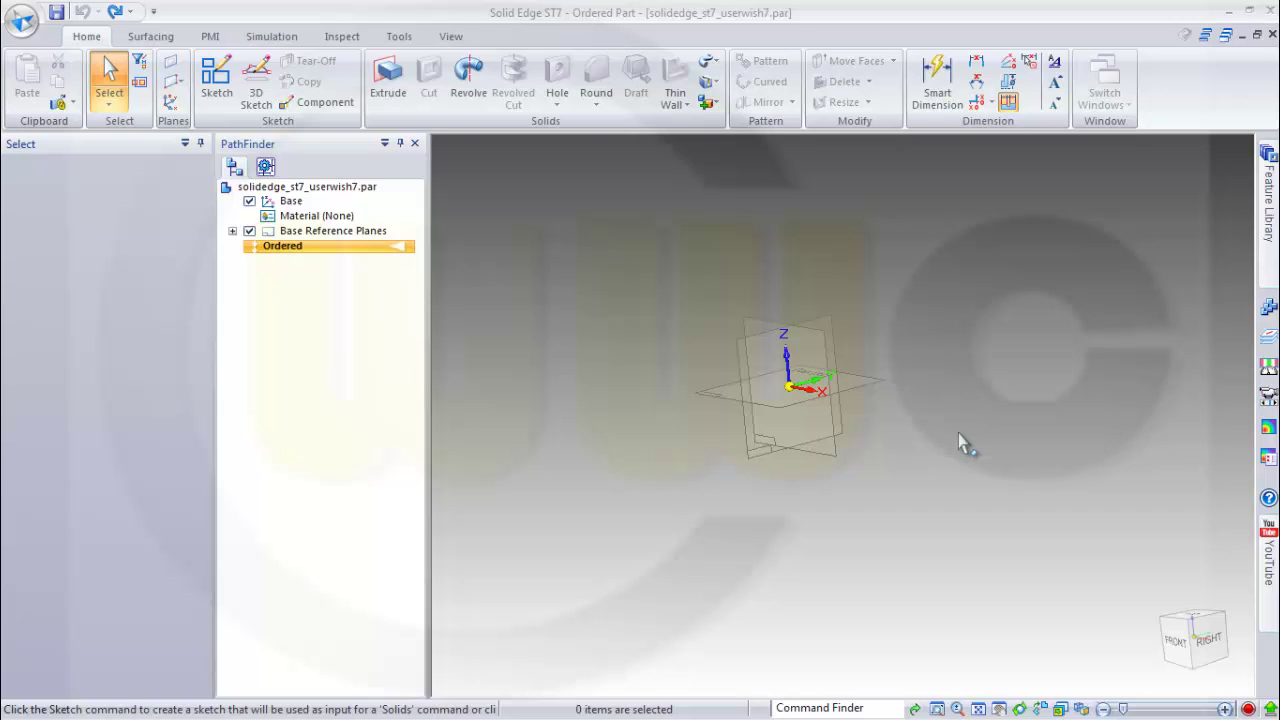
Start a sketch on the vertical YZ reference plane.
{"action": "middle_click_drag", "start_coordinate": [959, 438], "coordinate": [868, 460]}
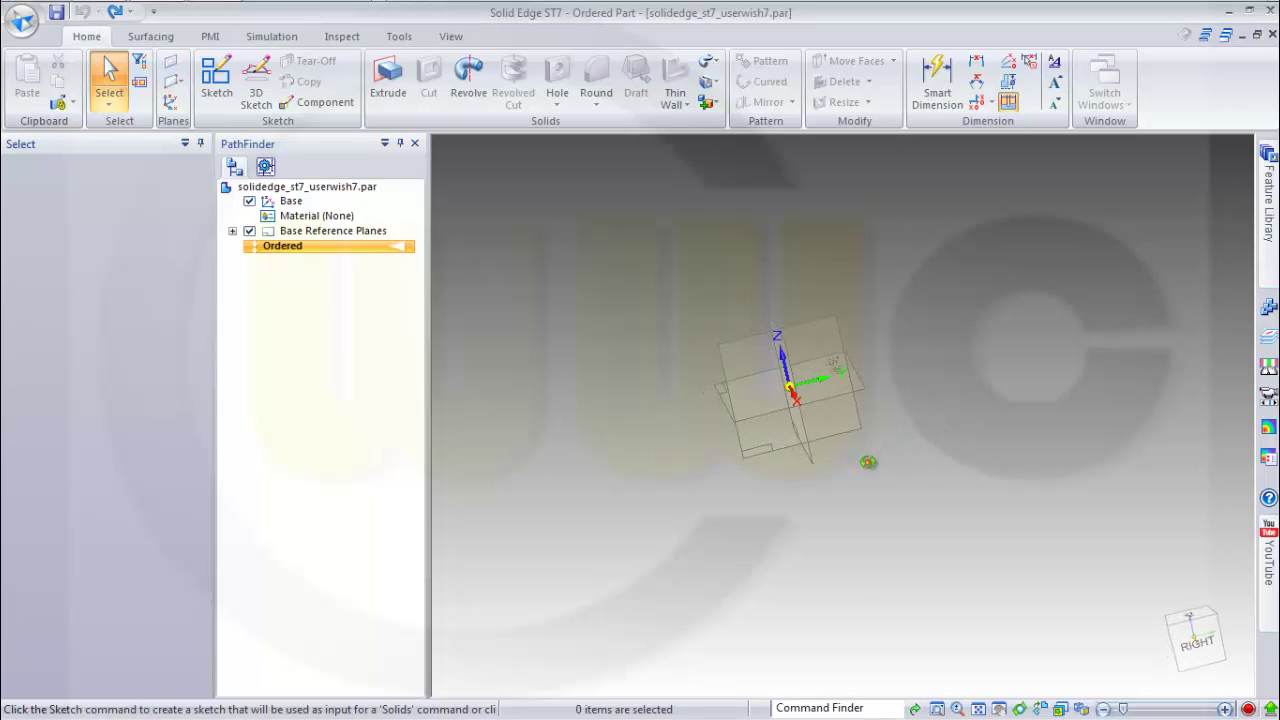
{"action": "left_click", "coordinate": [216, 80]}
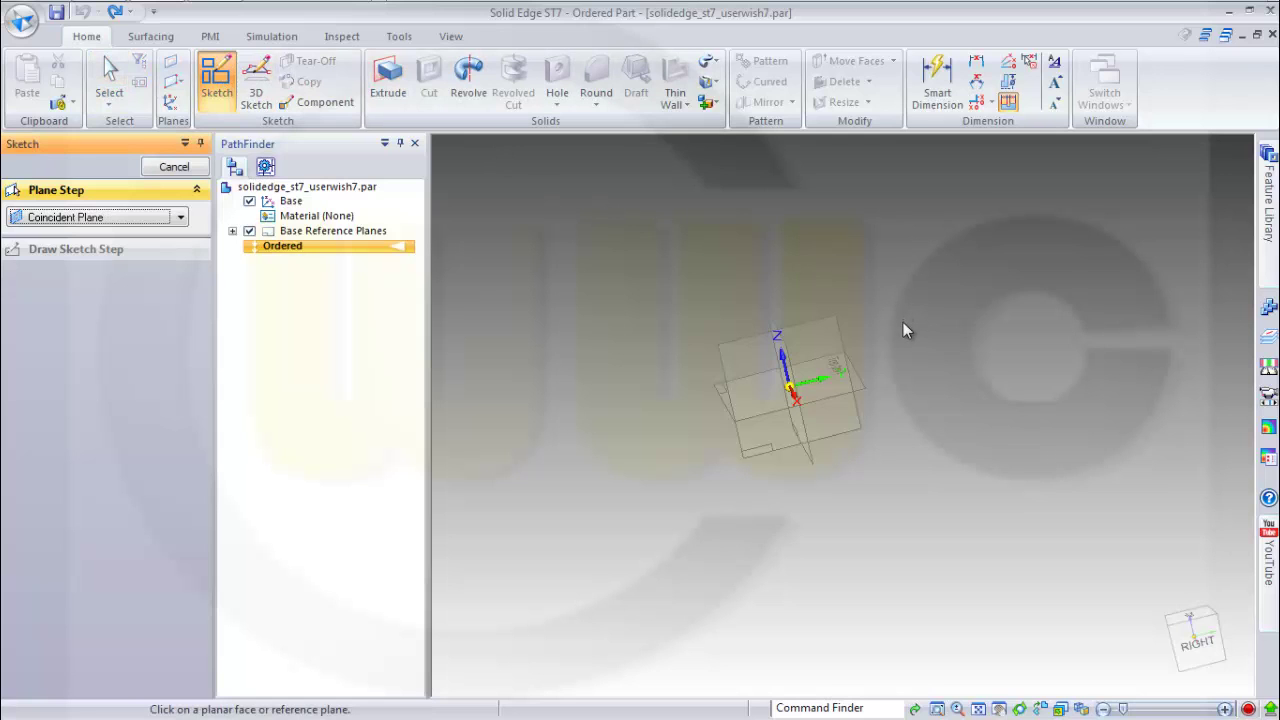
{"action": "left_click", "coordinate": [817, 323]}
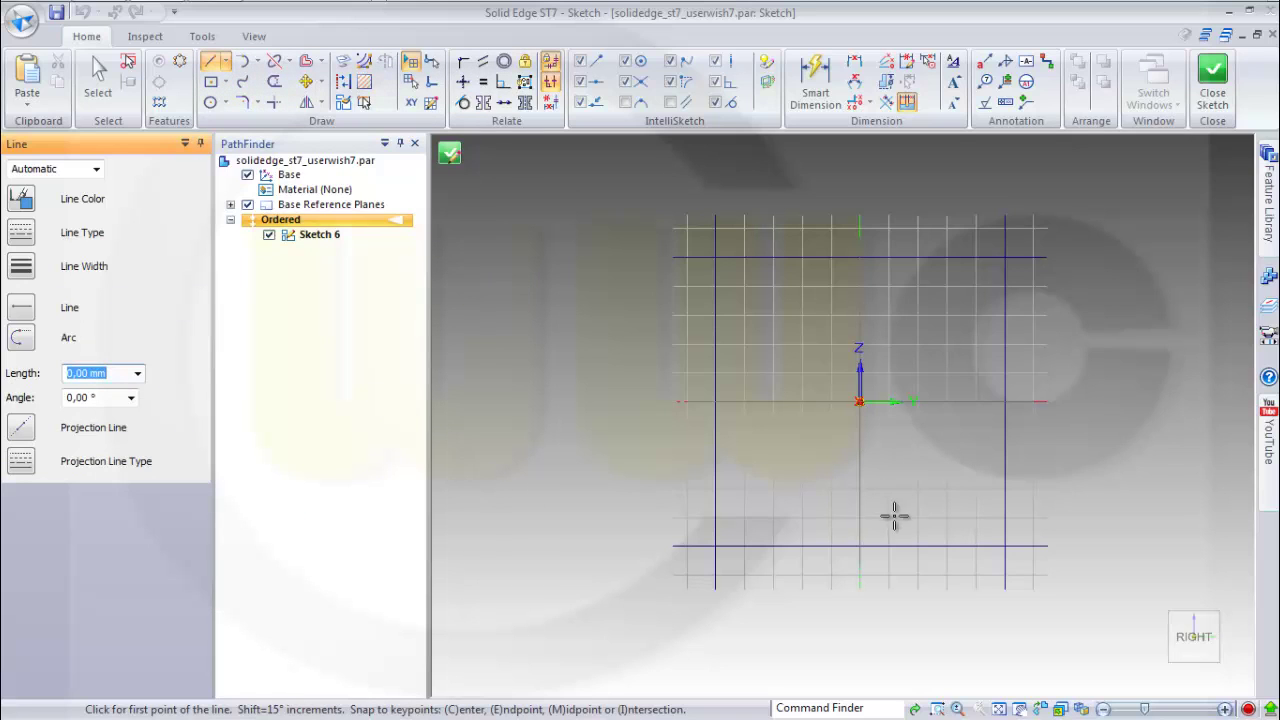
Draw connected lines from the origin: a horizontal base about 82 mm, an 18 mm riser, a horizontal line back inward, and a vertical line up.
{"action": "left_click", "coordinate": [859, 401]}
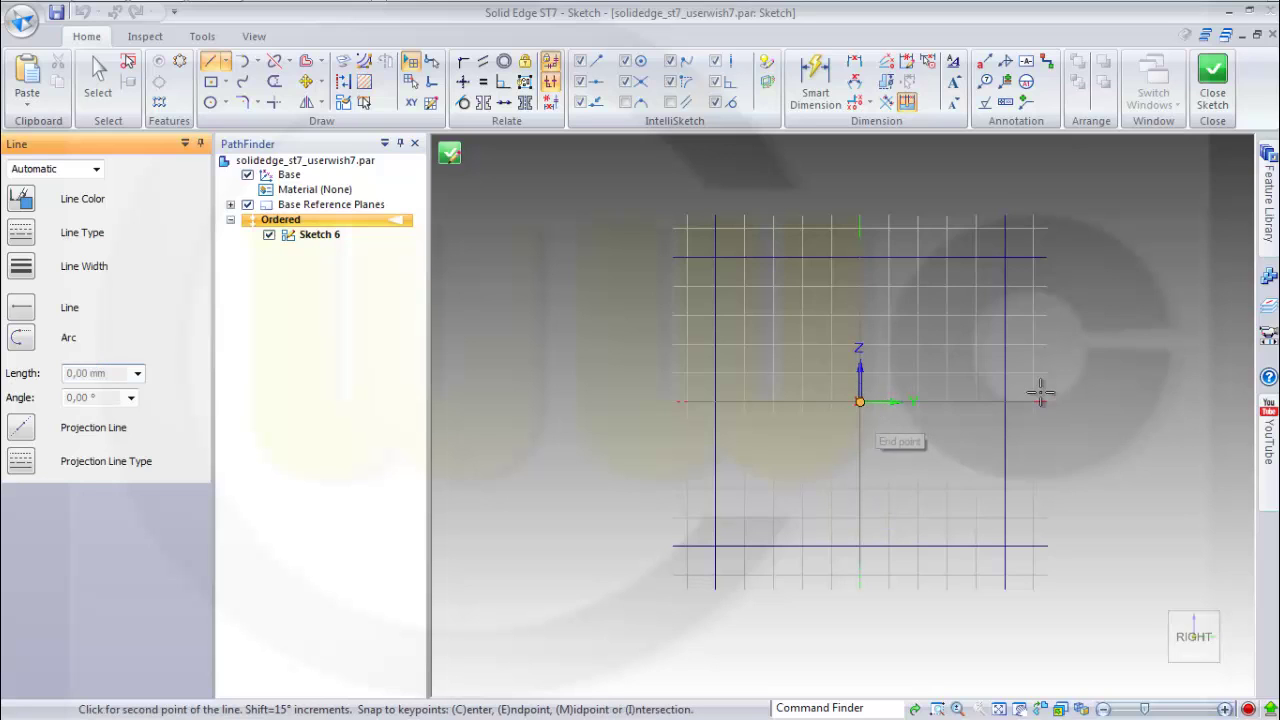
{"action": "left_click", "coordinate": [1098, 401]}
{"action": "left_click", "coordinate": [1098, 348]}
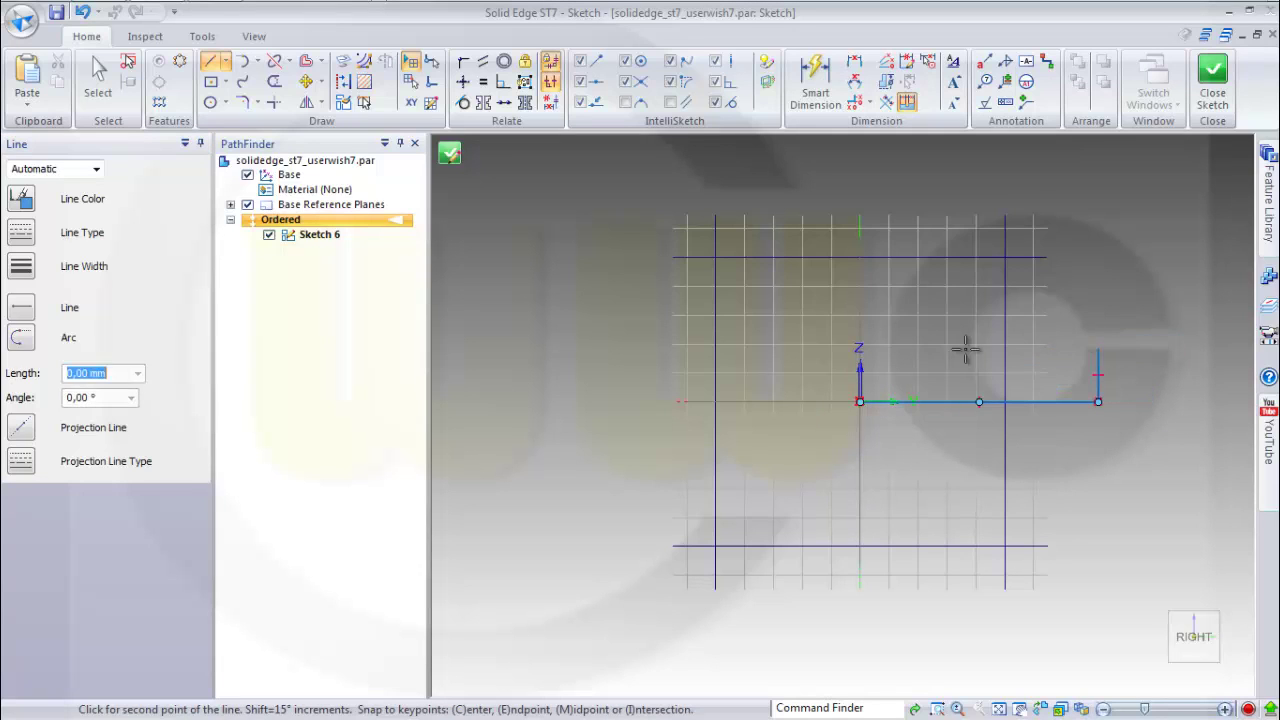
{"action": "left_click", "coordinate": [922, 348]}
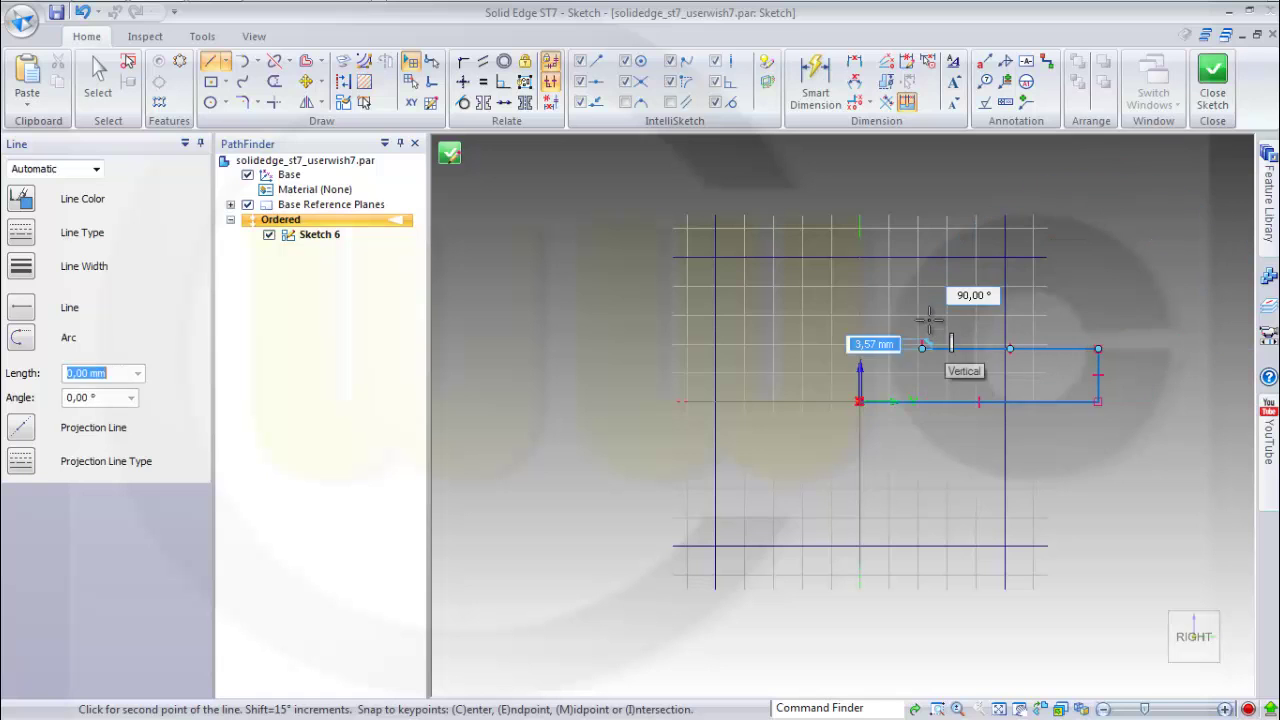
{"action": "left_click", "coordinate": [928, 227]}
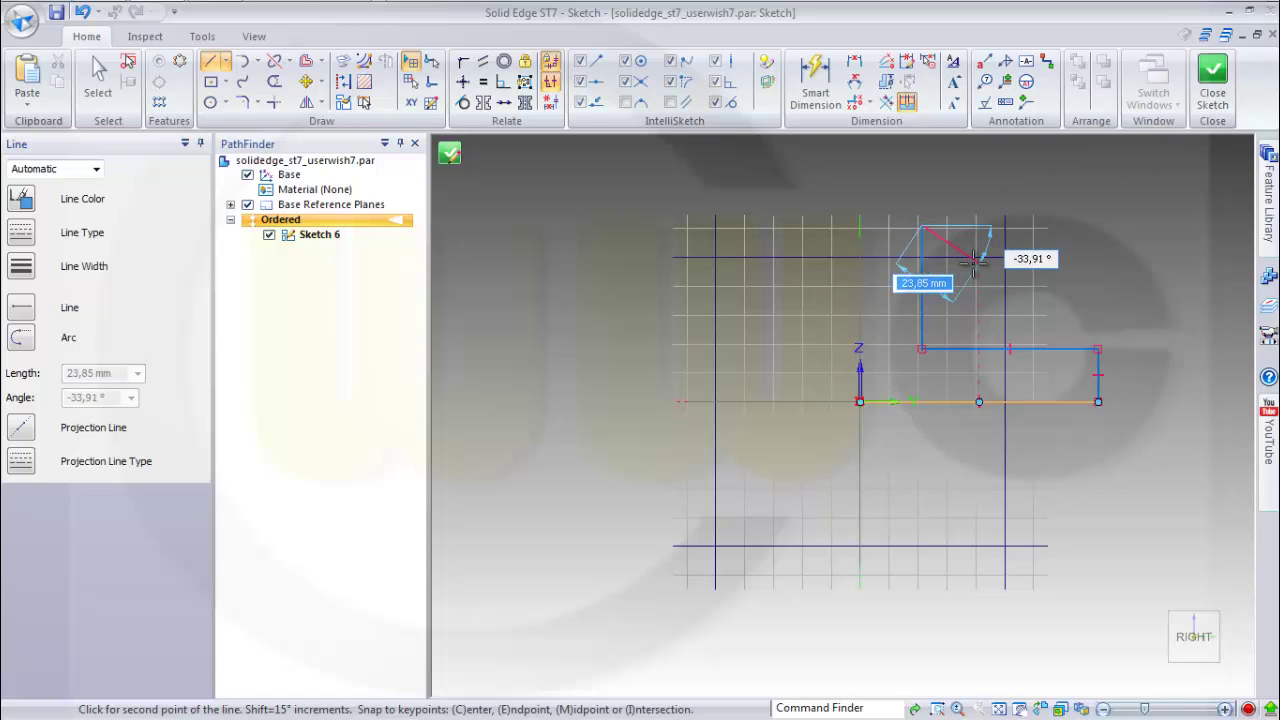
Complete the profile with outward and inward slanted lines, a short vertical, a top edge to the Z axis, and a closing line to the origin.
{"action": "mouse_move", "coordinate": [978, 262]}
{"action": "middle_mouse_down"}
{"action": "mouse_move", "coordinate": [917, 523]}
{"action": "mouse_move", "coordinate": [903, 506]}
{"action": "middle_mouse_up"}
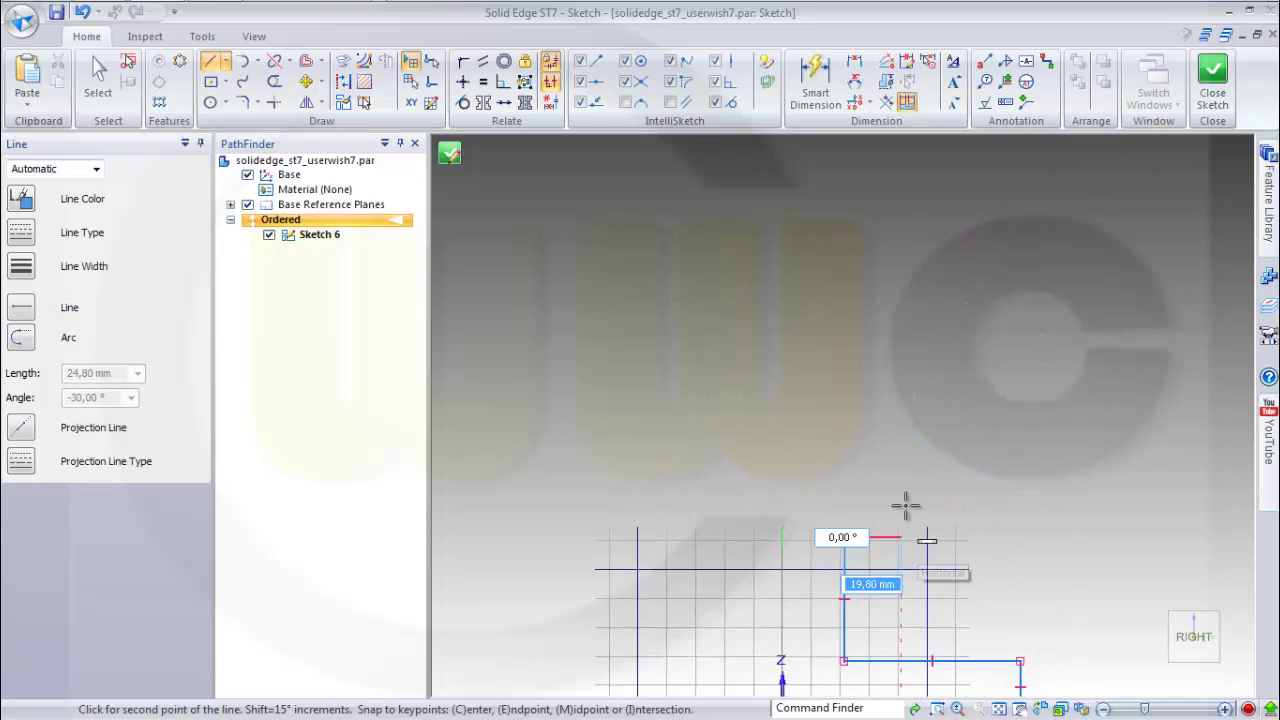
{"action": "left_click", "coordinate": [914, 385]}
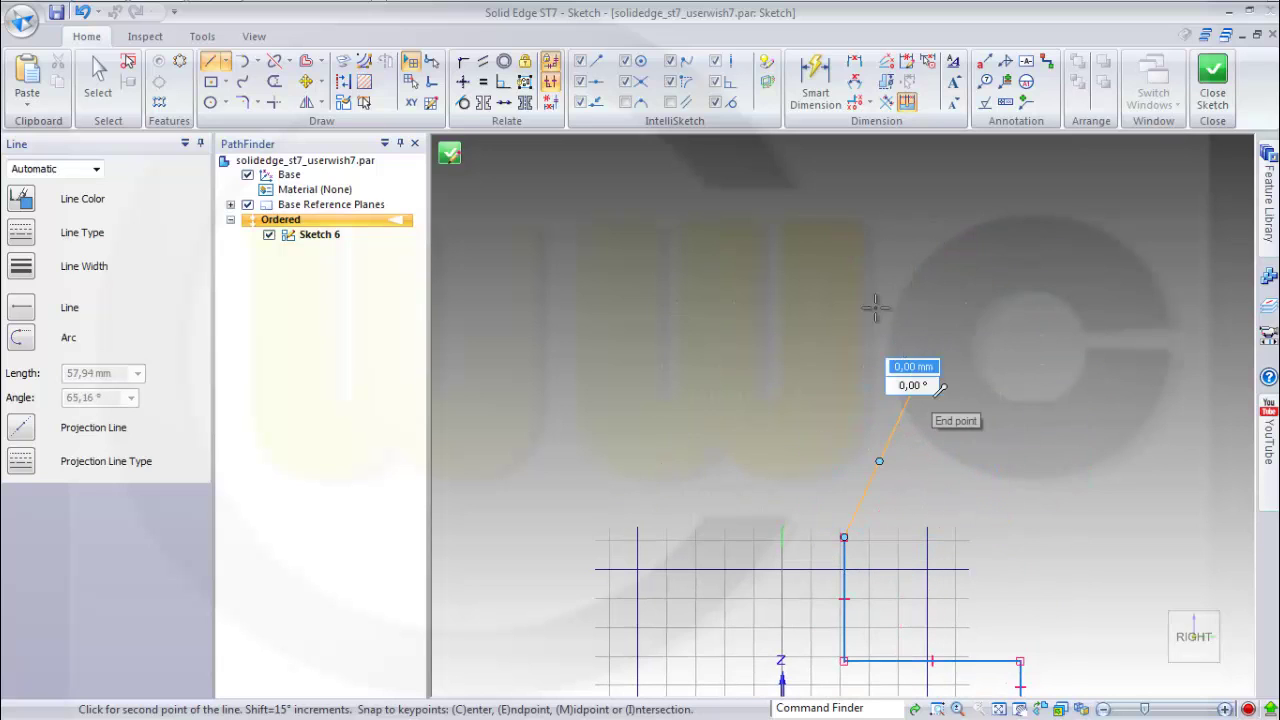
{"action": "left_click", "coordinate": [844, 253]}
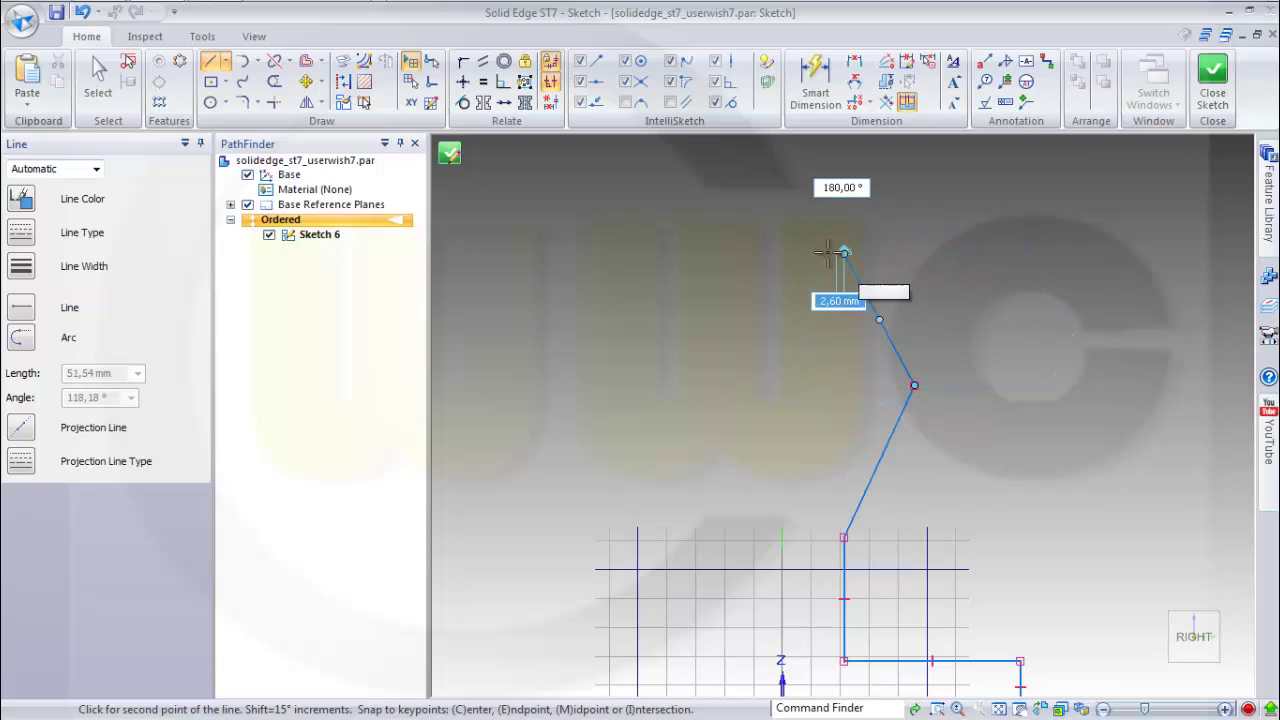
{"action": "left_click", "coordinate": [844, 180]}
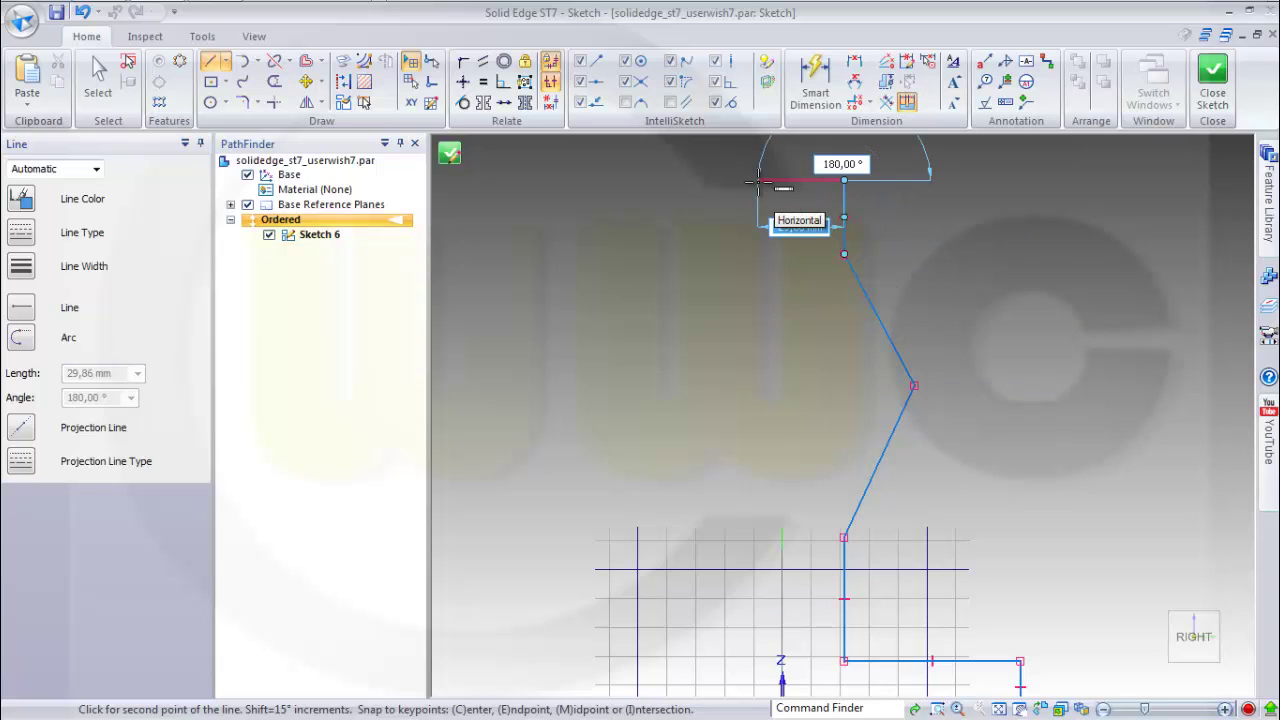
{"action": "left_click", "coordinate": [785, 181]}
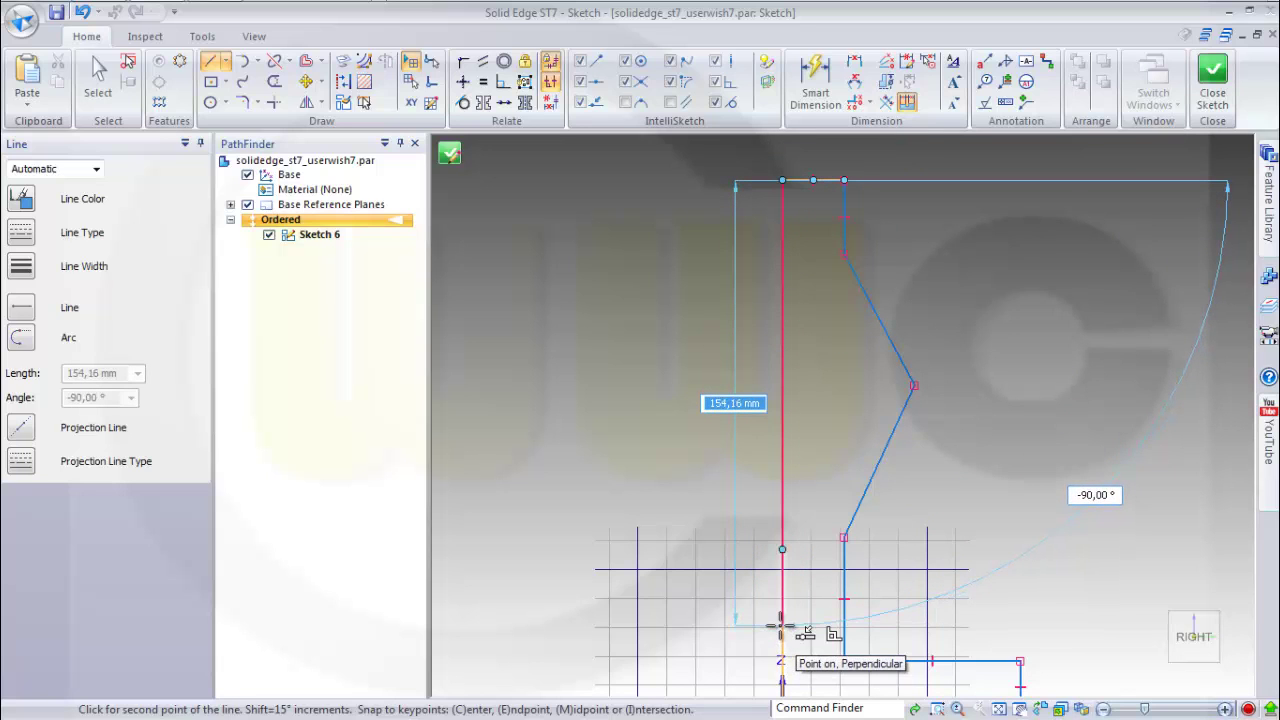
{"action": "middle_click_drag", "start_coordinate": [781, 627], "coordinate": [777, 482], "text": "shift"}
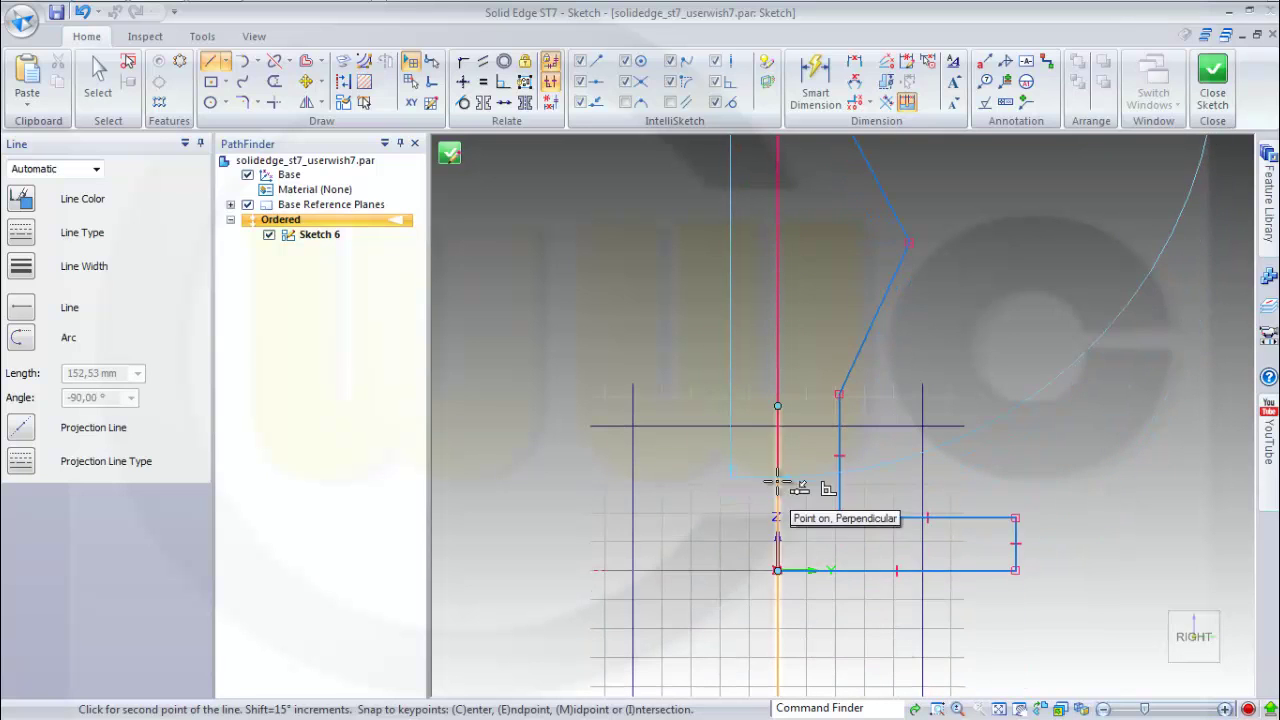
{"action": "left_click", "coordinate": [777, 571]}
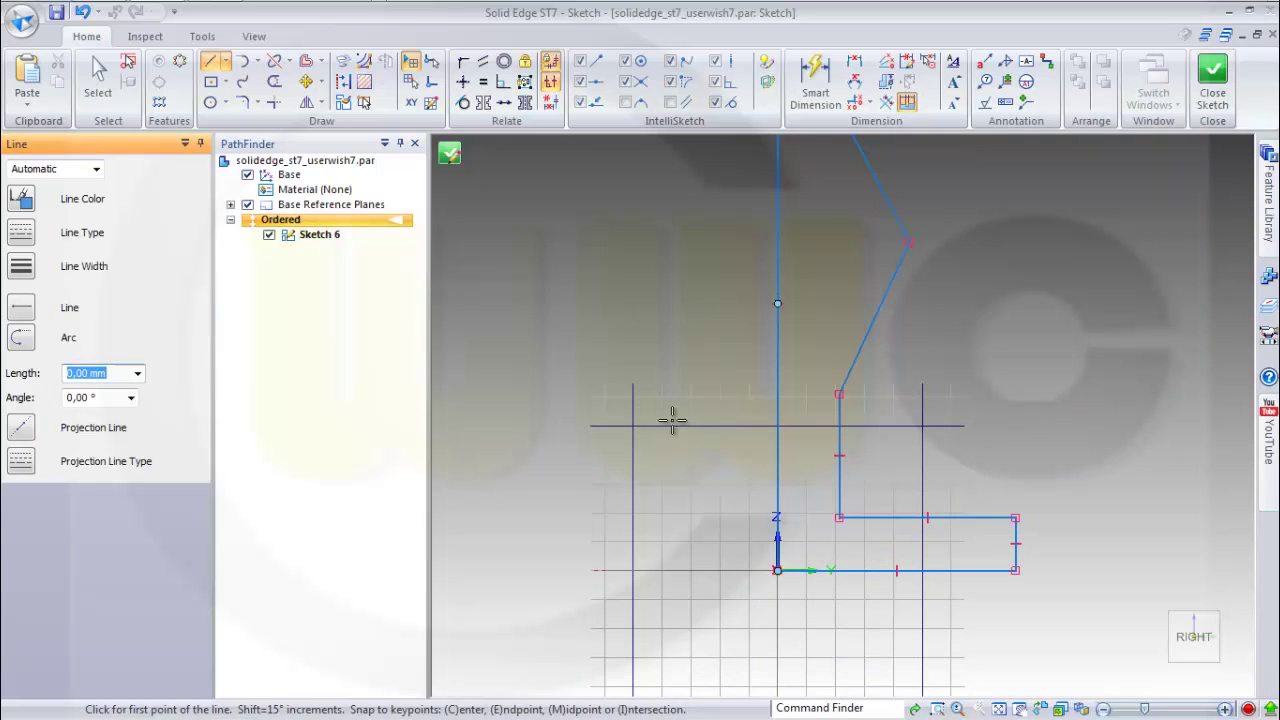
{"action": "key", "text": "Escape"}
Dimension the height of the foot's short outer edge and set it to 20 mm.
{"action": "left_click", "coordinate": [815, 78]}
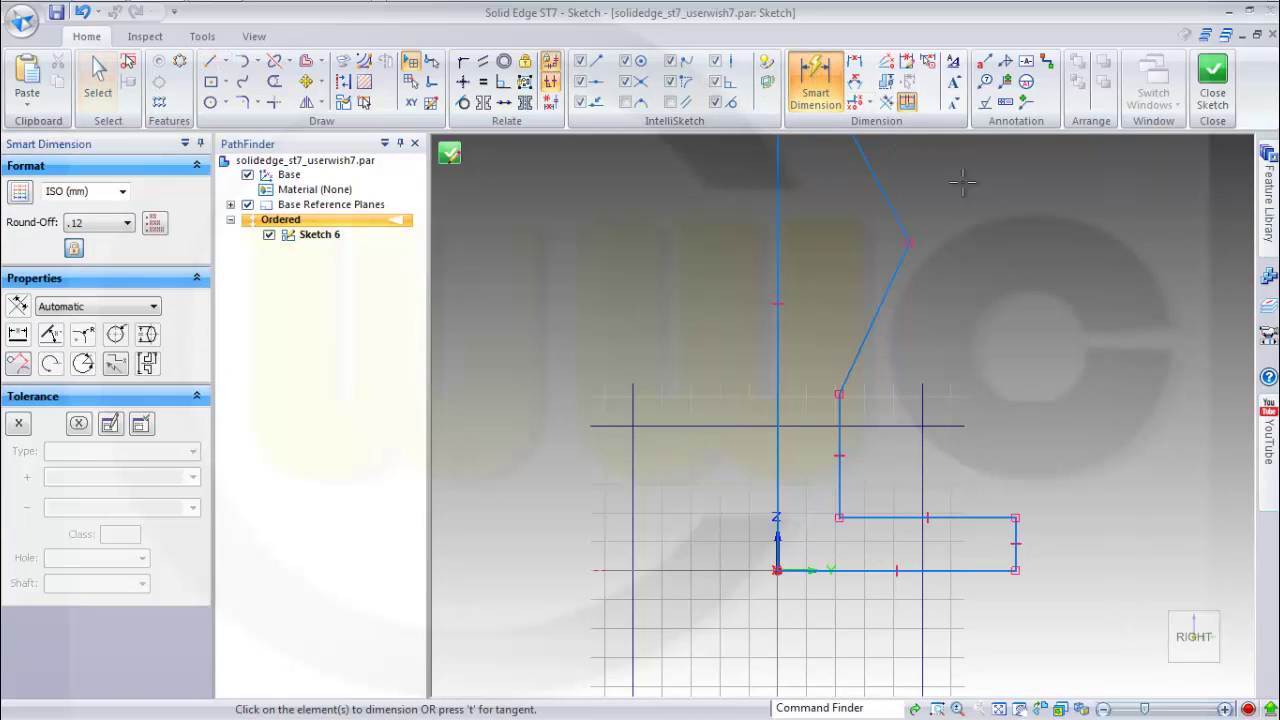
{"action": "left_click", "coordinate": [977, 518]}
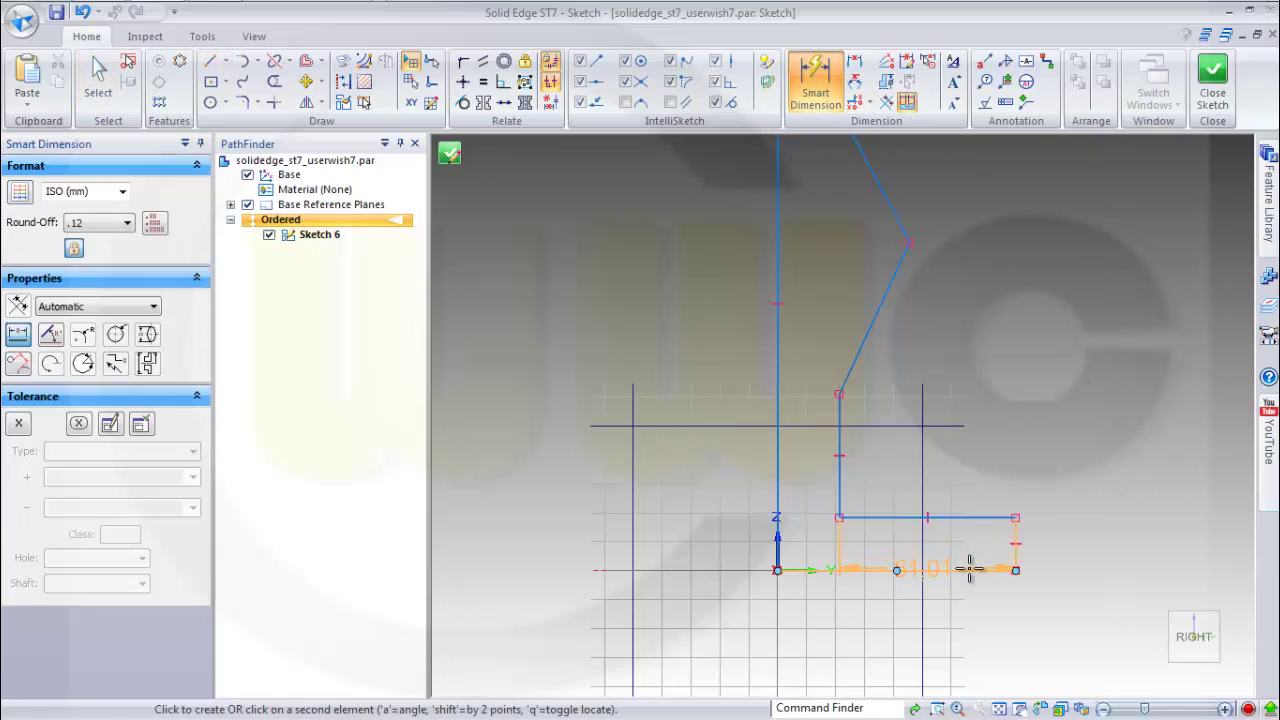
{"action": "left_click", "coordinate": [970, 569]}
{"action": "left_click", "coordinate": [1100, 545]}
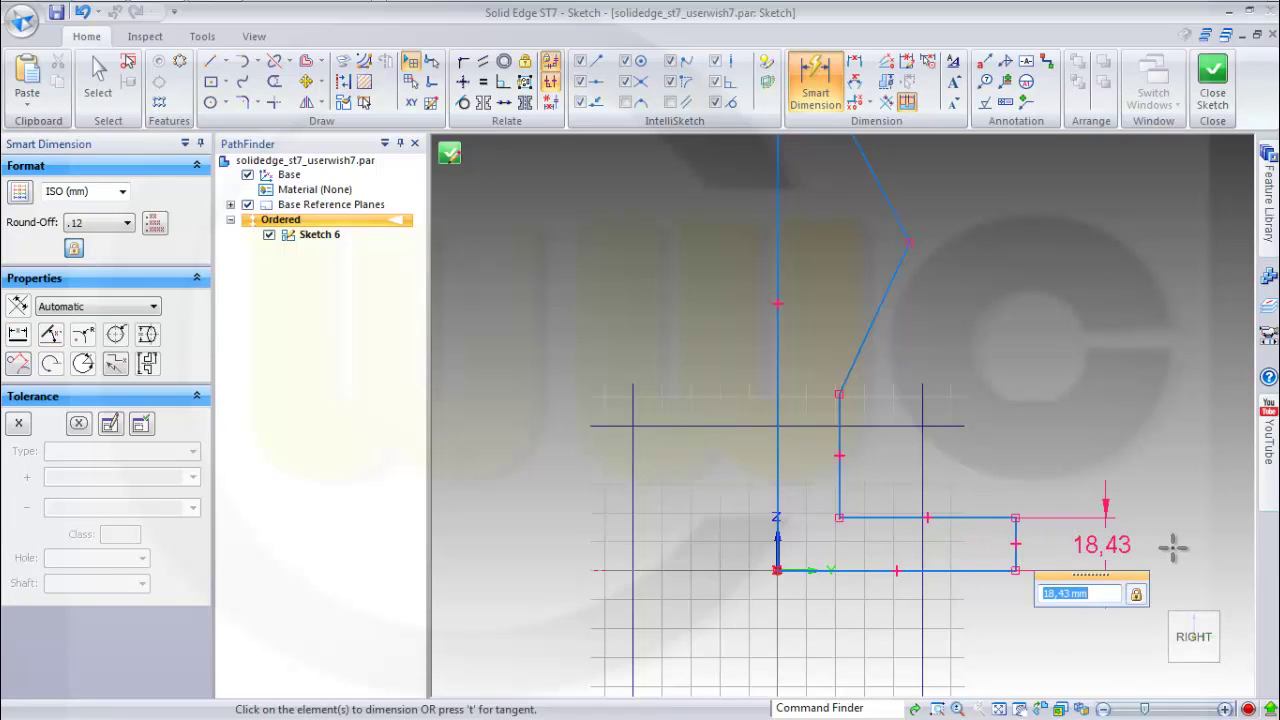
{"action": "type", "text": "20"}
{"action": "key", "text": "Return"}
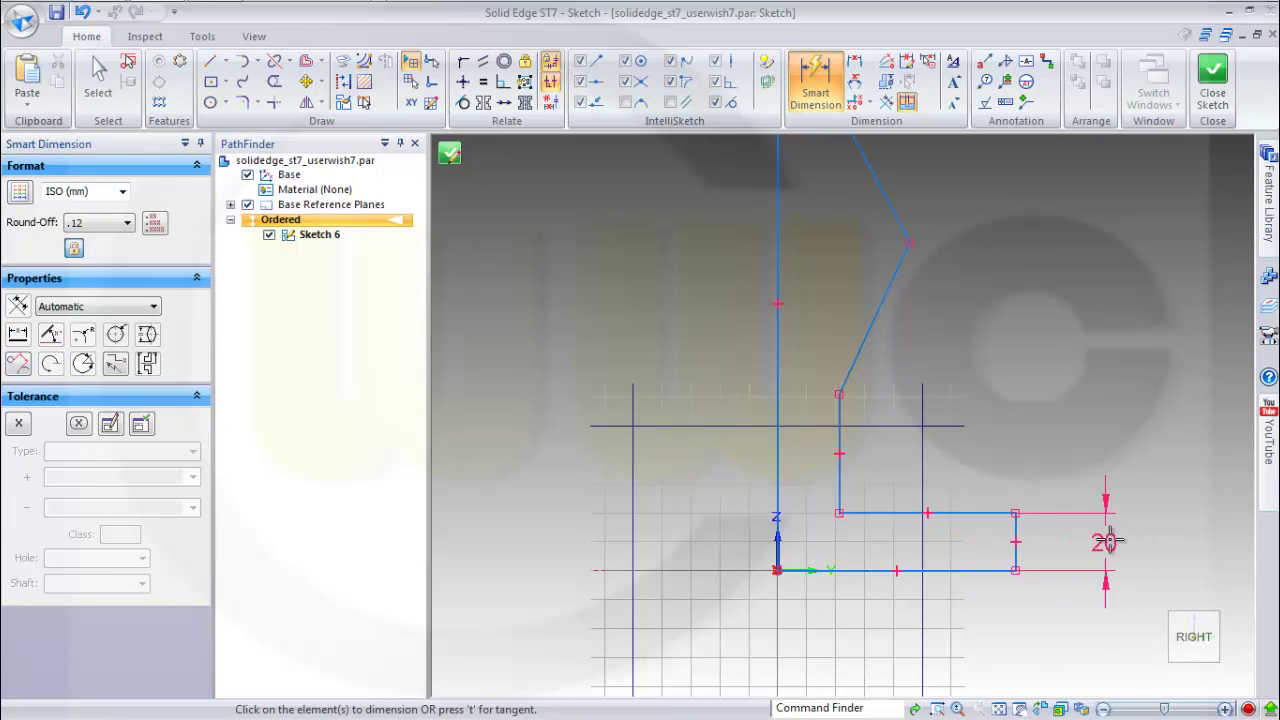
Dimension the horizontal base line and set its length to 100 mm.
{"action": "left_click", "coordinate": [1014, 535]}
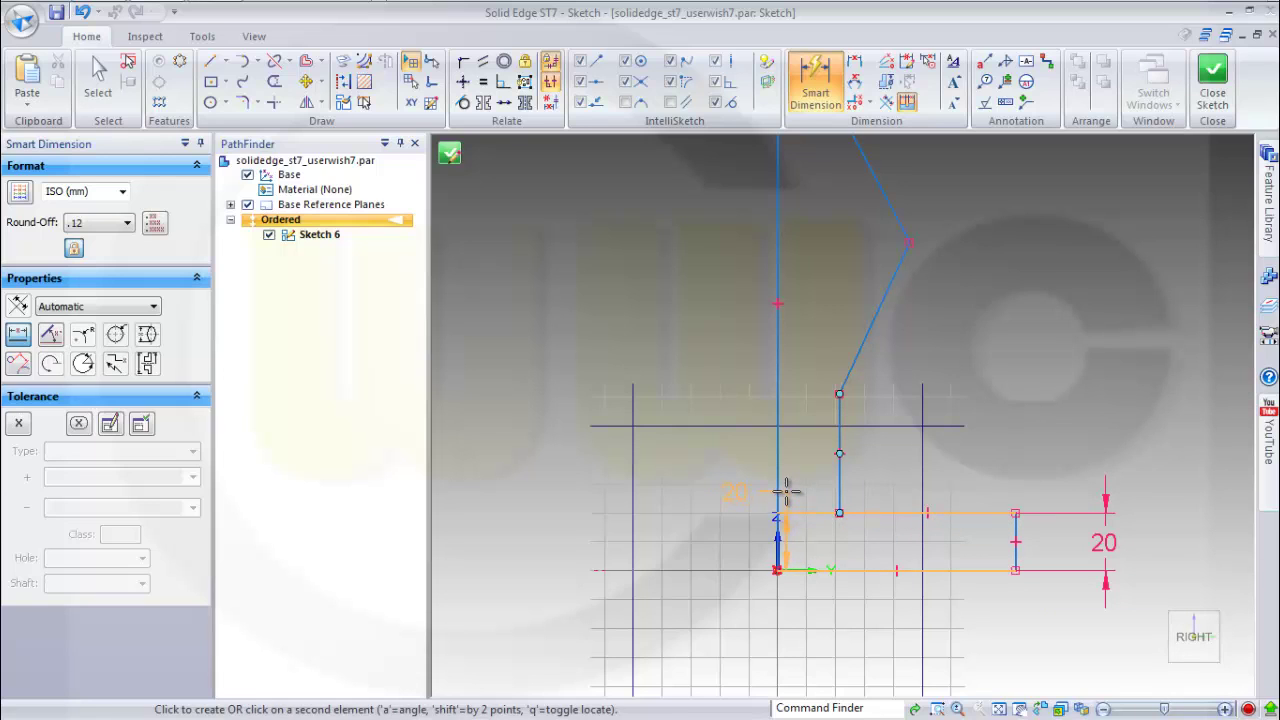
{"action": "left_click", "coordinate": [779, 492]}
{"action": "left_click", "coordinate": [910, 641]}
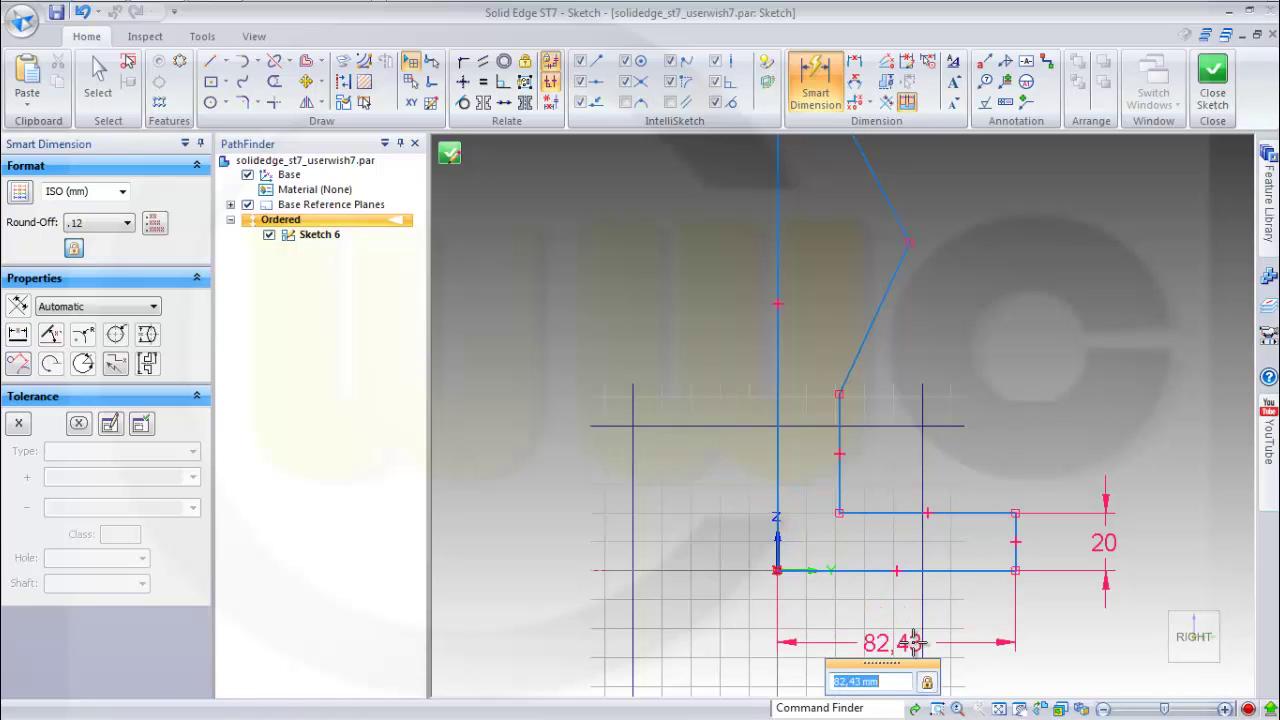
{"action": "type", "text": "100"}
{"action": "key", "text": "Return"}
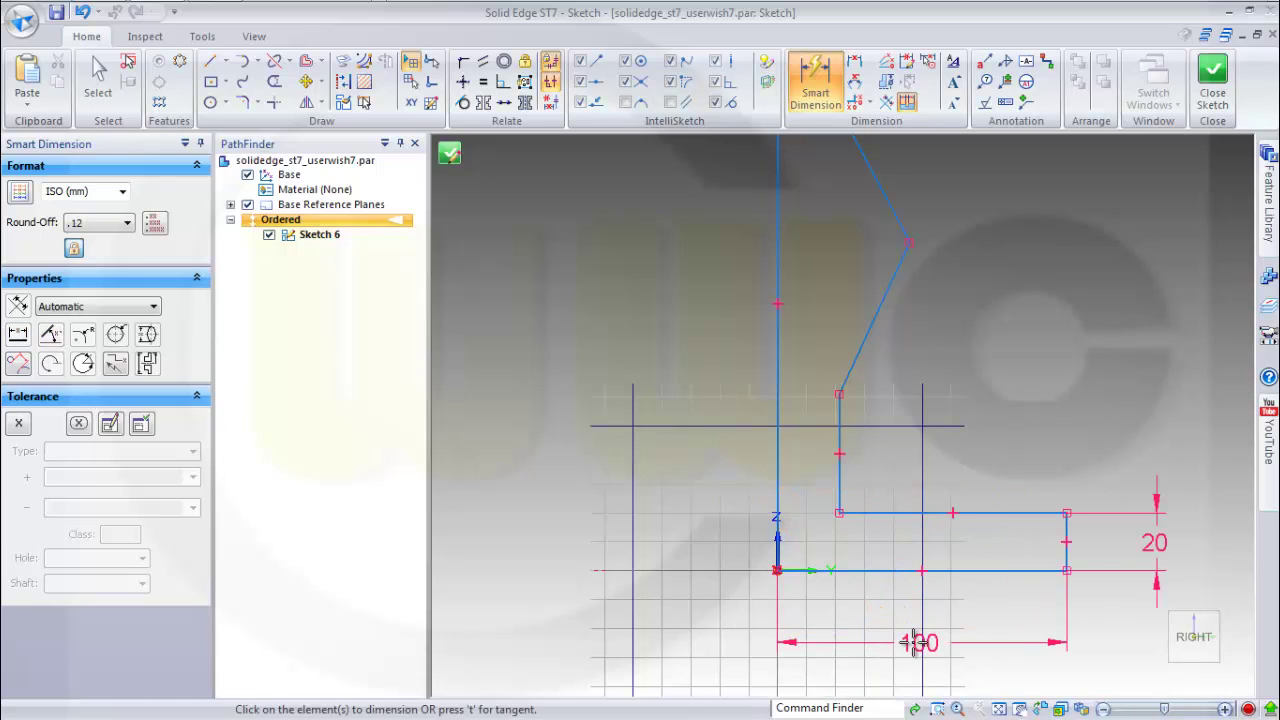
Dimension the profile's overall height along the axis line and set it to 320 mm.
{"action": "scroll", "coordinate": [995, 302], "scroll_direction": "down", "scroll_amount": 3}
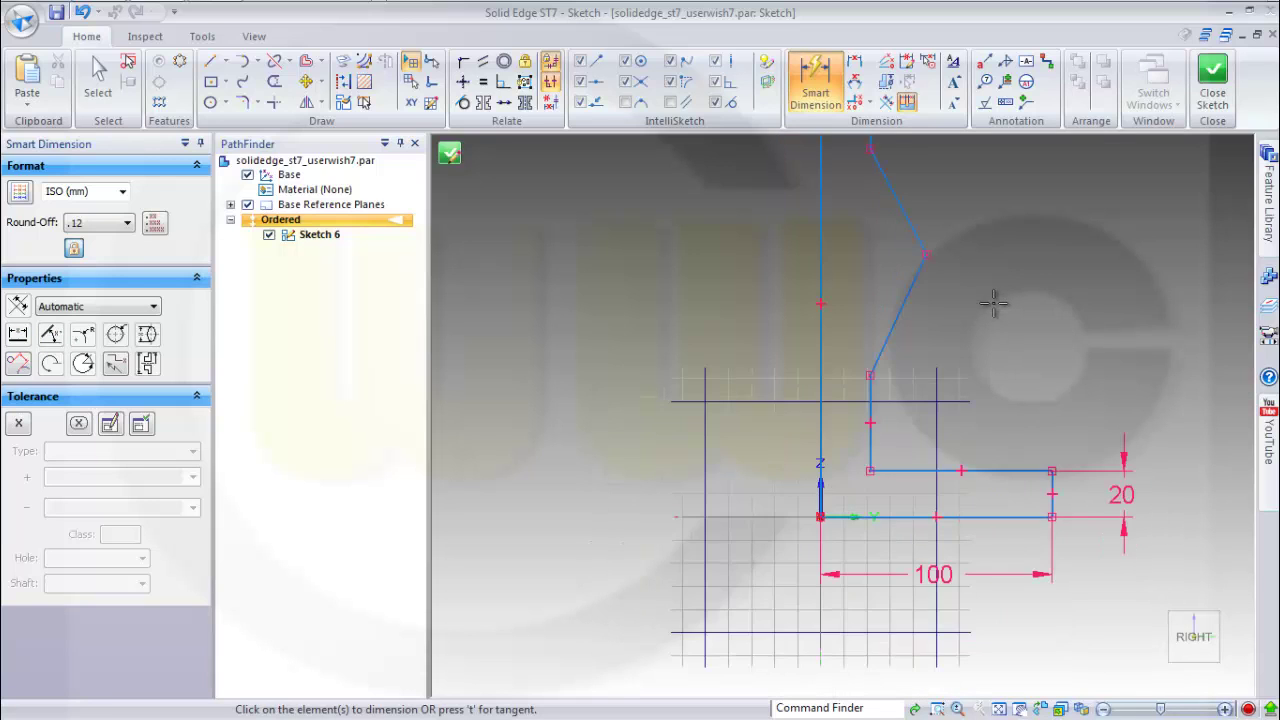
{"action": "scroll", "coordinate": [951, 178], "scroll_direction": "up", "scroll_amount": 2}
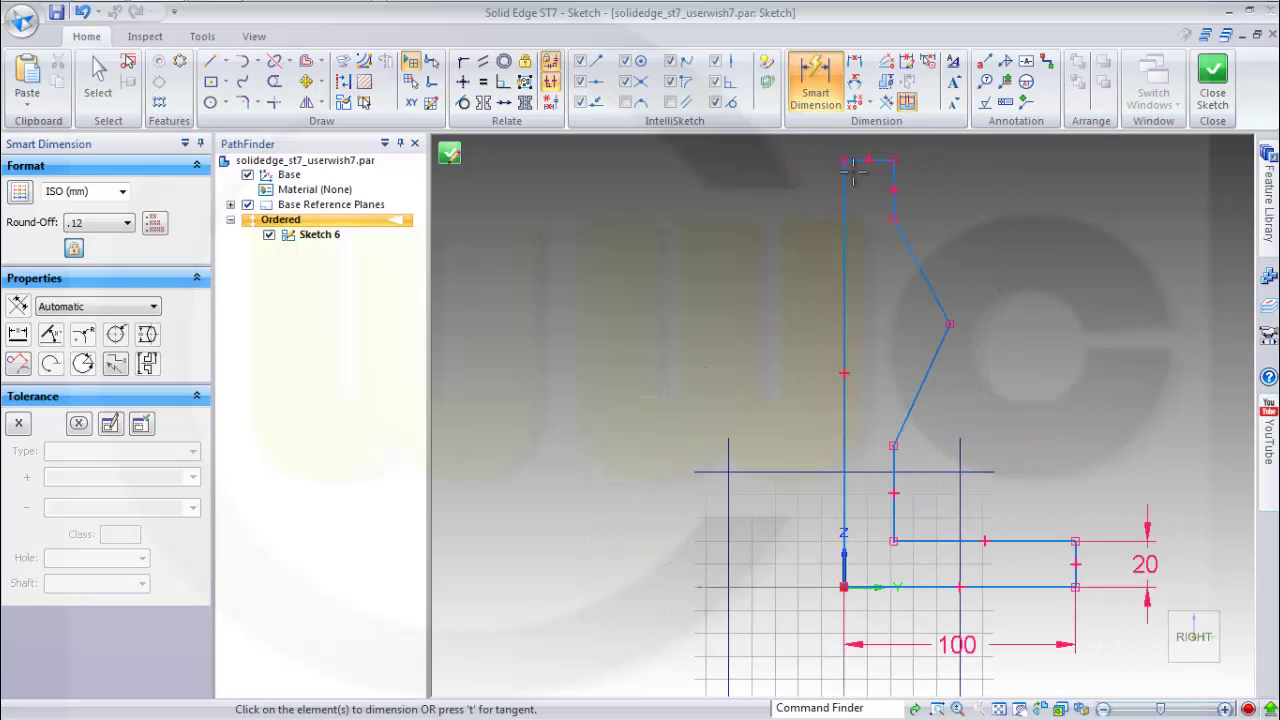
{"action": "left_click", "coordinate": [848, 166]}
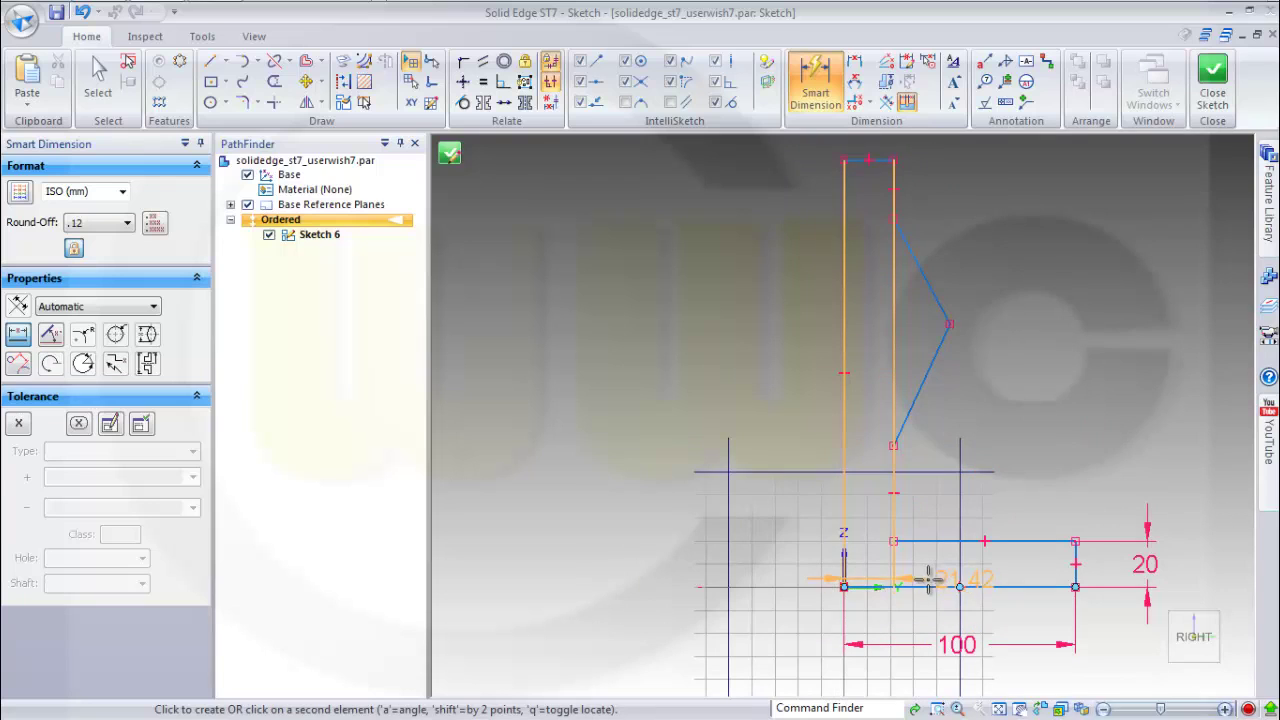
{"action": "left_click", "coordinate": [652, 500]}
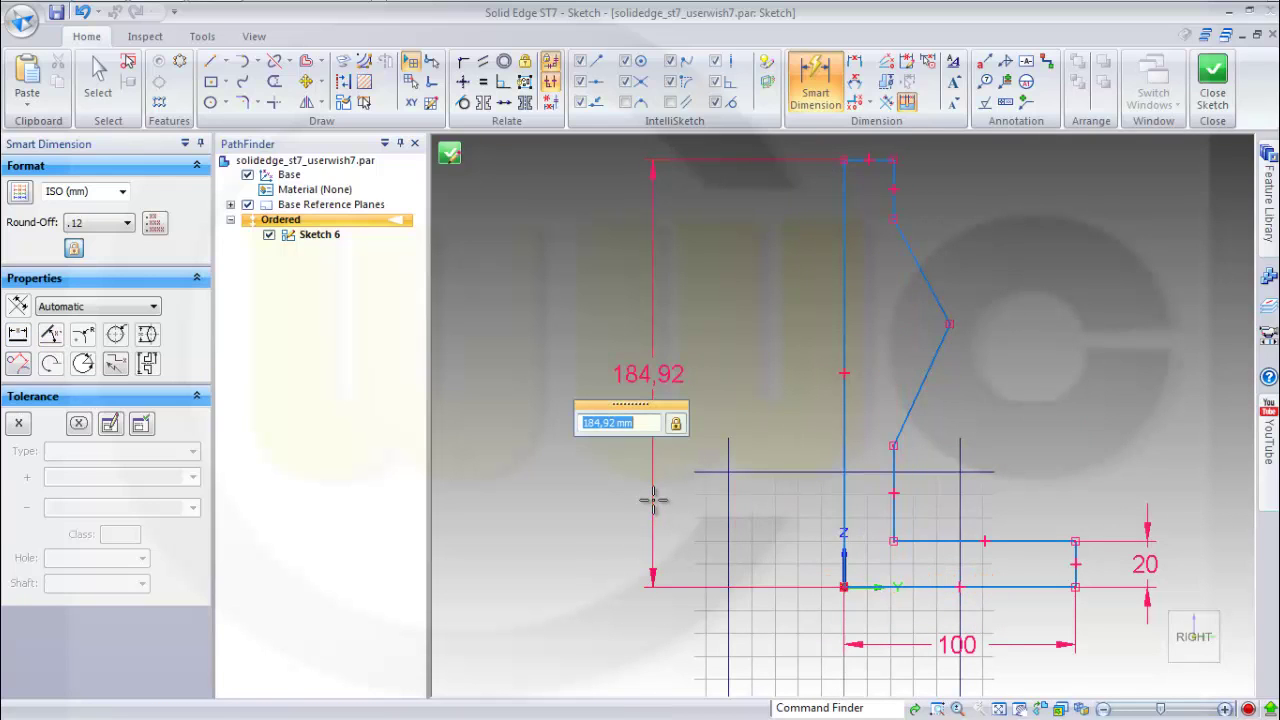
{"action": "type", "text": "320"}
{"action": "key", "text": "Return"}
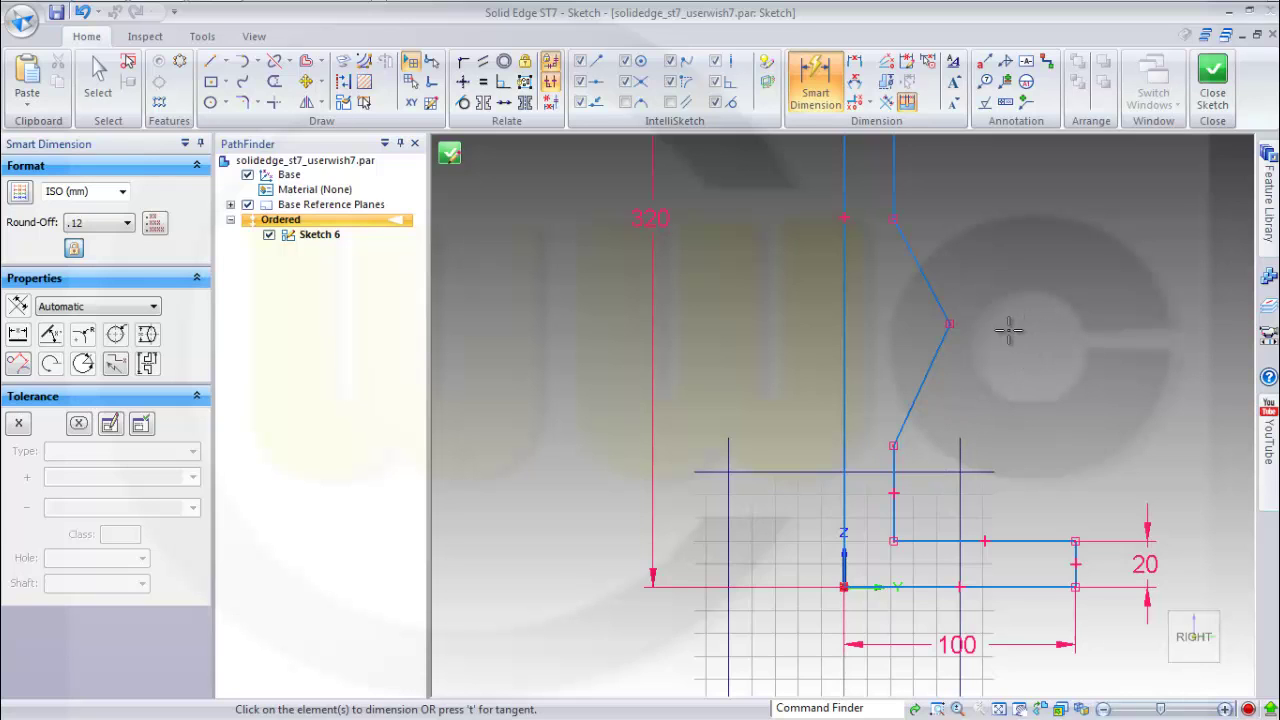
Set the upper outer vertical edge's length to 50 mm and move that edge back to the profile's outer side of the axis line.
{"action": "scroll", "coordinate": [985, 333], "scroll_direction": "down", "scroll_amount": 3}
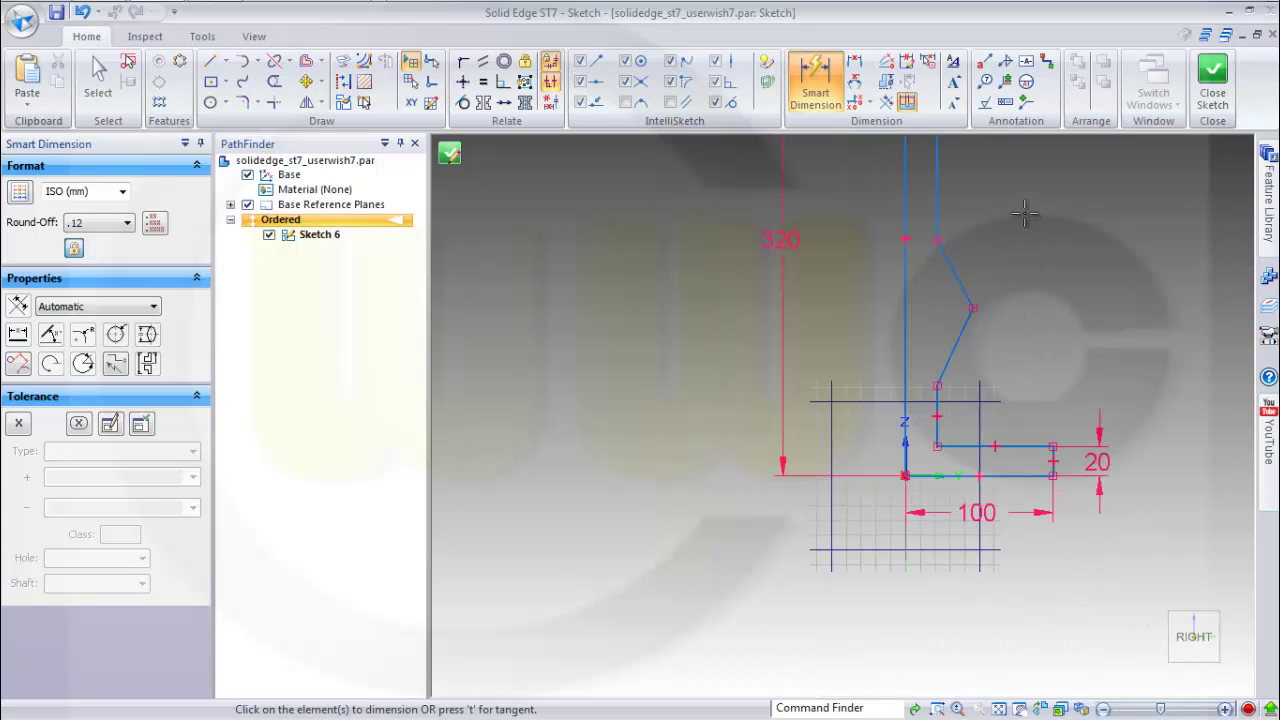
{"action": "mouse_move", "coordinate": [1025, 222]}
{"action": "middle_mouse_down", "text": "shift"}
{"action": "mouse_move", "coordinate": [963, 306]}
{"action": "mouse_move", "coordinate": [912, 292]}
{"action": "middle_mouse_up", "text": "shift"}
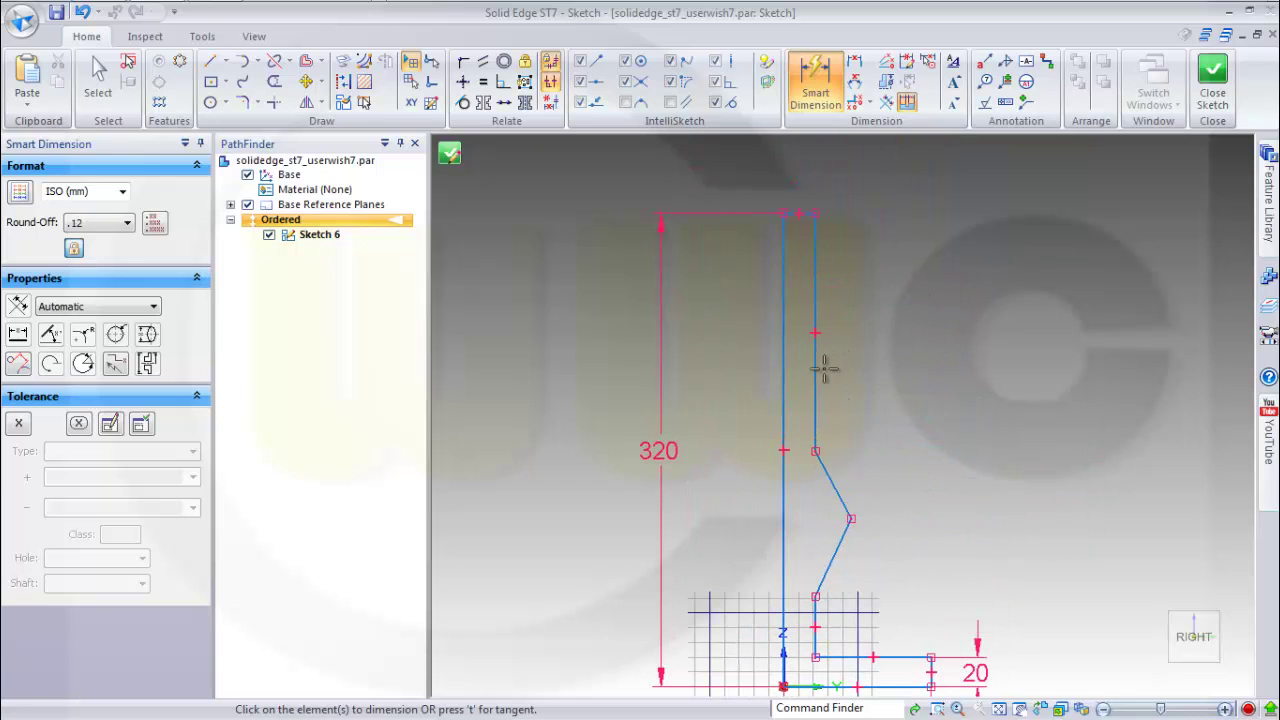
{"action": "left_click", "coordinate": [817, 366]}
{"action": "left_click", "coordinate": [928, 369]}
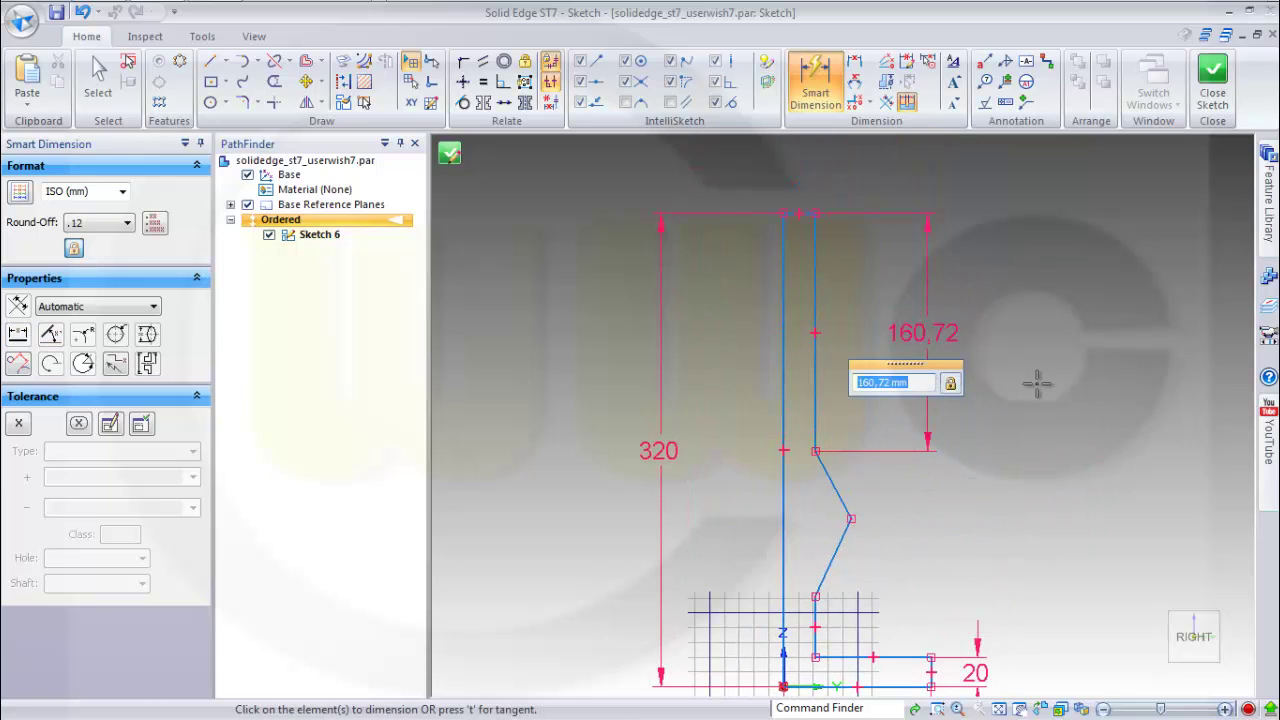
{"action": "type", "text": "50"}
{"action": "key", "text": "Return"}
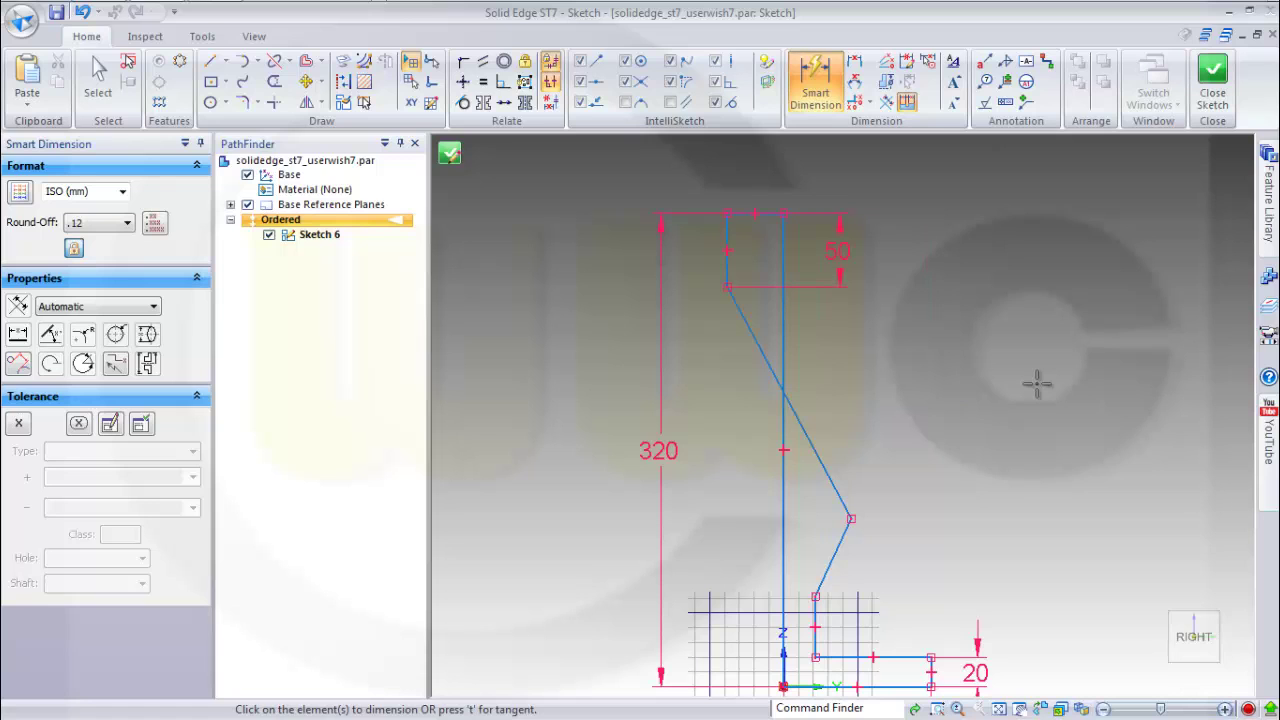
{"action": "key", "text": "Escape"}
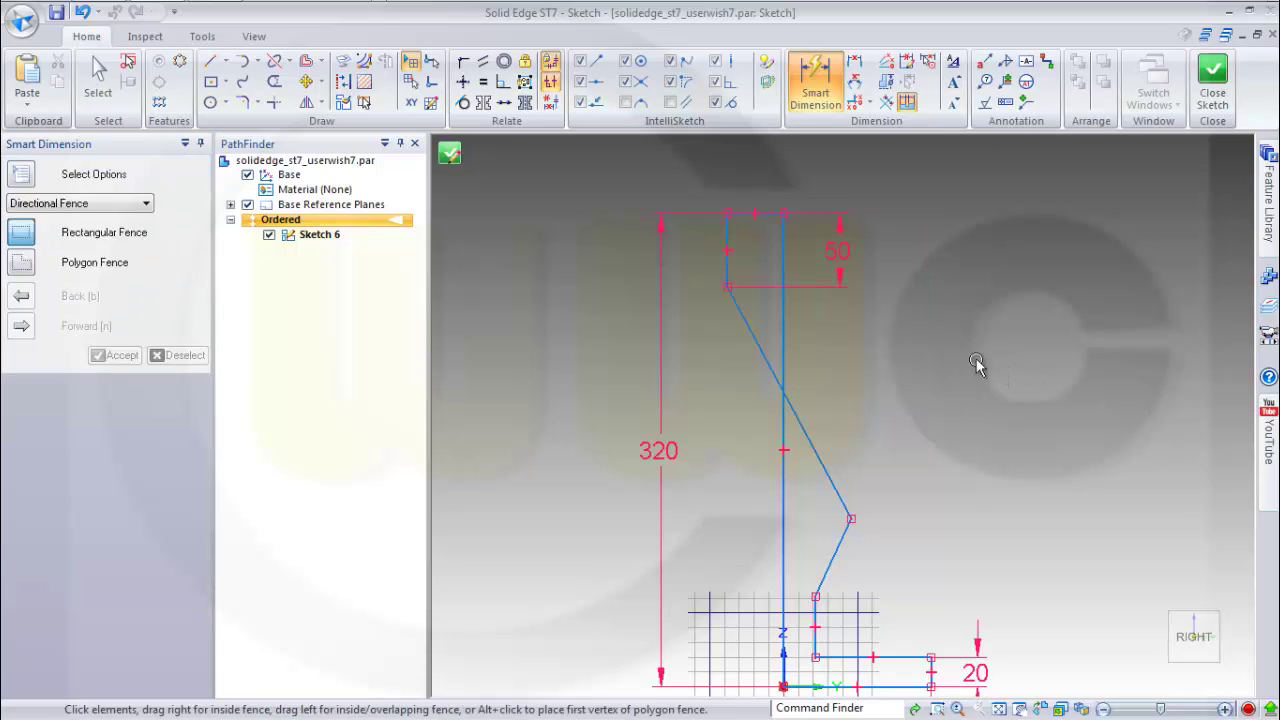
{"action": "left_click_drag", "start_coordinate": [730, 278], "coordinate": [847, 277]}
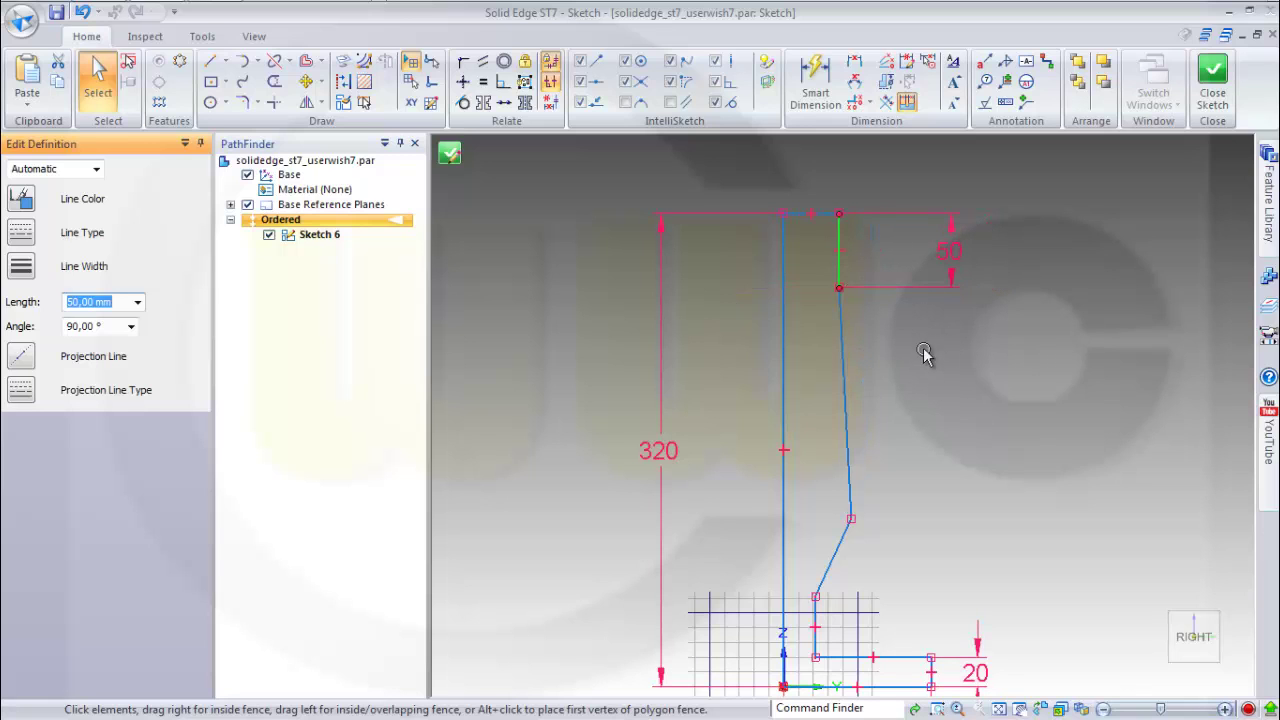
Dimension the vertical distance between the ends of the sloped line below the upper outer edge and set it to 50 mm.
{"action": "left_click", "coordinate": [815, 78]}
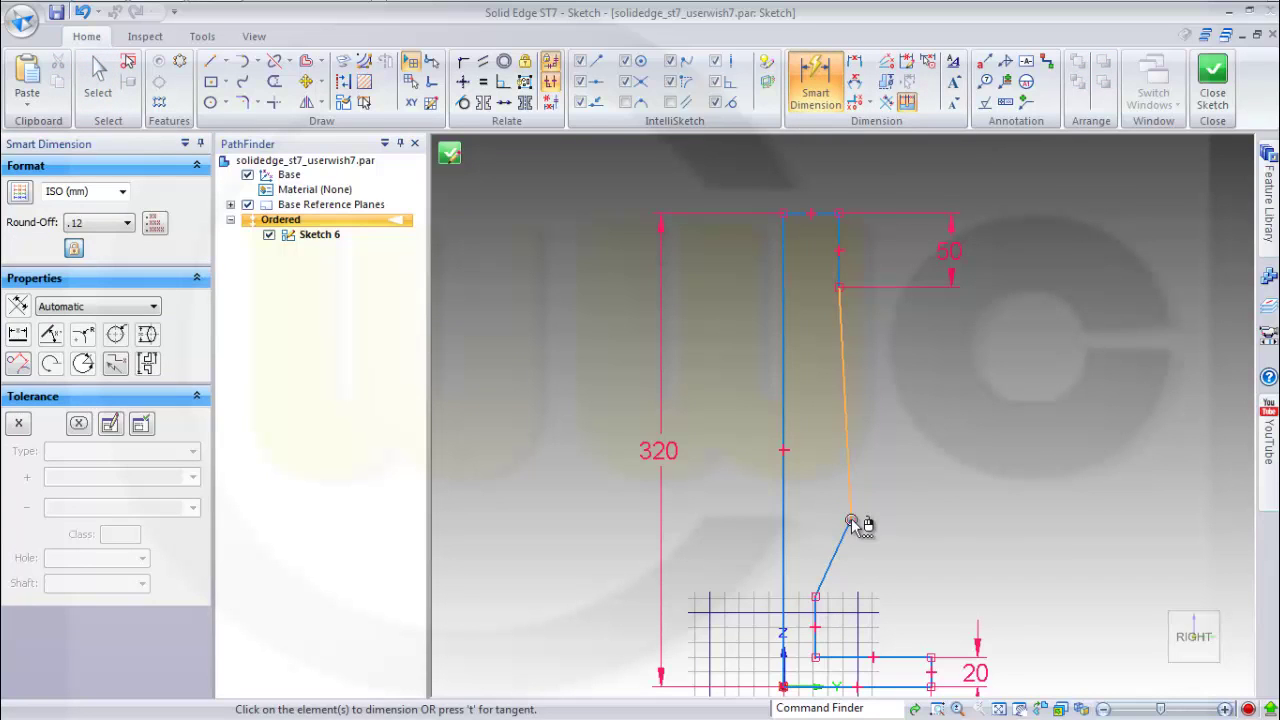
{"action": "left_click", "coordinate": [850, 520]}
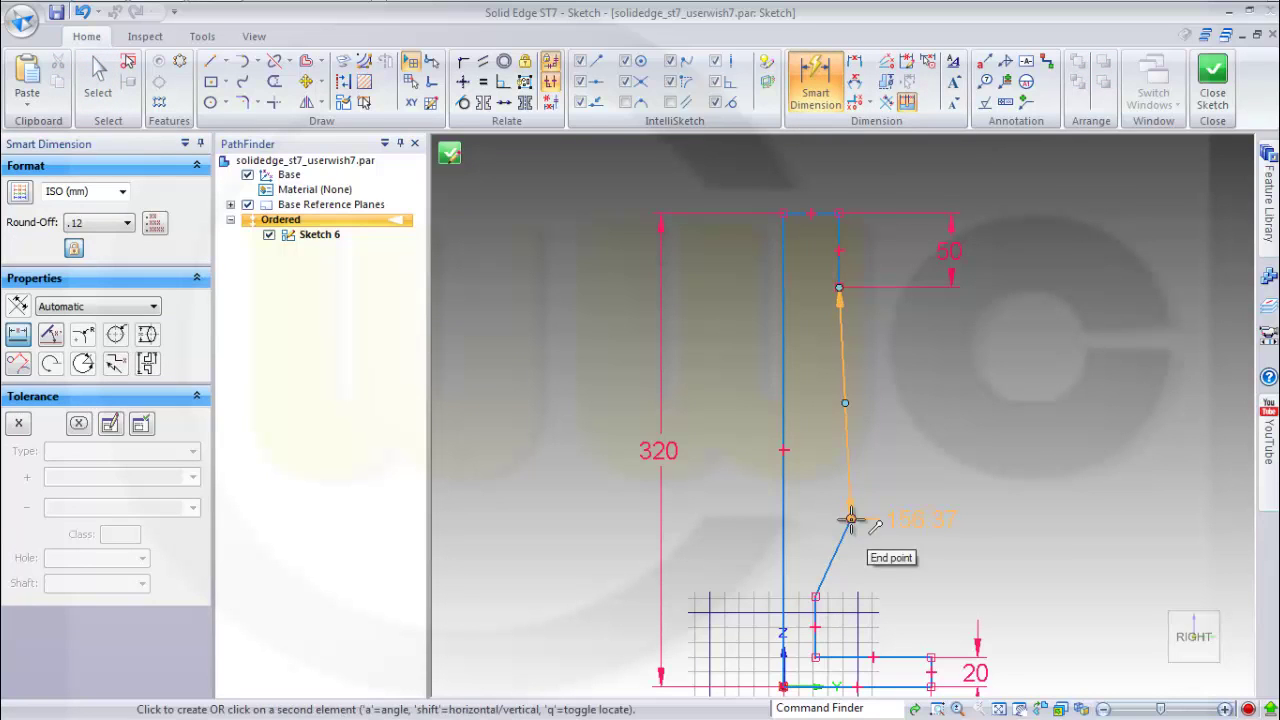
{"action": "left_click", "coordinate": [838, 289]}
{"action": "left_click", "coordinate": [1000, 373]}
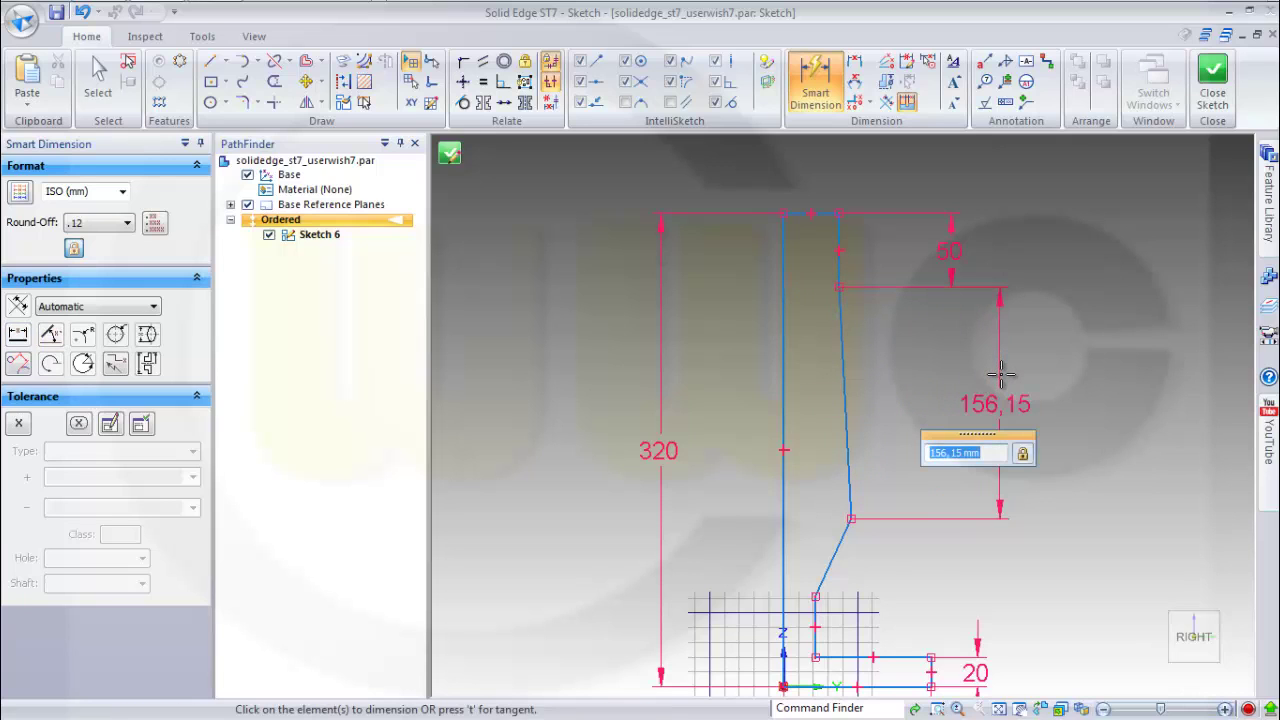
{"action": "type", "text": "50"}
{"action": "key", "text": "Return"}
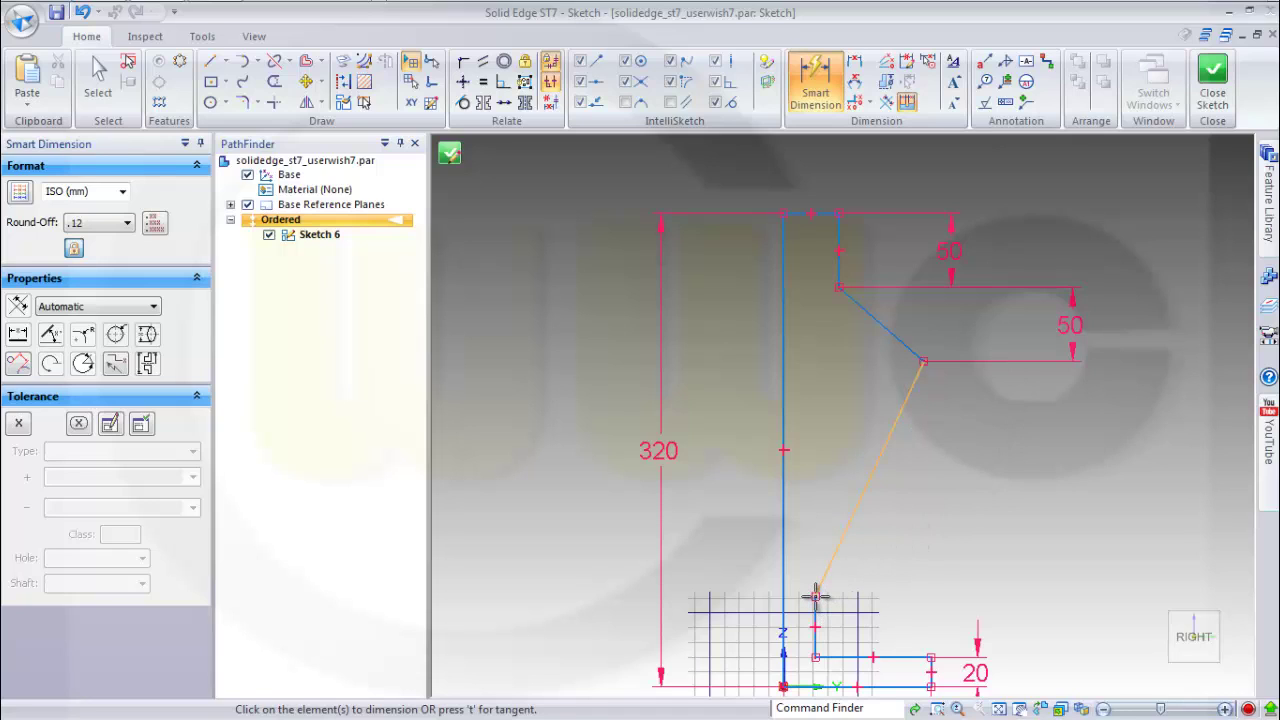
Try to dimension the height from the foot's top edge to the profile's widest corner, and delete that dimension.
{"action": "left_click", "coordinate": [898, 655]}
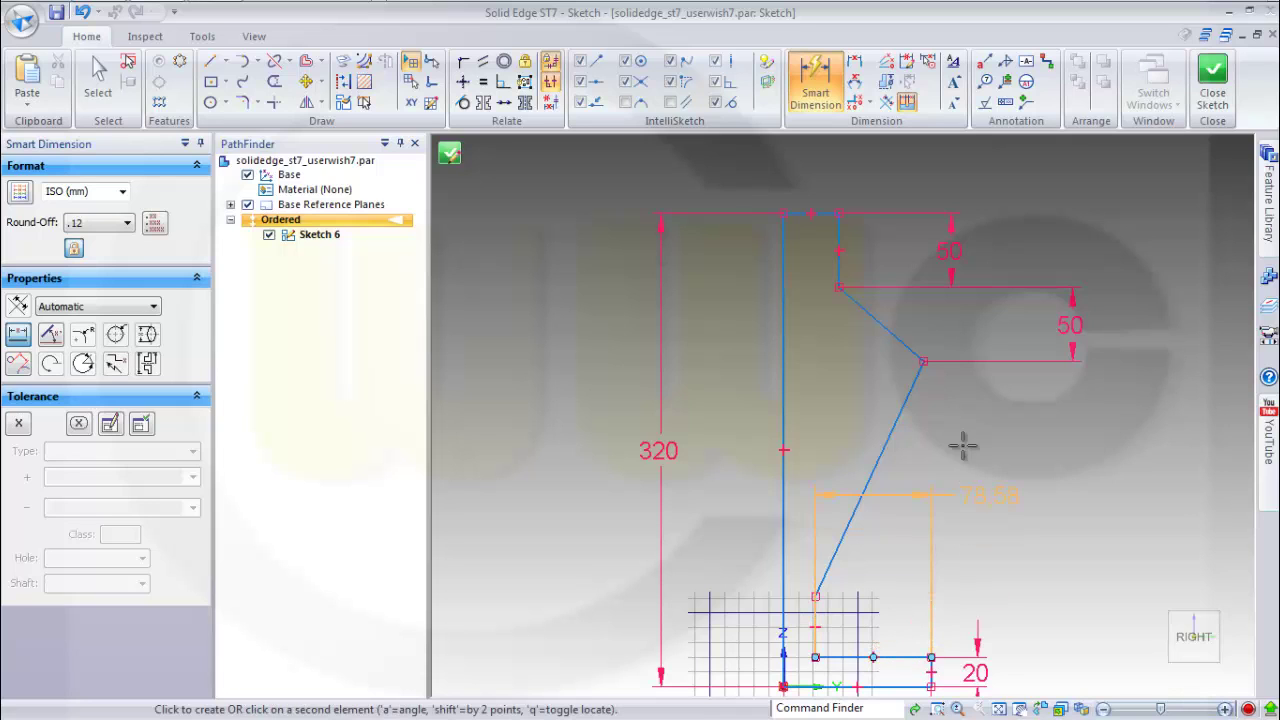
{"action": "left_click", "coordinate": [923, 362]}
{"action": "left_click", "coordinate": [1045, 436]}
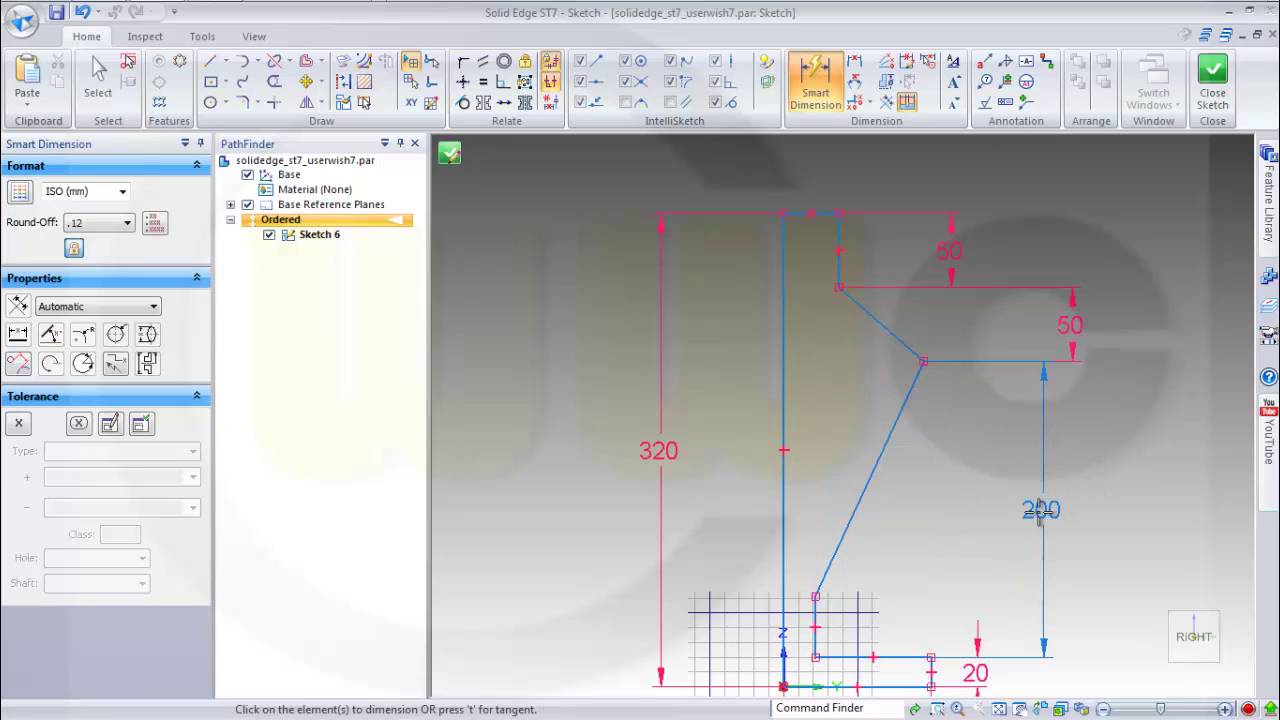
{"action": "key", "text": "Escape"}
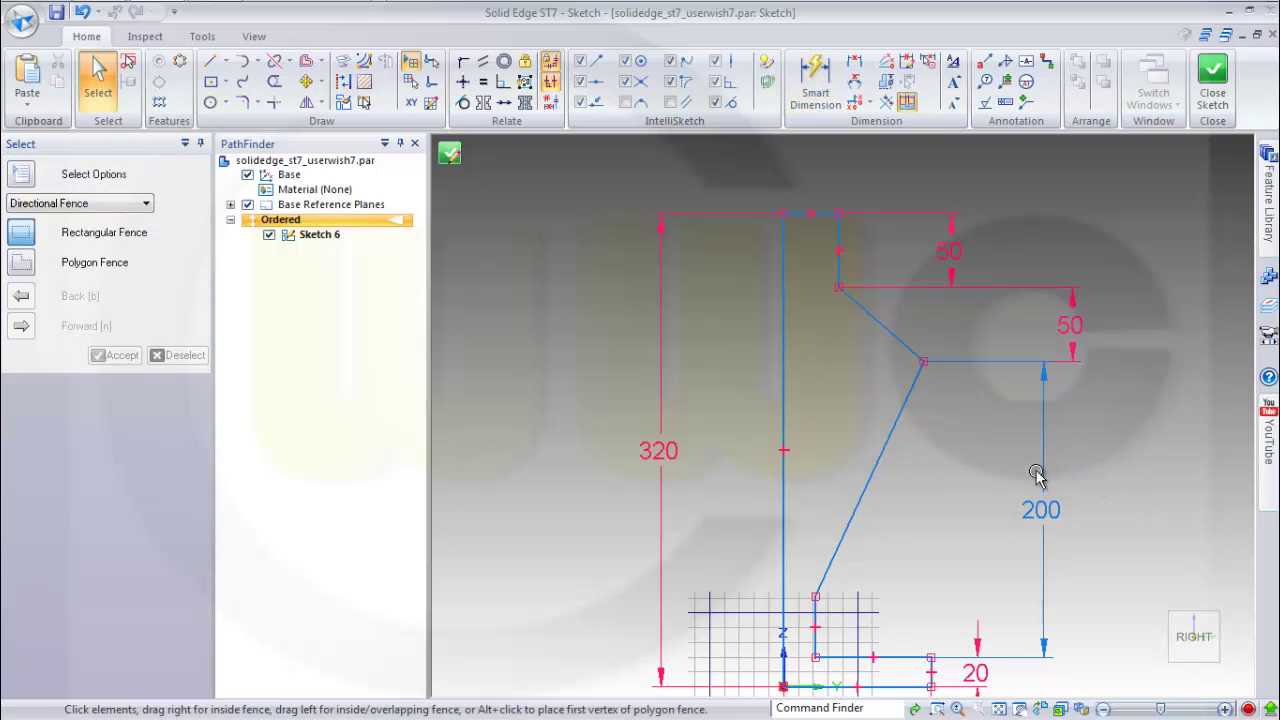
{"action": "left_click", "coordinate": [1037, 511]}
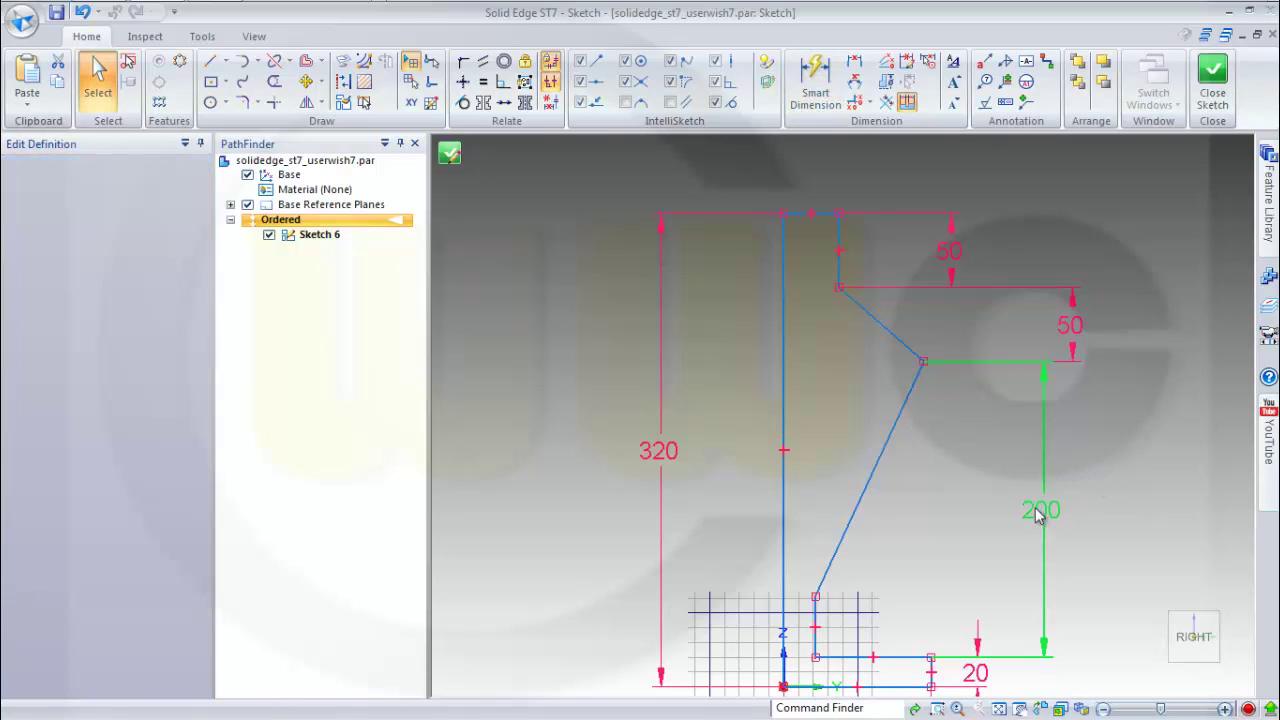
{"action": "key", "text": "Delete"}
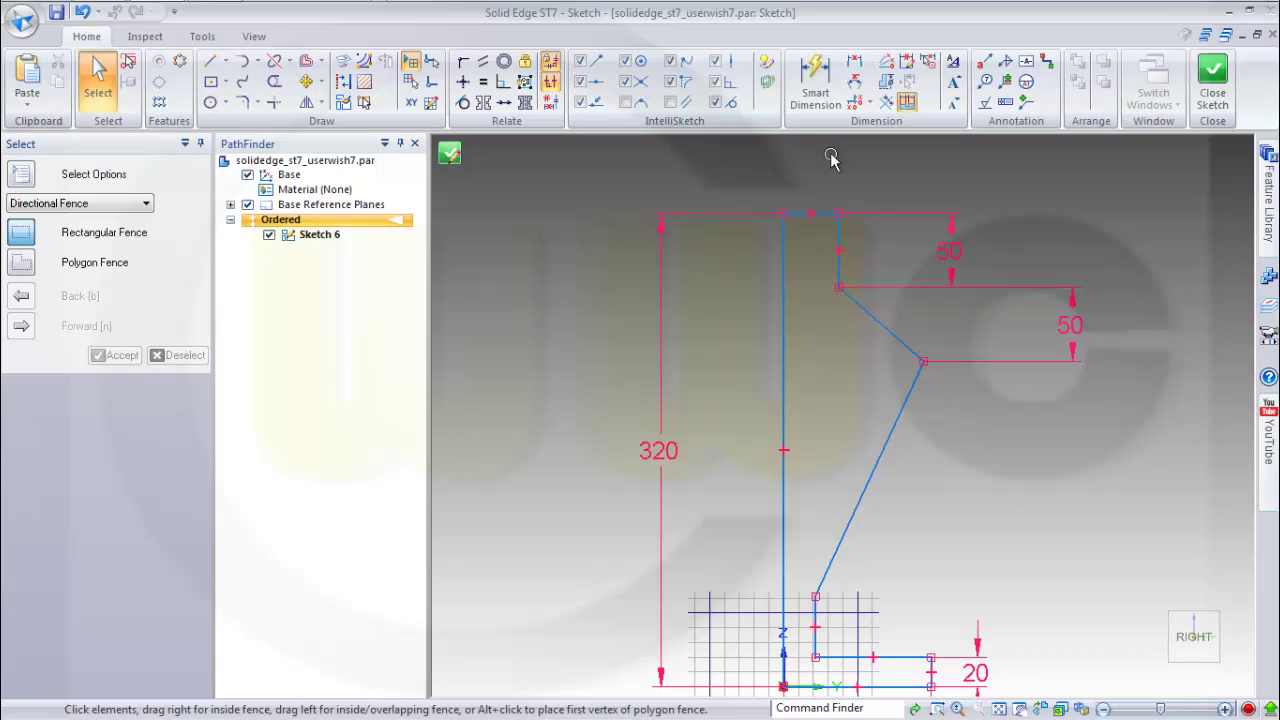
Dimension the horizontal distance from the axis line to the profile's widest corner and set it to 65 mm.
{"action": "left_click", "coordinate": [816, 80]}
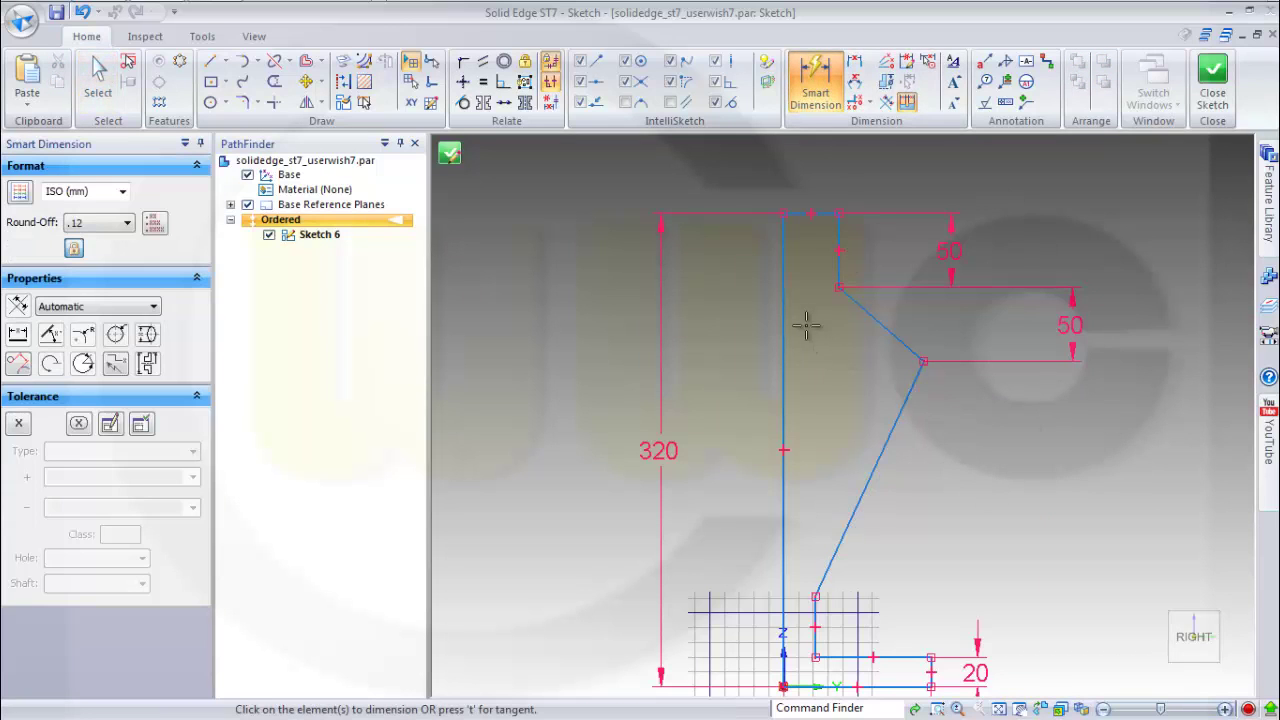
{"action": "left_click", "coordinate": [787, 362]}
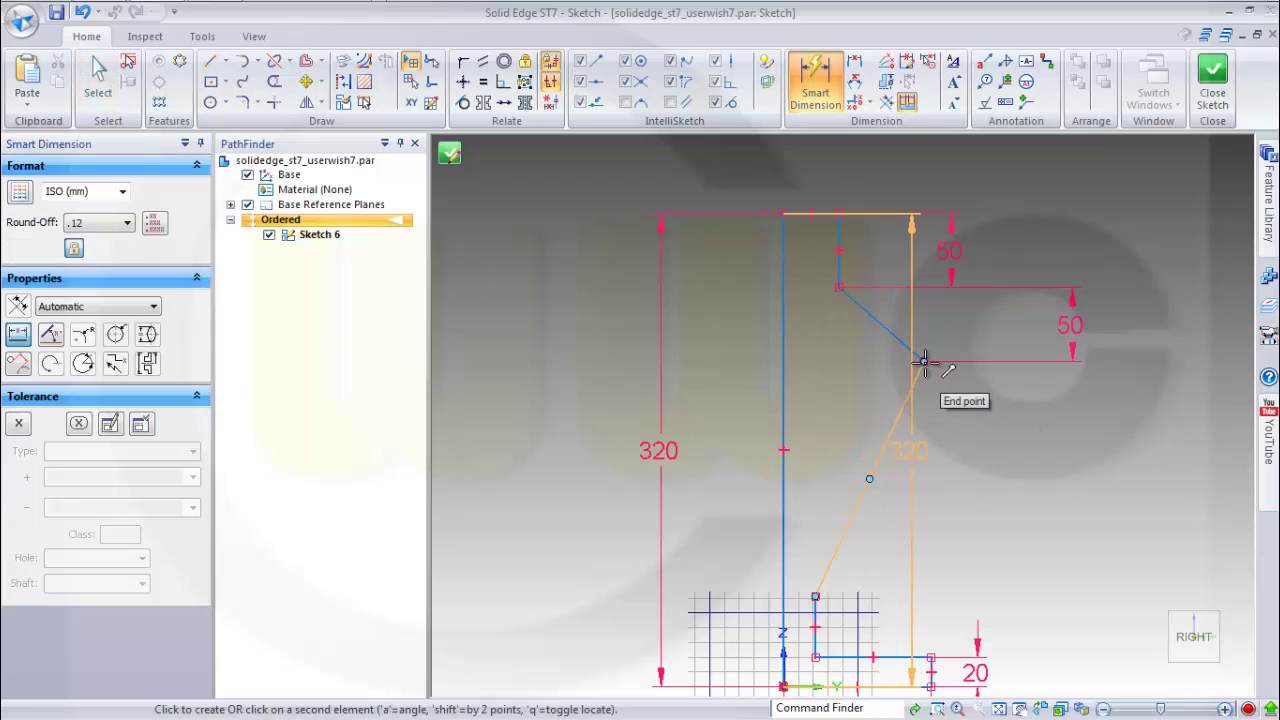
{"action": "left_click", "coordinate": [922, 362]}
{"action": "left_click", "coordinate": [851, 365]}
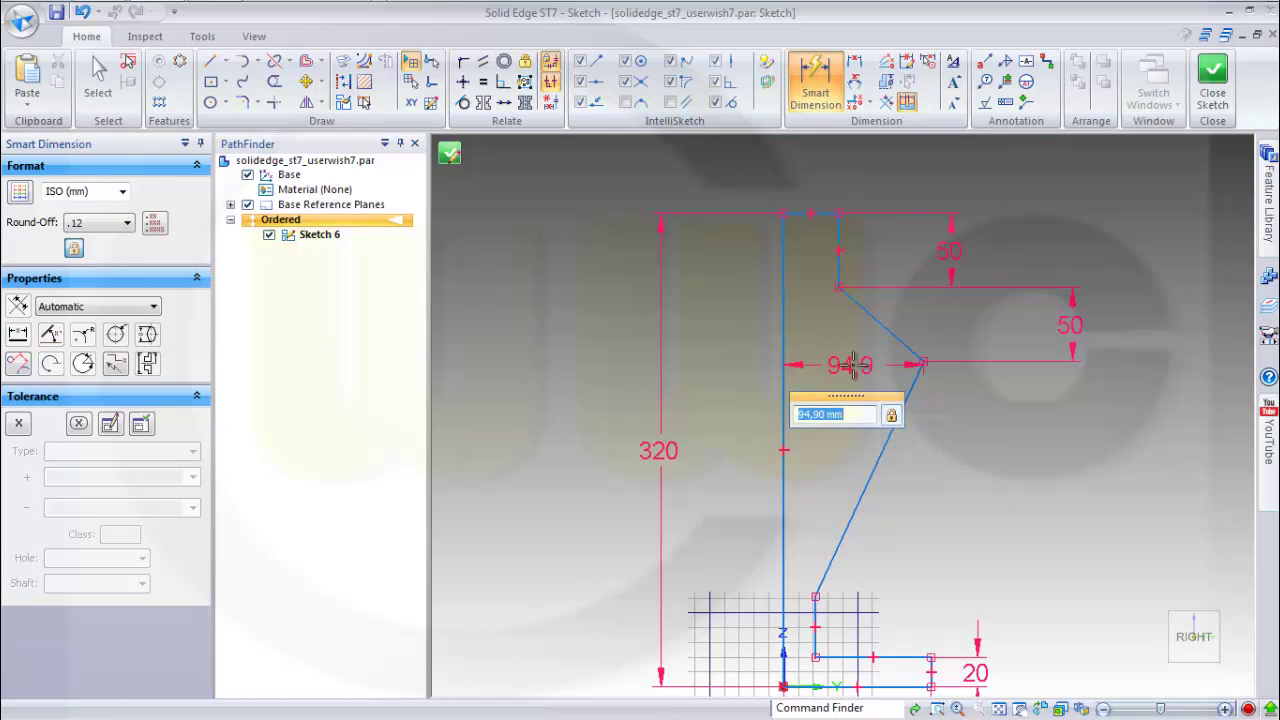
{"action": "type", "text": "65"}
{"action": "key", "text": "Return"}
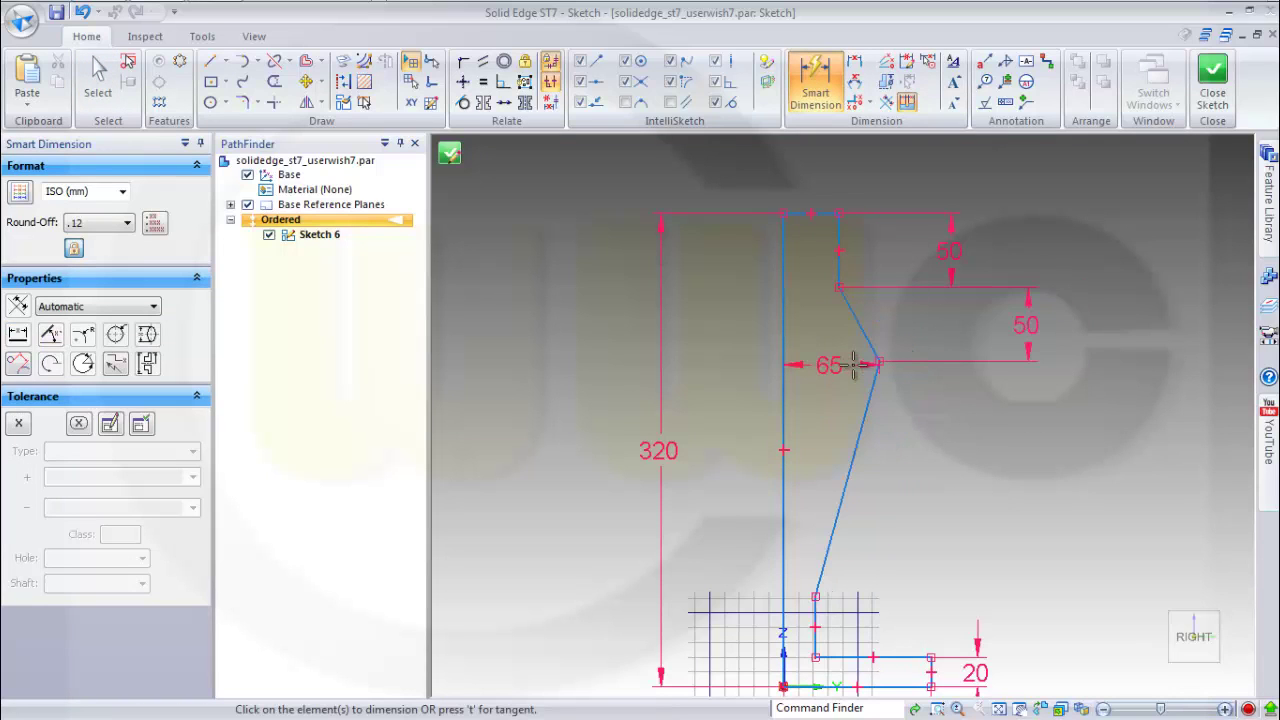
Dimension the distance between the upper outer vertical edge and the axis line and set it to 50 mm.
{"action": "left_click", "coordinate": [838, 272]}
{"action": "left_click", "coordinate": [784, 255]}
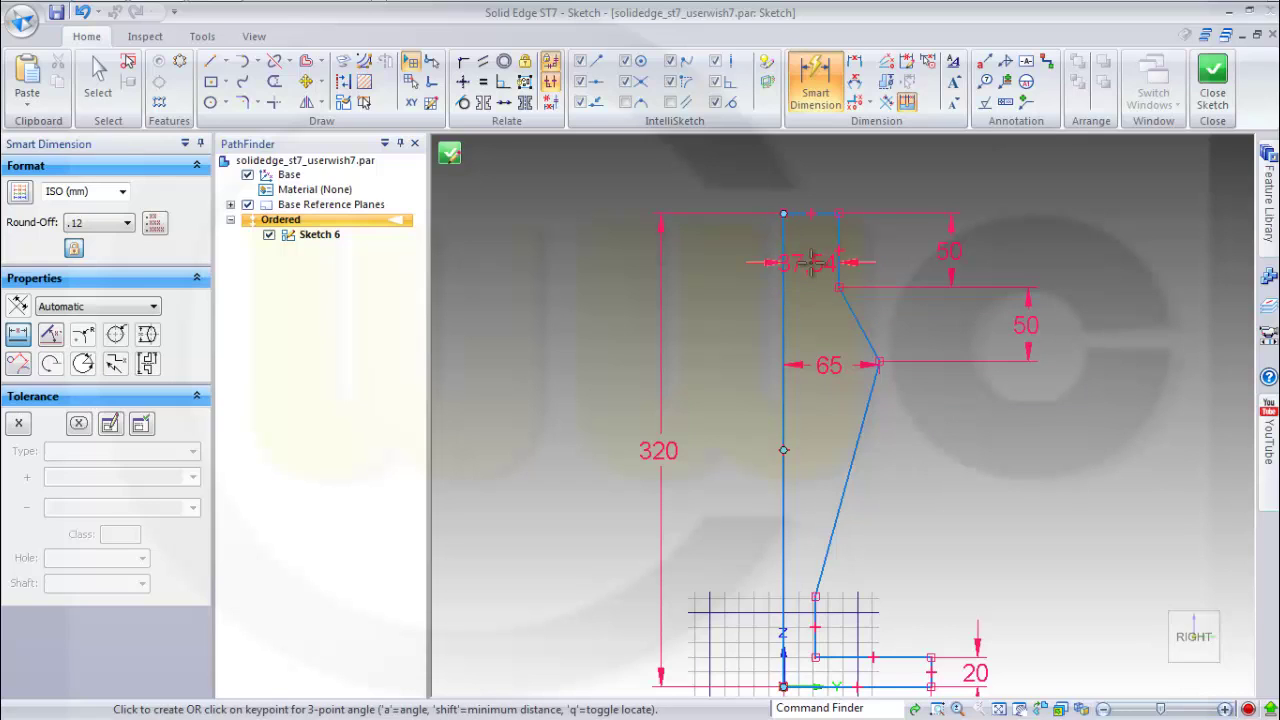
{"action": "left_click", "coordinate": [812, 262]}
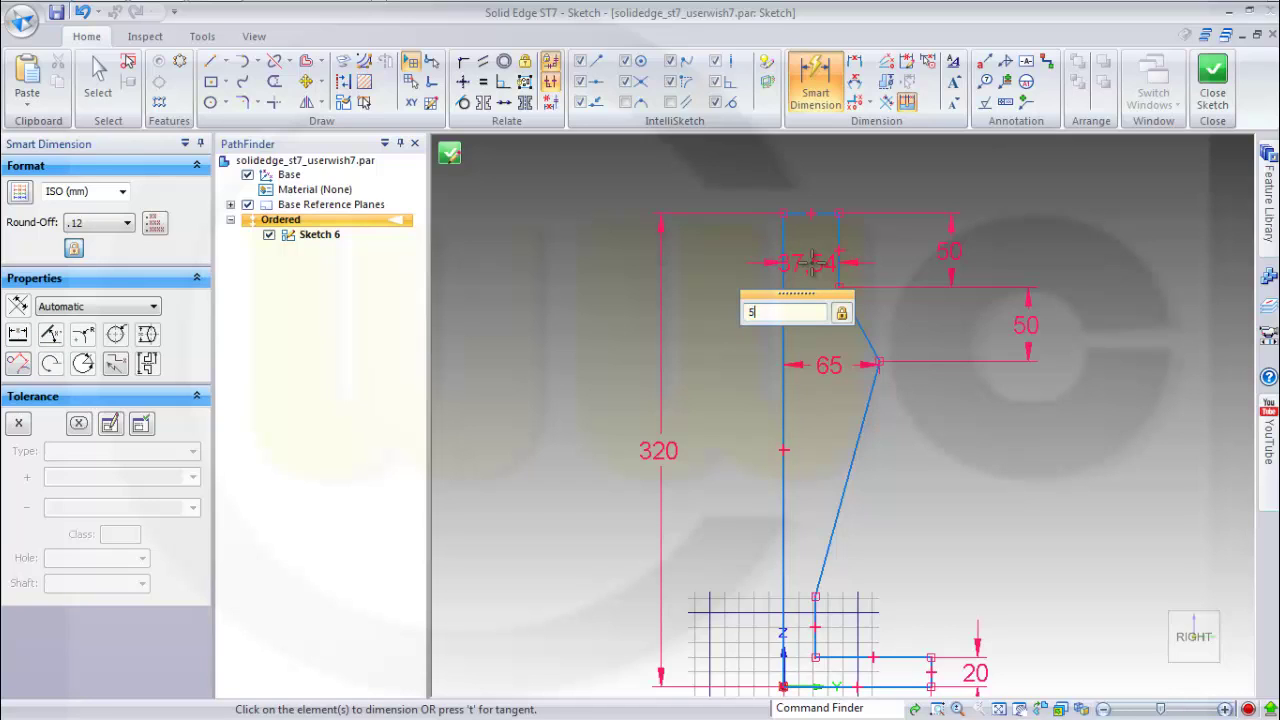
{"action": "key", "text": "Return"}
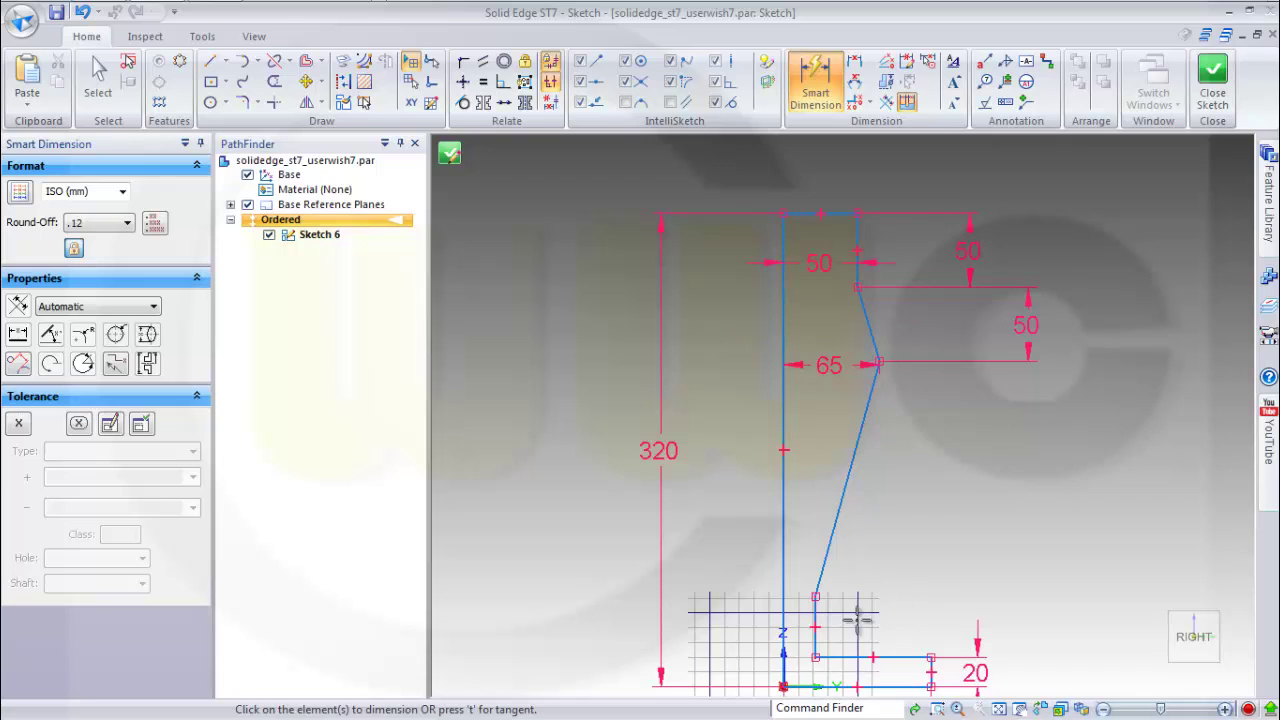
Dimension the distance from the axis line to the lower vertical edge above the foot and set it to 50 mm.
{"action": "left_click", "coordinate": [784, 615]}
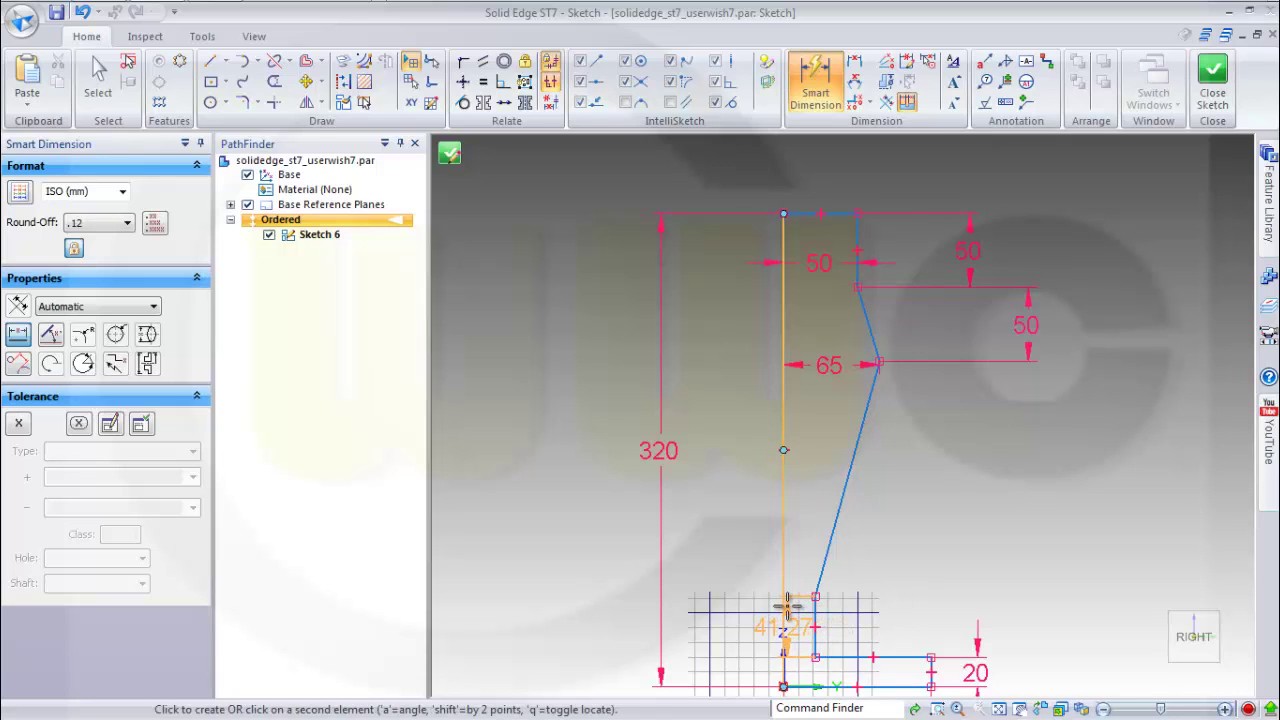
{"action": "left_click", "coordinate": [817, 590]}
{"action": "left_click", "coordinate": [804, 552]}
{"action": "type", "text": "5"}
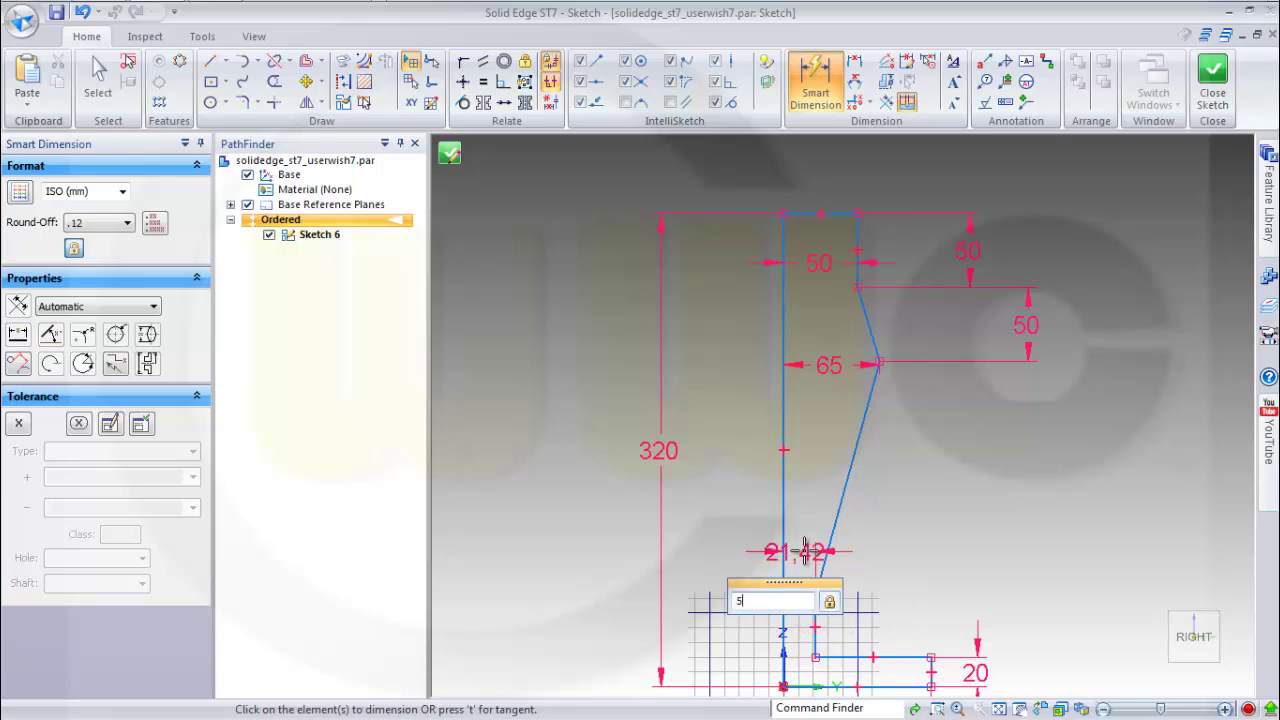
{"action": "type", "text": "0"}
{"action": "key", "text": "Return"}
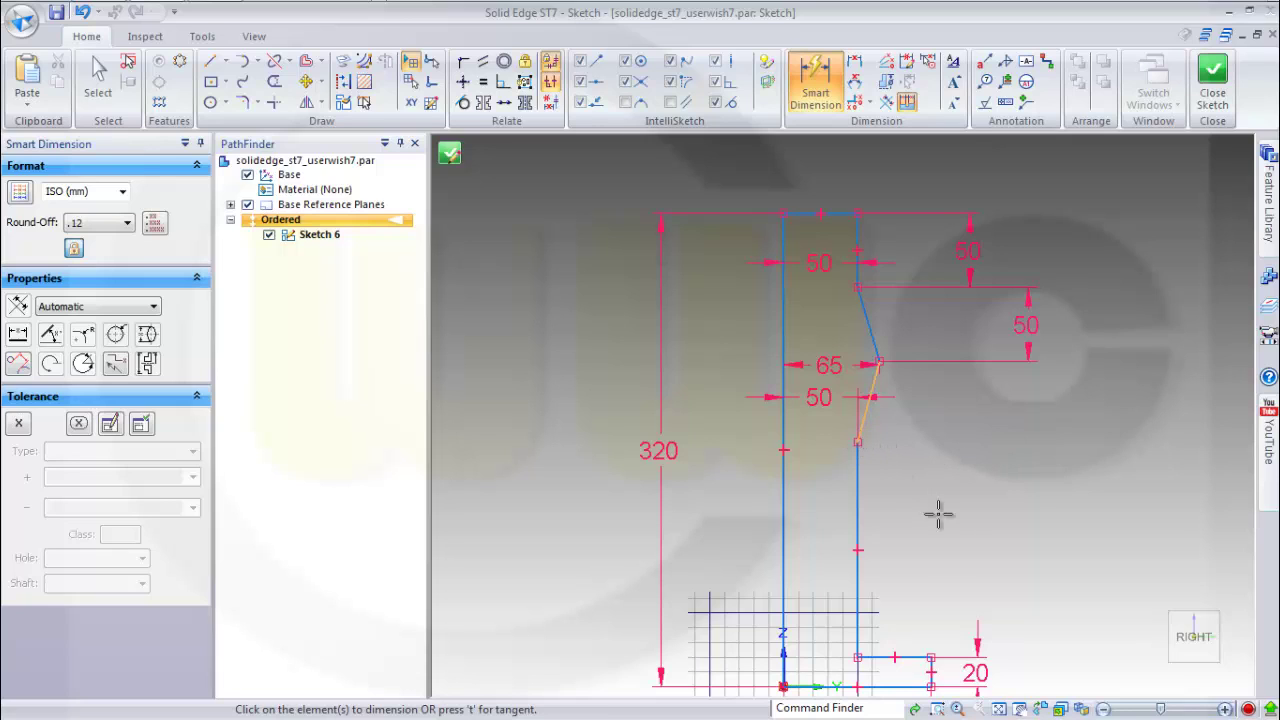
Dimension the height from the foot's top edge to the lower vertical edge's upper end, set it to 70 mm, and close the sketch.
{"action": "left_click", "coordinate": [910, 656]}
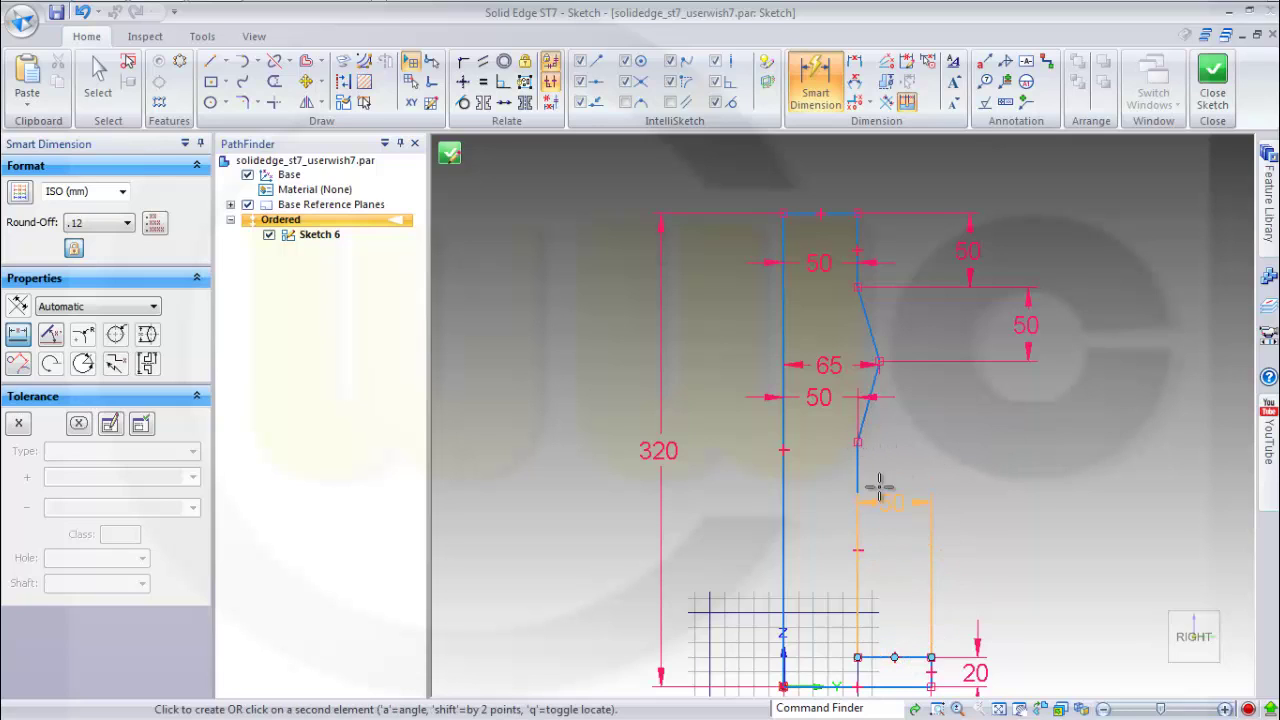
{"action": "left_click", "coordinate": [857, 443]}
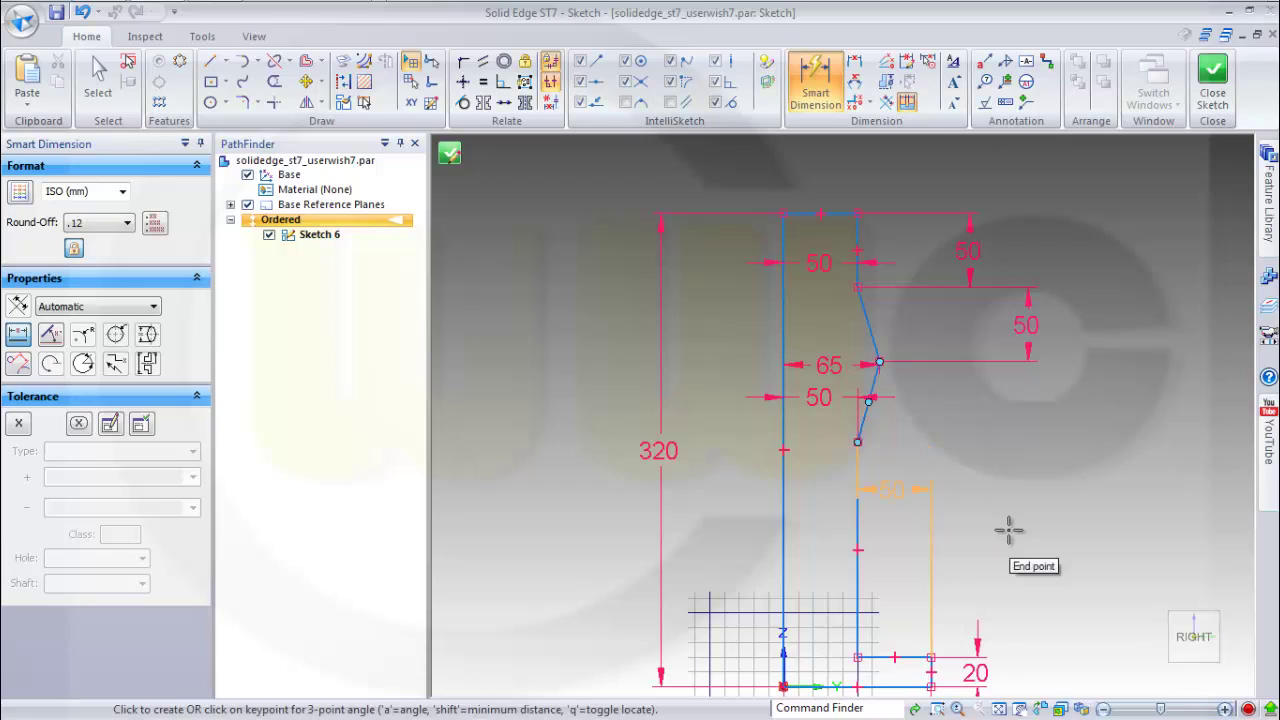
{"action": "left_click", "coordinate": [1038, 540]}
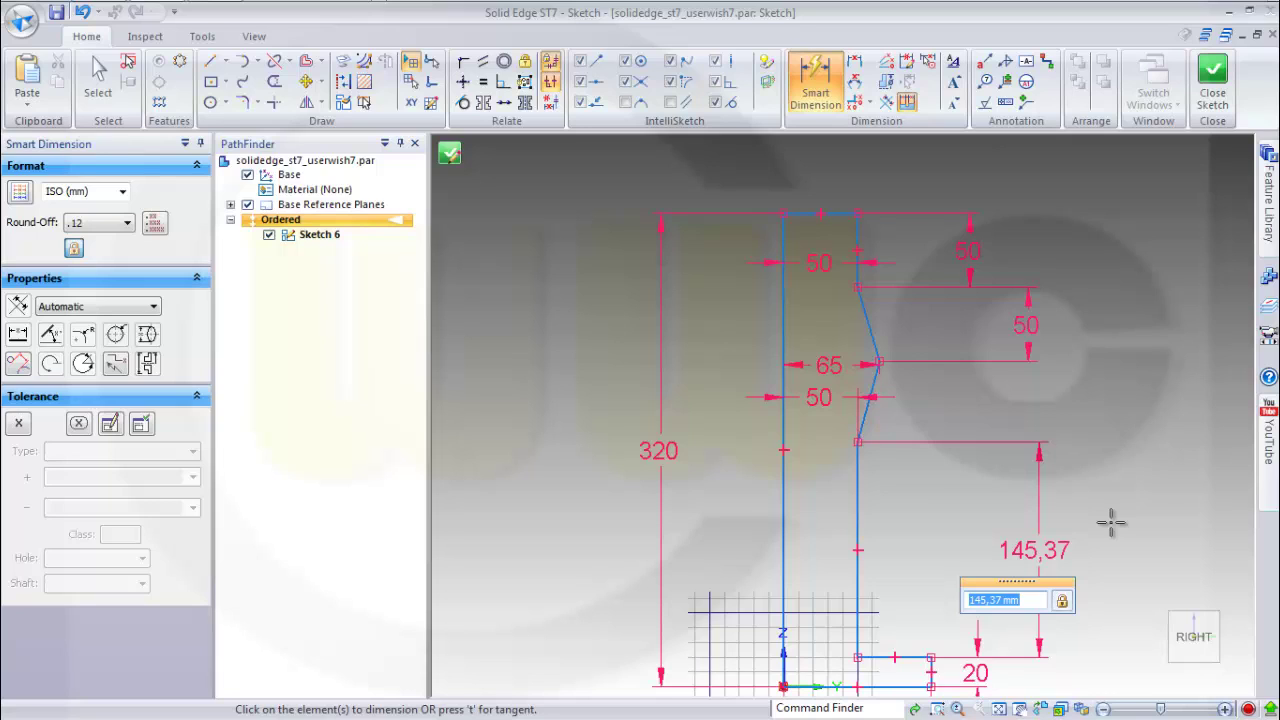
{"action": "type", "text": "70"}
{"action": "key", "text": "Return"}
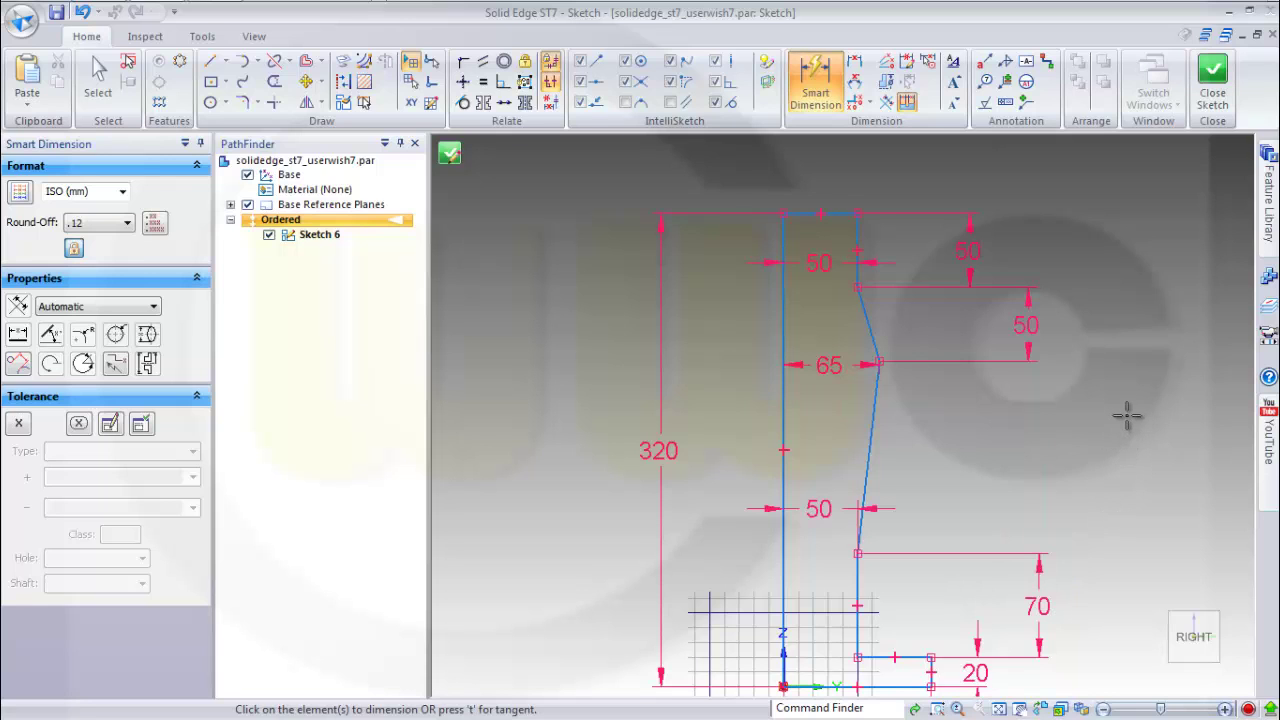
{"action": "left_click", "coordinate": [1212, 82]}
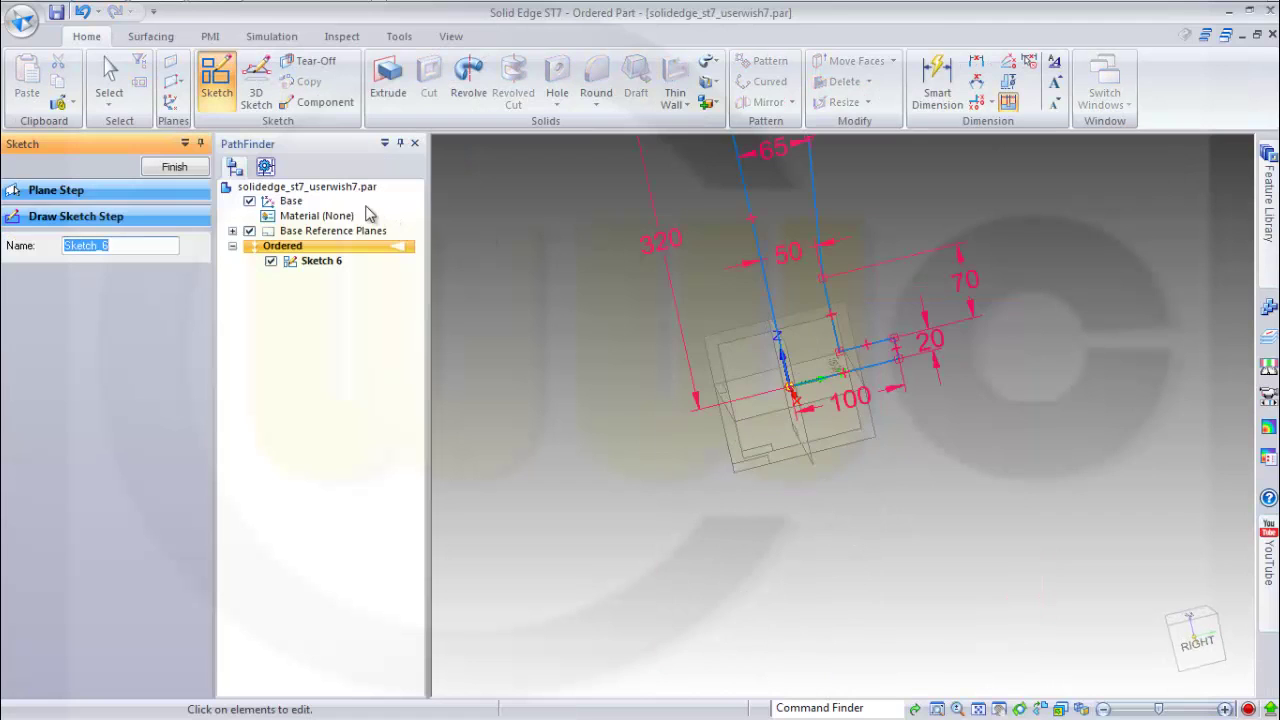
Revolve the closed sketch profile 360° about its long axis line into a solid body.
{"action": "left_click", "coordinate": [468, 85]}
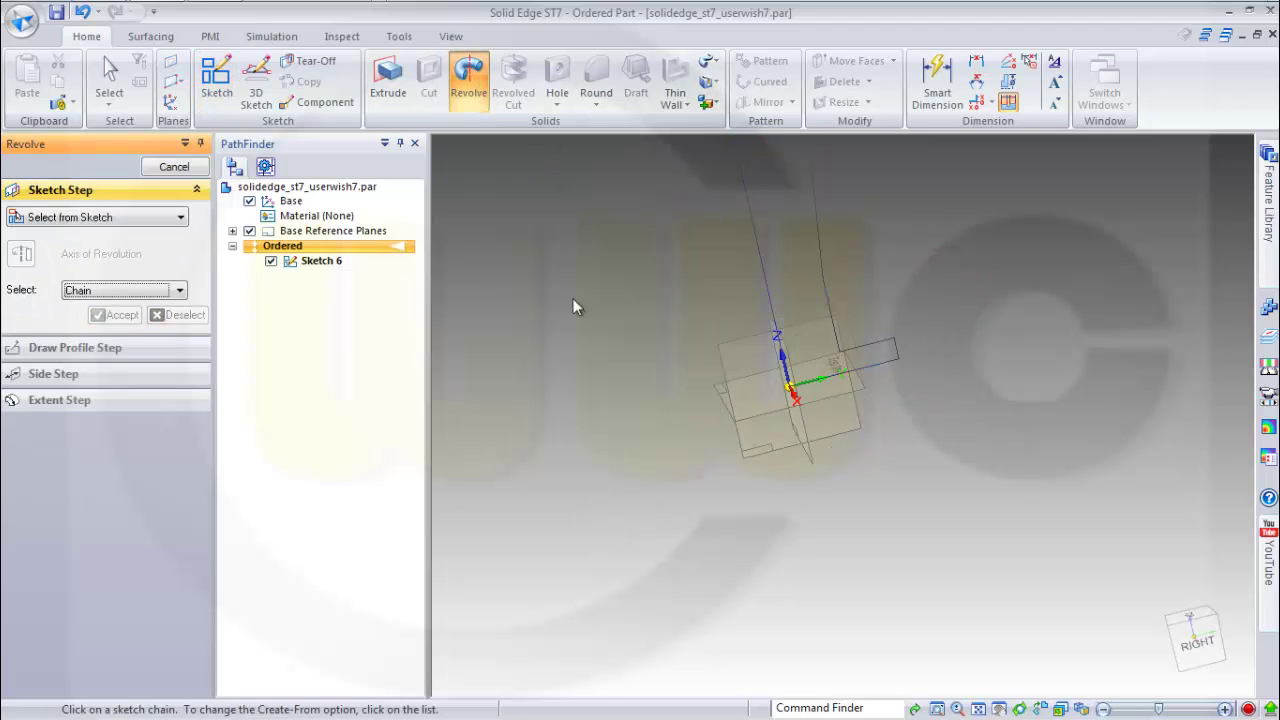
{"action": "left_click", "coordinate": [180, 219]}
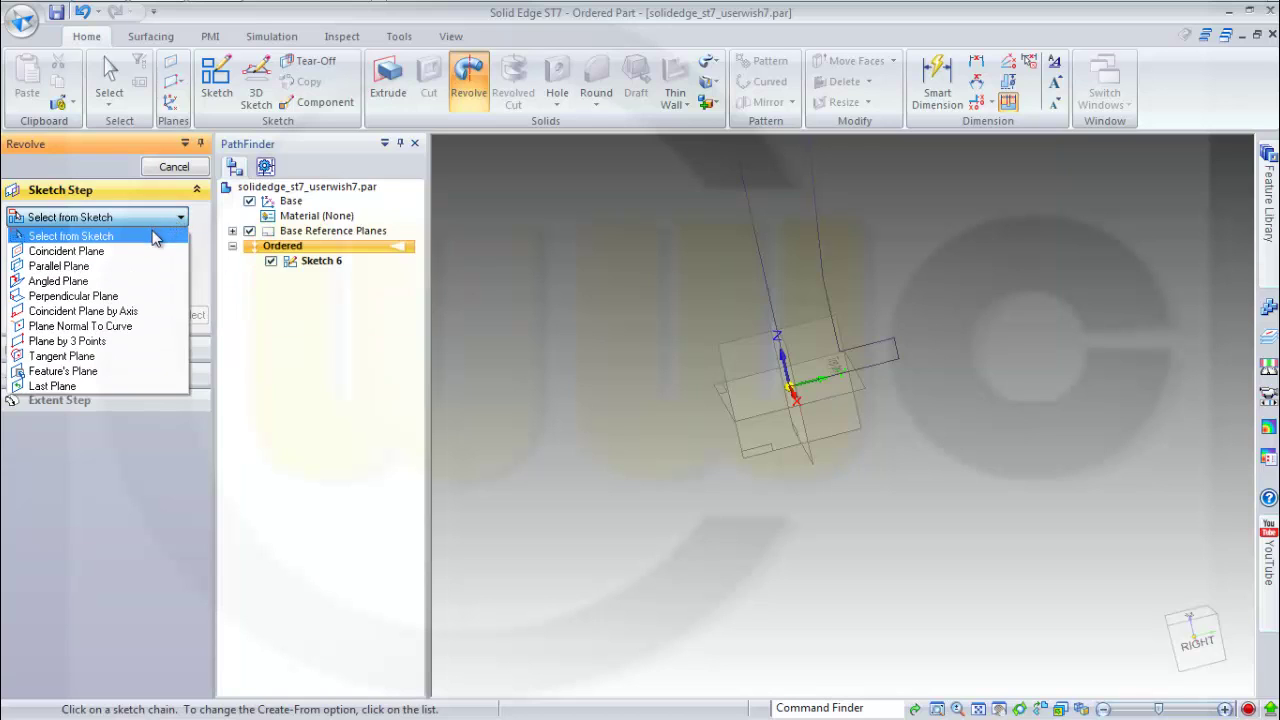
{"action": "left_click", "coordinate": [649, 282]}
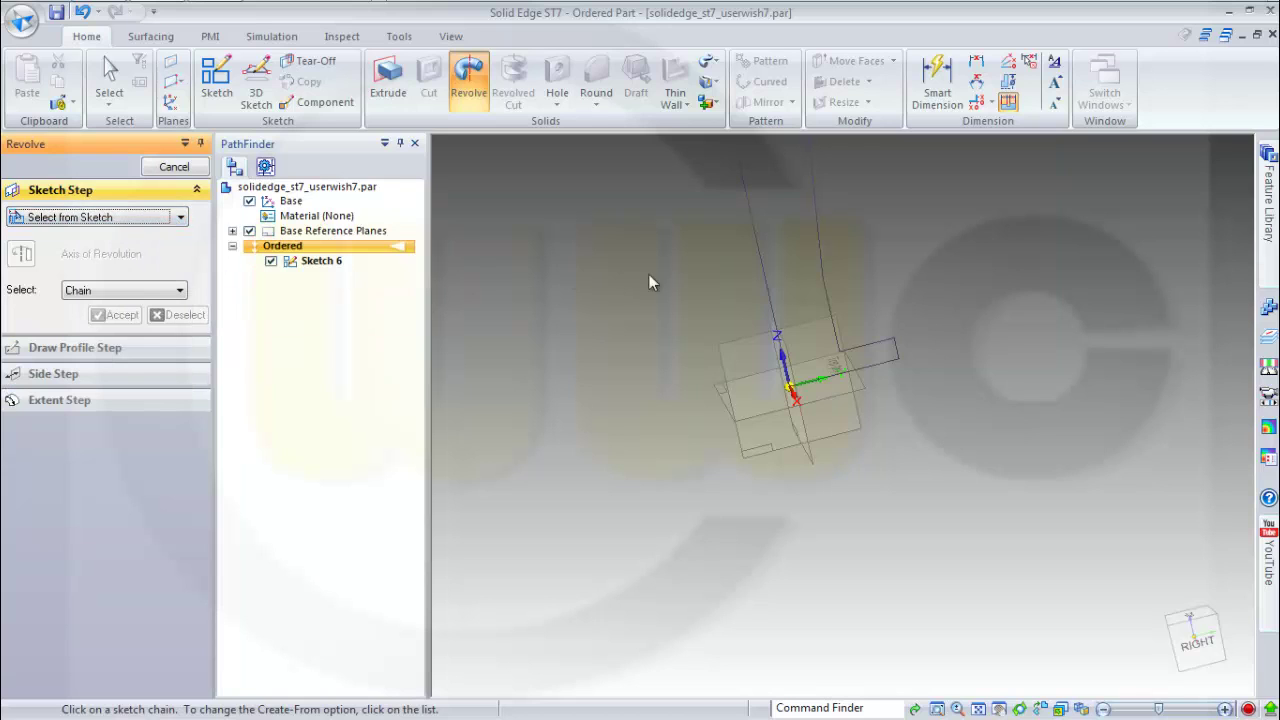
{"action": "left_click", "coordinate": [820, 236]}
{"action": "left_click", "coordinate": [116, 315]}
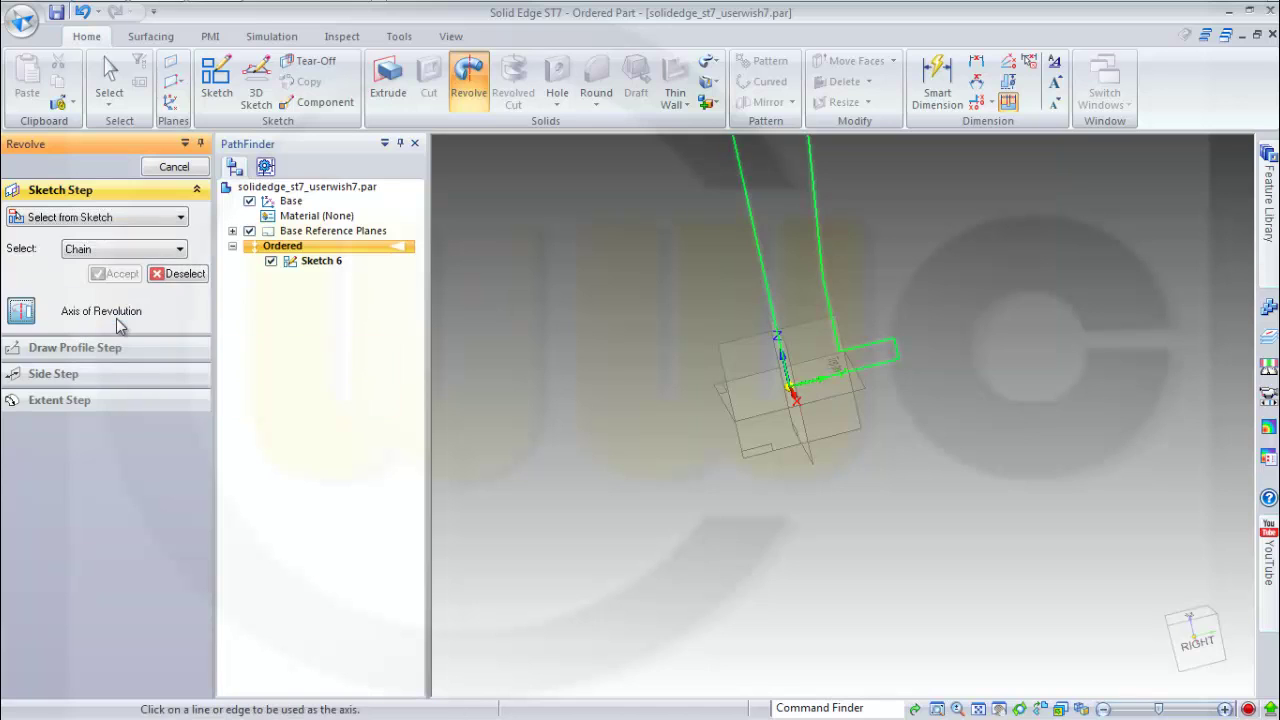
{"action": "left_click", "coordinate": [757, 218]}
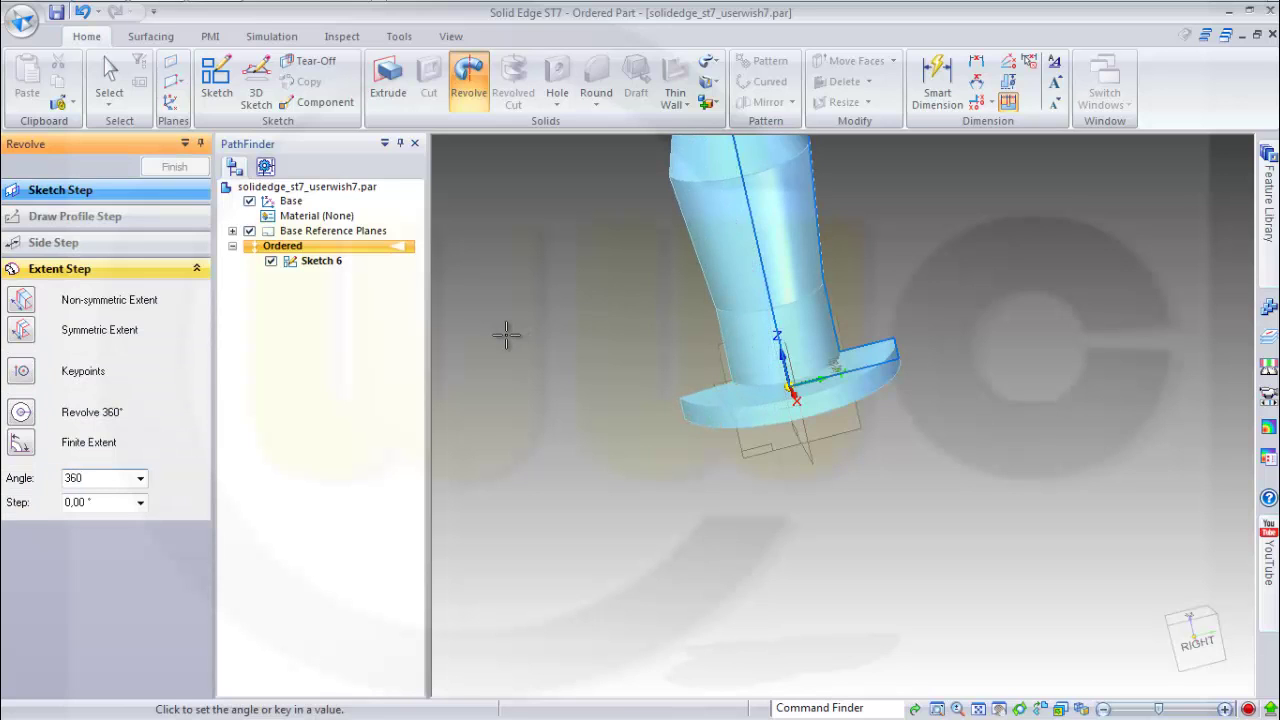
{"action": "key", "text": "Tab"}
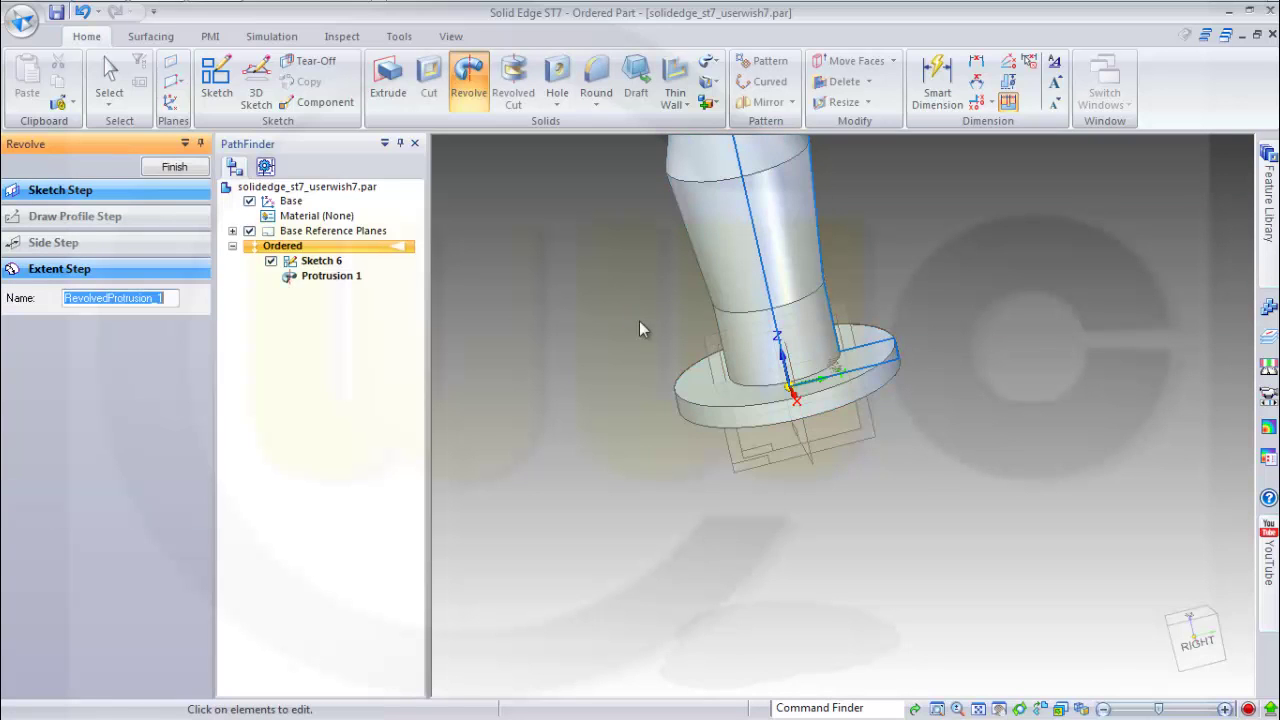
{"action": "left_click", "coordinate": [174, 166]}
End the Revolve command and hide the profile sketch so only the revolved body is displayed.
{"action": "middle_click_drag", "start_coordinate": [630, 332], "coordinate": [688, 310]}
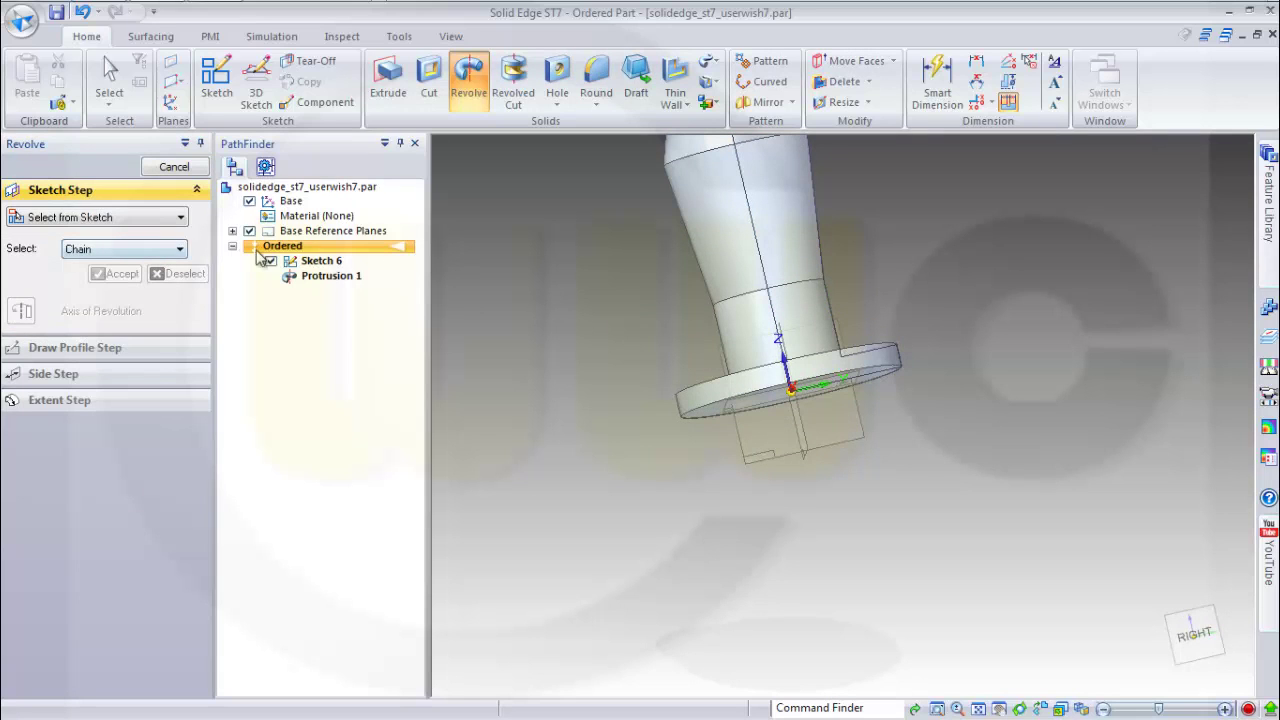
{"action": "left_click", "coordinate": [320, 261]}
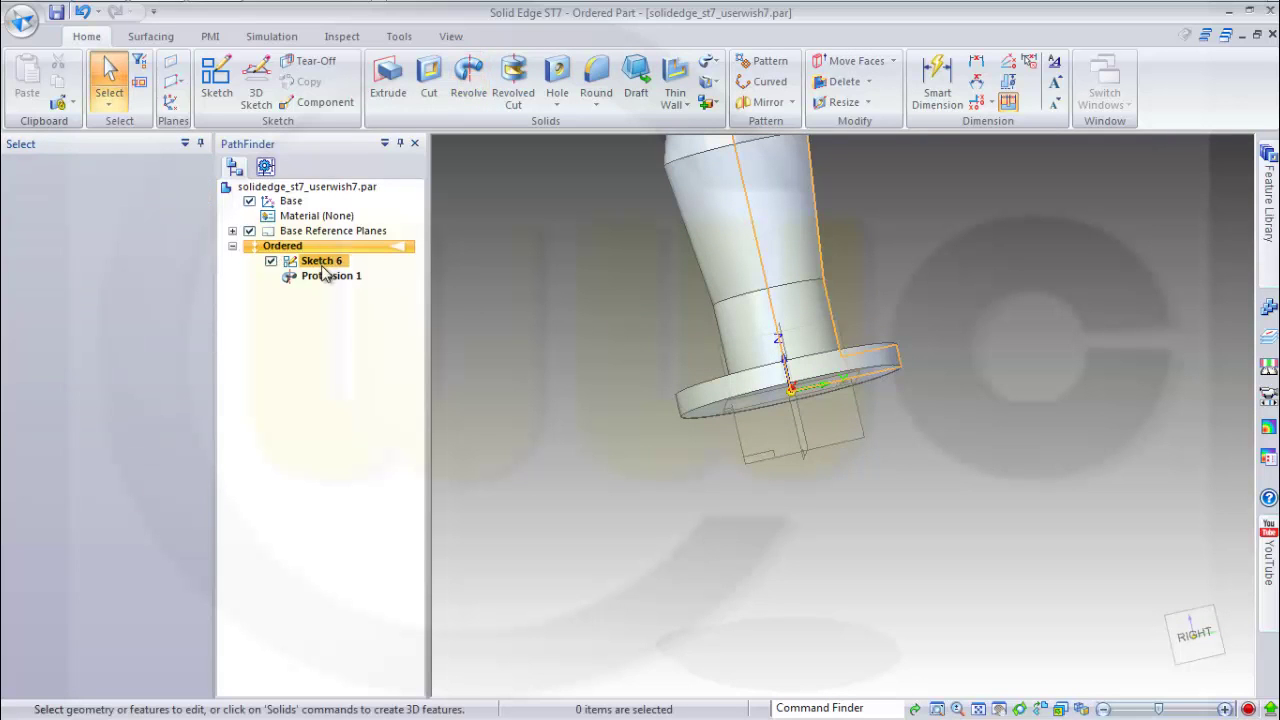
{"action": "right_click", "coordinate": [323, 266]}
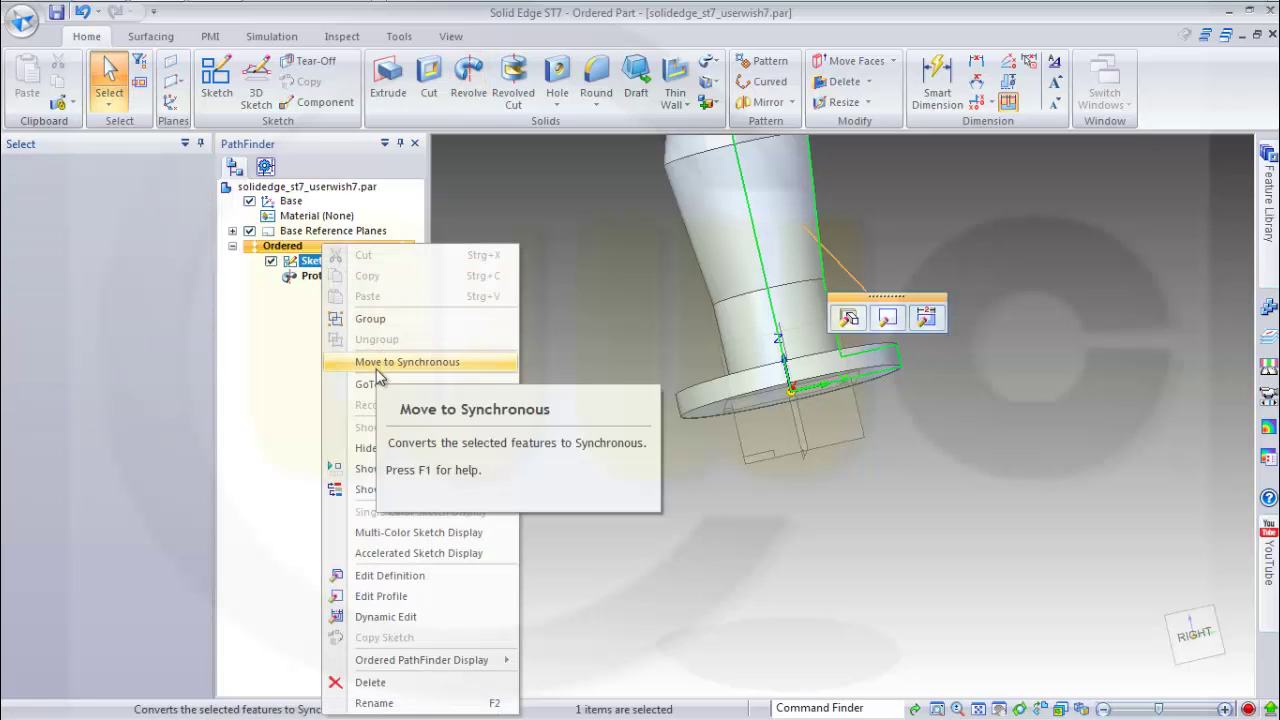
{"action": "left_click", "coordinate": [368, 448]}
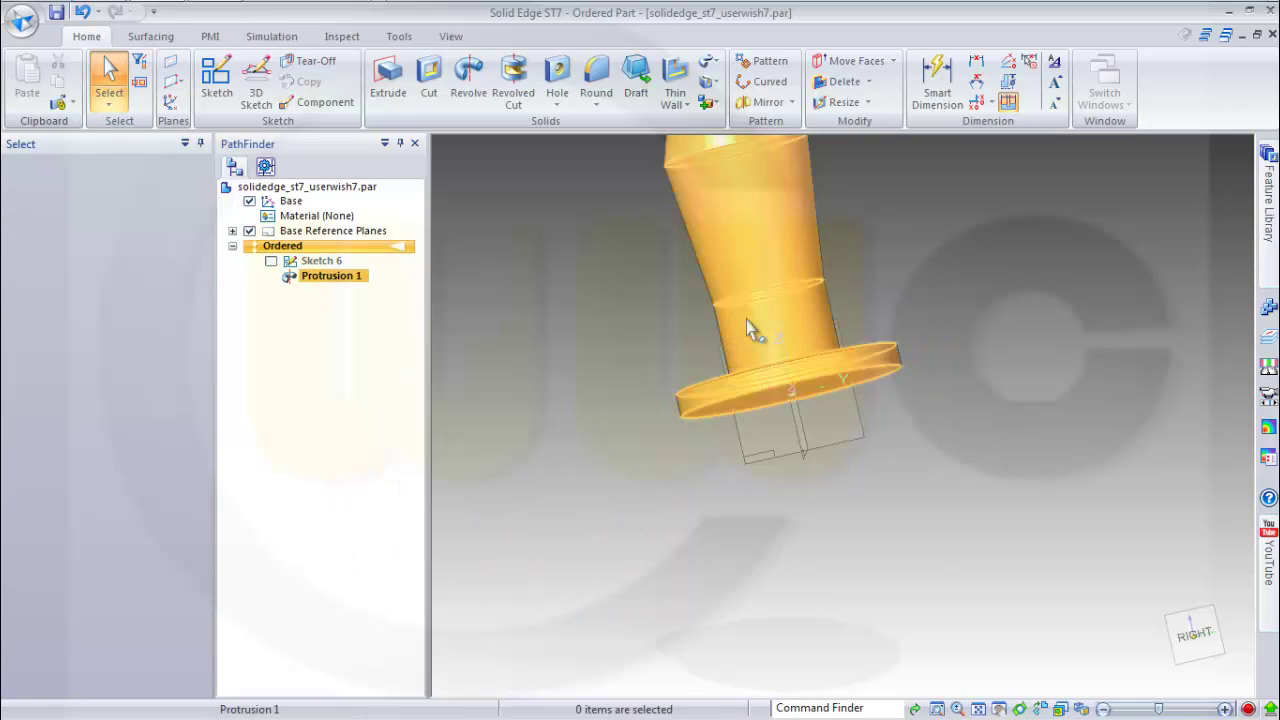
{"action": "key", "text": "ctrl+i"}
{"action": "middle_click_drag", "start_coordinate": [960, 289], "coordinate": [1006, 354]}
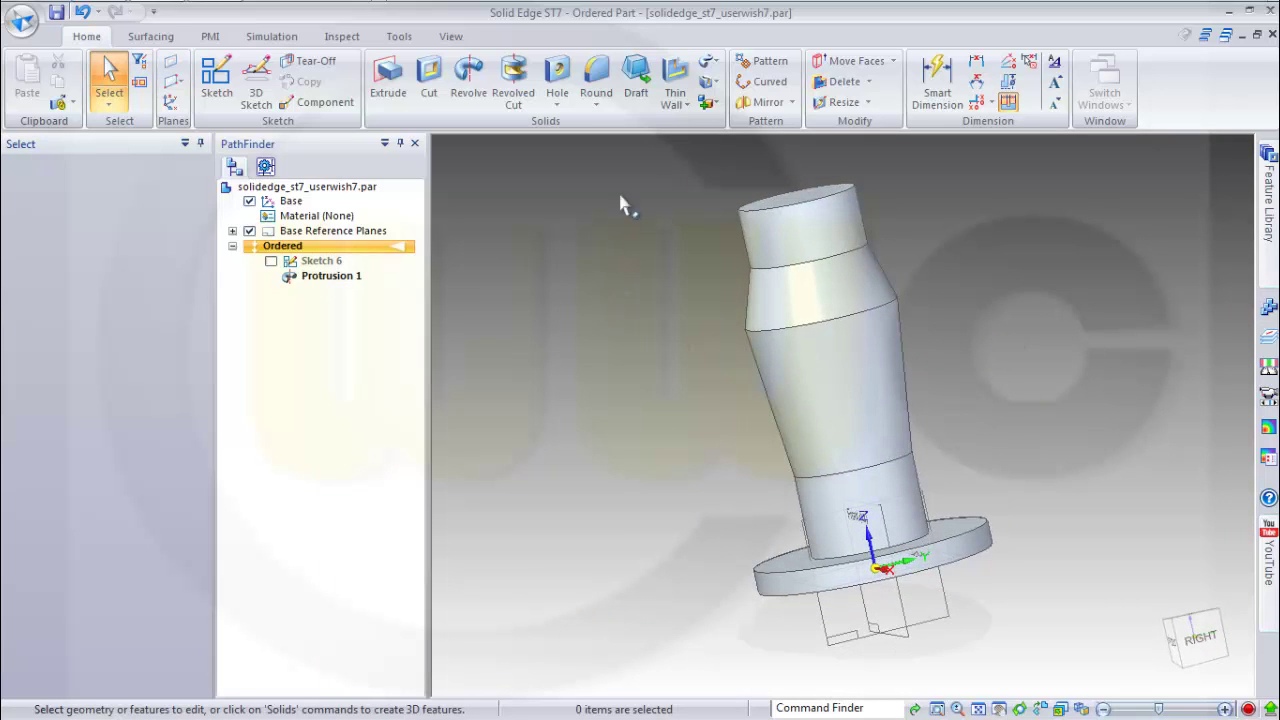
Add a new part body named Design Body_2 to the model.
{"action": "left_click", "coordinate": [708, 108]}
{"action": "left_click", "coordinate": [746, 127]}
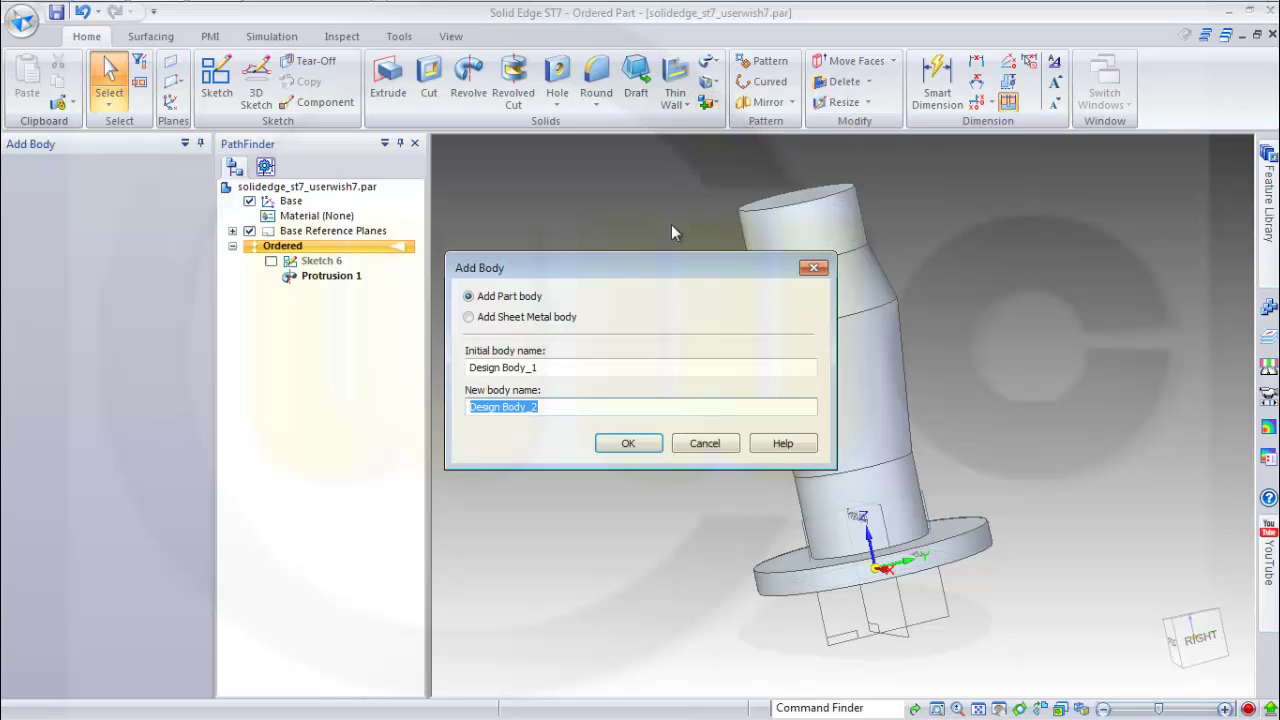
{"action": "left_click", "coordinate": [628, 444]}
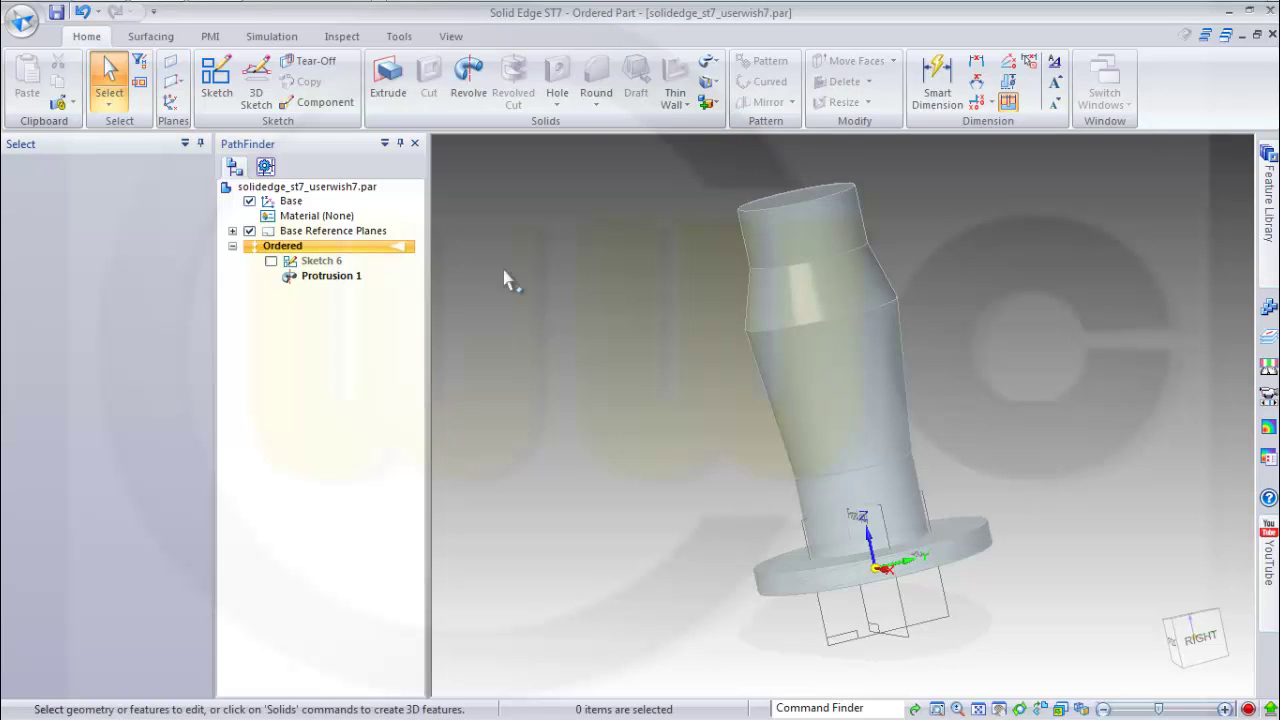
Start a sketch on the Top (xy) plane and draw a circle about 136 mm in diameter centred on the origin.
{"action": "left_click", "coordinate": [216, 80]}
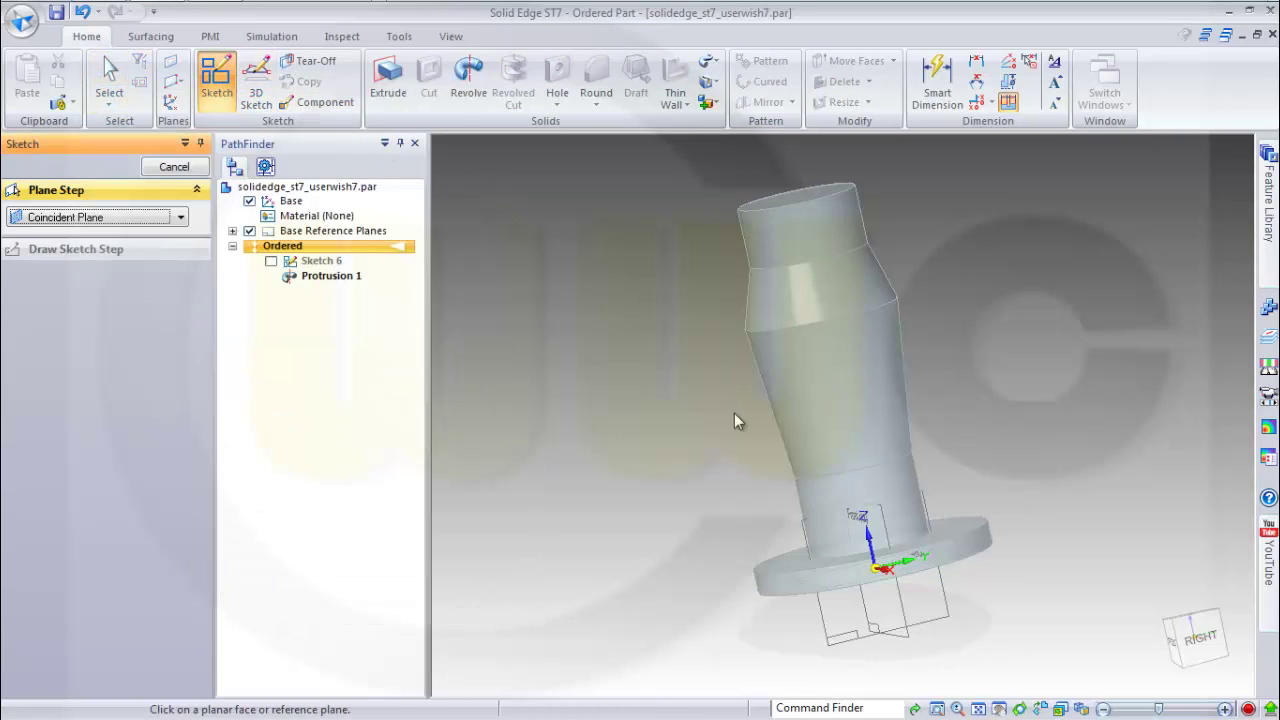
{"action": "middle_click_drag", "start_coordinate": [734, 413], "coordinate": [779, 551]}
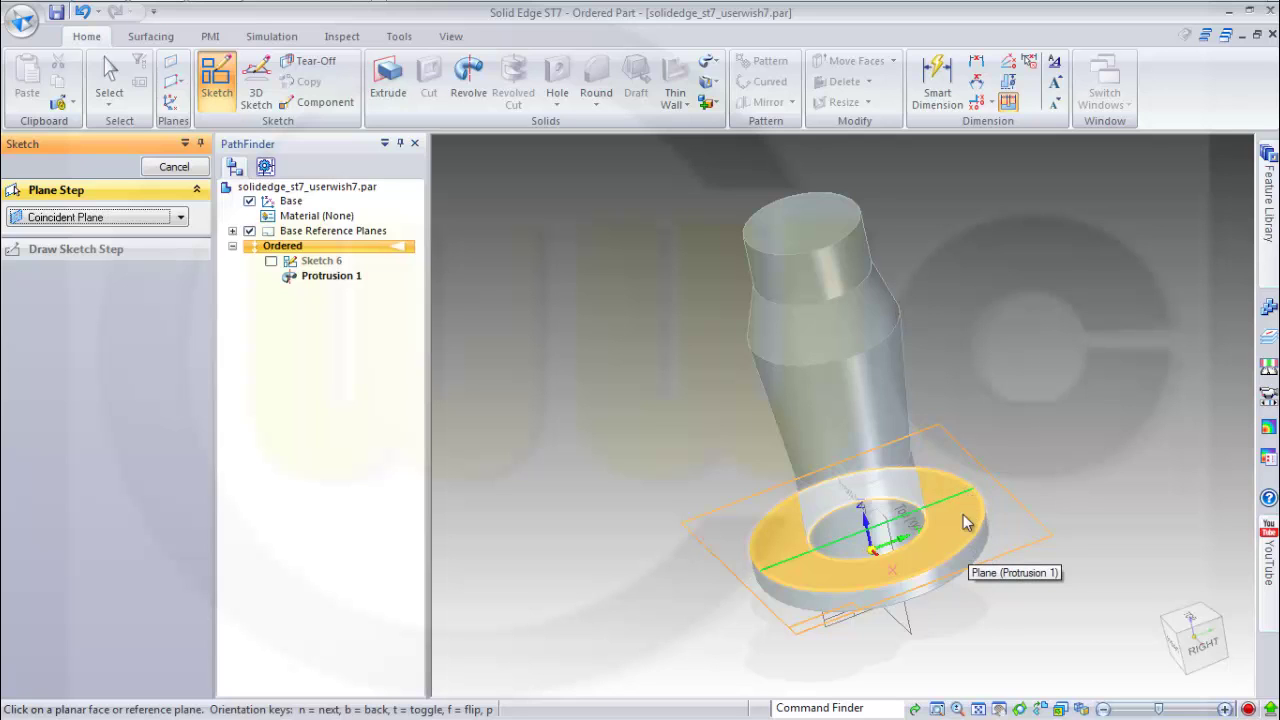
{"action": "left_click", "coordinate": [824, 592]}
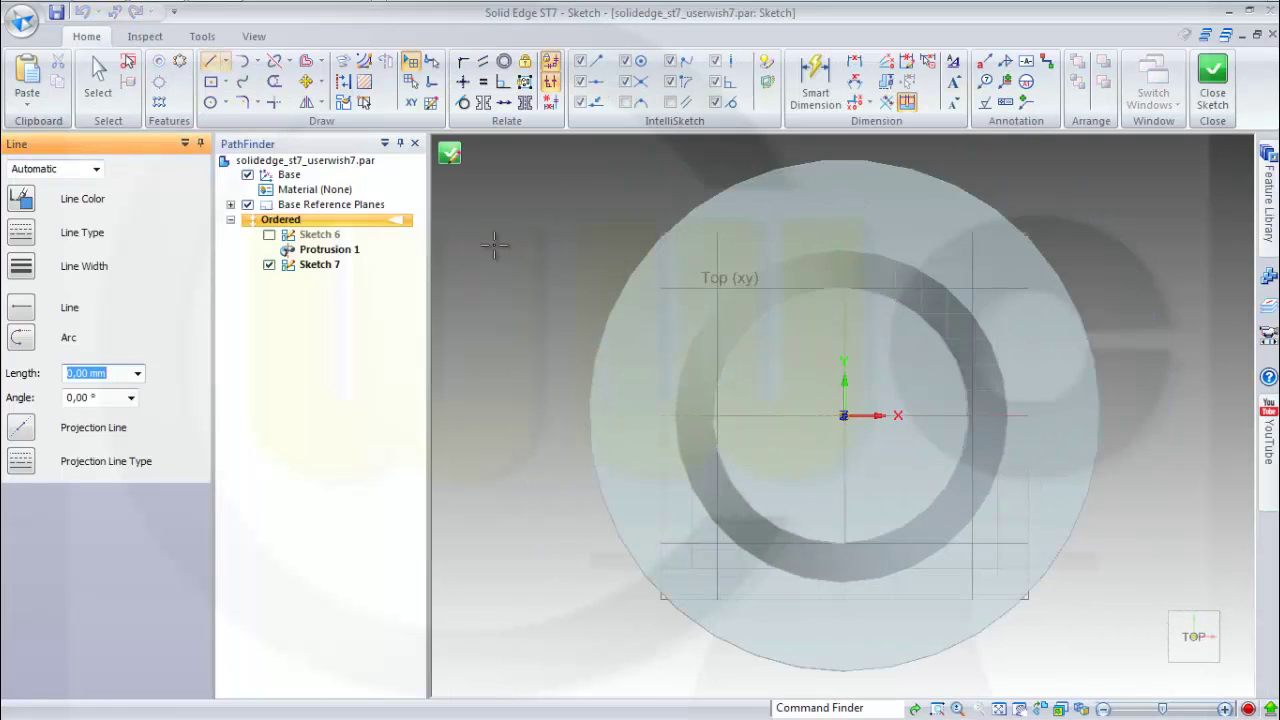
{"action": "left_click", "coordinate": [210, 102]}
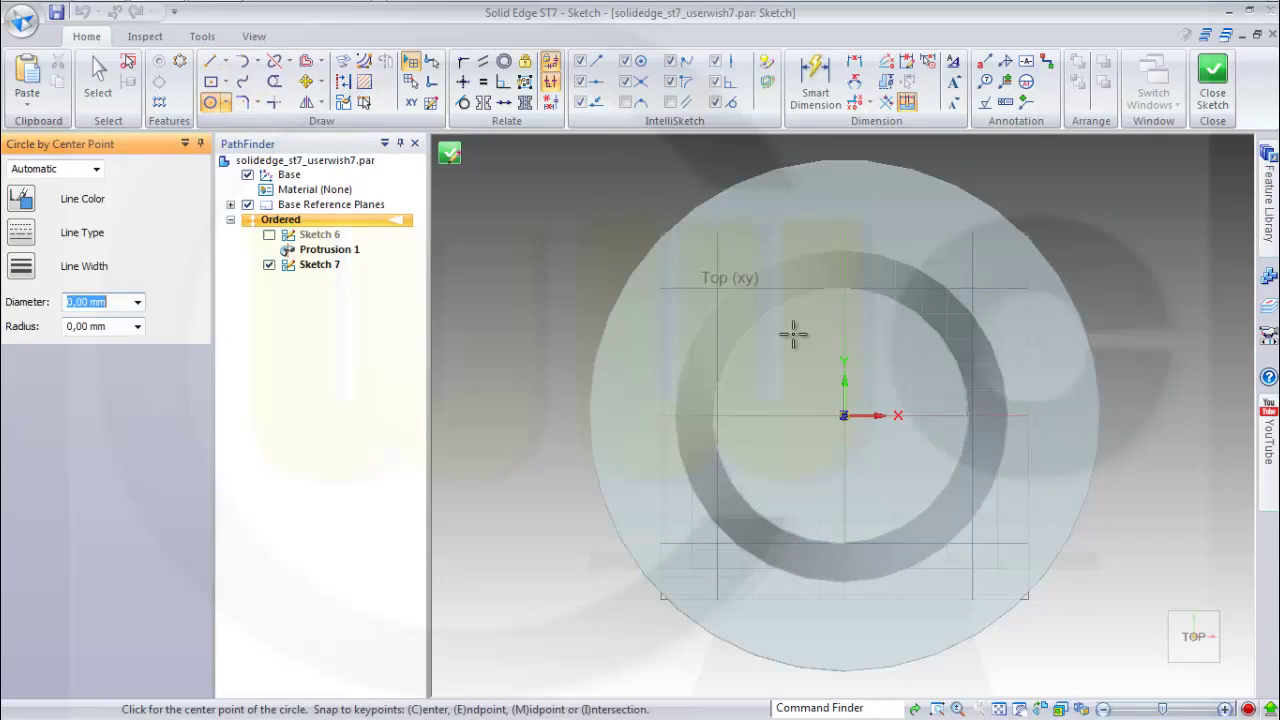
{"action": "left_click", "coordinate": [844, 415]}
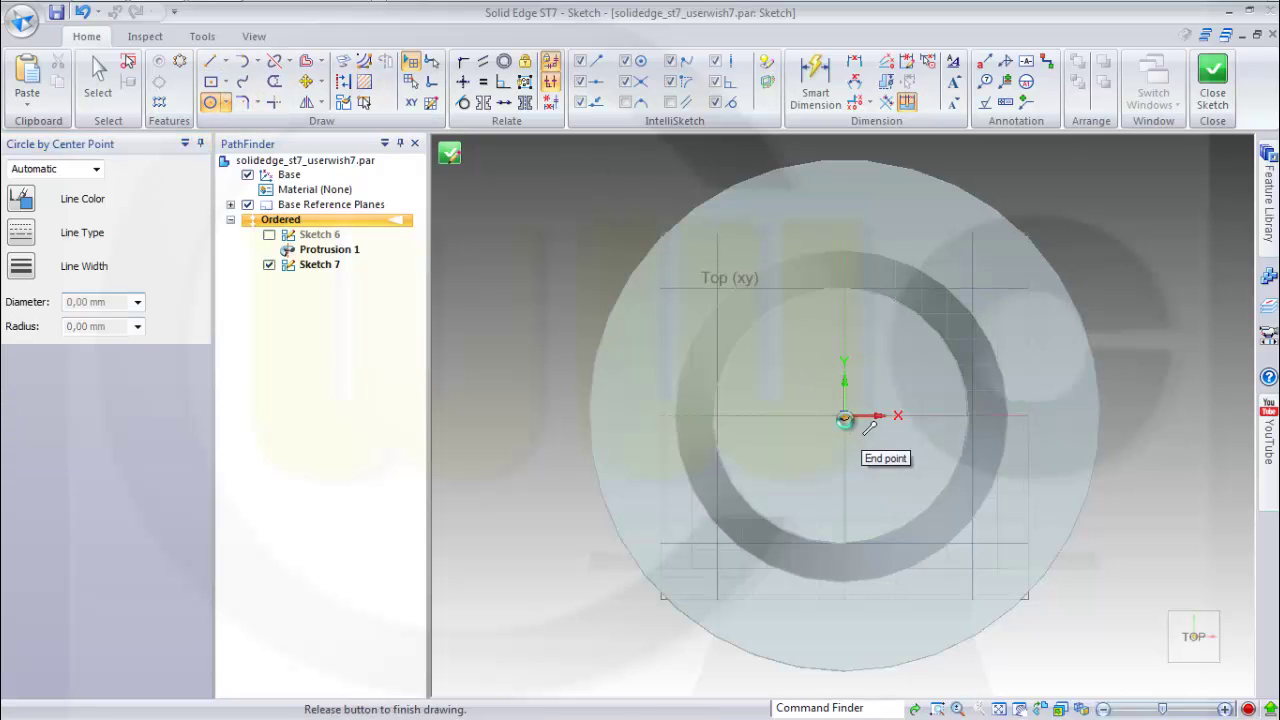
{"action": "left_click", "coordinate": [1015, 438]}
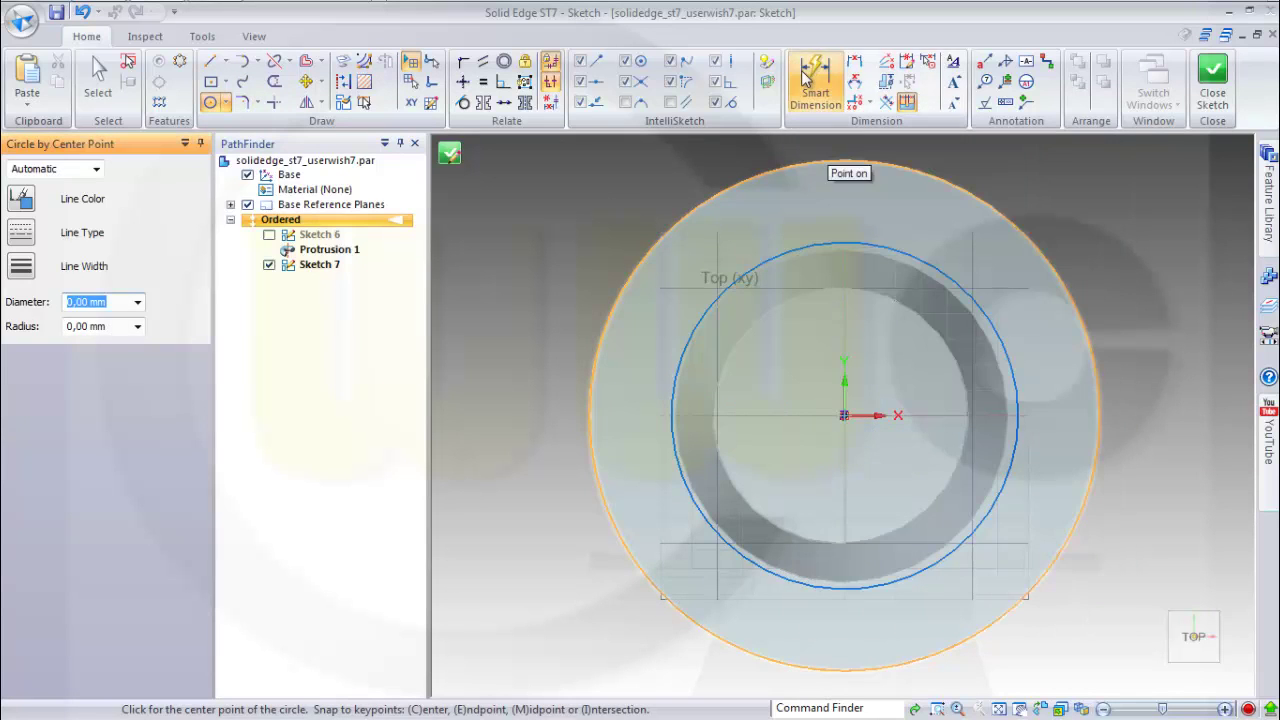
Dimension the circle's diameter, set it to 140 mm, and close and finish the sketch.
{"action": "left_click", "coordinate": [805, 78]}
{"action": "left_click", "coordinate": [891, 251]}
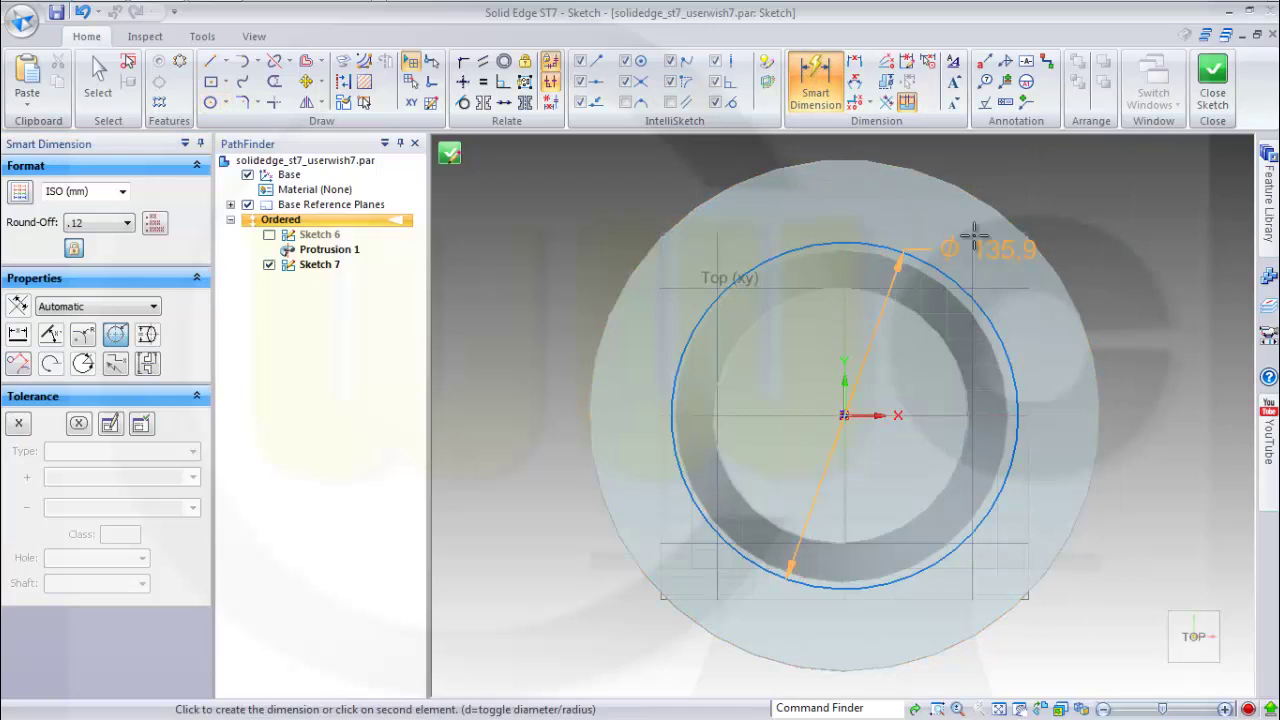
{"action": "left_click", "coordinate": [1057, 219]}
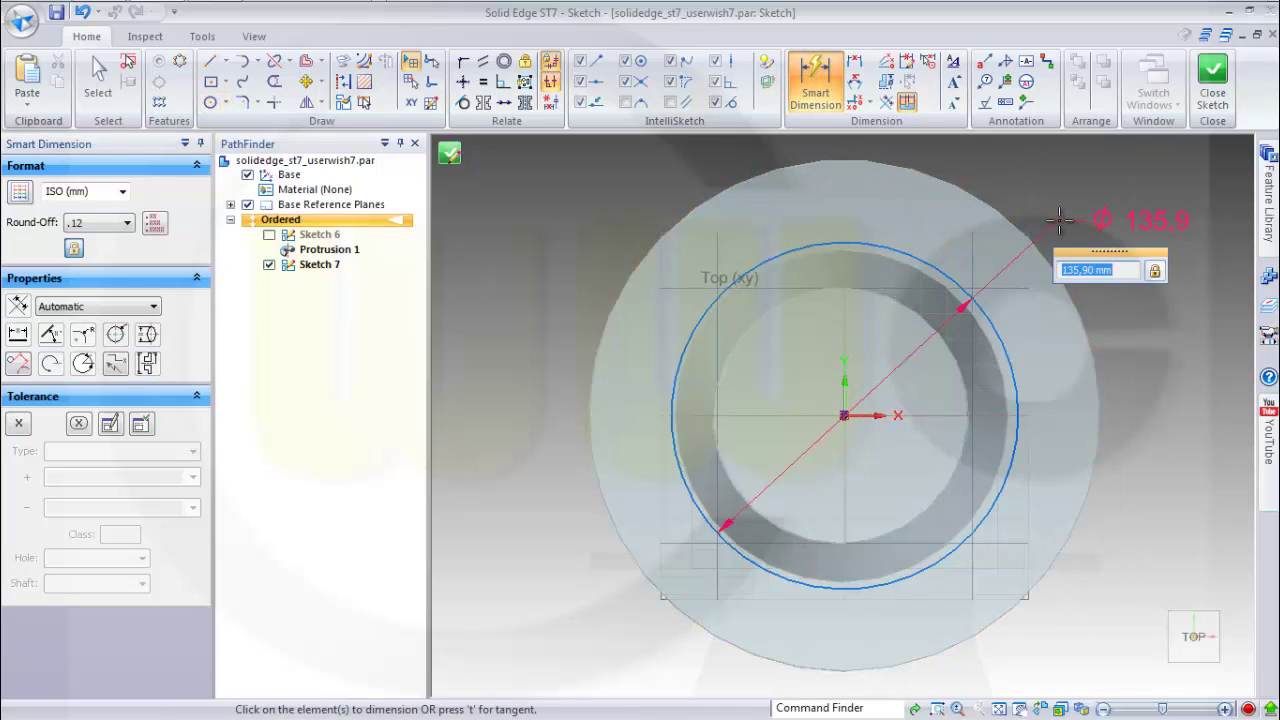
{"action": "type", "text": "140"}
{"action": "key", "text": "Return"}
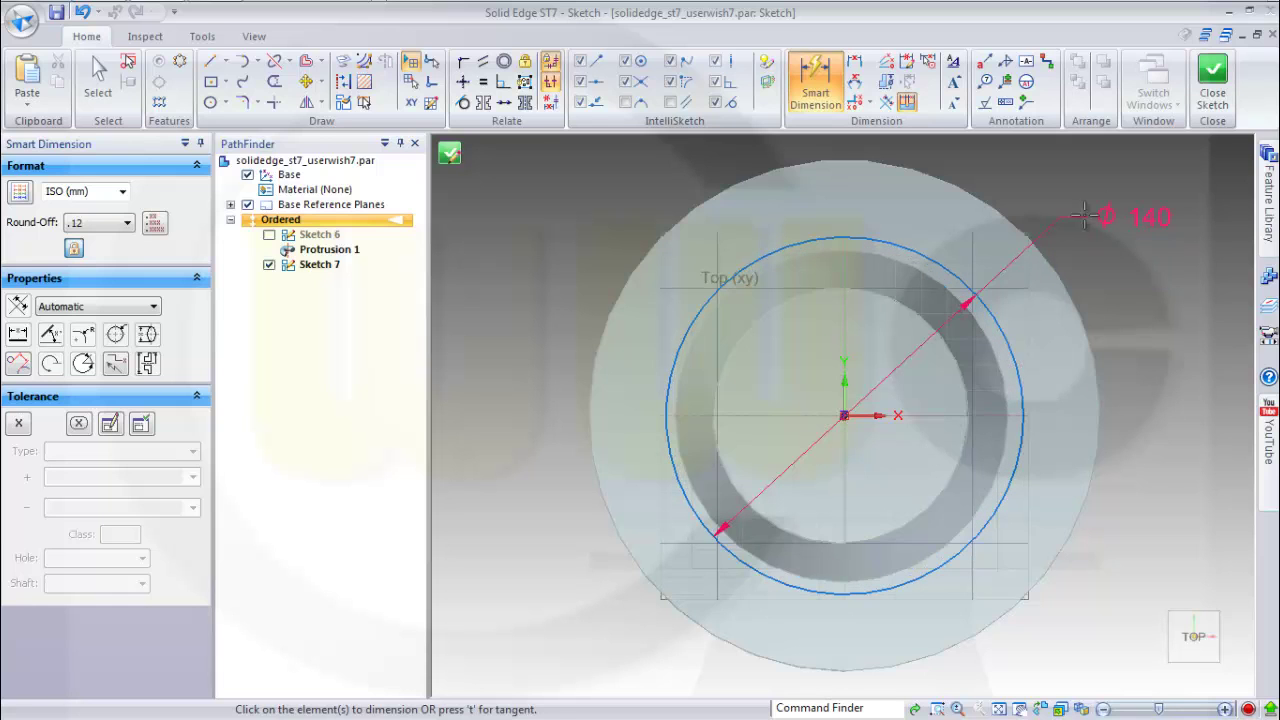
{"action": "left_click", "coordinate": [1212, 88]}
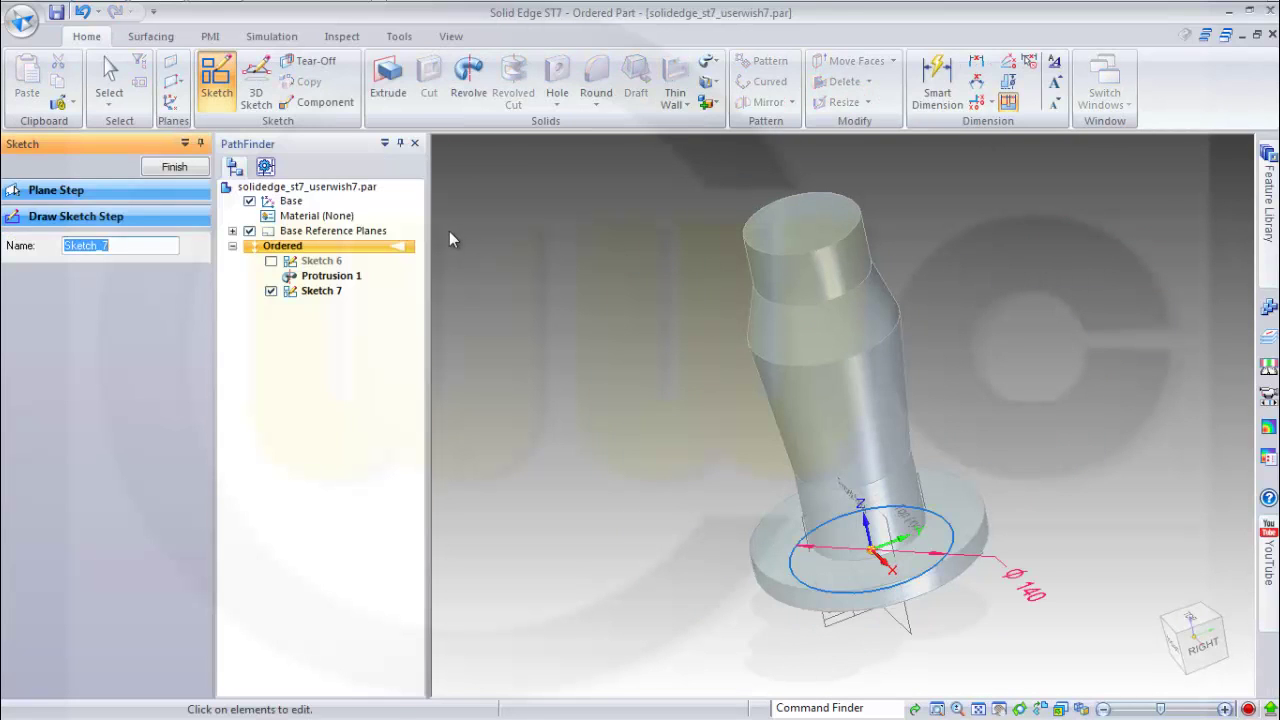
{"action": "left_click", "coordinate": [174, 167]}
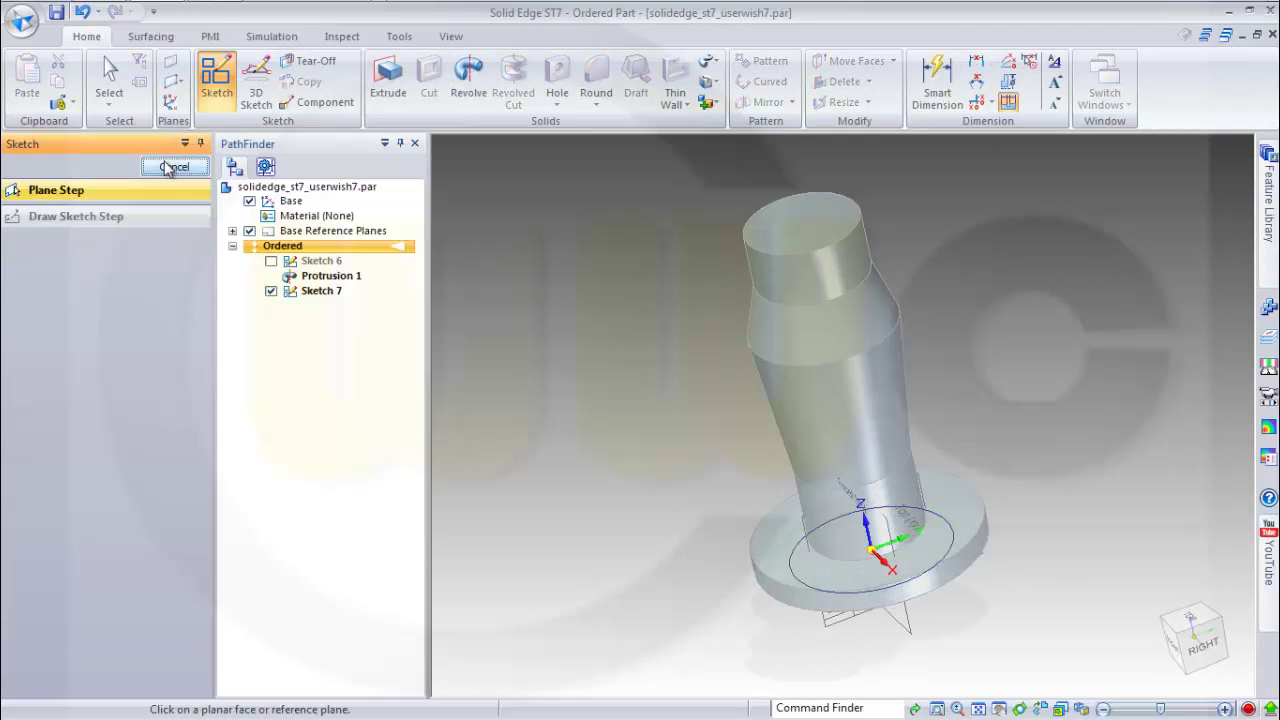
Extrude the 140 mm circle upward as an open-ended surface with a finite extent of 210 mm.
{"action": "left_click", "coordinate": [158, 40]}
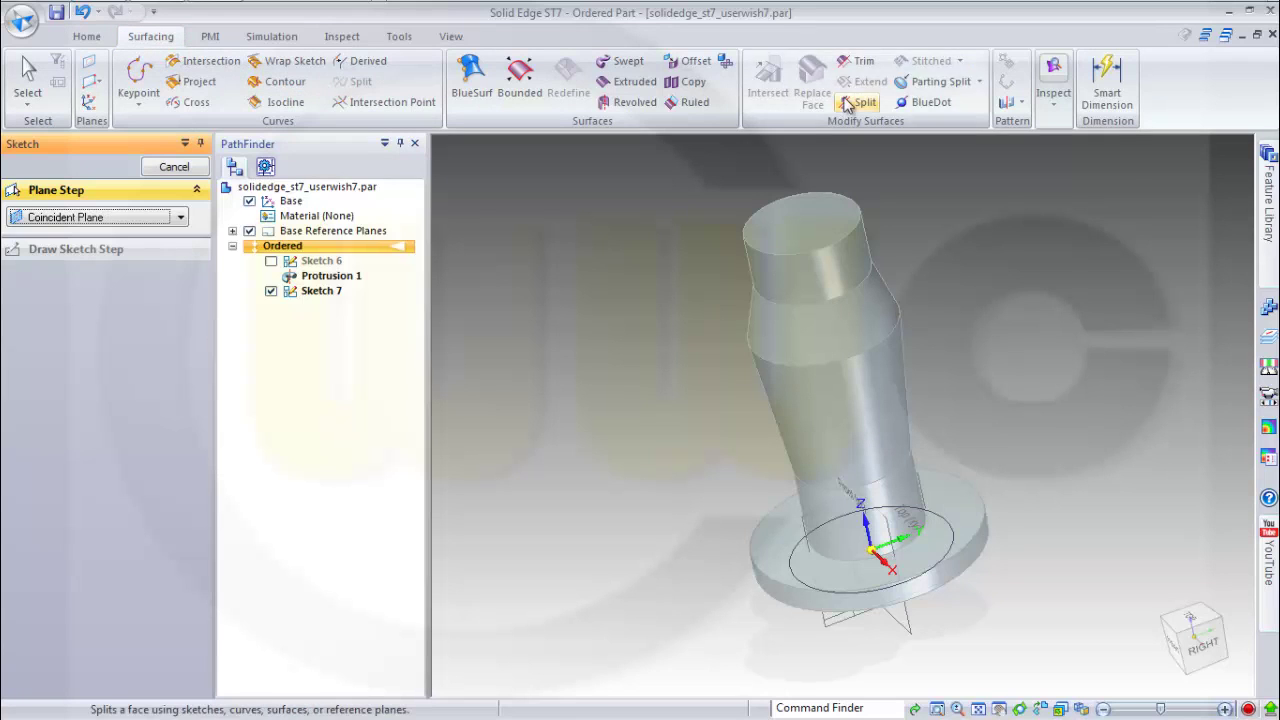
{"action": "left_click", "coordinate": [628, 84]}
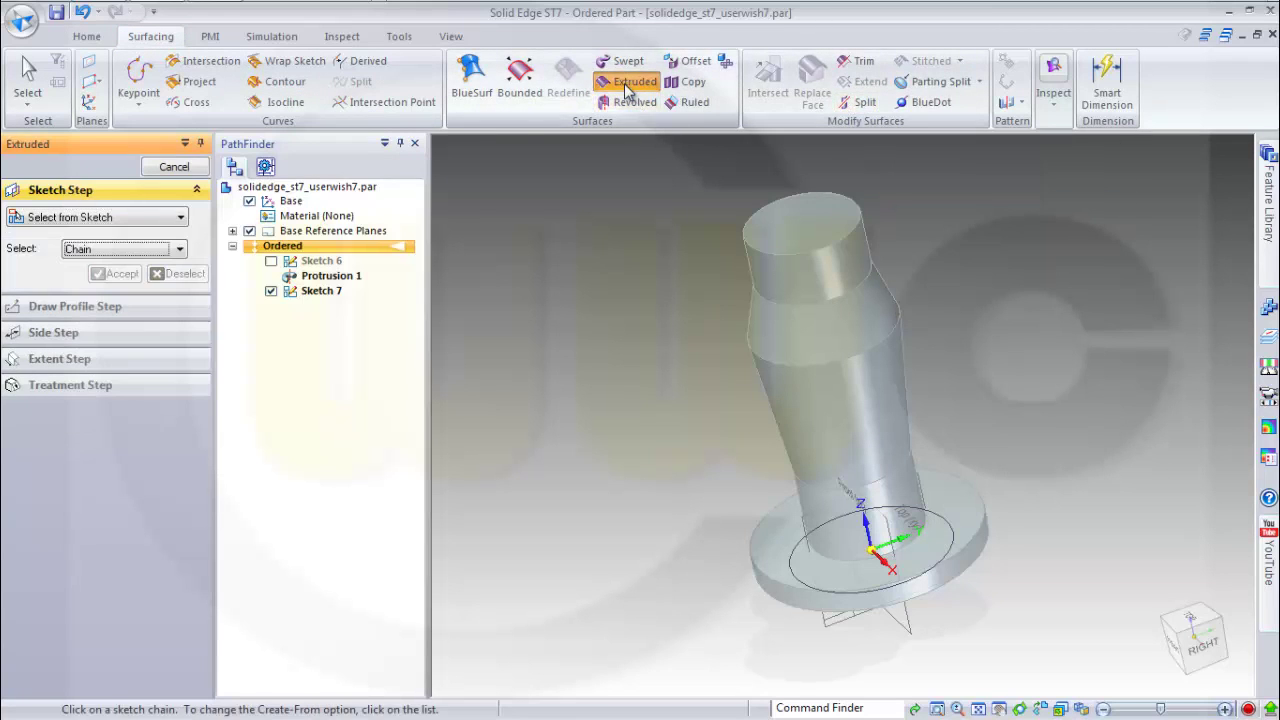
{"action": "left_click", "coordinate": [947, 524]}
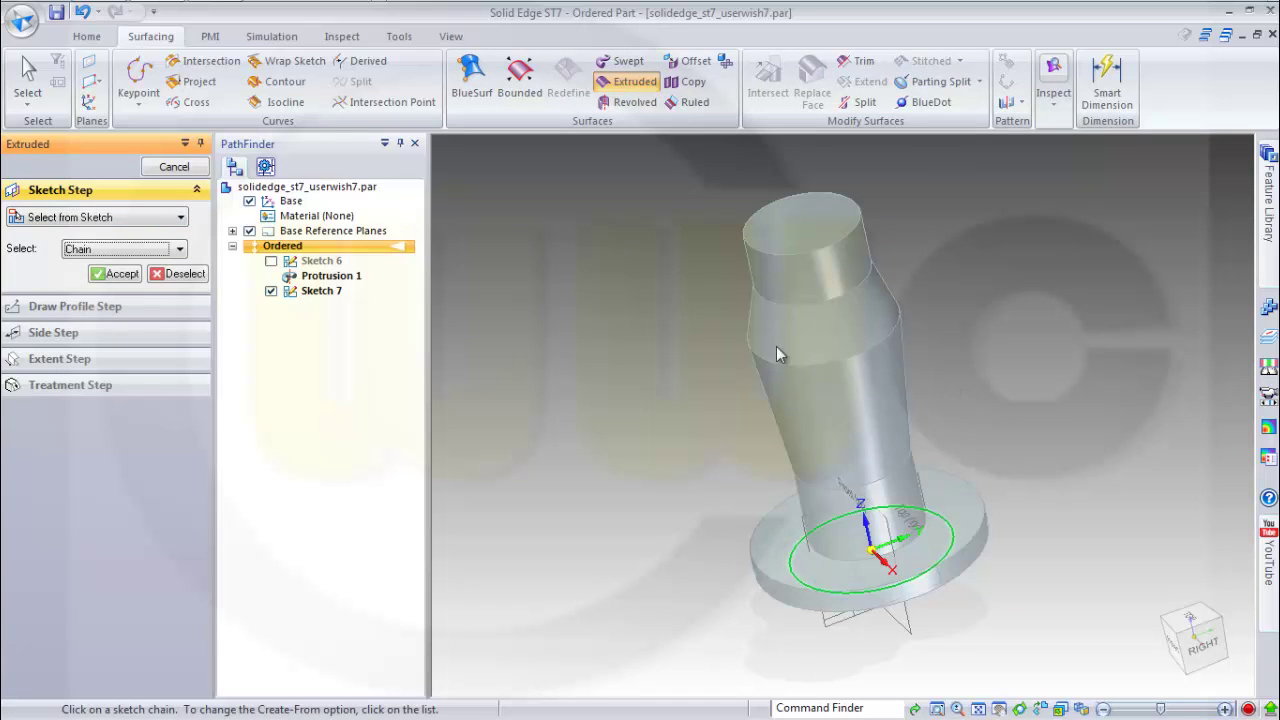
{"action": "left_click", "coordinate": [114, 274]}
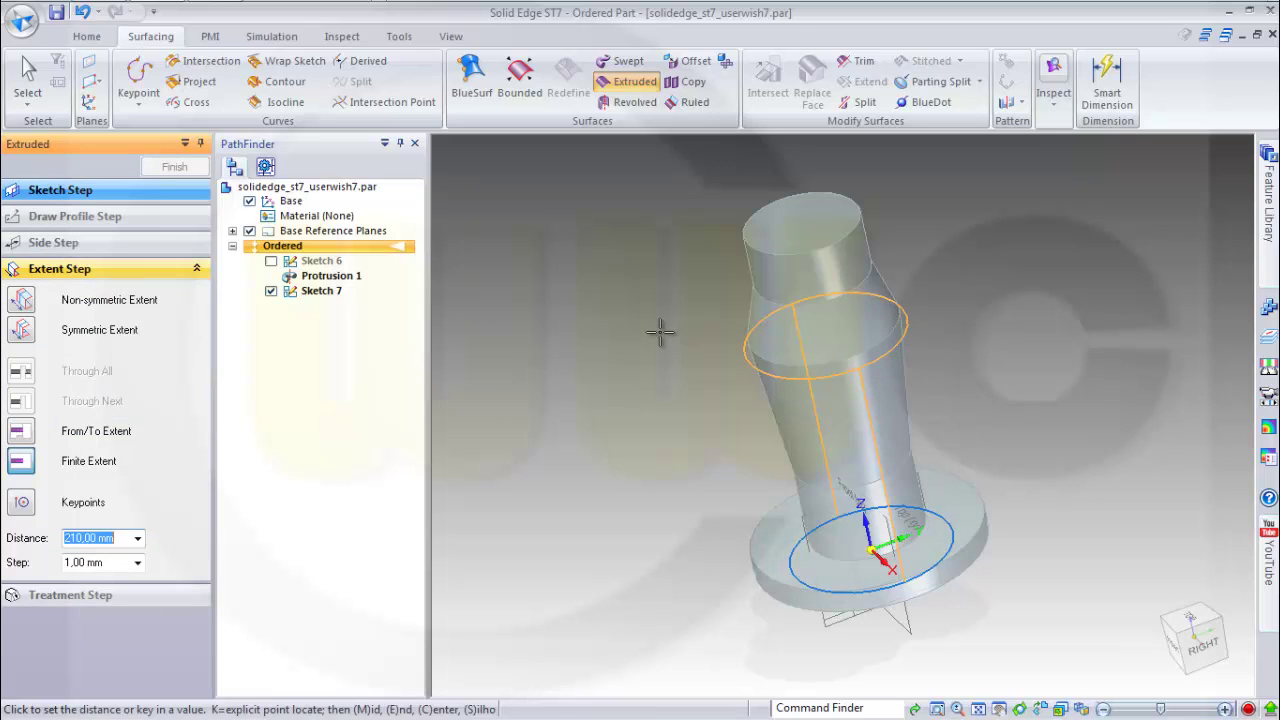
{"action": "type", "text": "210"}
{"action": "key", "text": "Return"}
{"action": "left_click", "coordinate": [666, 271]}
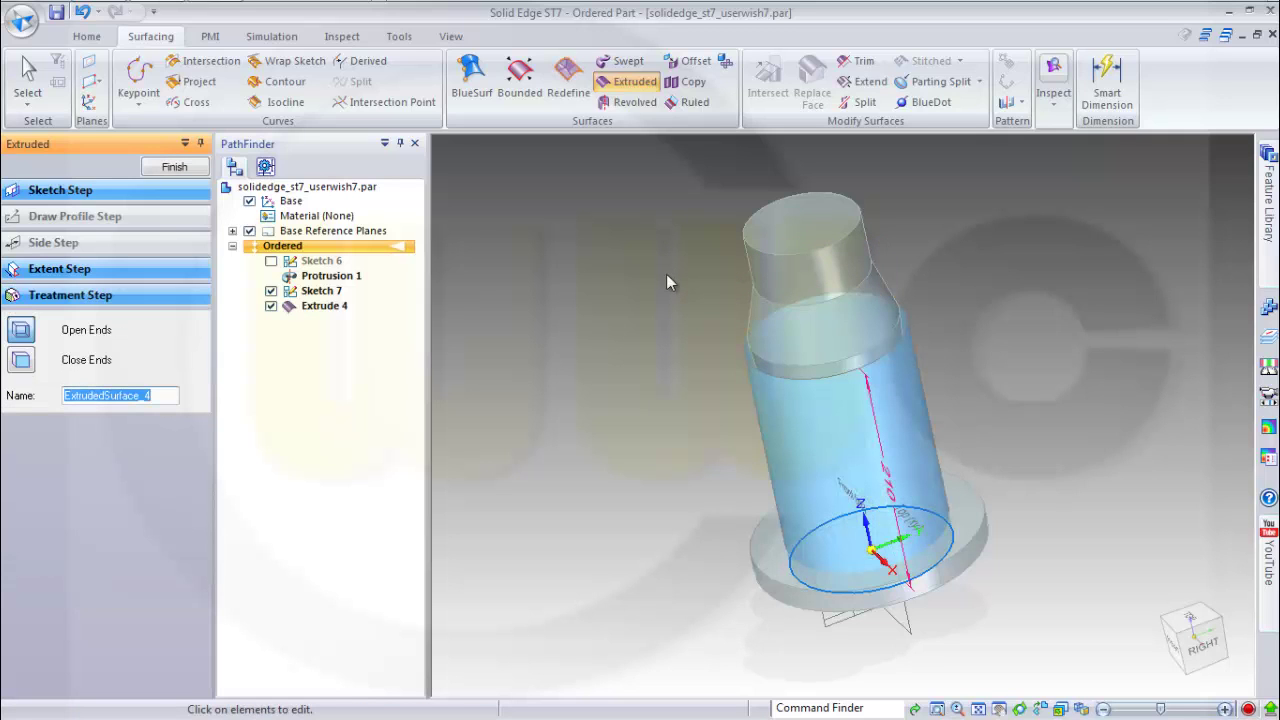
{"action": "left_click", "coordinate": [186, 167]}
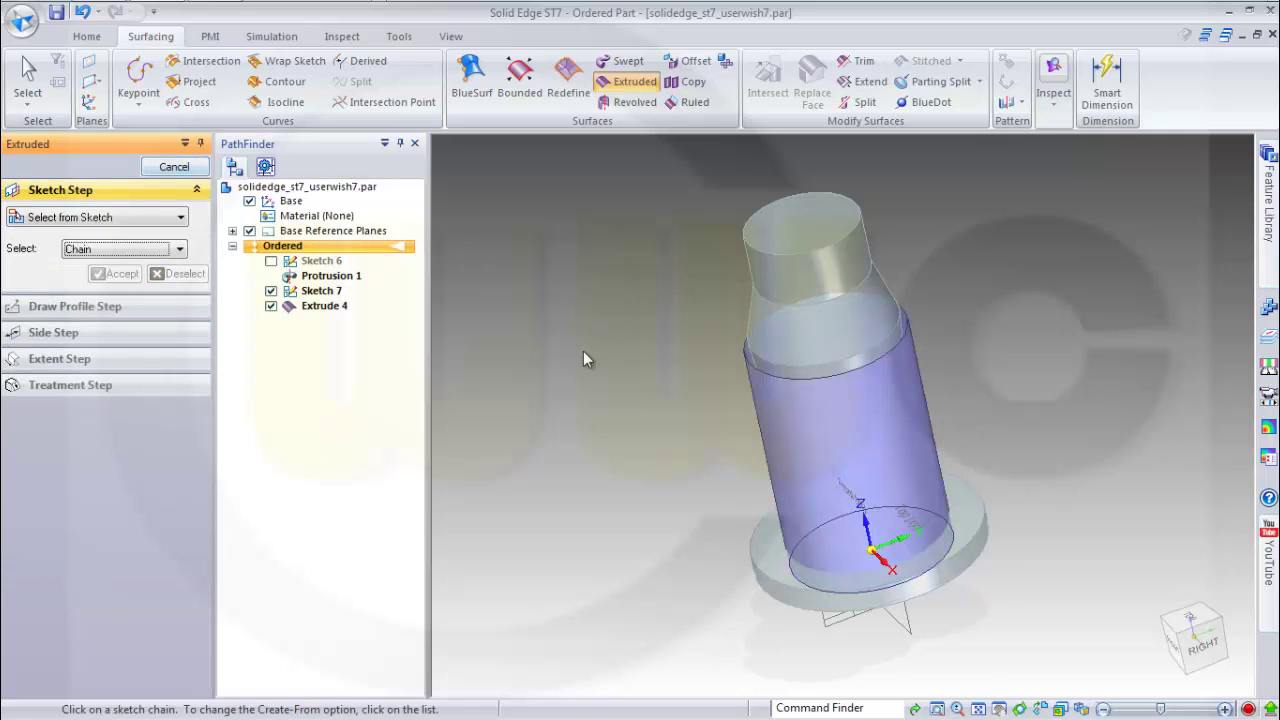
Create a reference plane tangent to the extruded cylindrical surface at an angle of 0°.
{"action": "middle_click_drag", "start_coordinate": [583, 360], "coordinate": [886, 384]}
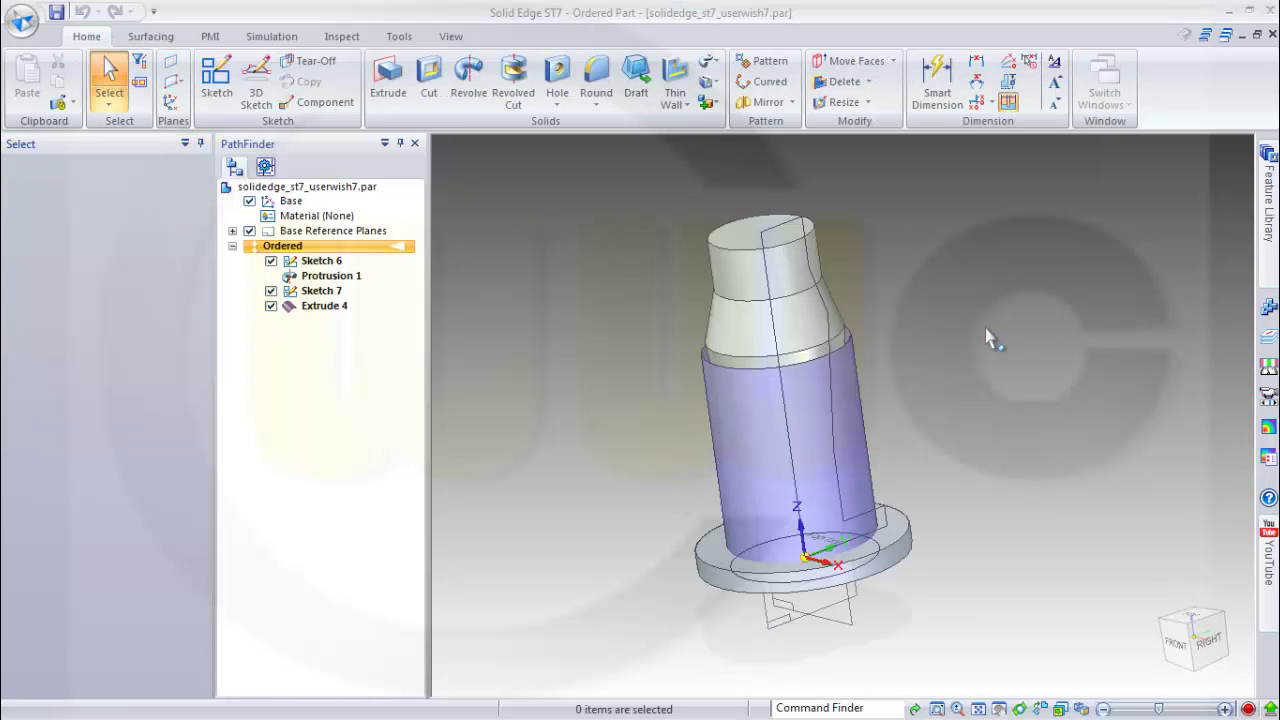
{"action": "left_click", "coordinate": [176, 86]}
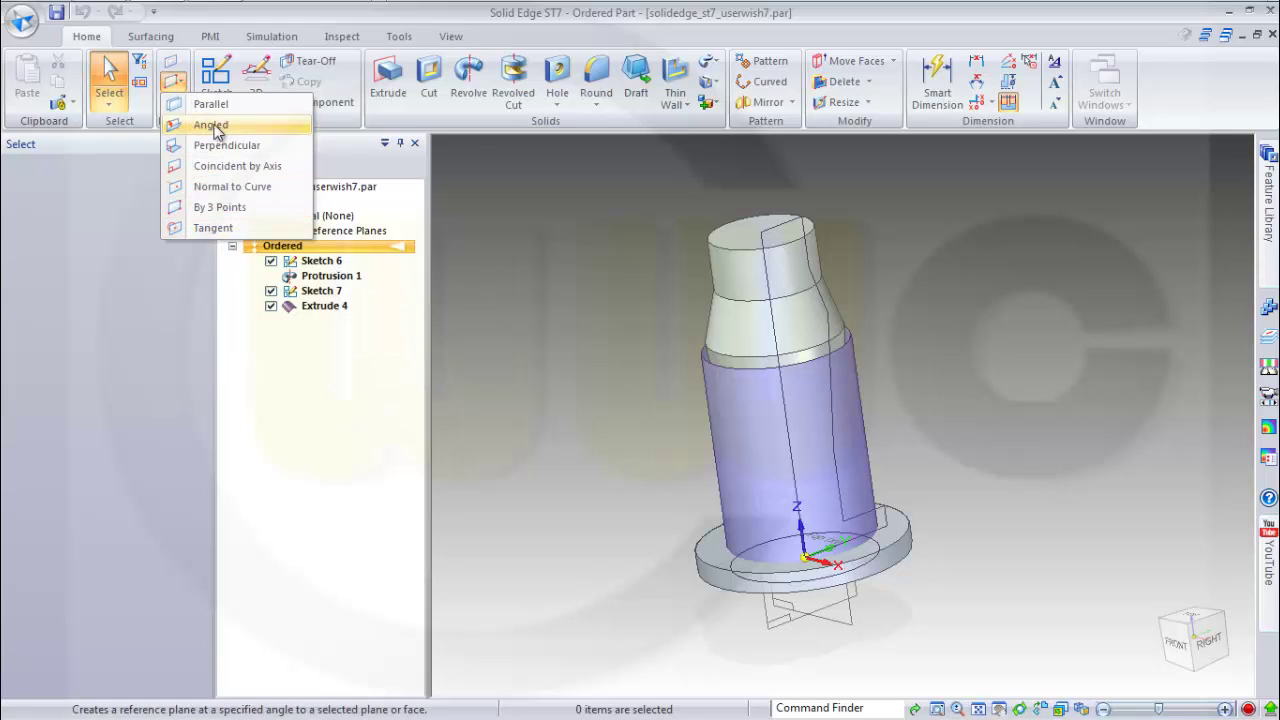
{"action": "left_click", "coordinate": [211, 230]}
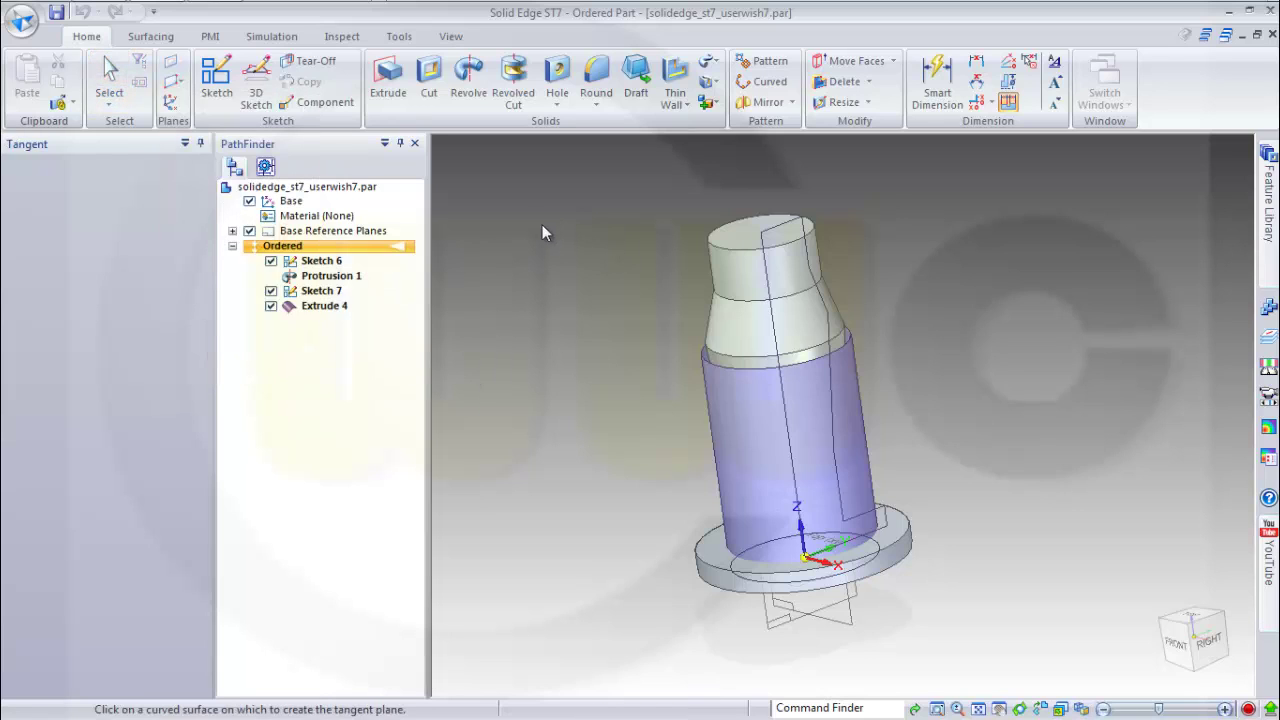
{"action": "left_click", "coordinate": [852, 438]}
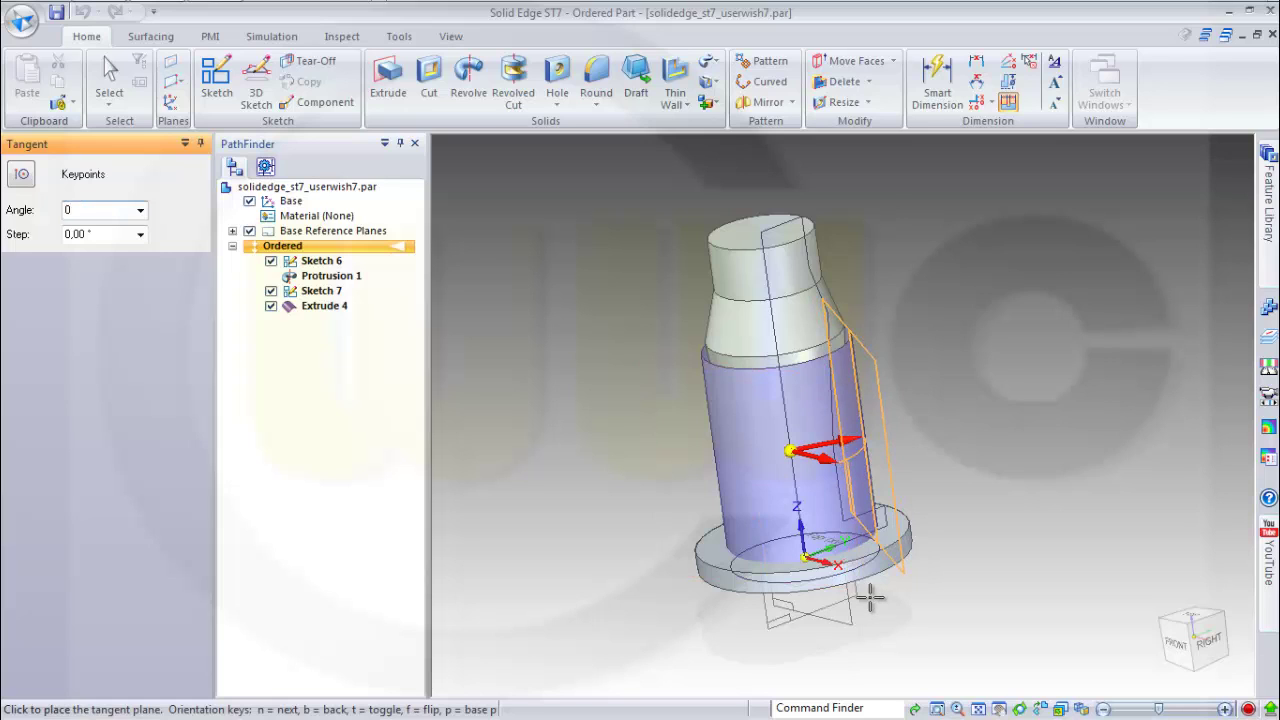
{"action": "type", "text": "0"}
{"action": "key", "text": "Tab"}
{"action": "left_click", "coordinate": [976, 580]}
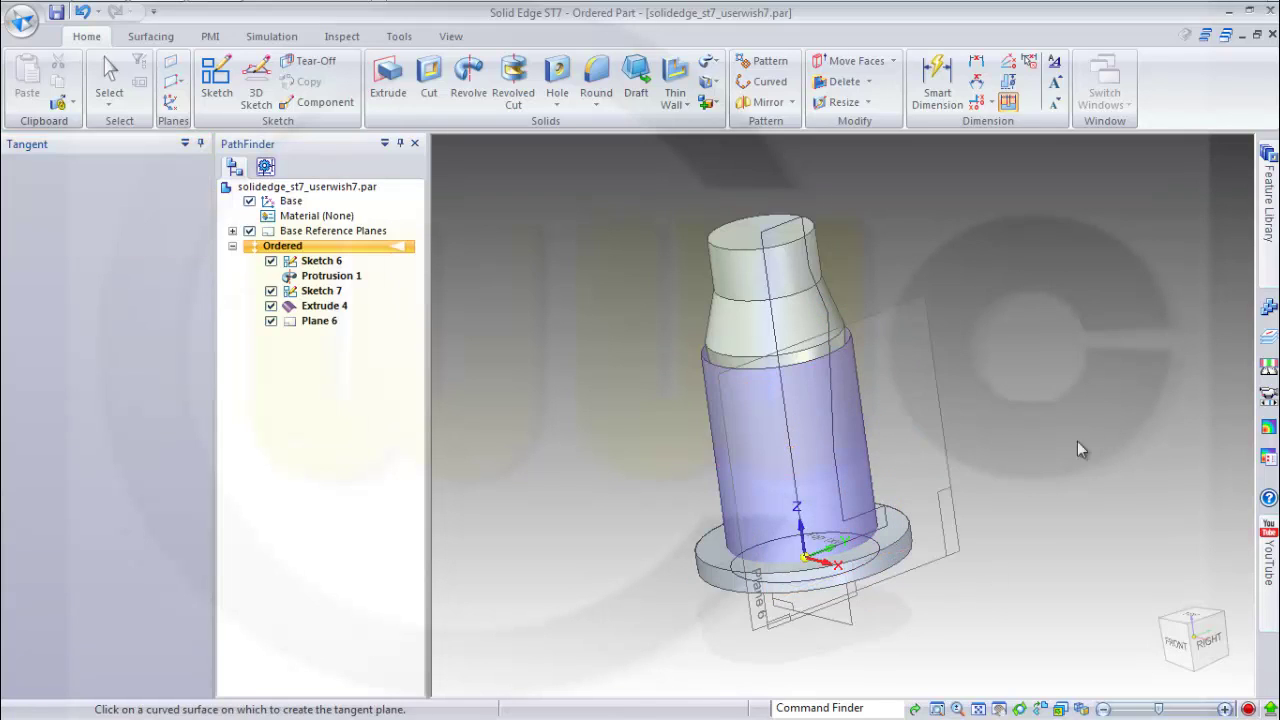
Start a sketch on the tangent reference plane and orient the display to the Right view with the Z axis upright.
{"action": "middle_click_drag", "start_coordinate": [1035, 400], "coordinate": [929, 380]}
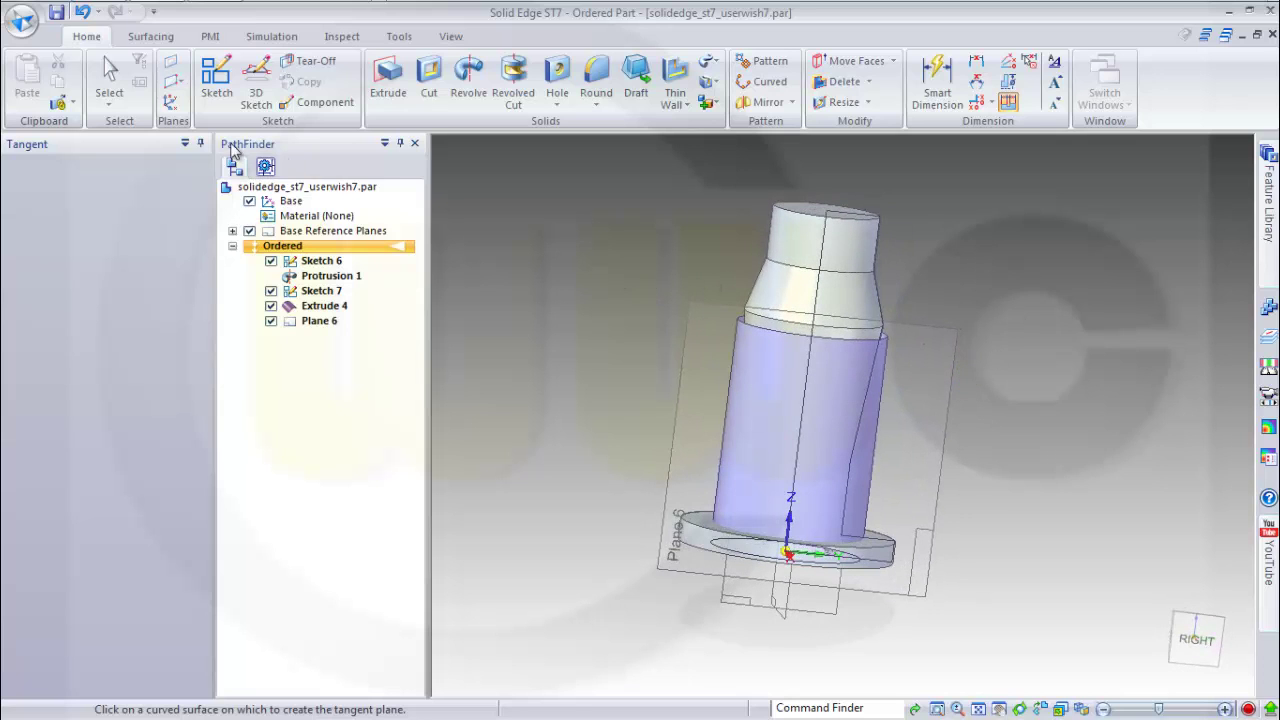
{"action": "left_click", "coordinate": [216, 78]}
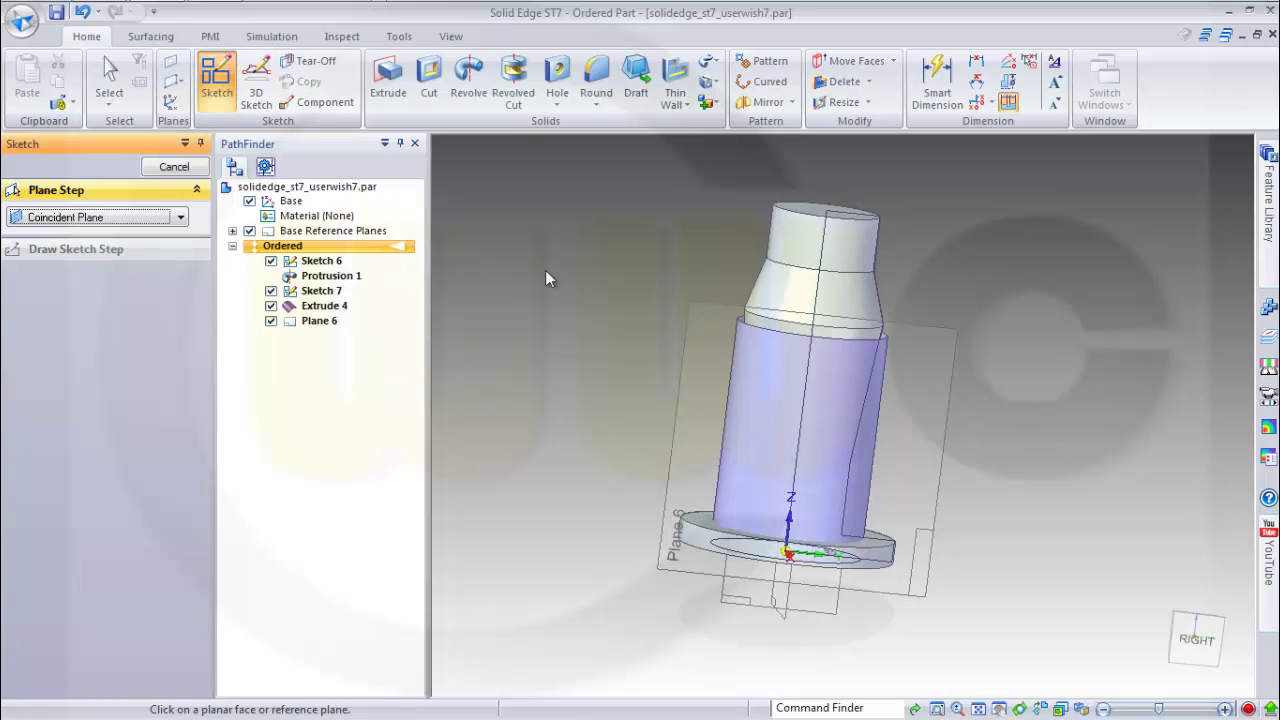
{"action": "left_click", "coordinate": [949, 377]}
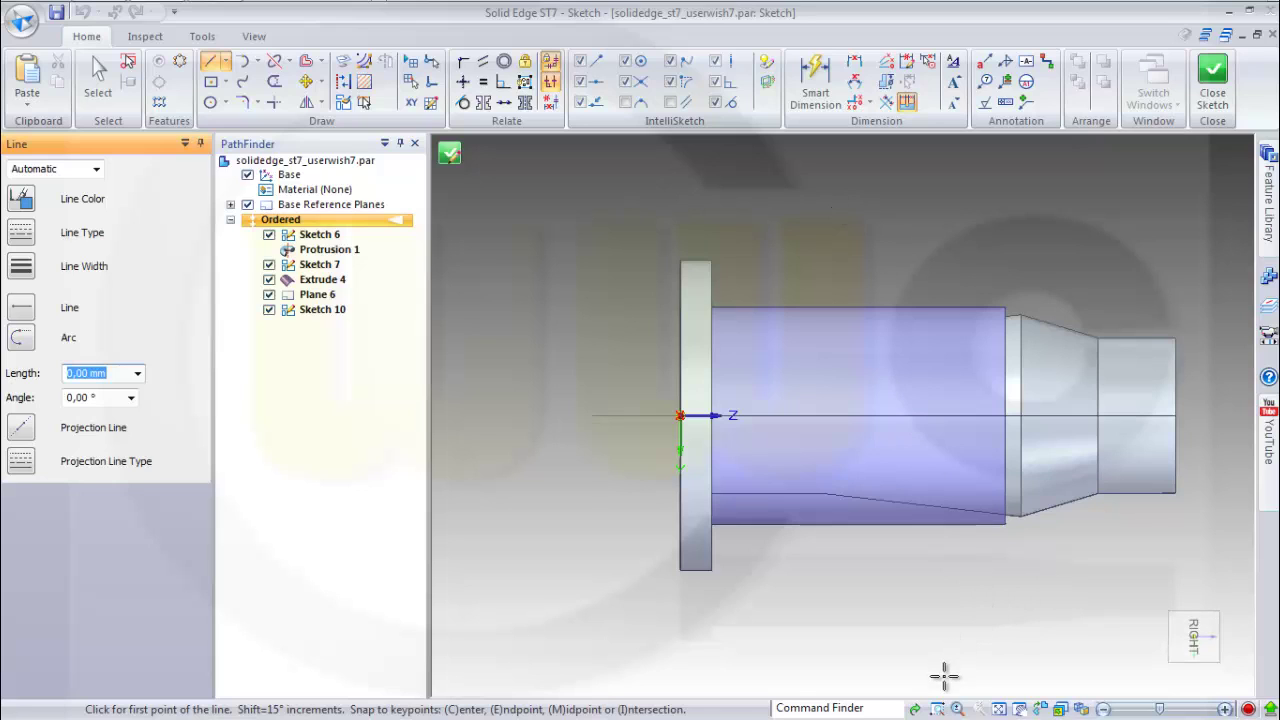
{"action": "left_click", "coordinate": [1061, 708]}
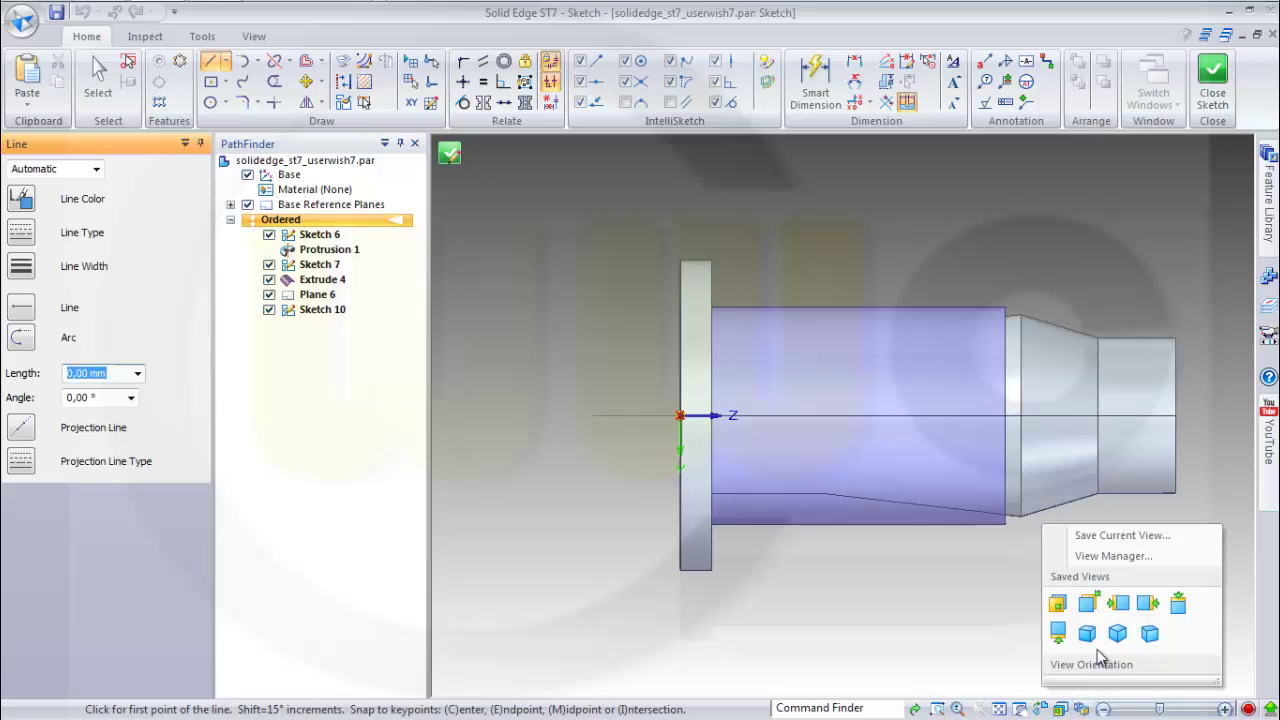
{"action": "left_click", "coordinate": [1147, 636]}
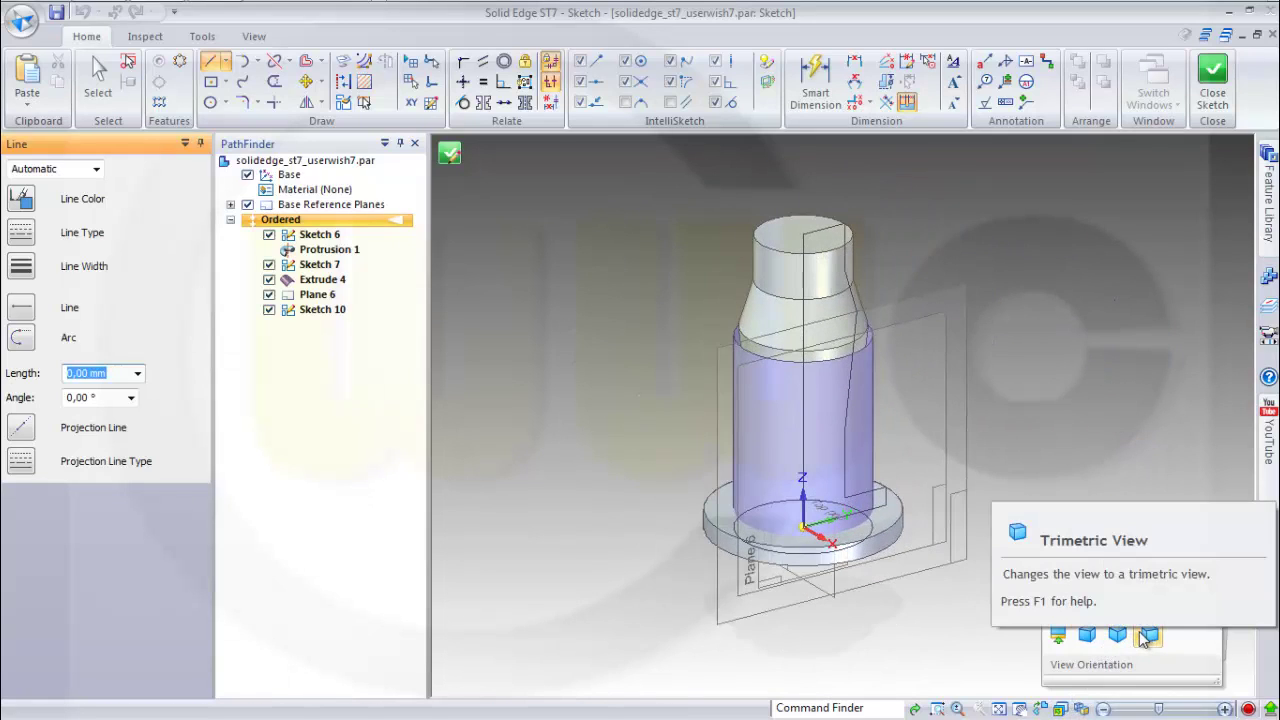
{"action": "left_click", "coordinate": [1147, 602]}
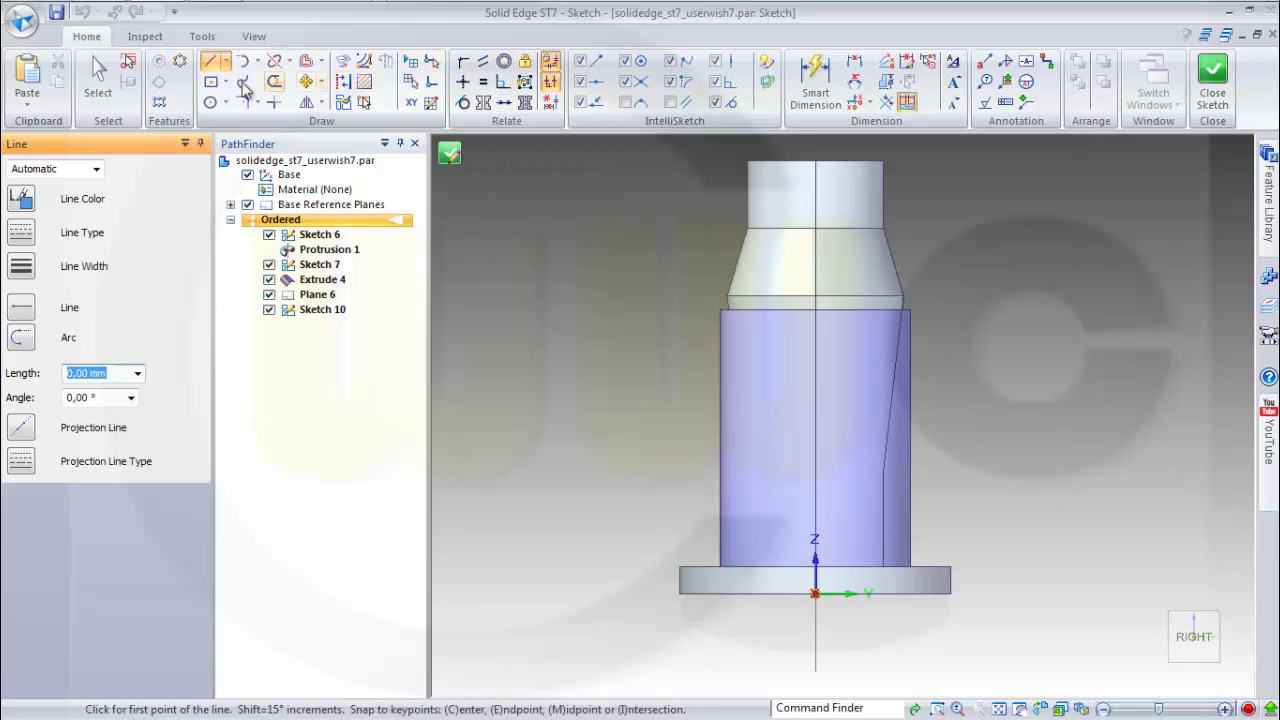
Leave the circle command and hide the extruded surface and the revolved body.
{"action": "left_click", "coordinate": [210, 102]}
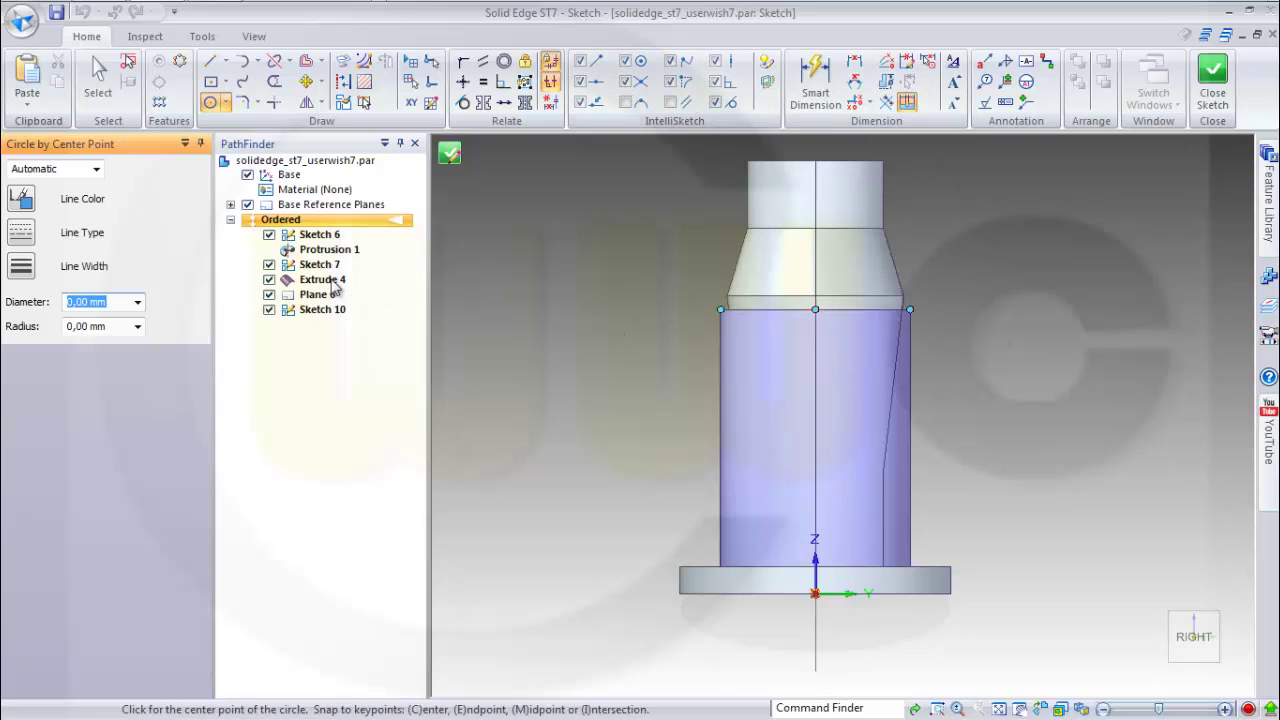
{"action": "key", "text": "Escape"}
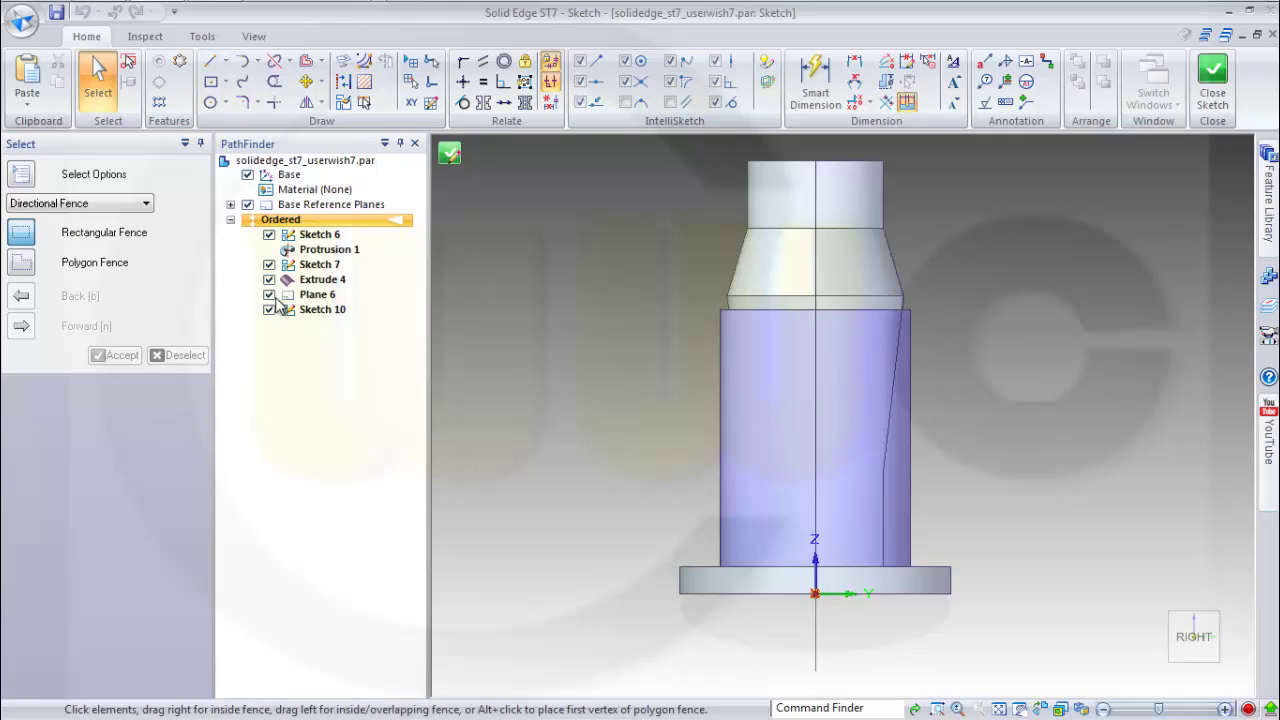
{"action": "left_click", "coordinate": [269, 281]}
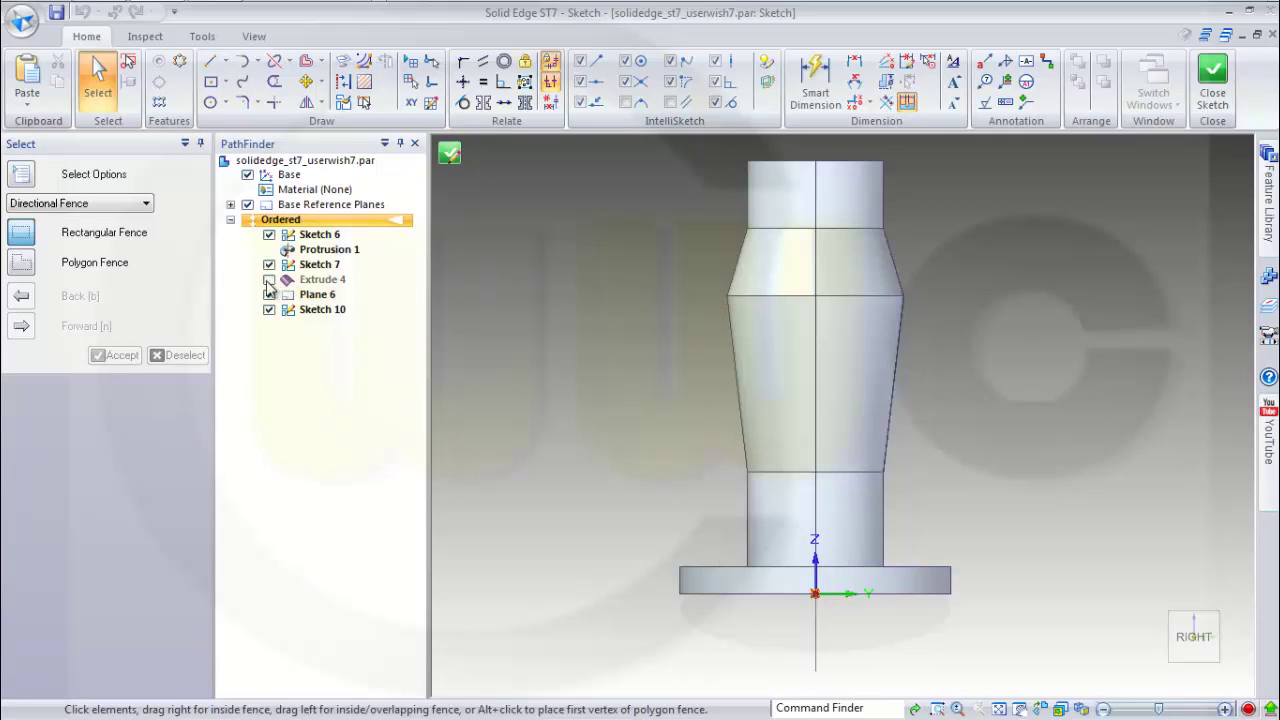
{"action": "right_click", "coordinate": [318, 250]}
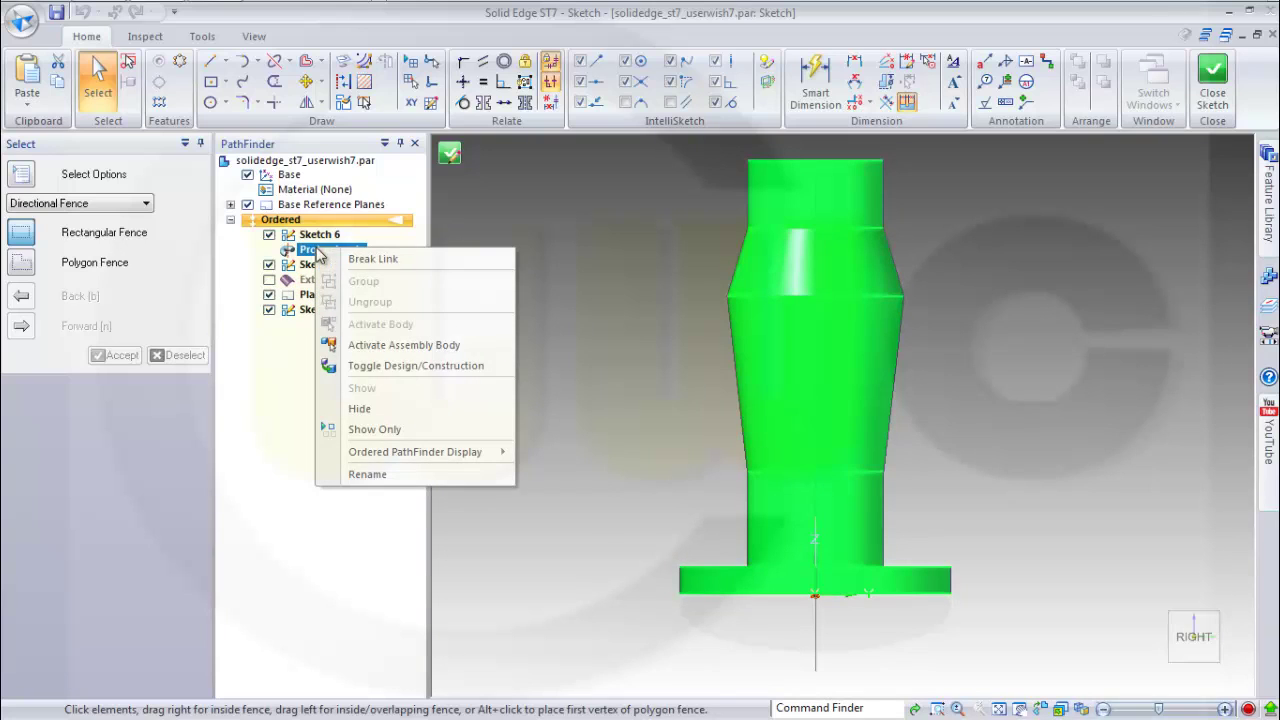
{"action": "left_click", "coordinate": [360, 408]}
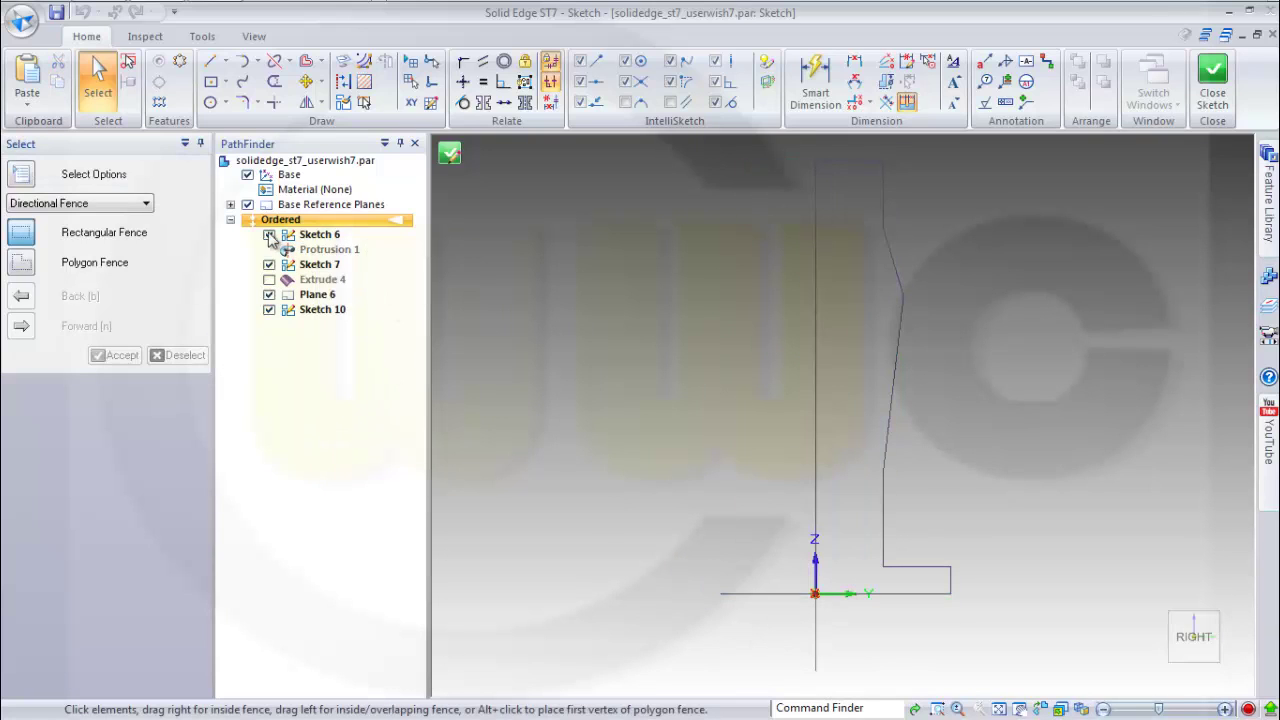
Hide Sketch 6 and Sketch 7 and draw concentric circles about 156 and 124 mm in diameter plus a separate circle of about 82 mm.
{"action": "left_click", "coordinate": [269, 235]}
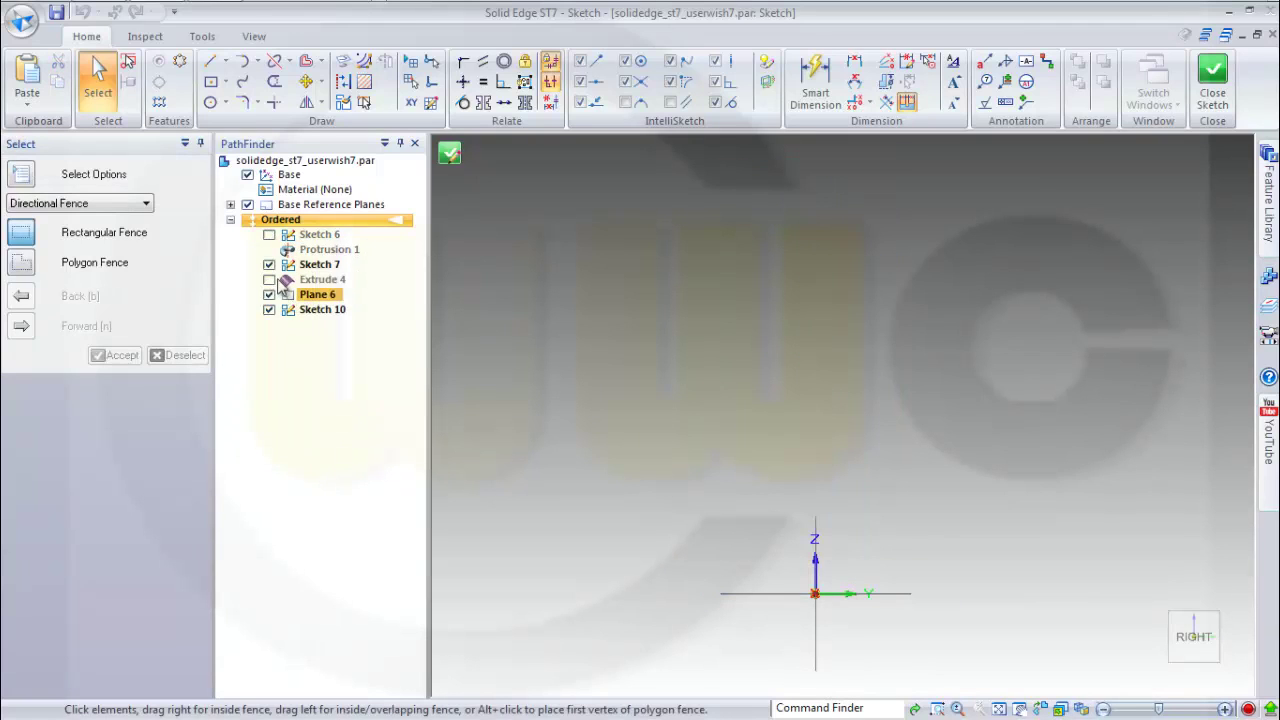
{"action": "left_click", "coordinate": [269, 265]}
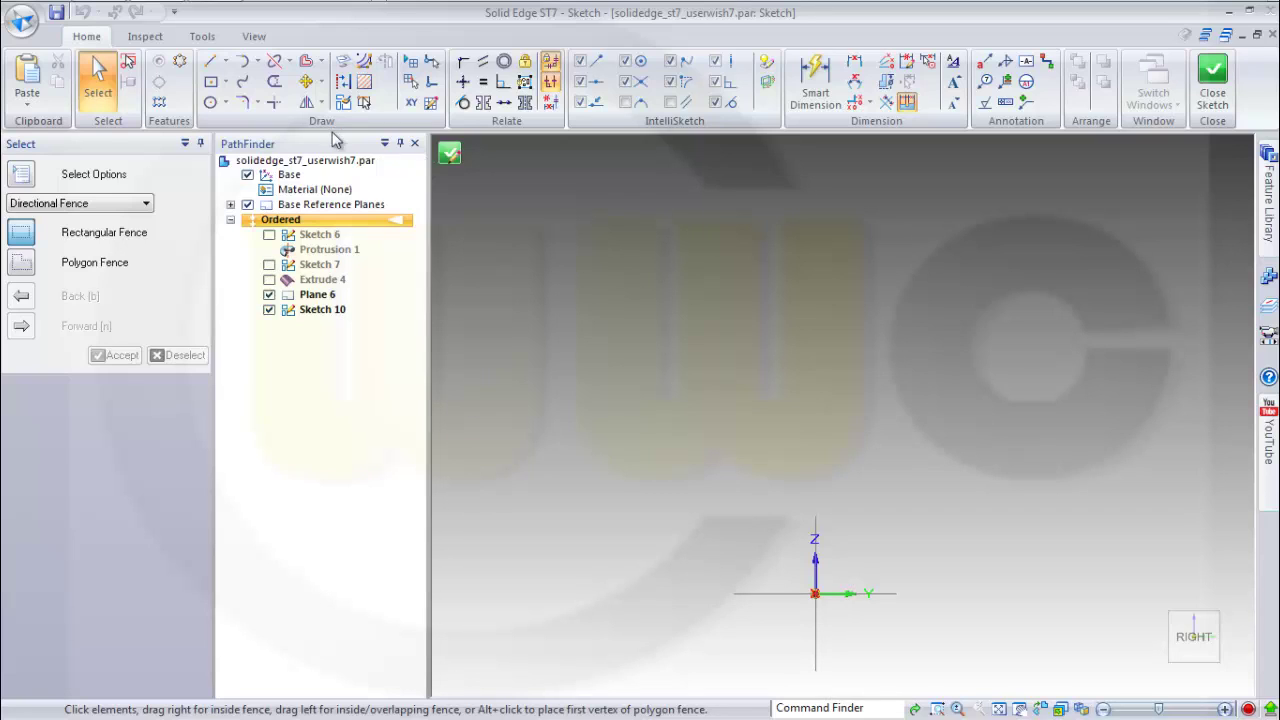
{"action": "left_click", "coordinate": [210, 102]}
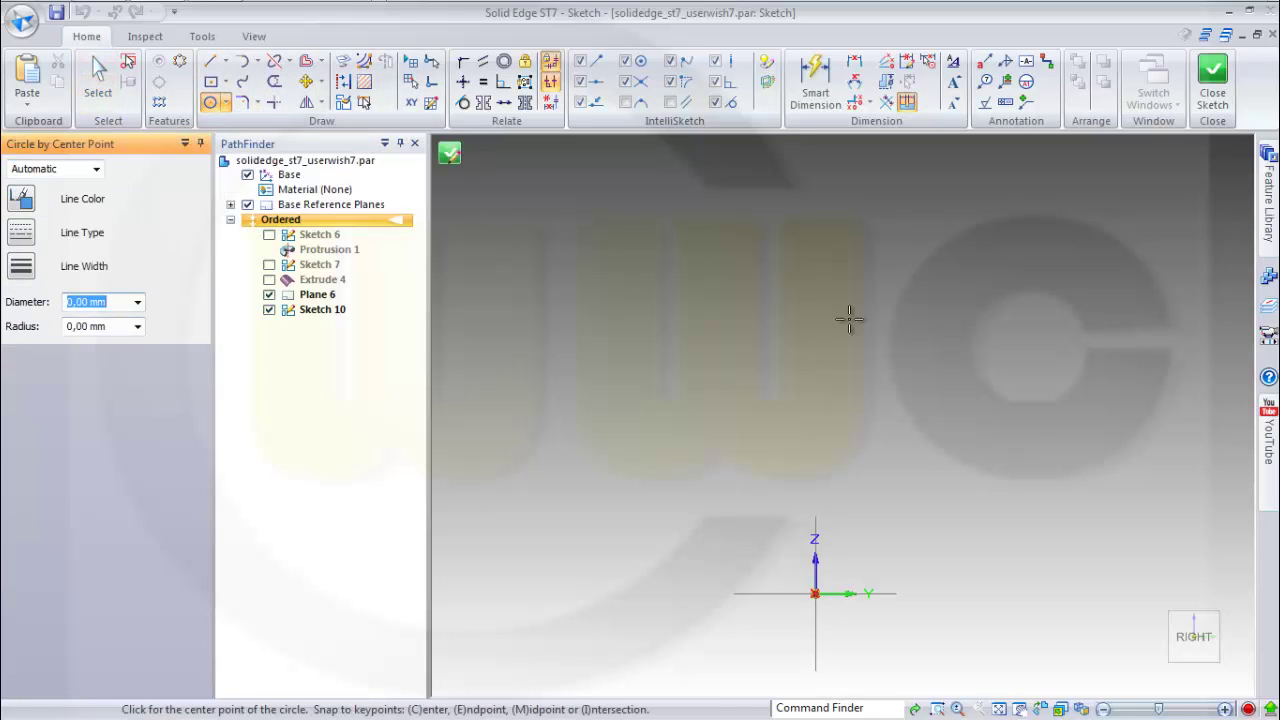
{"action": "left_click", "coordinate": [873, 359]}
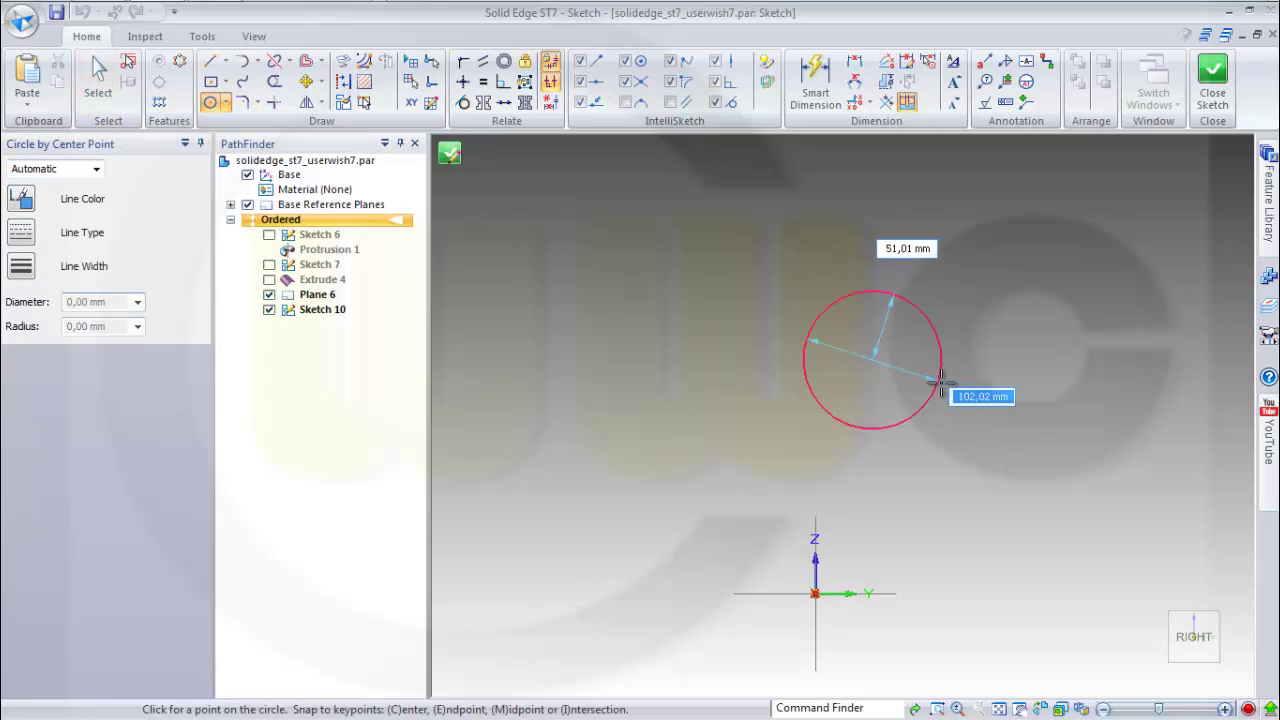
{"action": "left_click", "coordinate": [976, 380]}
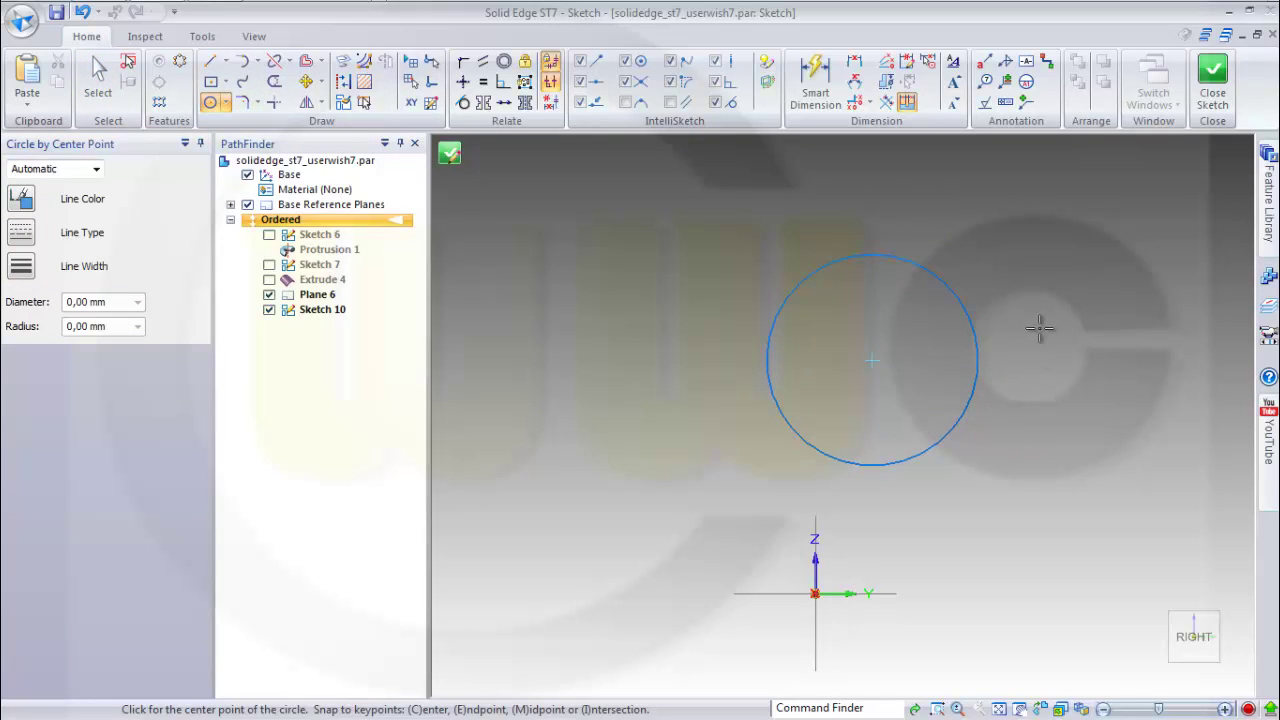
{"action": "left_click", "coordinate": [873, 361]}
{"action": "left_click", "coordinate": [872, 361]}
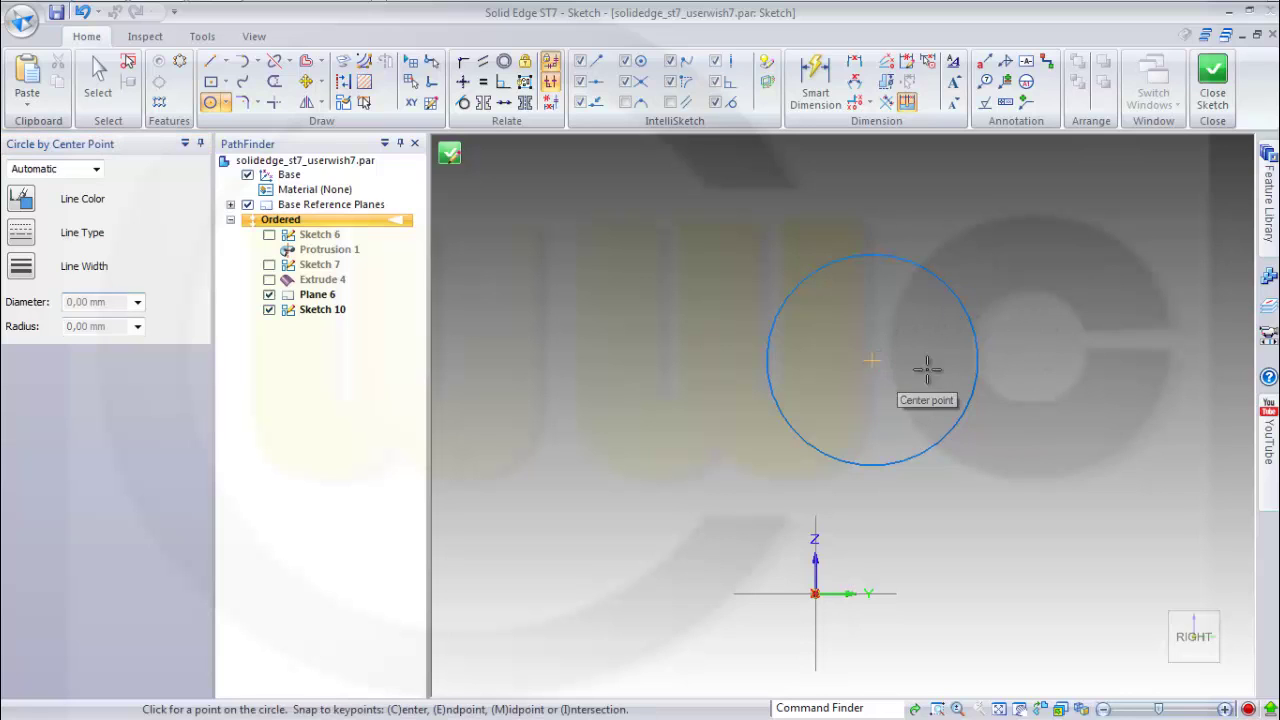
{"action": "left_click", "coordinate": [958, 378]}
{"action": "left_click", "coordinate": [1066, 246]}
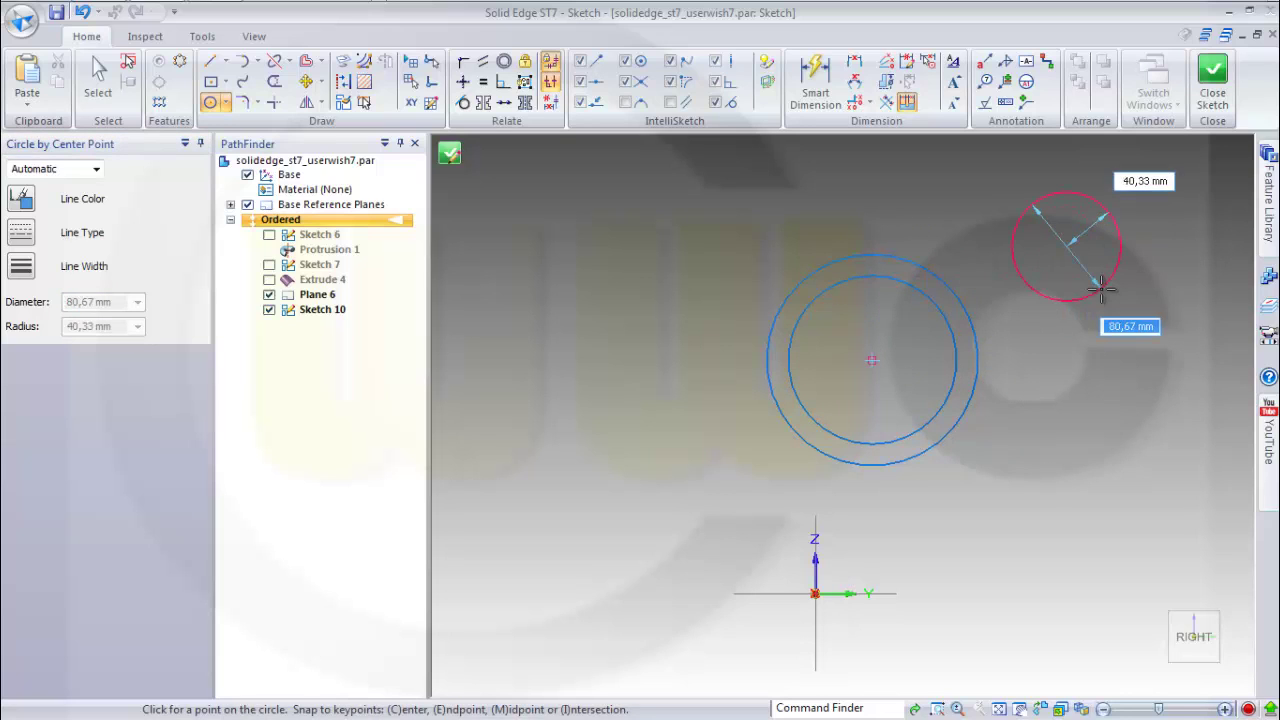
{"action": "left_click", "coordinate": [1100, 293]}
Dimension the outer concentric circle with a diameter of 460 mm.
{"action": "left_click", "coordinate": [815, 75]}
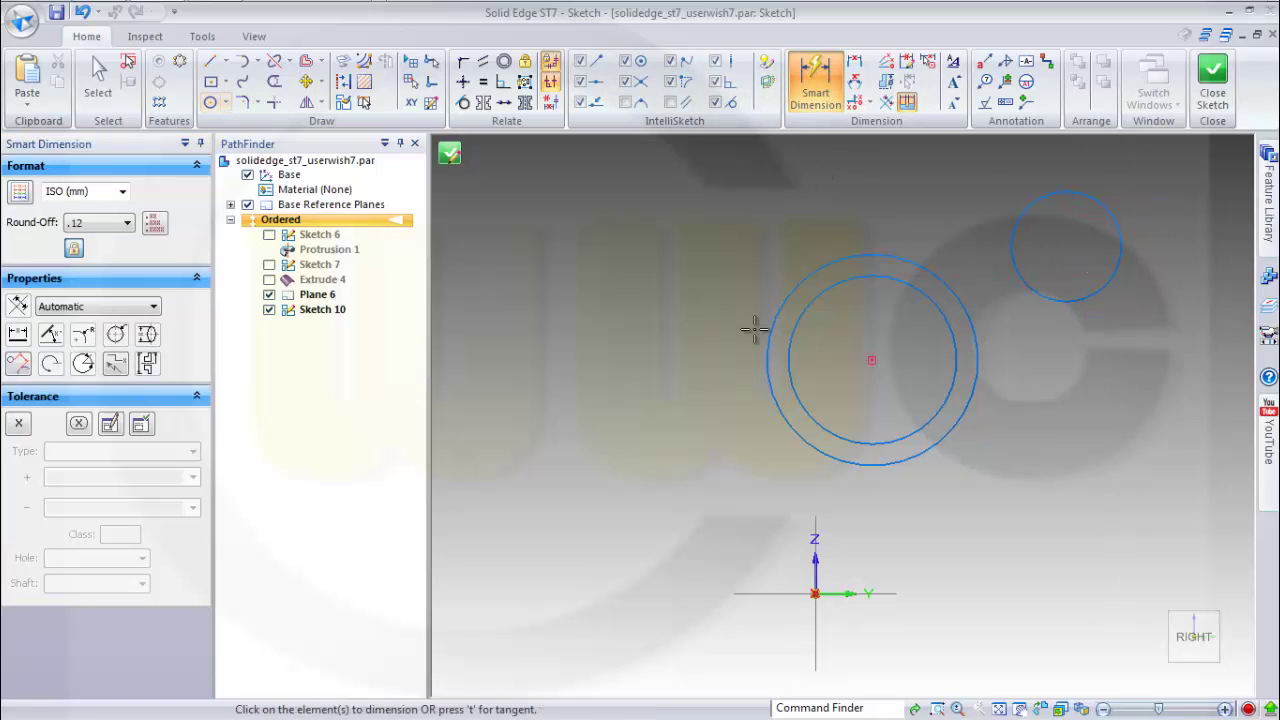
{"action": "left_click", "coordinate": [766, 337]}
{"action": "left_click", "coordinate": [652, 349]}
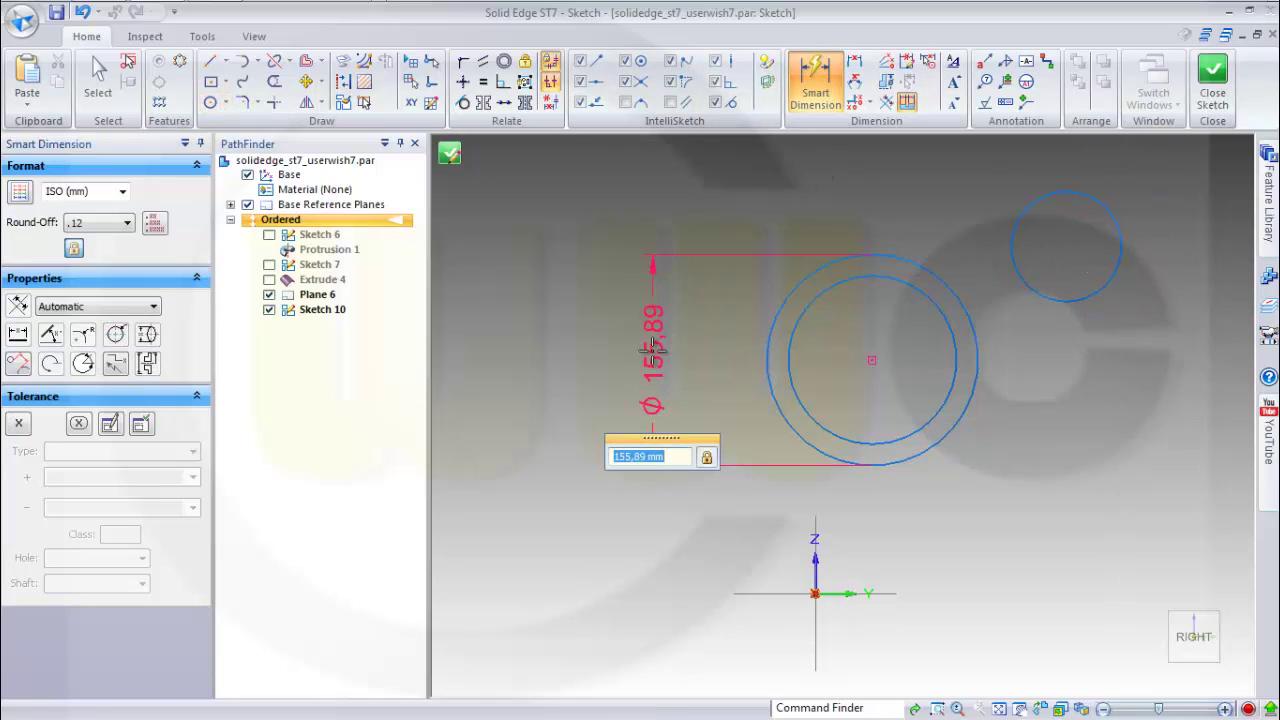
{"action": "type", "text": "460"}
{"action": "key", "text": "Return"}
Dimension the inner concentric circle with a diameter of 380 mm.
{"action": "left_click", "coordinate": [787, 368]}
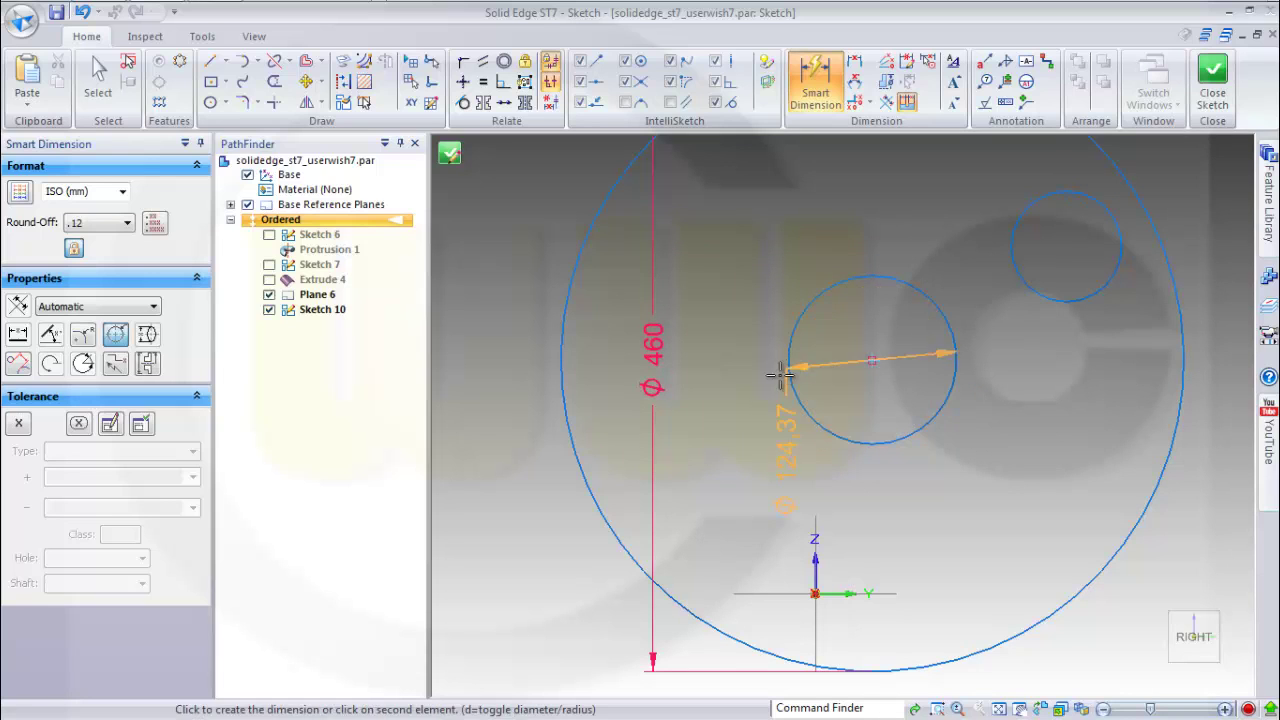
{"action": "left_click", "coordinate": [740, 395]}
{"action": "type", "text": "38"}
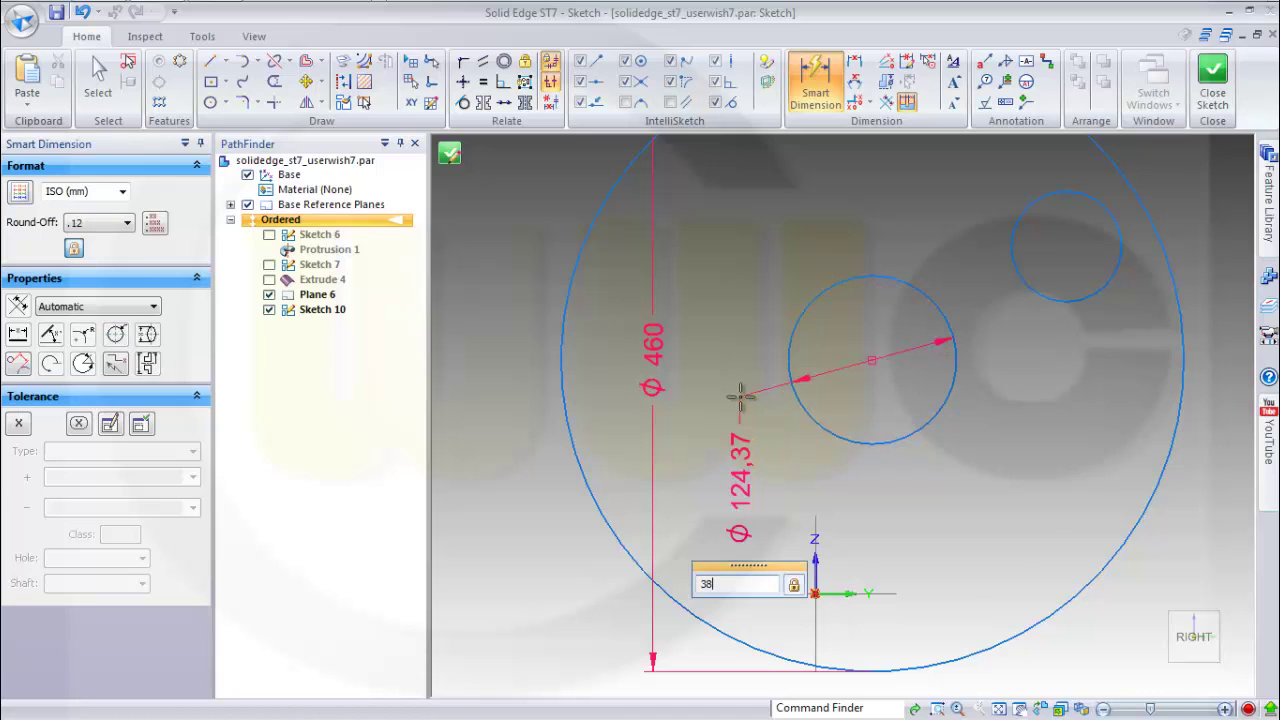
{"action": "type", "text": "0"}
{"action": "key", "text": "Return"}
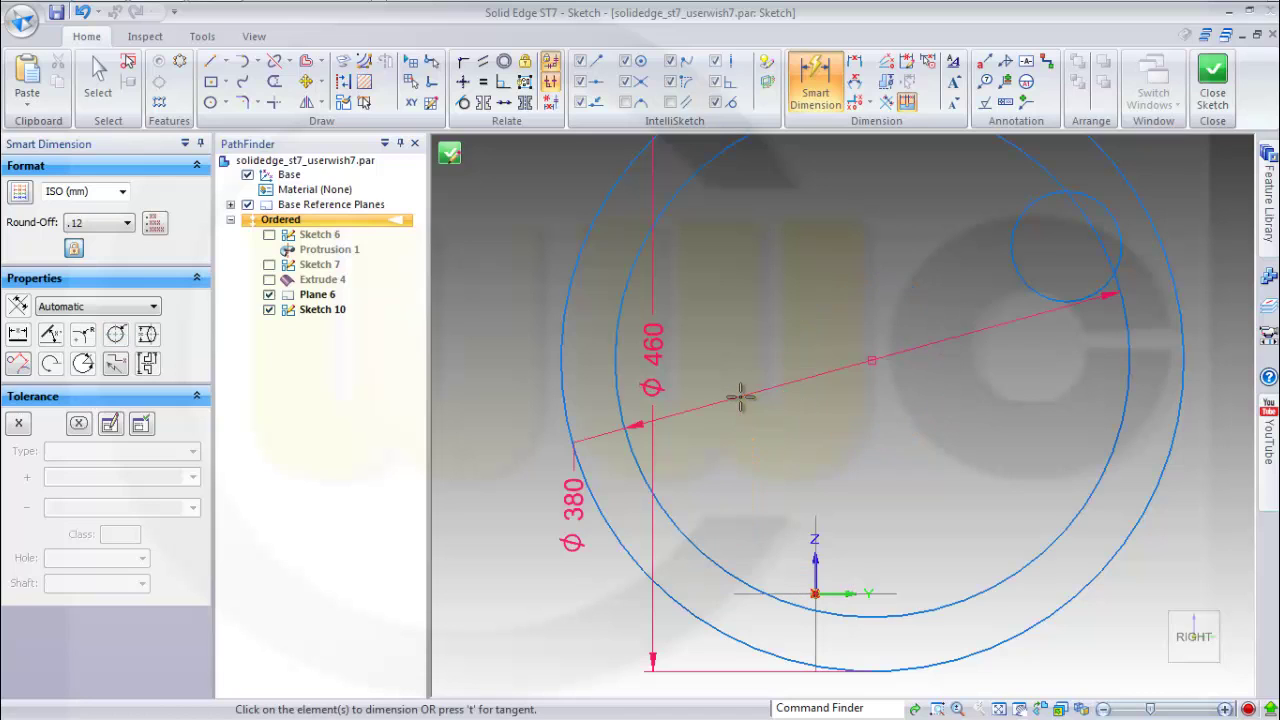
Dimension the separate circle with a diameter of 400 mm and leave the dimension command.
{"action": "left_click", "coordinate": [1012, 245]}
{"action": "left_click", "coordinate": [910, 262]}
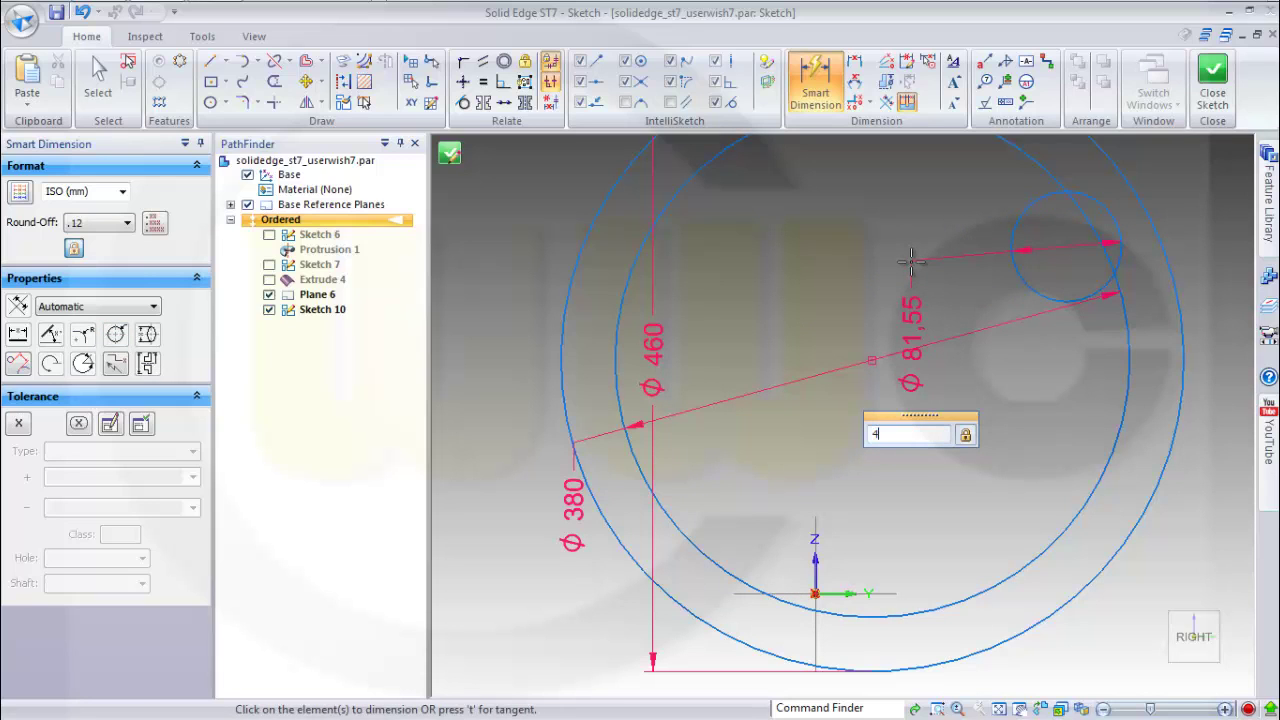
{"action": "type", "text": "400"}
{"action": "key", "text": "Return"}
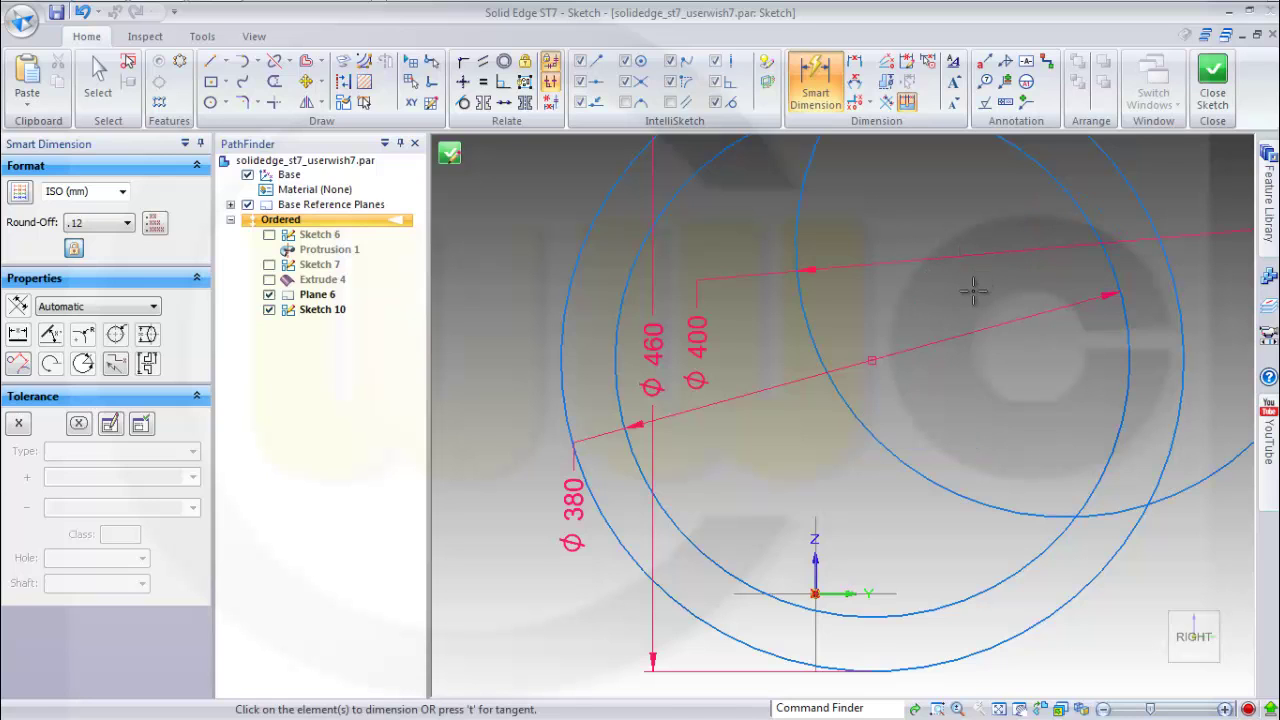
{"action": "key", "text": "Escape"}
Move the concentric circles slightly upward and closer to the vertical axis through the origin.
{"action": "scroll", "coordinate": [1006, 420], "scroll_direction": "down", "scroll_amount": 3}
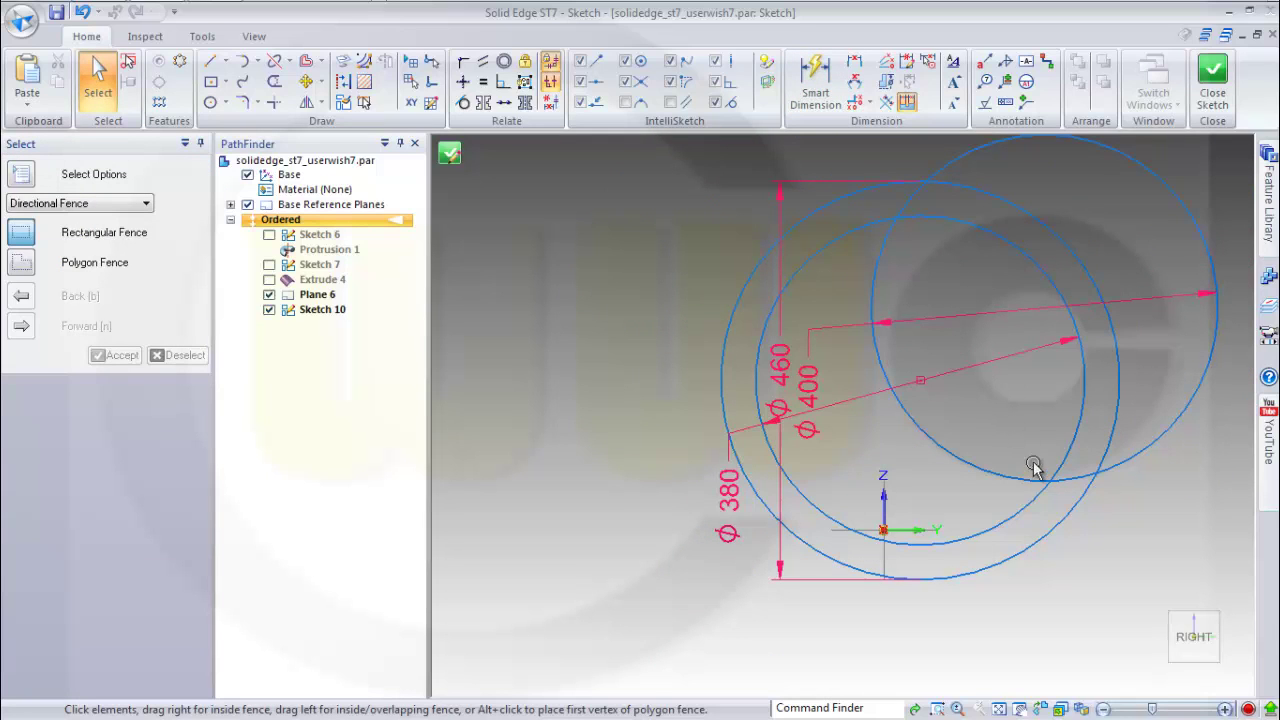
{"action": "left_click", "coordinate": [988, 537]}
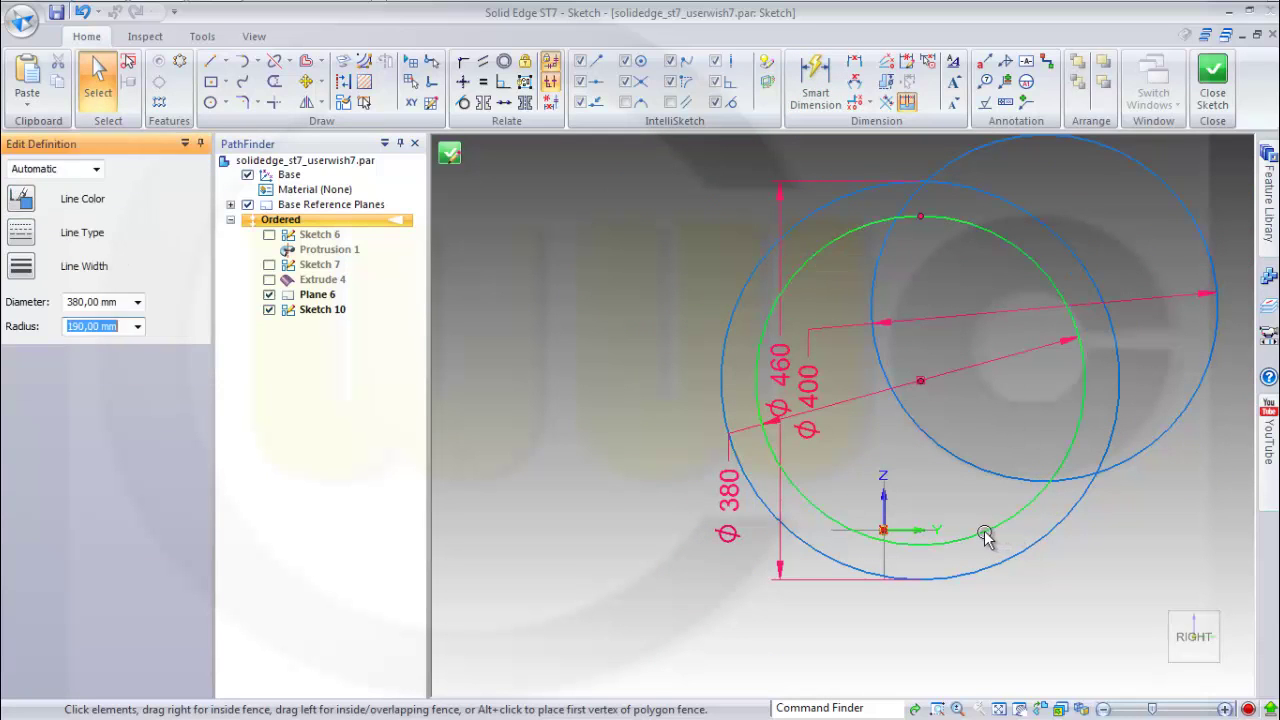
{"action": "left_click_drag", "start_coordinate": [986, 534], "coordinate": [978, 500]}
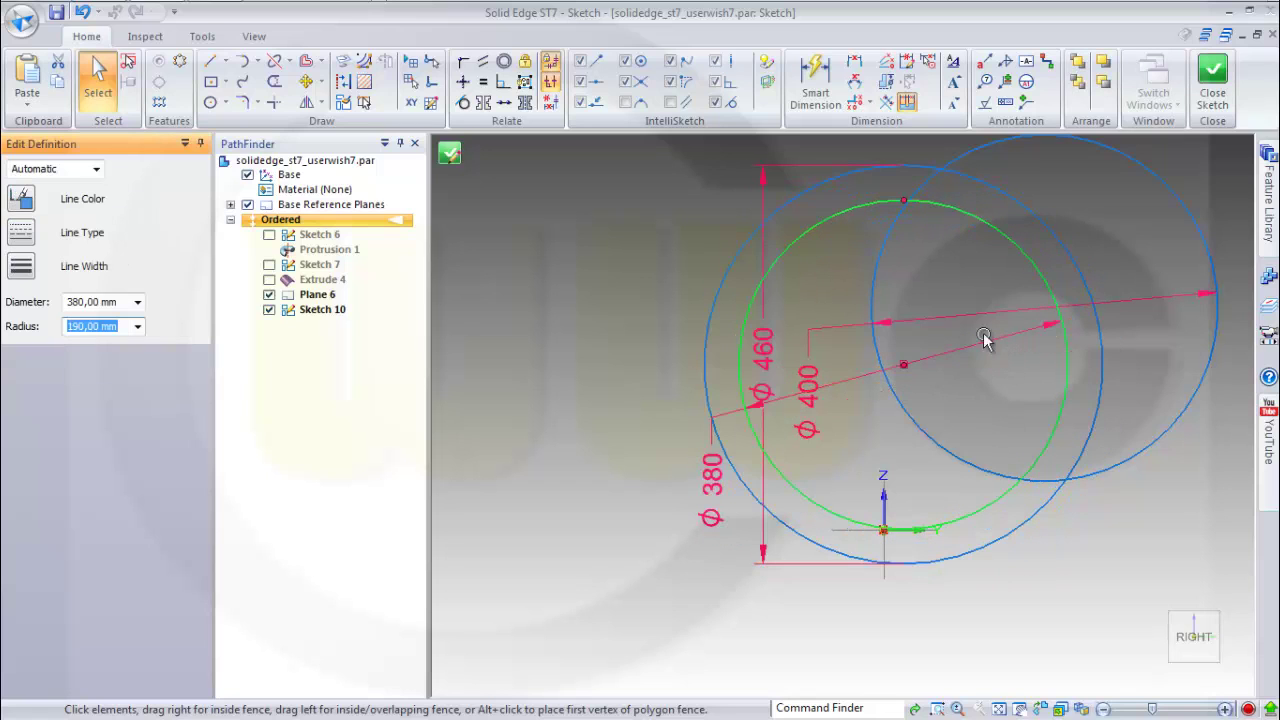
{"action": "left_click", "coordinate": [768, 183]}
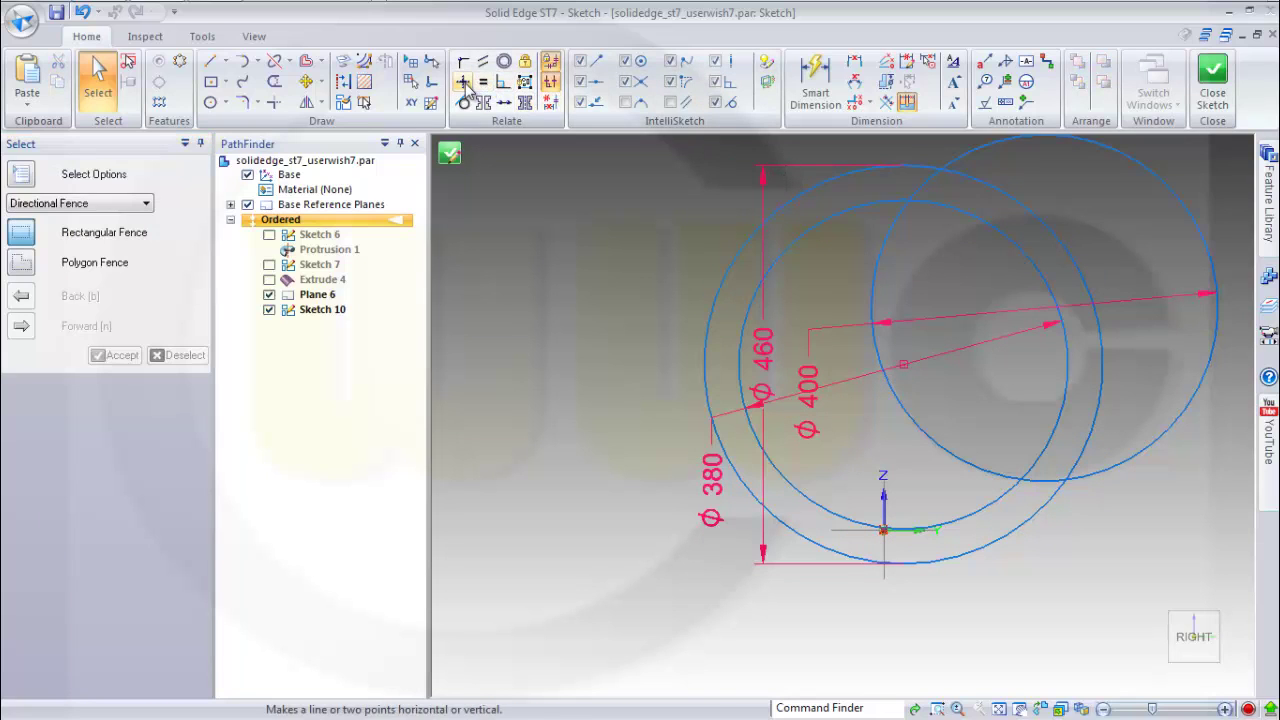
Align the shared centre of the concentric circles vertically with the sketch origin using a Horizontal/Vertical relationship.
{"action": "left_click", "coordinate": [463, 81]}
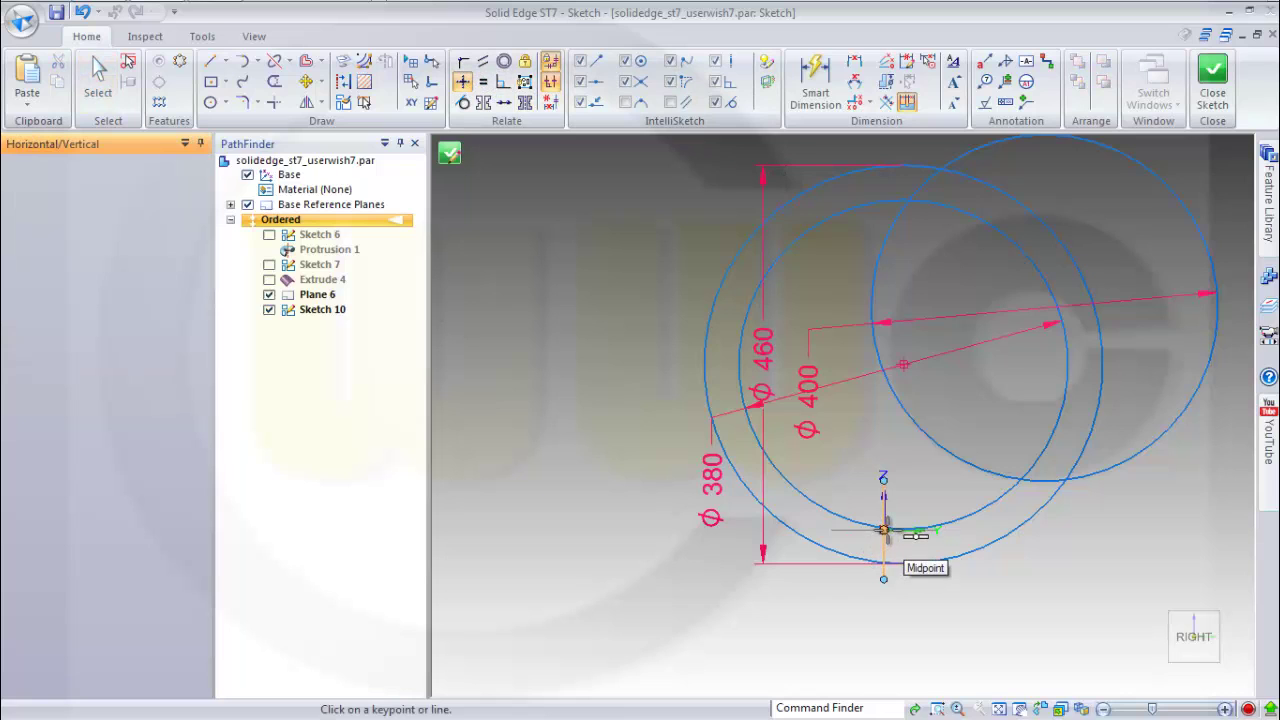
{"action": "left_click", "coordinate": [884, 529]}
{"action": "left_click", "coordinate": [900, 513]}
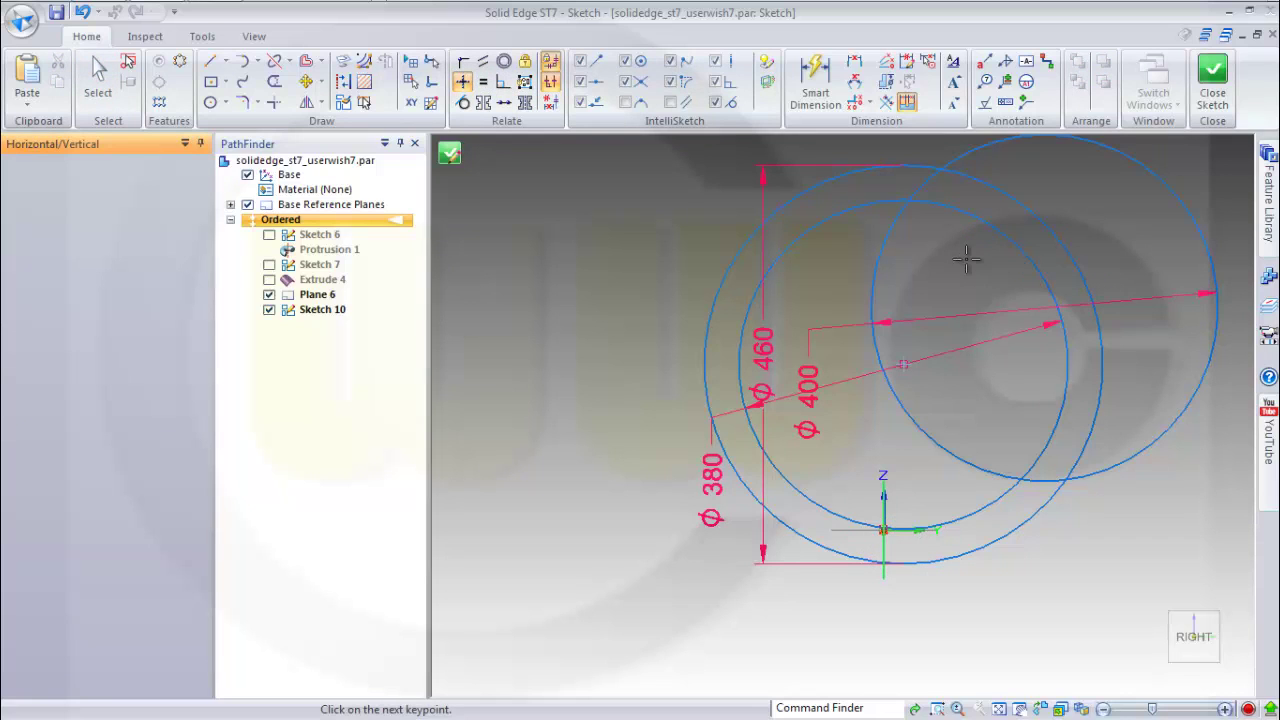
{"action": "left_click", "coordinate": [904, 366]}
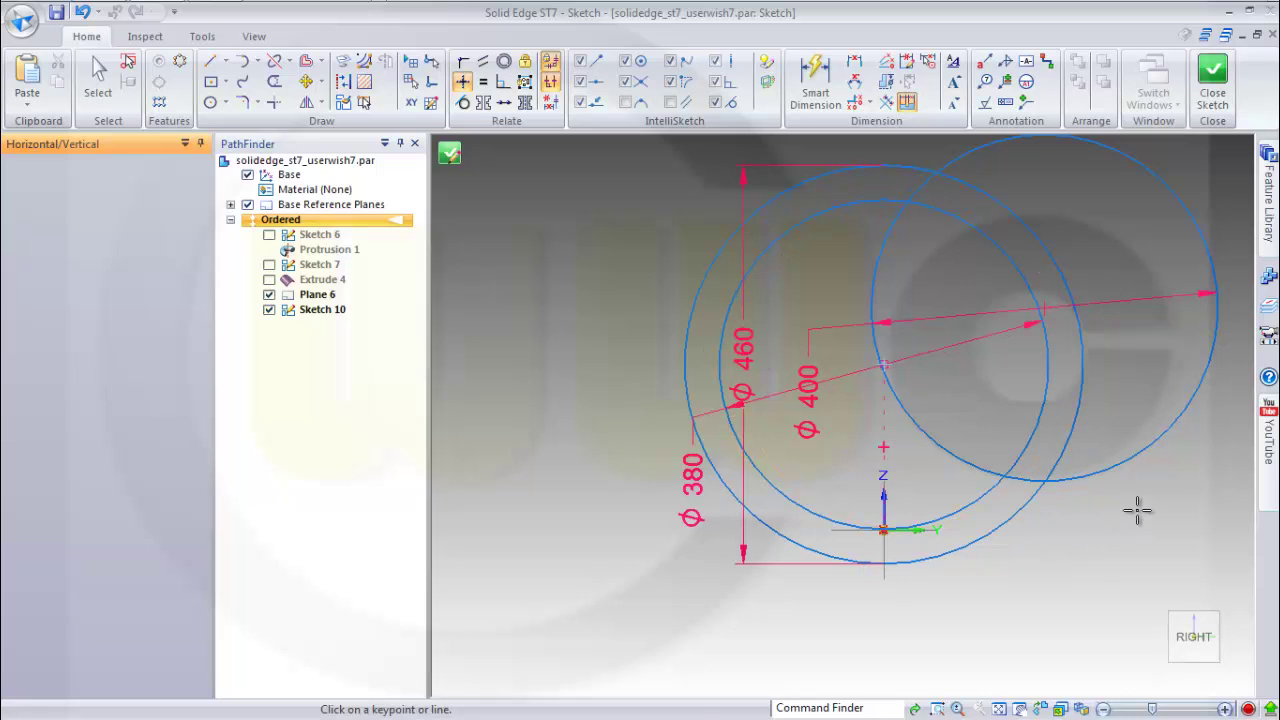
{"action": "key", "text": "Escape"}
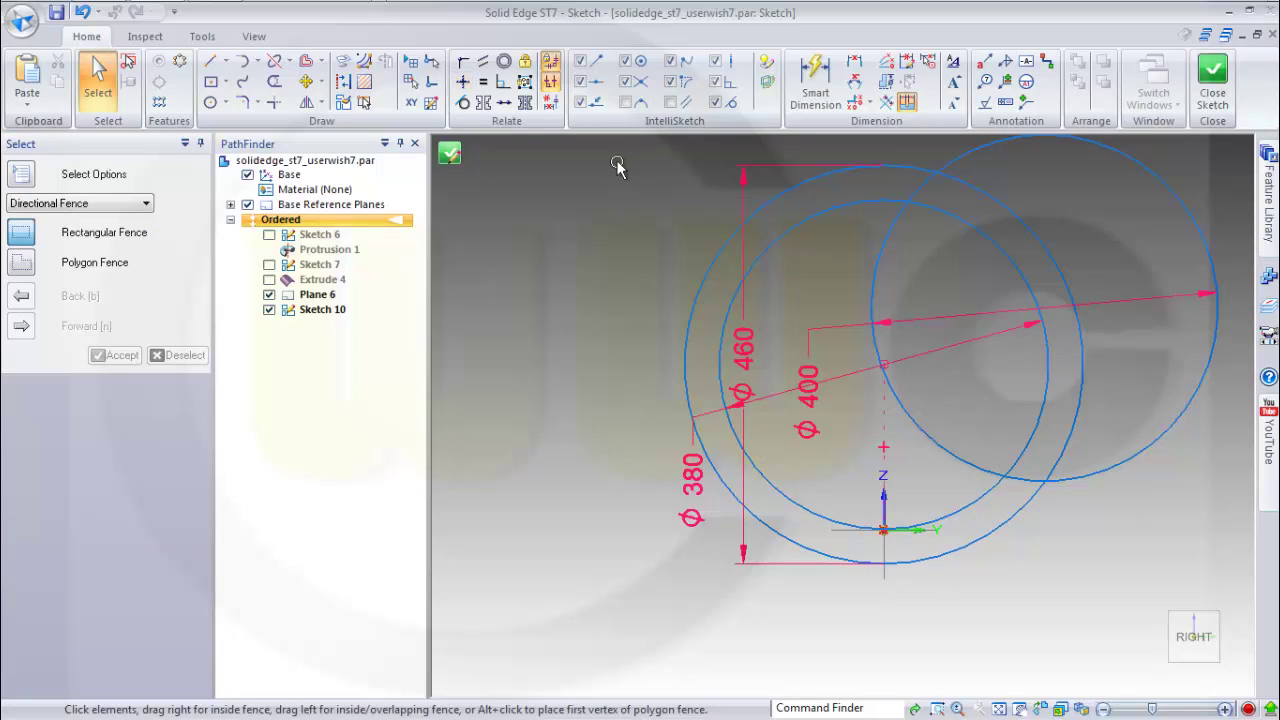
Review the sketch's diameter dimensions in the variable table and close it.
{"action": "left_click", "coordinate": [203, 37]}
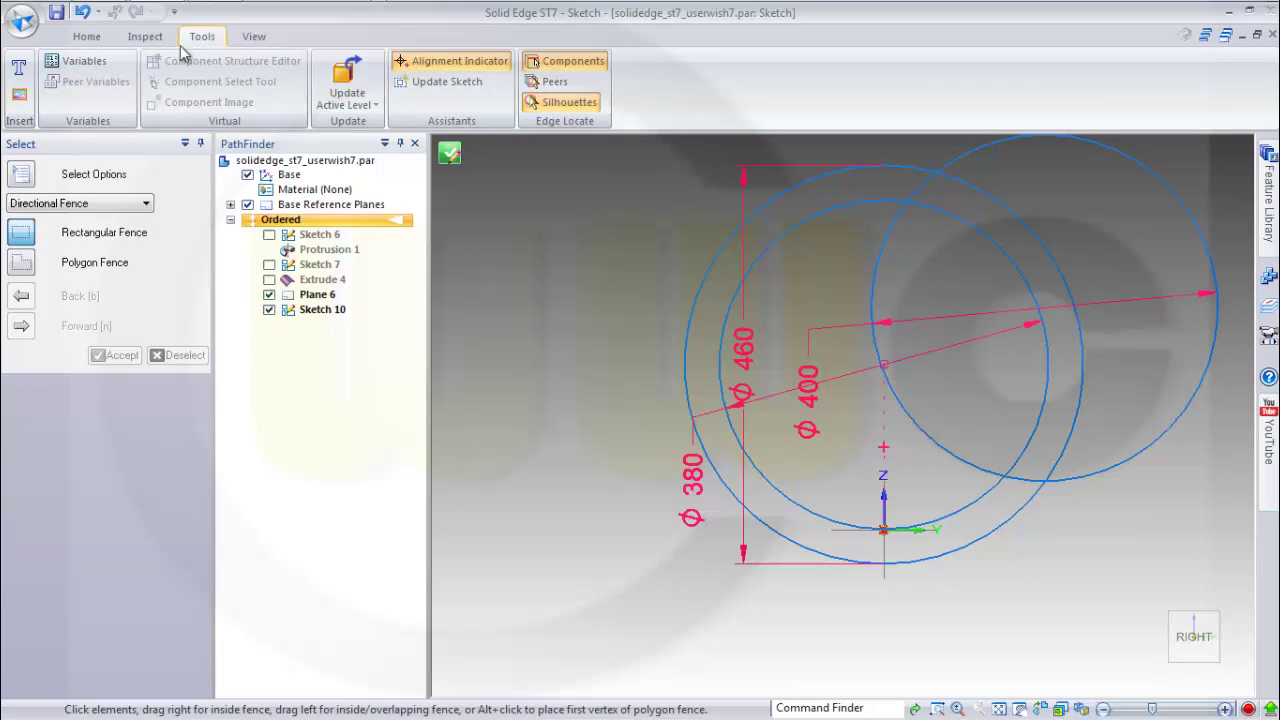
{"action": "left_click", "coordinate": [84, 61]}
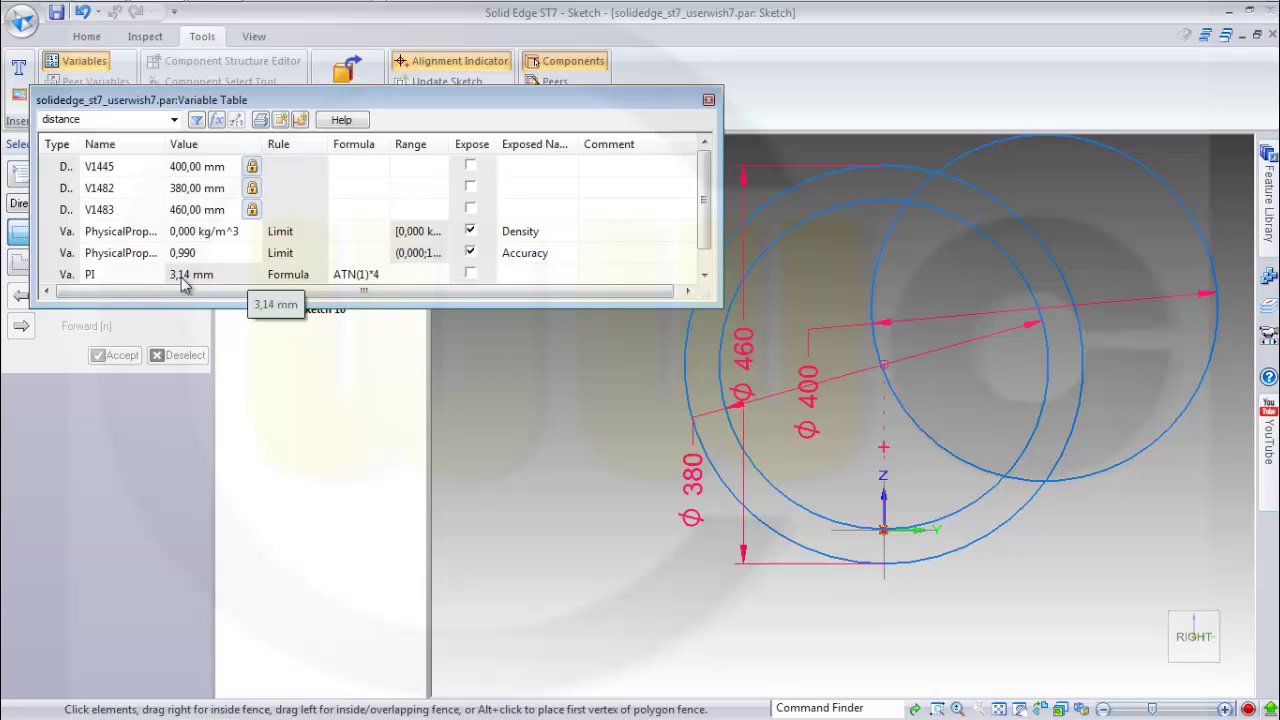
{"action": "left_click", "coordinate": [708, 101]}
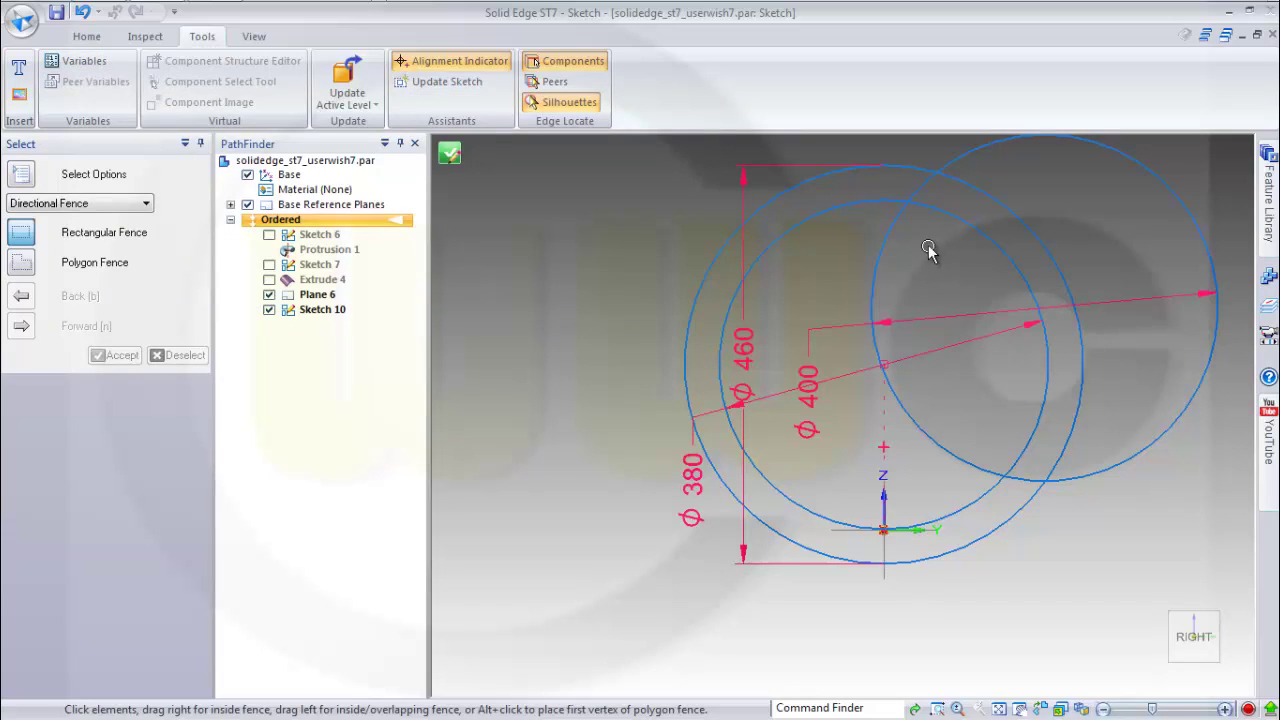
{"action": "left_click", "coordinate": [87, 36]}
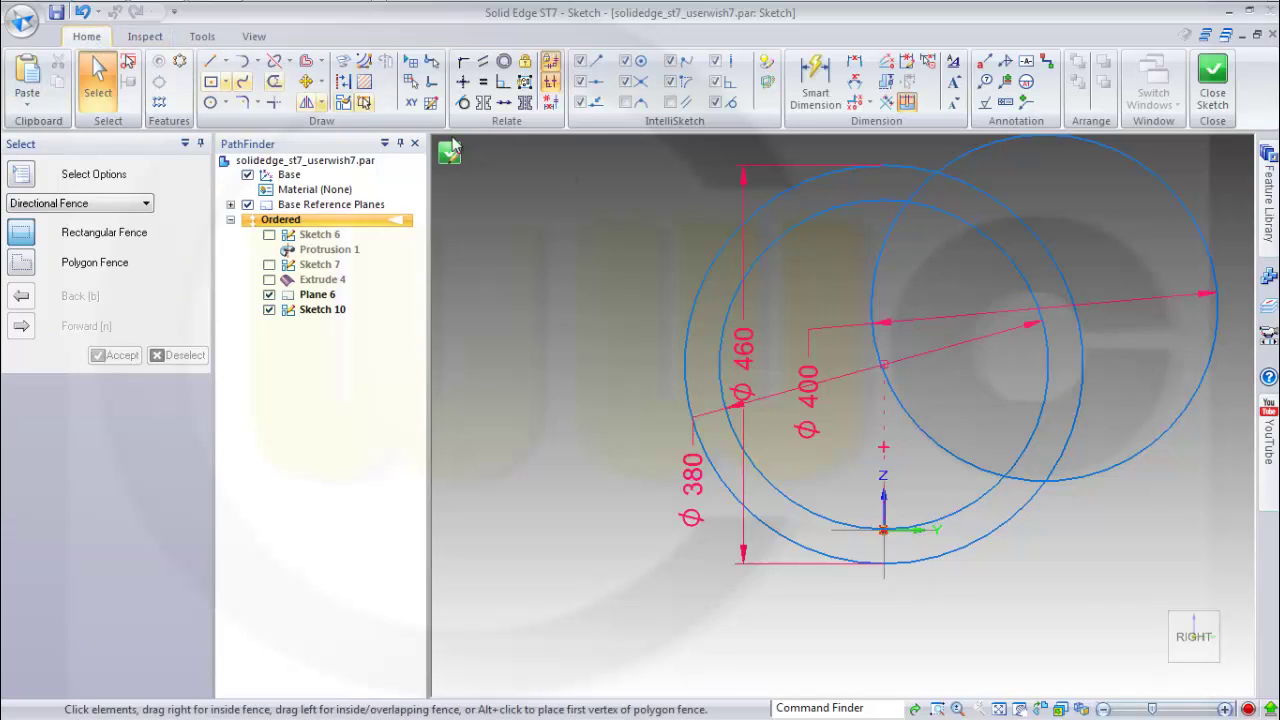
Shift the concentric circles upward along the vertical axis and nudge the 400 mm circle slightly.
{"action": "left_click", "coordinate": [1017, 248]}
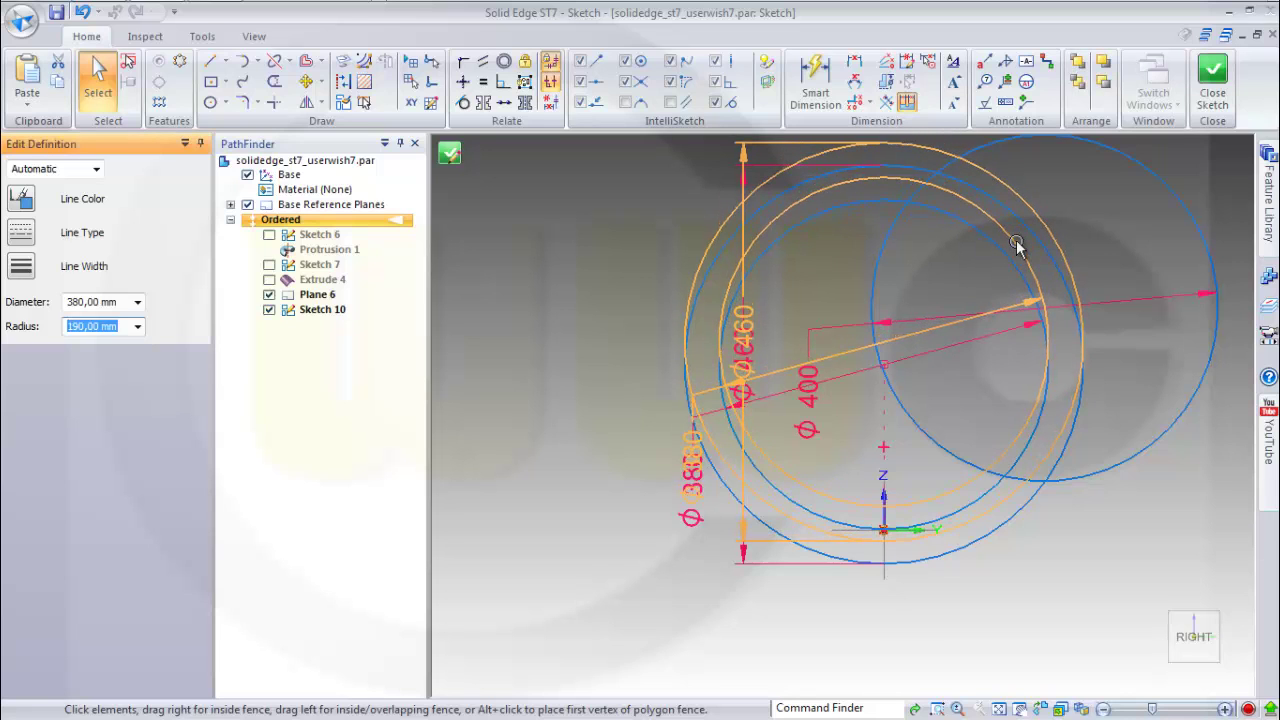
{"action": "left_click", "coordinate": [1158, 195]}
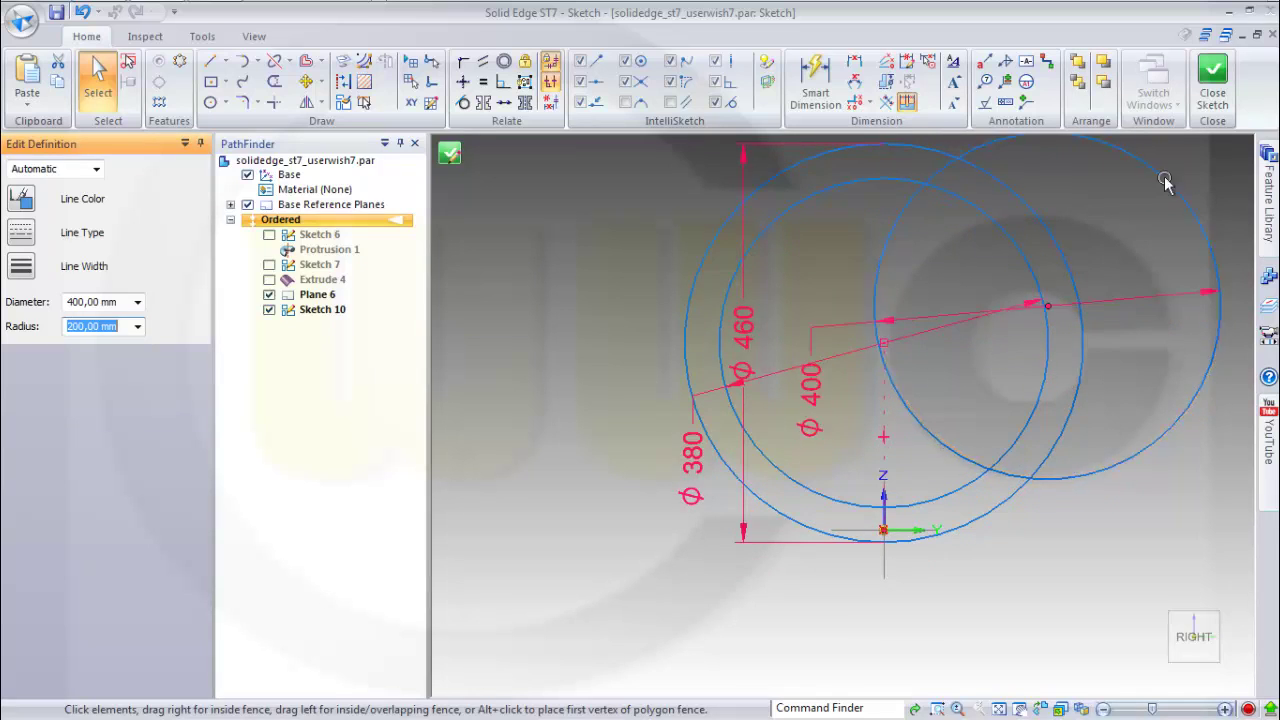
{"action": "left_click", "coordinate": [1020, 223]}
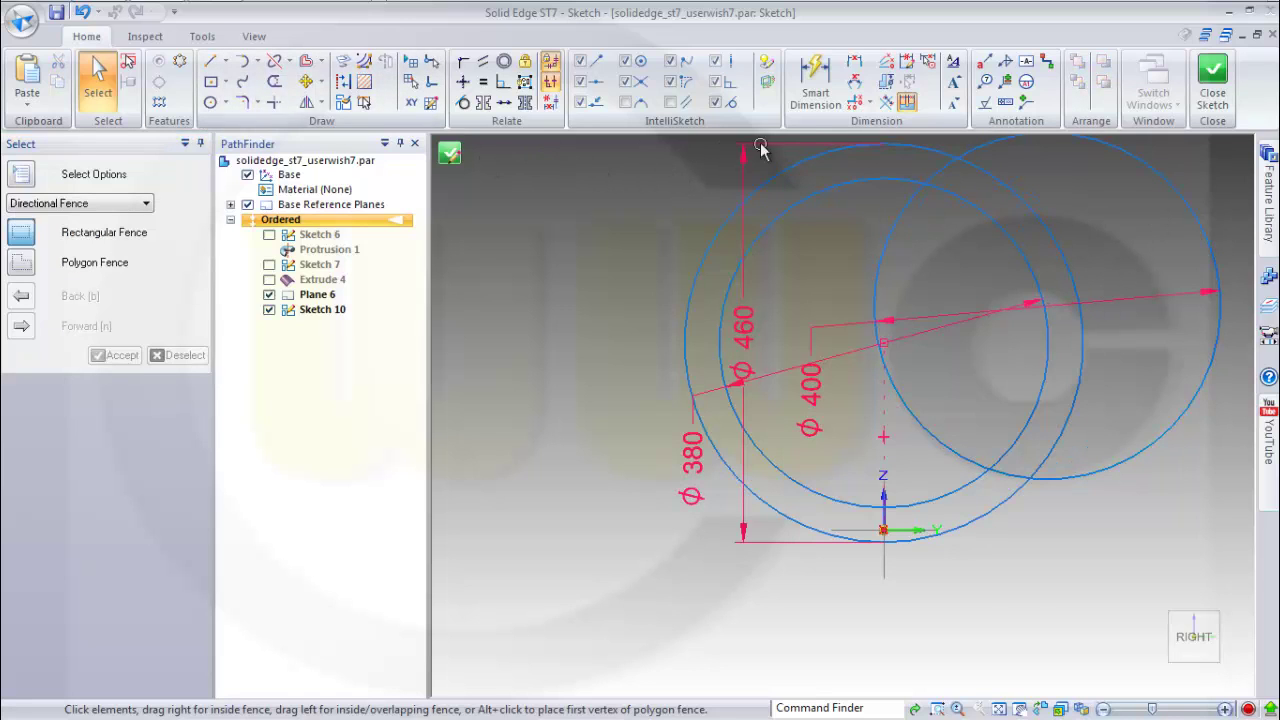
Dimension the horizontal distance from the origin to the 400 mm circle's centre as 190 mm.
{"action": "left_click", "coordinate": [816, 80]}
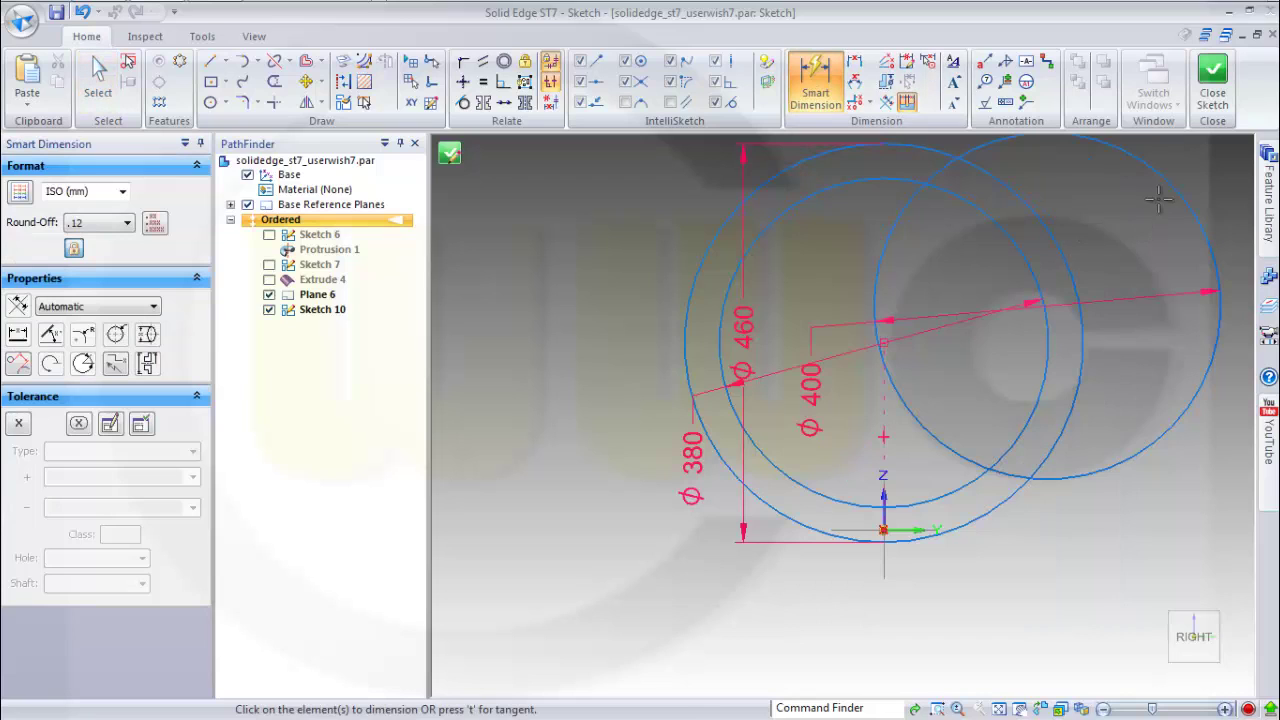
{"action": "left_click", "coordinate": [884, 530]}
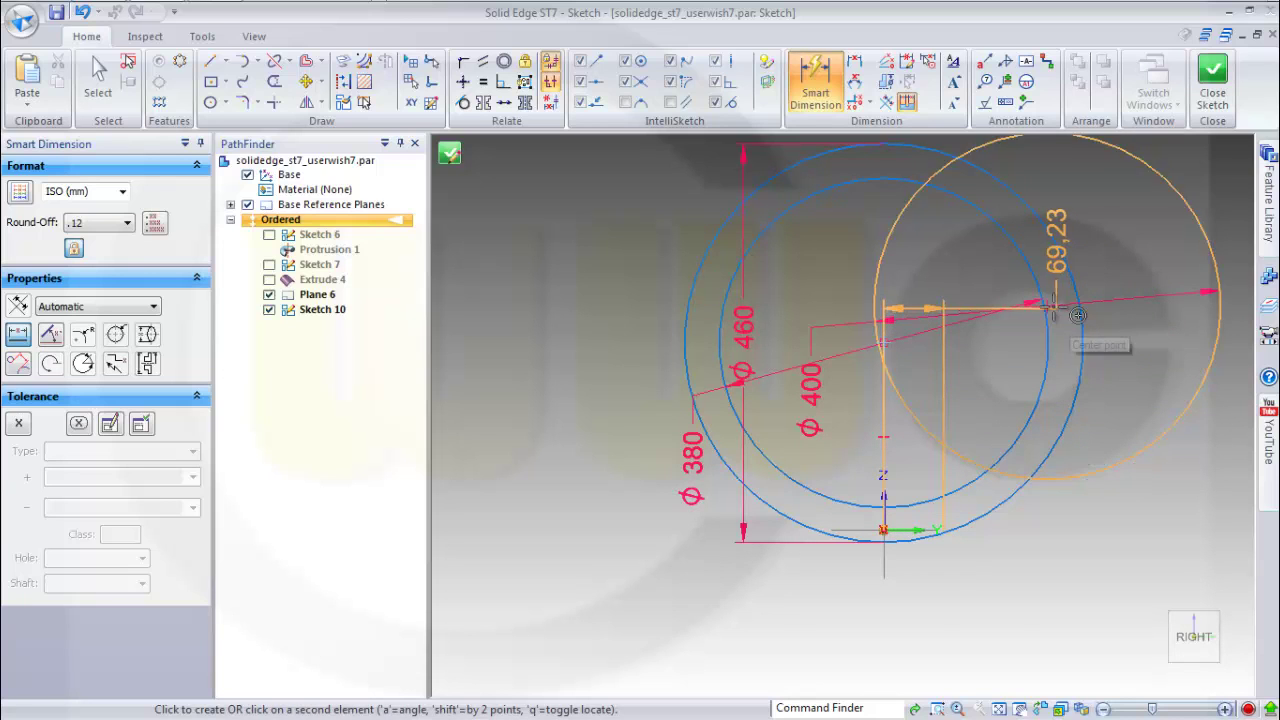
{"action": "left_click", "coordinate": [1047, 303]}
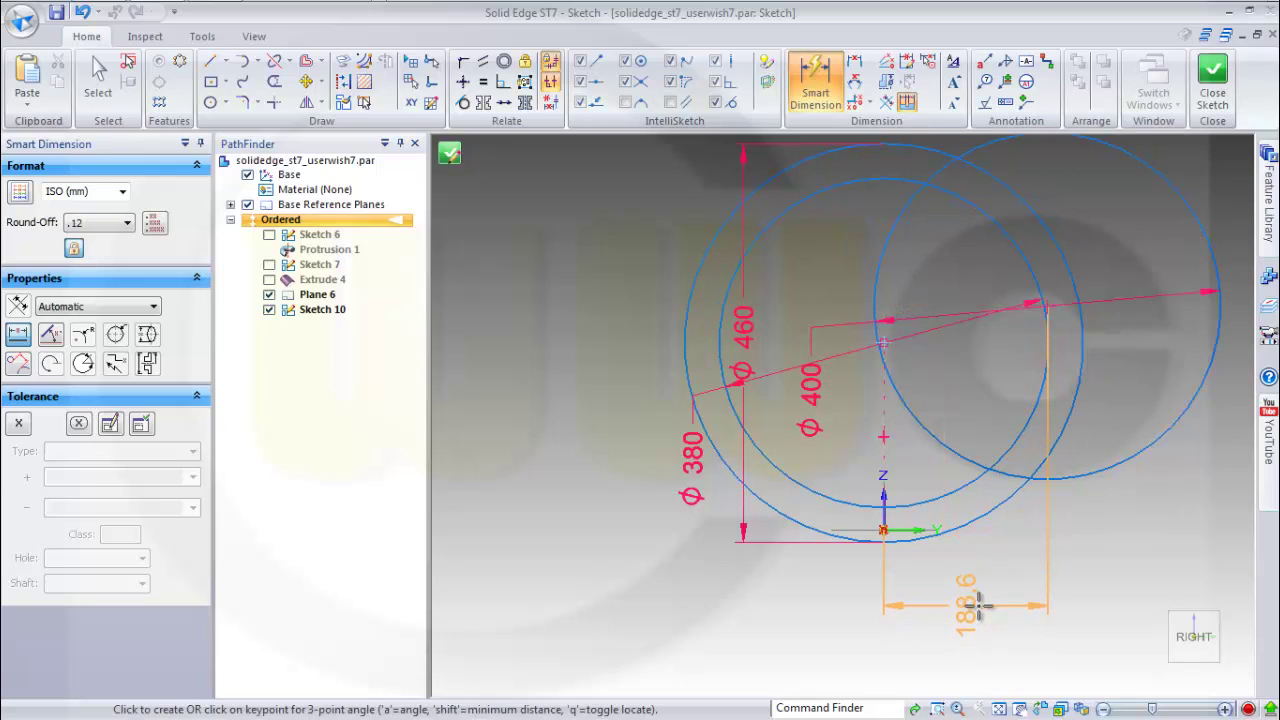
{"action": "left_click", "coordinate": [978, 603]}
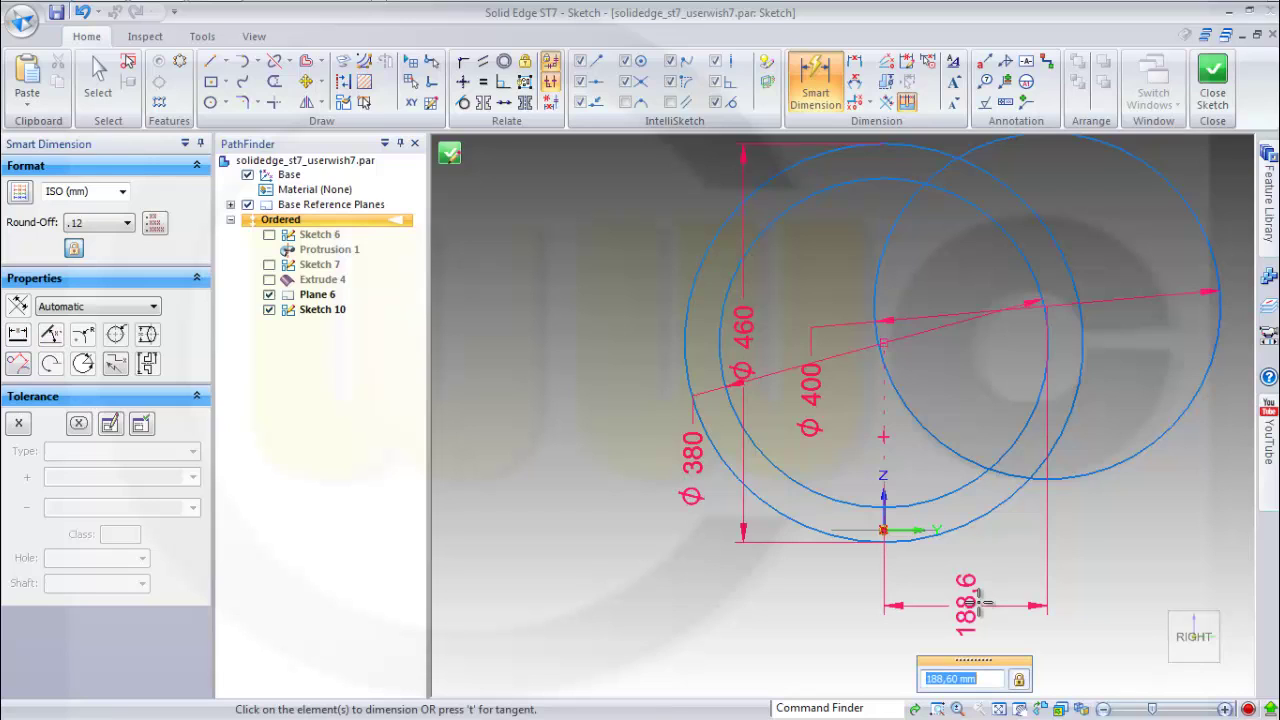
{"action": "type", "text": "190"}
{"action": "key", "text": "Return"}
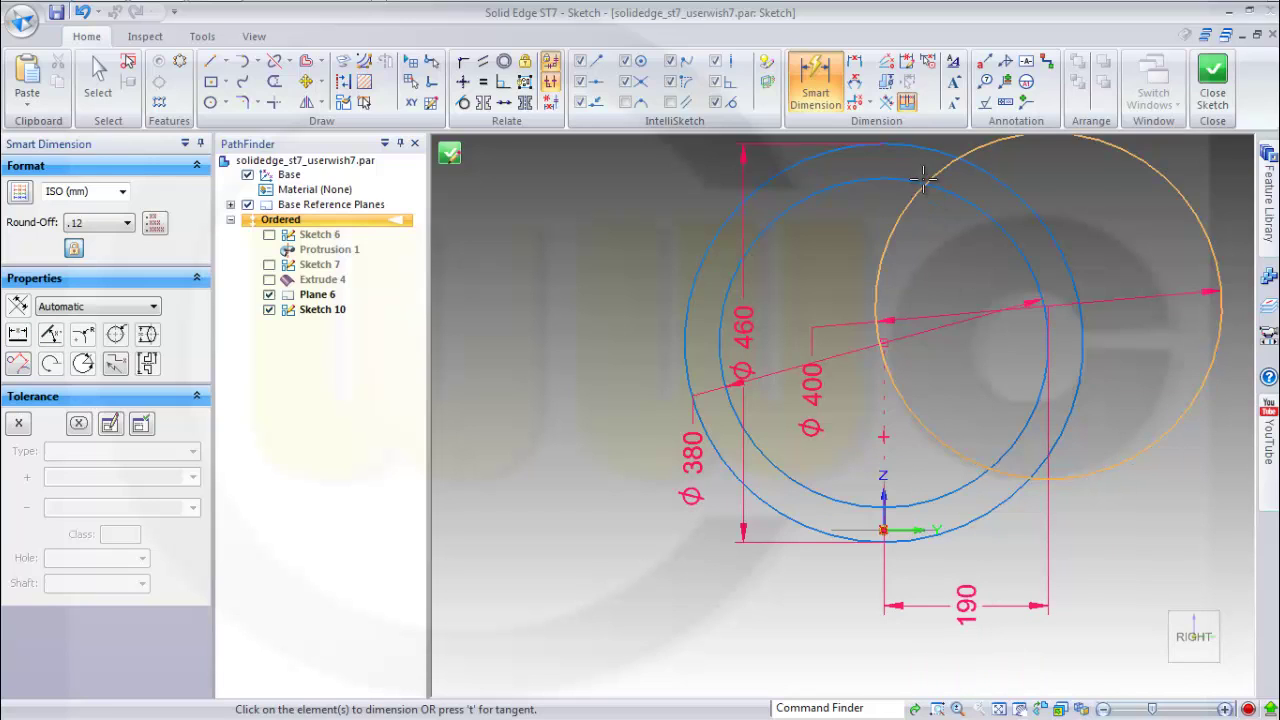
In the variable table, drive the horizontal distance to the 400 mm circle's centre with the formula PI*70/2 and close the table.
{"action": "left_click", "coordinate": [201, 37]}
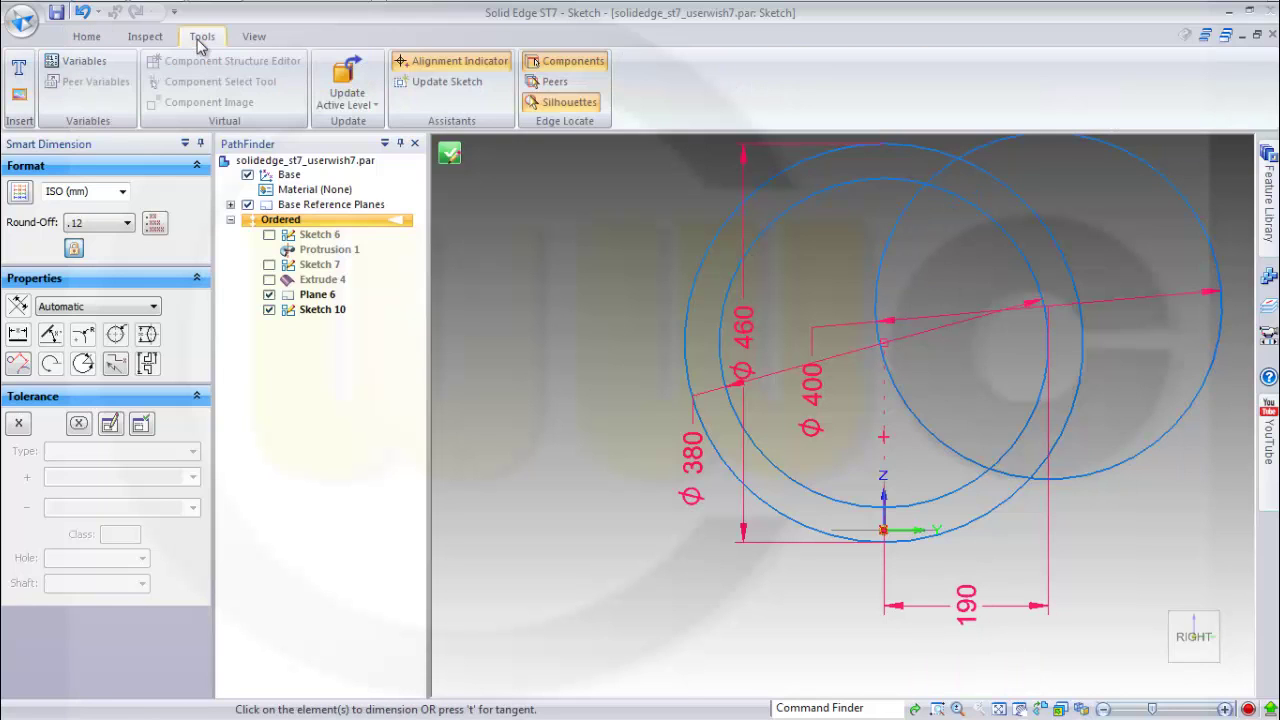
{"action": "left_click", "coordinate": [80, 61]}
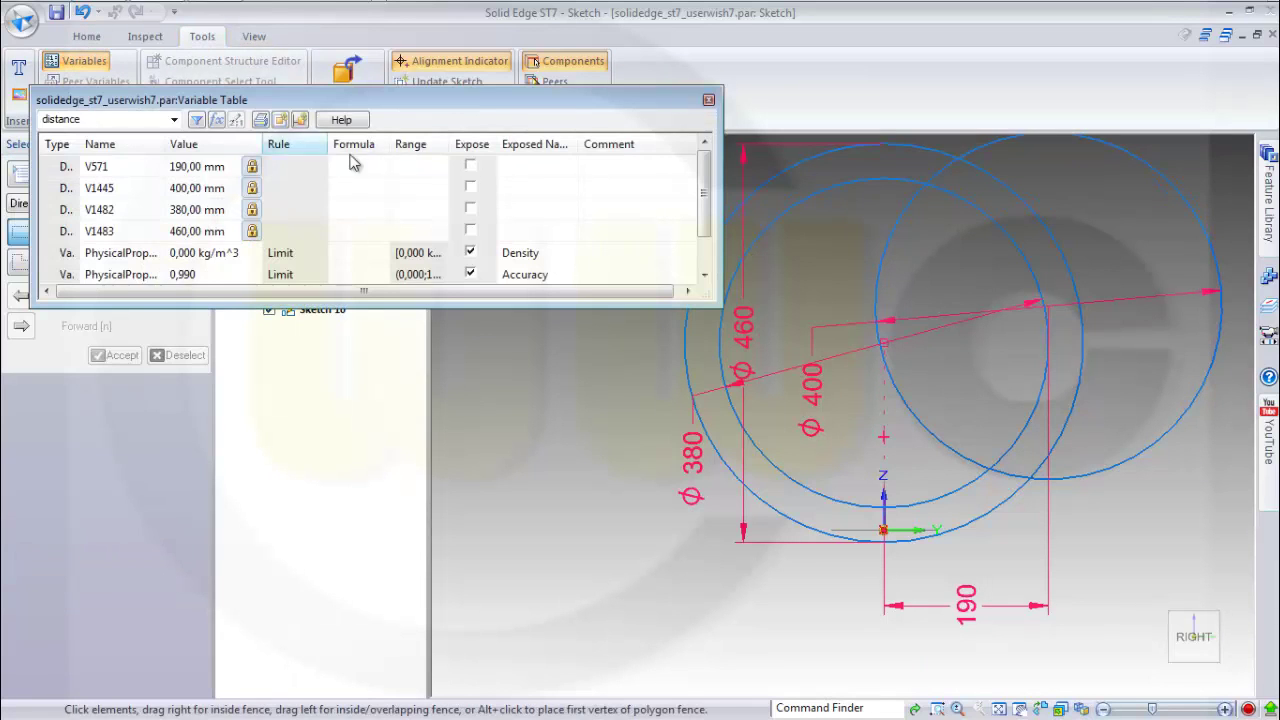
{"action": "scroll", "coordinate": [230, 258], "scroll_direction": "down", "scroll_amount": 1}
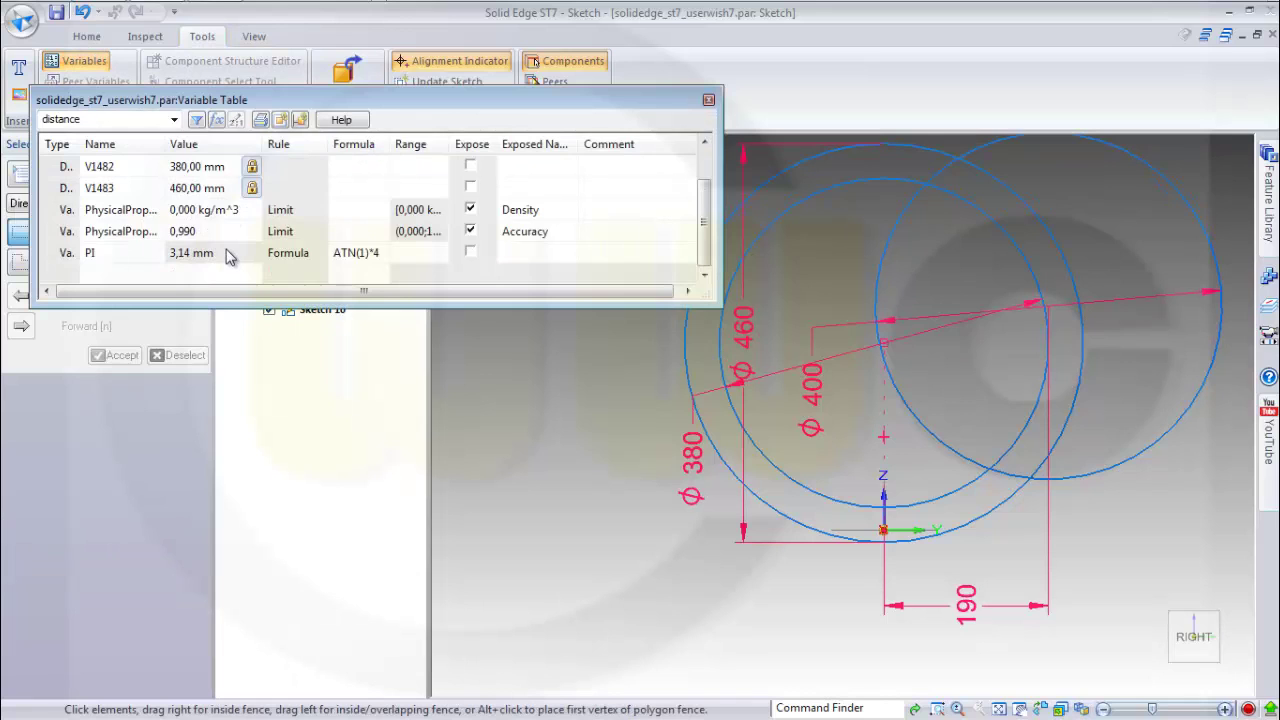
{"action": "scroll", "coordinate": [230, 258], "scroll_direction": "up", "scroll_amount": 1}
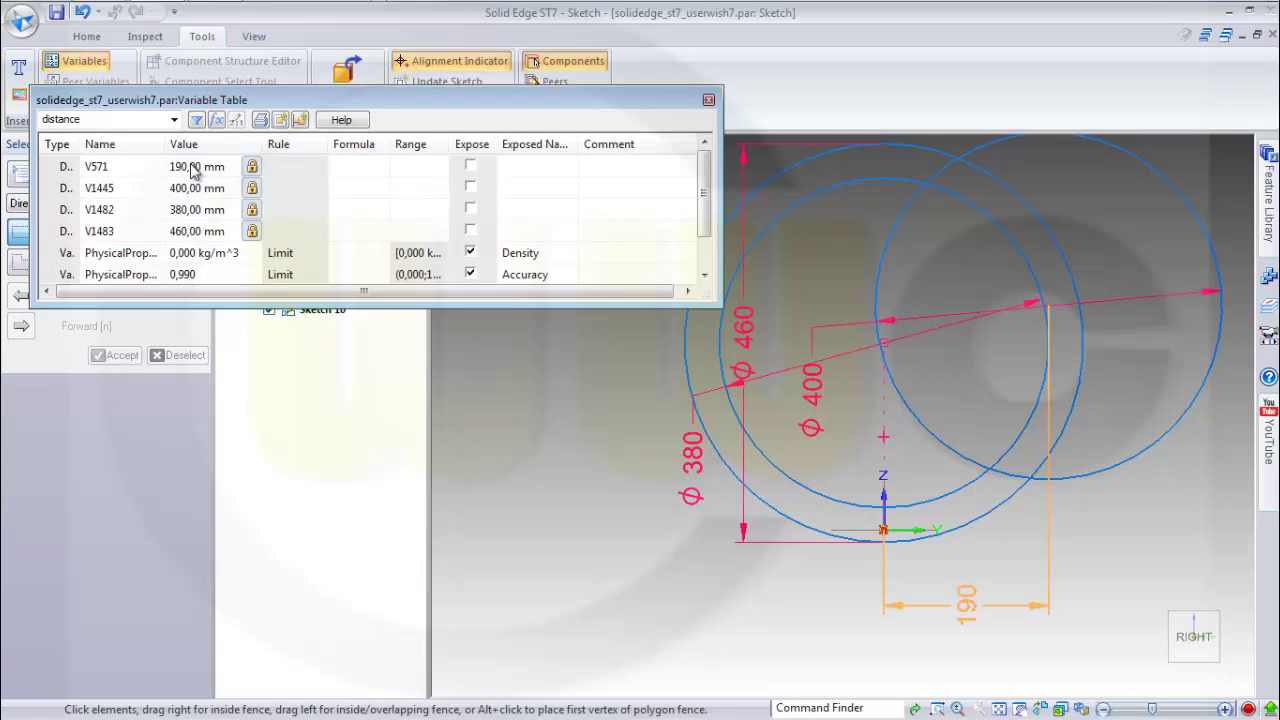
{"action": "left_click", "coordinate": [352, 167]}
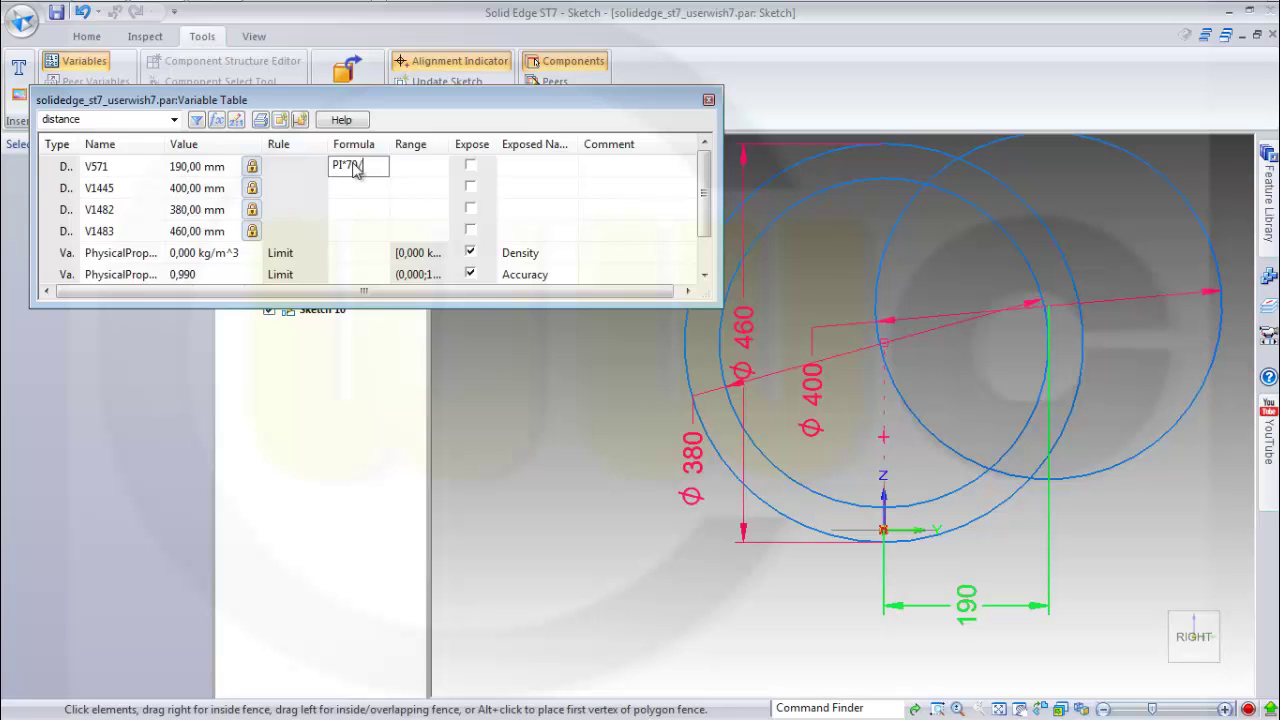
{"action": "key", "text": "Return"}
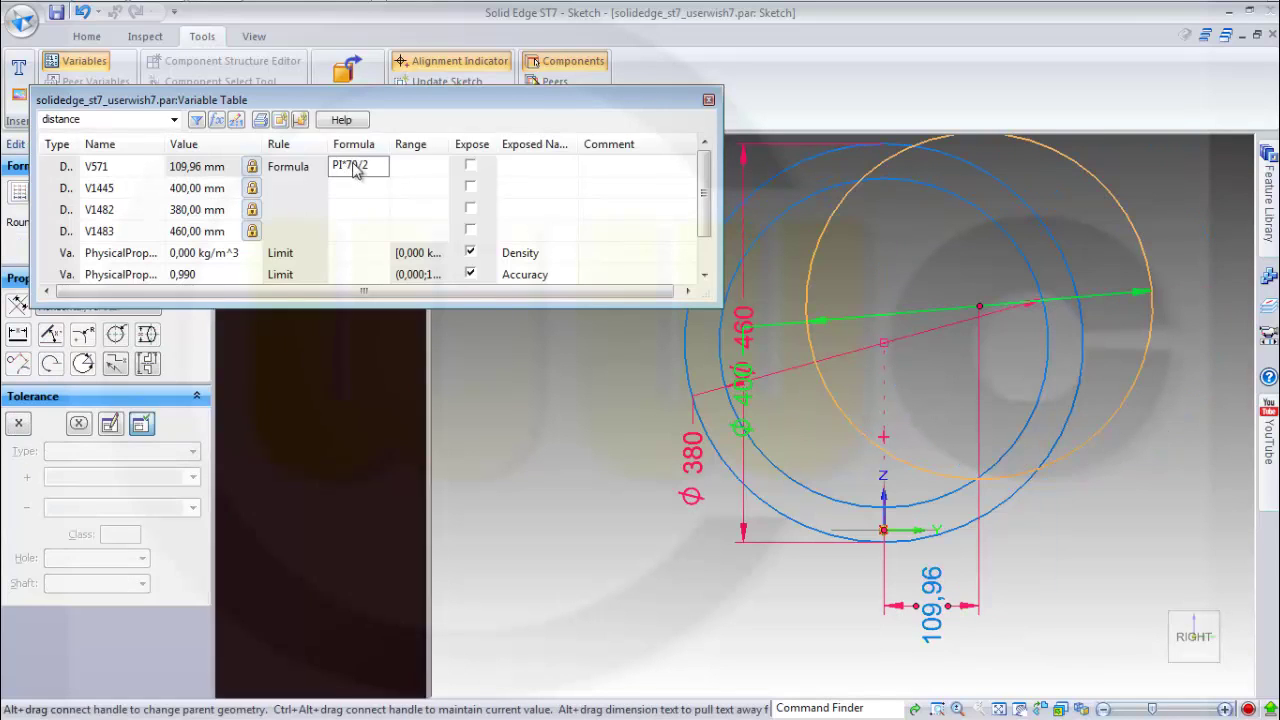
{"action": "left_click", "coordinate": [708, 101]}
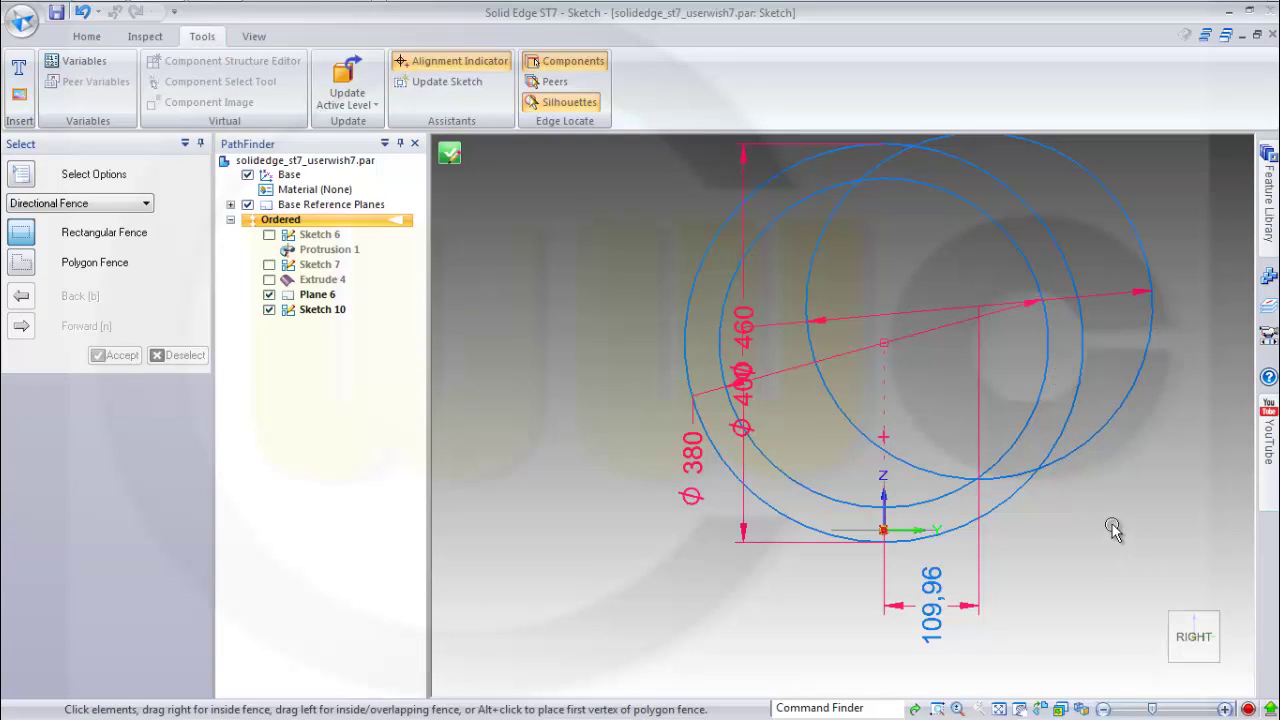
Draw a horizontal line across all three circles, about 229 mm above the sketch origin and extending past both sides.
{"action": "left_click", "coordinate": [86, 36]}
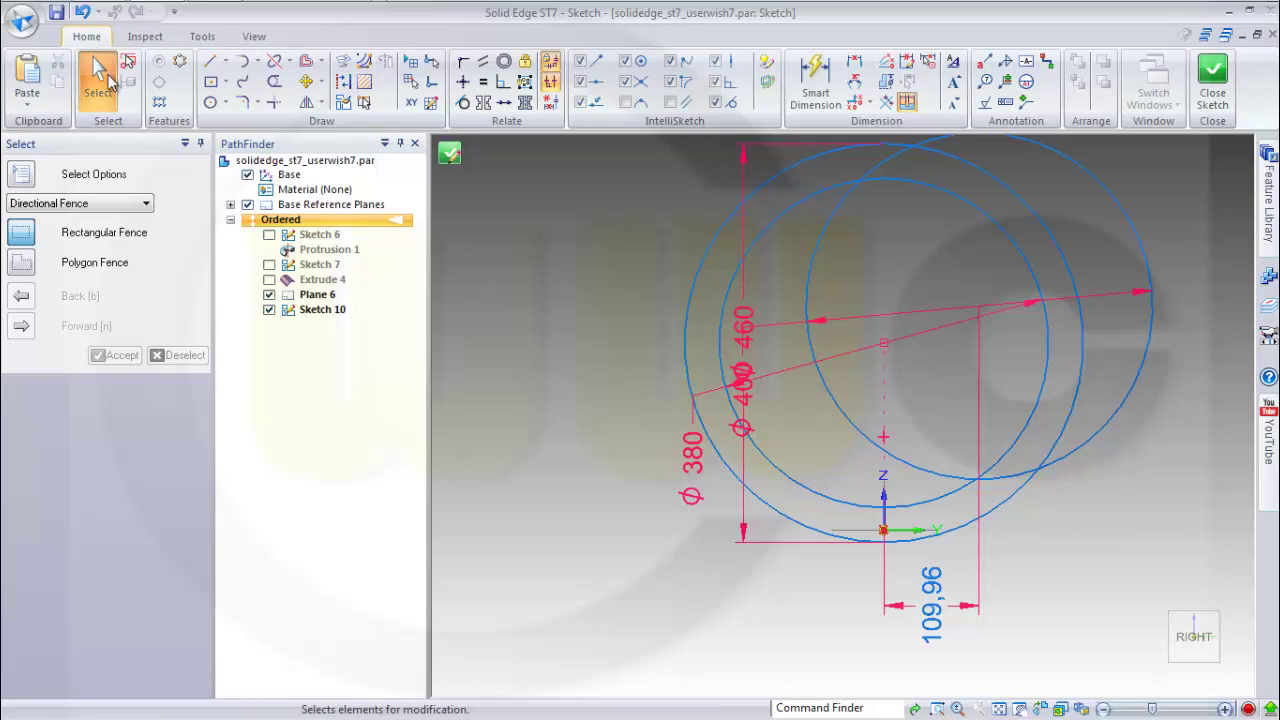
{"action": "left_click", "coordinate": [210, 61]}
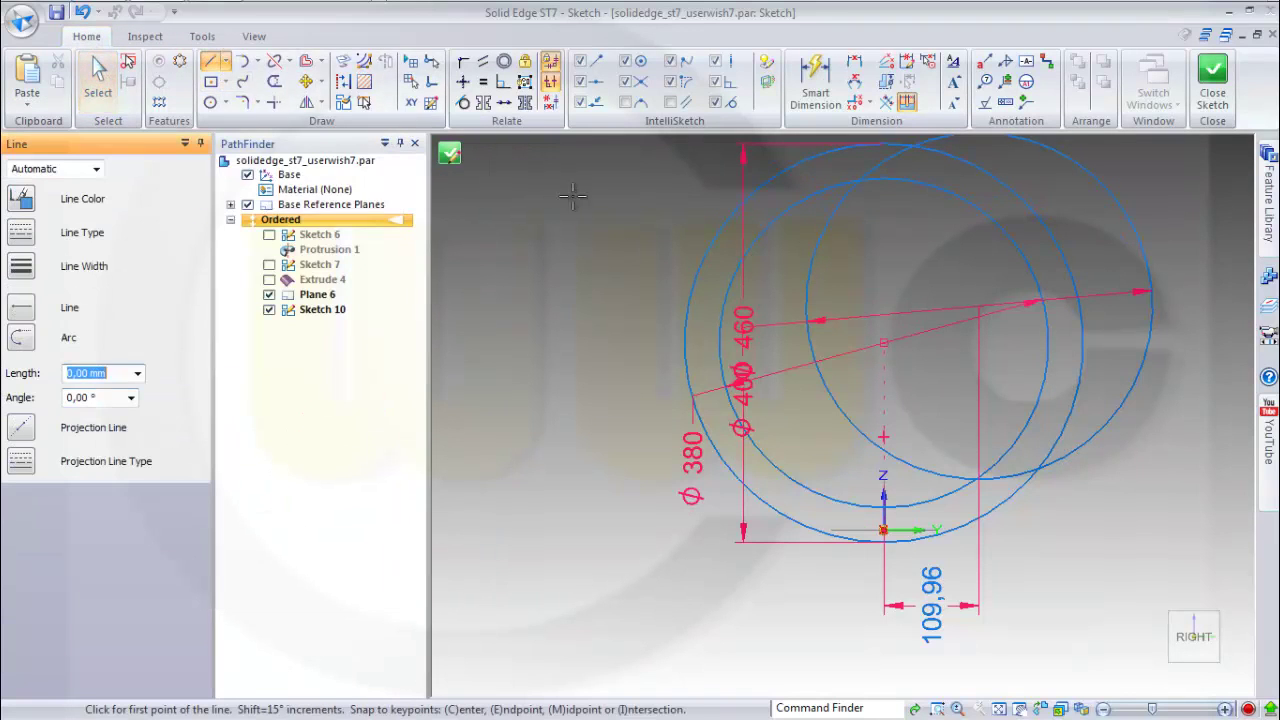
{"action": "left_click", "coordinate": [577, 330]}
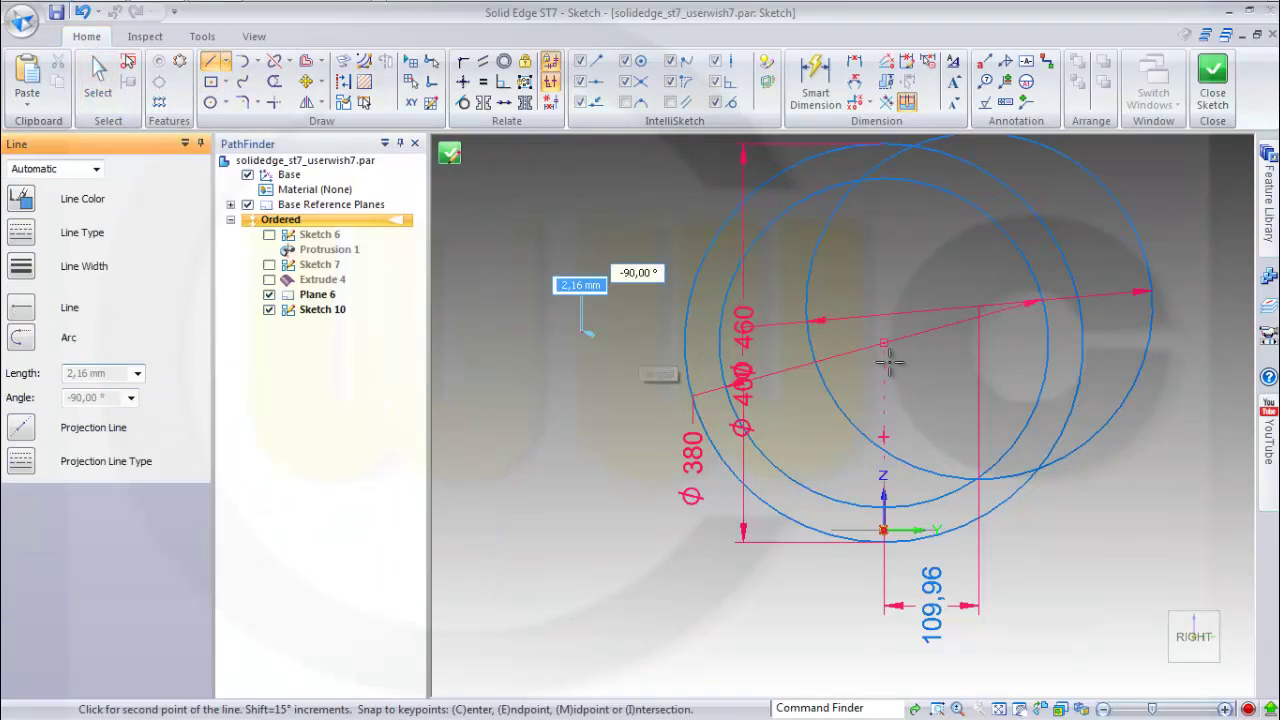
{"action": "left_click", "coordinate": [1200, 332]}
{"action": "key", "text": "Escape"}
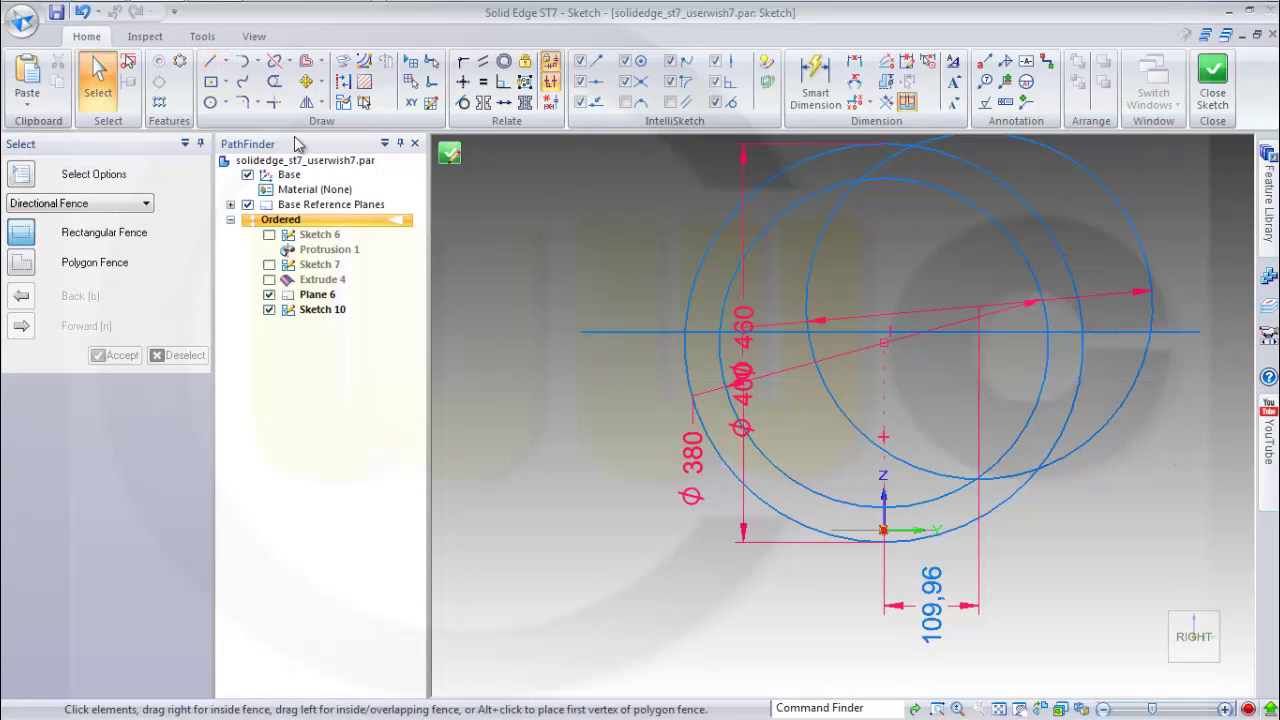
Draw a vertical line from the sketch origin upward past the horizontal line, ending inside the 380 mm circle.
{"action": "left_click", "coordinate": [211, 61]}
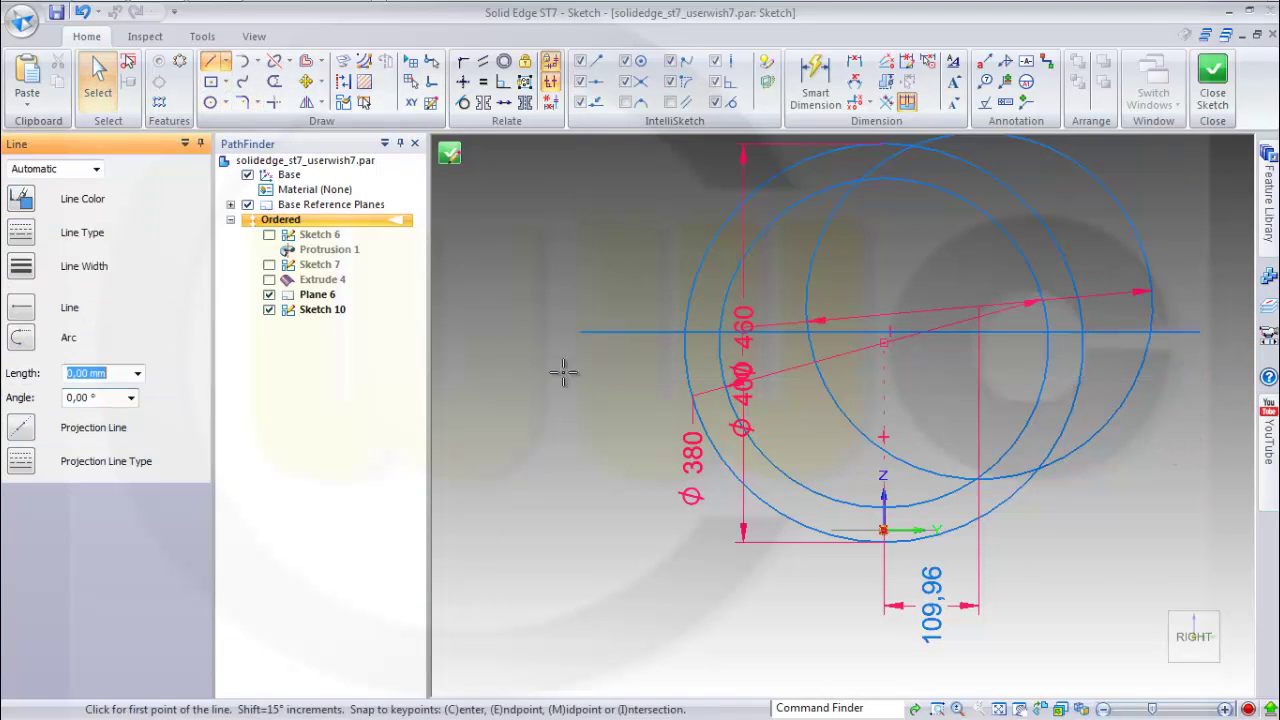
{"action": "left_click", "coordinate": [883, 530]}
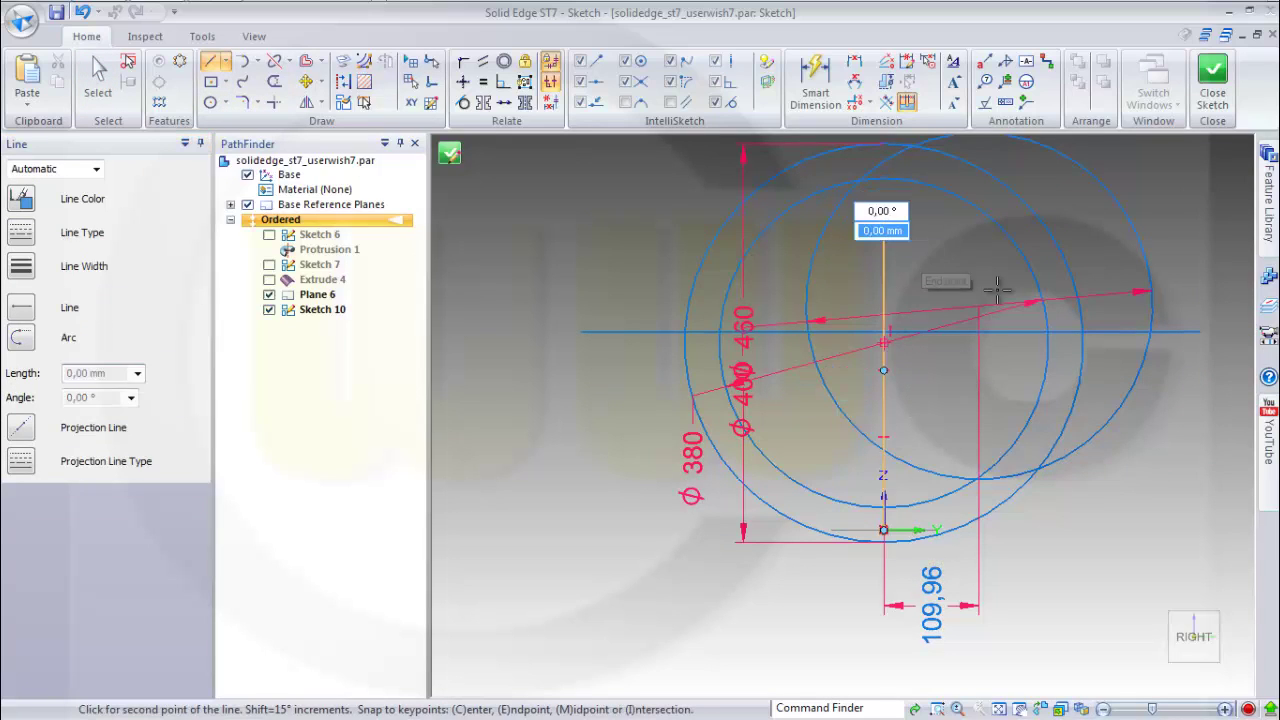
{"action": "left_click", "coordinate": [884, 211]}
{"action": "key", "text": "Escape"}
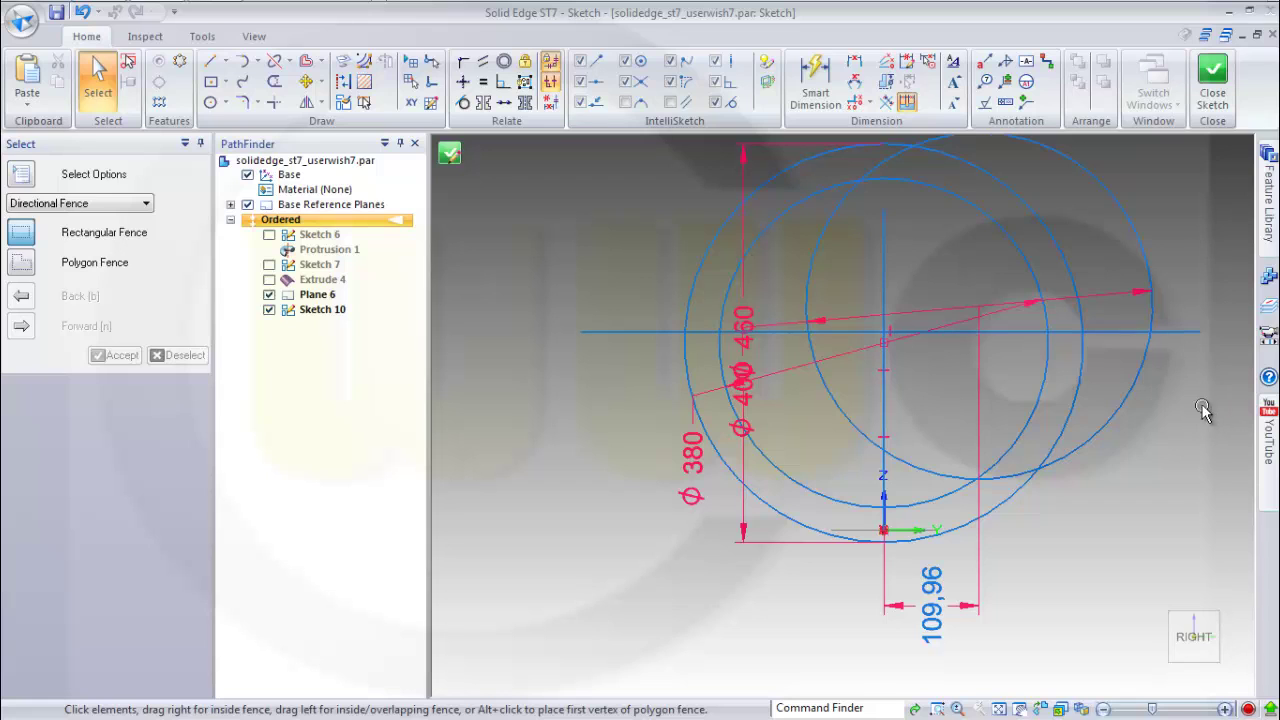
Dimension the horizontal line's height above the sketch origin as 190 mm.
{"action": "left_click", "coordinate": [815, 80]}
{"action": "left_click", "coordinate": [1183, 333]}
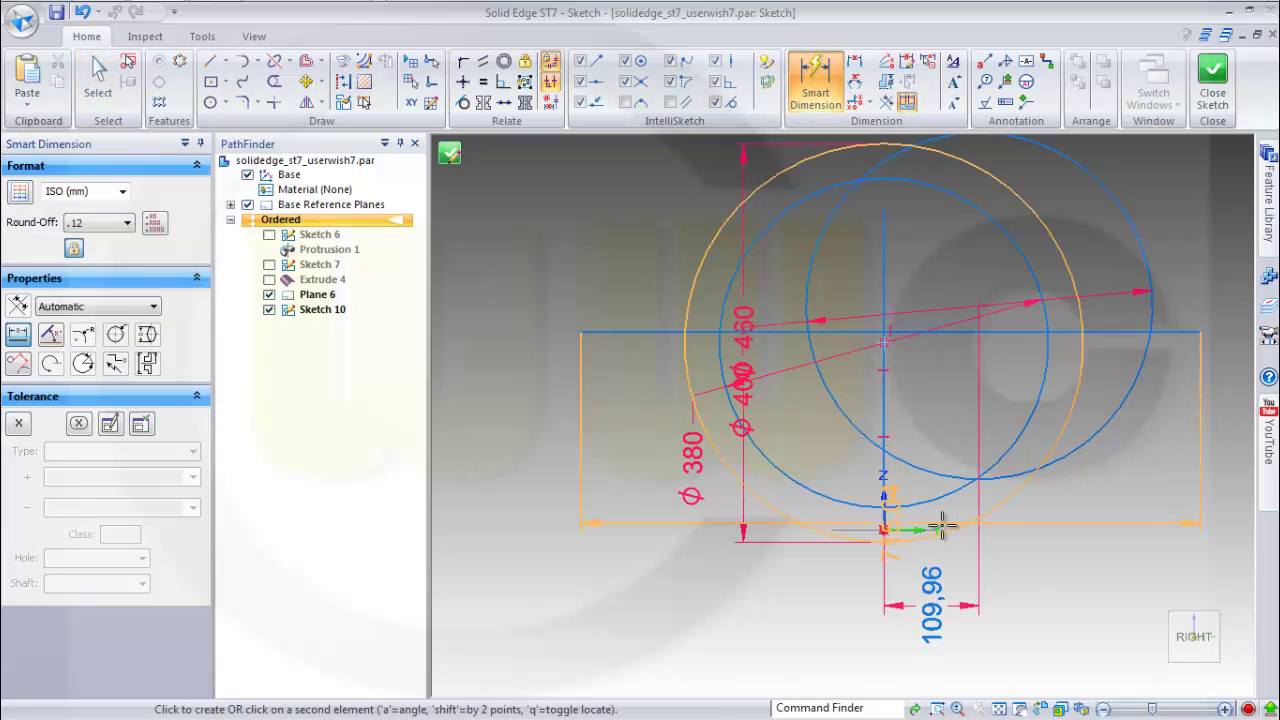
{"action": "left_click", "coordinate": [884, 530]}
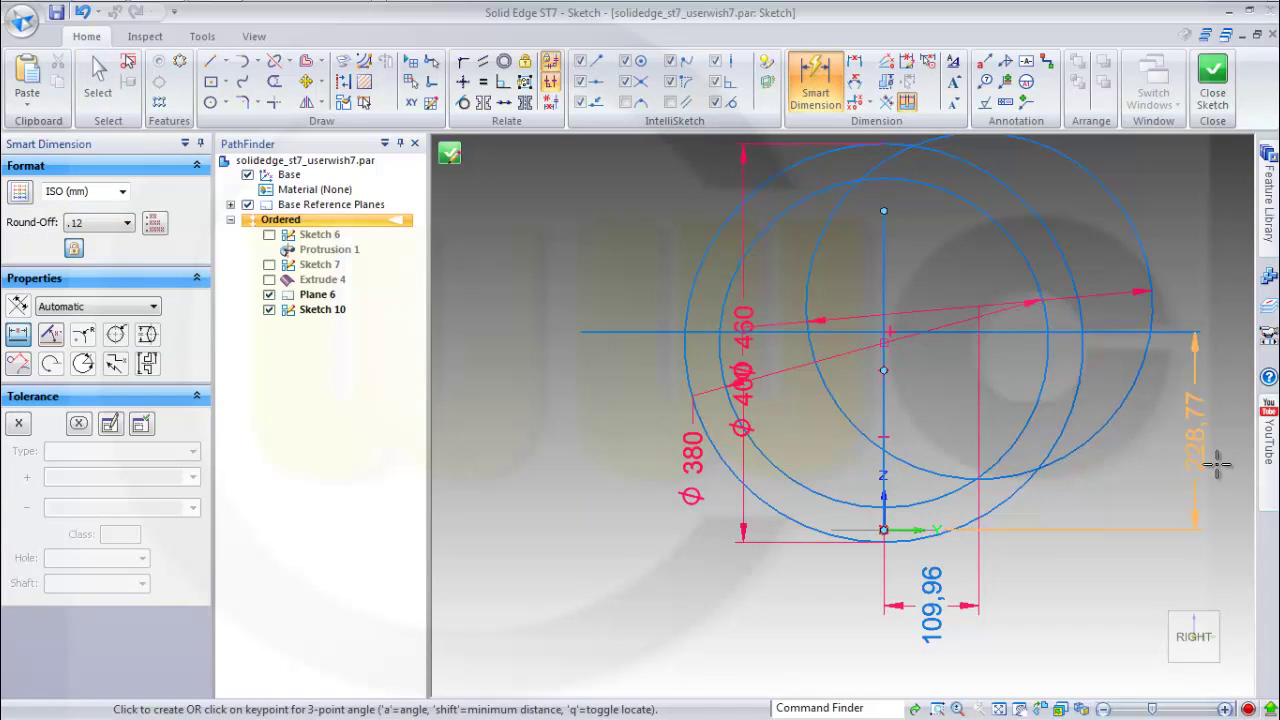
{"action": "left_click", "coordinate": [1217, 463]}
{"action": "type", "text": "190"}
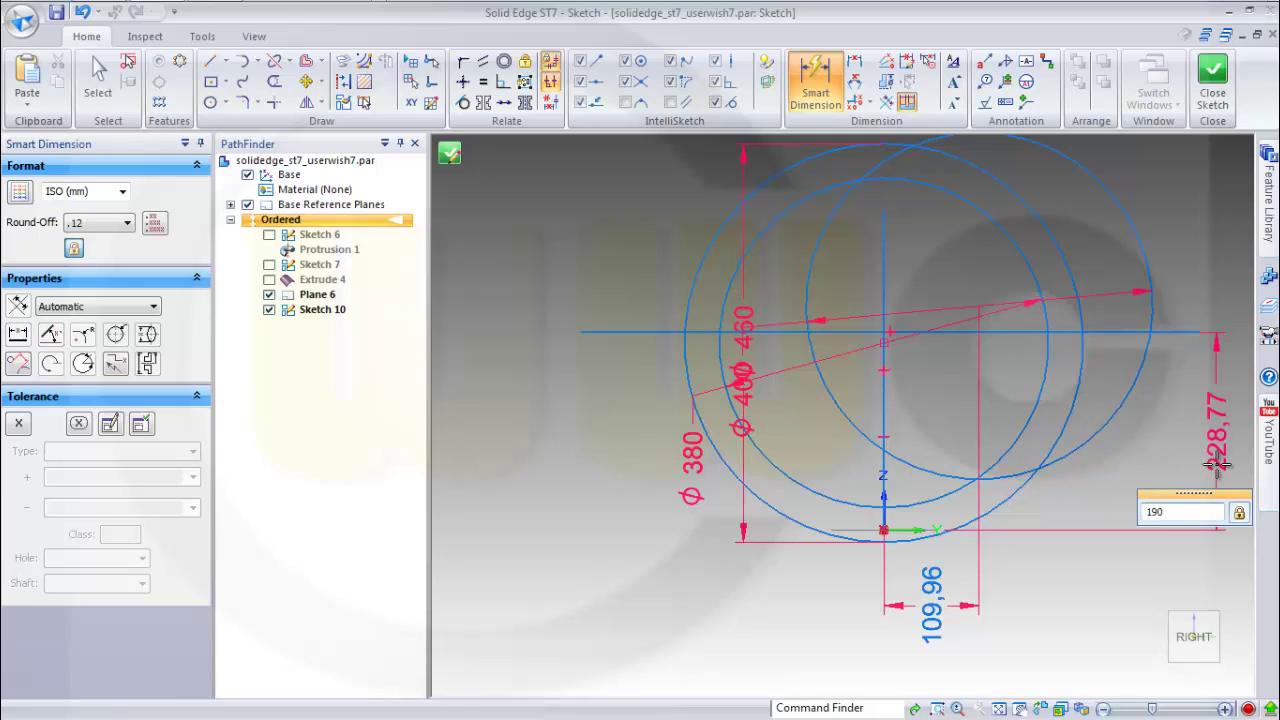
{"action": "key", "text": "Return"}
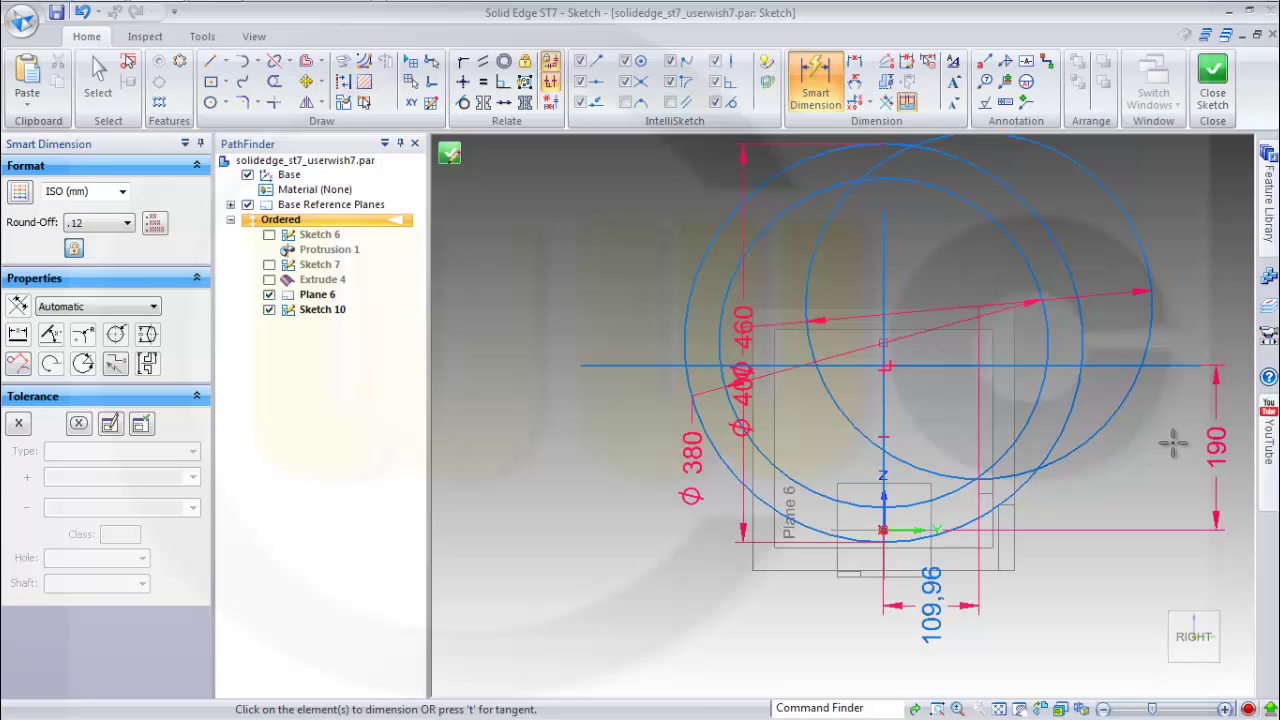
{"action": "key", "text": "Escape"}
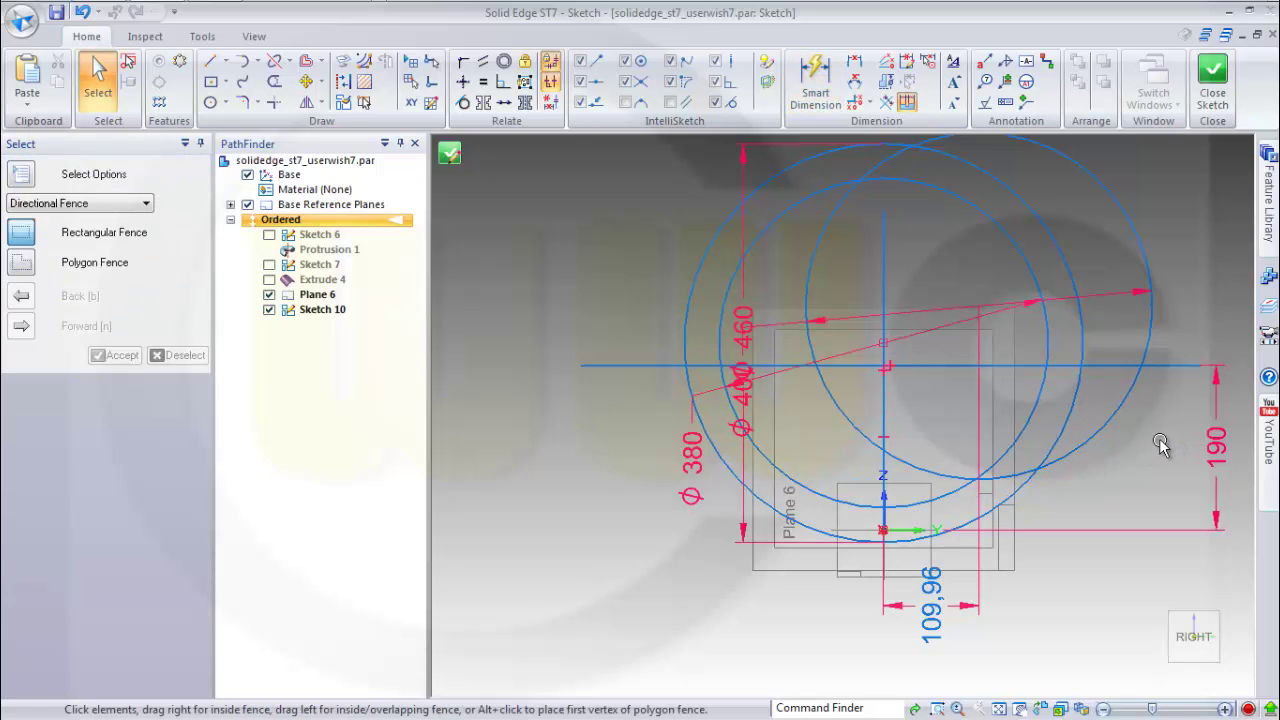
Sketch an open-topped U of three lines across the circles' lower right arcs, about 100 mm wide and 204 mm tall.
{"action": "mouse_move", "coordinate": [1158, 441]}
{"action": "middle_mouse_down", "text": "shift"}
{"action": "mouse_move", "coordinate": [1037, 513]}
{"action": "mouse_move", "coordinate": [1062, 490]}
{"action": "middle_mouse_up", "text": "shift"}
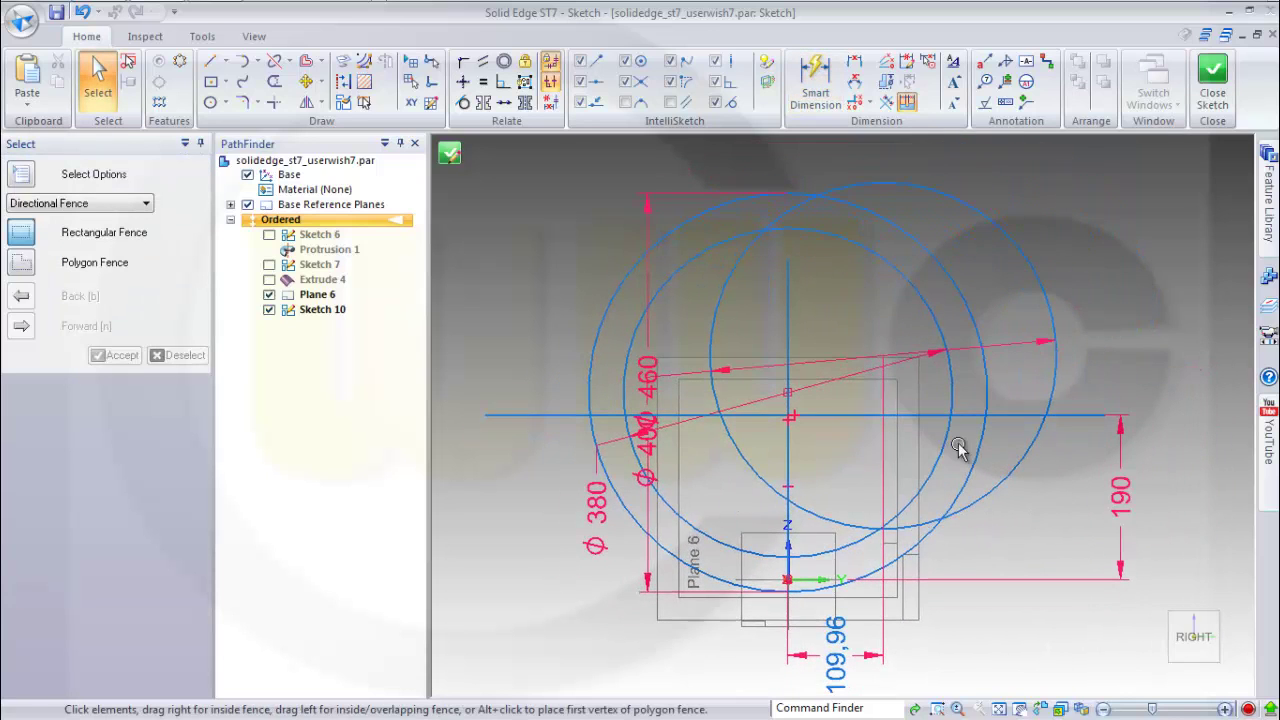
{"action": "left_click", "coordinate": [209, 66]}
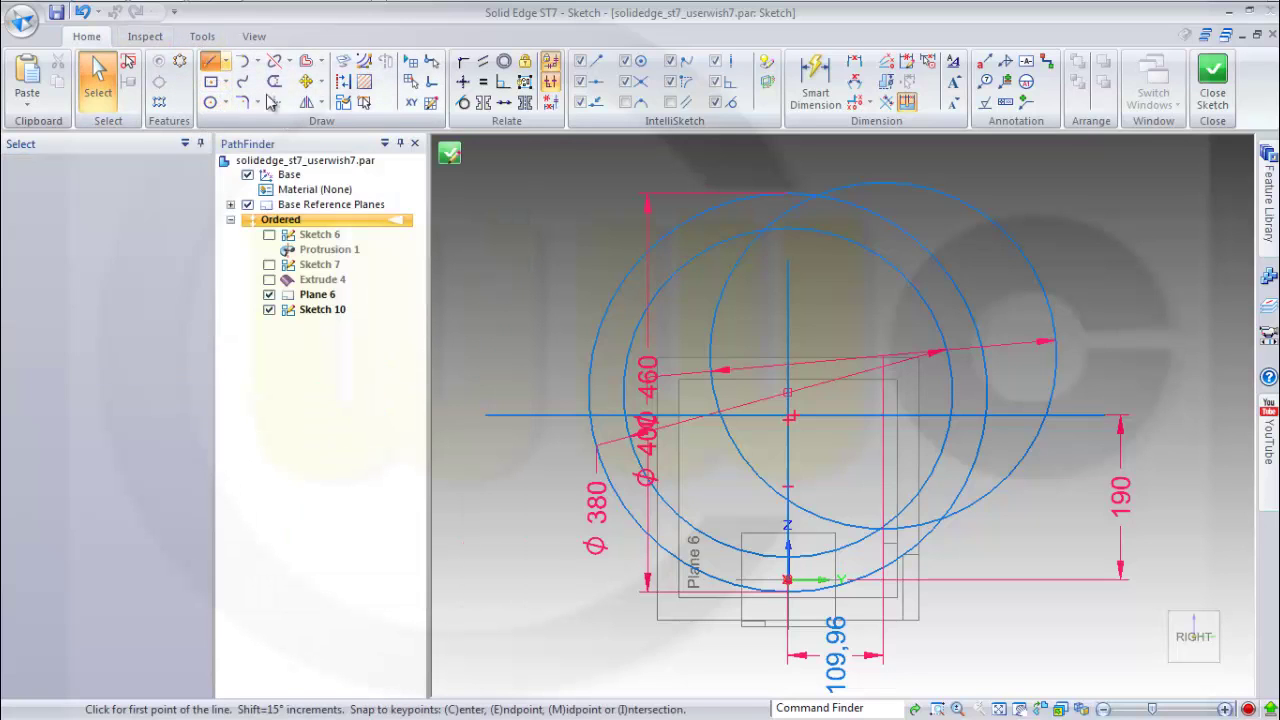
{"action": "left_click", "coordinate": [858, 459]}
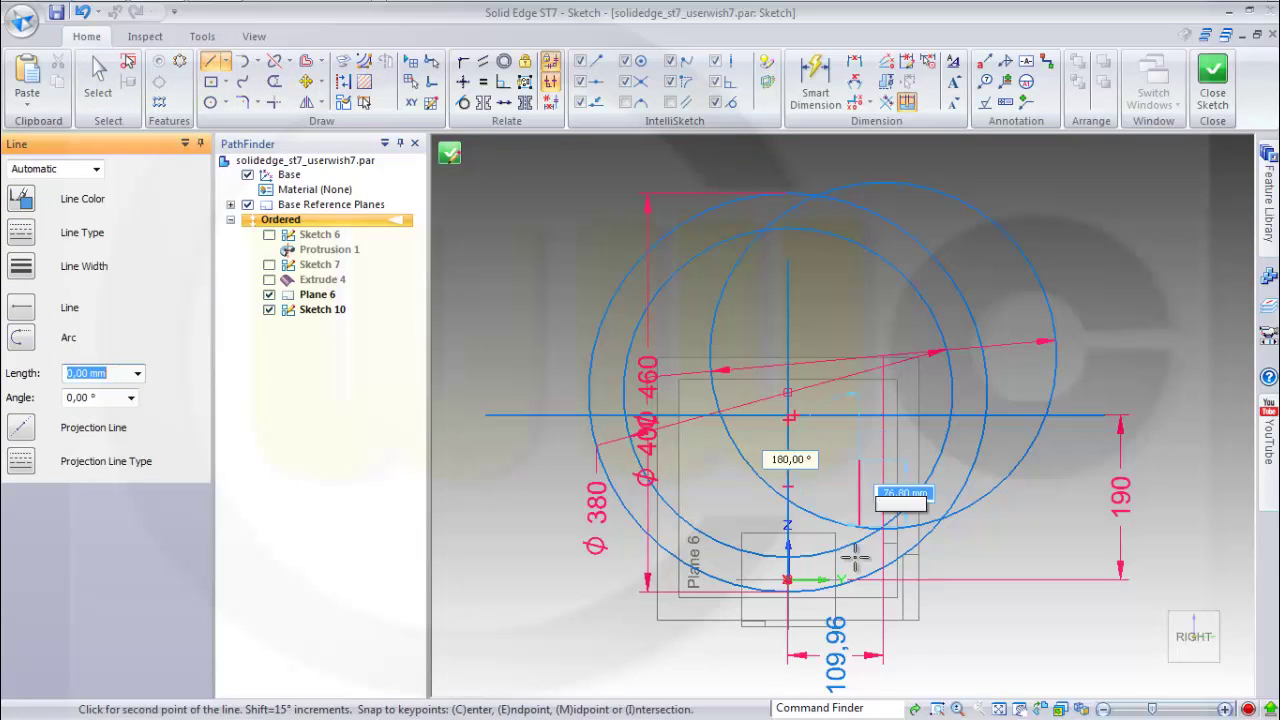
{"action": "left_click", "coordinate": [860, 635]}
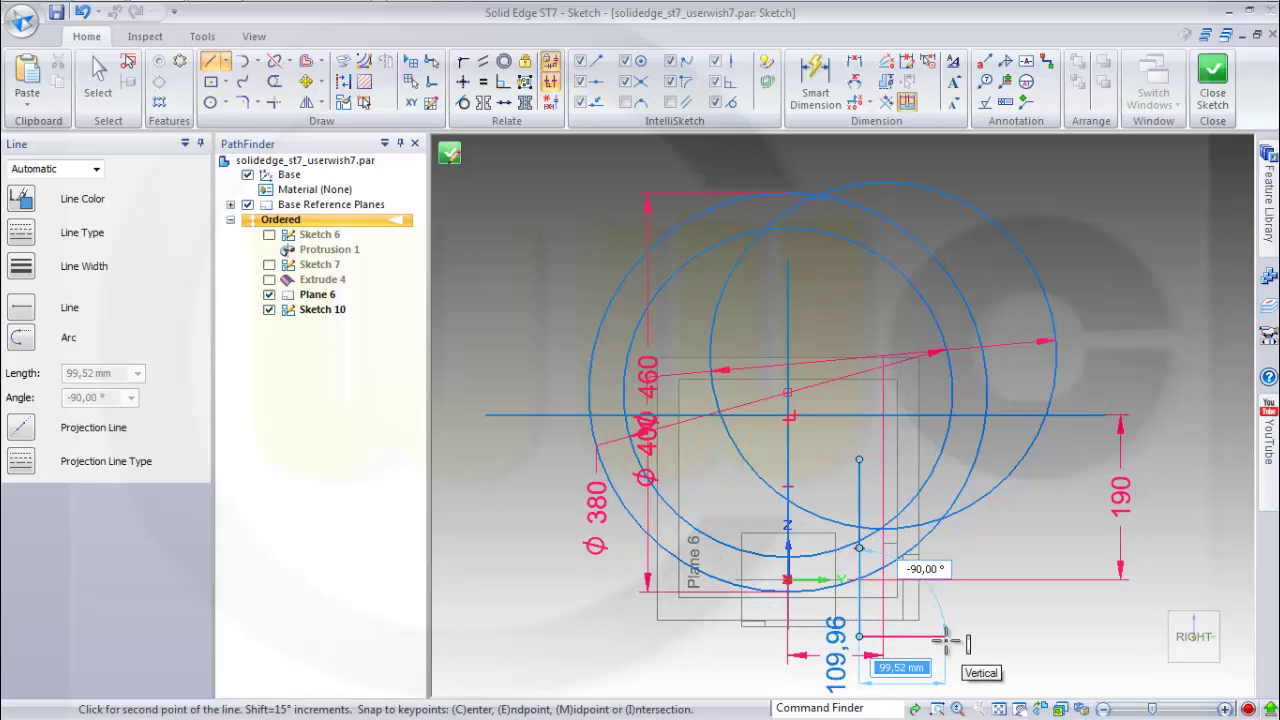
{"action": "left_click", "coordinate": [945, 637]}
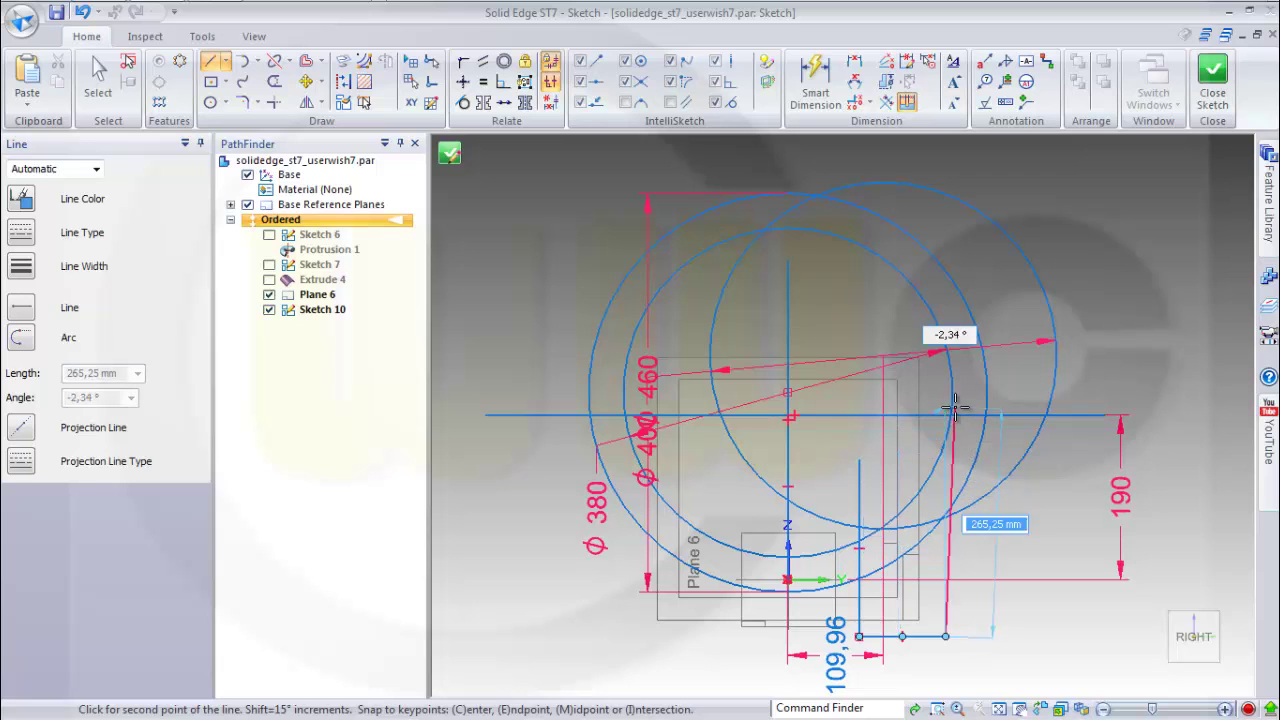
{"action": "left_click", "coordinate": [952, 465]}
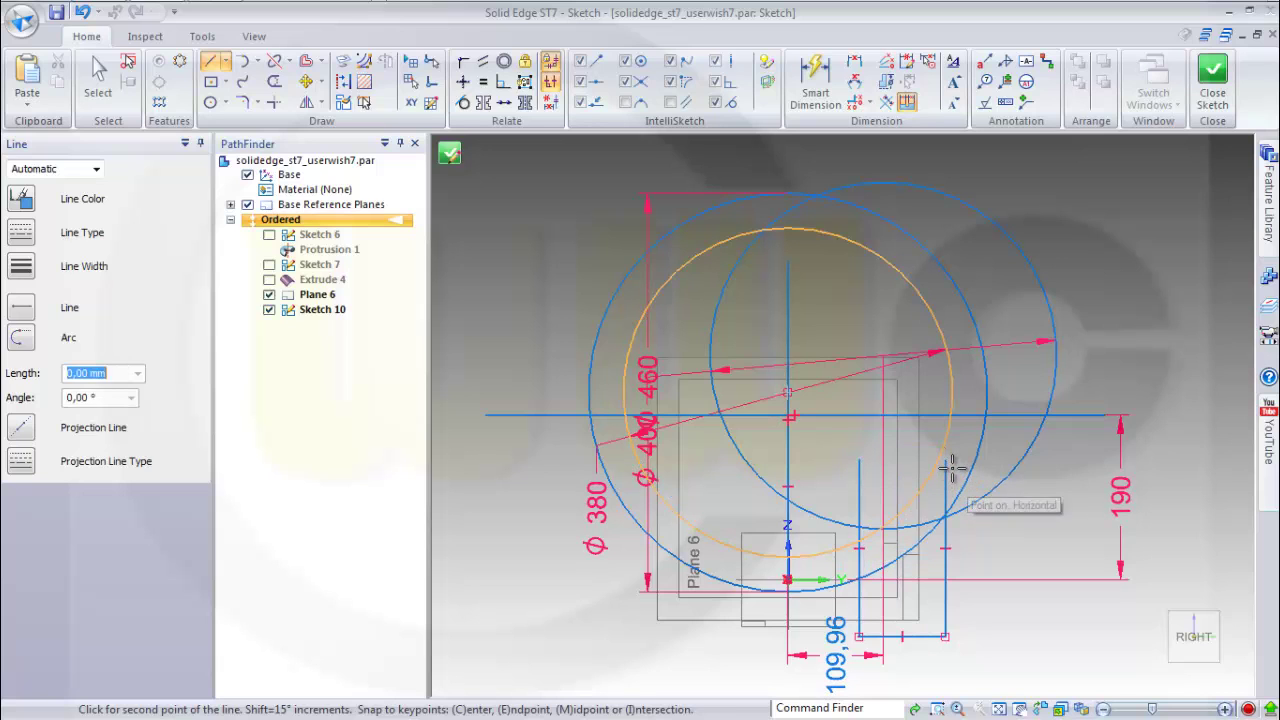
{"action": "key", "text": "Escape"}
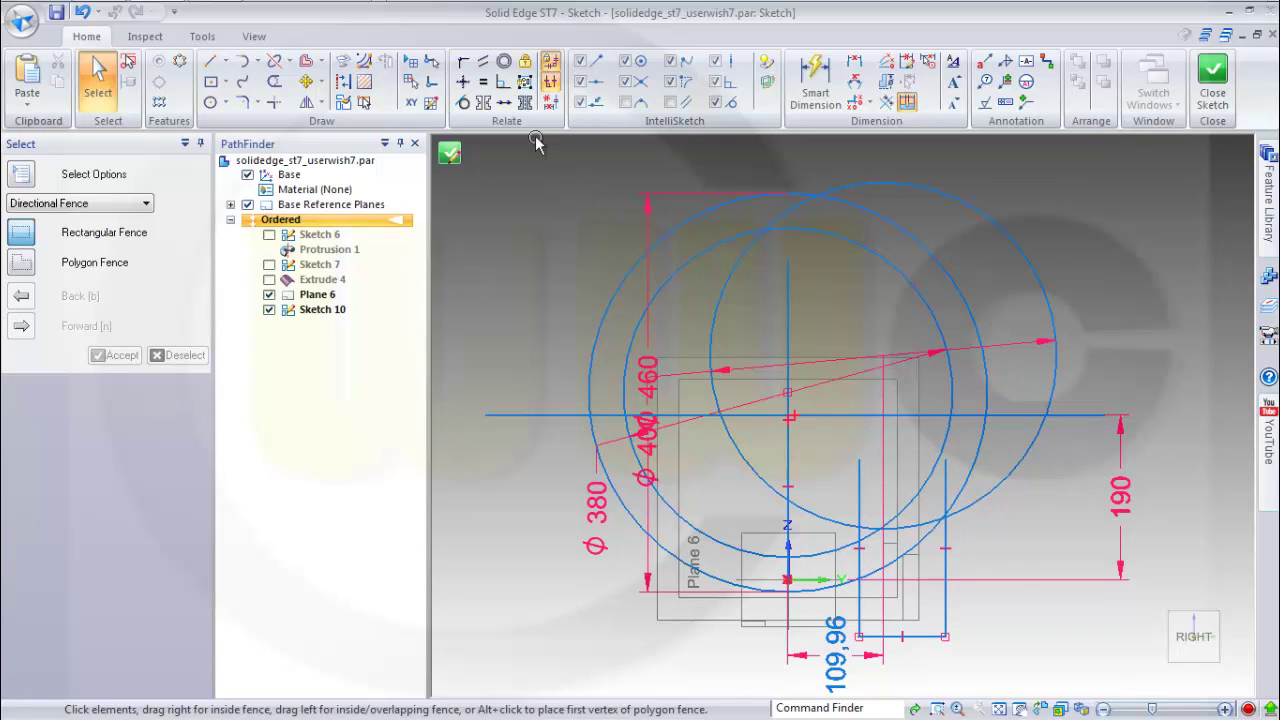
Dimension the width of the U-shaped profile as 40 mm.
{"action": "left_click", "coordinate": [815, 80]}
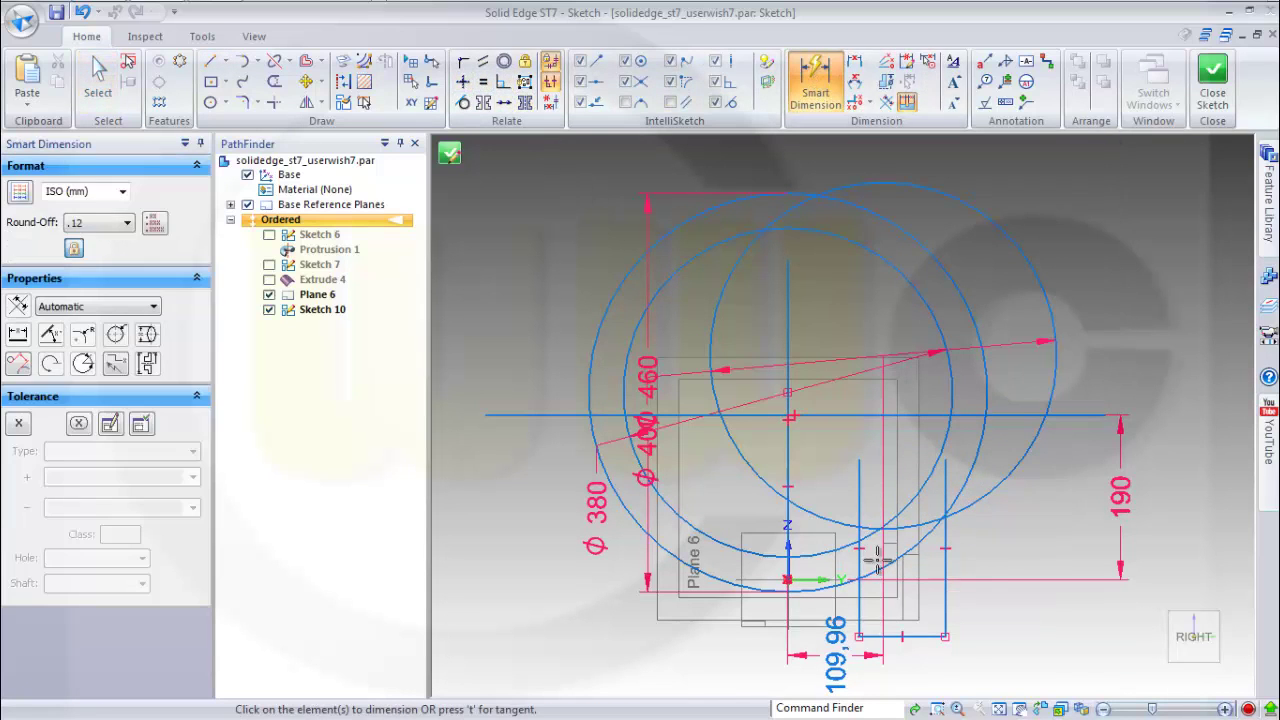
{"action": "left_click", "coordinate": [930, 497]}
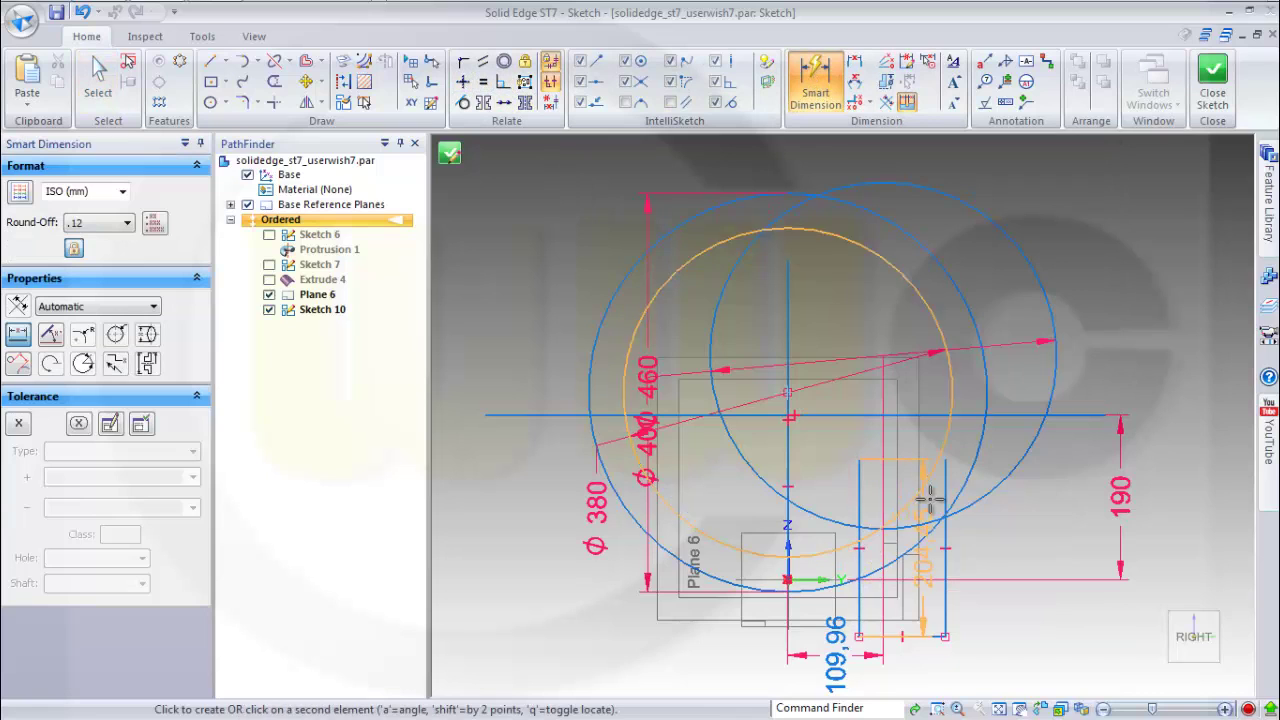
{"action": "left_click", "coordinate": [906, 660]}
{"action": "type", "text": "4"}
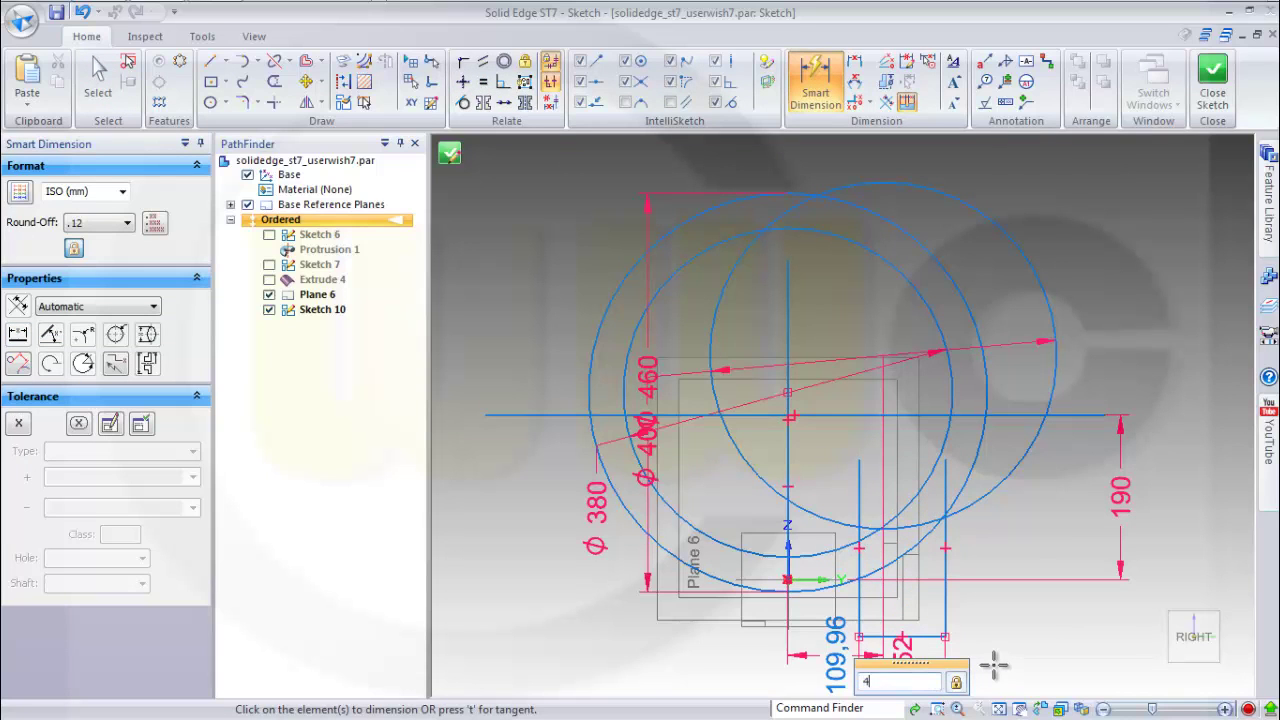
{"action": "type", "text": "0"}
{"action": "key", "text": "Return"}
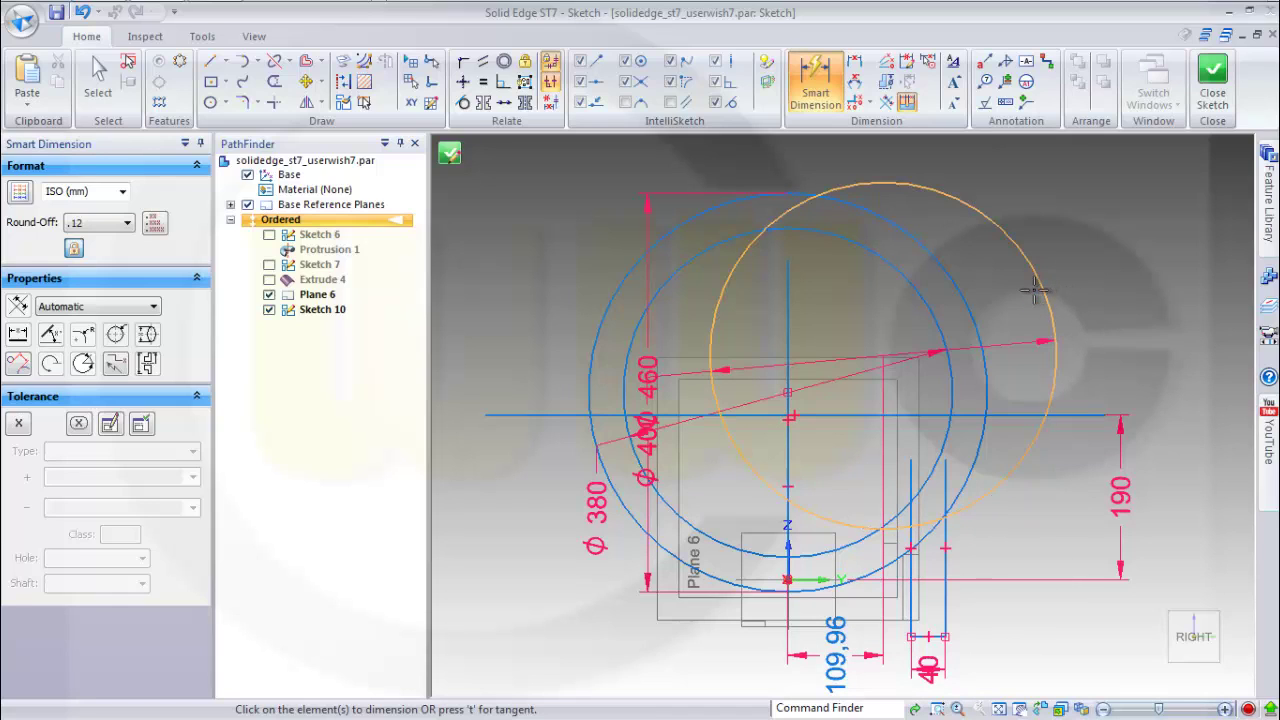
Dimension the horizontal distance from the U profile's right leg to the 400 mm circle's centre as 20 mm.
{"action": "left_click", "coordinate": [944, 483]}
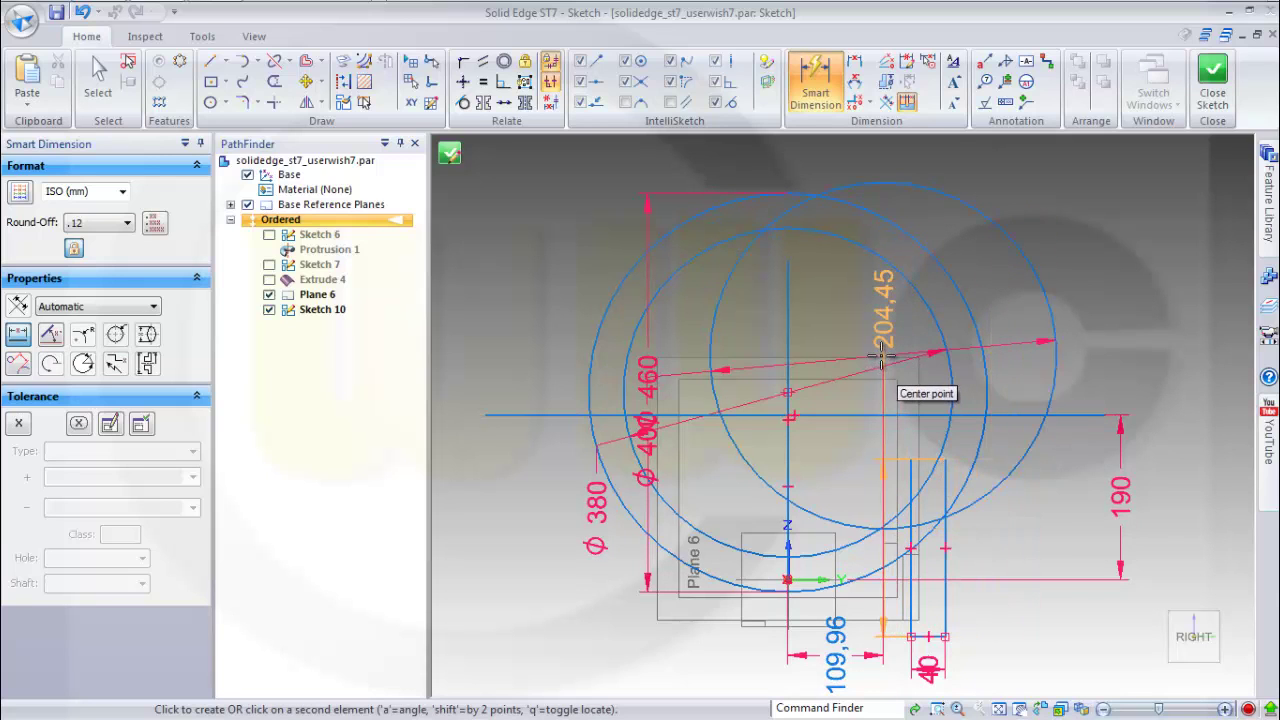
{"action": "left_click", "coordinate": [883, 357]}
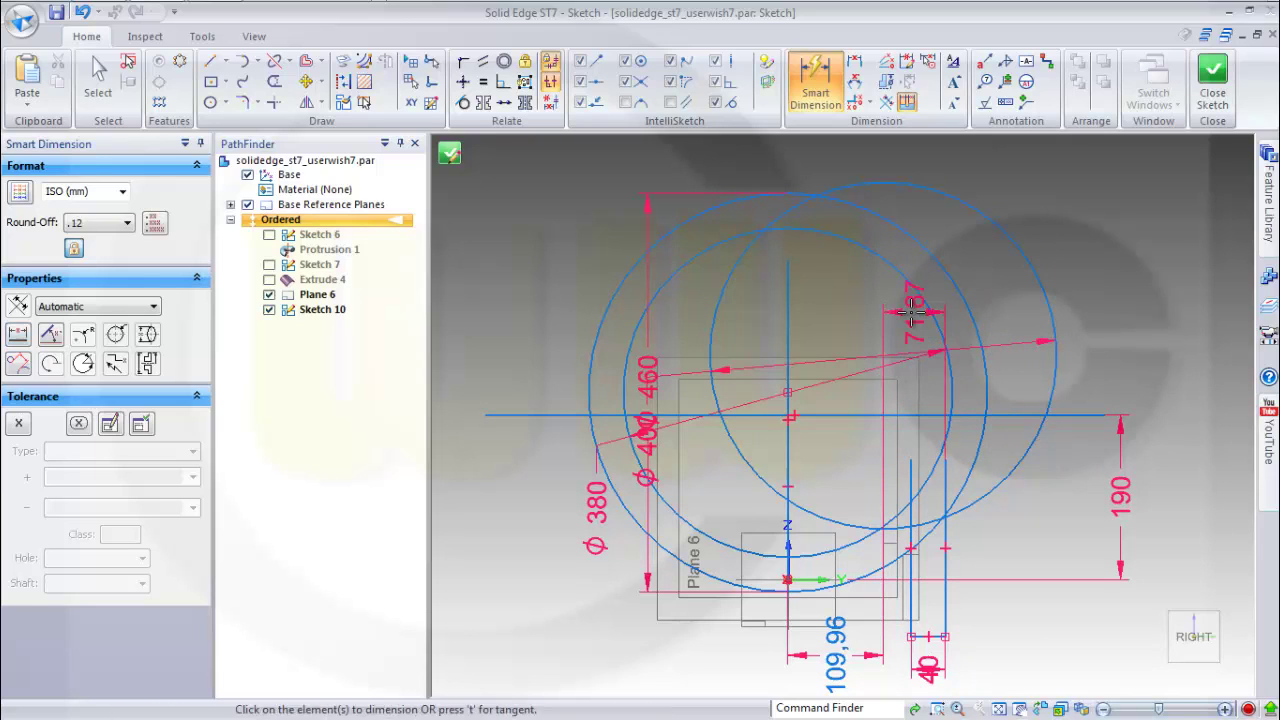
{"action": "left_click", "coordinate": [912, 313]}
{"action": "type", "text": "20"}
{"action": "key", "text": "Return"}
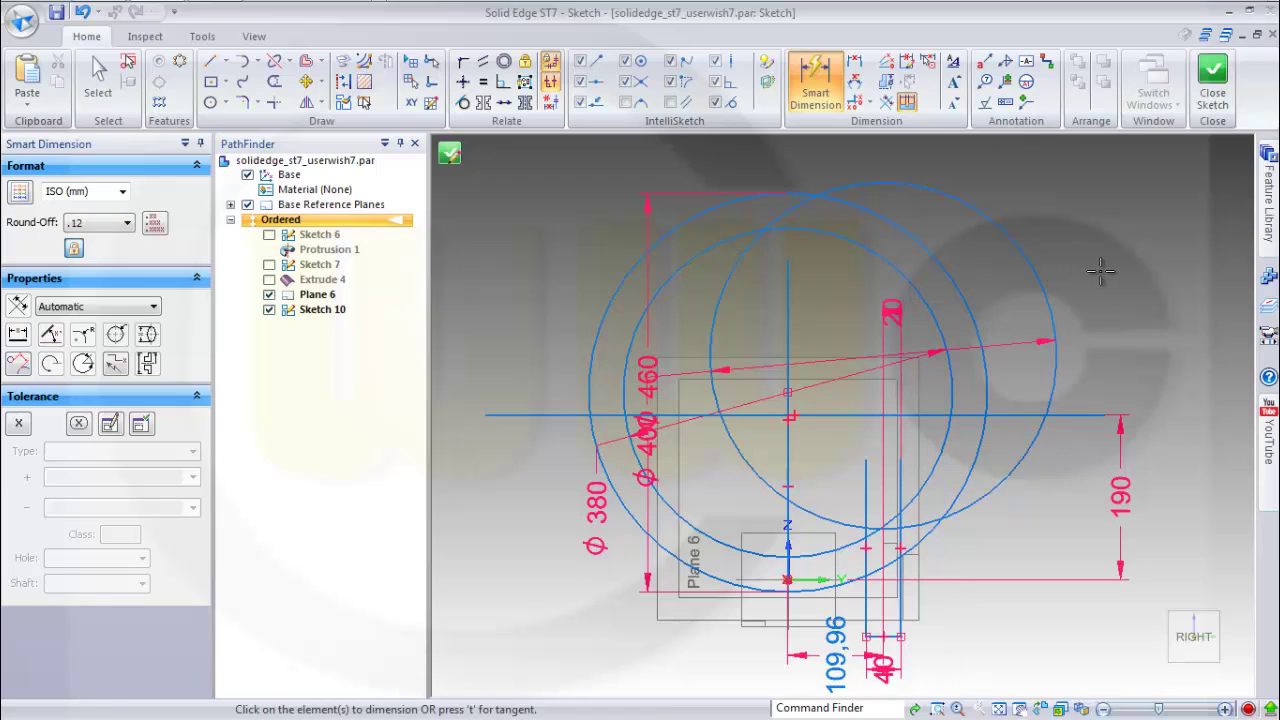
{"action": "key", "text": "Escape"}
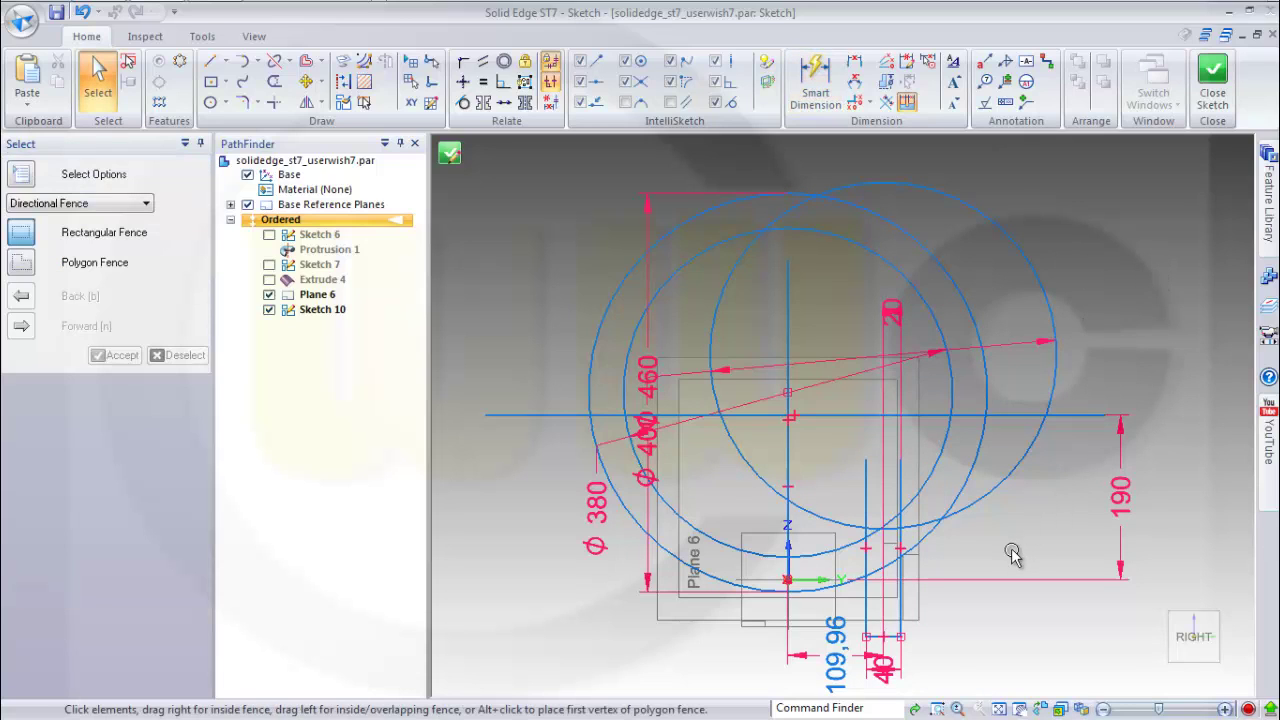
{"action": "middle_click_drag", "start_coordinate": [1012, 556], "coordinate": [963, 457]}
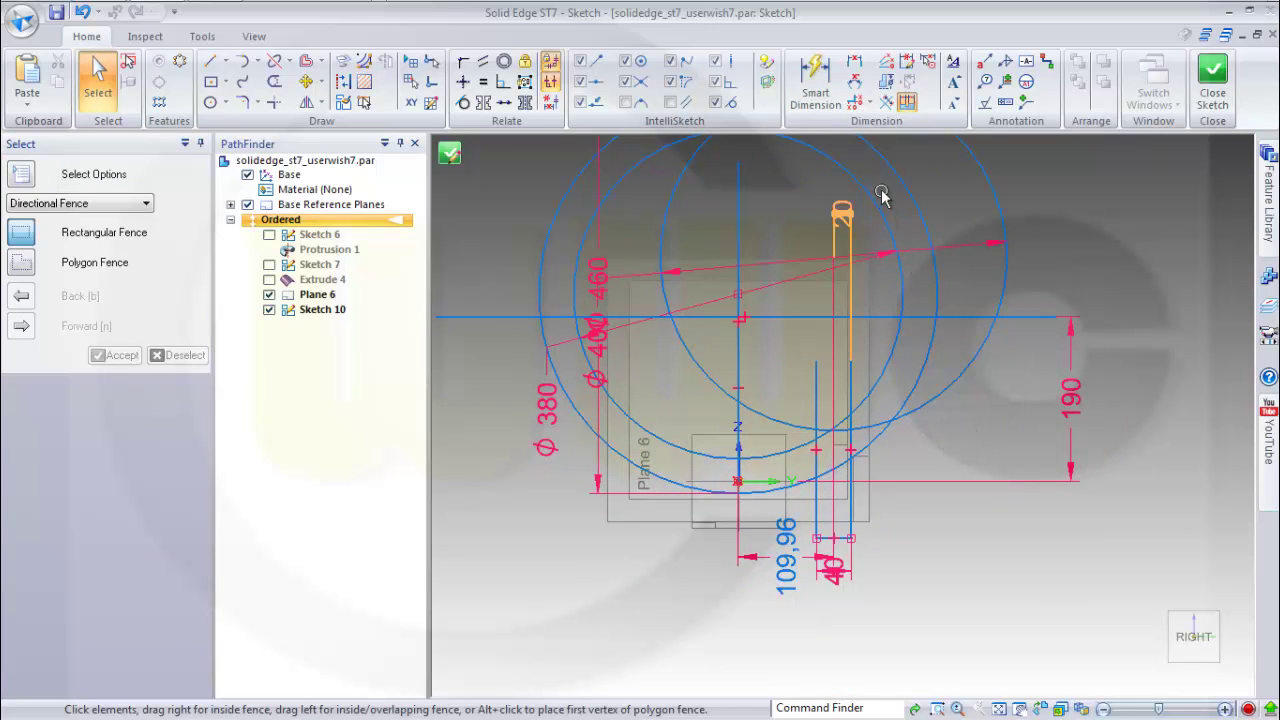
Move the concentric 380 and 460 mm circles and the 400 mm circle upward in the sketch.
{"action": "left_click_drag", "start_coordinate": [897, 177], "coordinate": [894, 146]}
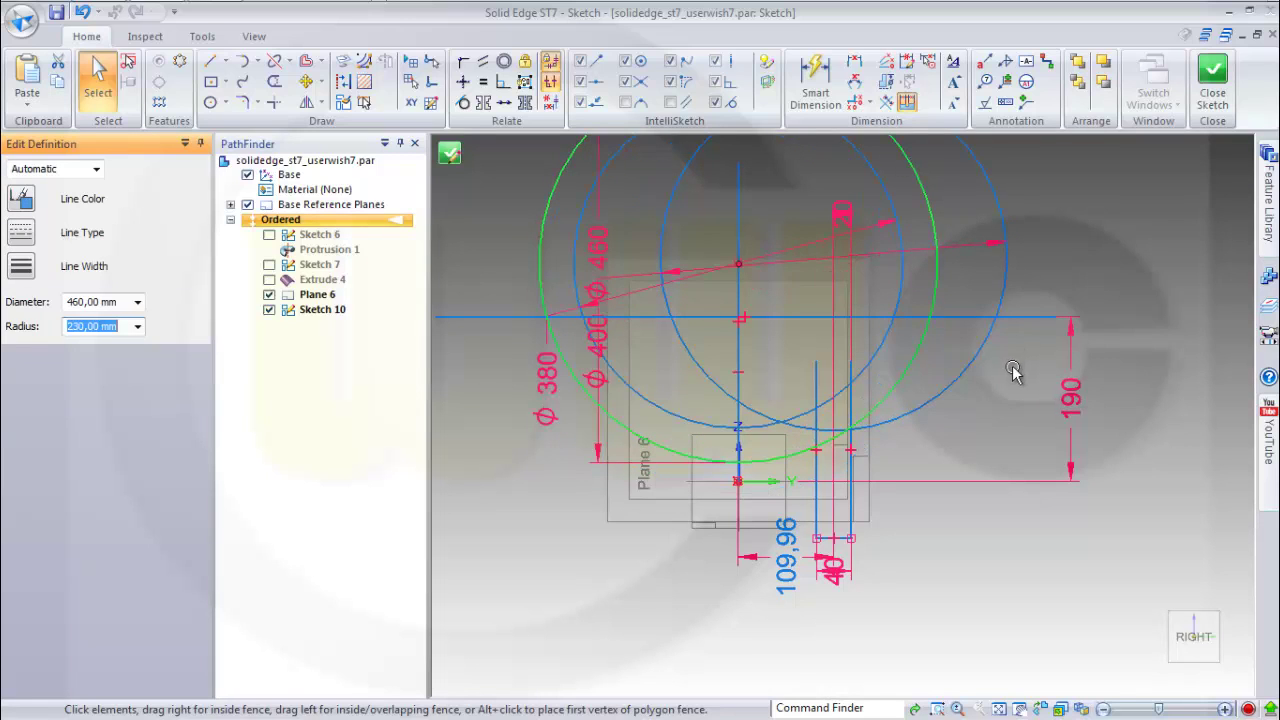
{"action": "left_click_drag", "start_coordinate": [1006, 280], "coordinate": [1014, 229]}
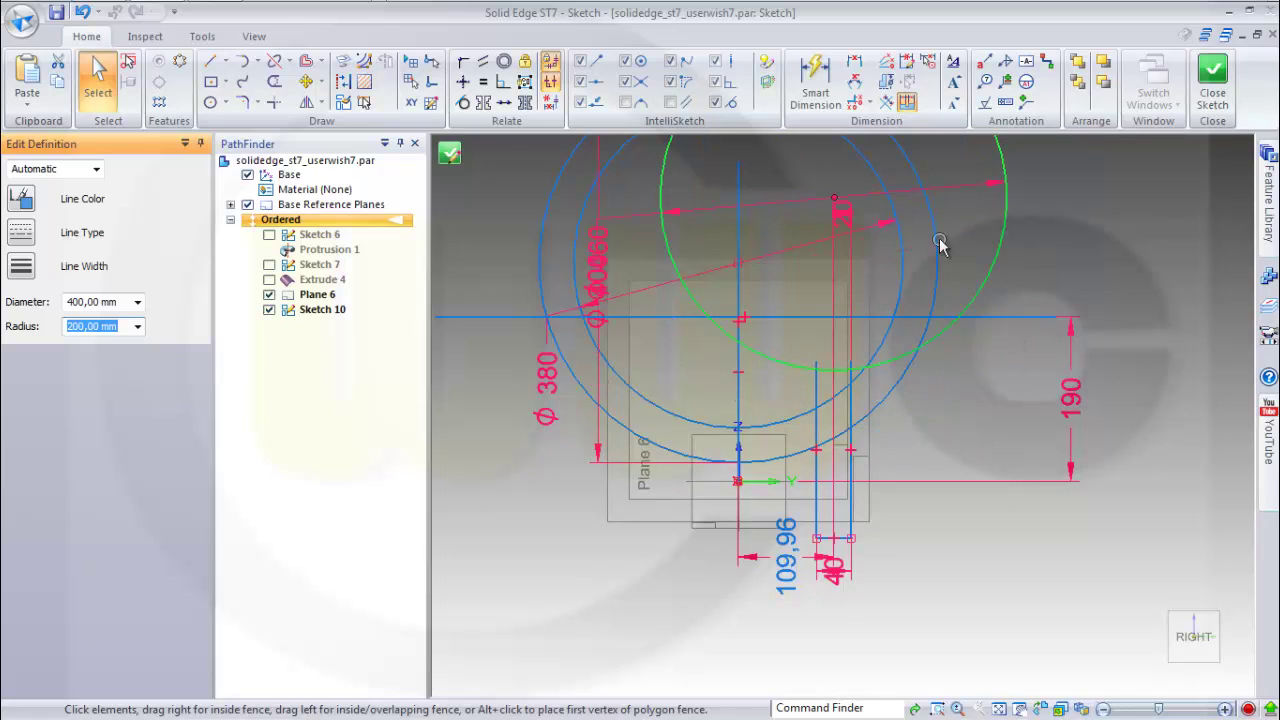
Trim the left side of the 460 mm circle and extend its remaining lower arc back to the vertical line.
{"action": "left_click", "coordinate": [274, 82]}
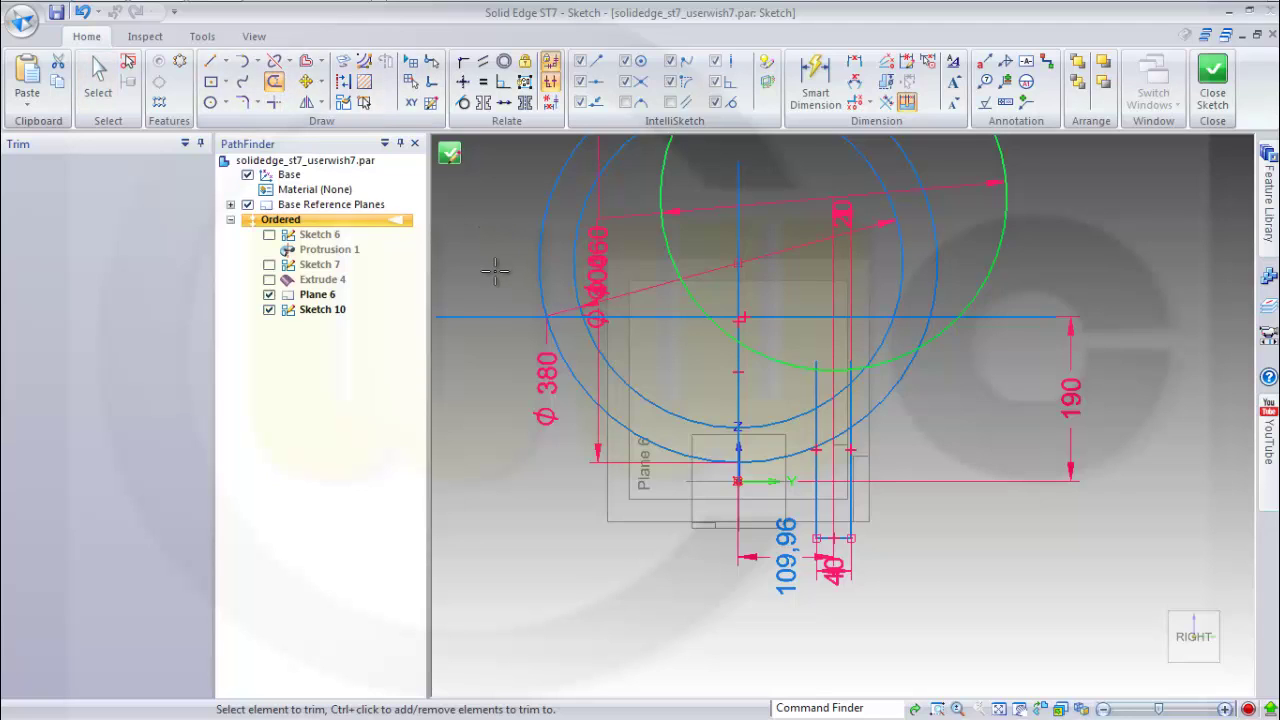
{"action": "left_click_drag", "start_coordinate": [510, 243], "coordinate": [552, 242]}
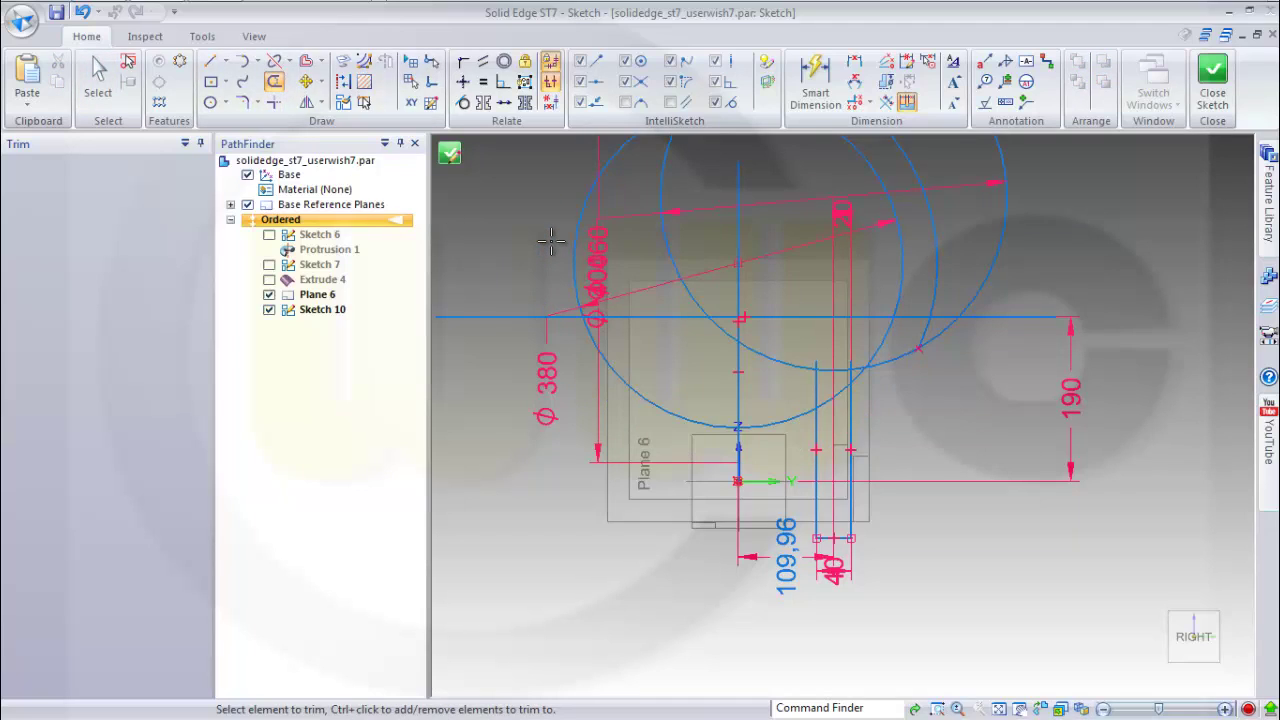
{"action": "key", "text": "Escape"}
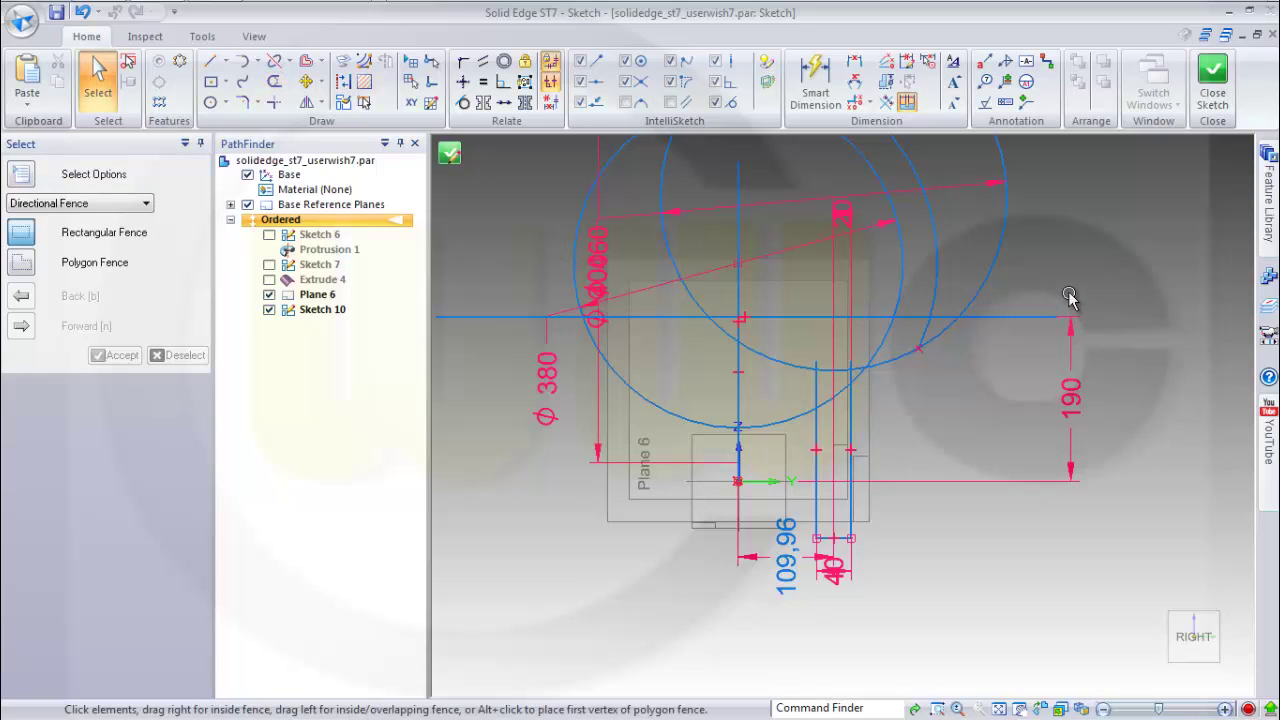
{"action": "left_click", "coordinate": [288, 62]}
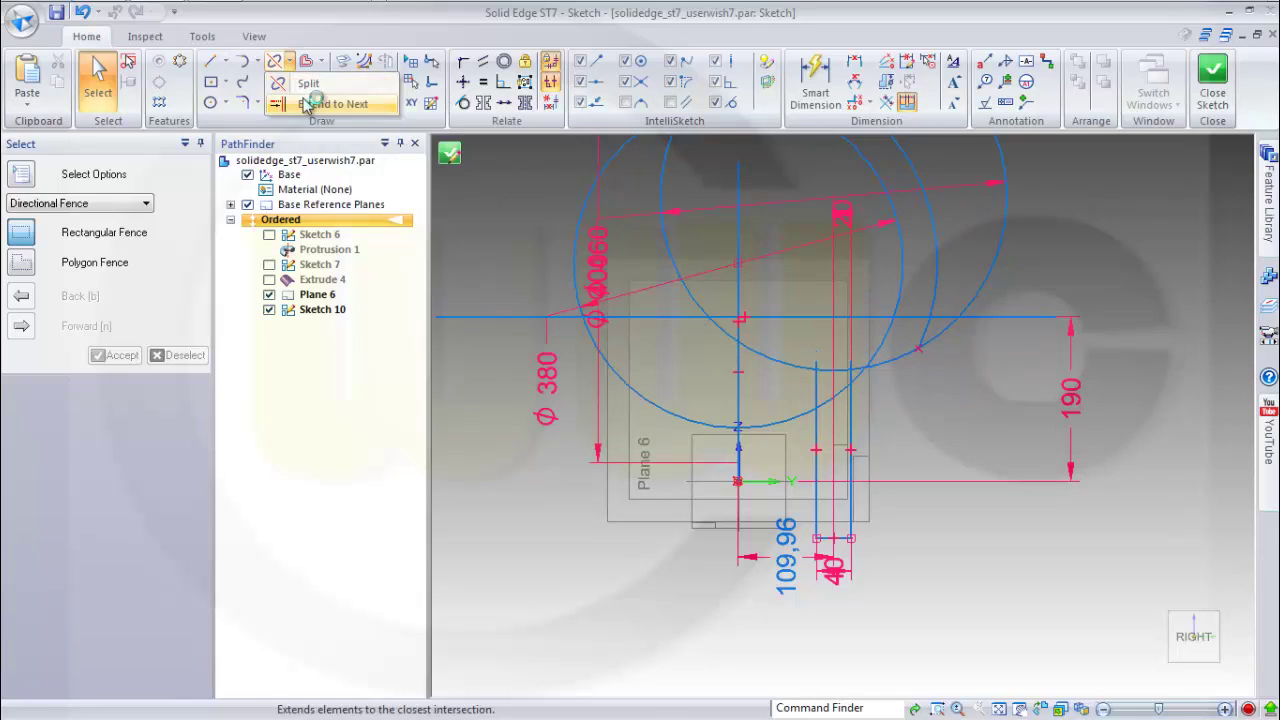
{"action": "left_click", "coordinate": [300, 103]}
{"action": "left_click", "coordinate": [940, 297]}
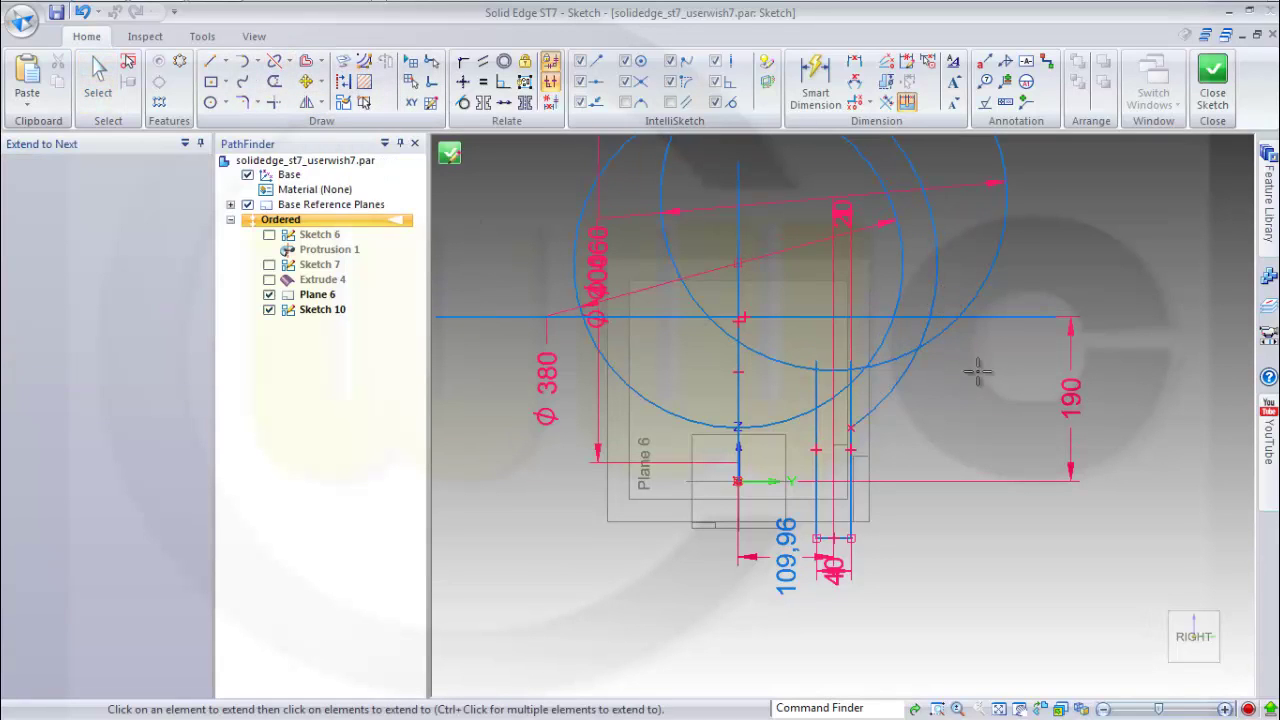
{"action": "left_click", "coordinate": [889, 398]}
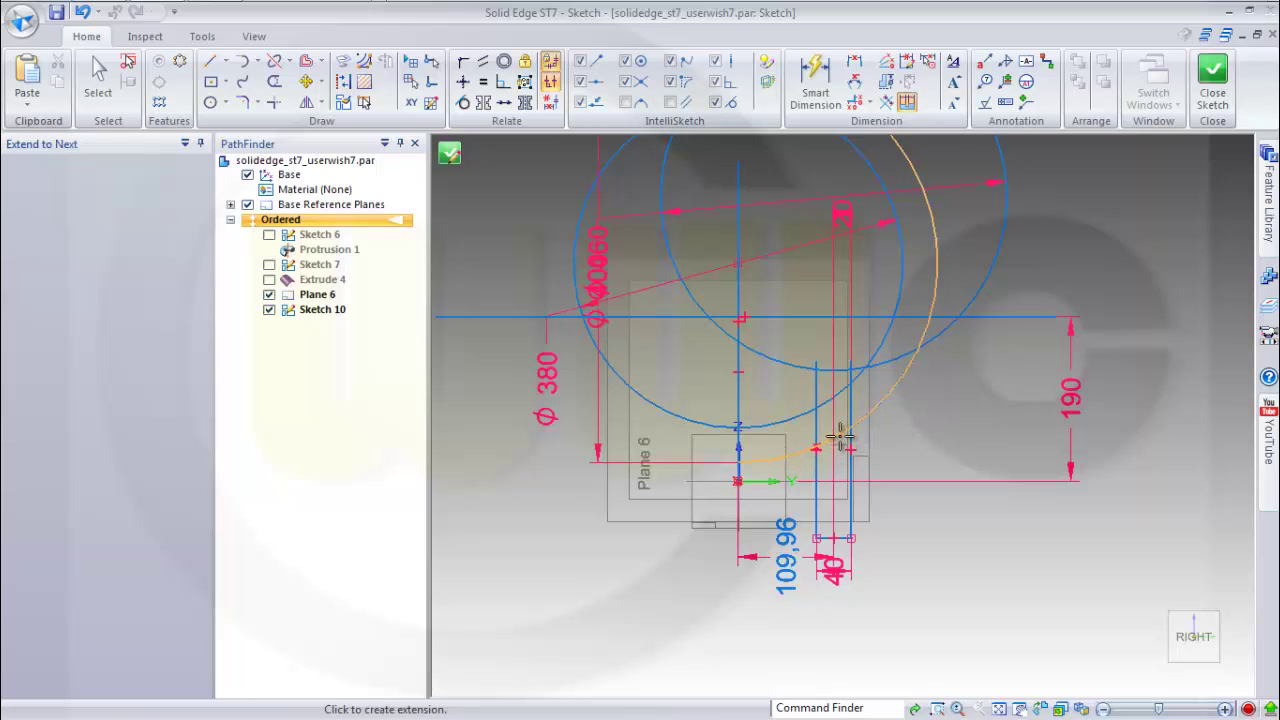
{"action": "key", "text": "Escape"}
Trim away the parts of the 380, 400 and 460 mm circles and the vertical line above the horizontal line.
{"action": "scroll", "coordinate": [1016, 418], "scroll_direction": "down", "scroll_amount": 1}
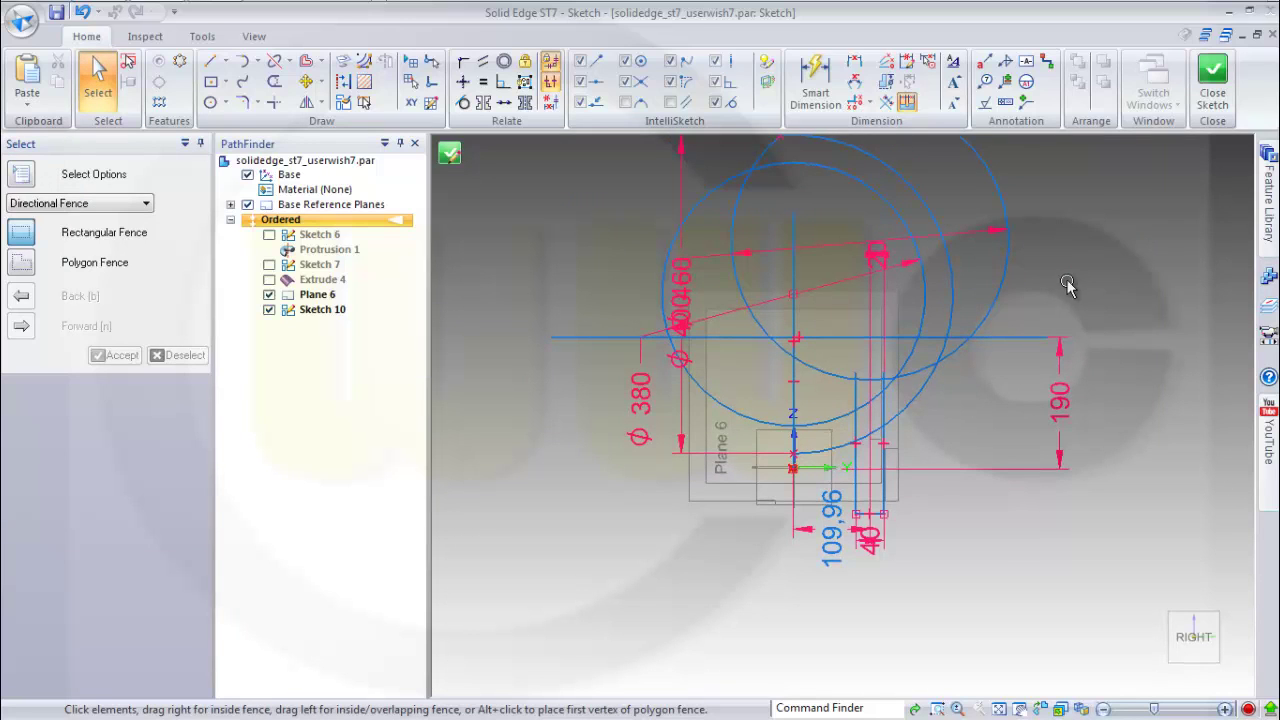
{"action": "left_click", "coordinate": [274, 83]}
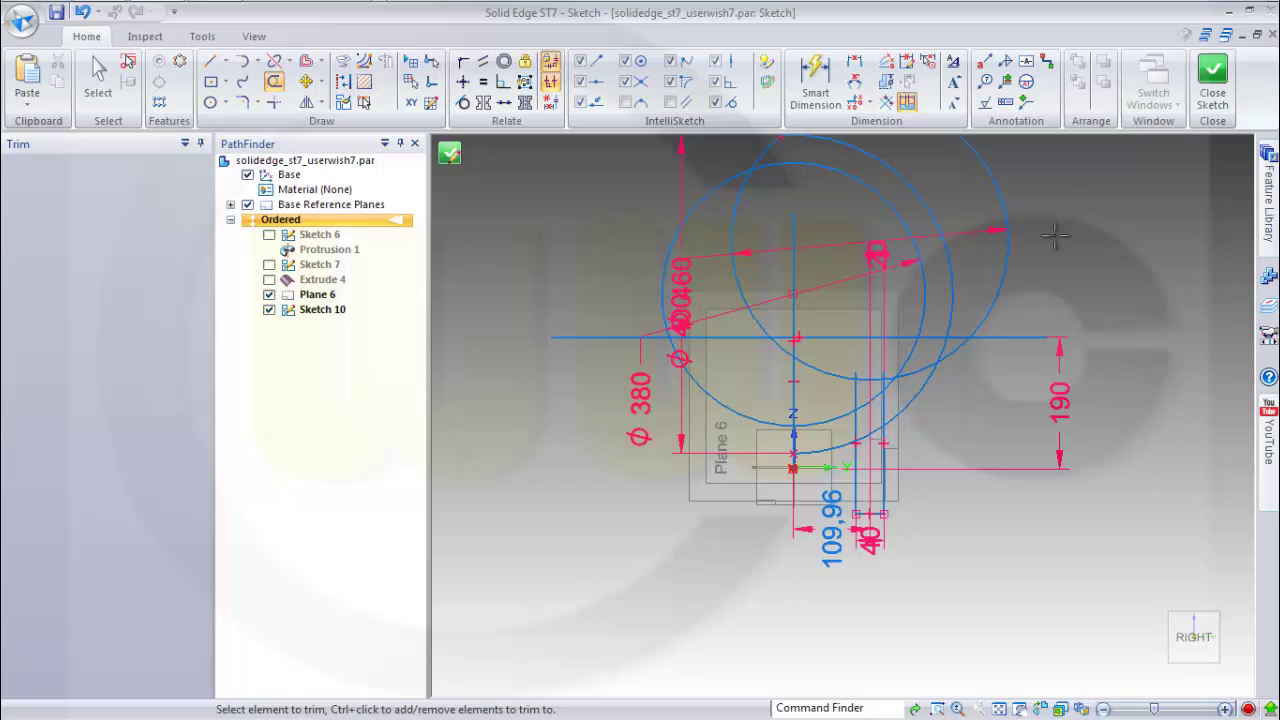
{"action": "left_click_drag", "start_coordinate": [955, 177], "coordinate": [1018, 177]}
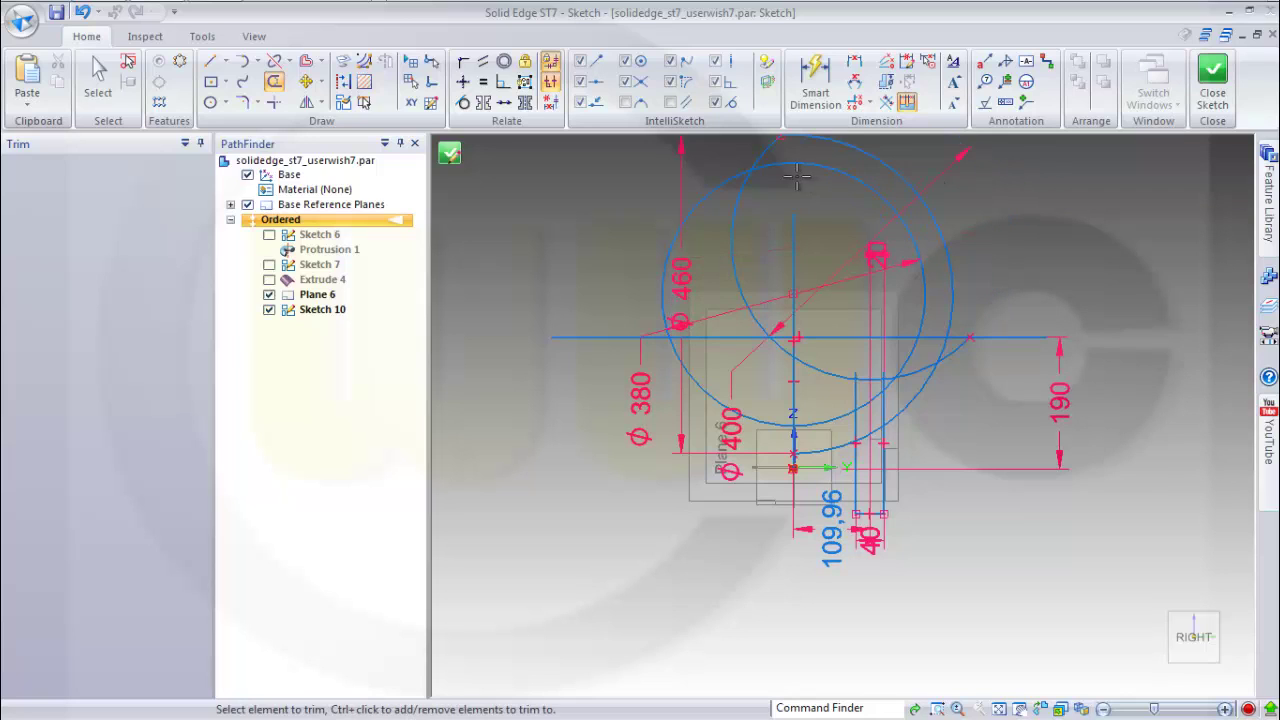
{"action": "middle_click_drag", "start_coordinate": [1019, 280], "coordinate": [998, 356], "text": "shift"}
{"action": "left_click_drag", "start_coordinate": [804, 226], "coordinate": [804, 226]}
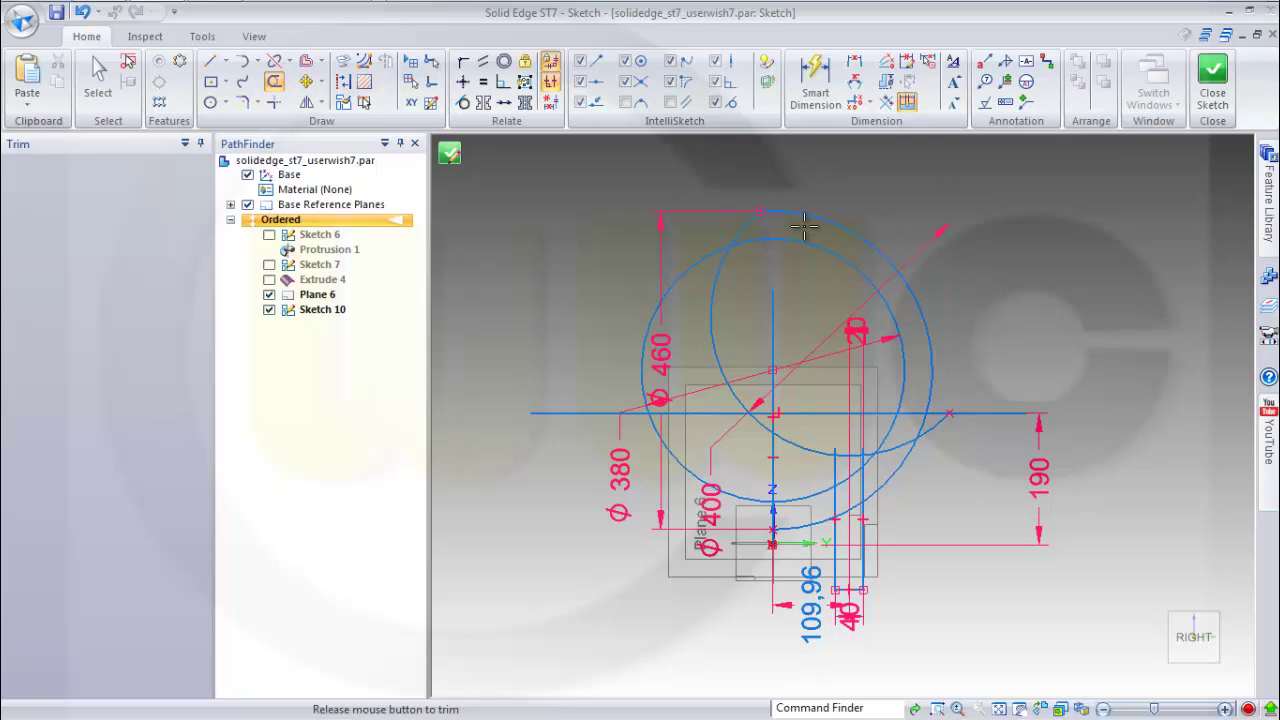
{"action": "left_click_drag", "start_coordinate": [886, 214], "coordinate": [889, 218]}
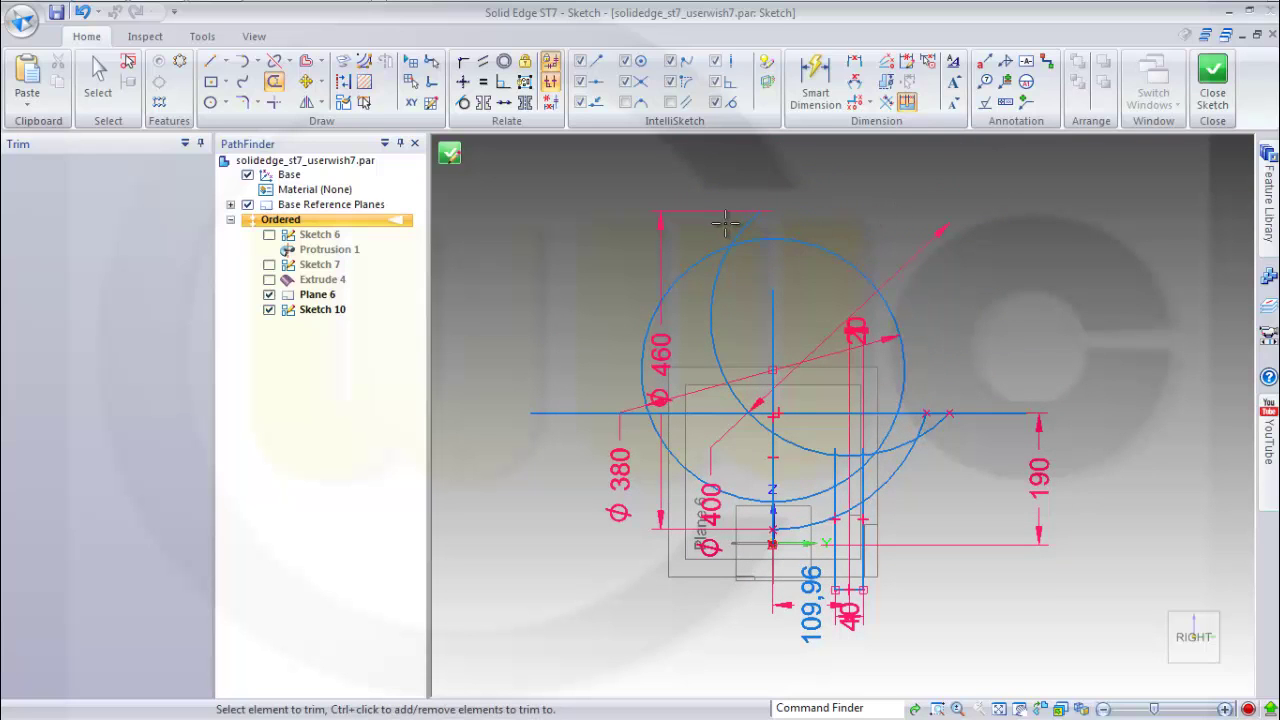
{"action": "left_click_drag", "start_coordinate": [726, 225], "coordinate": [806, 226]}
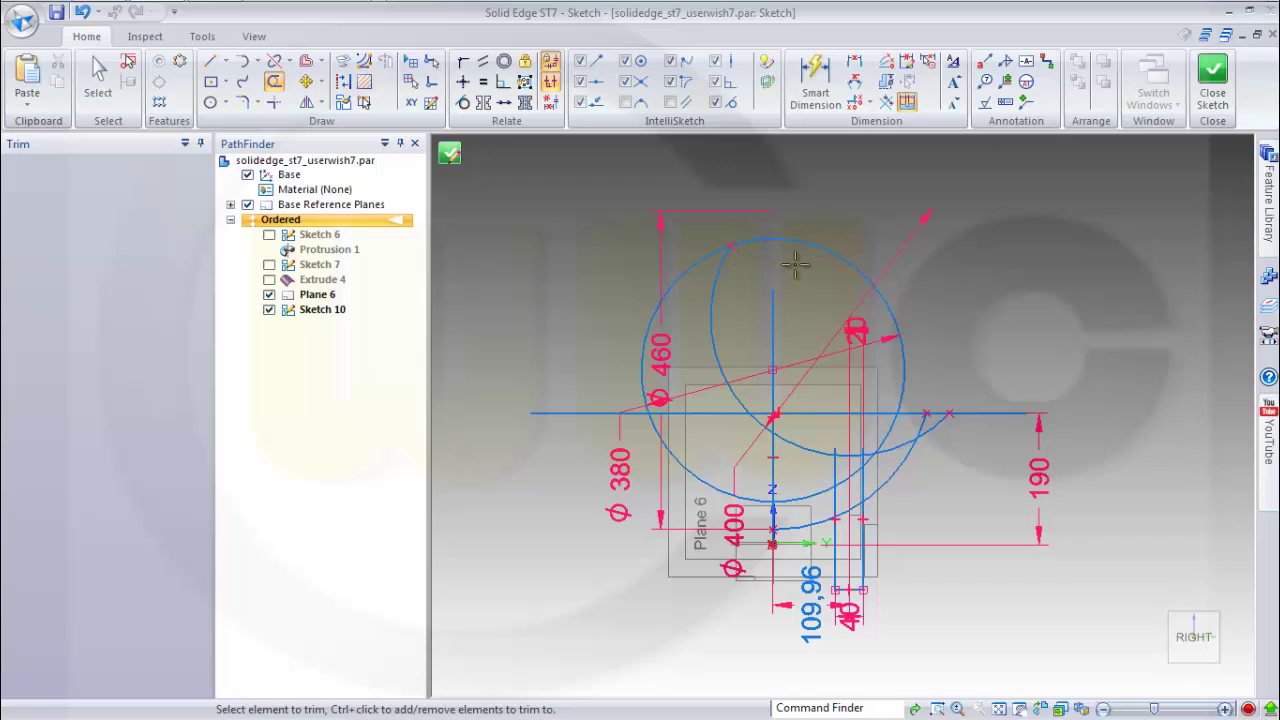
{"action": "left_click_drag", "start_coordinate": [795, 263], "coordinate": [848, 256]}
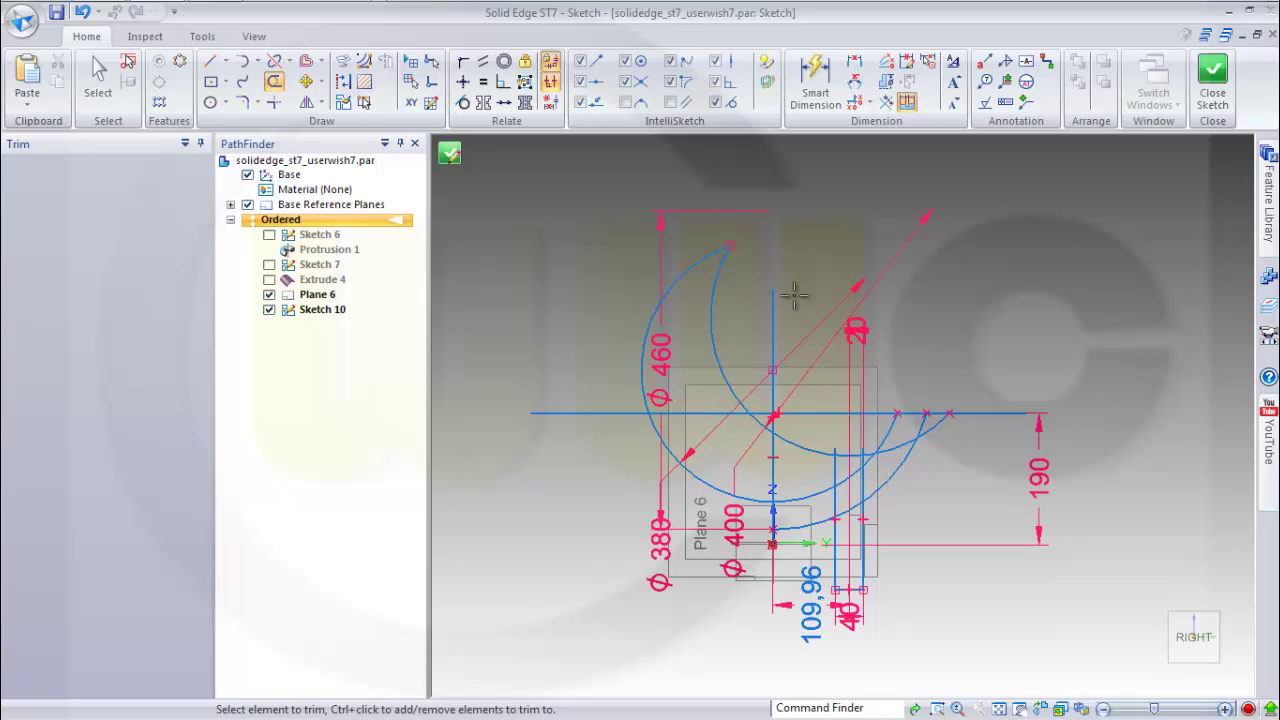
{"action": "left_click_drag", "start_coordinate": [790, 302], "coordinate": [792, 308]}
{"action": "left_click_drag", "start_coordinate": [665, 303], "coordinate": [600, 297]}
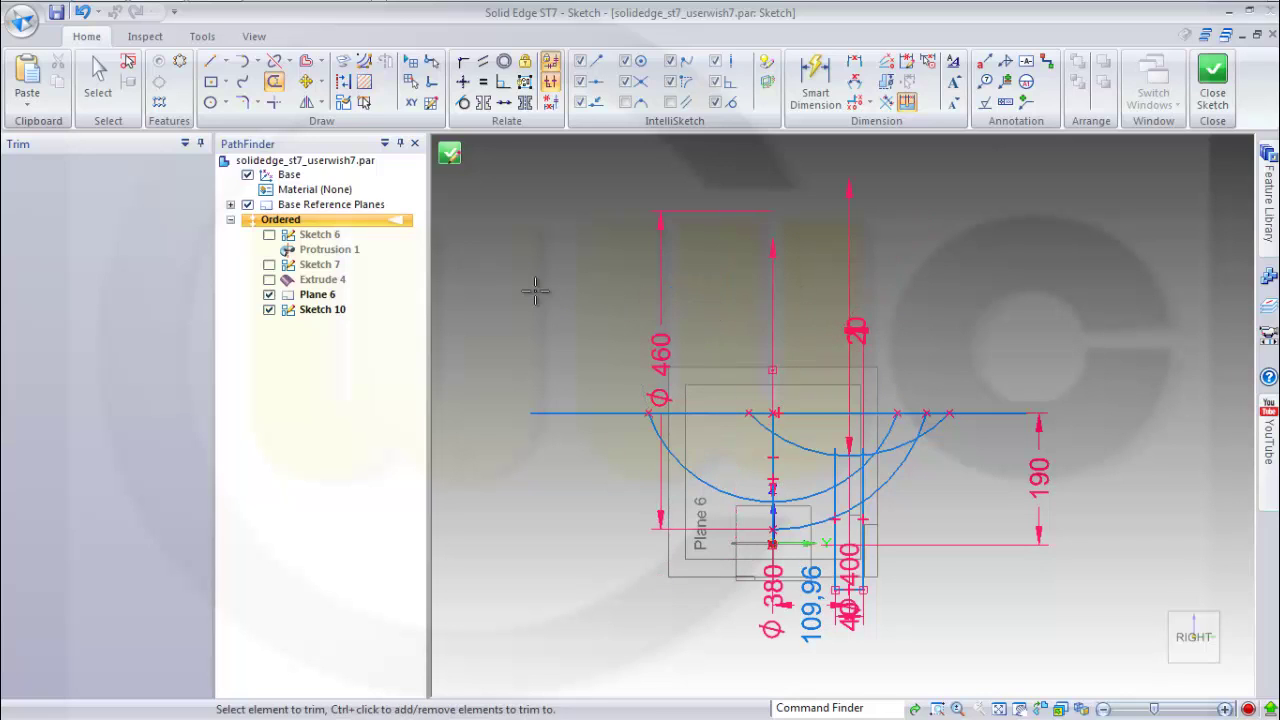
Trim the horizontal line's ends back to the 400 mm arc and remove the 380 mm arc left of the vertical line.
{"action": "left_click_drag", "start_coordinate": [606, 347], "coordinate": [602, 525]}
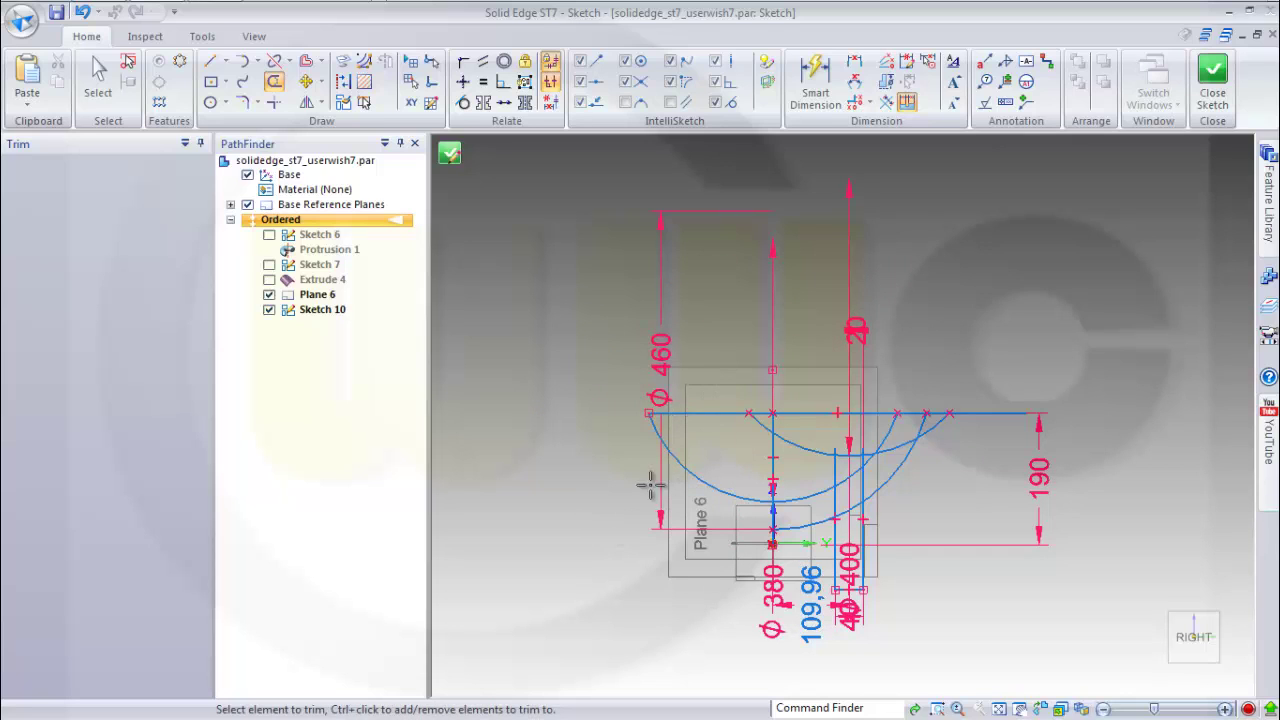
{"action": "mouse_move", "coordinate": [640, 484]}
{"action": "left_mouse_down"}
{"action": "mouse_move", "coordinate": [700, 465]}
{"action": "mouse_move", "coordinate": [737, 352]}
{"action": "left_mouse_up"}
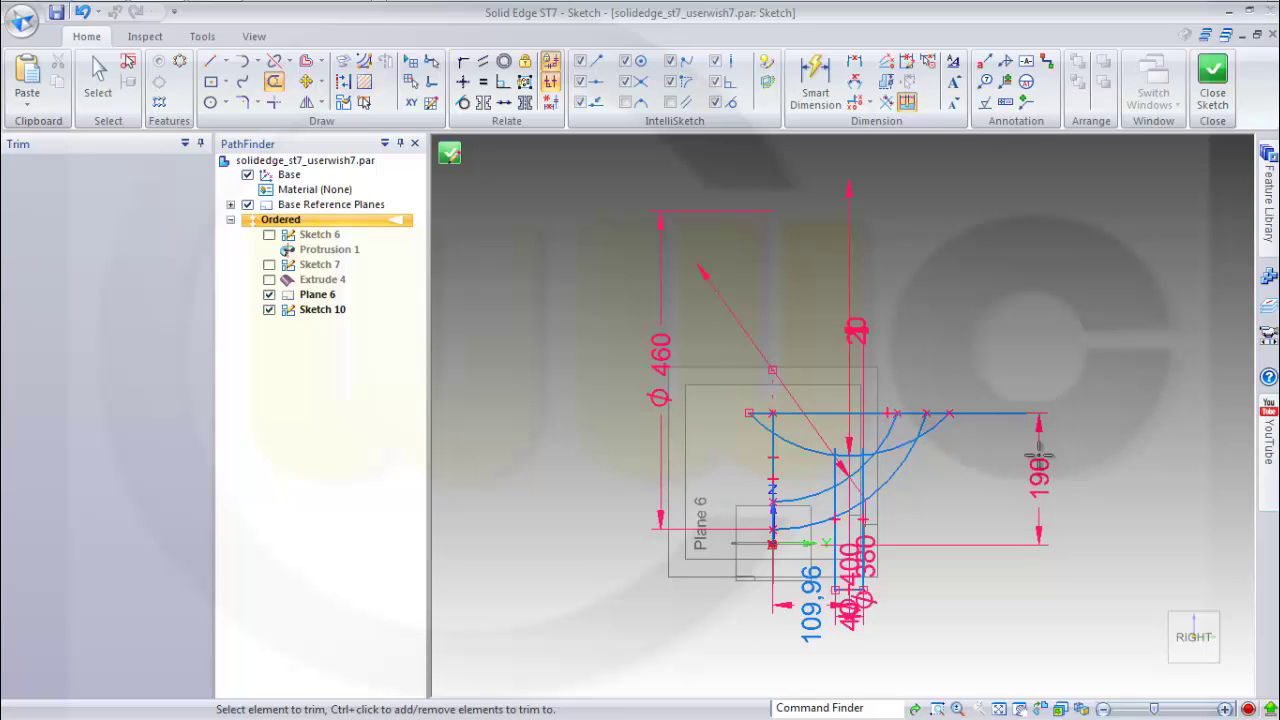
{"action": "mouse_move", "coordinate": [1001, 452]}
{"action": "left_mouse_down"}
{"action": "mouse_move", "coordinate": [1006, 363]}
{"action": "mouse_move", "coordinate": [1000, 446]}
{"action": "left_mouse_up"}
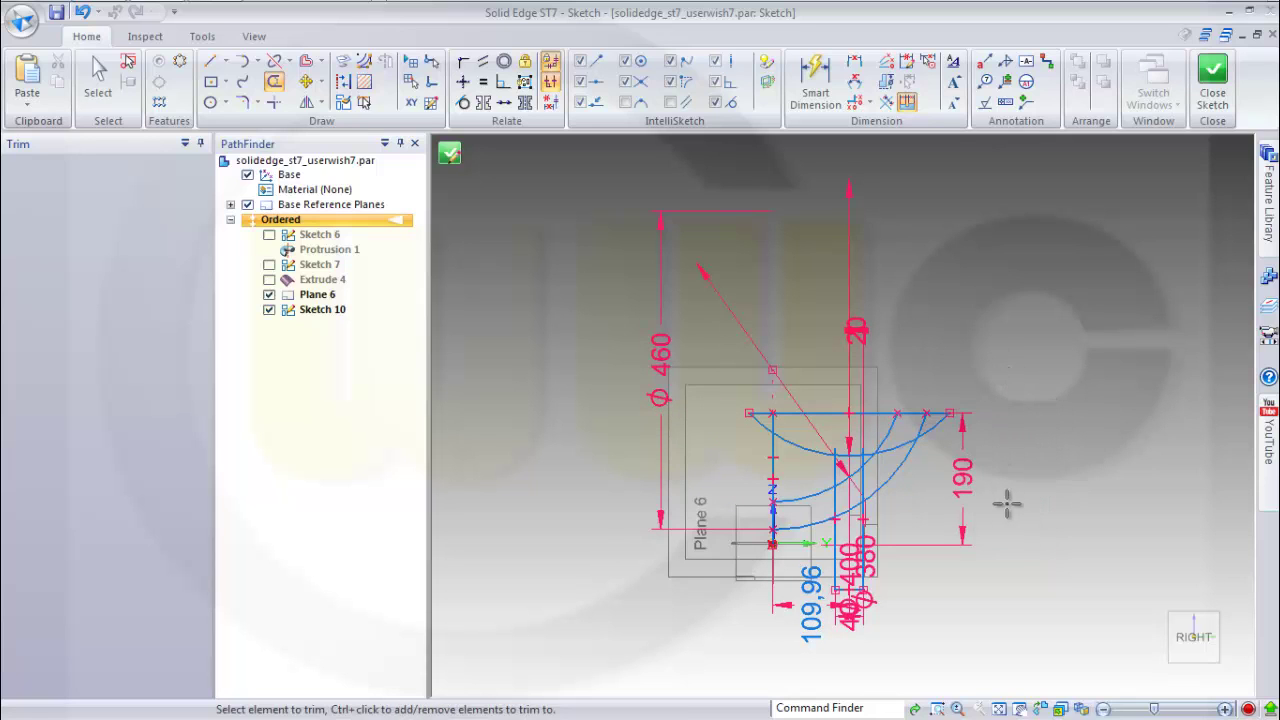
{"action": "left_click", "coordinate": [1040, 708]}
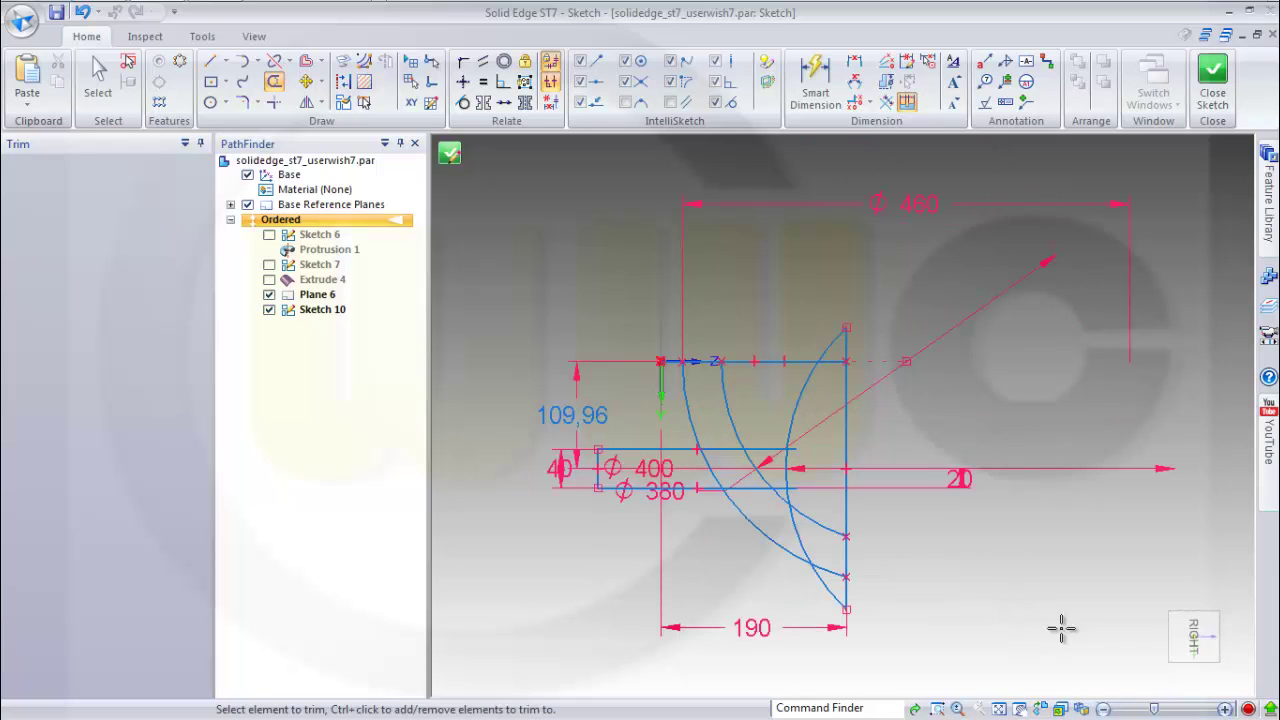
{"action": "left_click", "coordinate": [1084, 708]}
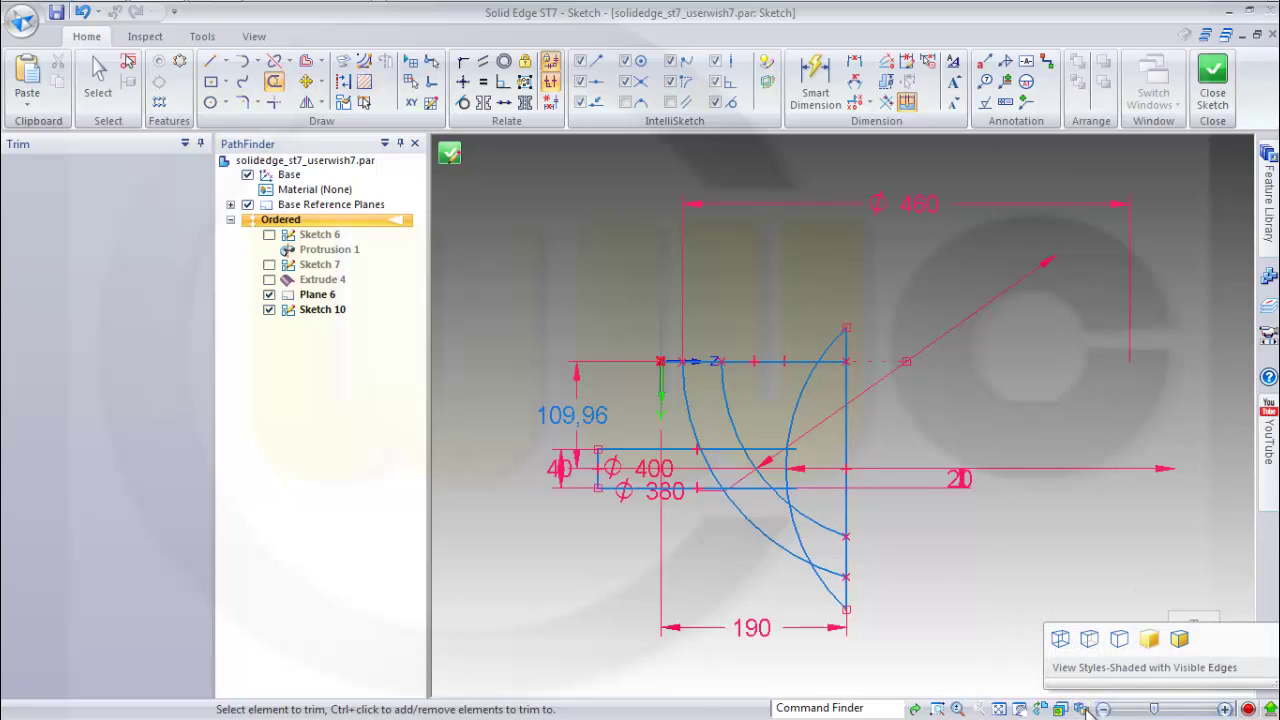
{"action": "key", "text": "Escape"}
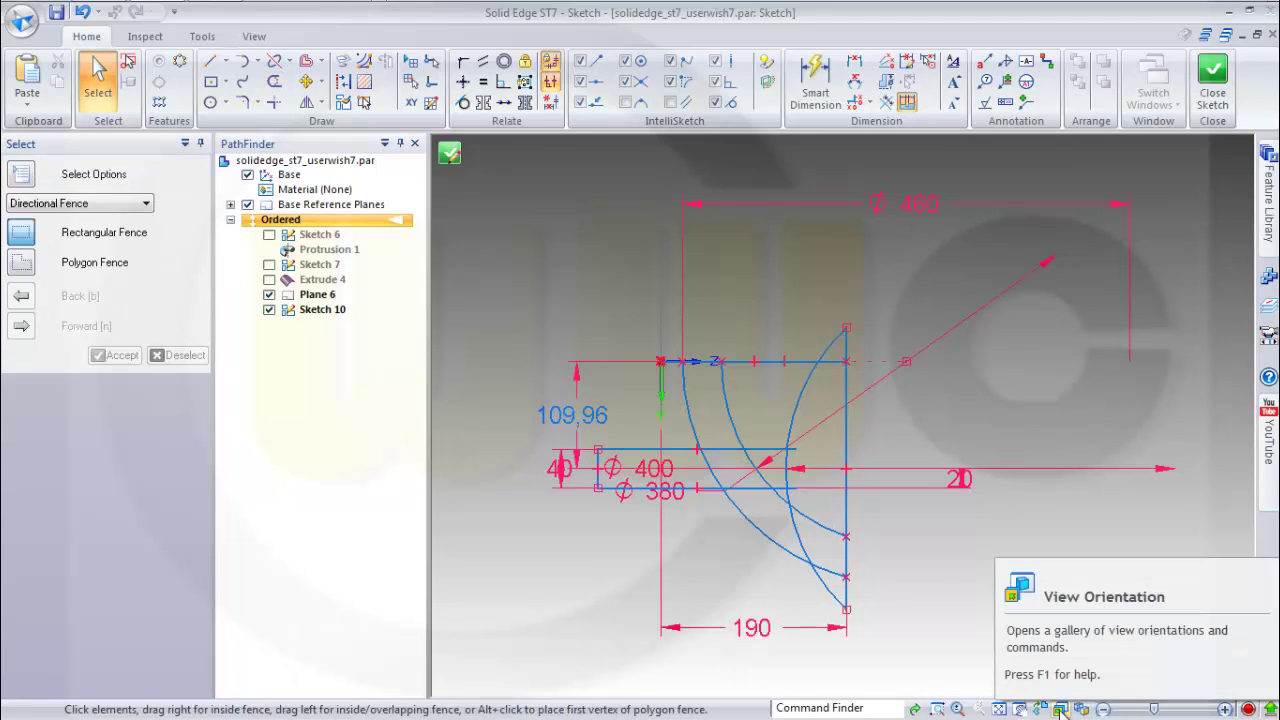
{"action": "left_click", "coordinate": [1058, 708]}
{"action": "left_click", "coordinate": [1147, 607]}
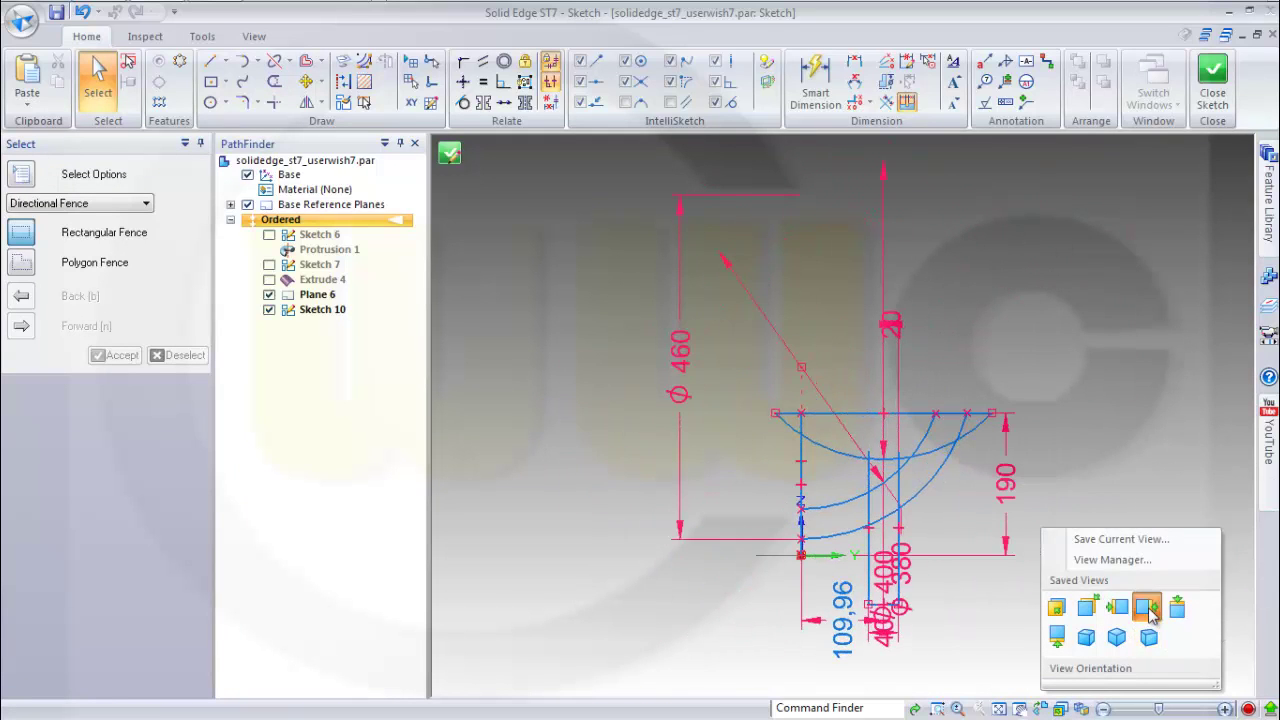
Try to trim the vertical line between the 400 mm and 380 mm arcs.
{"action": "scroll", "coordinate": [1108, 440], "scroll_direction": "up", "scroll_amount": 2}
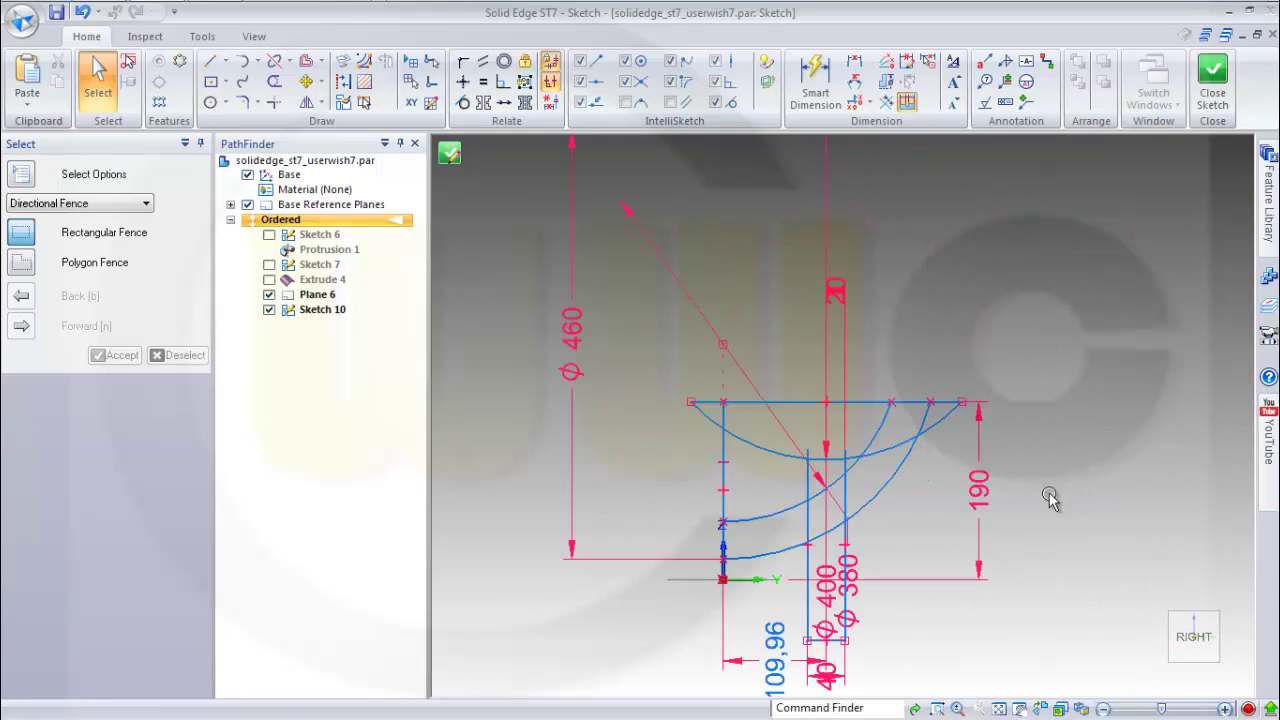
{"action": "scroll", "coordinate": [1053, 488], "scroll_direction": "up", "scroll_amount": 1}
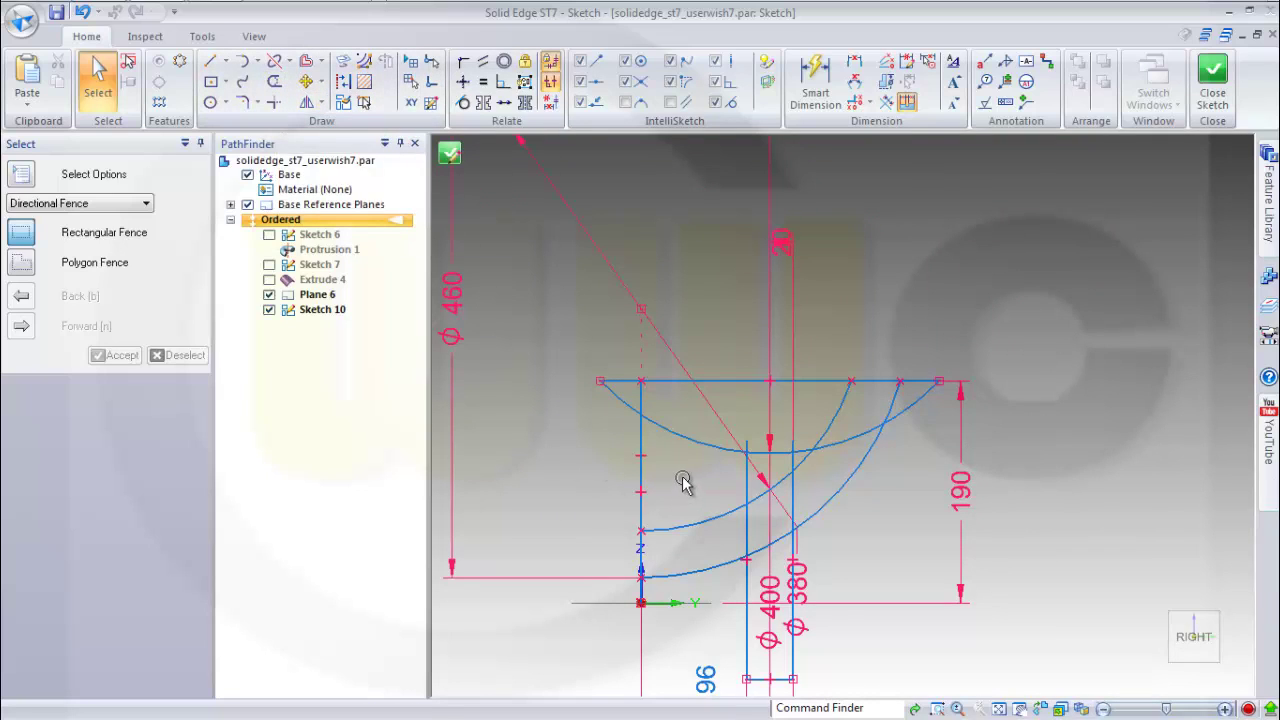
{"action": "key", "text": "l"}
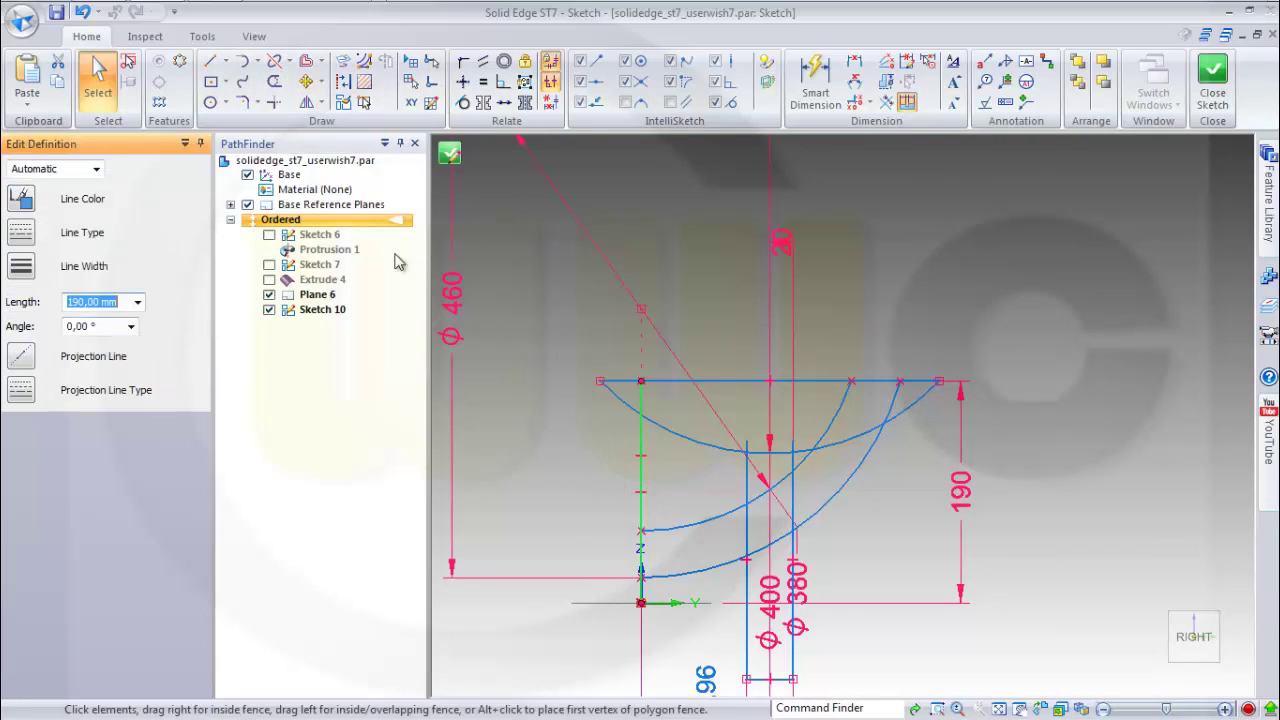
{"action": "left_click", "coordinate": [274, 81]}
{"action": "key", "text": "Escape"}
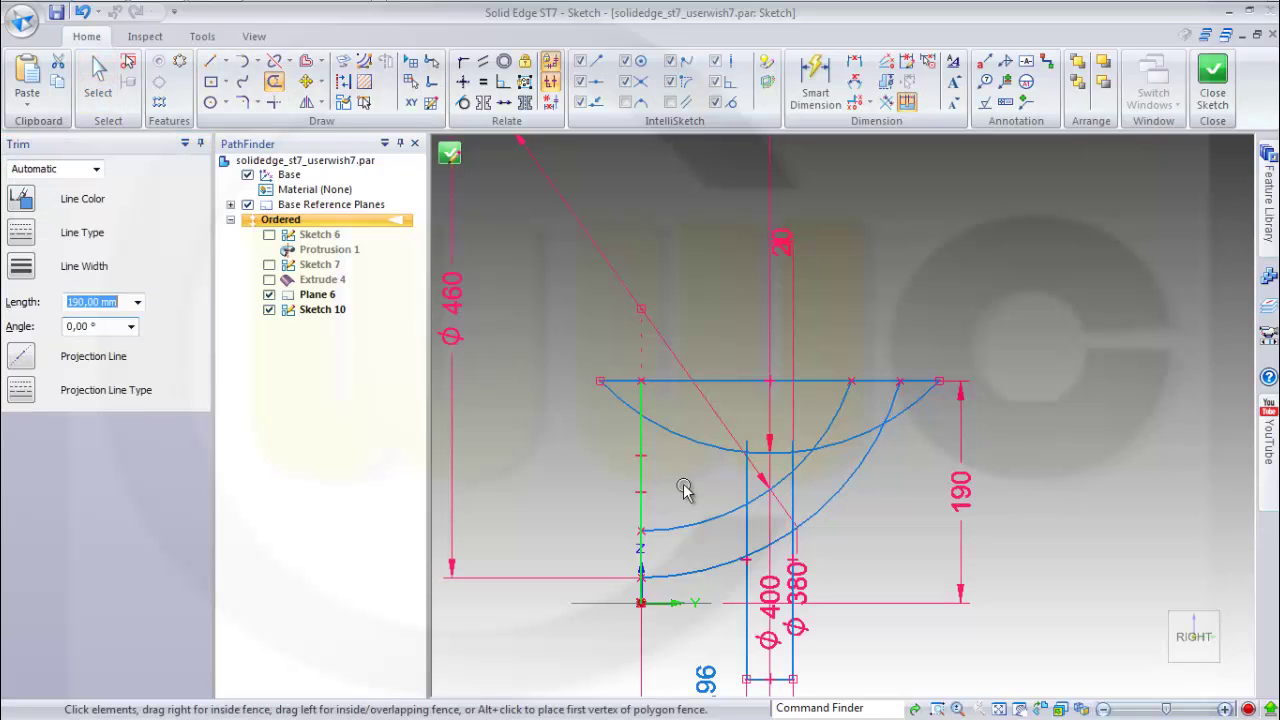
{"action": "left_click", "coordinate": [274, 81]}
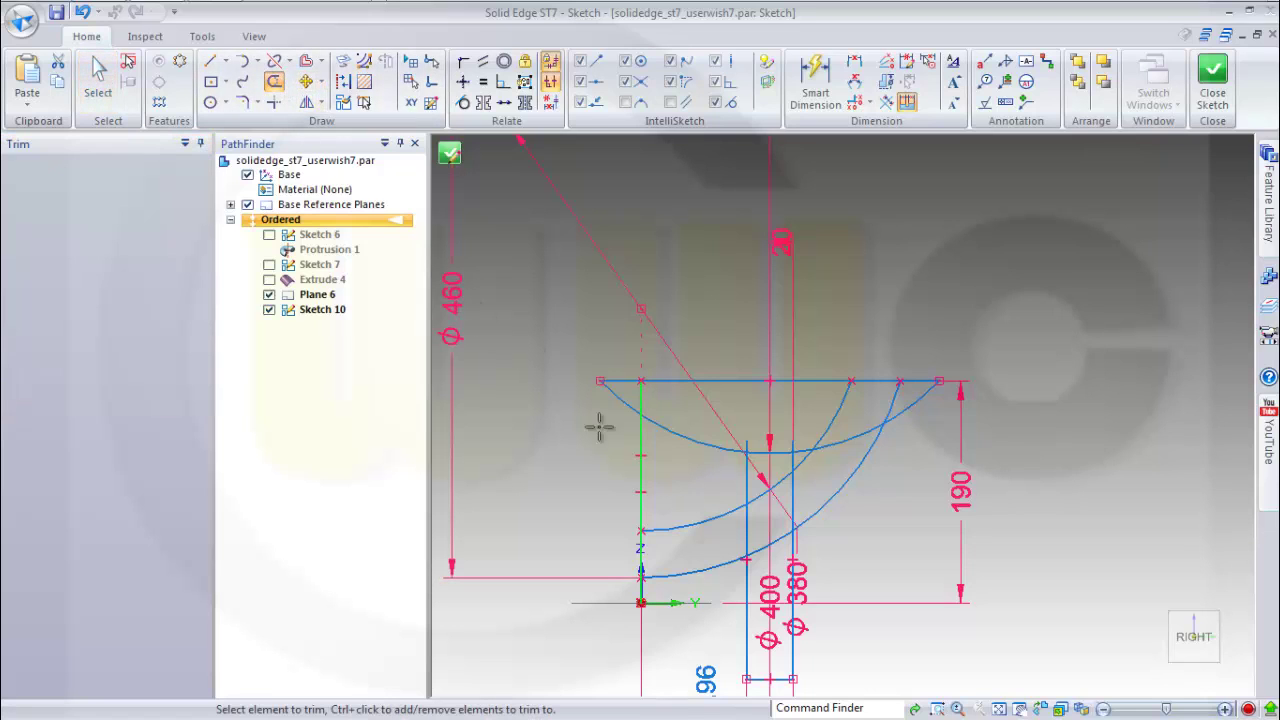
{"action": "mouse_move", "coordinate": [680, 491]}
{"action": "left_mouse_down"}
{"action": "mouse_move", "coordinate": [585, 481]}
{"action": "mouse_move", "coordinate": [604, 486]}
{"action": "left_mouse_up"}
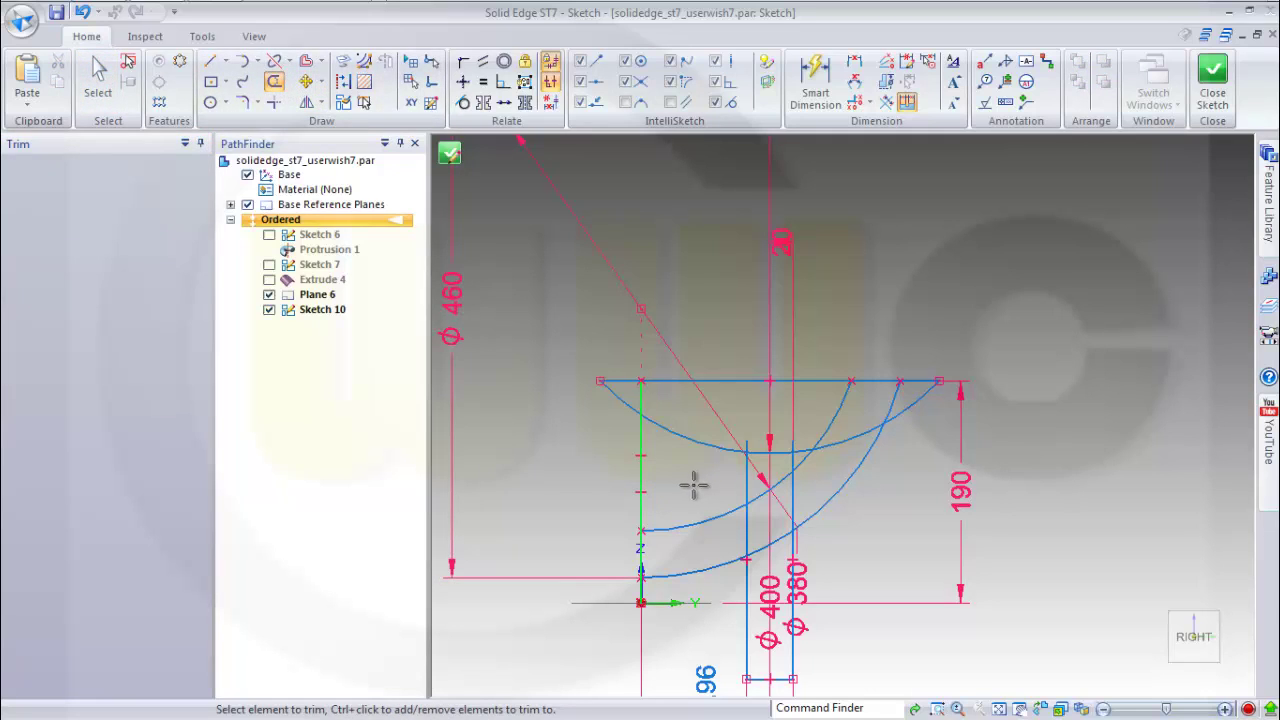
{"action": "key", "text": "Escape"}
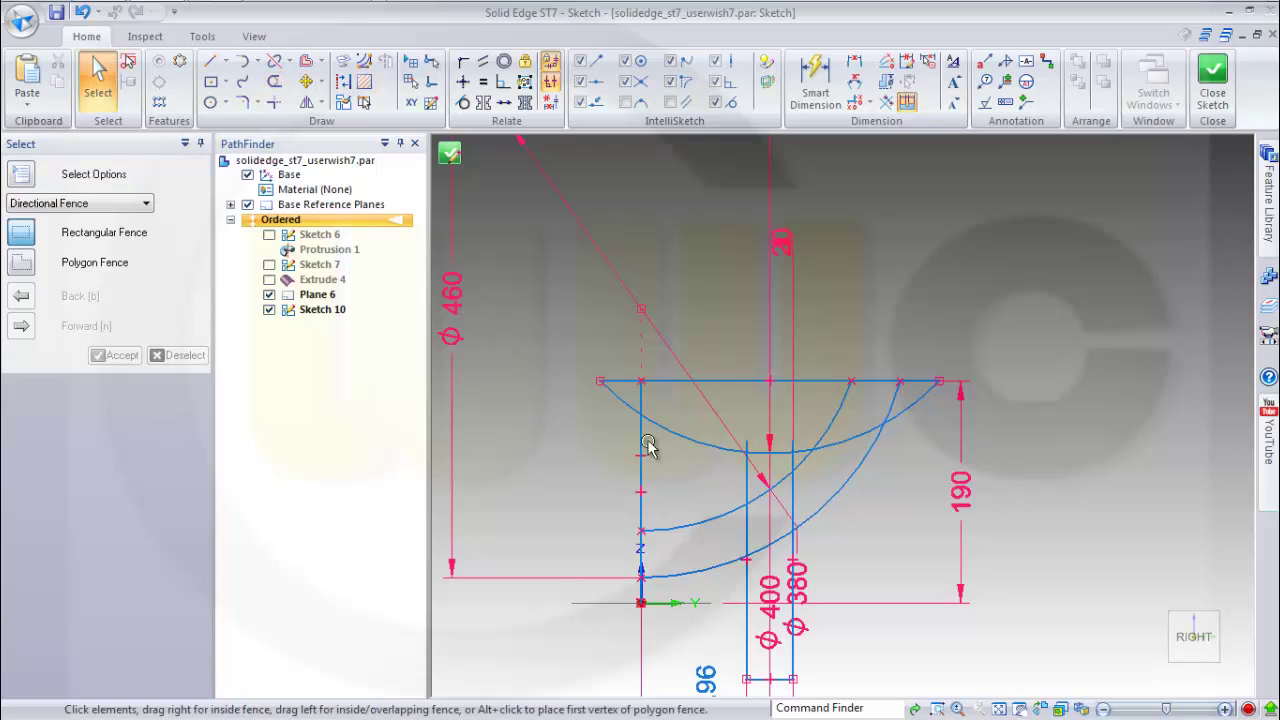
Trim away the vertical line, and cut the U profile's legs back to span only between the 400 mm and 460 mm arcs.
{"action": "left_click", "coordinate": [274, 81]}
{"action": "mouse_move", "coordinate": [691, 486]}
{"action": "left_mouse_down"}
{"action": "mouse_move", "coordinate": [589, 480]}
{"action": "mouse_move", "coordinate": [596, 488]}
{"action": "left_mouse_up"}
{"action": "left_click_drag", "start_coordinate": [662, 599], "coordinate": [576, 585]}
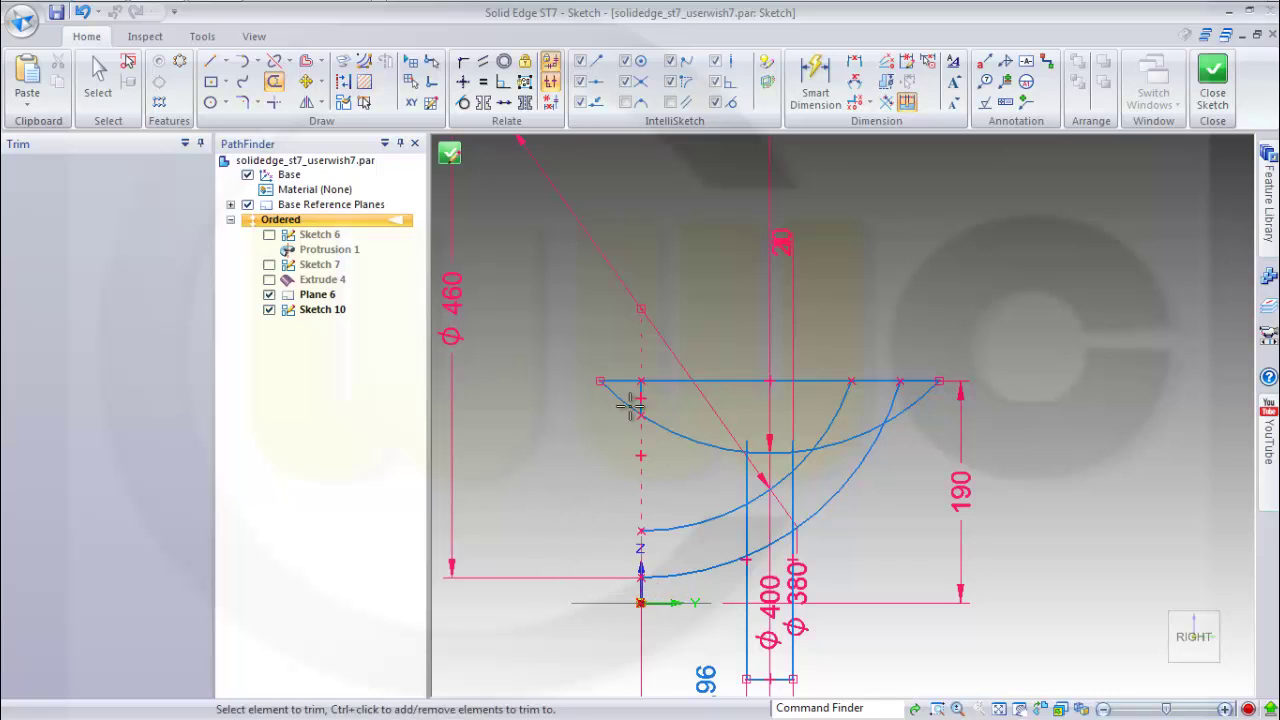
{"action": "left_click_drag", "start_coordinate": [630, 396], "coordinate": [690, 414]}
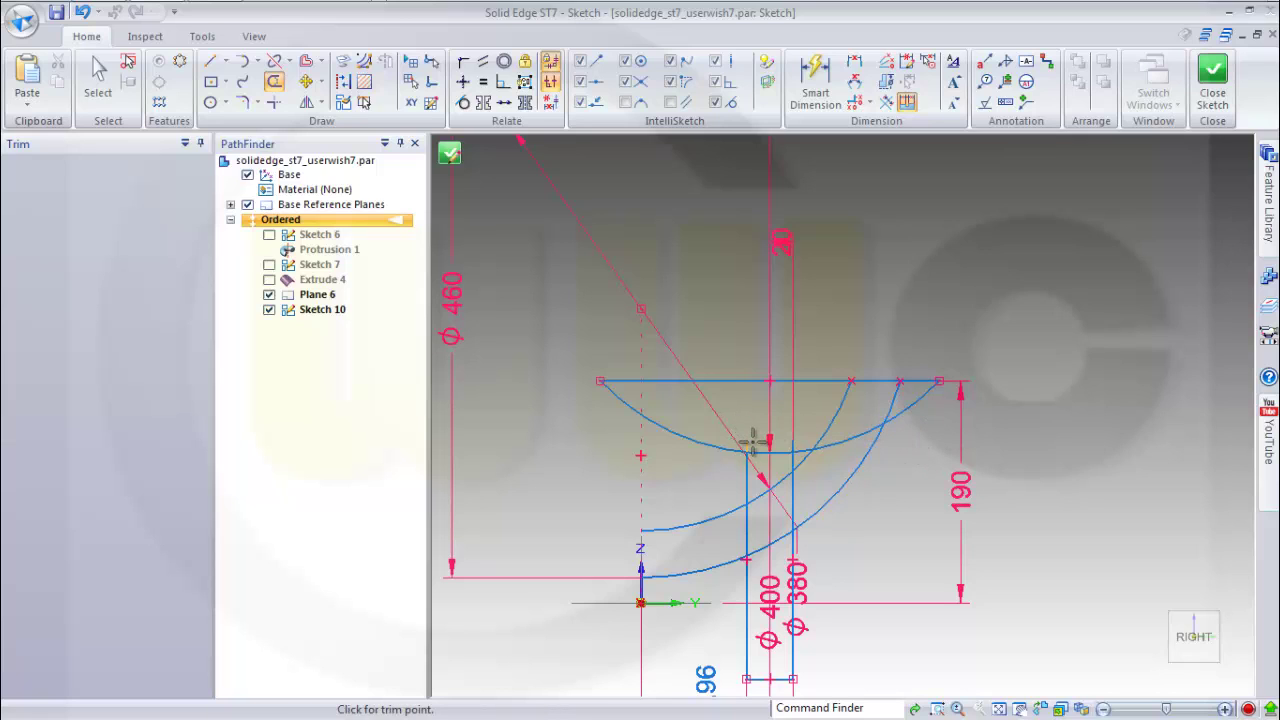
{"action": "mouse_move", "coordinate": [749, 437]}
{"action": "left_mouse_down"}
{"action": "mouse_move", "coordinate": [740, 443]}
{"action": "mouse_move", "coordinate": [804, 446]}
{"action": "left_mouse_up"}
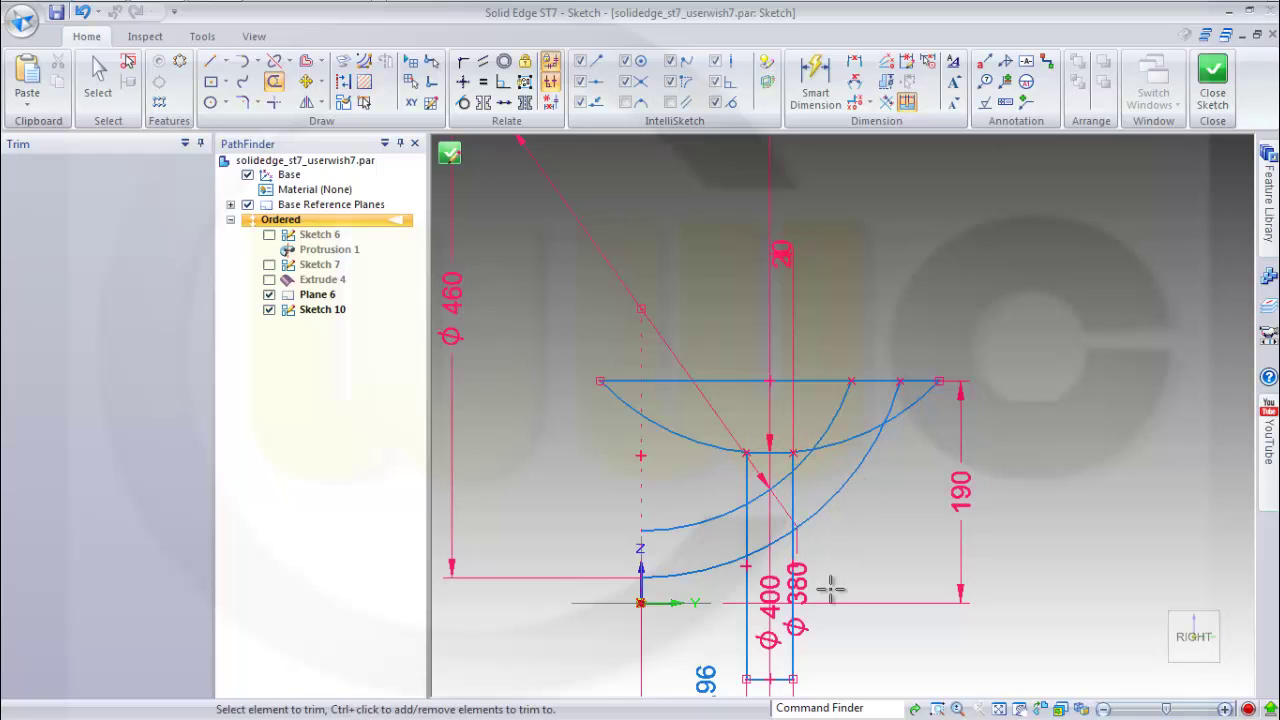
{"action": "mouse_move", "coordinate": [732, 635]}
{"action": "left_mouse_down"}
{"action": "mouse_move", "coordinate": [858, 643]}
{"action": "mouse_move", "coordinate": [772, 672]}
{"action": "left_mouse_up"}
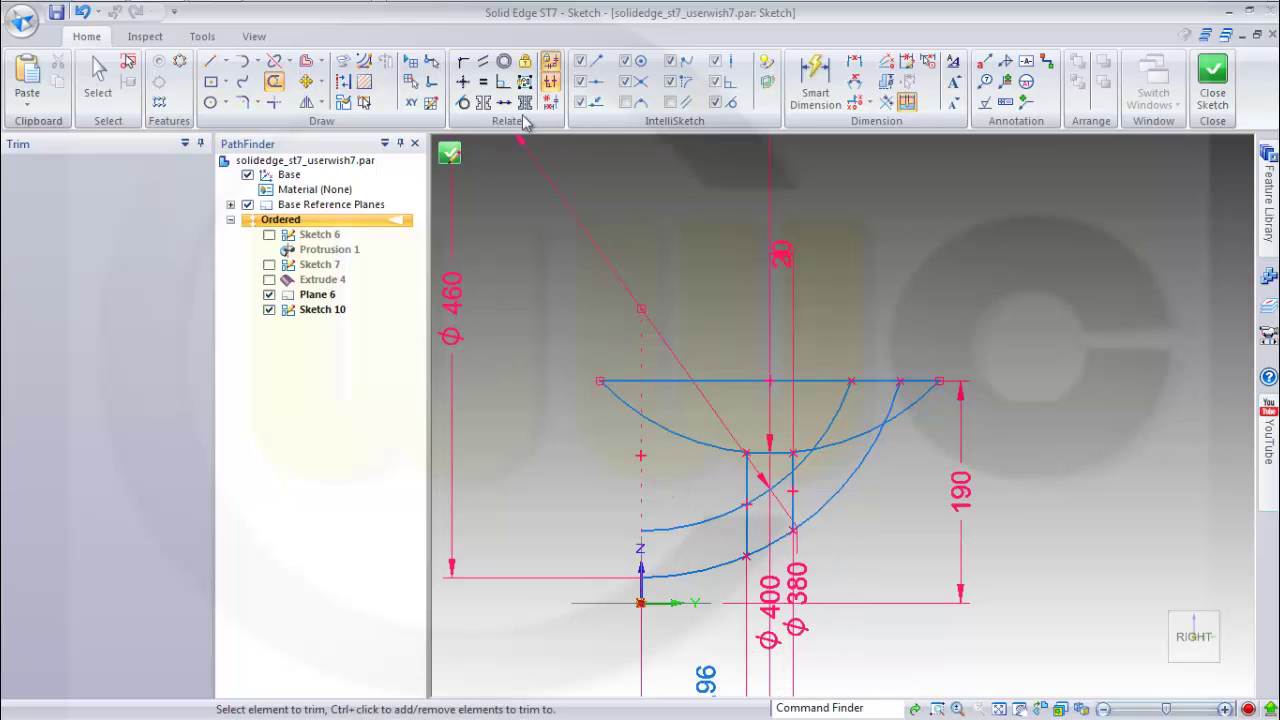
Align the left endpoint of the horizontal line vertically with the sketch origin using a Horizontal/Vertical relation.
{"action": "left_click", "coordinate": [462, 81]}
{"action": "left_click", "coordinate": [600, 381]}
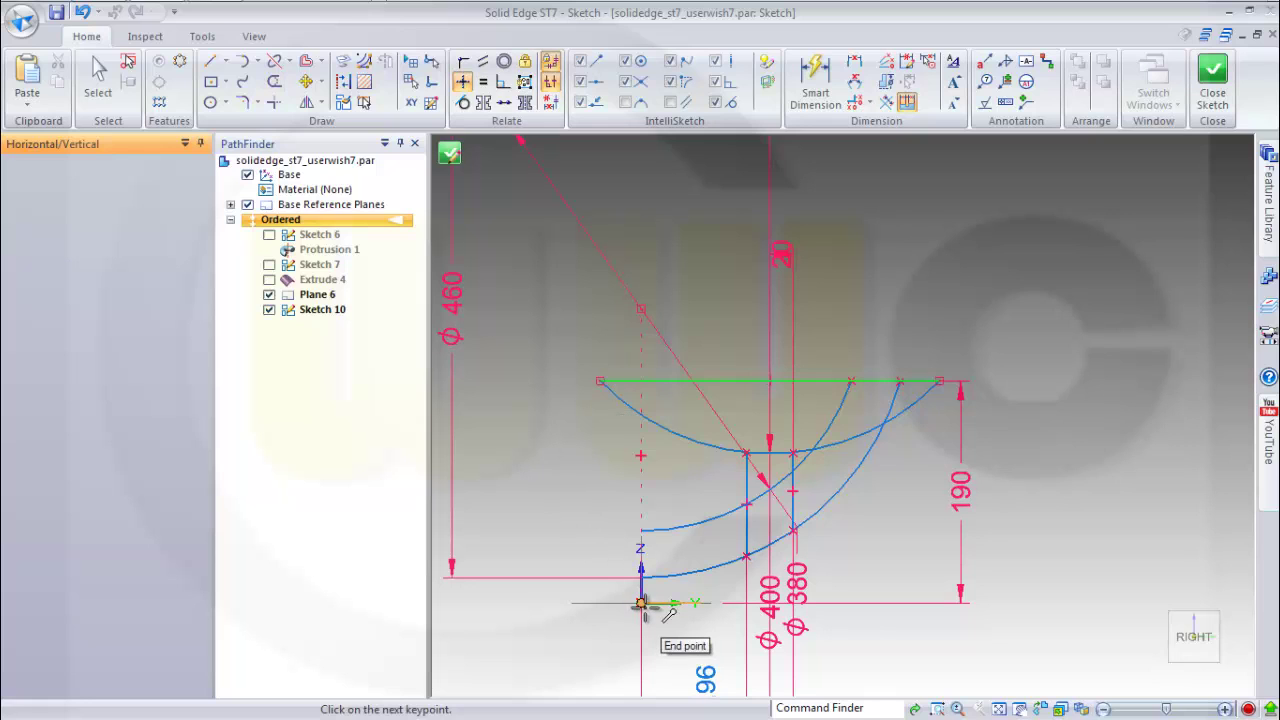
Align the top line's left endpoint vertically with the origin, and join the left ends of the two lower arcs with a 40 mm vertical line.
{"action": "left_click", "coordinate": [641, 602]}
{"action": "left_click", "coordinate": [210, 61]}
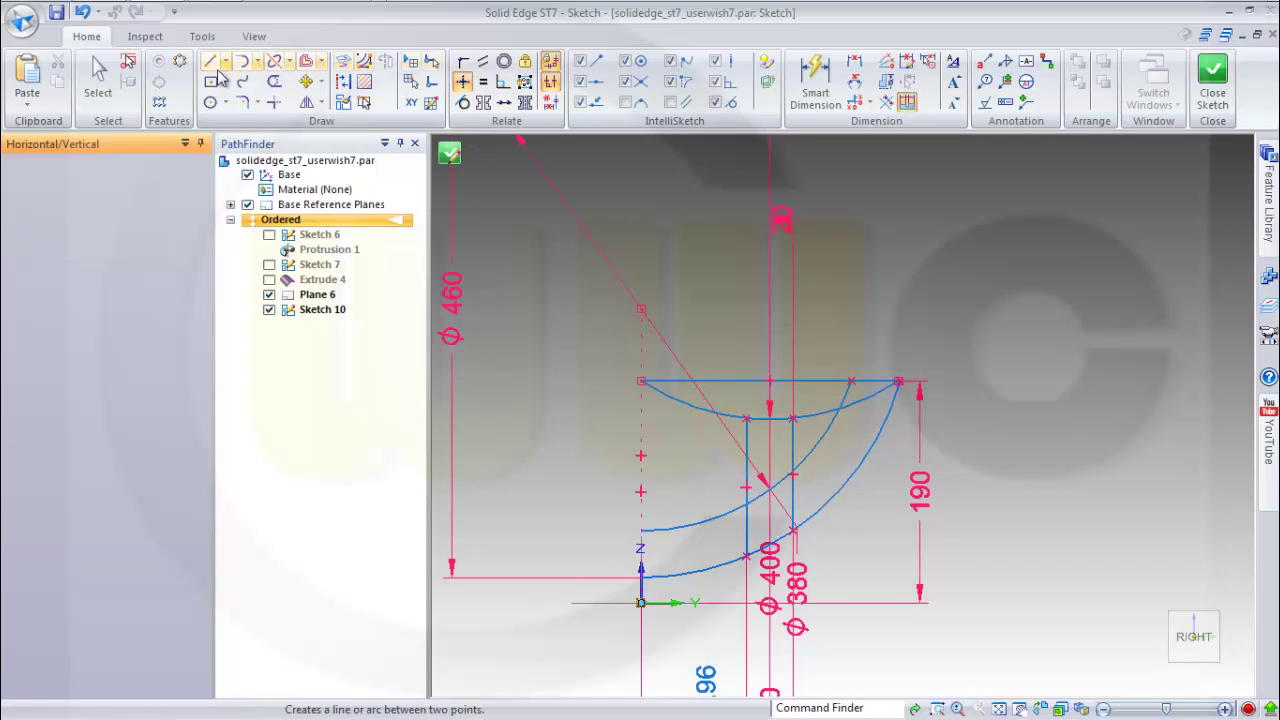
{"action": "left_click", "coordinate": [642, 533]}
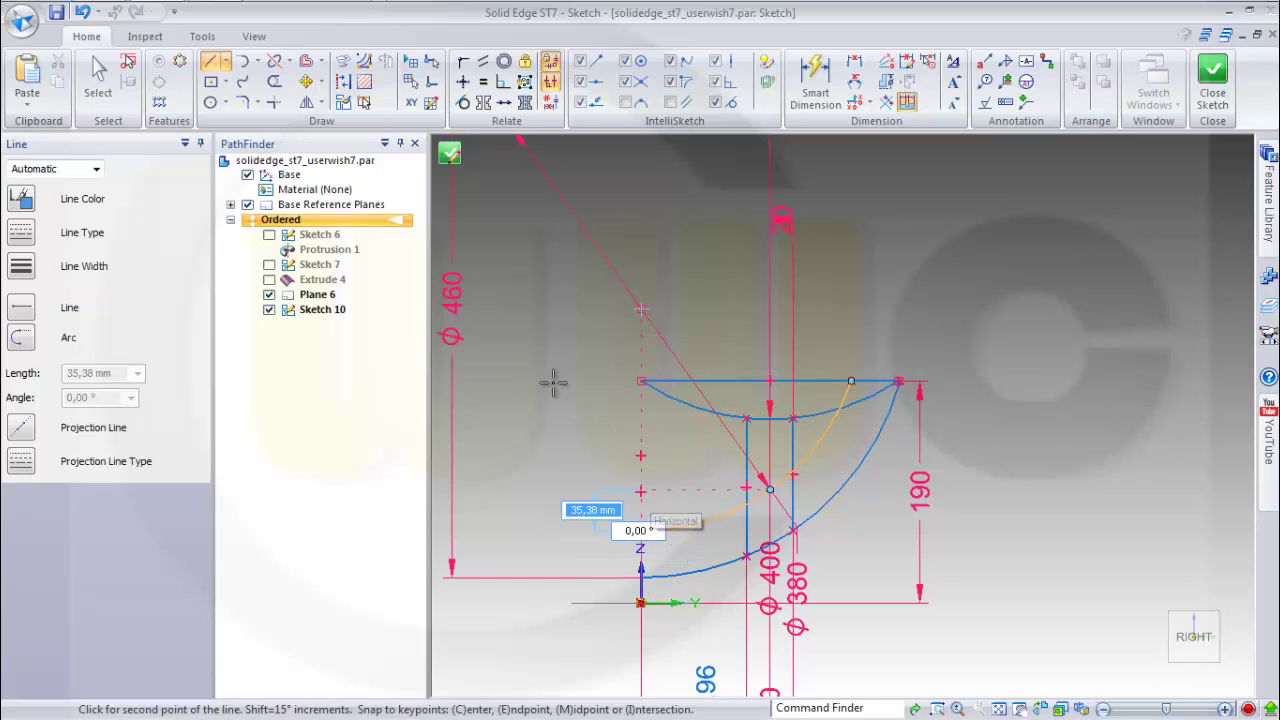
{"action": "key", "text": "Escape"}
{"action": "left_click", "coordinate": [213, 62]}
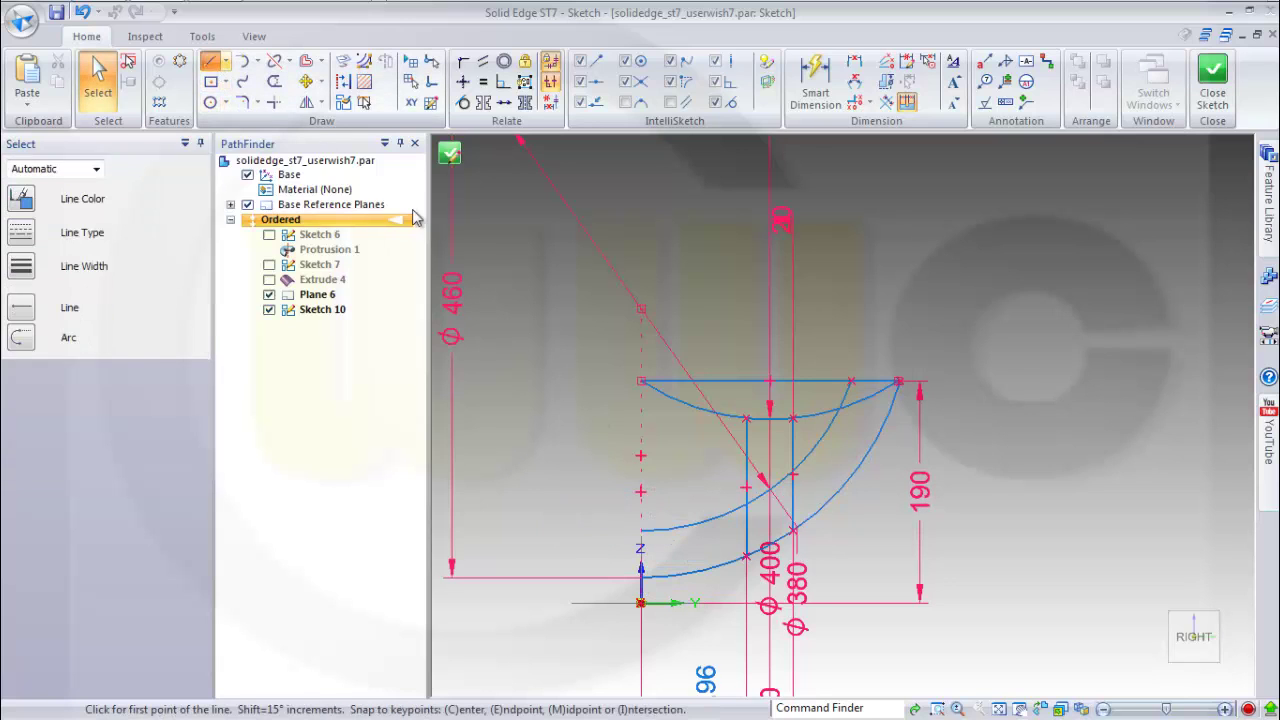
{"action": "left_click", "coordinate": [642, 531]}
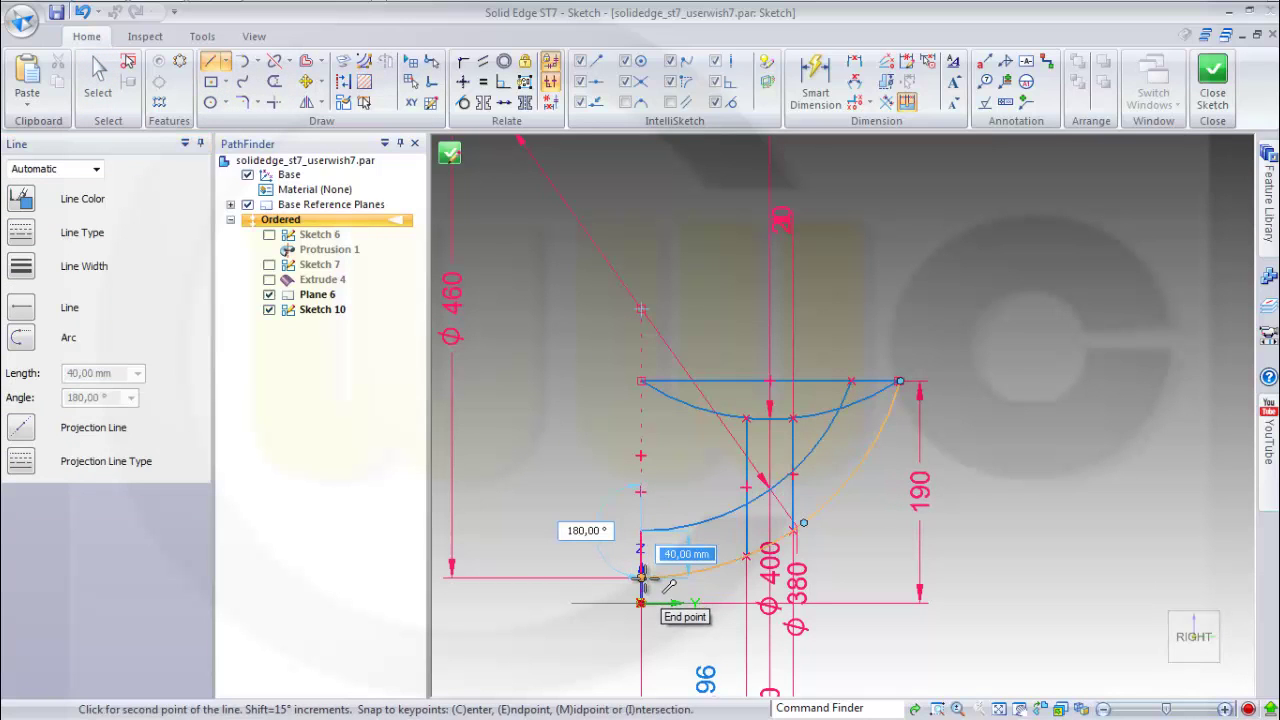
{"action": "left_click", "coordinate": [641, 578]}
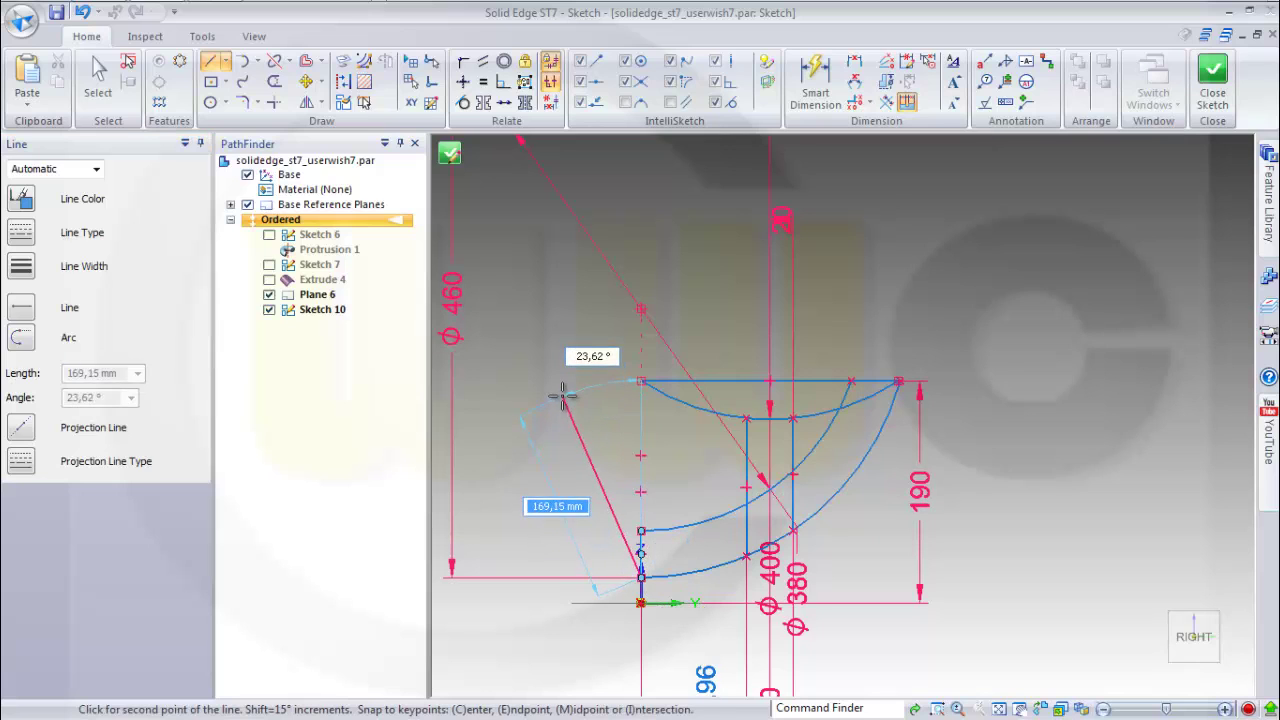
{"action": "key", "text": "Escape"}
{"action": "scroll", "coordinate": [955, 535], "scroll_direction": "up", "scroll_amount": 2}
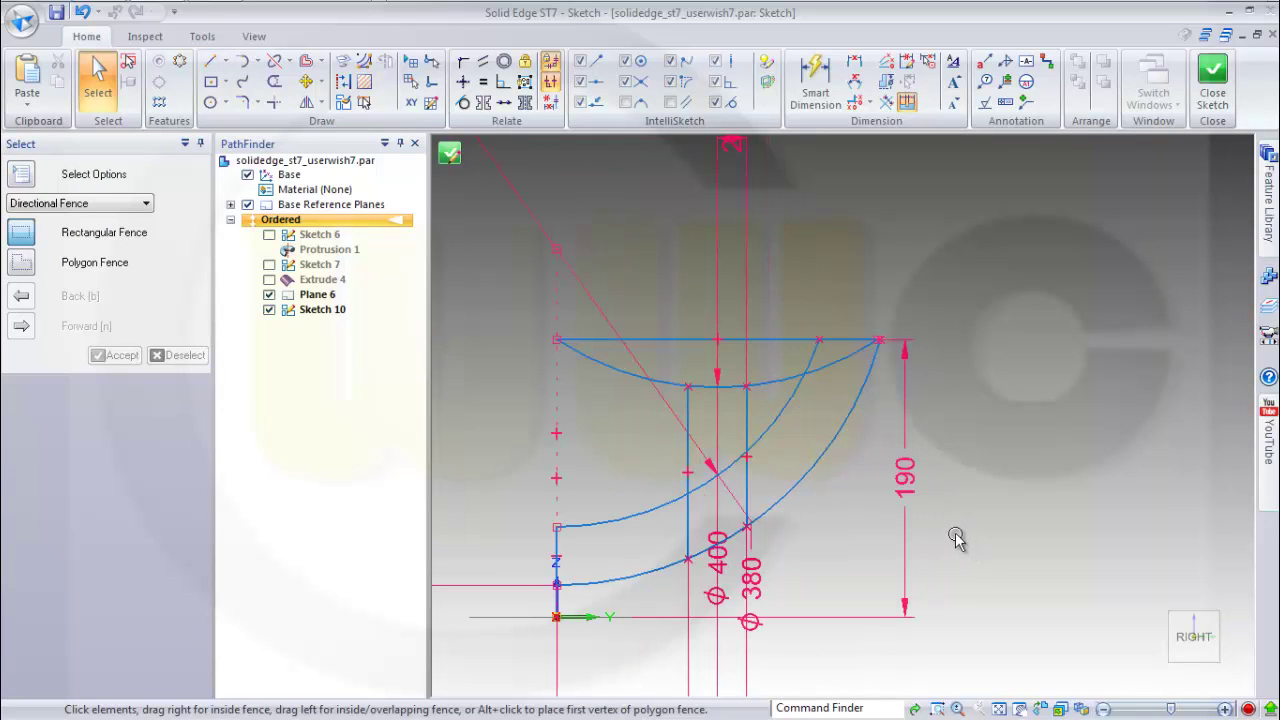
{"action": "middle_click_drag", "start_coordinate": [952, 537], "coordinate": [1058, 438], "text": "shift"}
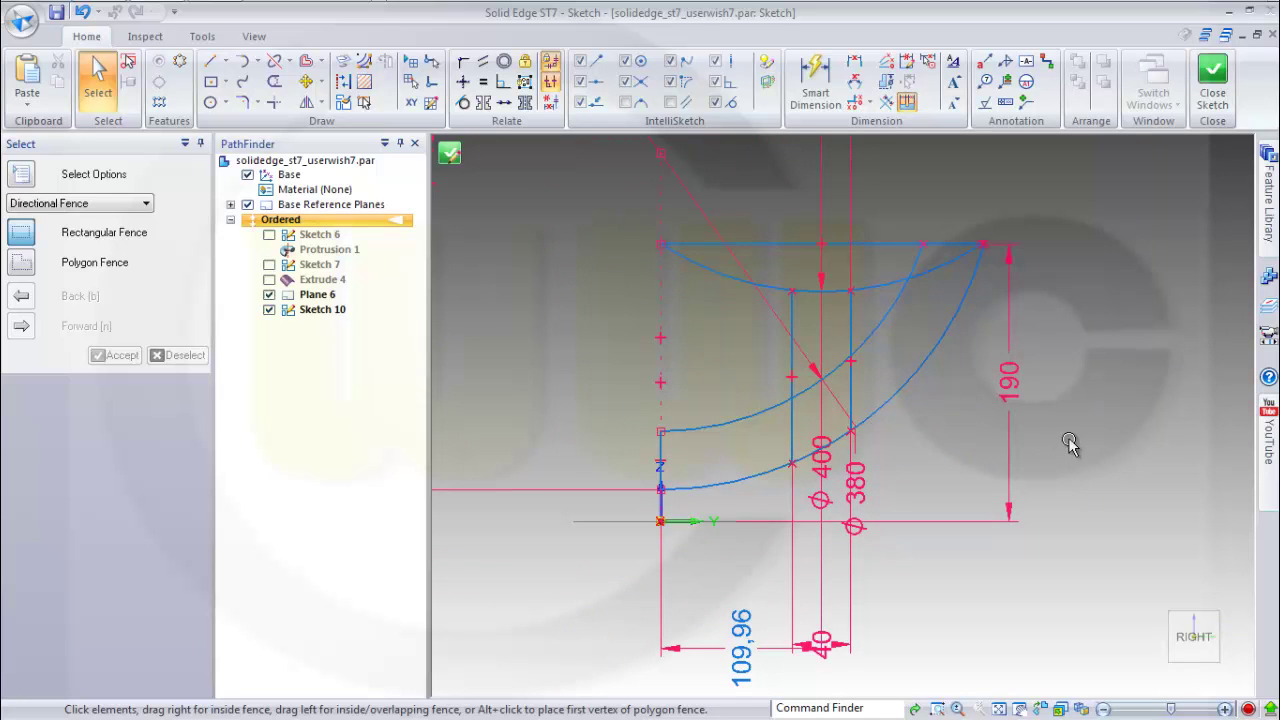
{"action": "middle_click_drag", "start_coordinate": [1108, 286], "coordinate": [1098, 398]}
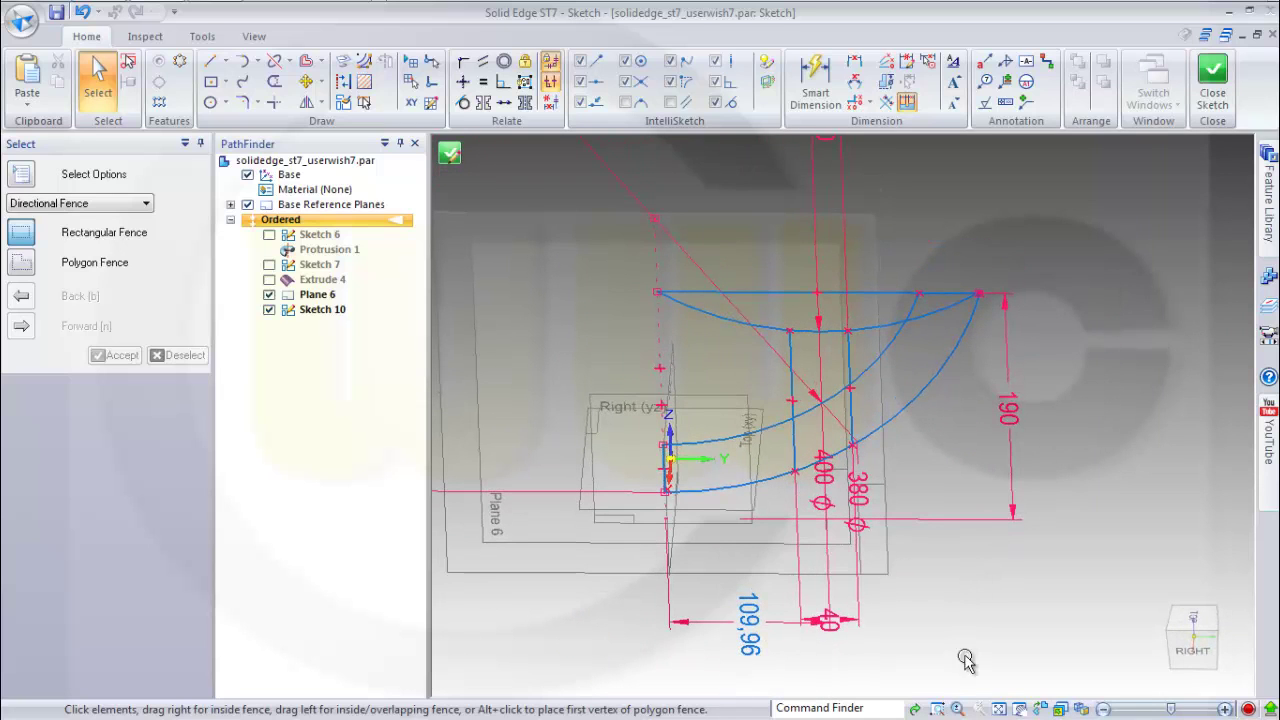
{"action": "left_click", "coordinate": [1061, 709]}
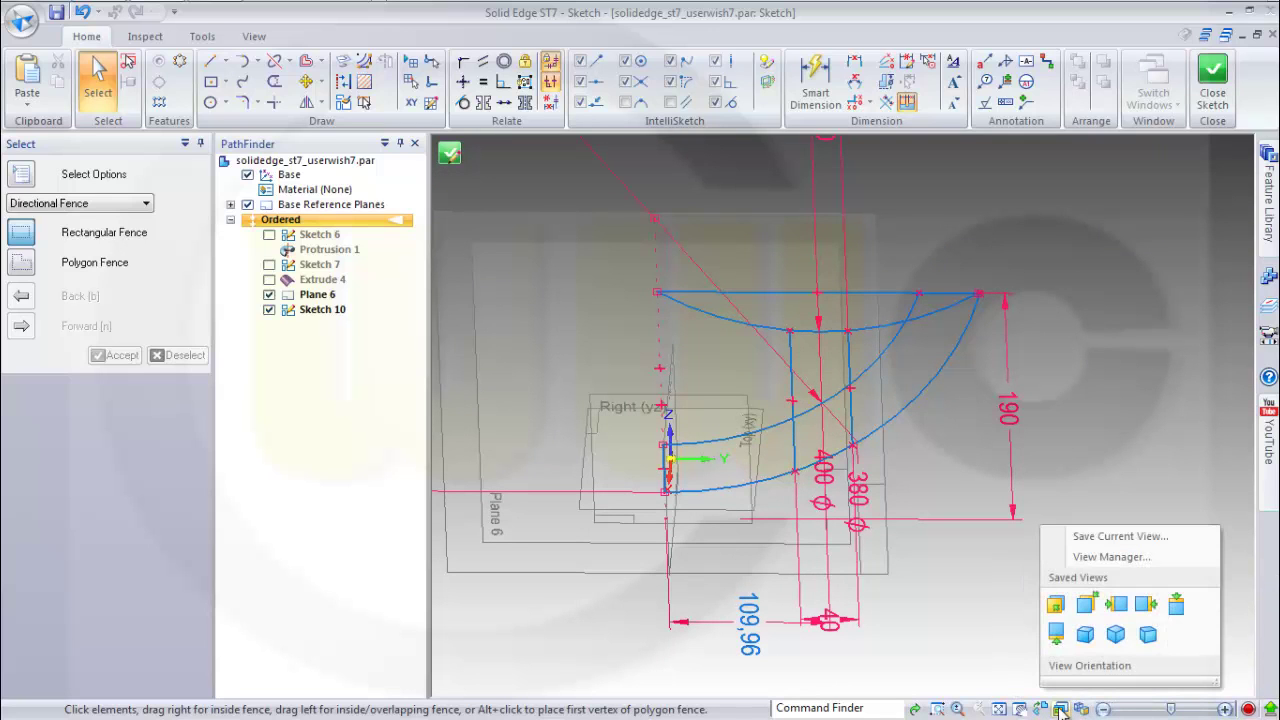
{"action": "left_click", "coordinate": [1124, 612]}
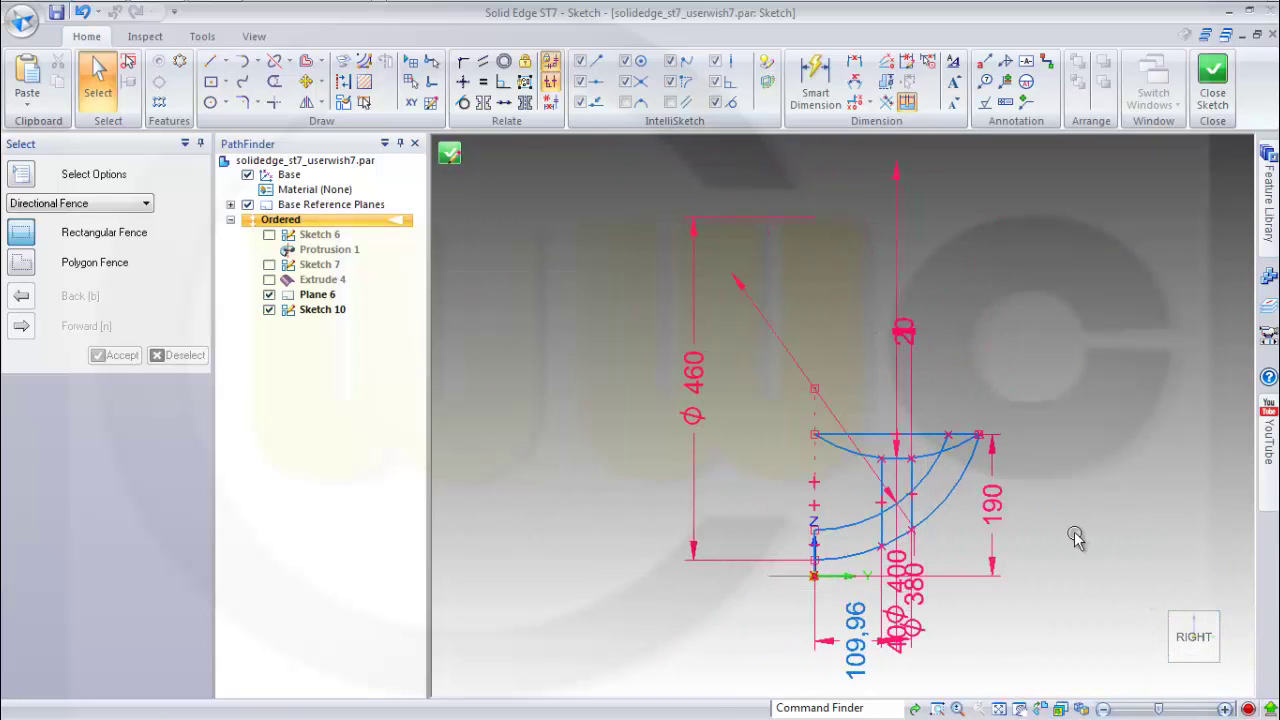
Trim the overlapping arc and line segments, leaving one continuous outline with a vertical stem joining the upper and lower arcs.
{"action": "scroll", "coordinate": [980, 548], "scroll_direction": "up", "scroll_amount": 4}
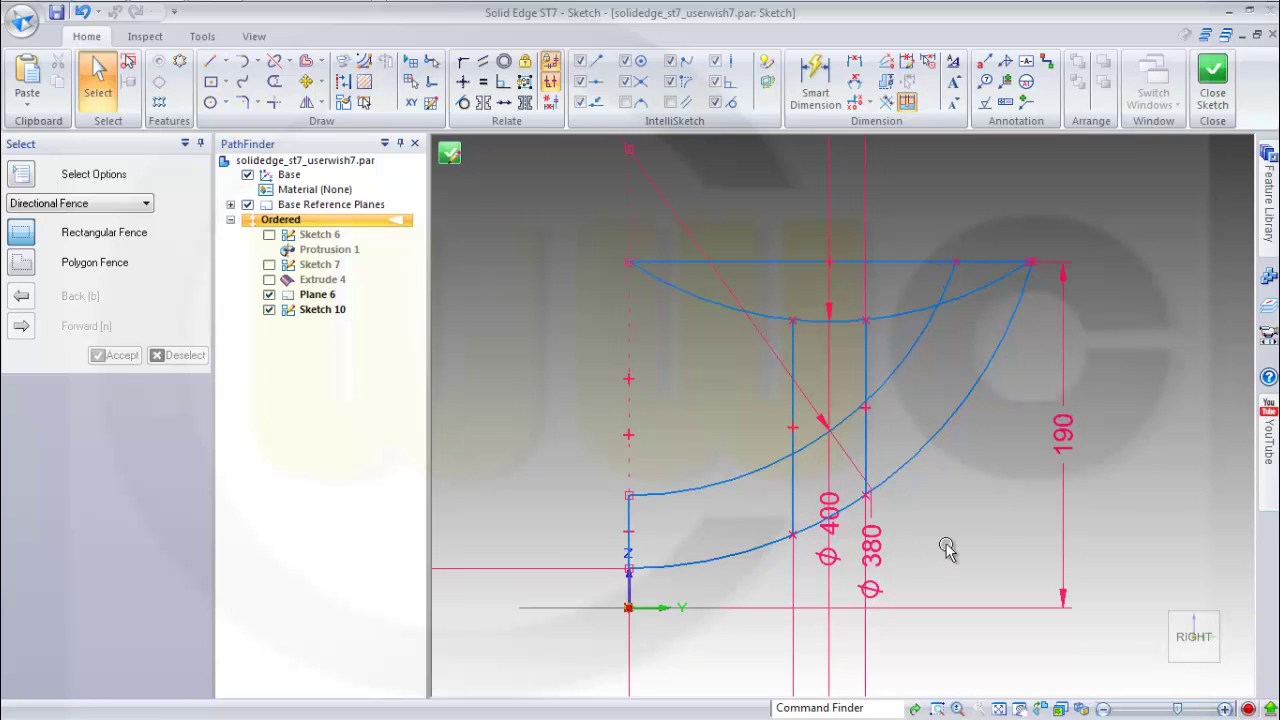
{"action": "scroll", "coordinate": [1136, 316], "scroll_direction": "up", "scroll_amount": 1}
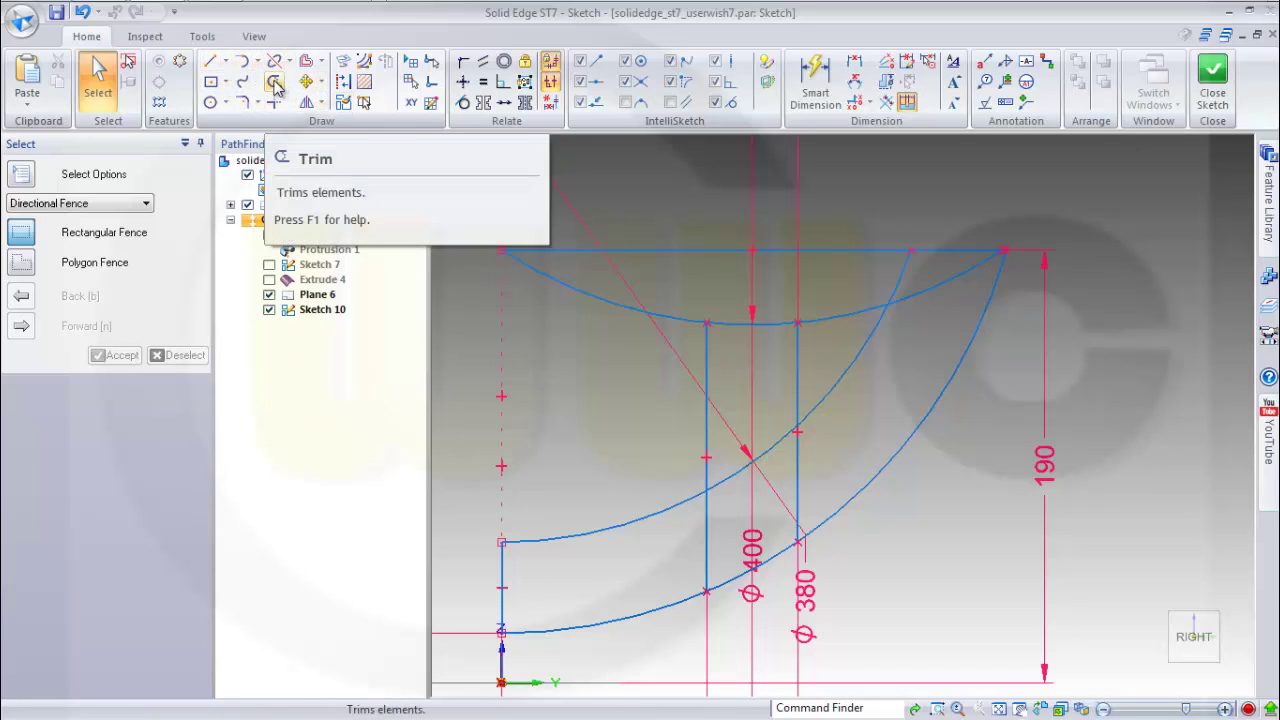
{"action": "left_click", "coordinate": [274, 82]}
{"action": "left_click_drag", "start_coordinate": [731, 292], "coordinate": [745, 355]}
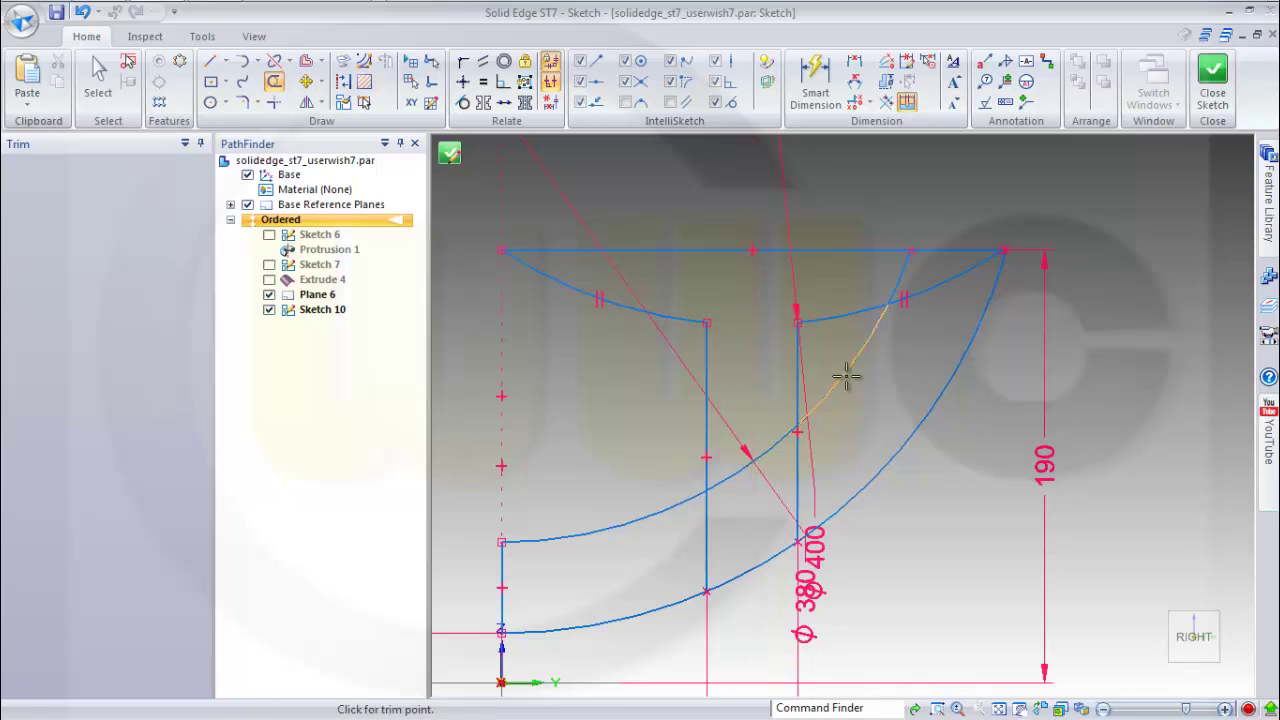
{"action": "mouse_move", "coordinate": [846, 374]}
{"action": "left_mouse_down"}
{"action": "mouse_move", "coordinate": [837, 357]}
{"action": "mouse_move", "coordinate": [962, 440]}
{"action": "left_mouse_up"}
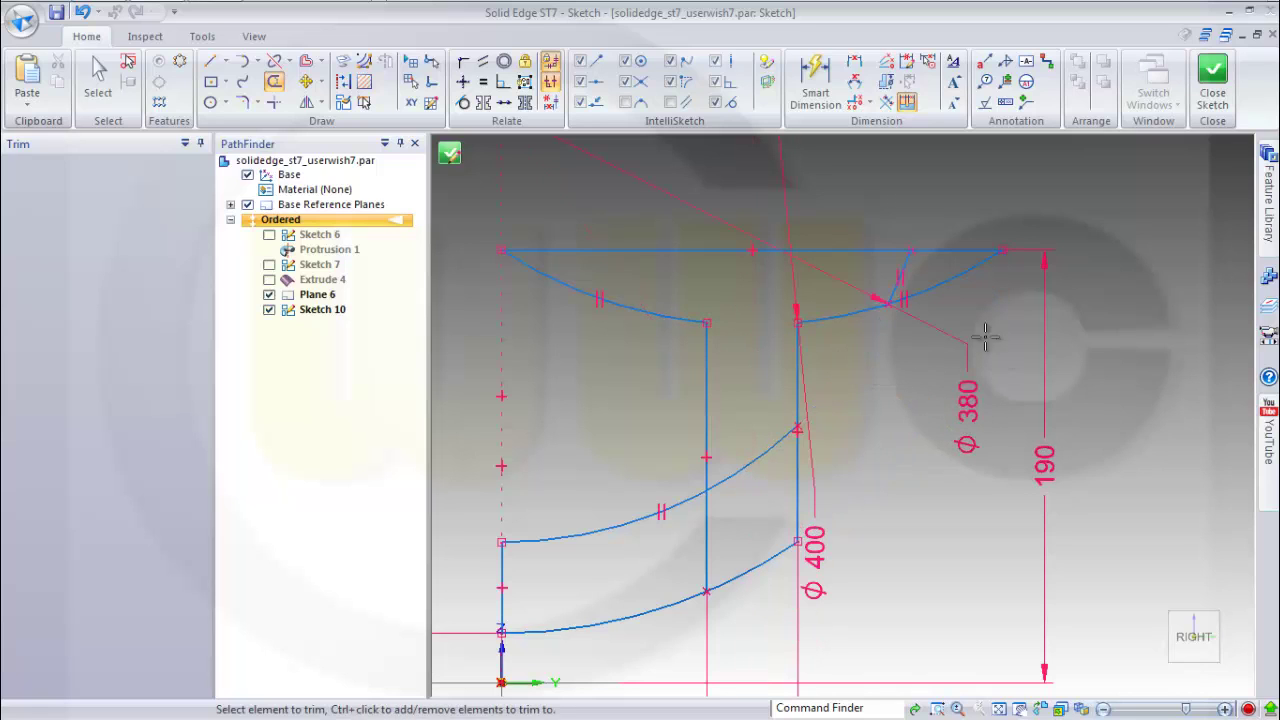
{"action": "left_click_drag", "start_coordinate": [930, 272], "coordinate": [827, 265]}
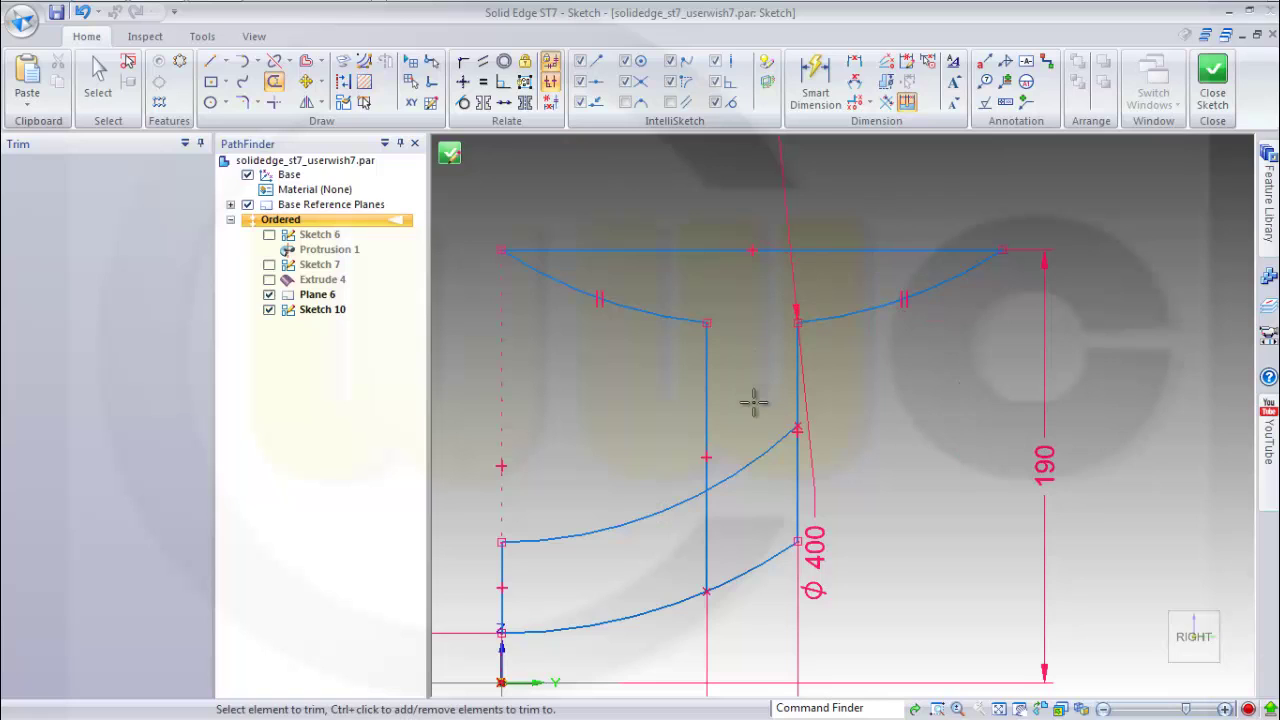
{"action": "left_click_drag", "start_coordinate": [754, 403], "coordinate": [760, 492]}
{"action": "left_click_drag", "start_coordinate": [700, 538], "coordinate": [725, 528]}
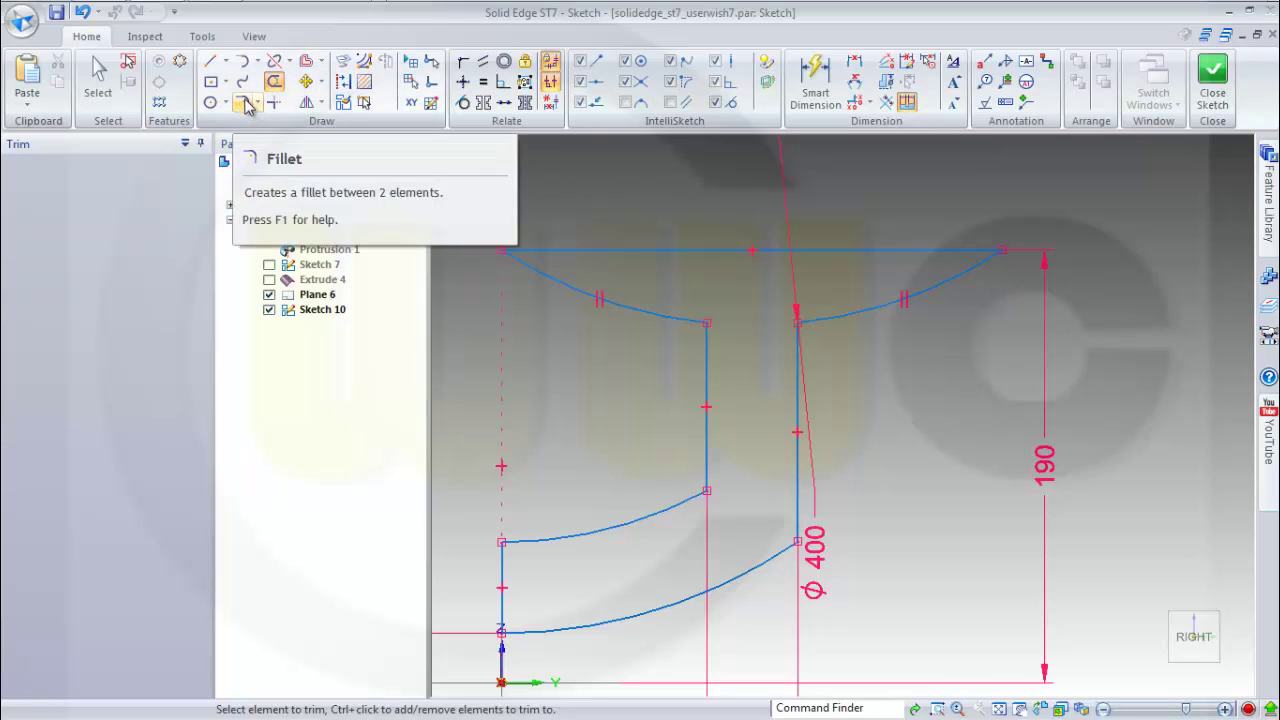
Fillet the stem's upper-left, lower-left and upper-right corners, using a radius setting of 20 mm.
{"action": "left_click", "coordinate": [245, 103]}
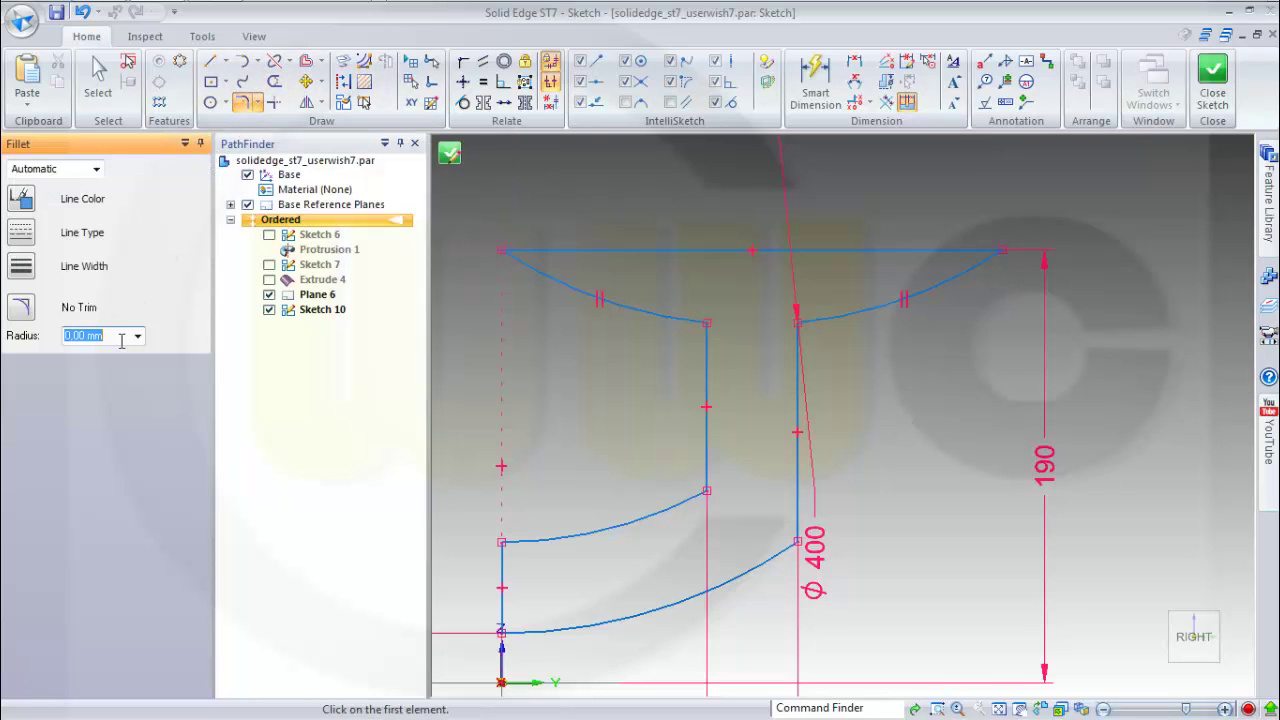
{"action": "type", "text": "20"}
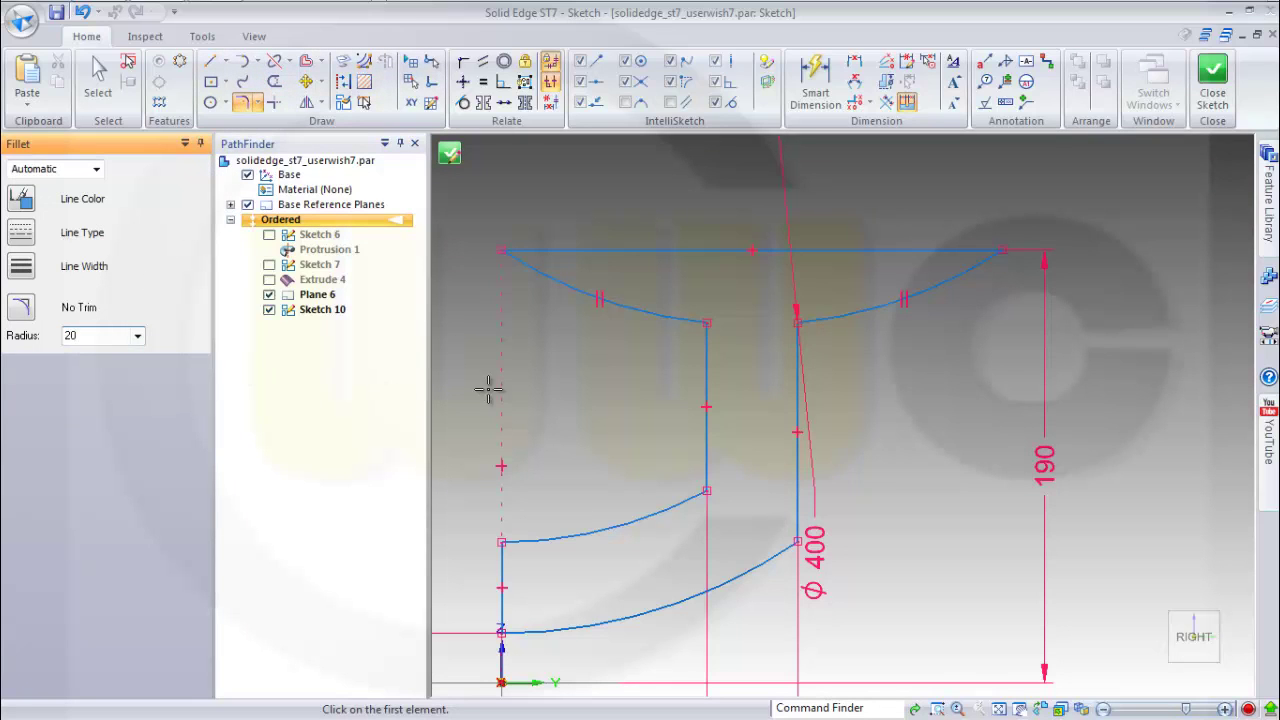
{"action": "left_click", "coordinate": [664, 320]}
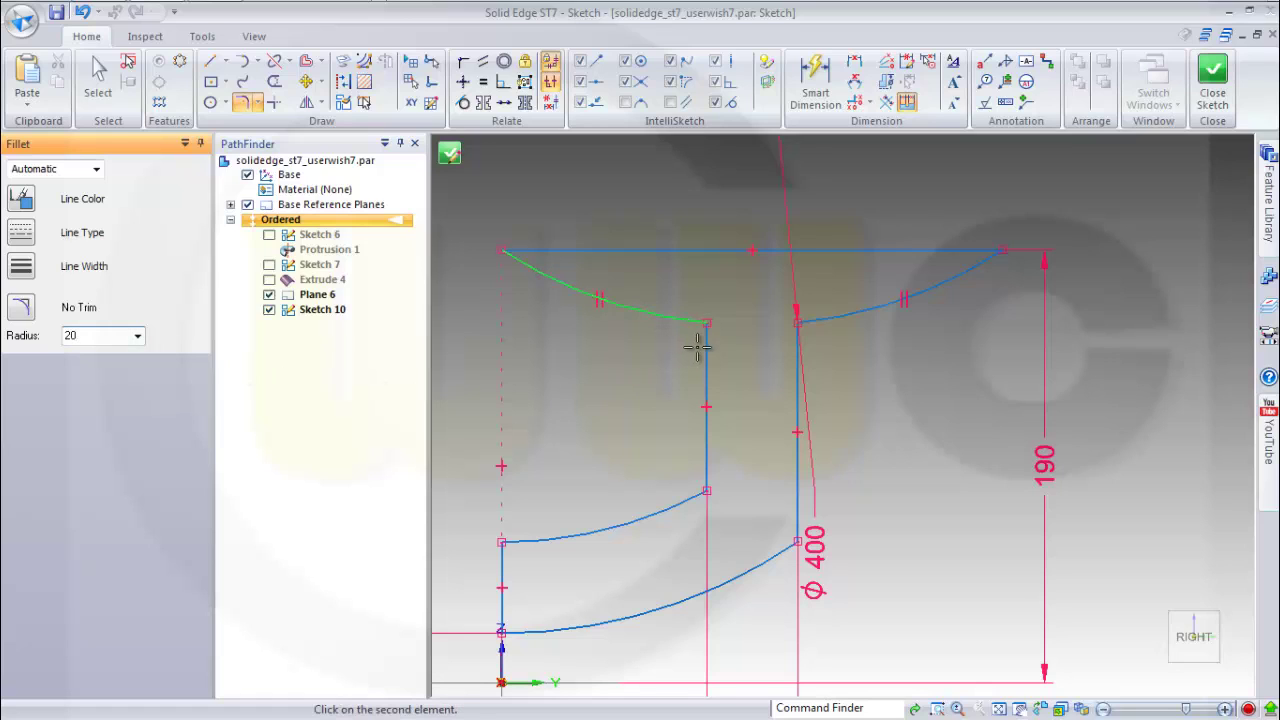
{"action": "left_click", "coordinate": [706, 351]}
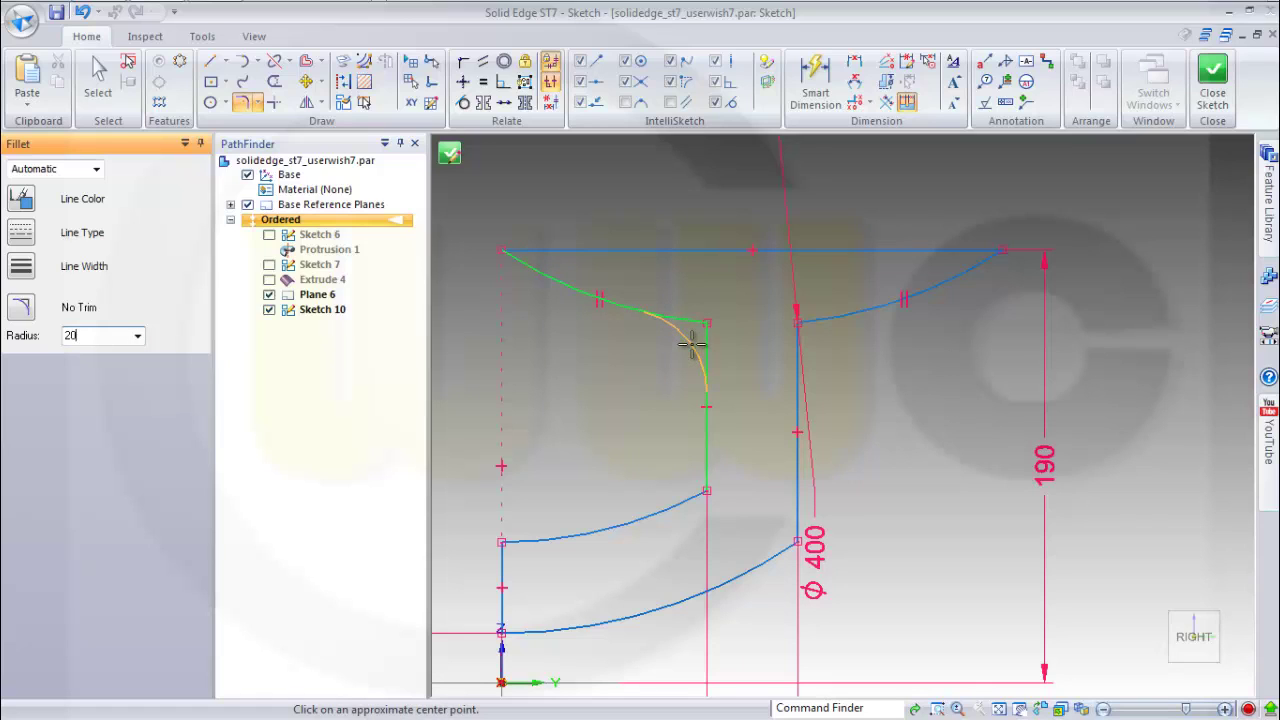
{"action": "left_click", "coordinate": [691, 346]}
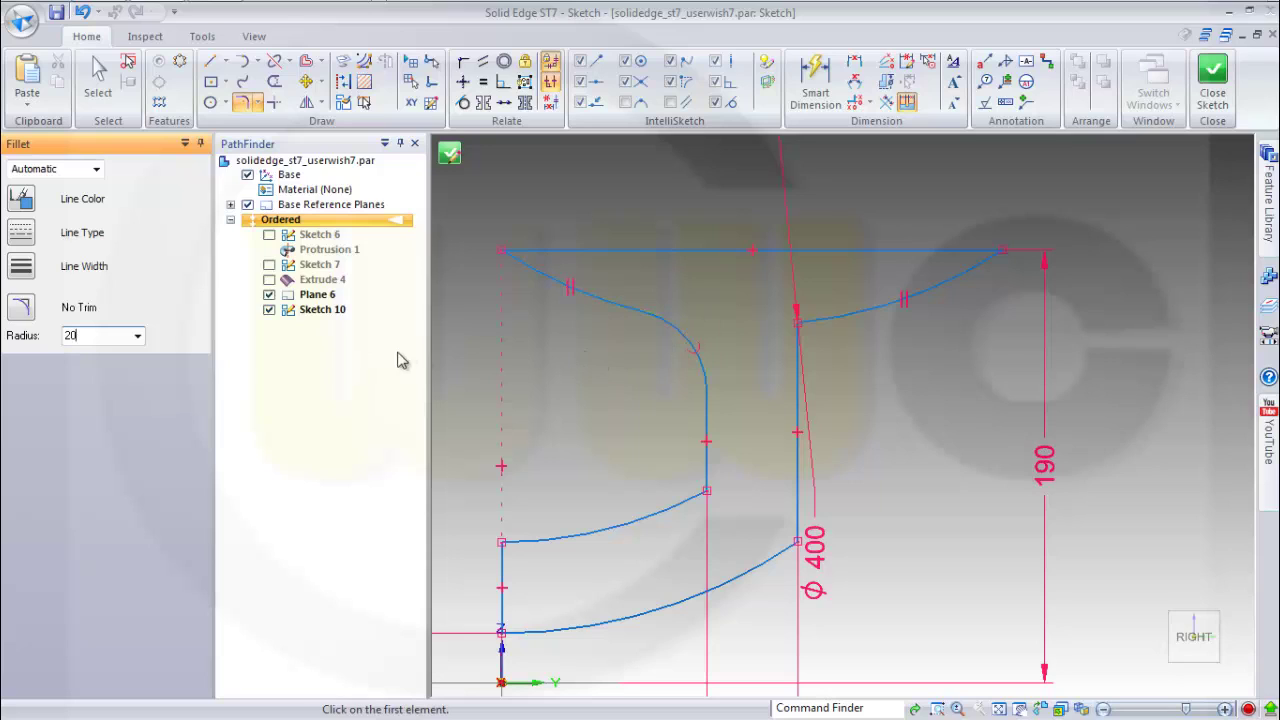
{"action": "left_click", "coordinate": [655, 509]}
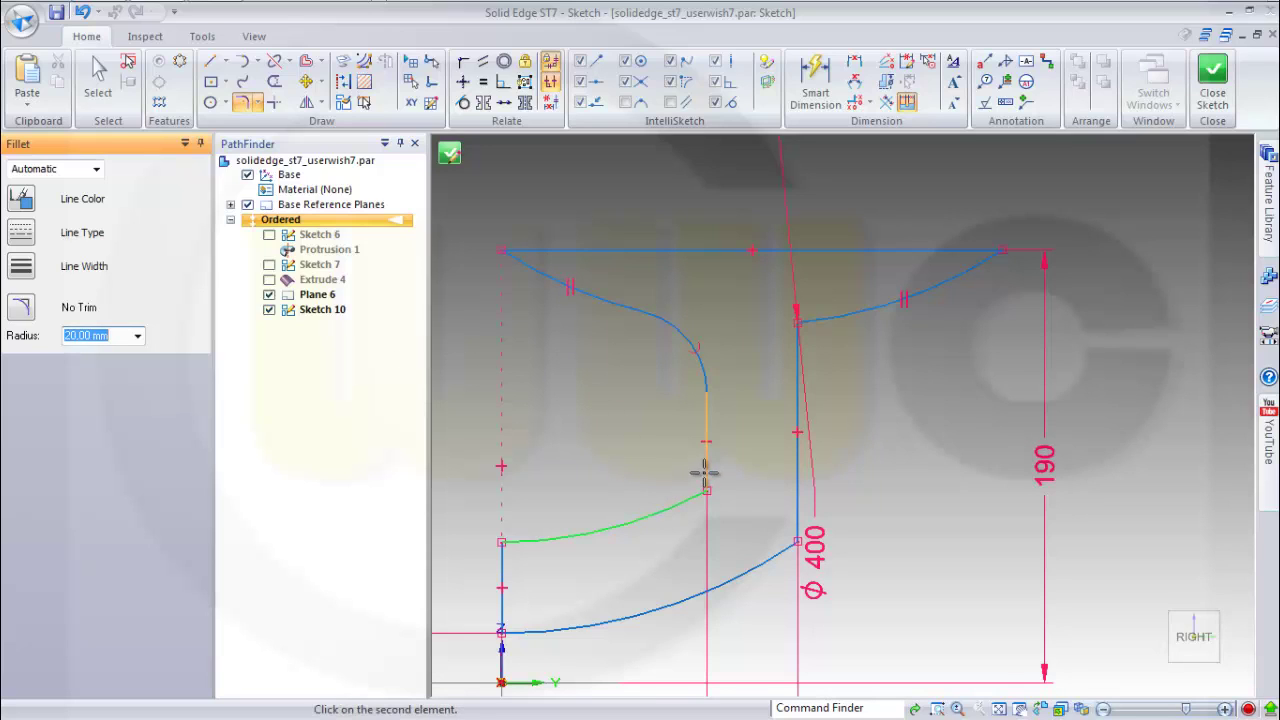
{"action": "left_click", "coordinate": [704, 472]}
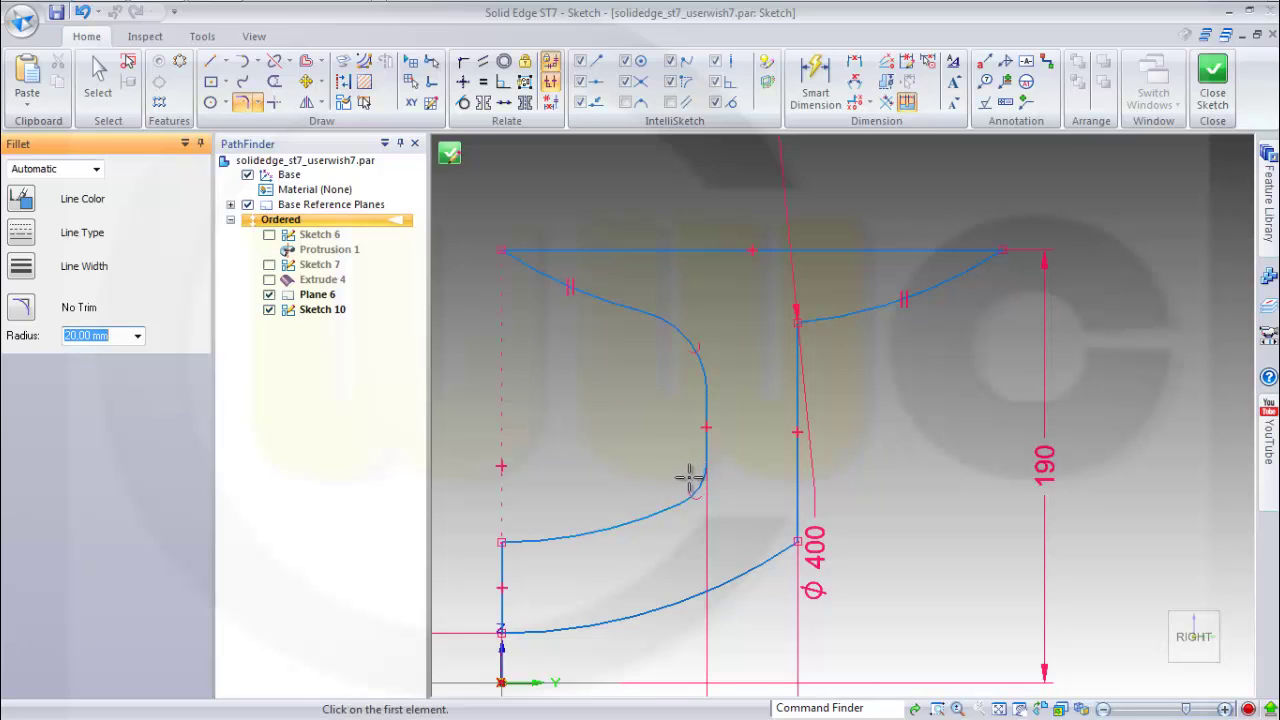
{"action": "left_click", "coordinate": [813, 344]}
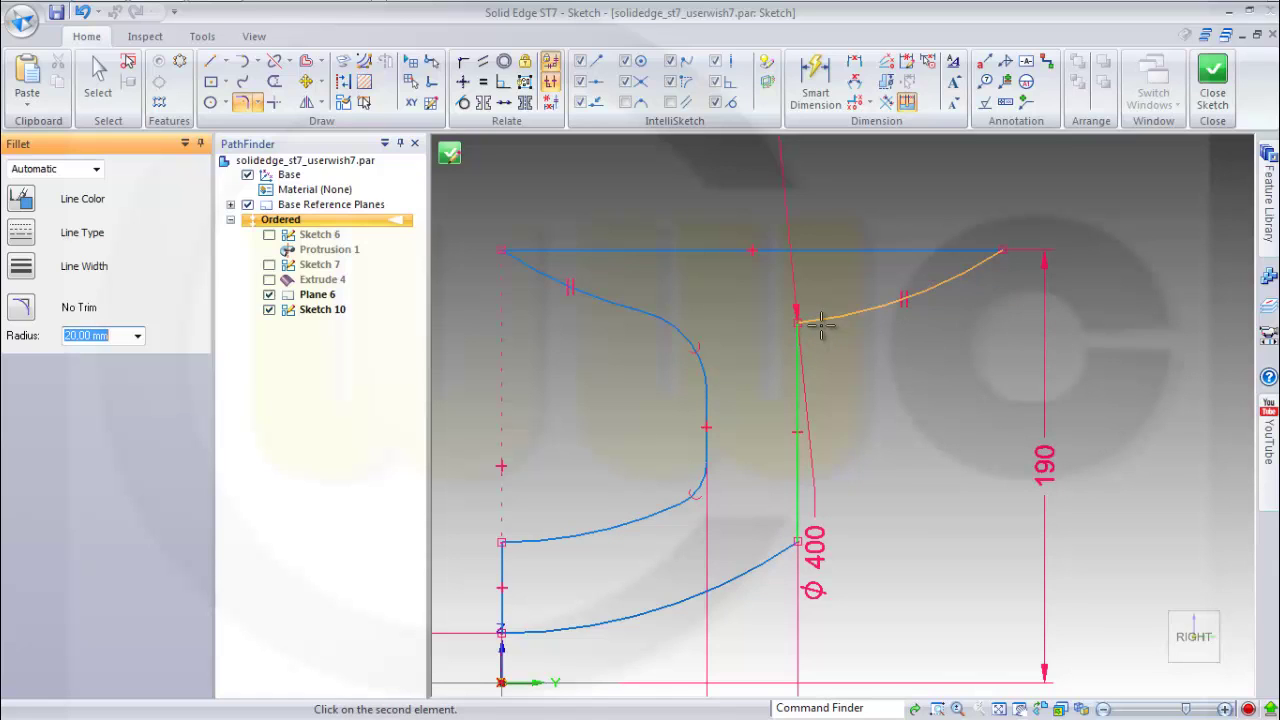
{"action": "left_click", "coordinate": [821, 322]}
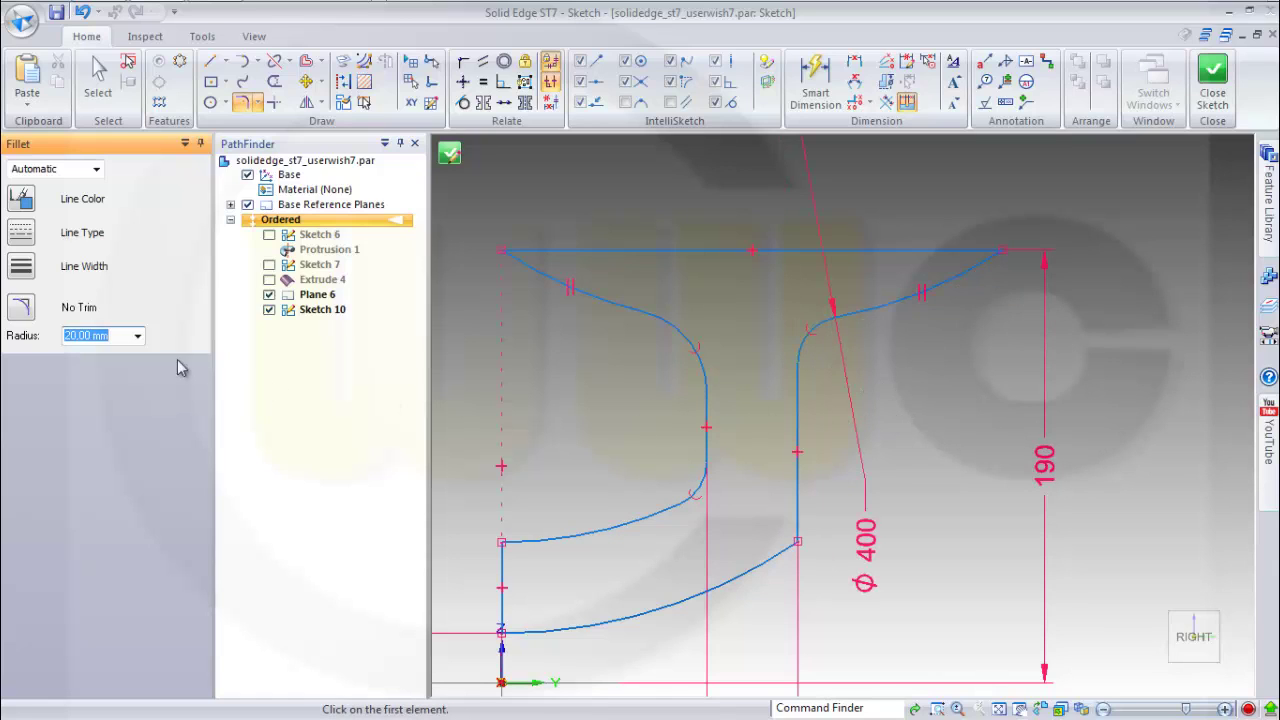
Fillet the outer corner between the lowest arc and the stem's right vertical line with a 60 mm radius.
{"action": "type", "text": "60"}
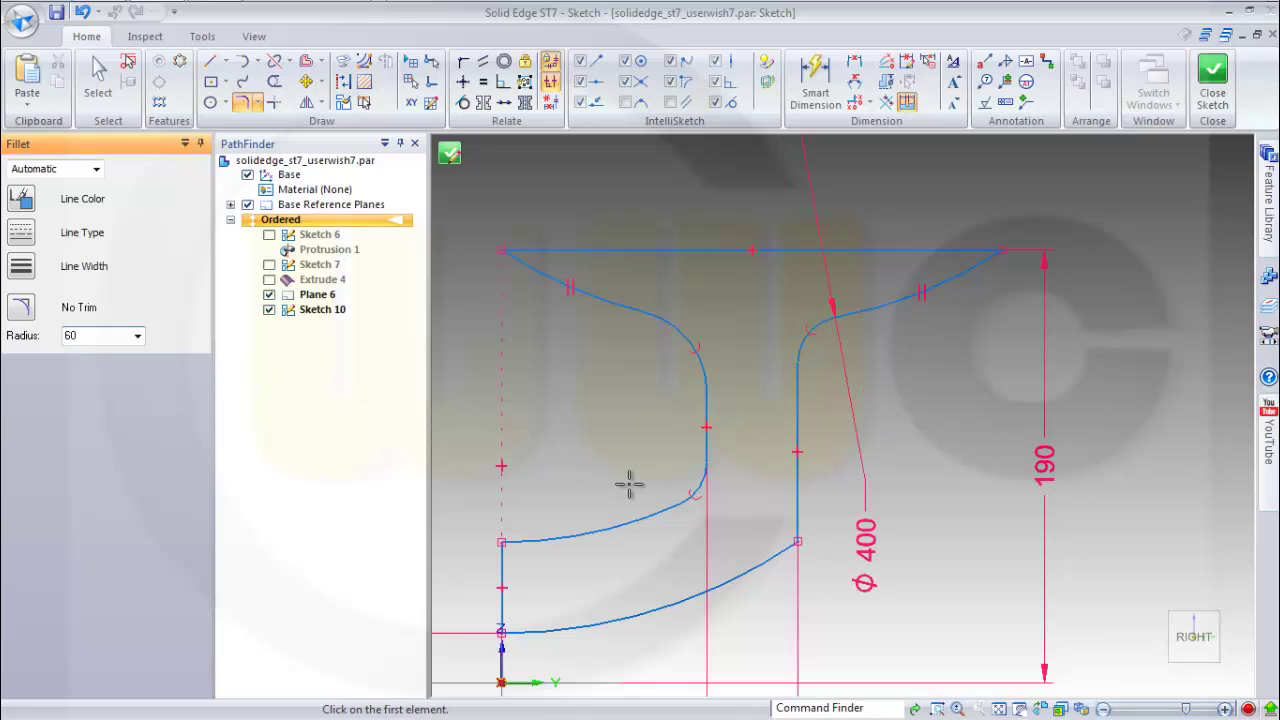
{"action": "key", "text": "Return"}
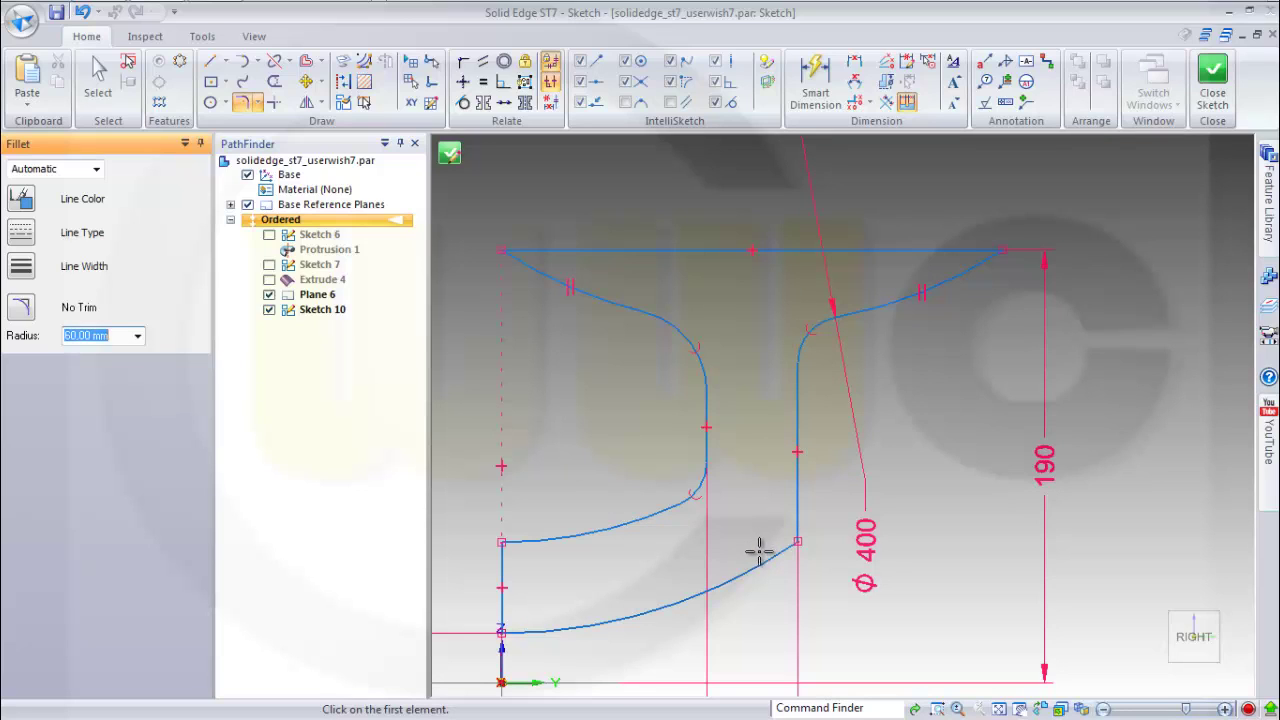
{"action": "left_click", "coordinate": [762, 553]}
{"action": "left_click", "coordinate": [792, 516]}
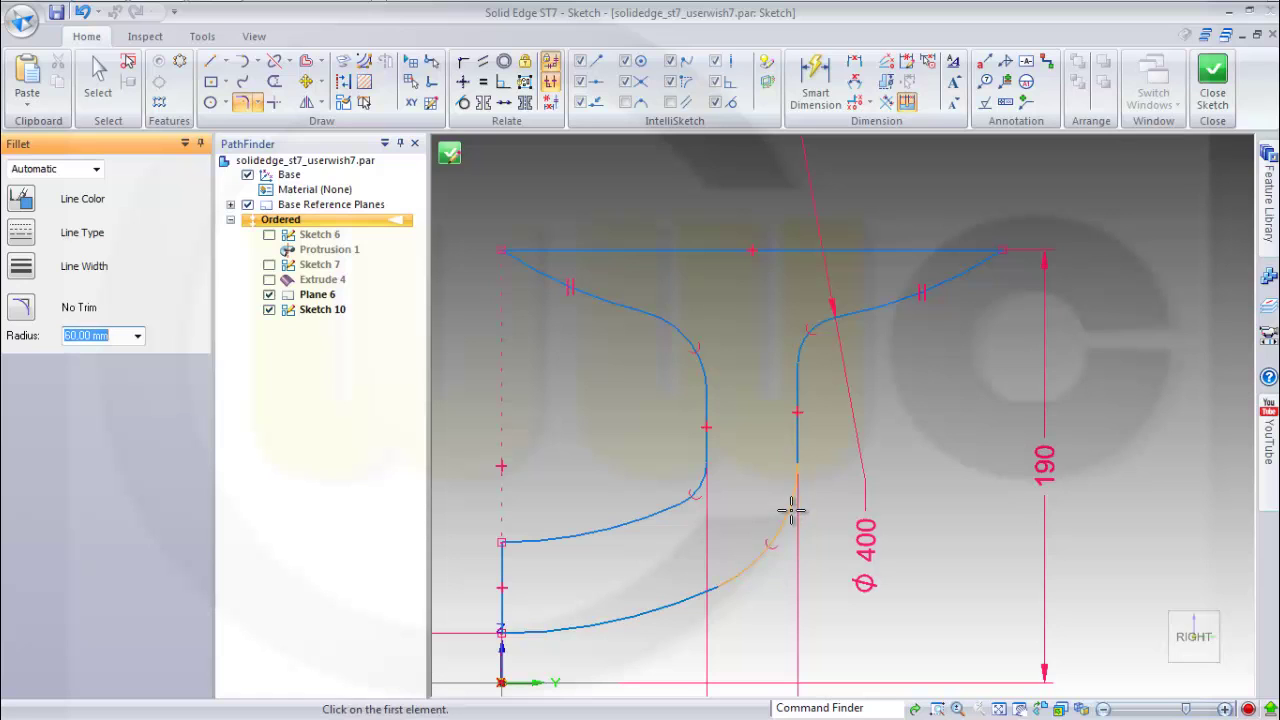
Add radius dimensions of 60 mm to the outer lower-right fillet and 20 mm to the stem's lower-left fillet.
{"action": "left_click", "coordinate": [815, 80]}
{"action": "left_click", "coordinate": [768, 550]}
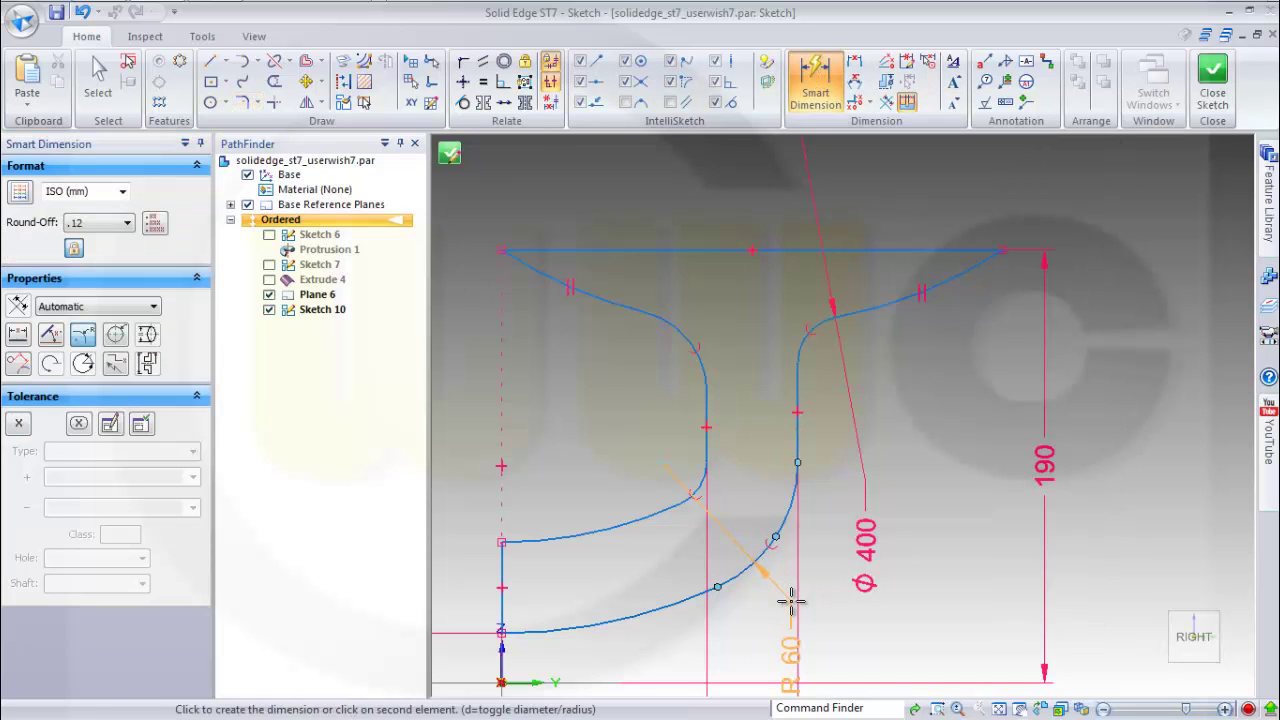
{"action": "left_click", "coordinate": [797, 598]}
{"action": "key", "text": "Return"}
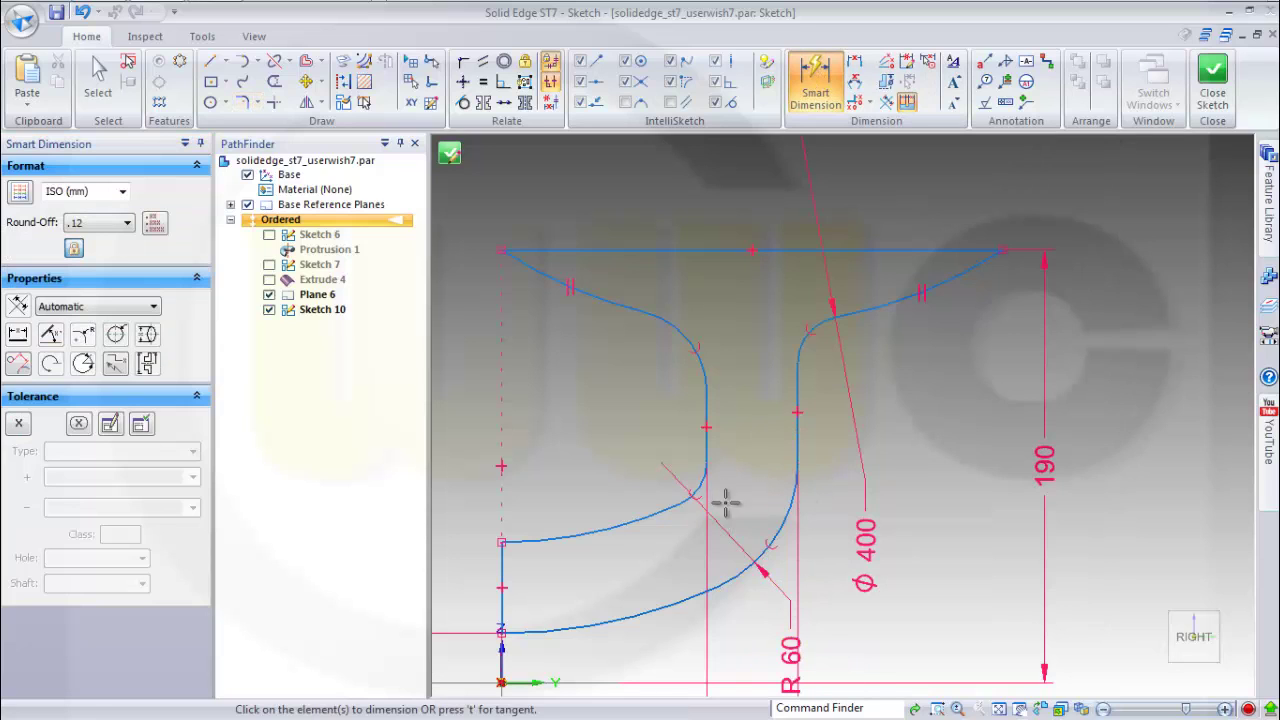
{"action": "left_click", "coordinate": [688, 500]}
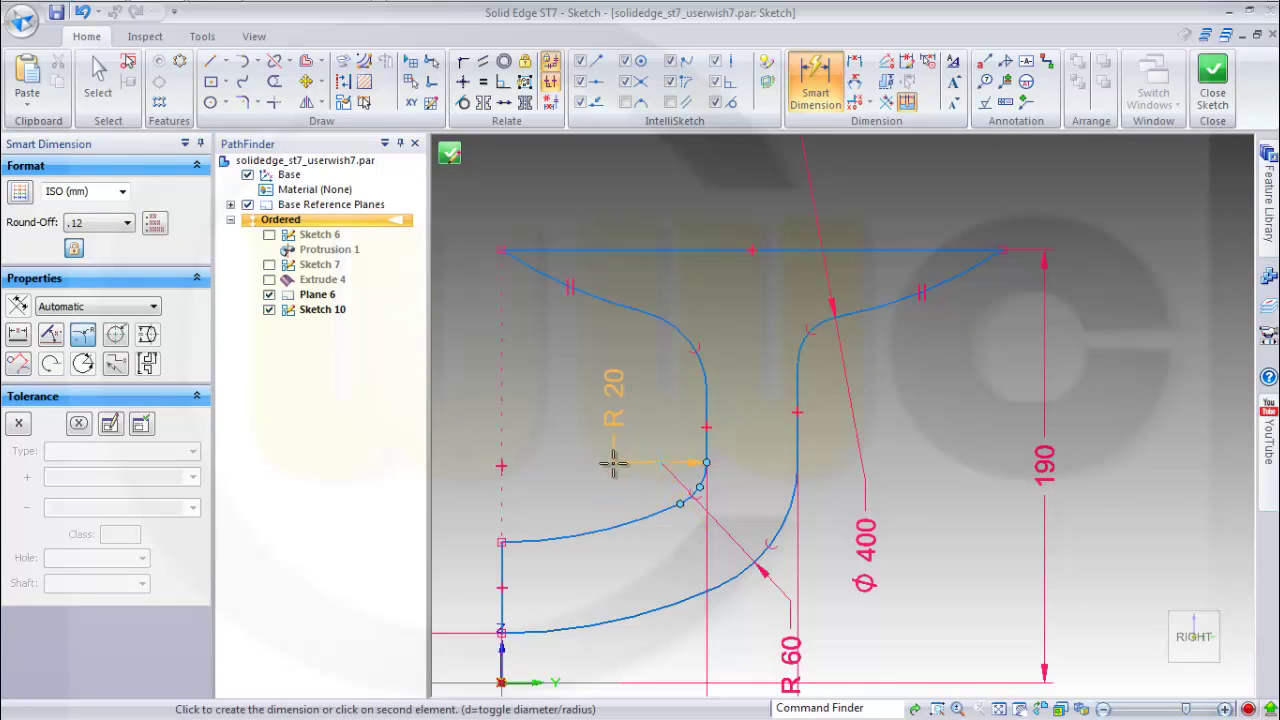
{"action": "left_click", "coordinate": [686, 531]}
{"action": "key", "text": "Return"}
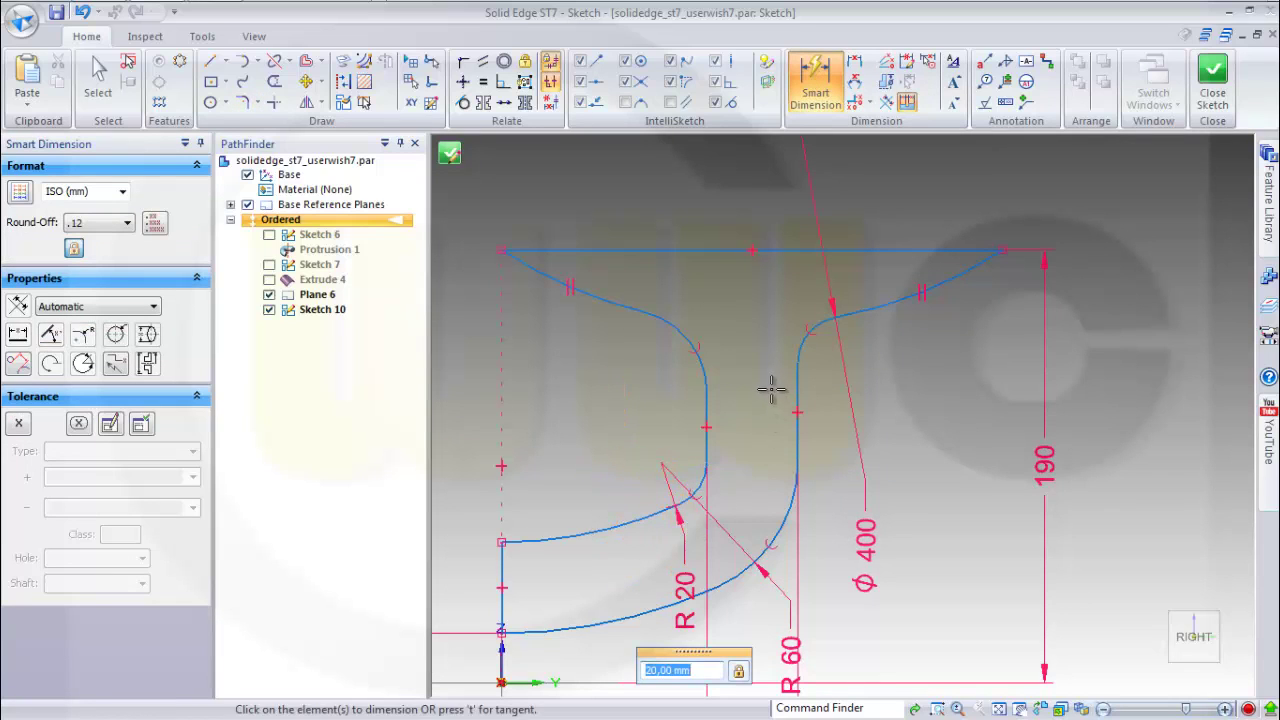
Dimension the stem's upper-left fillet and set its radius to 20 mm.
{"action": "left_click", "coordinate": [701, 358]}
{"action": "left_click", "coordinate": [739, 339]}
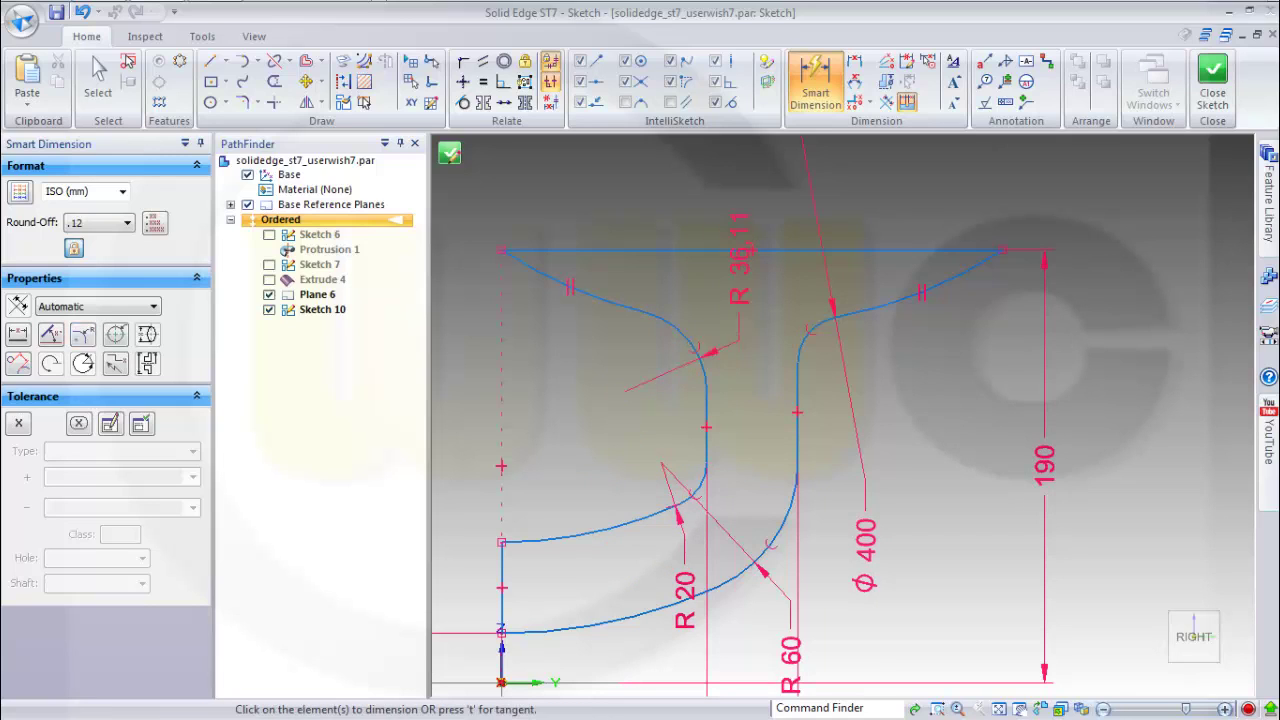
{"action": "type", "text": "20"}
{"action": "key", "text": "Return"}
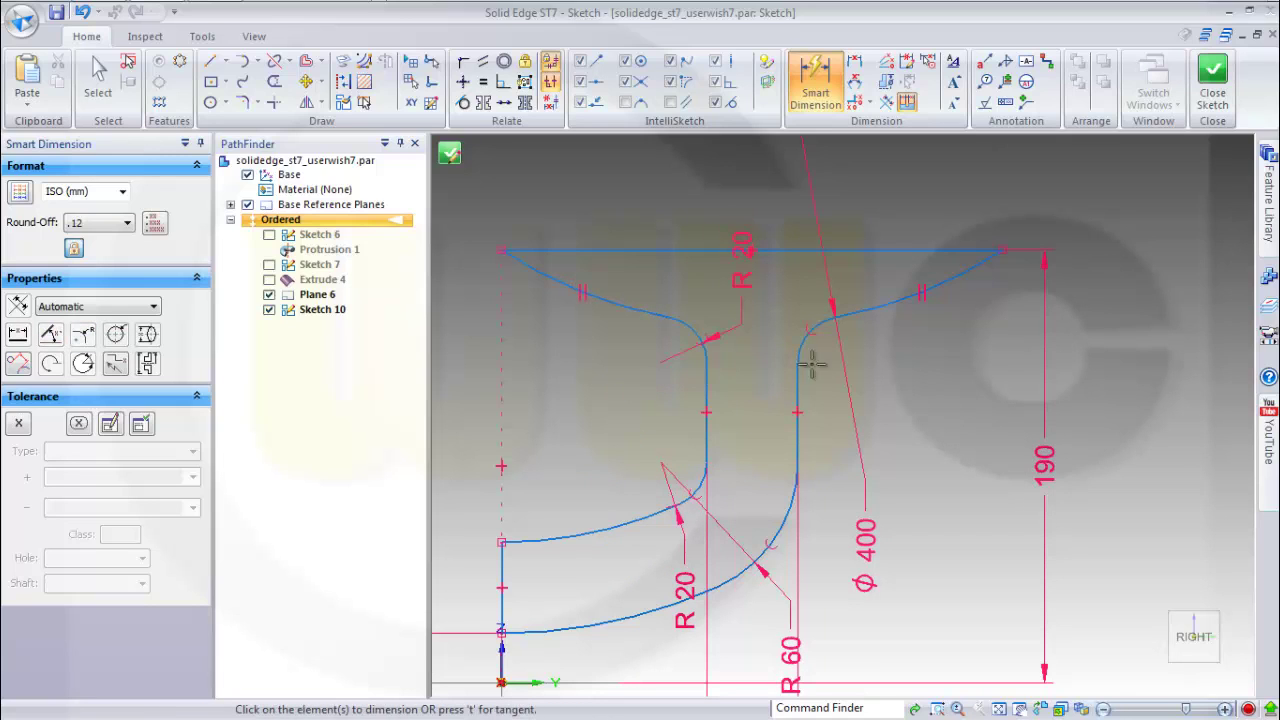
Dimension the stem's upper-right fillet and set its radius to 20 mm.
{"action": "left_click", "coordinate": [805, 345]}
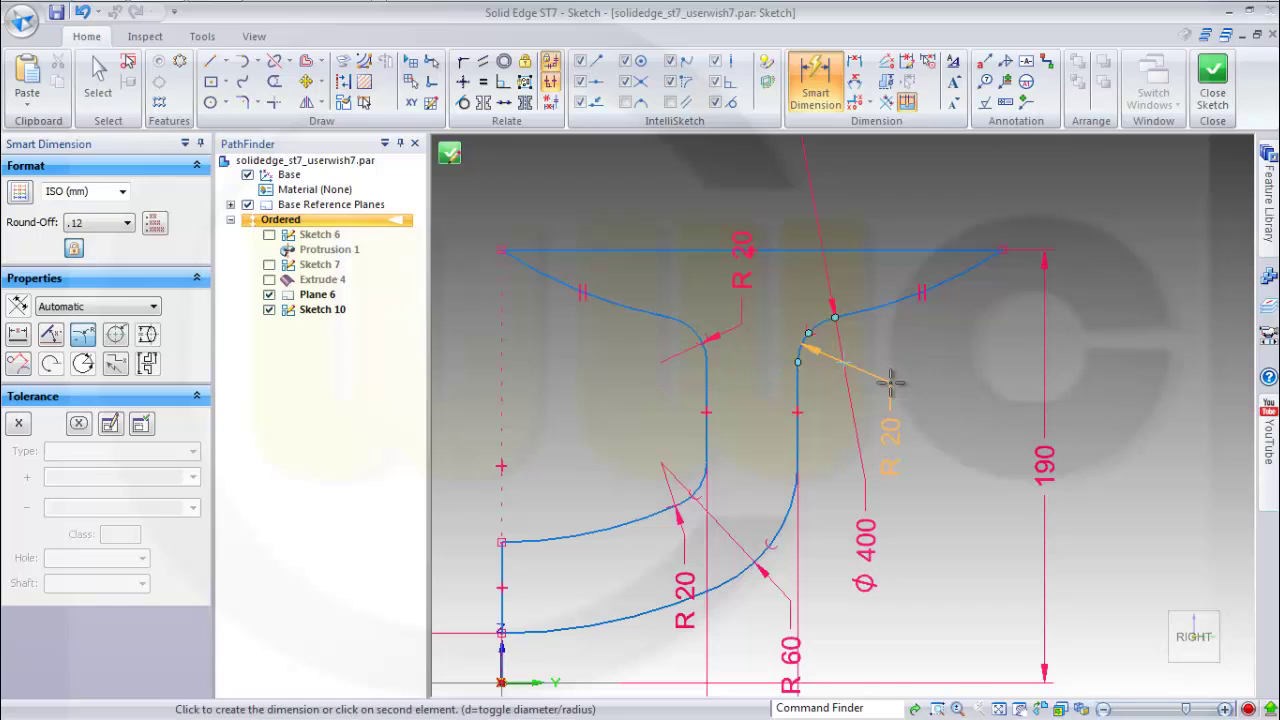
{"action": "left_click", "coordinate": [891, 380]}
{"action": "type", "text": "20"}
{"action": "key", "text": "Return"}
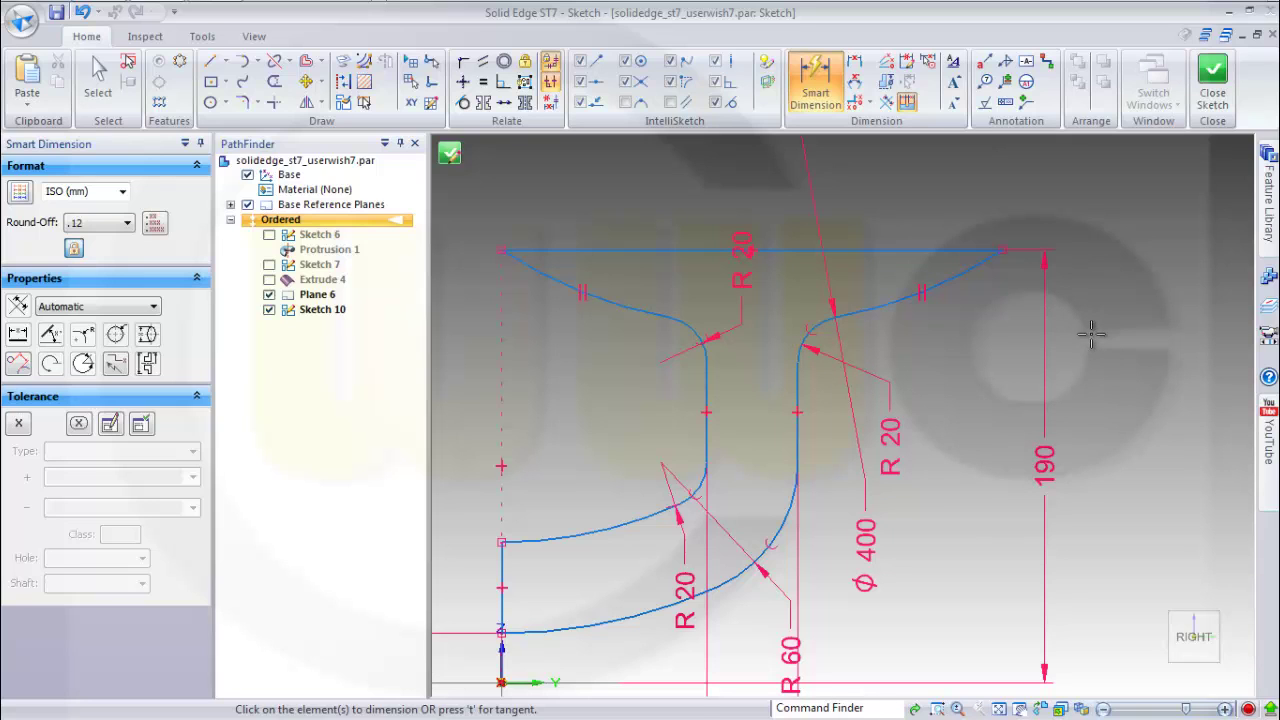
{"action": "key", "text": "Escape"}
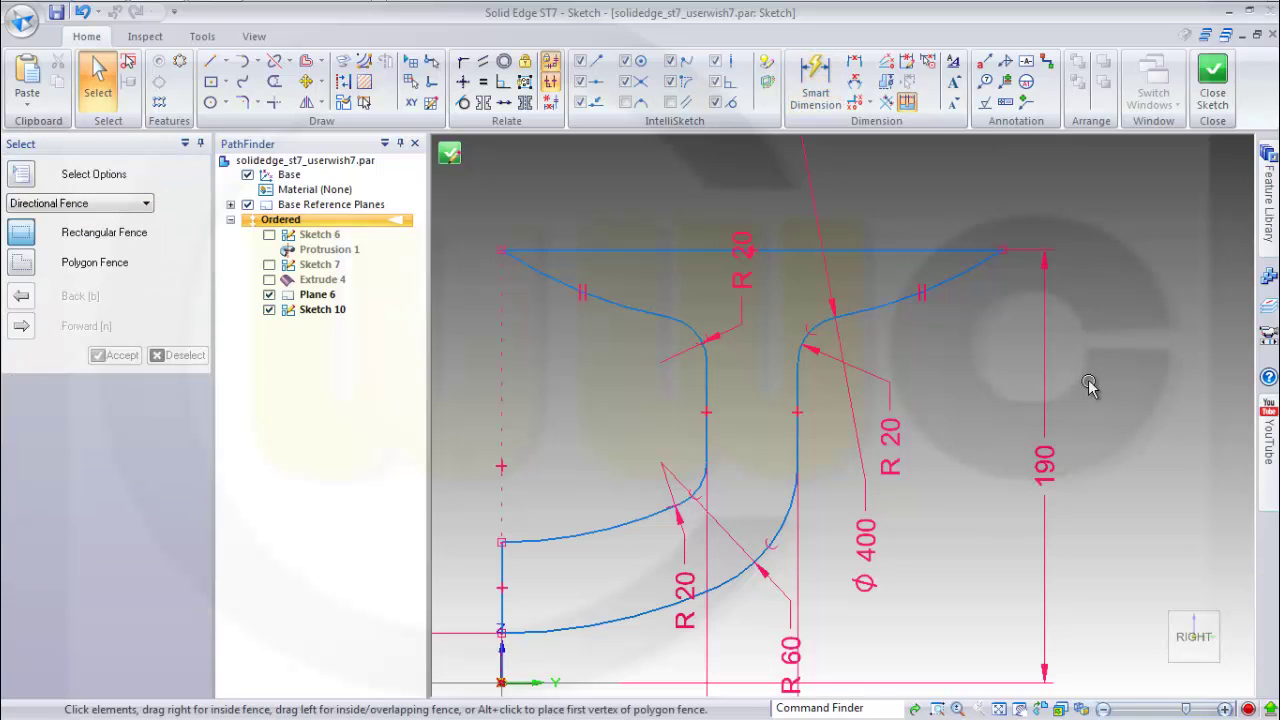
Add a length dimension above the profile's top horizontal line and try to enter PI*70 as its value.
{"action": "scroll", "coordinate": [1090, 388], "scroll_direction": "down", "scroll_amount": 1}
{"action": "scroll", "coordinate": [1090, 388], "scroll_direction": "up", "scroll_amount": 1}
{"action": "scroll", "coordinate": [1090, 388], "scroll_direction": "down", "scroll_amount": 1}
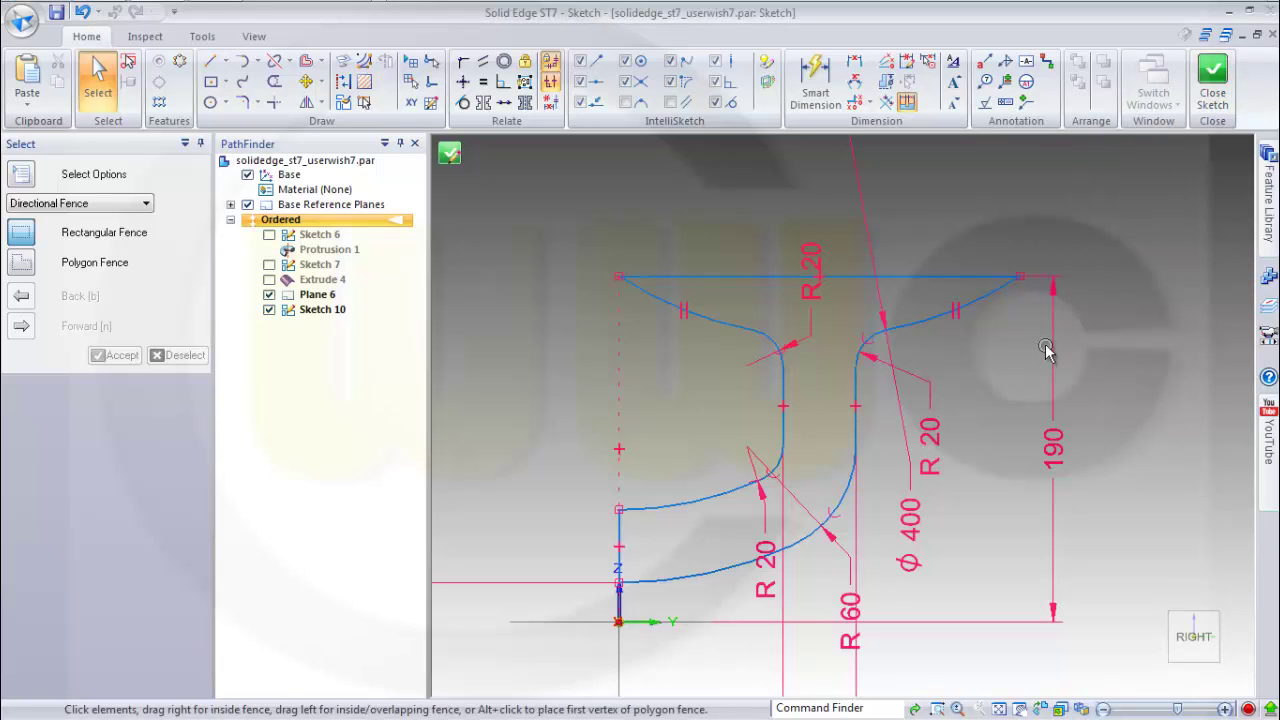
{"action": "left_click", "coordinate": [817, 75]}
{"action": "left_click", "coordinate": [766, 276]}
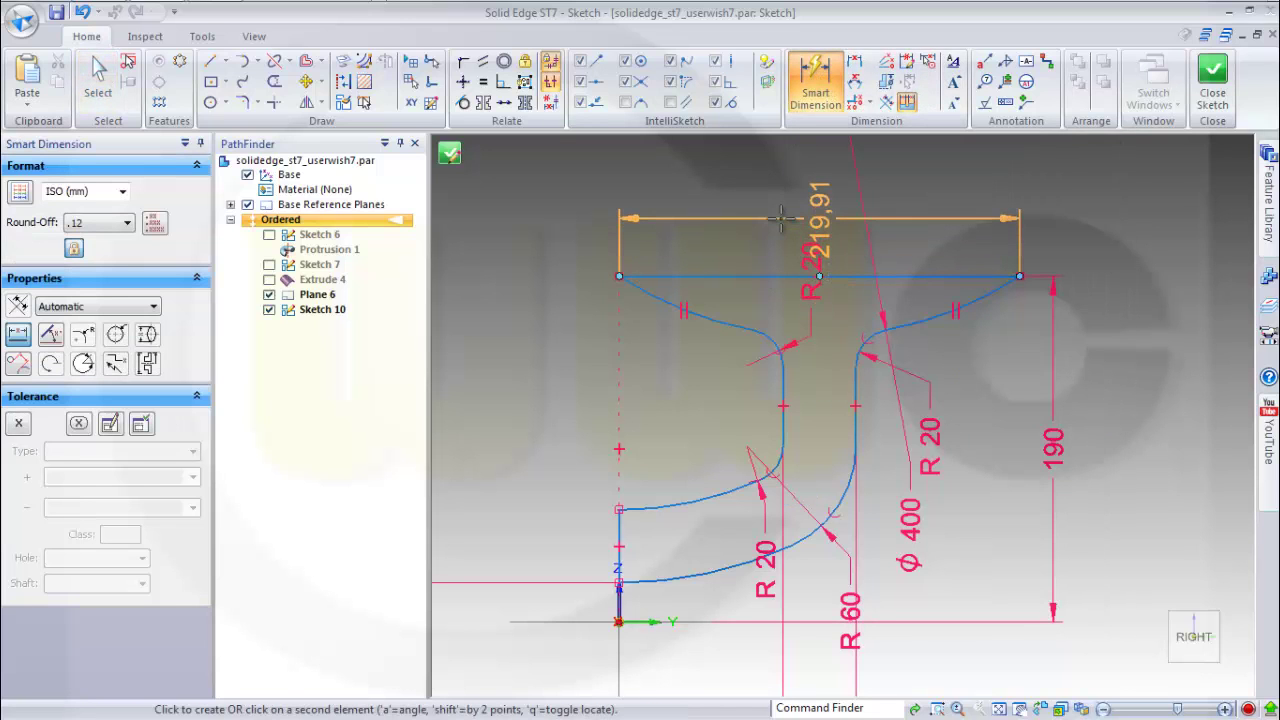
{"action": "left_click", "coordinate": [781, 219]}
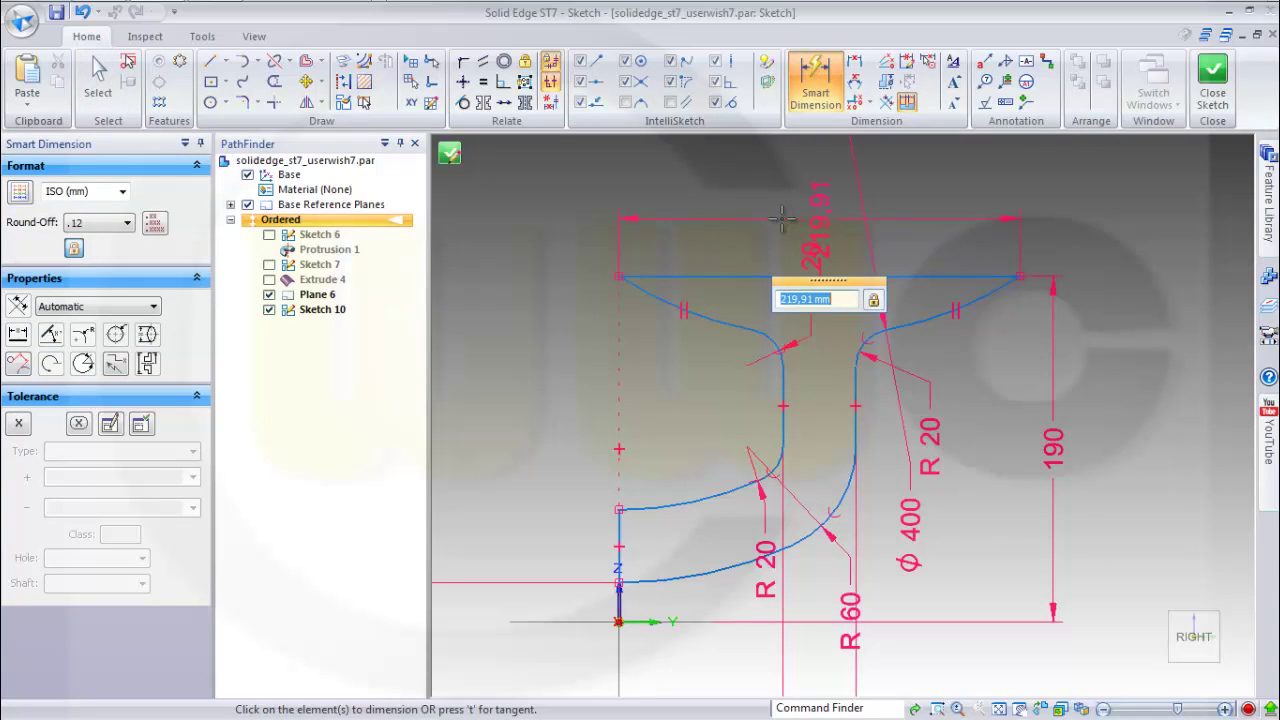
{"action": "type", "text": "PI*70"}
{"action": "key", "text": "Return"}
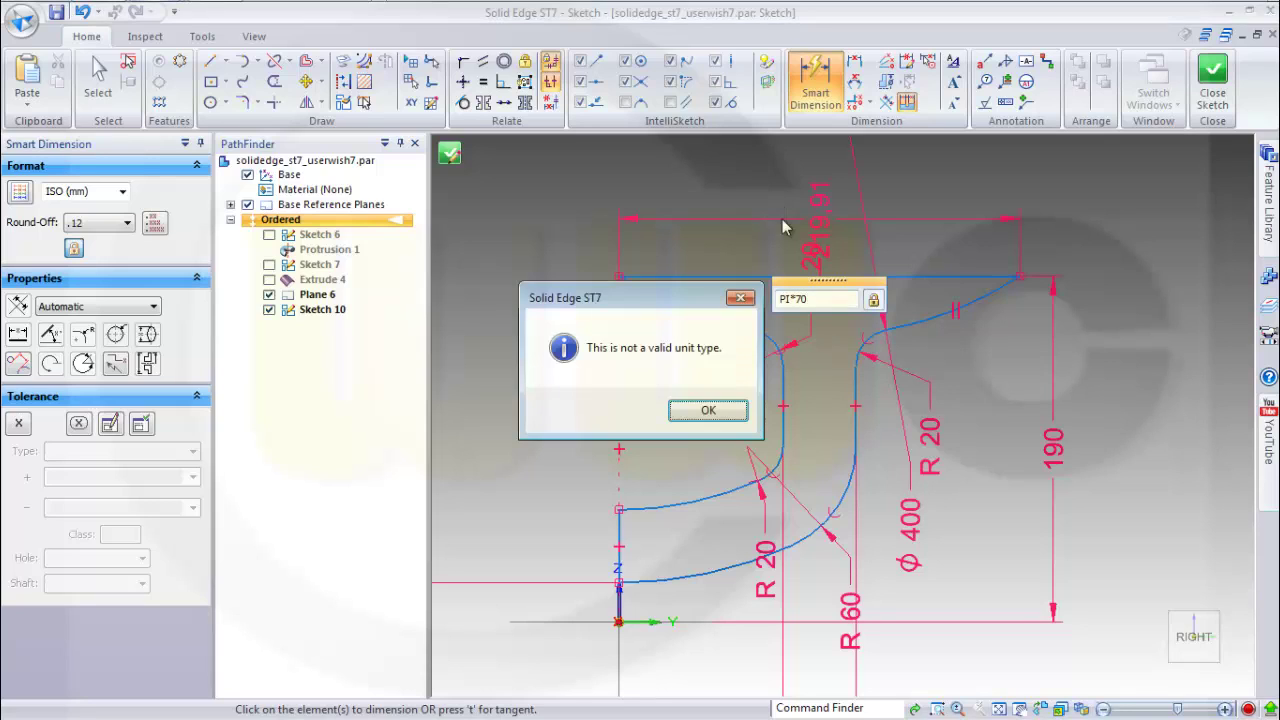
{"action": "left_click", "coordinate": [728, 412]}
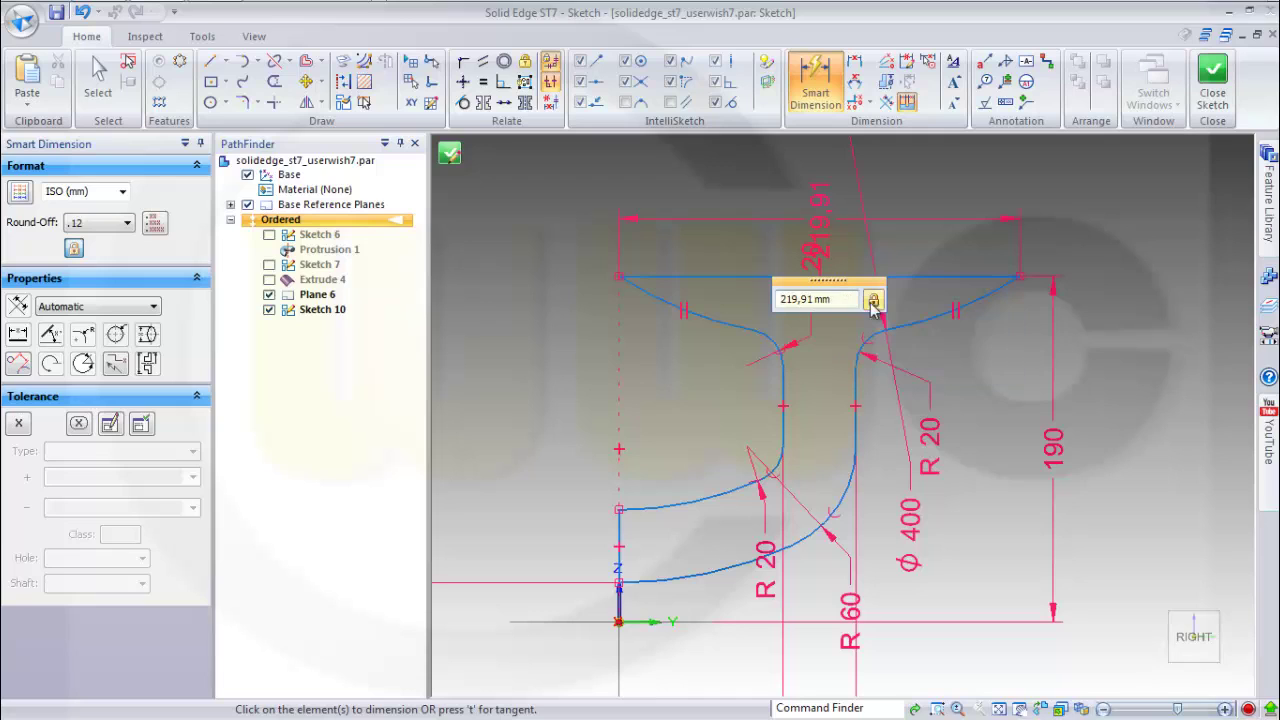
{"action": "left_click", "coordinate": [1171, 364]}
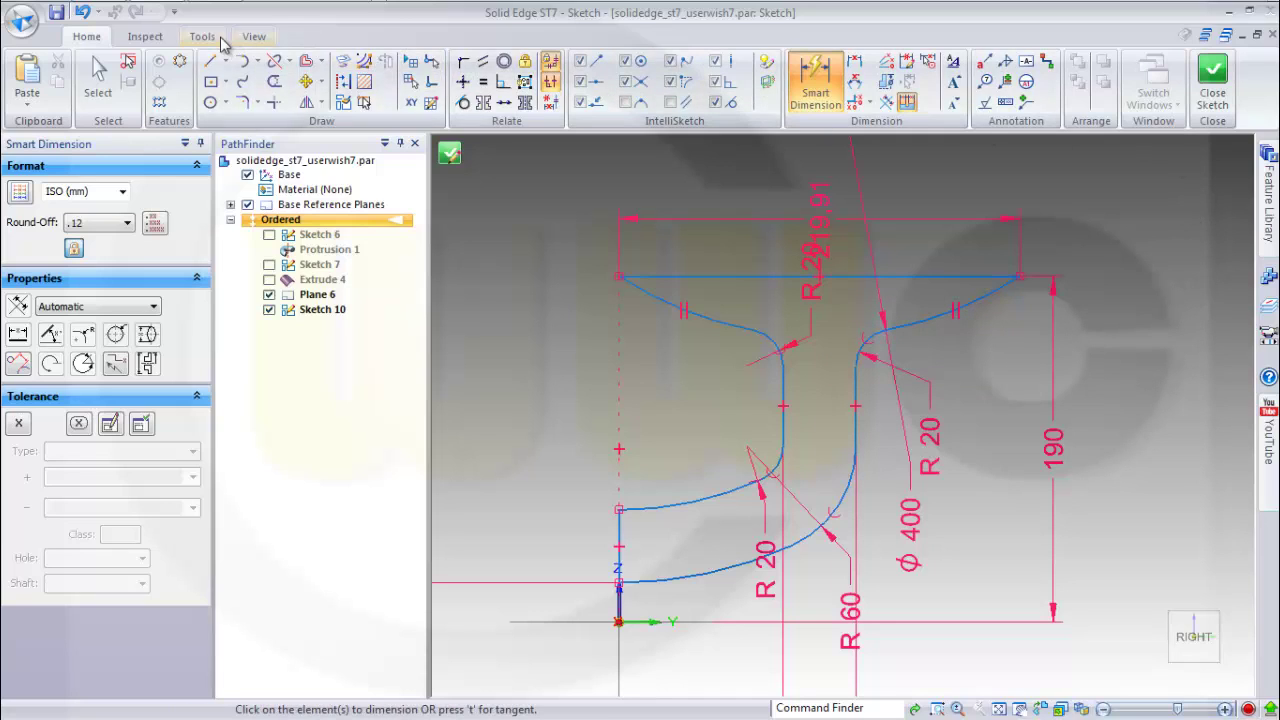
Assign the formula PI*70 to the top line's length dimension V1624 in the Variable Table.
{"action": "left_click", "coordinate": [203, 38]}
{"action": "left_click", "coordinate": [72, 61]}
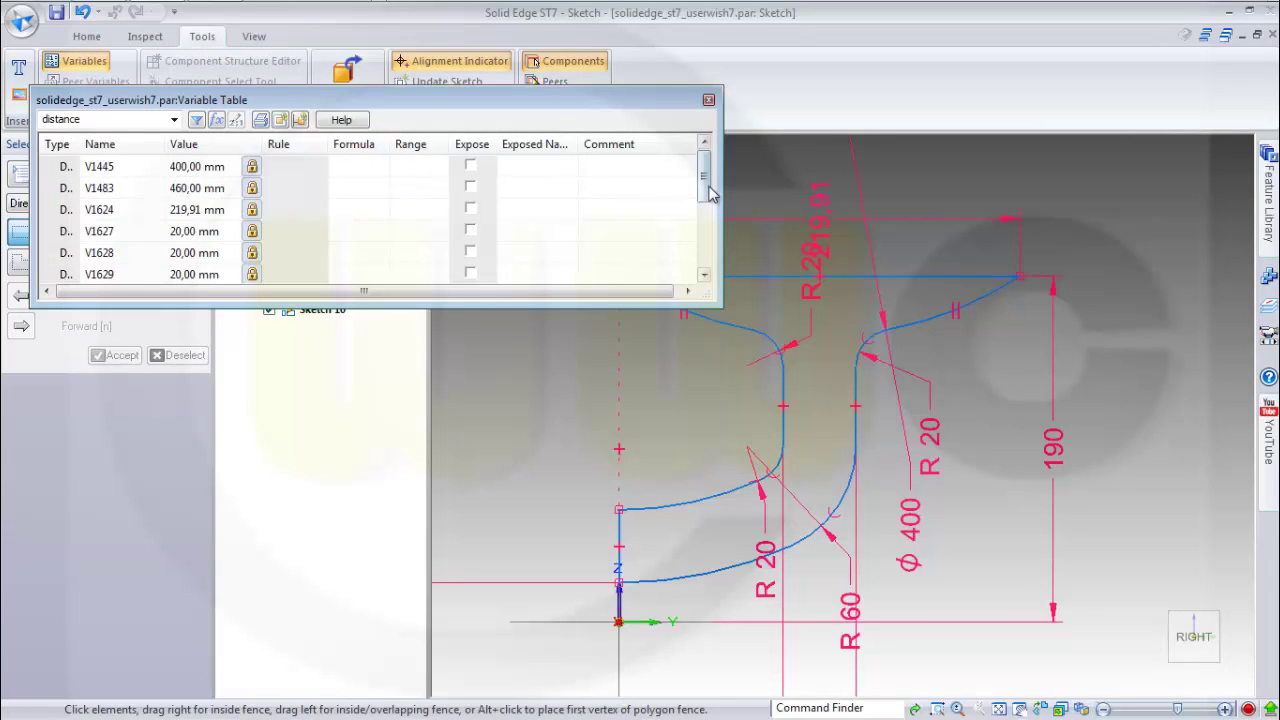
{"action": "scroll", "coordinate": [703, 262], "scroll_direction": "down", "scroll_amount": 5}
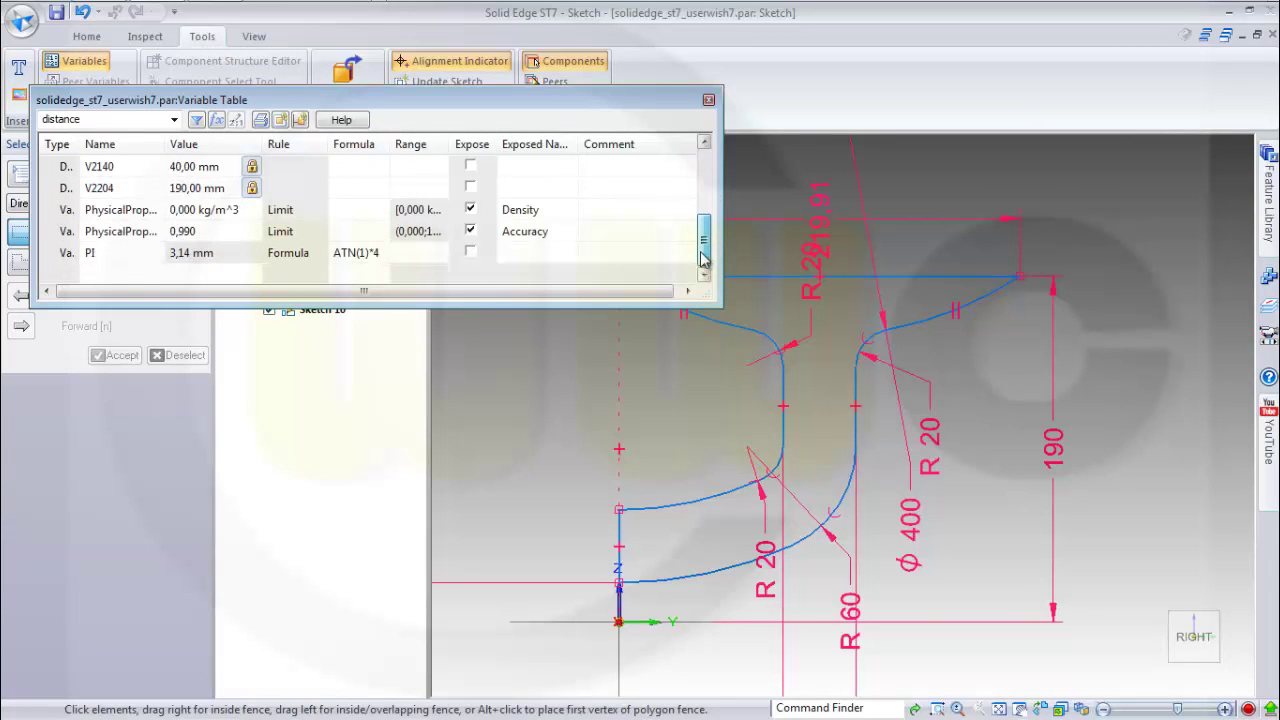
{"action": "scroll", "coordinate": [703, 258], "scroll_direction": "up", "scroll_amount": 5}
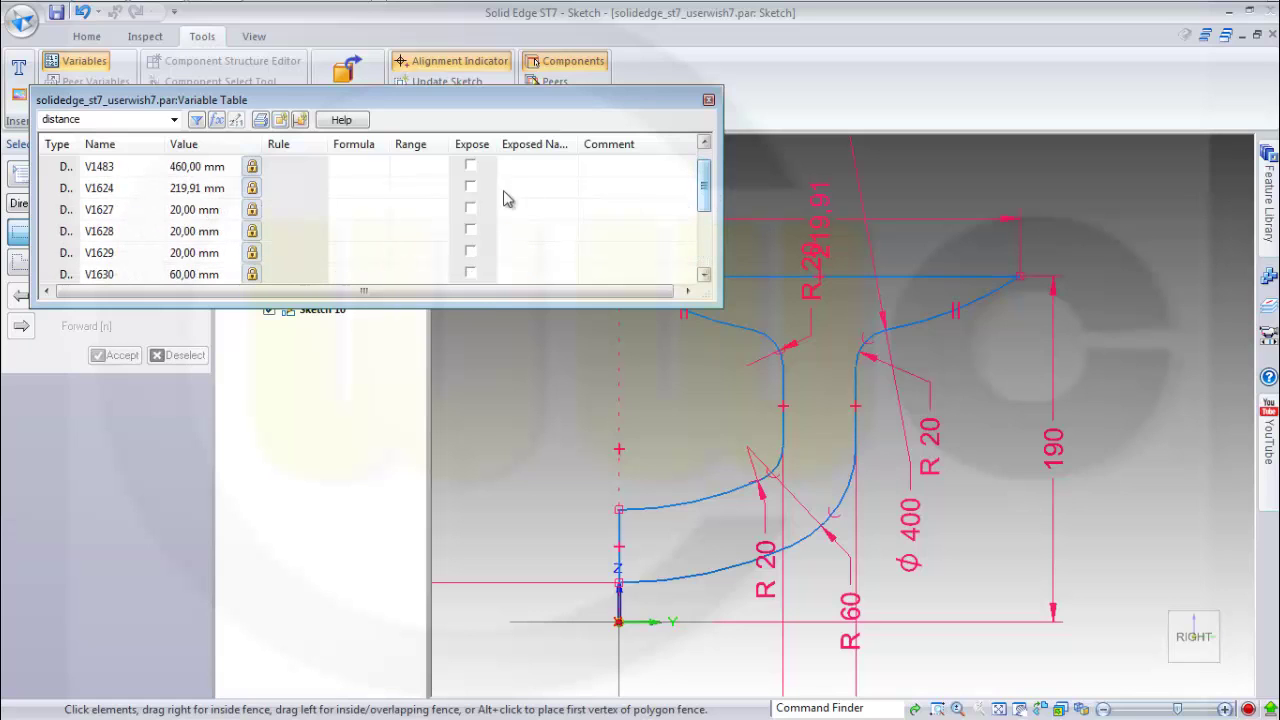
{"action": "left_click", "coordinate": [200, 196]}
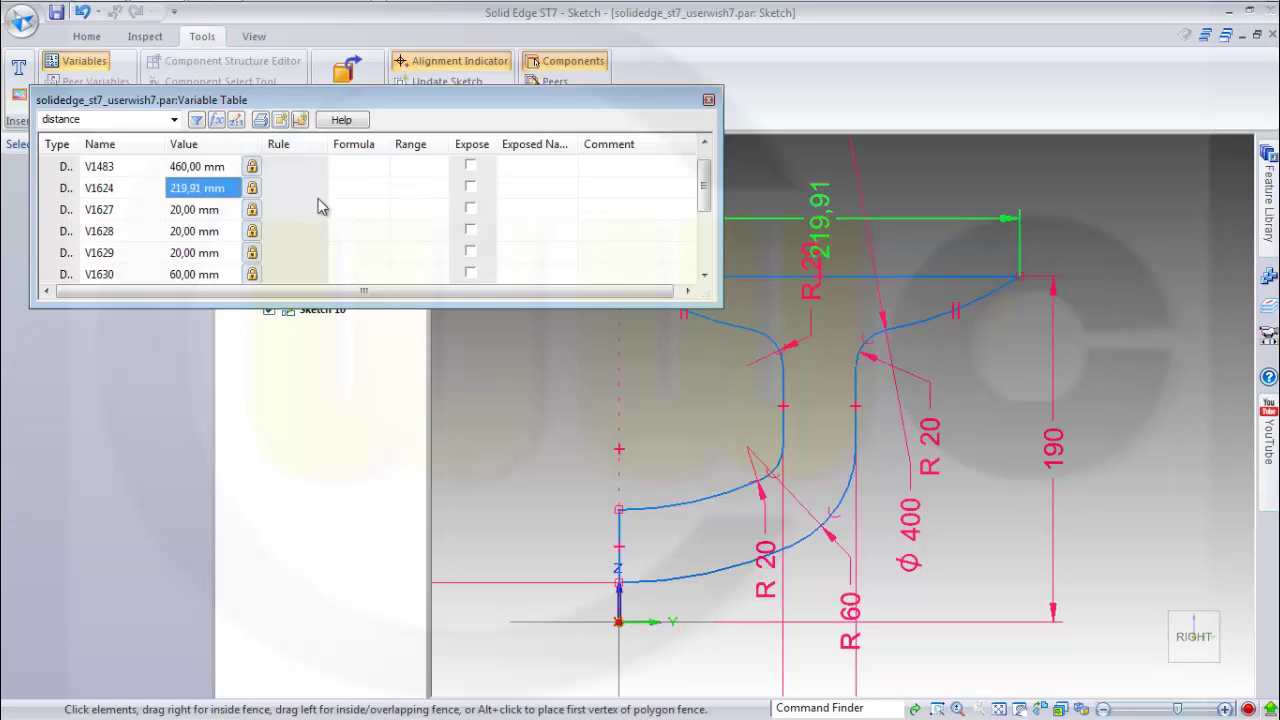
{"action": "left_click", "coordinate": [360, 194]}
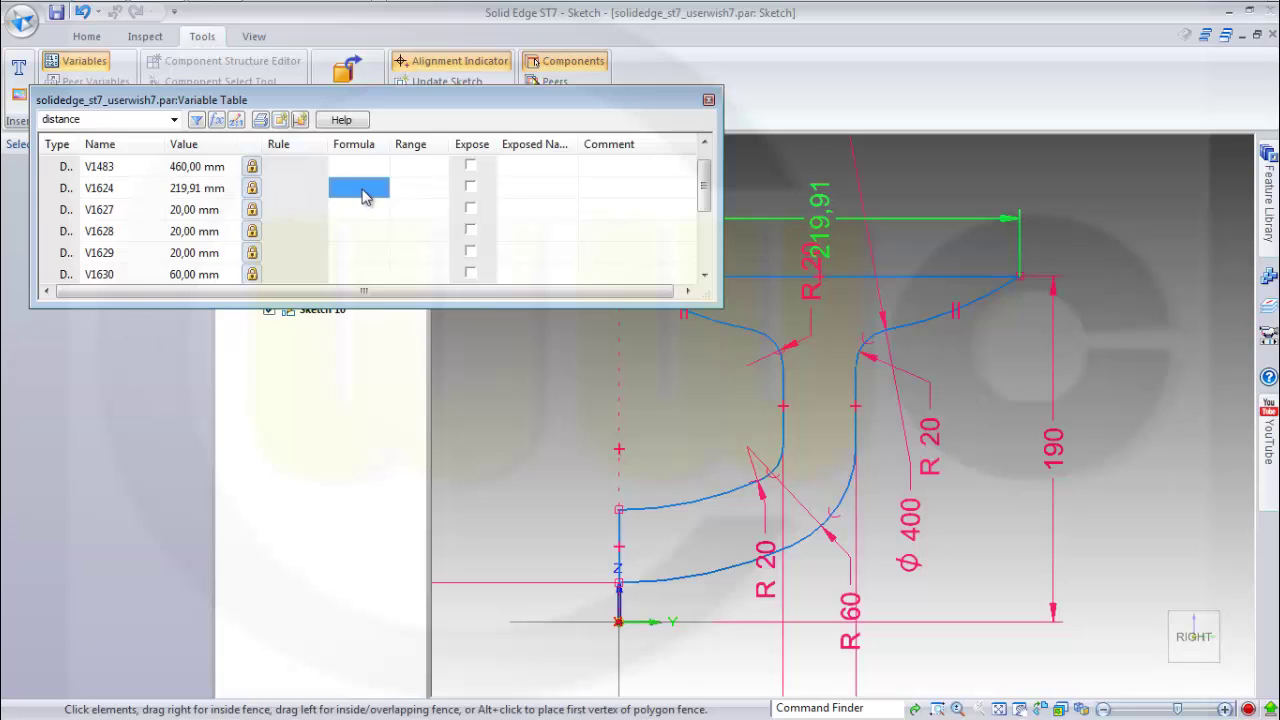
{"action": "type", "text": "PI*70"}
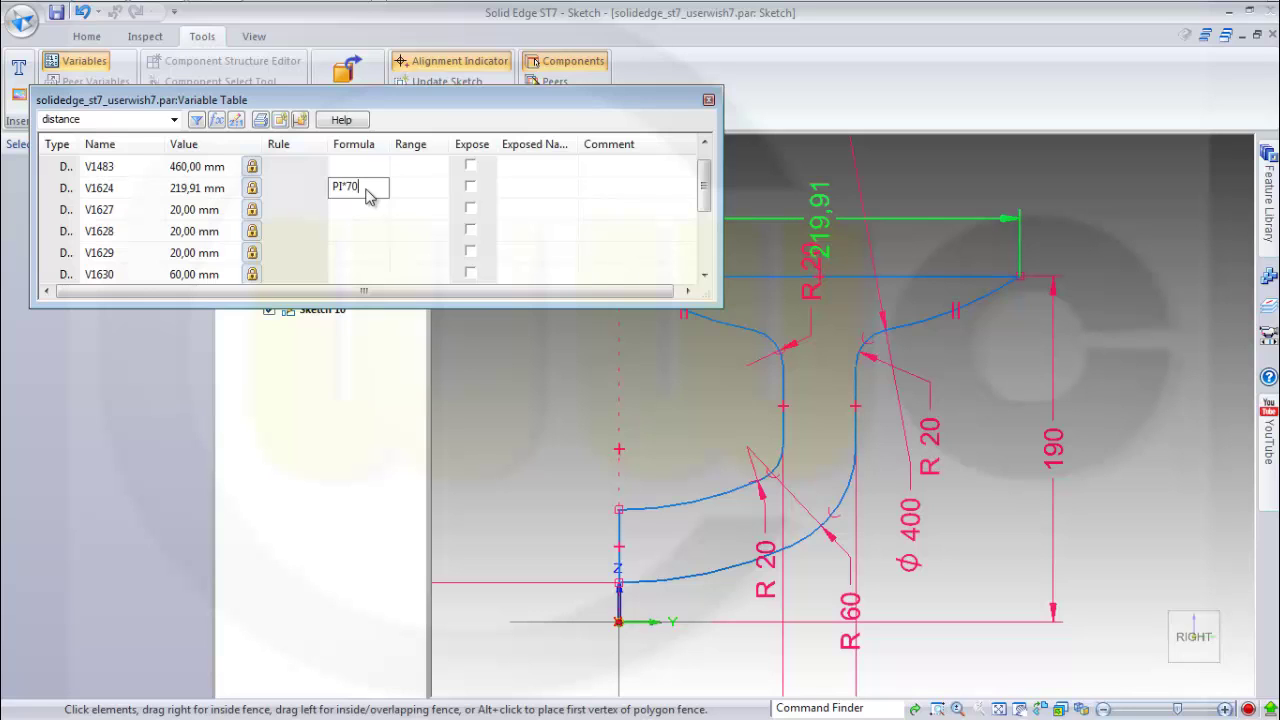
{"action": "key", "text": "Return"}
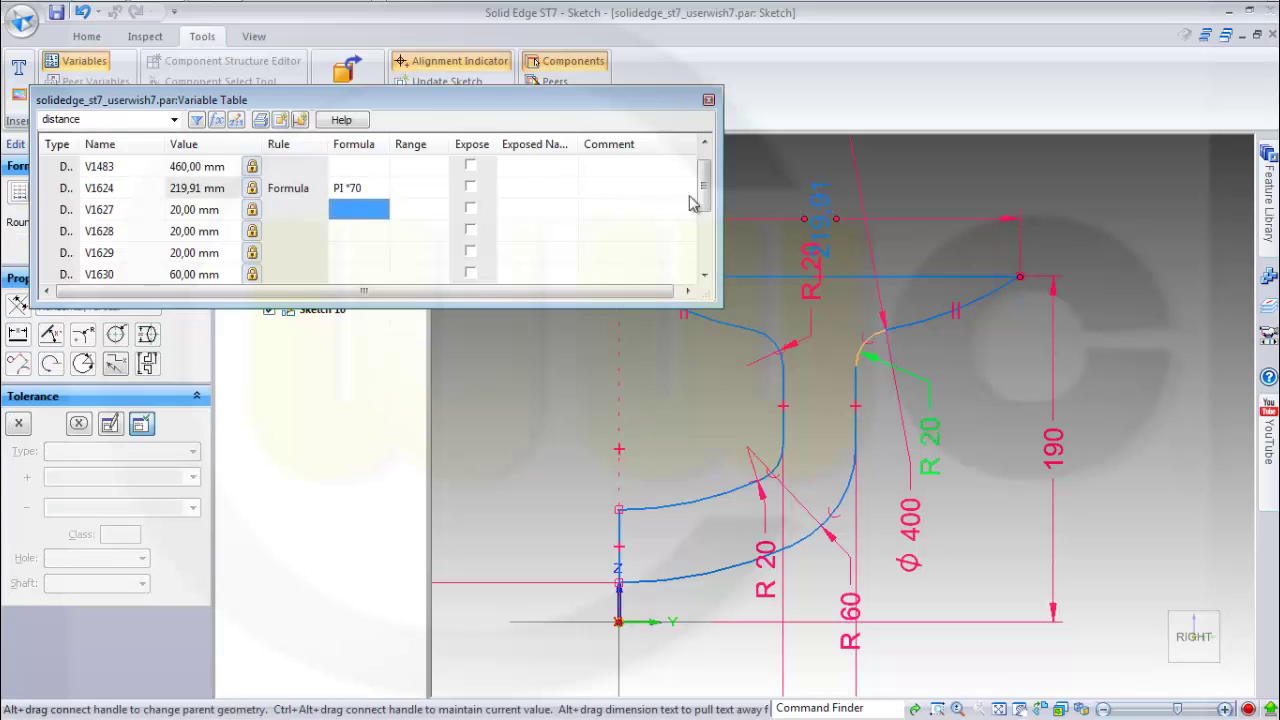
{"action": "left_click", "coordinate": [708, 101]}
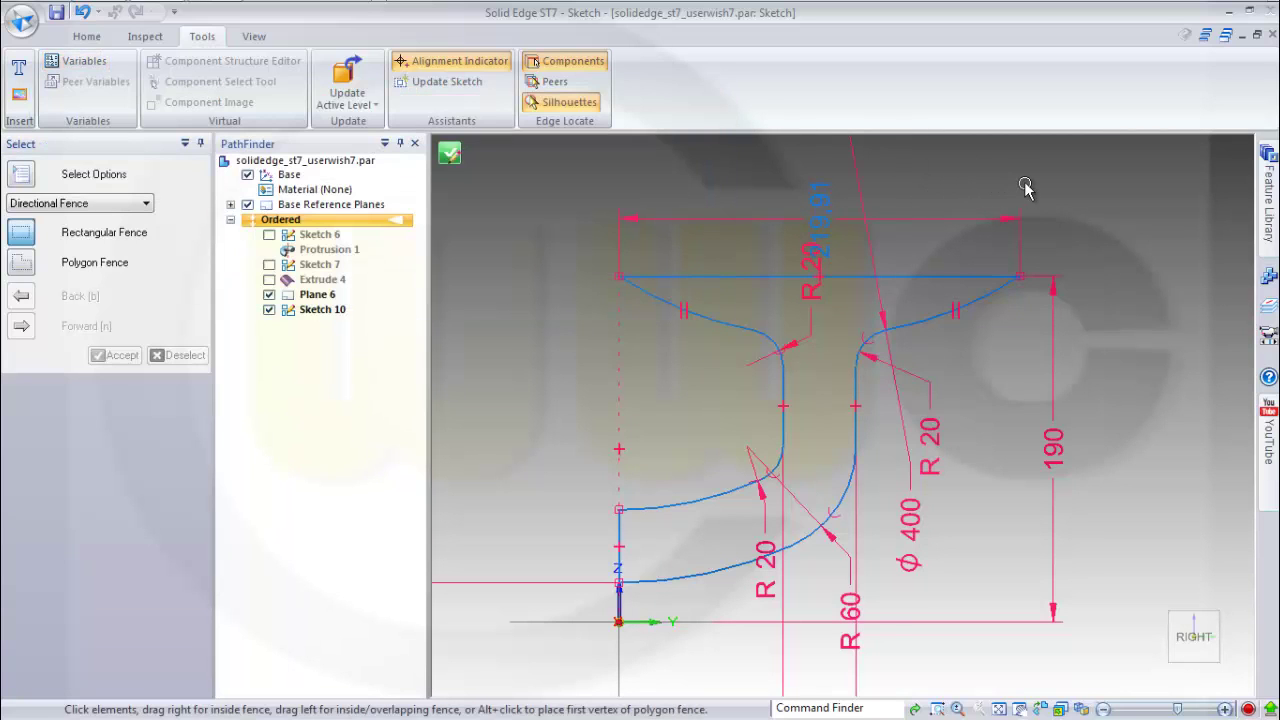
Close the completed profile sketch and finish it as Sketch 10.
{"action": "left_click", "coordinate": [86, 36]}
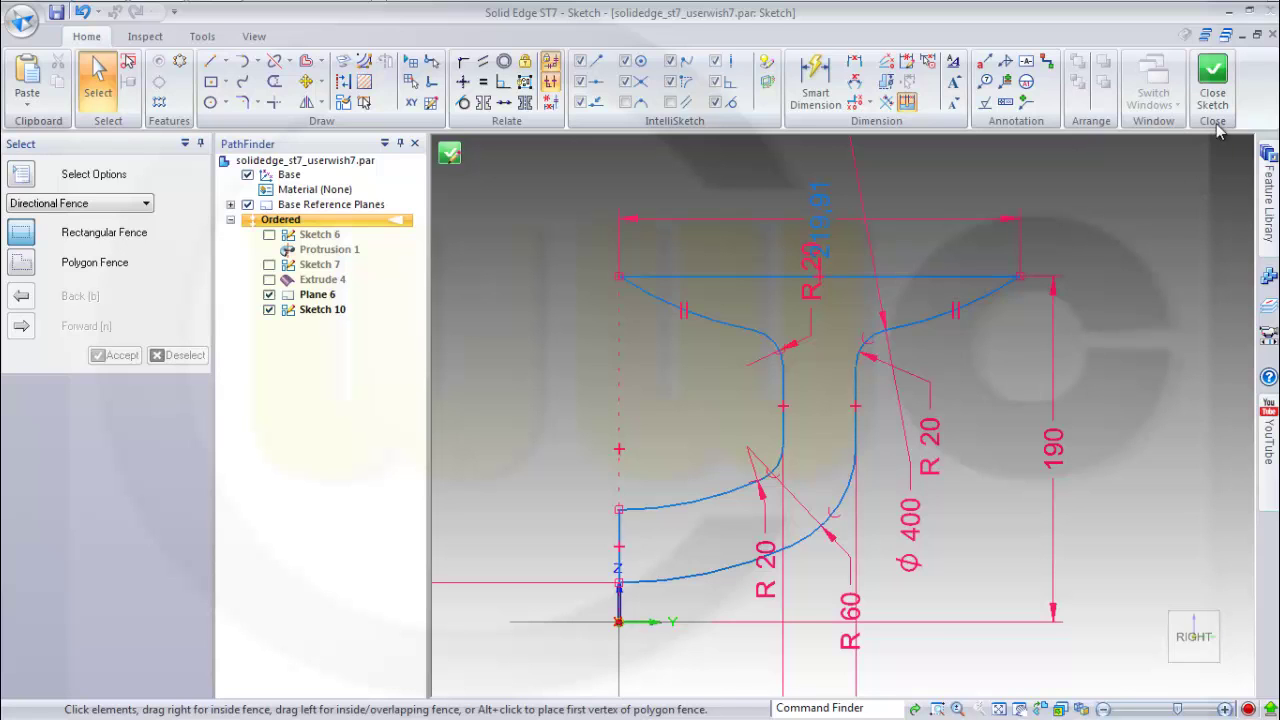
{"action": "left_click", "coordinate": [1211, 78]}
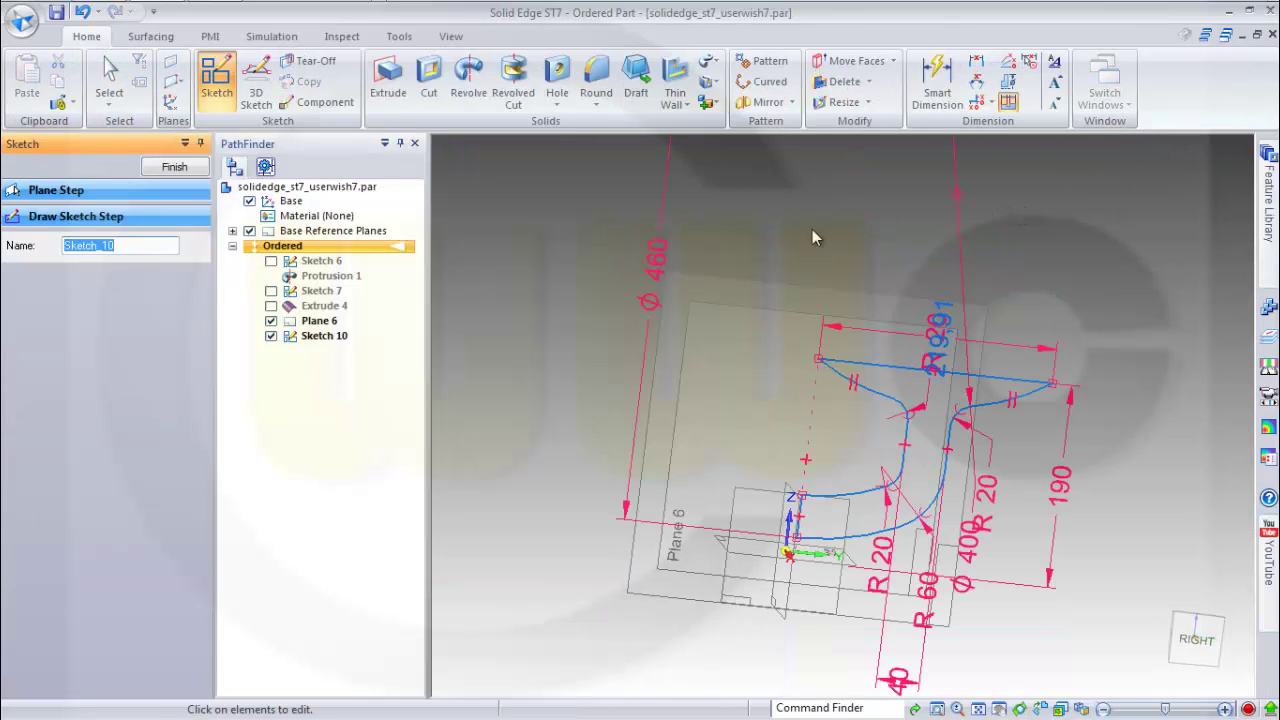
{"action": "left_click", "coordinate": [177, 165]}
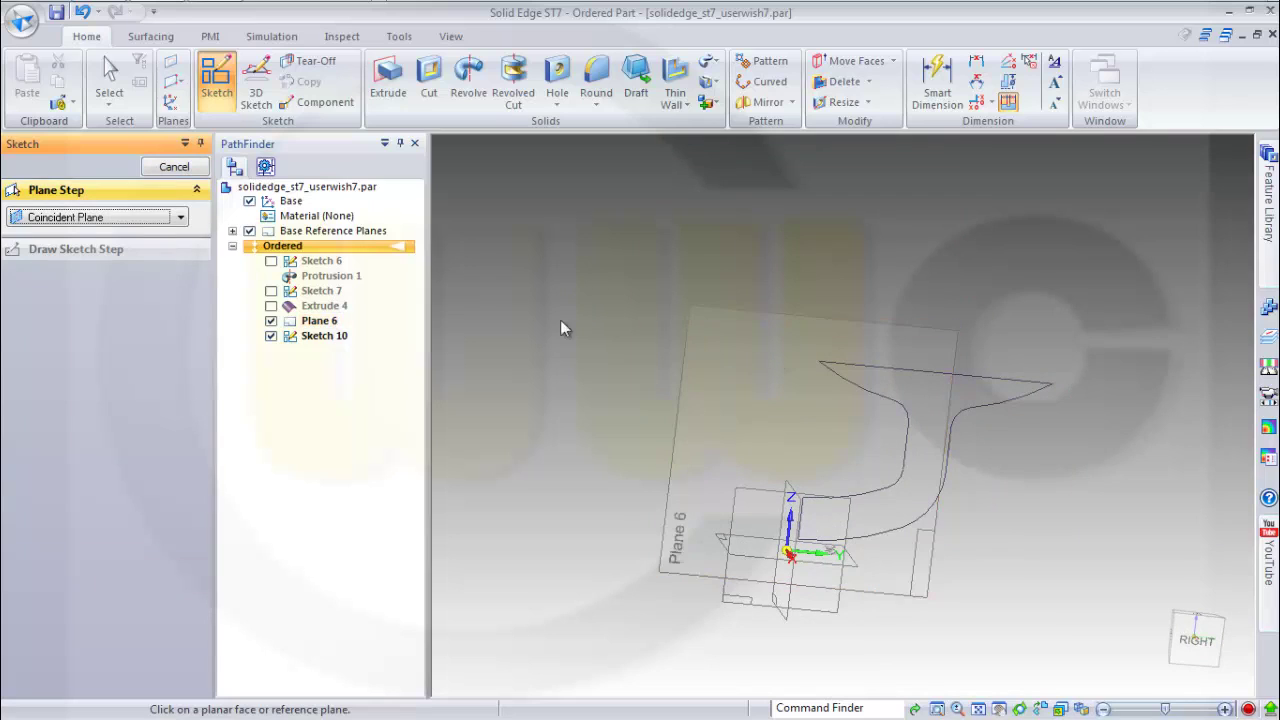
Show the cylindrical surface Extrude 4 and leave the Sketch command.
{"action": "left_click", "coordinate": [270, 306]}
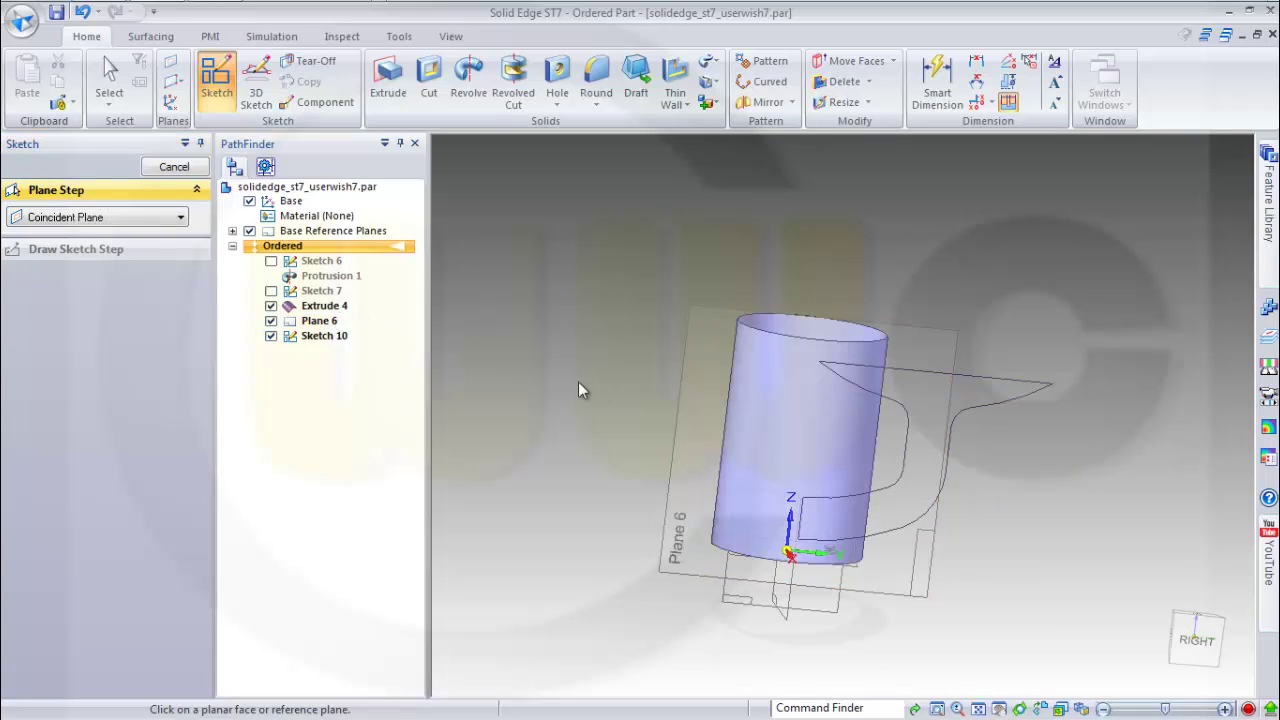
{"action": "middle_click_drag", "start_coordinate": [583, 384], "coordinate": [596, 364]}
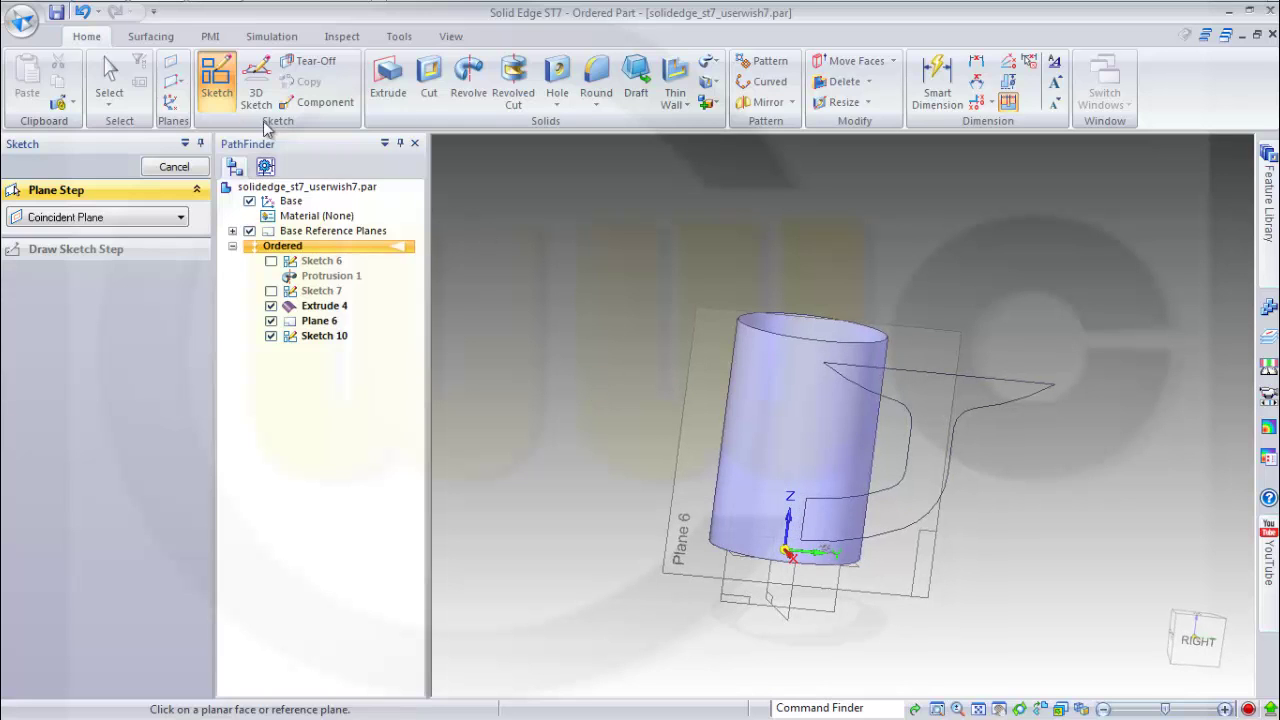
{"action": "key", "text": "Escape"}
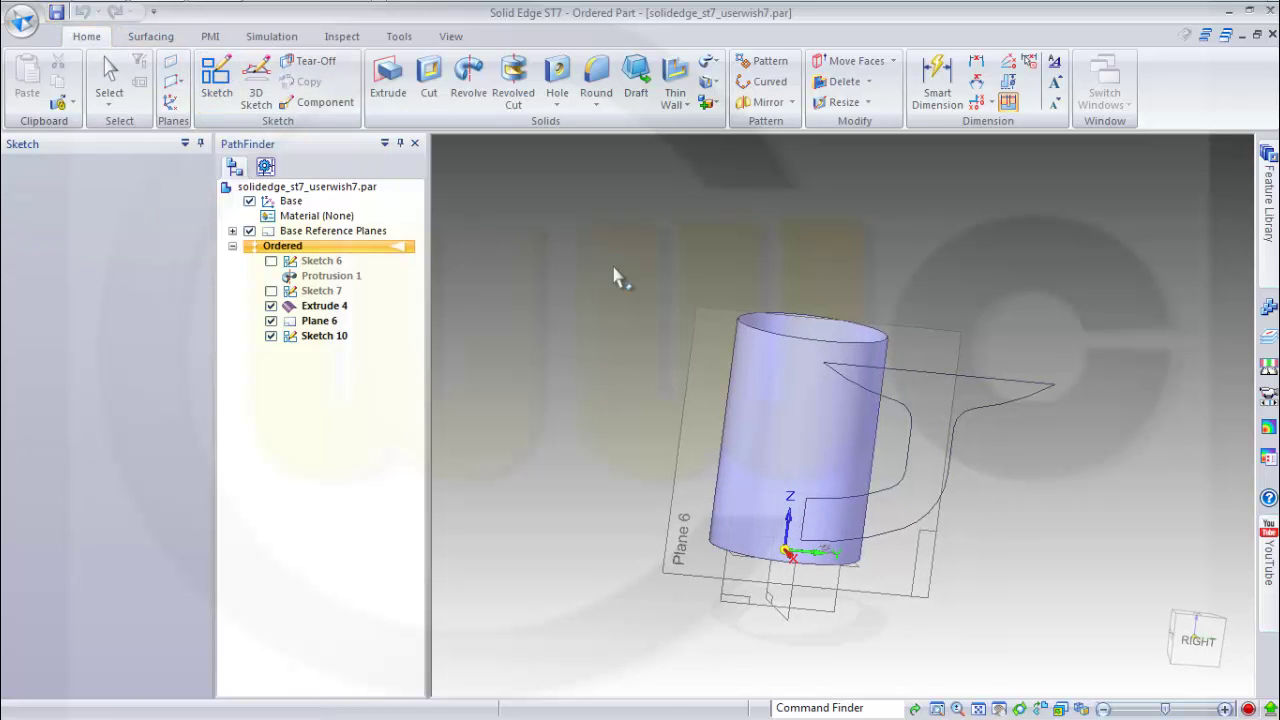
{"action": "key", "text": "Escape"}
{"action": "mouse_move", "coordinate": [637, 335]}
{"action": "middle_mouse_down"}
{"action": "mouse_move", "coordinate": [663, 277]}
{"action": "mouse_move", "coordinate": [680, 309]}
{"action": "mouse_move", "coordinate": [586, 274]}
{"action": "mouse_move", "coordinate": [646, 273]}
{"action": "mouse_move", "coordinate": [651, 309]}
{"action": "mouse_move", "coordinate": [610, 329]}
{"action": "middle_mouse_up"}
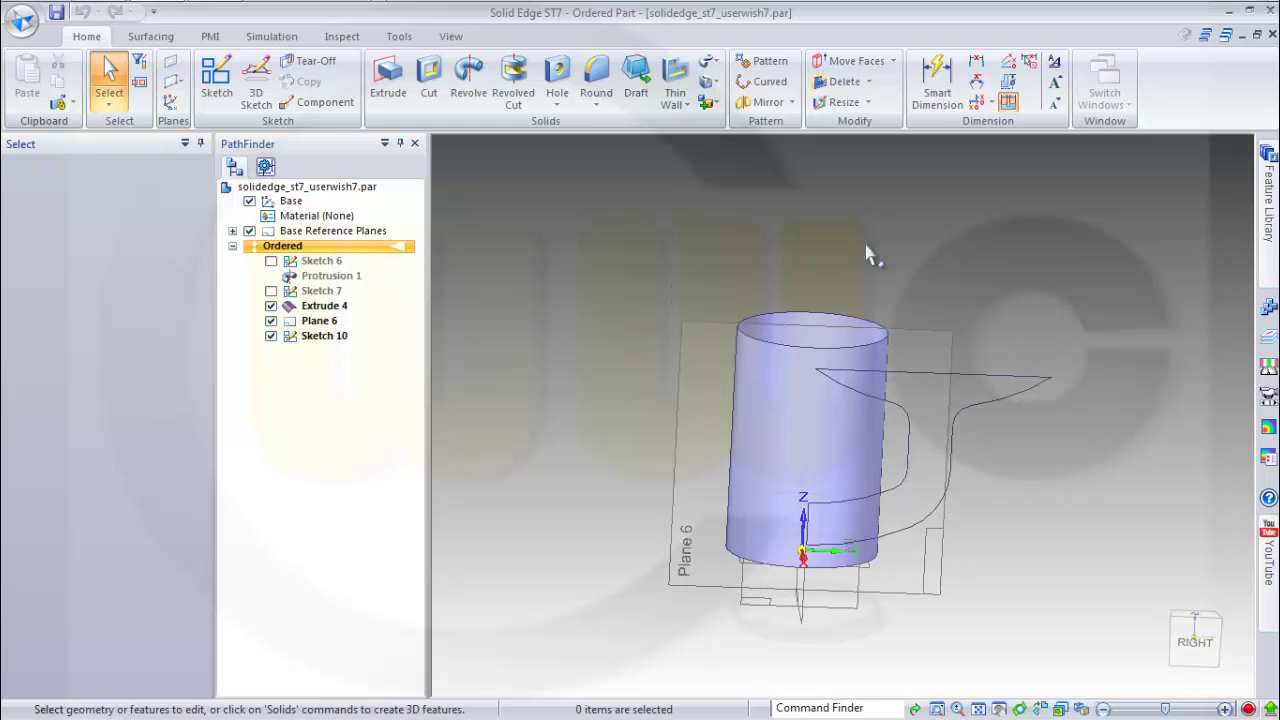
{"action": "middle_click_drag", "start_coordinate": [960, 271], "coordinate": [960, 250]}
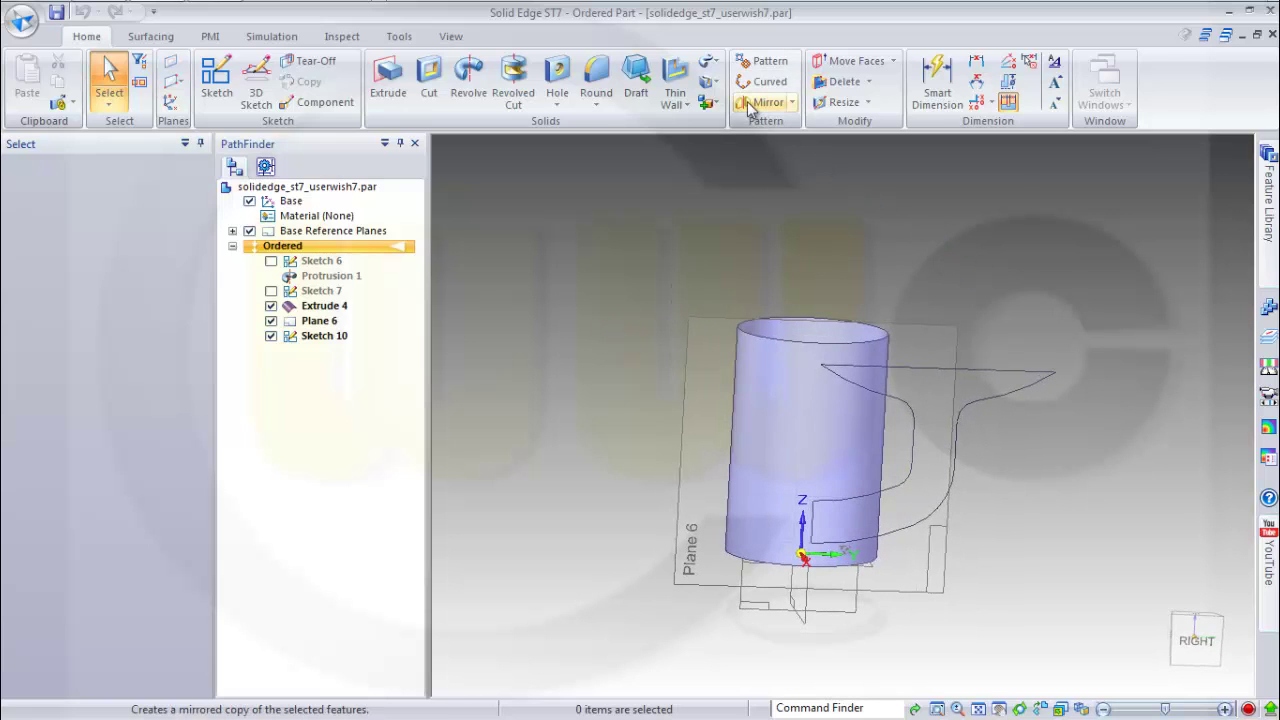
Wrap the closed profile chain of Sketch 10 onto the cylindrical face of Extrude 4 with Wrap Sketch.
{"action": "left_click", "coordinate": [149, 40]}
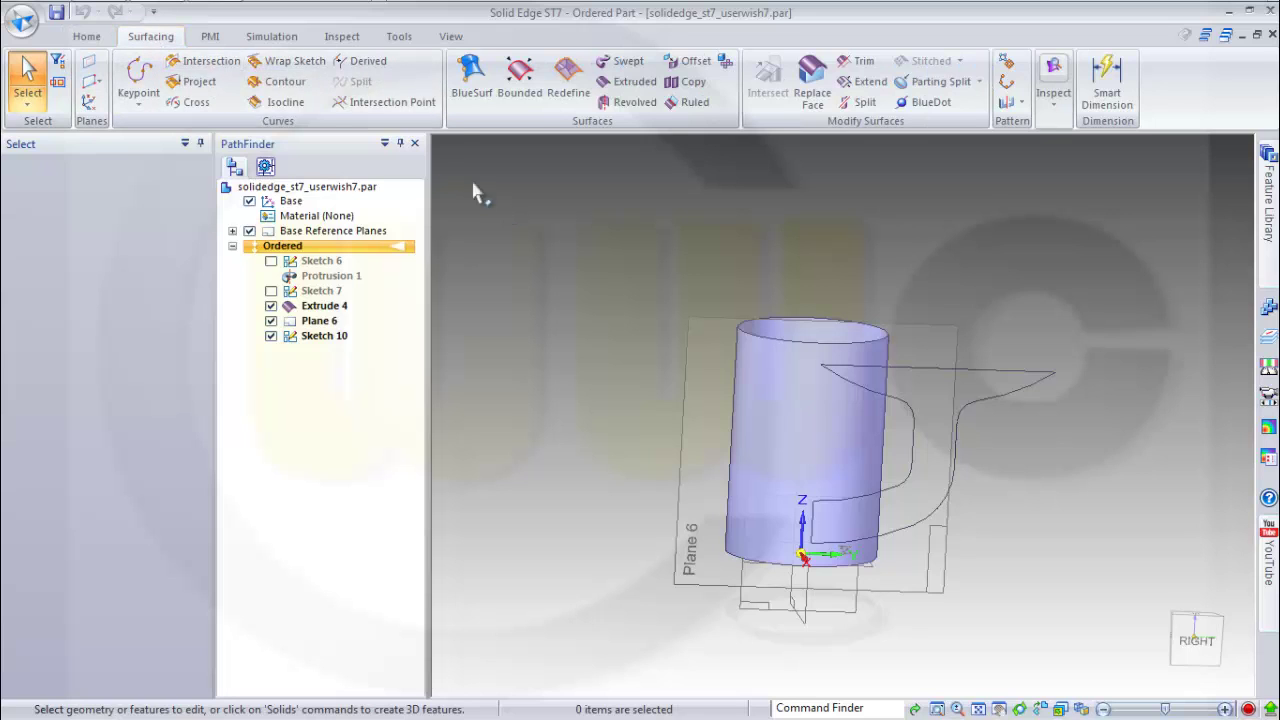
{"action": "left_click", "coordinate": [294, 64]}
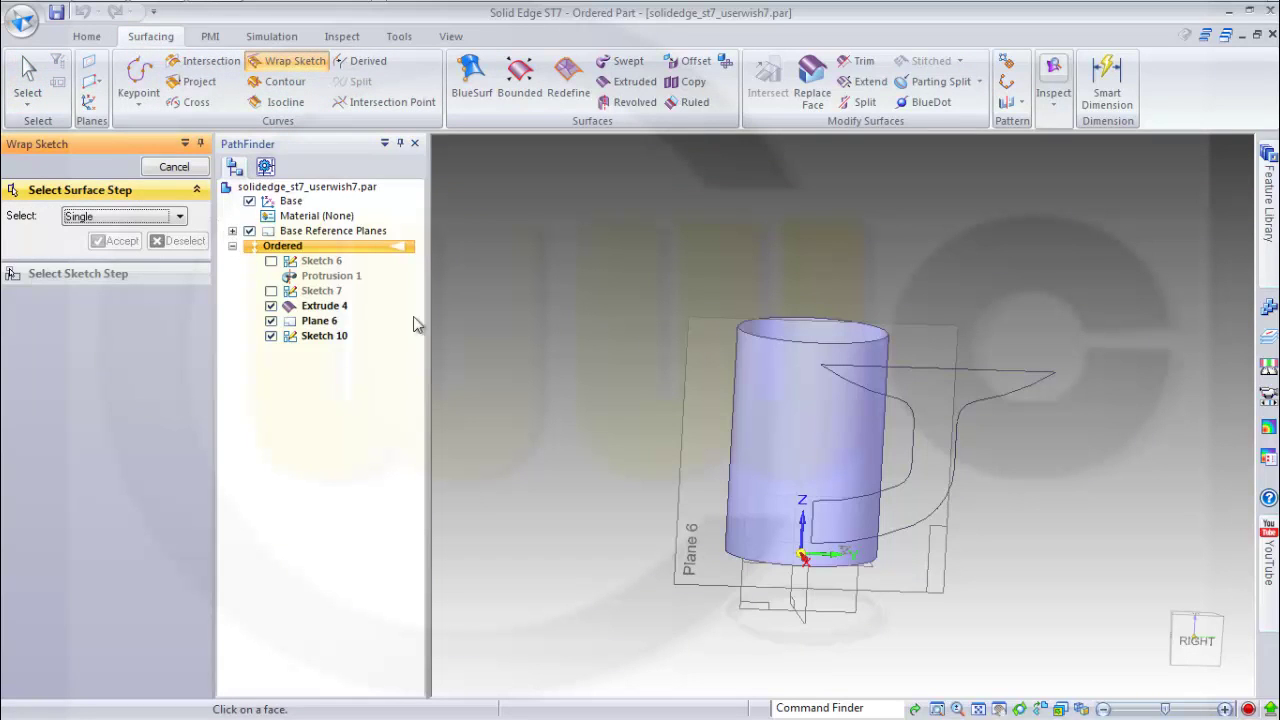
{"action": "left_click", "coordinate": [813, 415]}
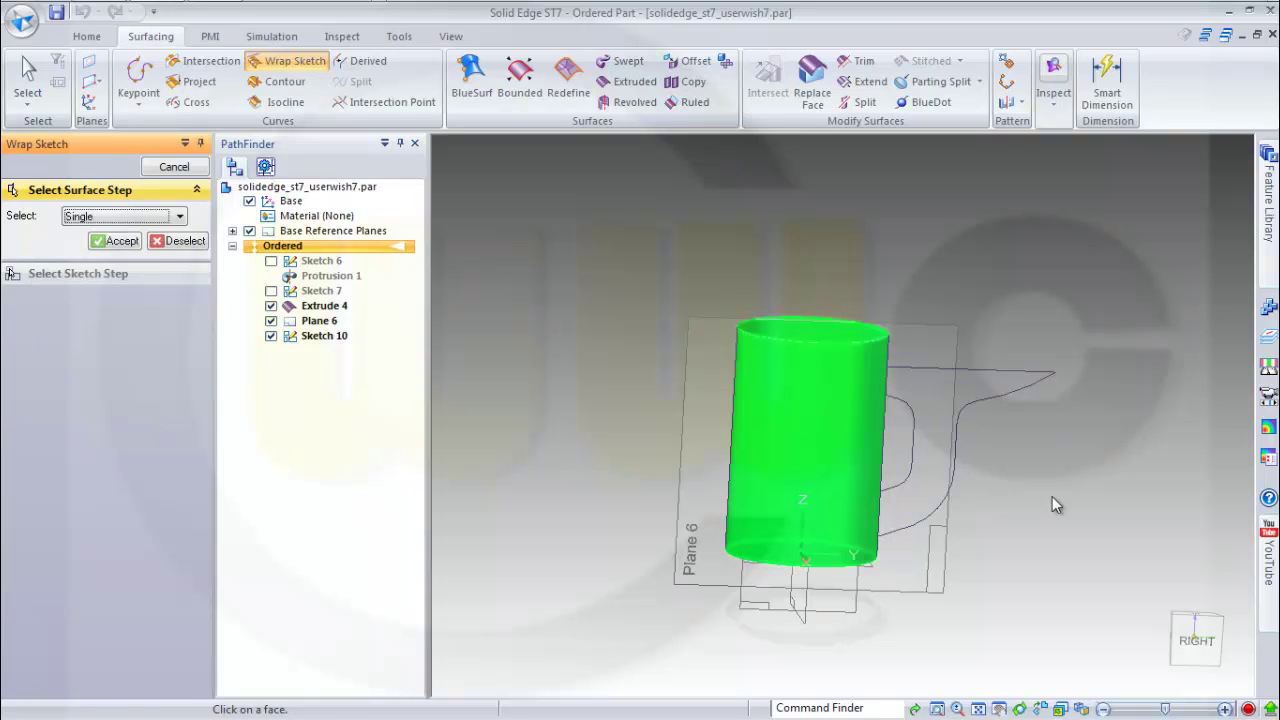
{"action": "left_click", "coordinate": [122, 242]}
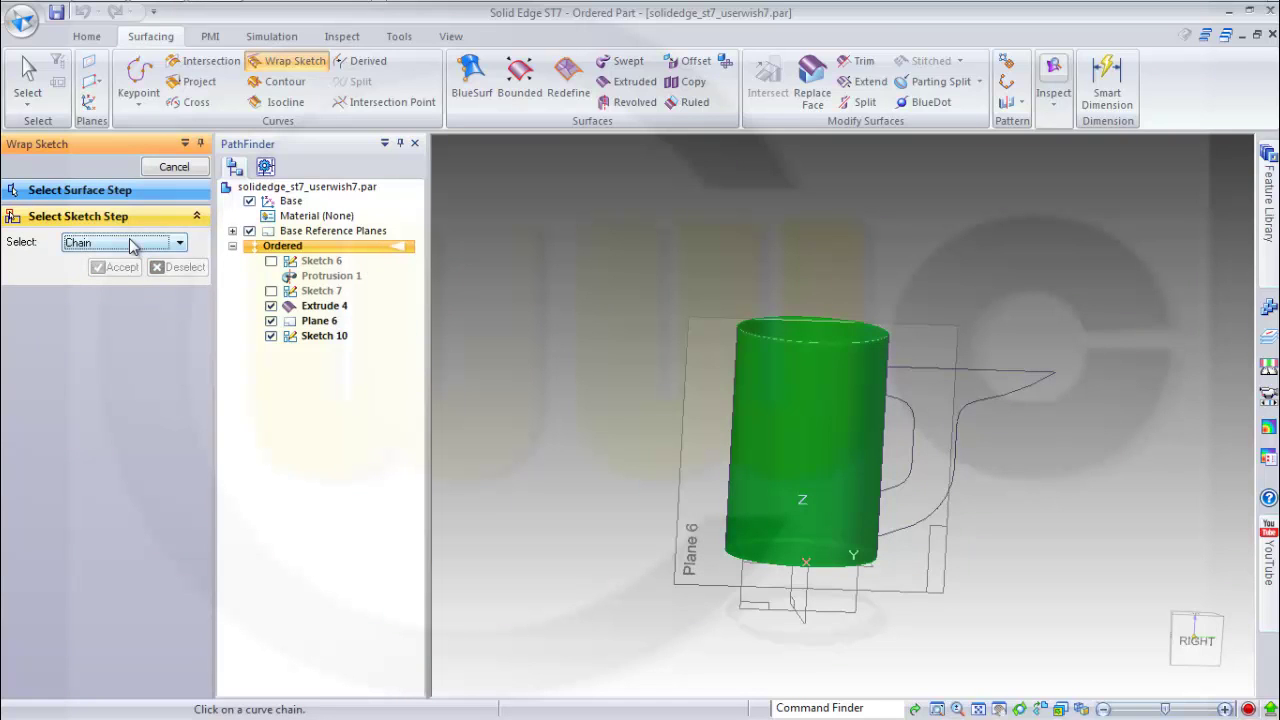
{"action": "left_click", "coordinate": [941, 372]}
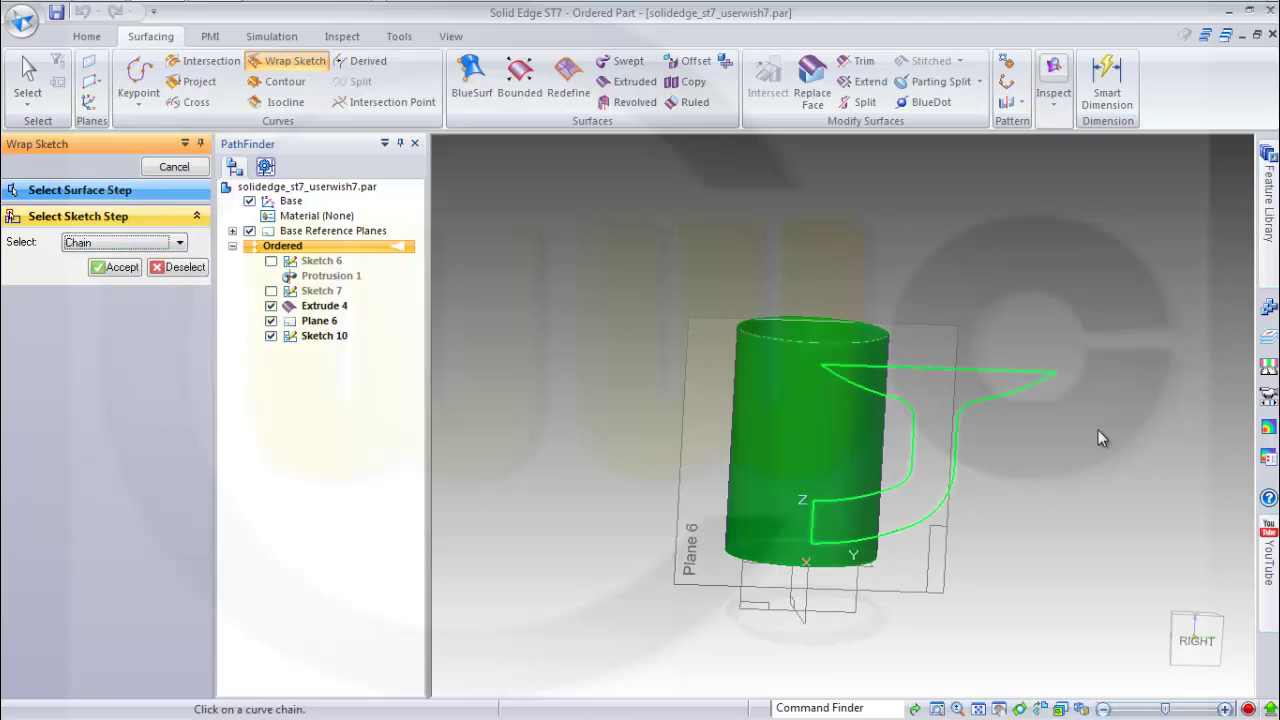
{"action": "left_click", "coordinate": [120, 267]}
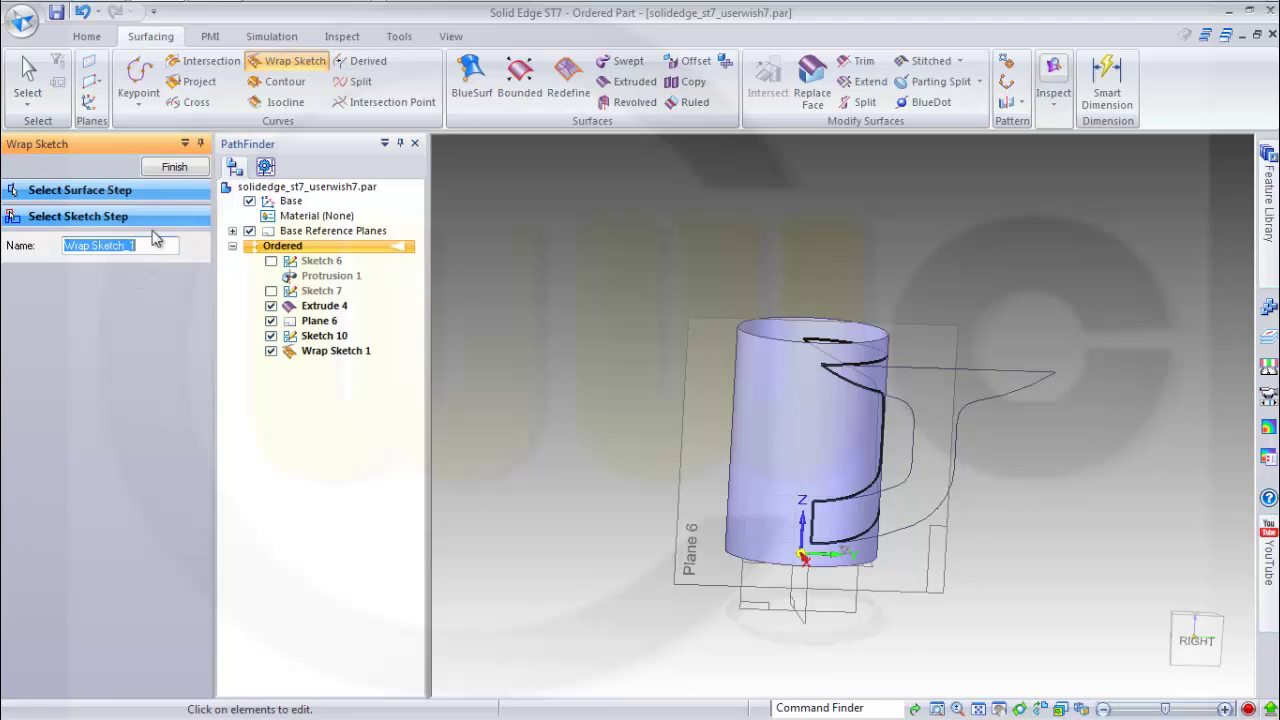
{"action": "left_click", "coordinate": [177, 168]}
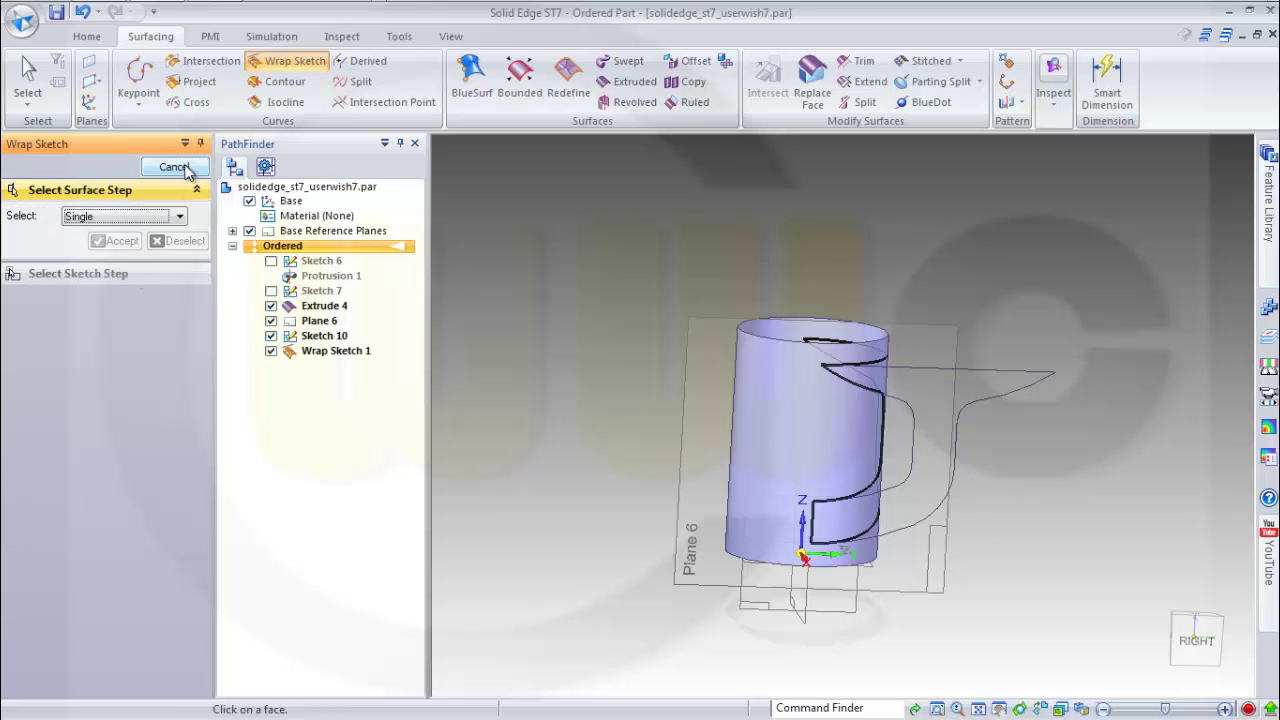
{"action": "left_click", "coordinate": [186, 169]}
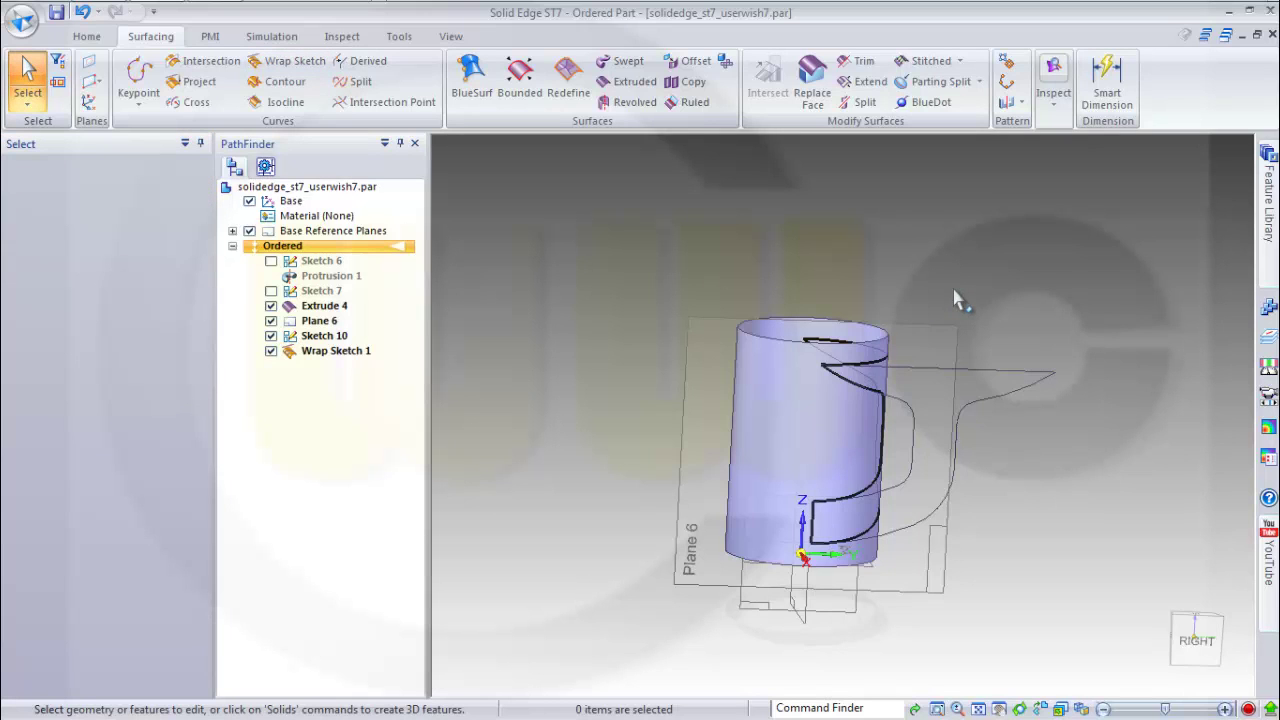
Hide Sketch 10, leaving the wrapped curve and the cylinder displayed.
{"action": "middle_click_drag", "start_coordinate": [1006, 314], "coordinate": [971, 314]}
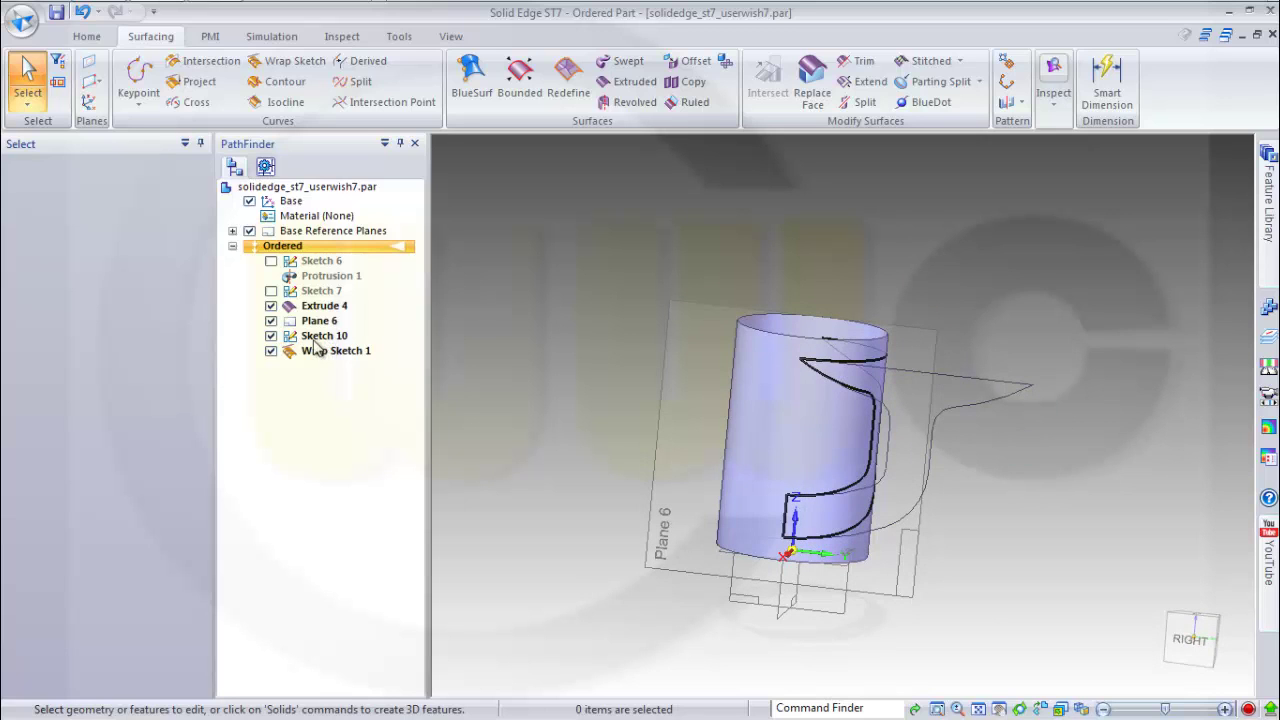
{"action": "left_click", "coordinate": [271, 336]}
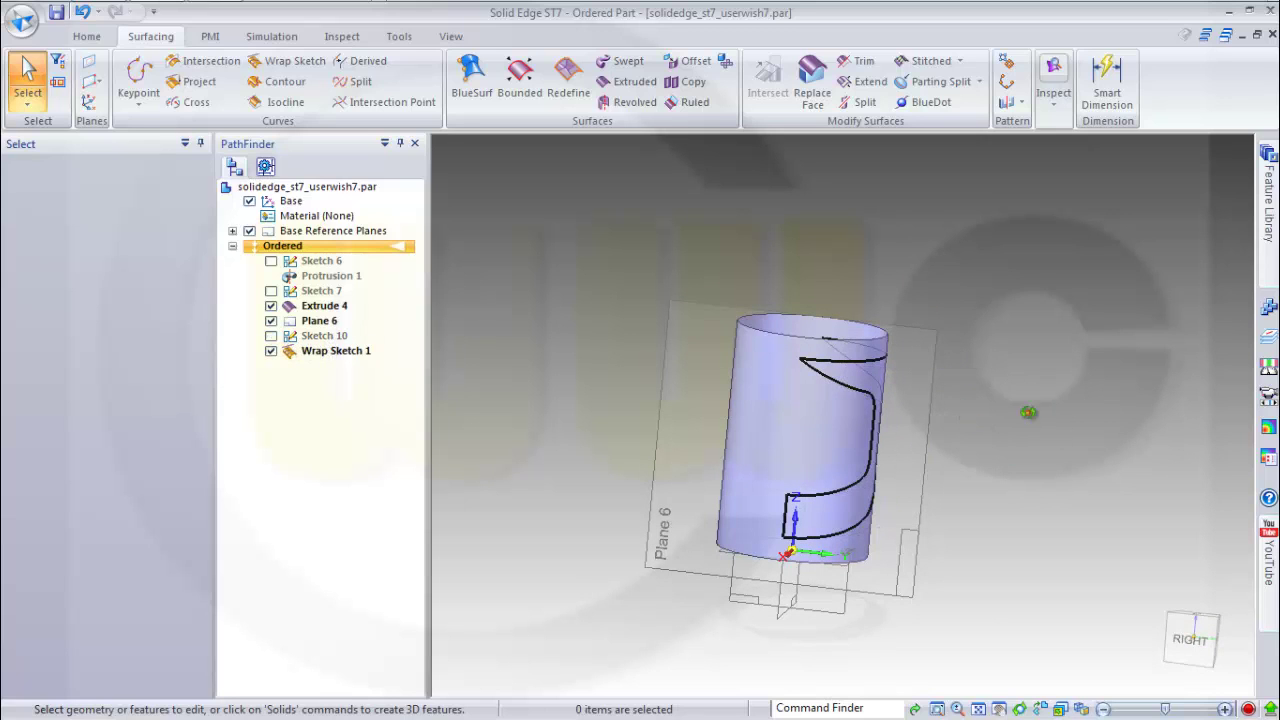
Start a Trim with the single cylindrical face of Extrude 4 as target and the wrapped curve chain as tool.
{"action": "mouse_move", "coordinate": [1026, 411]}
{"action": "middle_mouse_down"}
{"action": "mouse_move", "coordinate": [932, 346]}
{"action": "mouse_move", "coordinate": [780, 194]}
{"action": "mouse_move", "coordinate": [851, 349]}
{"action": "mouse_move", "coordinate": [980, 449]}
{"action": "mouse_move", "coordinate": [1095, 503]}
{"action": "mouse_move", "coordinate": [1062, 388]}
{"action": "middle_mouse_up"}
{"action": "middle_click_drag", "start_coordinate": [786, 229], "coordinate": [638, 236]}
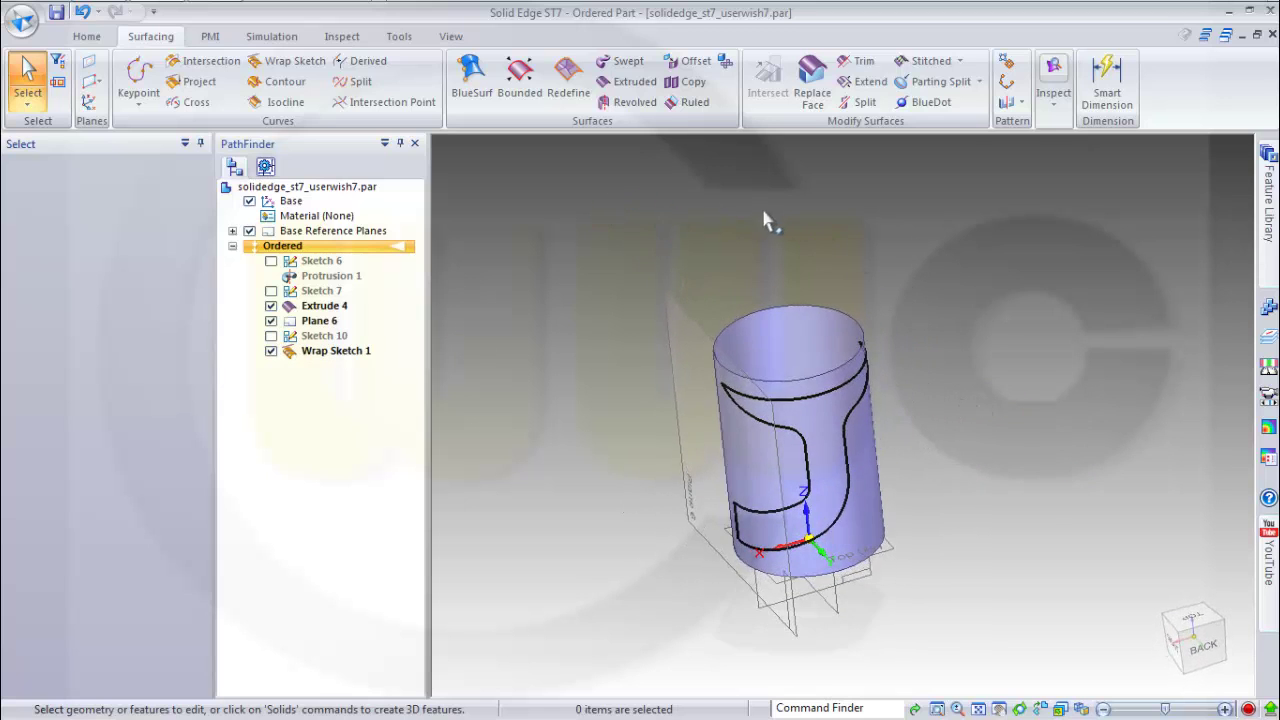
{"action": "left_click", "coordinate": [864, 64]}
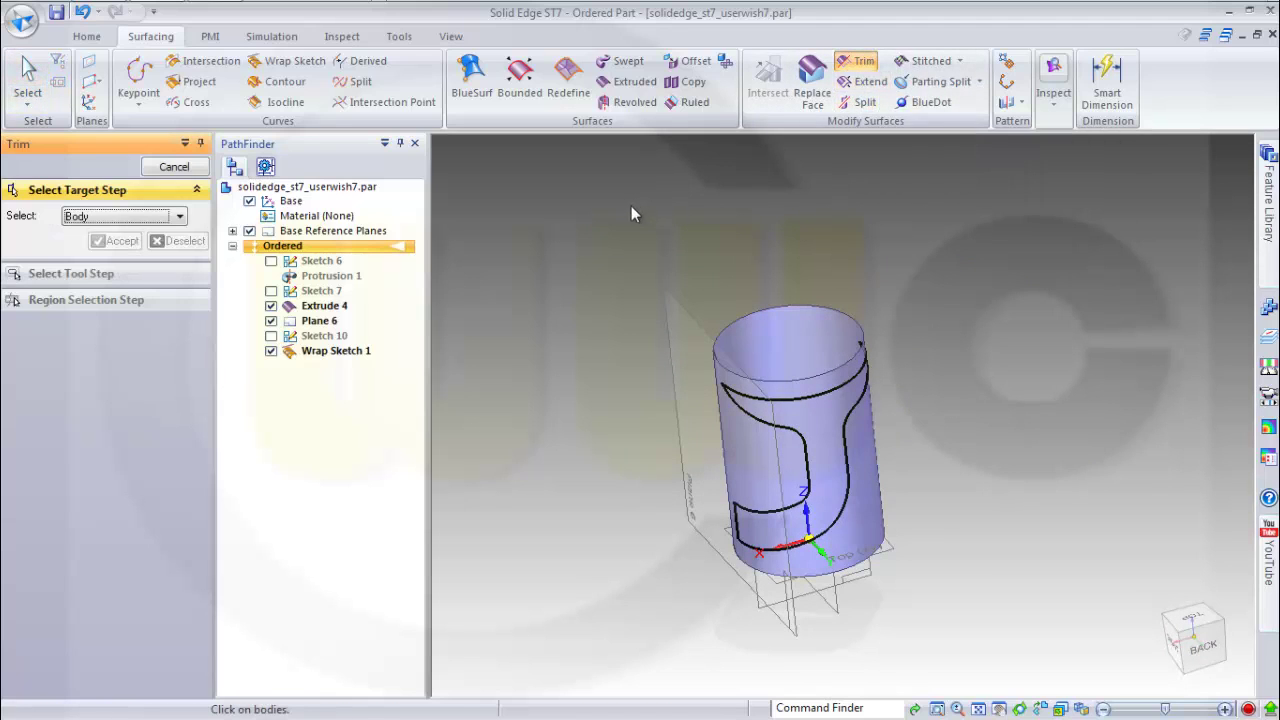
{"action": "left_click", "coordinate": [179, 218]}
{"action": "left_click", "coordinate": [78, 233]}
{"action": "left_click", "coordinate": [754, 457]}
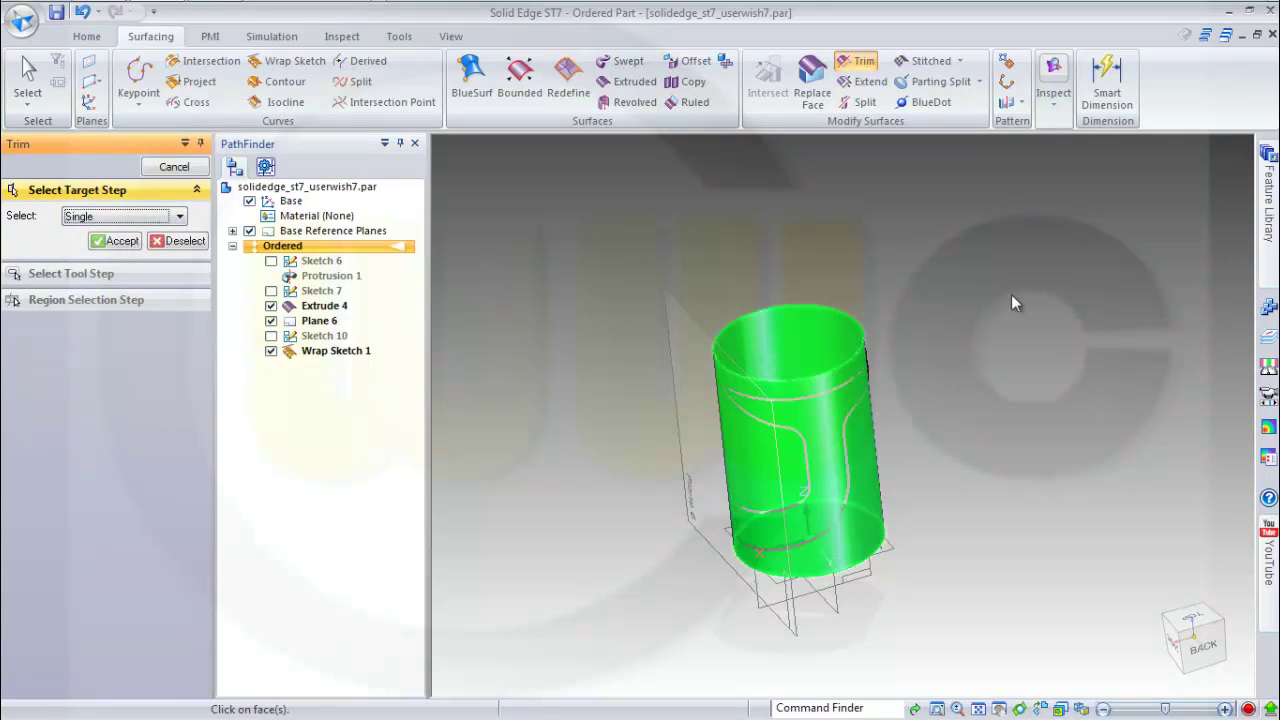
{"action": "left_click", "coordinate": [110, 241]}
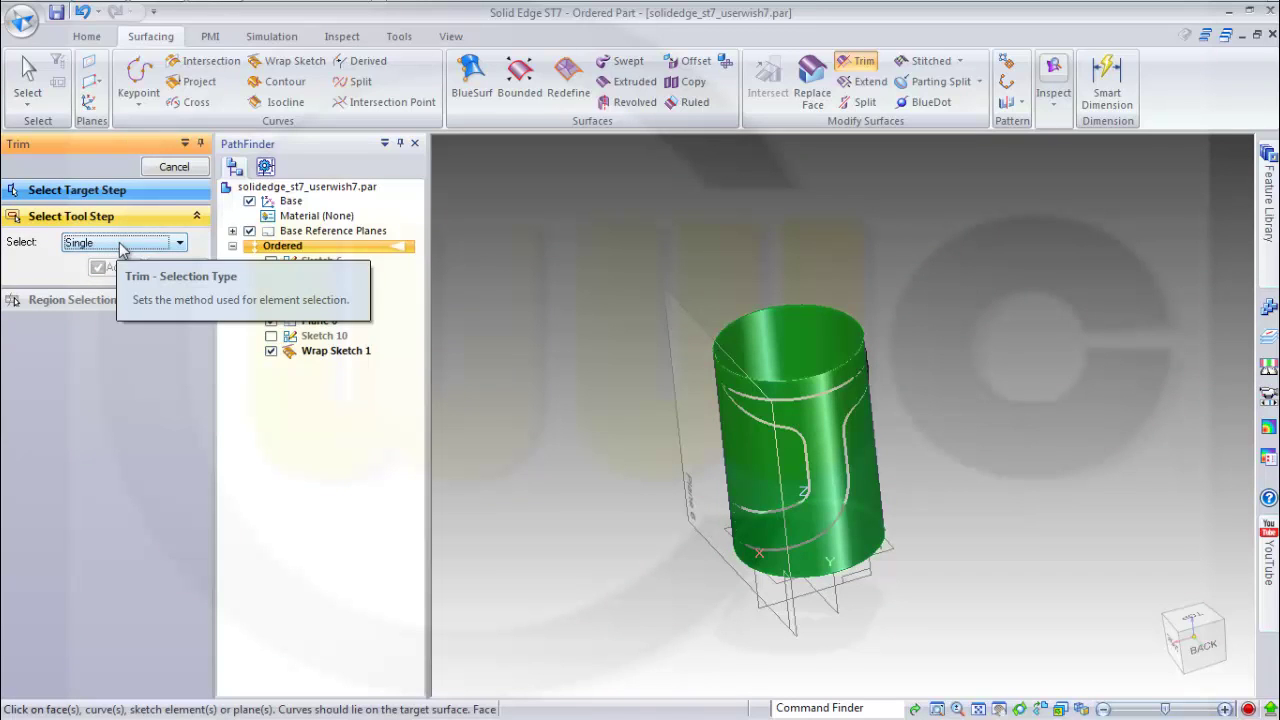
{"action": "left_click", "coordinate": [179, 243]}
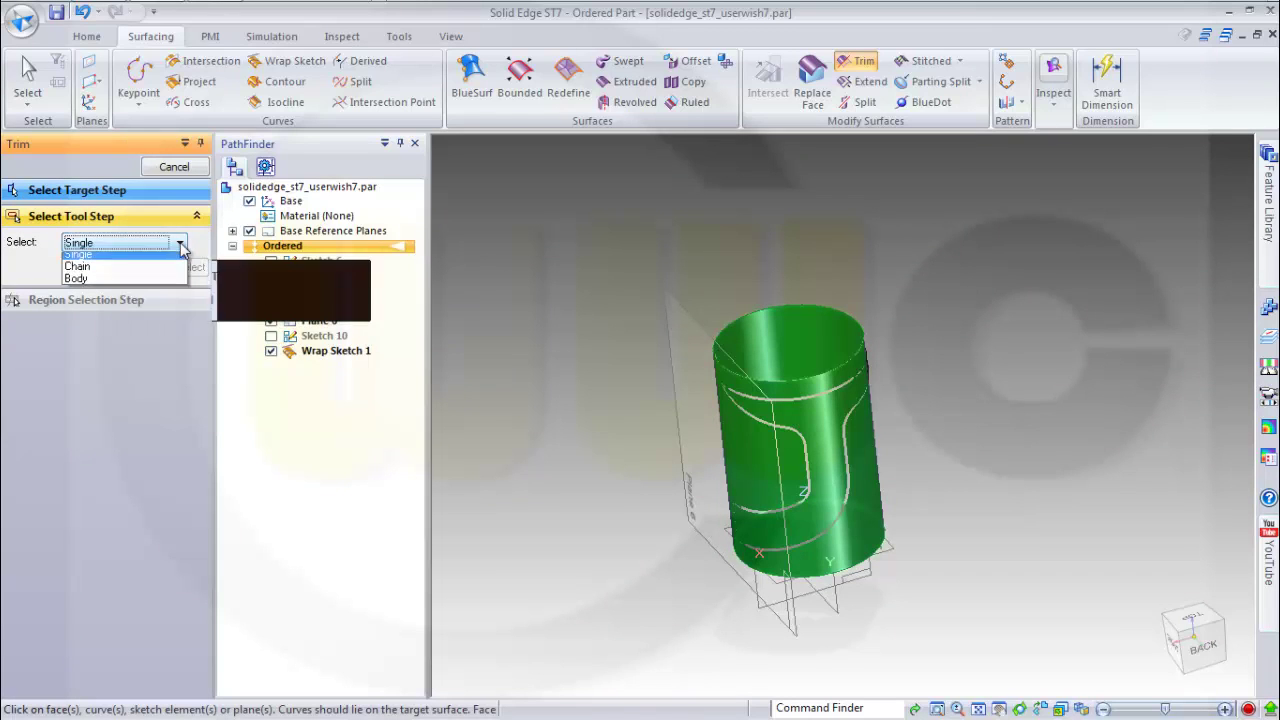
{"action": "left_click", "coordinate": [113, 272]}
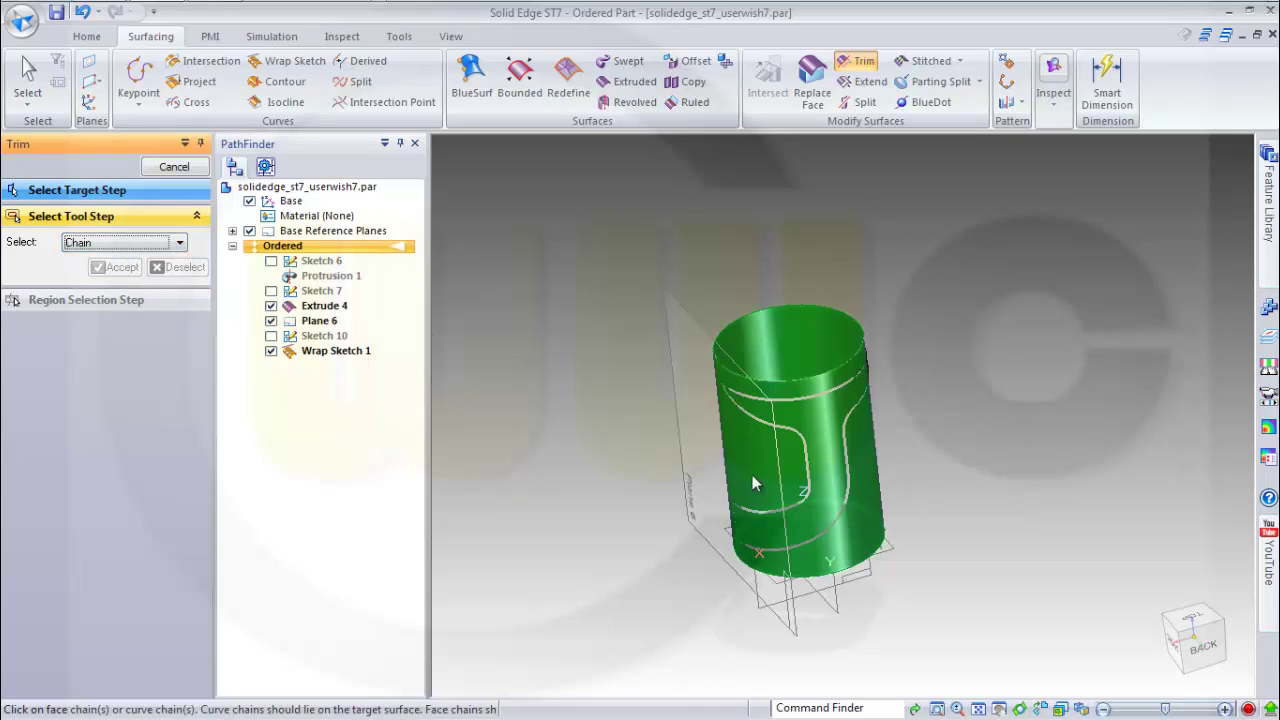
{"action": "left_click", "coordinate": [813, 399]}
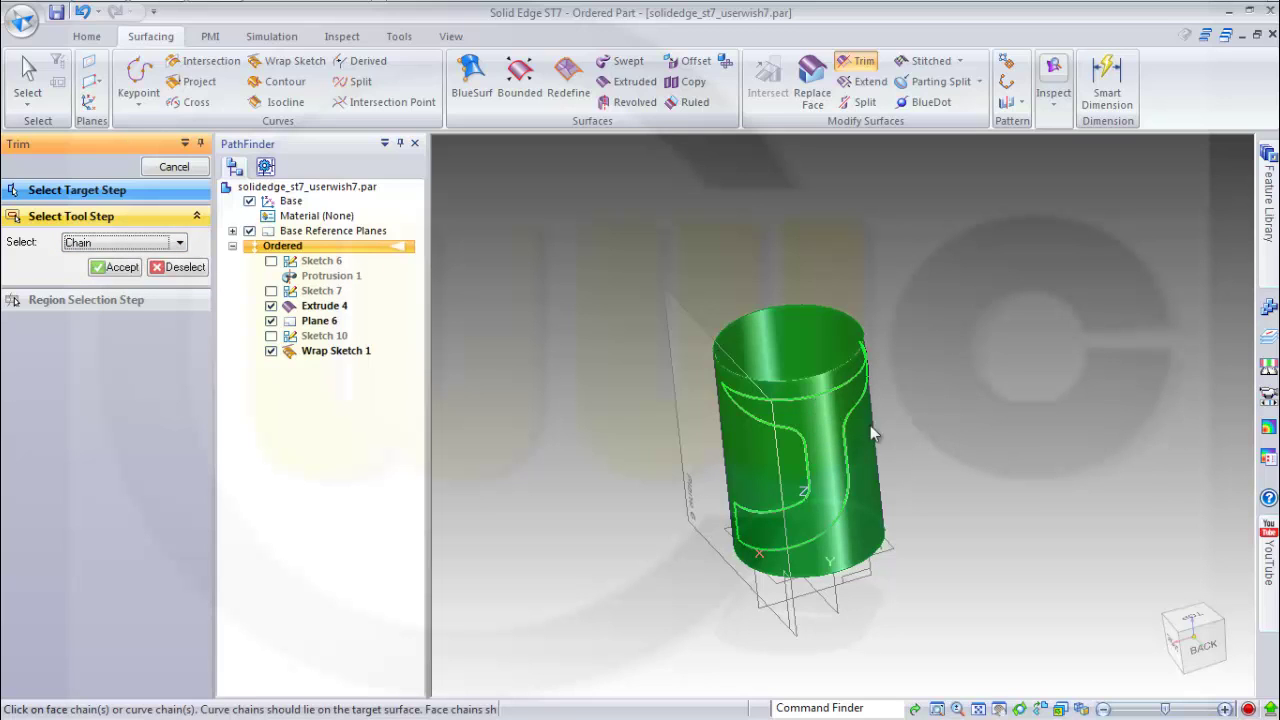
{"action": "left_click", "coordinate": [116, 267]}
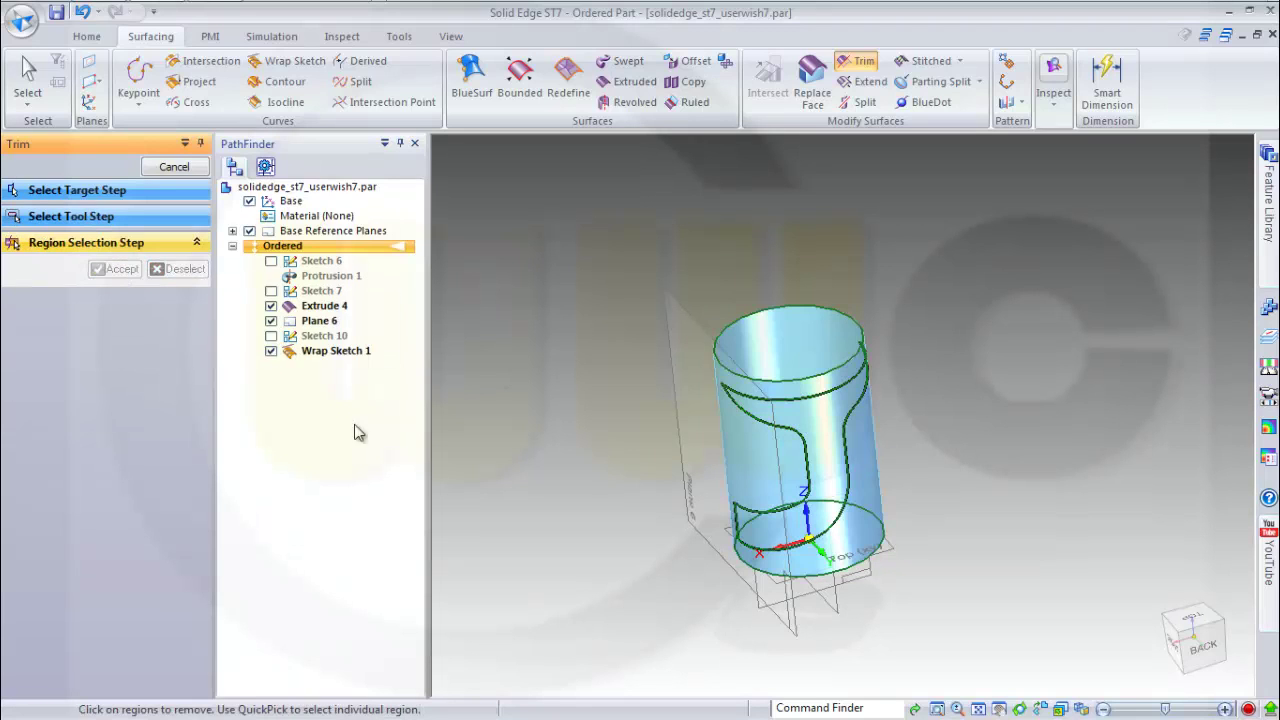
Remove the cylinder region outside the wrapped curve to finish the trim, and save the part.
{"action": "left_click", "coordinate": [752, 460]}
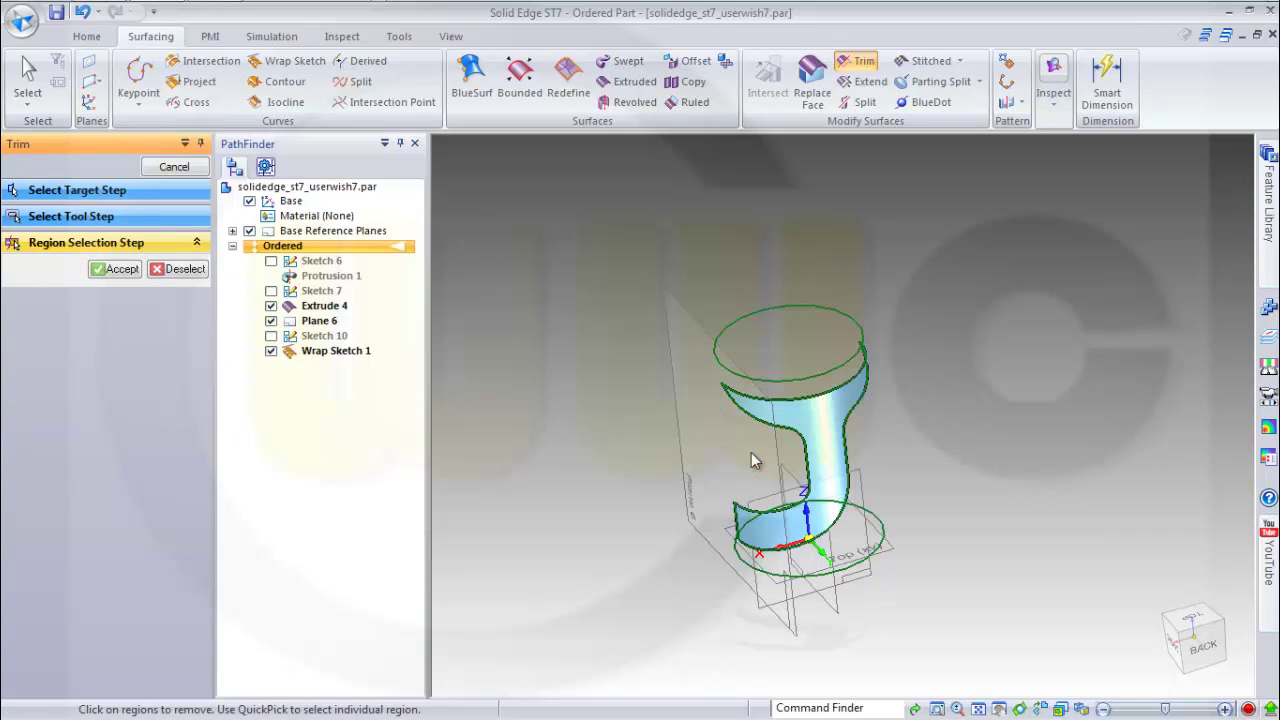
{"action": "left_click", "coordinate": [120, 269]}
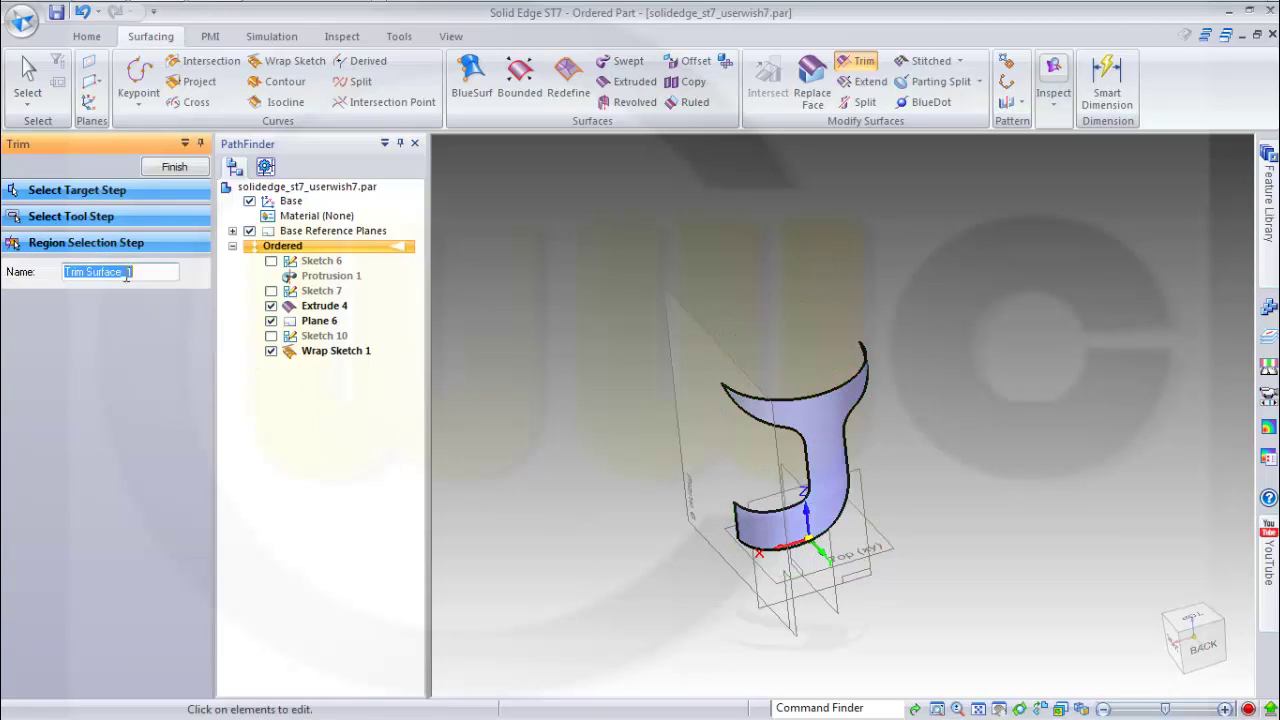
{"action": "left_click", "coordinate": [185, 169]}
{"action": "middle_click_drag", "start_coordinate": [573, 431], "coordinate": [600, 226]}
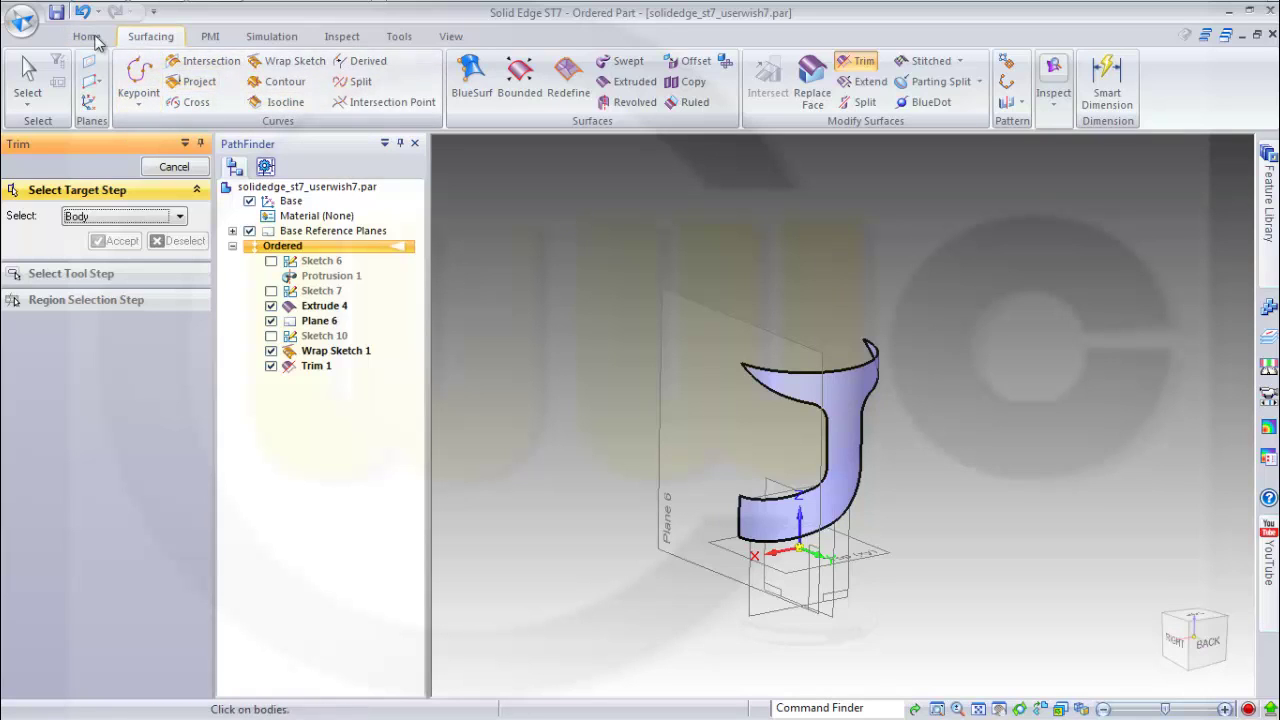
{"action": "left_click", "coordinate": [56, 12]}
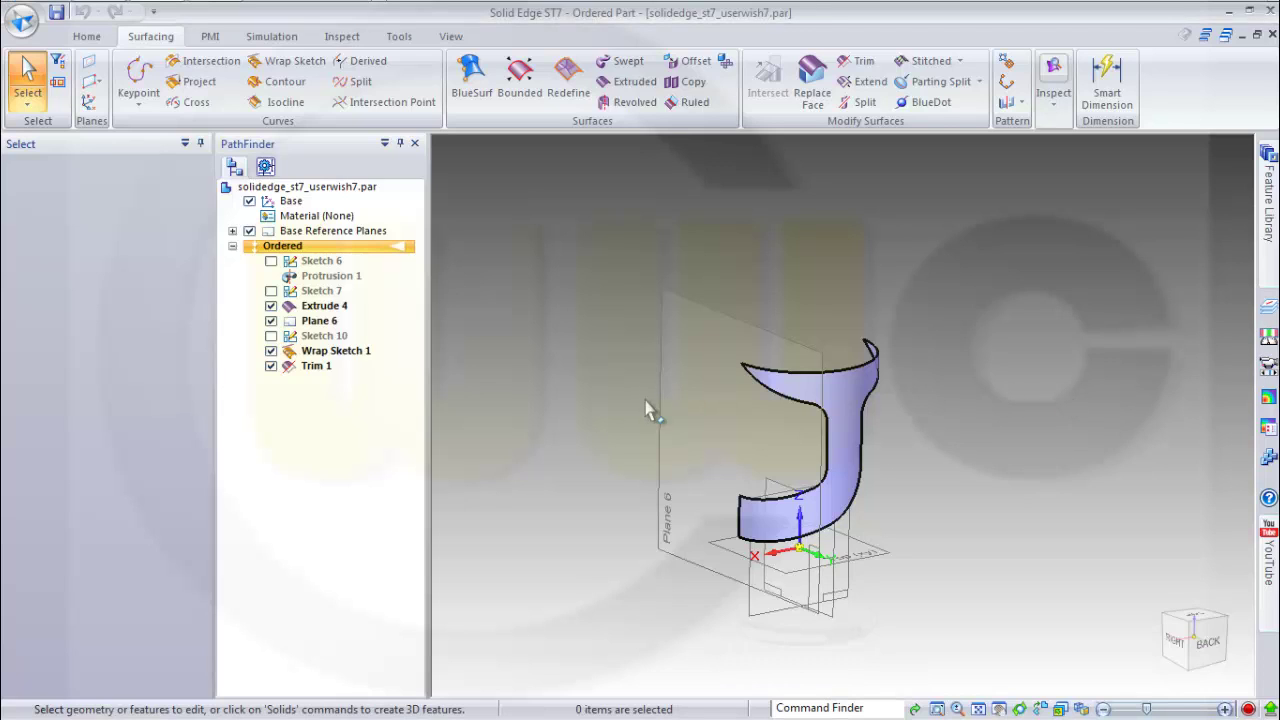
Edit the definition of Extrude 4 and set its depth to 190 mm.
{"action": "left_click", "coordinate": [318, 306]}
{"action": "right_click", "coordinate": [321, 310]}
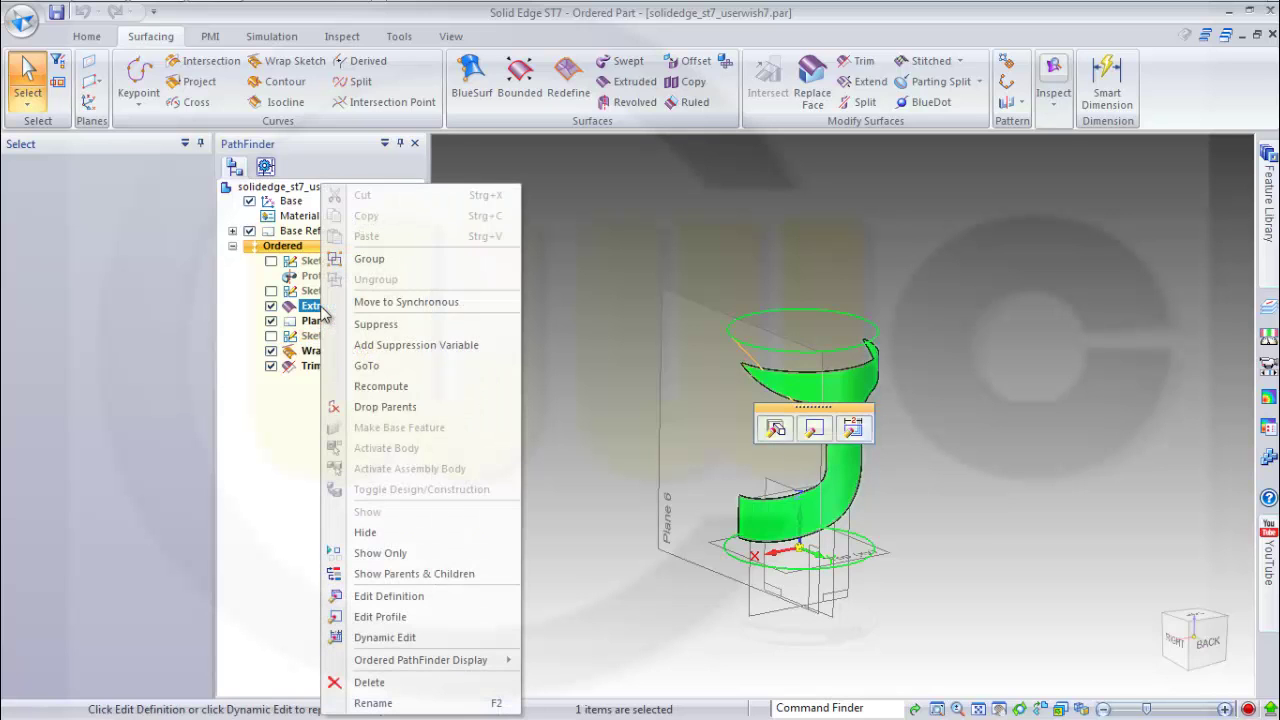
{"action": "left_click", "coordinate": [375, 596]}
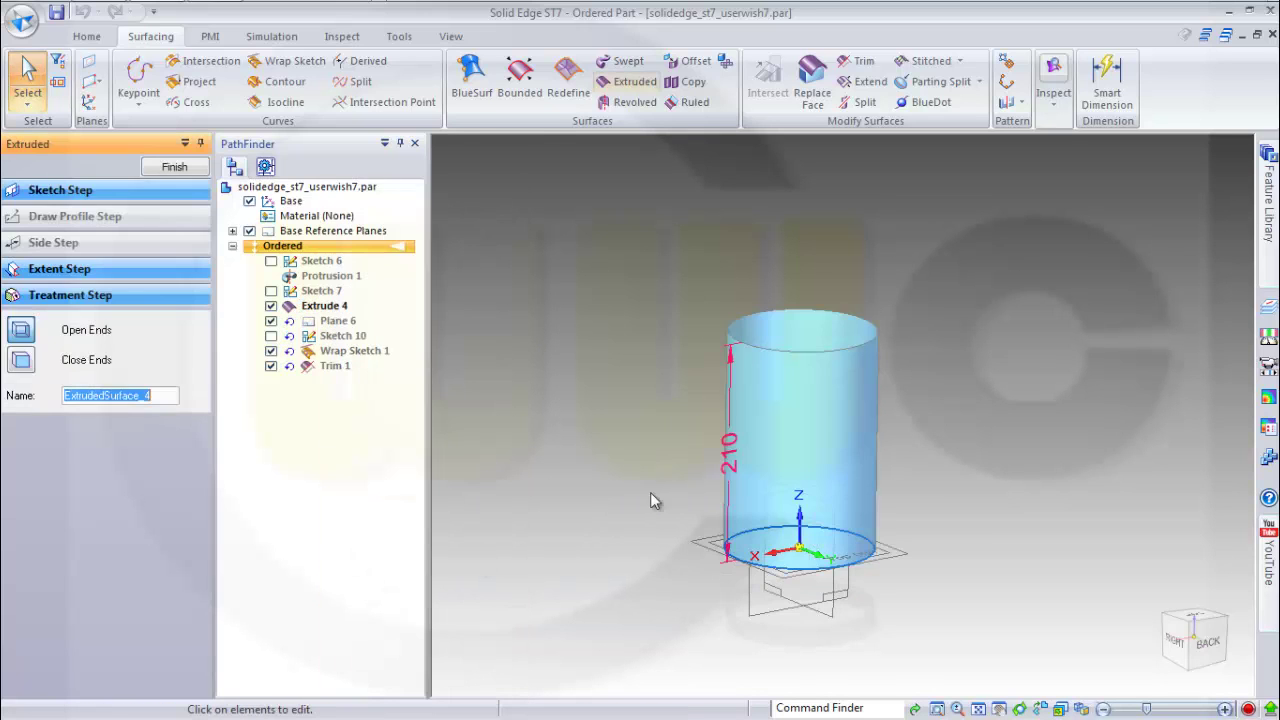
{"action": "left_click", "coordinate": [738, 451]}
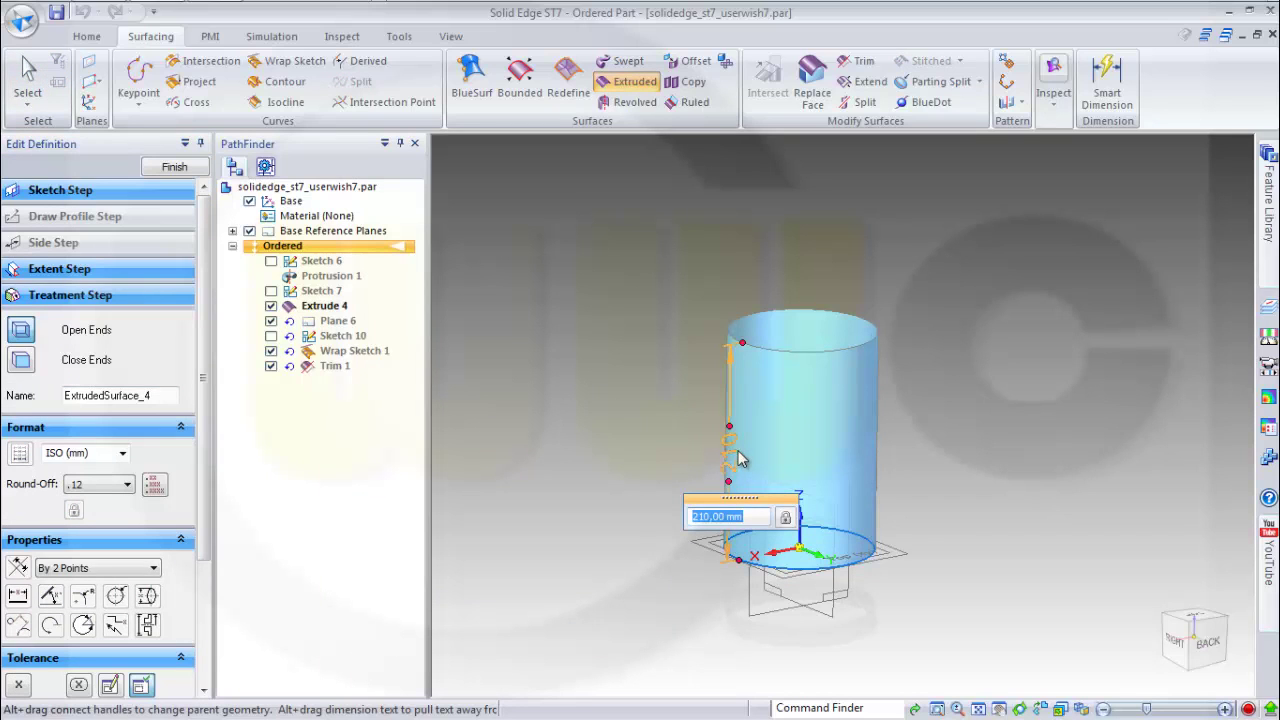
{"action": "type", "text": "190"}
{"action": "key", "text": "Return"}
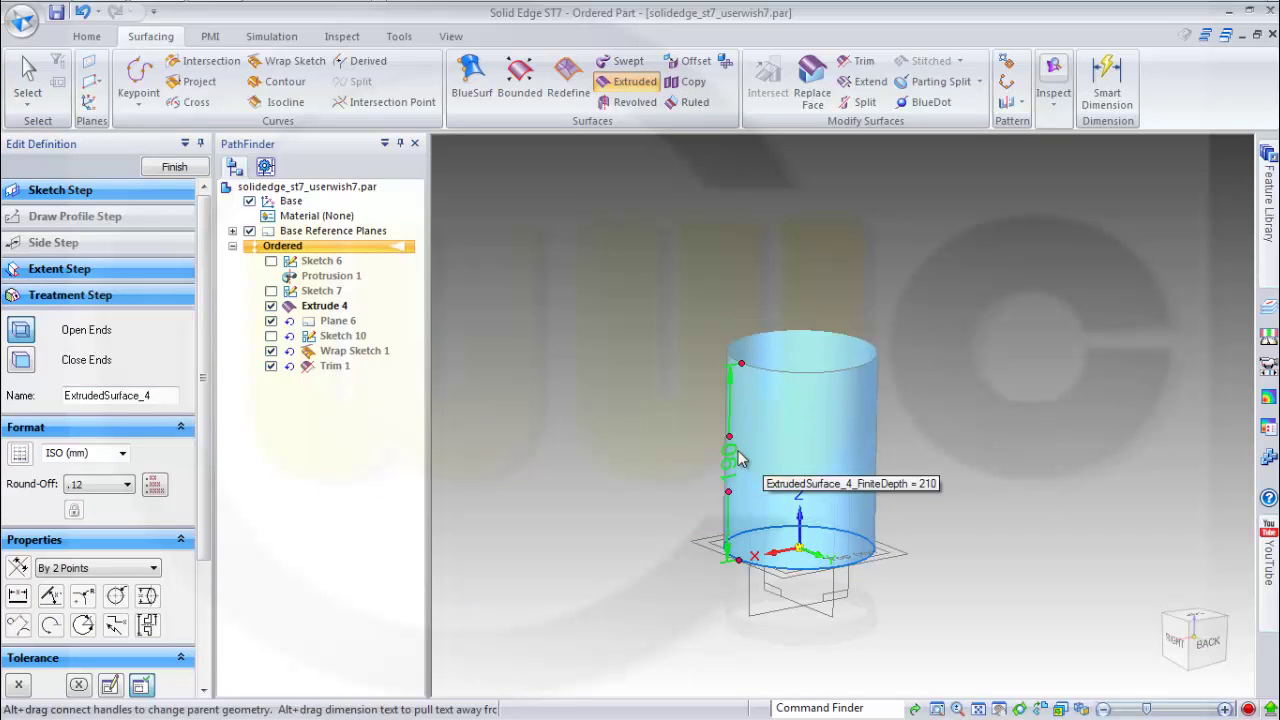
{"action": "left_click", "coordinate": [174, 166]}
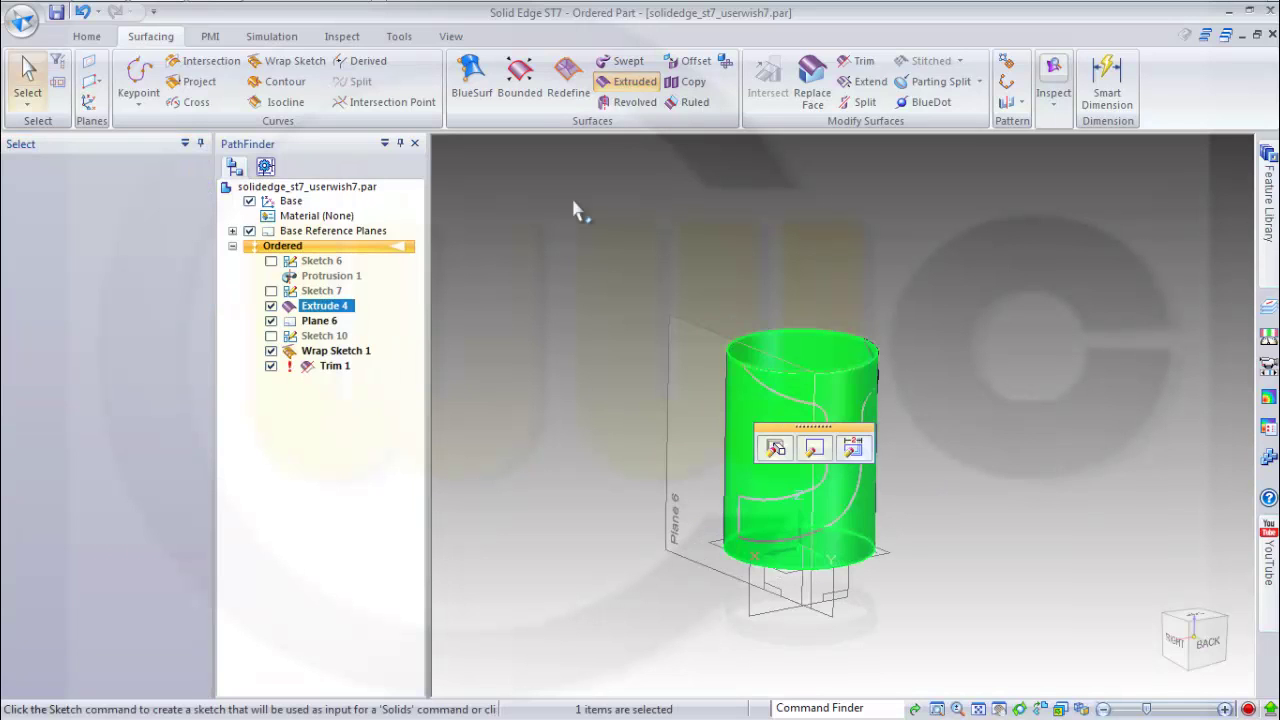
Delete Trim 1 from the ordered features.
{"action": "left_click", "coordinate": [341, 368]}
{"action": "right_click", "coordinate": [340, 372]}
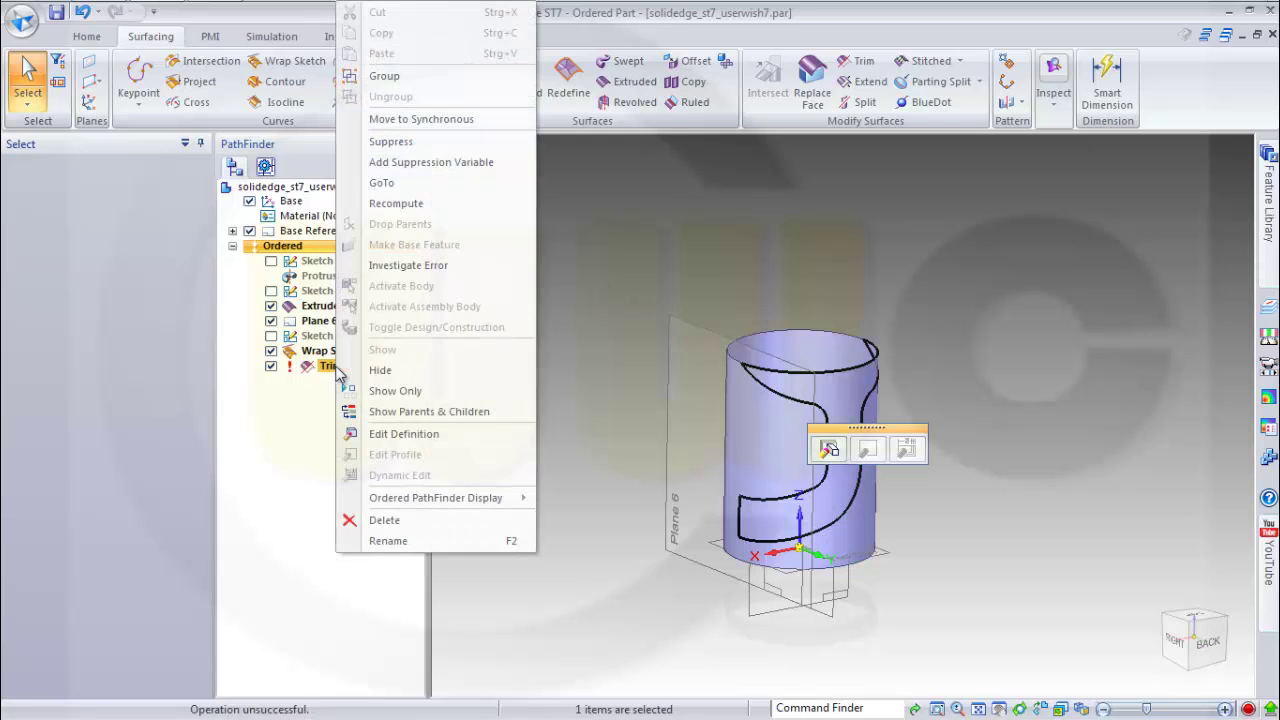
{"action": "left_click", "coordinate": [381, 525]}
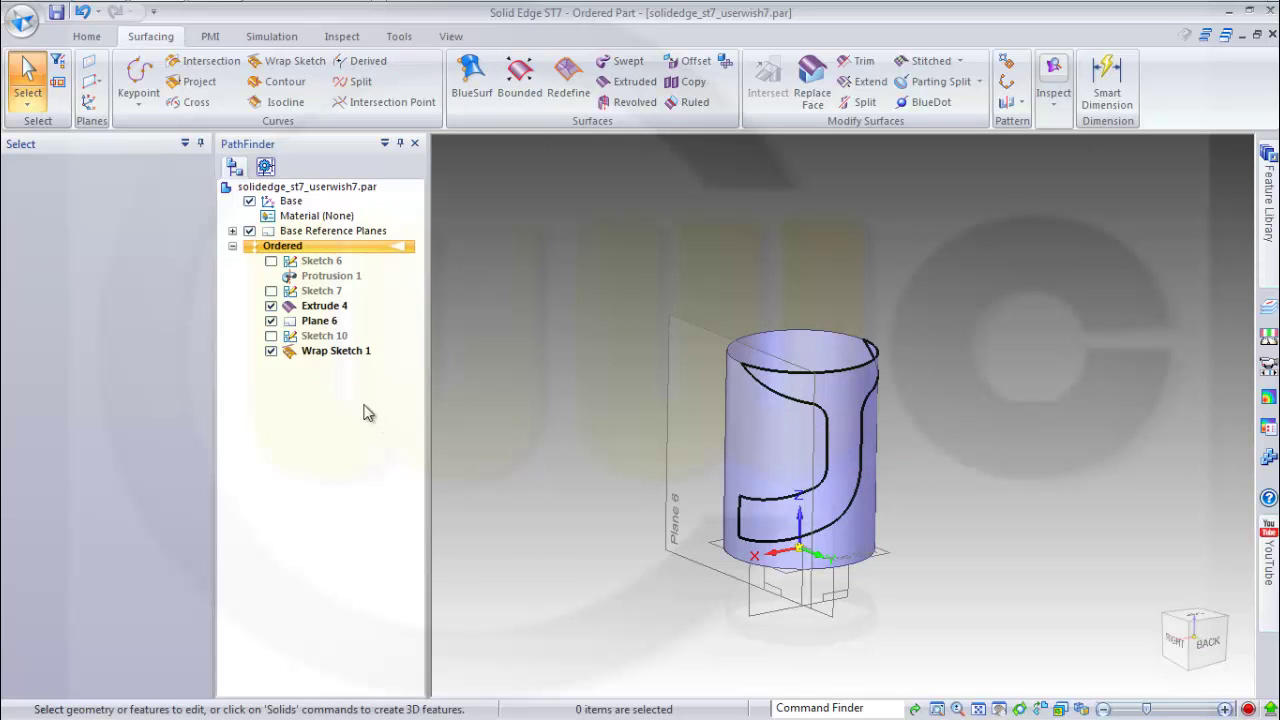
Show Sketch 10 and open its profile for editing.
{"action": "left_click", "coordinate": [271, 336]}
{"action": "right_click", "coordinate": [335, 340]}
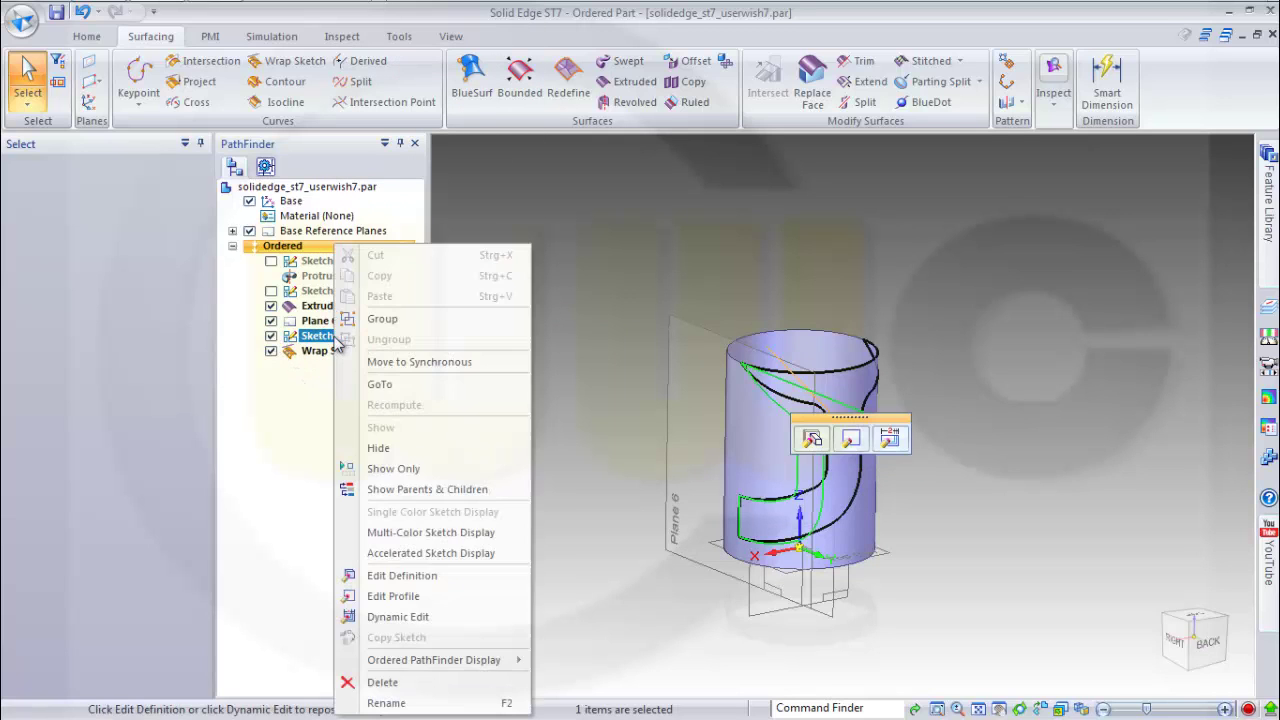
{"action": "left_click", "coordinate": [405, 598]}
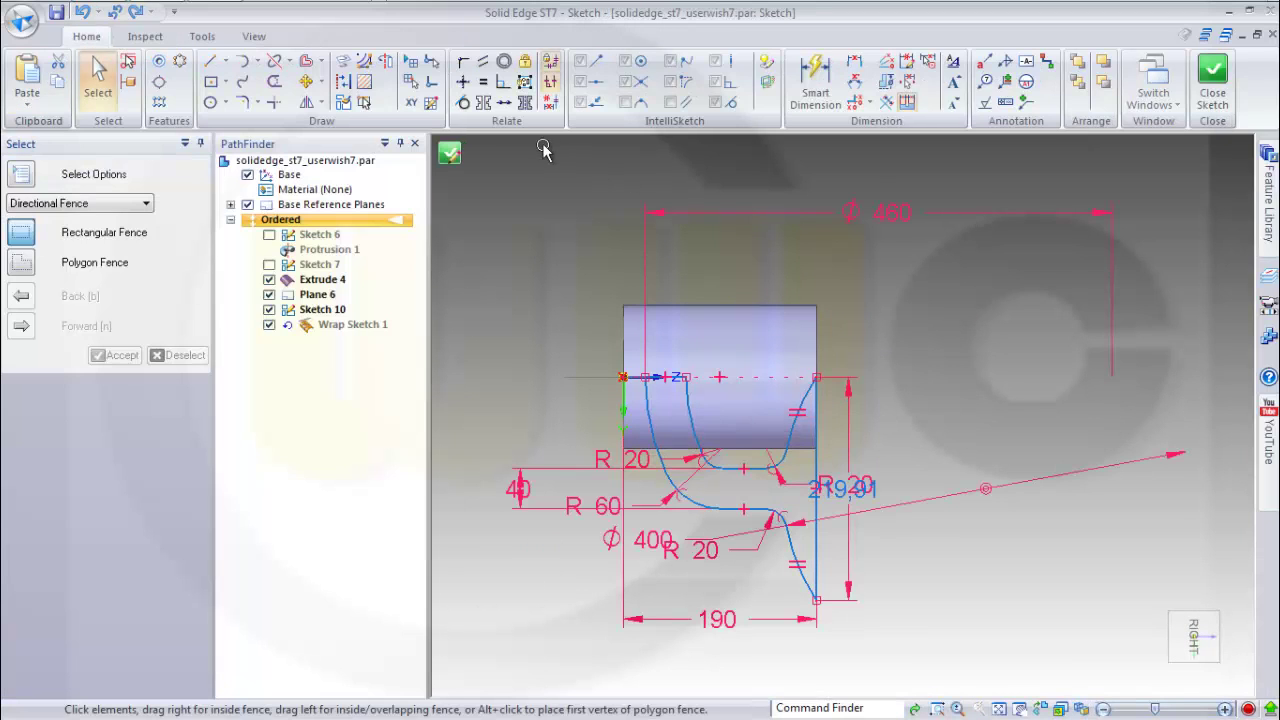
Dimension the two short horizontal segments between the fillets of the profile at 35 mm each.
{"action": "left_click", "coordinate": [816, 82]}
{"action": "scroll", "coordinate": [790, 488], "scroll_direction": "up", "scroll_amount": 3}
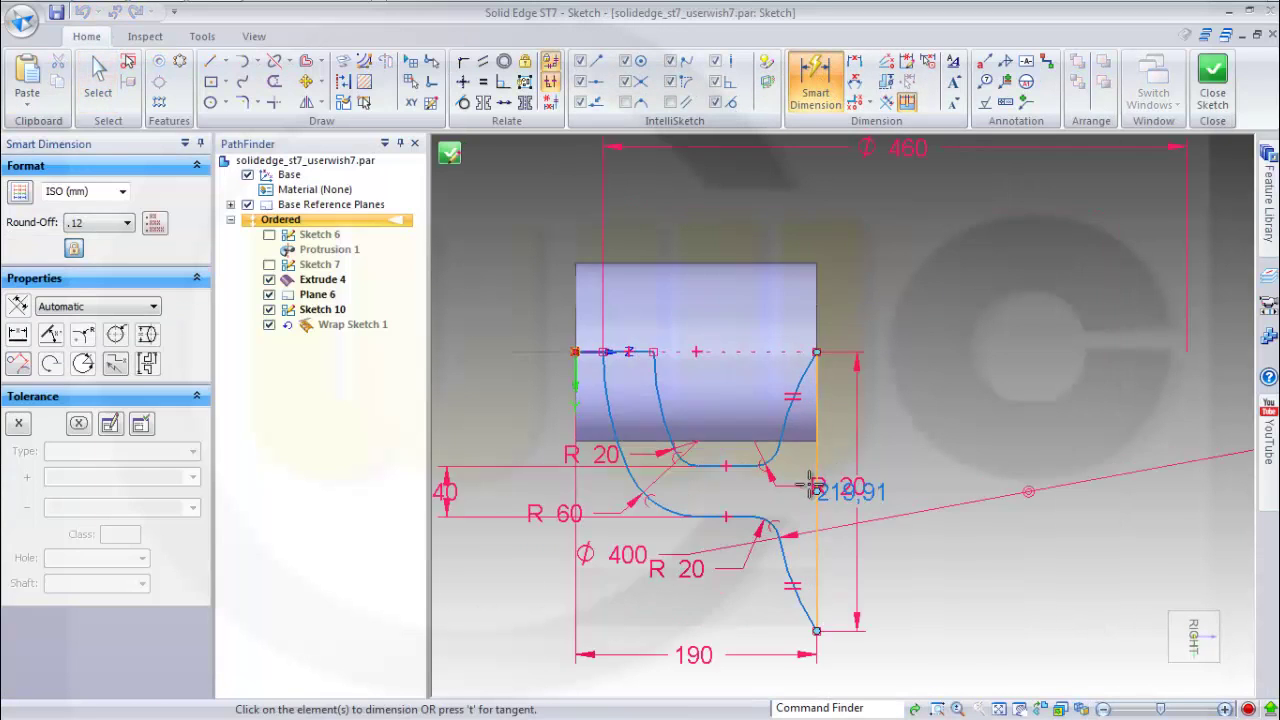
{"action": "left_click", "coordinate": [735, 461]}
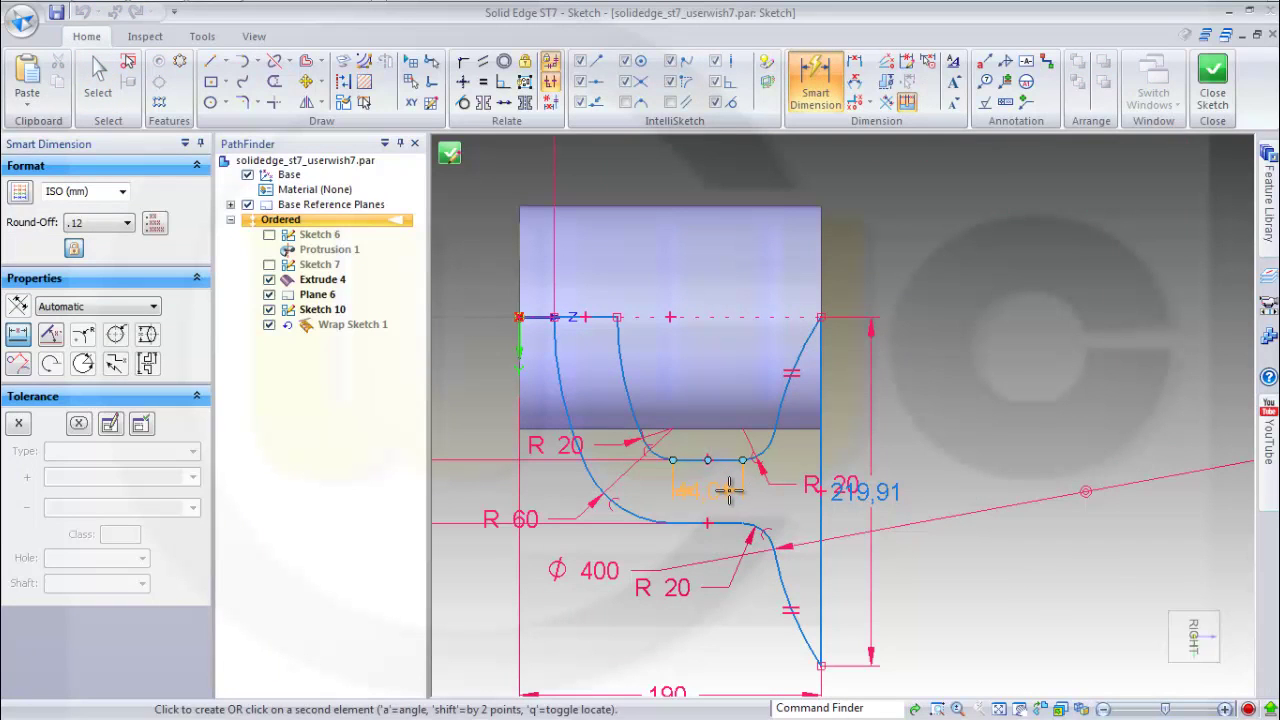
{"action": "left_click", "coordinate": [730, 490]}
{"action": "key", "text": "Return"}
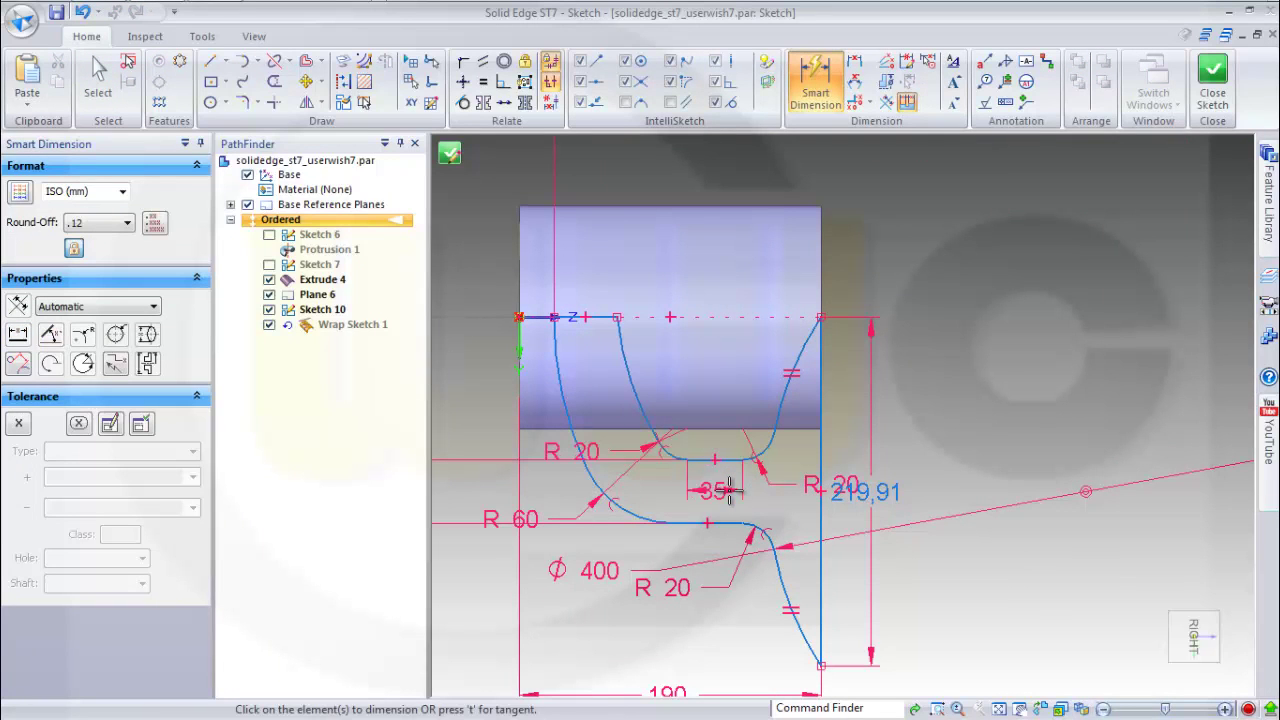
{"action": "left_click", "coordinate": [722, 524]}
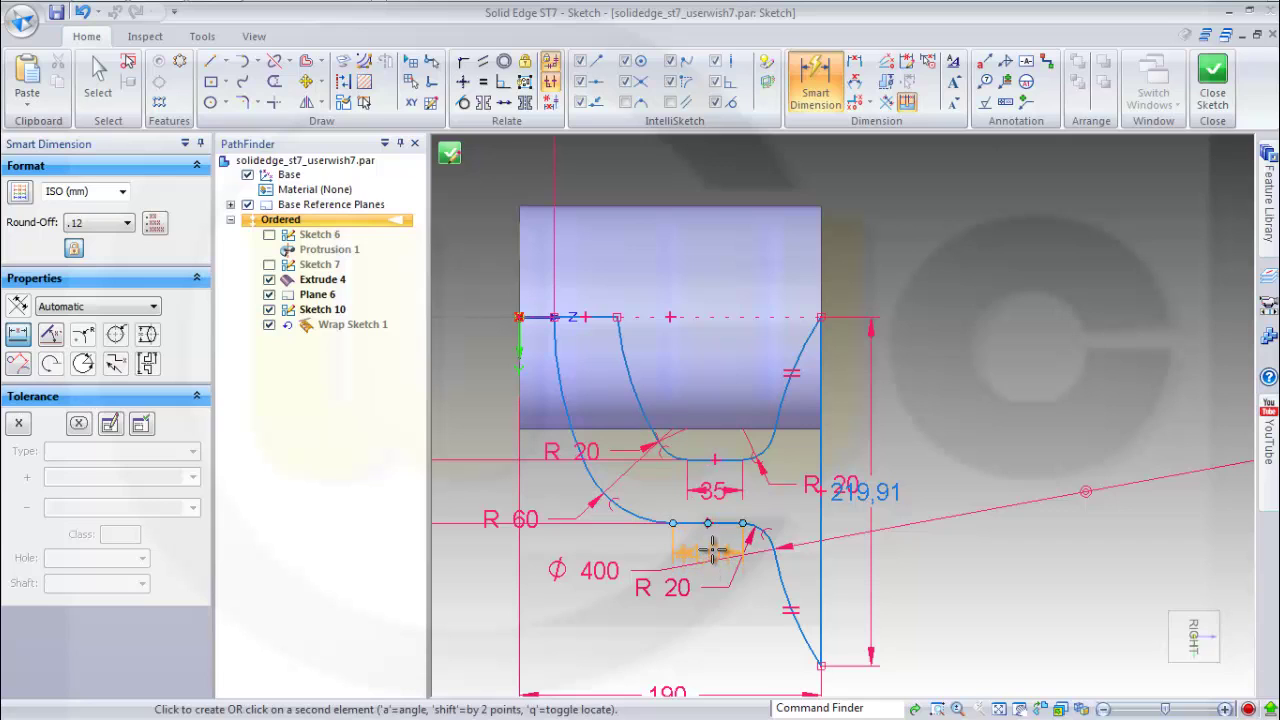
{"action": "left_click", "coordinate": [712, 548]}
{"action": "type", "text": "35"}
{"action": "key", "text": "Return"}
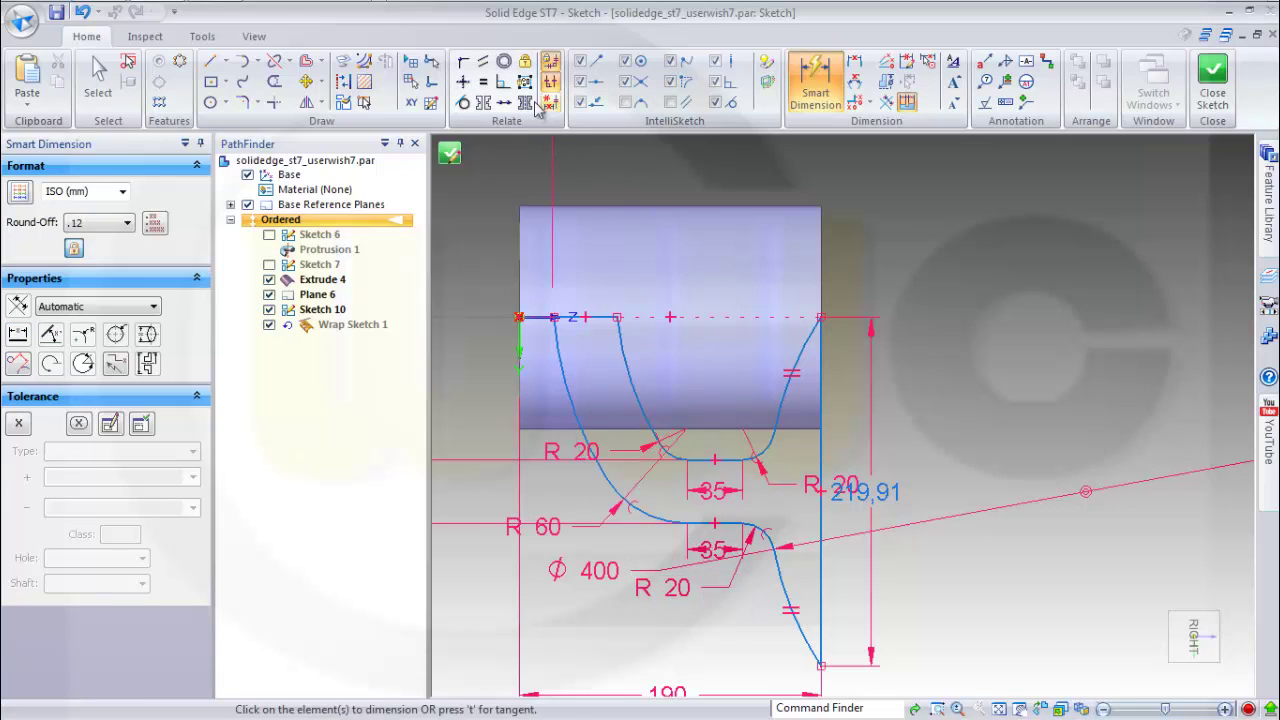
Make the two large arcs that start at the Z axis concentric.
{"action": "left_click", "coordinate": [504, 61]}
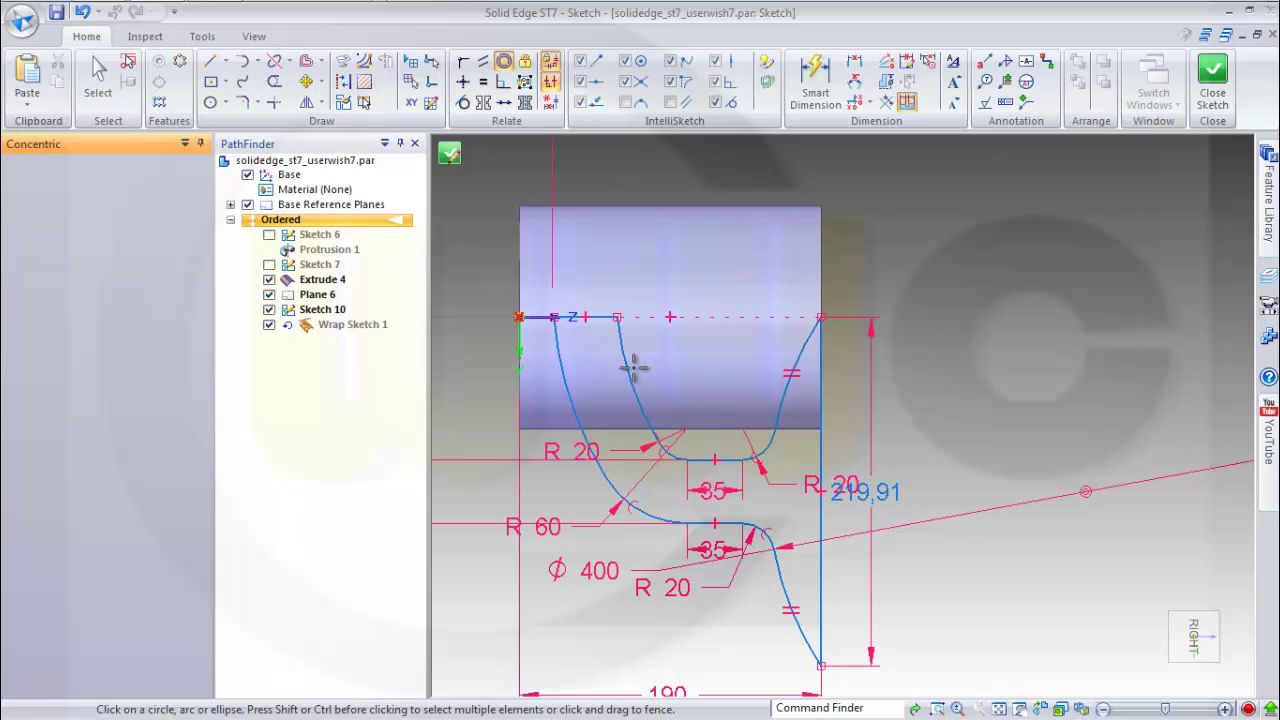
{"action": "left_click", "coordinate": [632, 372]}
{"action": "left_click", "coordinate": [571, 371]}
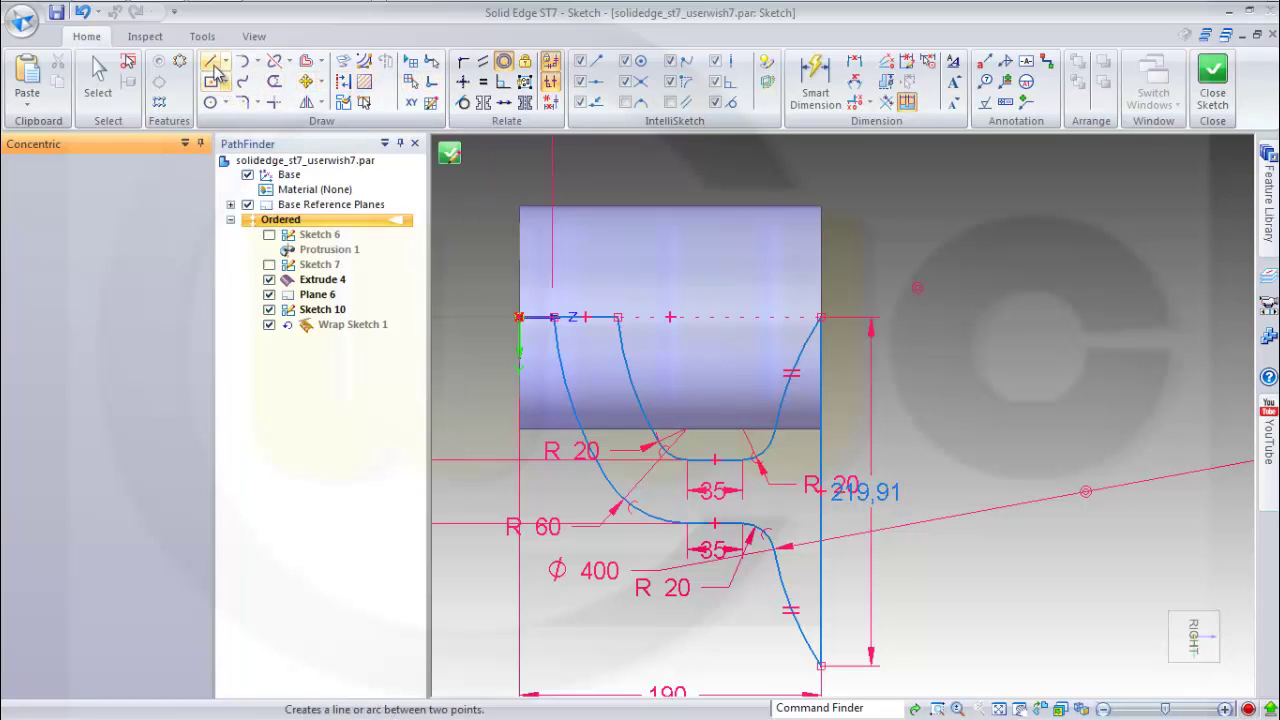
Draw three connected lines forming an open rectangle about 40 mm wide from the inner large arc's end to the outer large arc's end.
{"action": "left_click", "coordinate": [214, 68]}
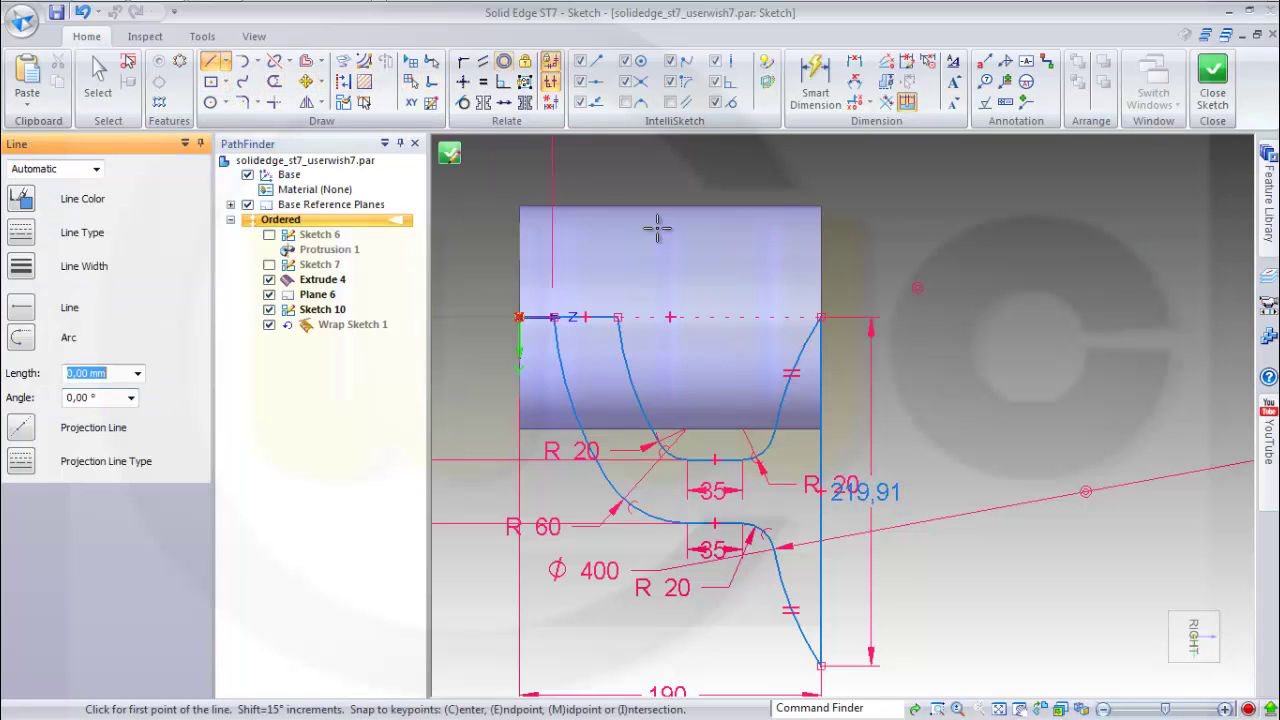
{"action": "left_click", "coordinate": [618, 317]}
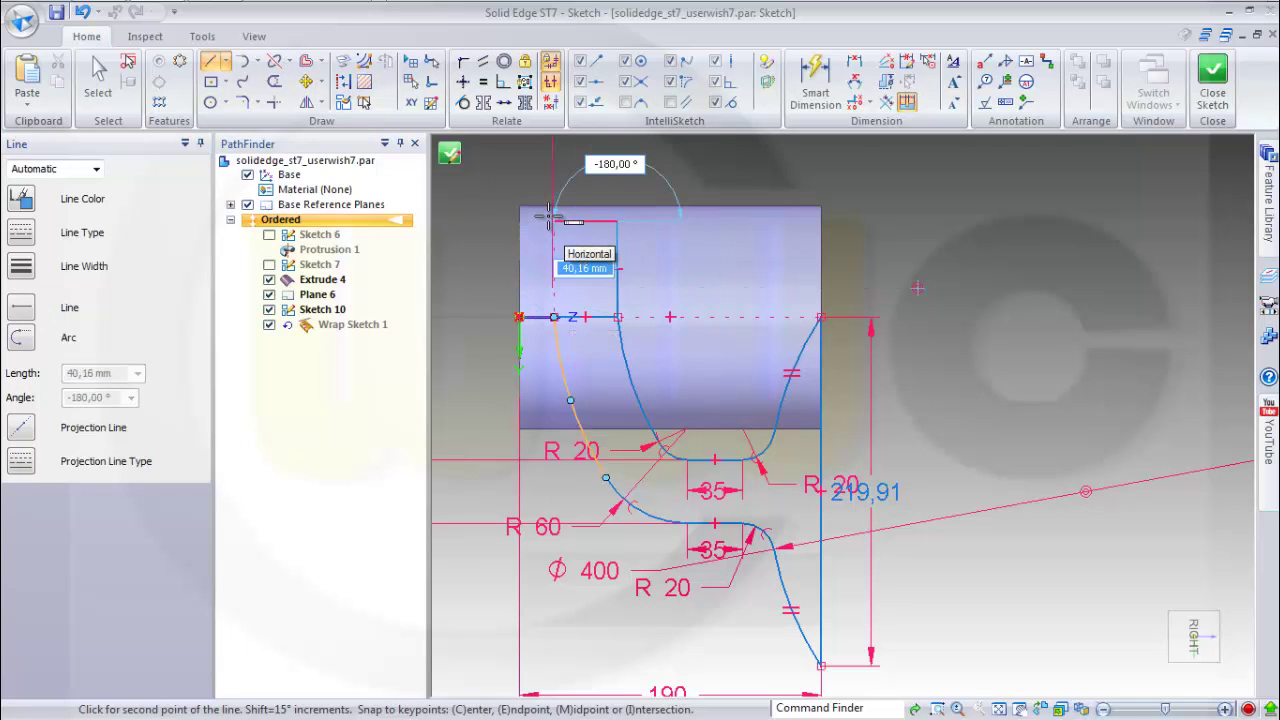
{"action": "left_click", "coordinate": [549, 218]}
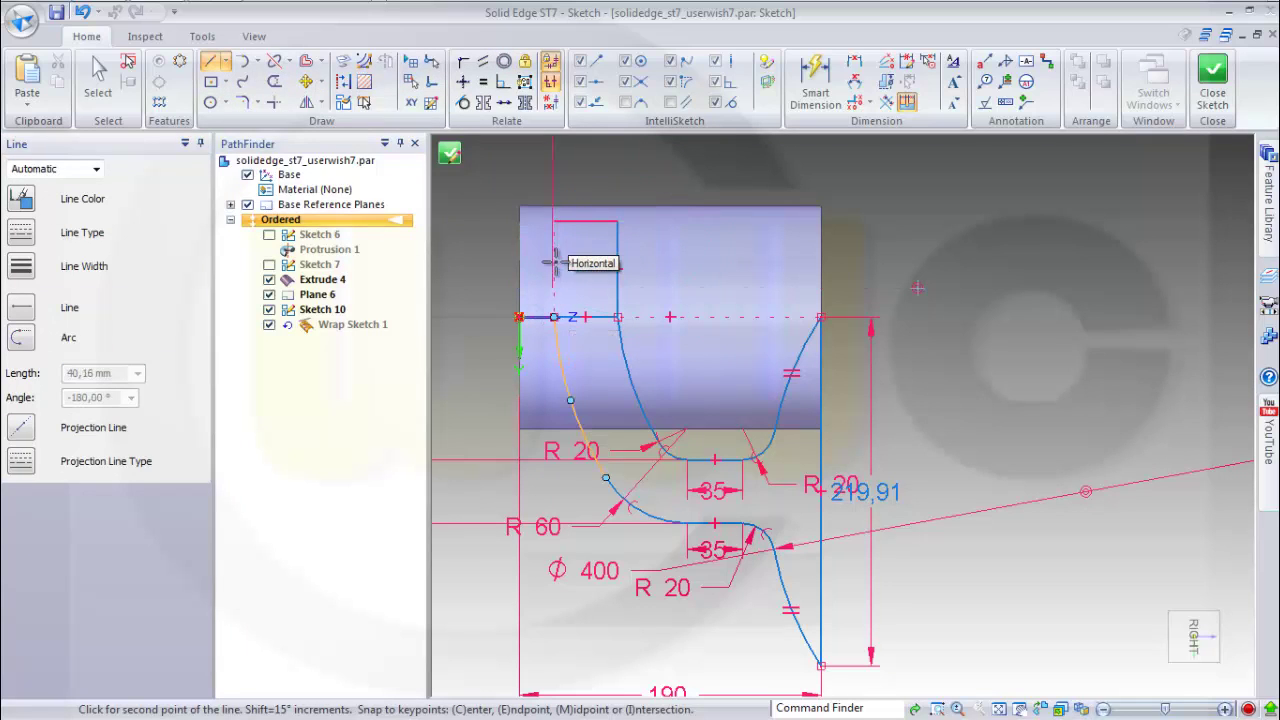
{"action": "left_click", "coordinate": [552, 317]}
{"action": "key", "text": "Escape"}
Convert the three rectangle lines to construction geometry and make the large arcs tangent to the lines meeting their ends.
{"action": "left_click_drag", "start_coordinate": [714, 277], "coordinate": [518, 199]}
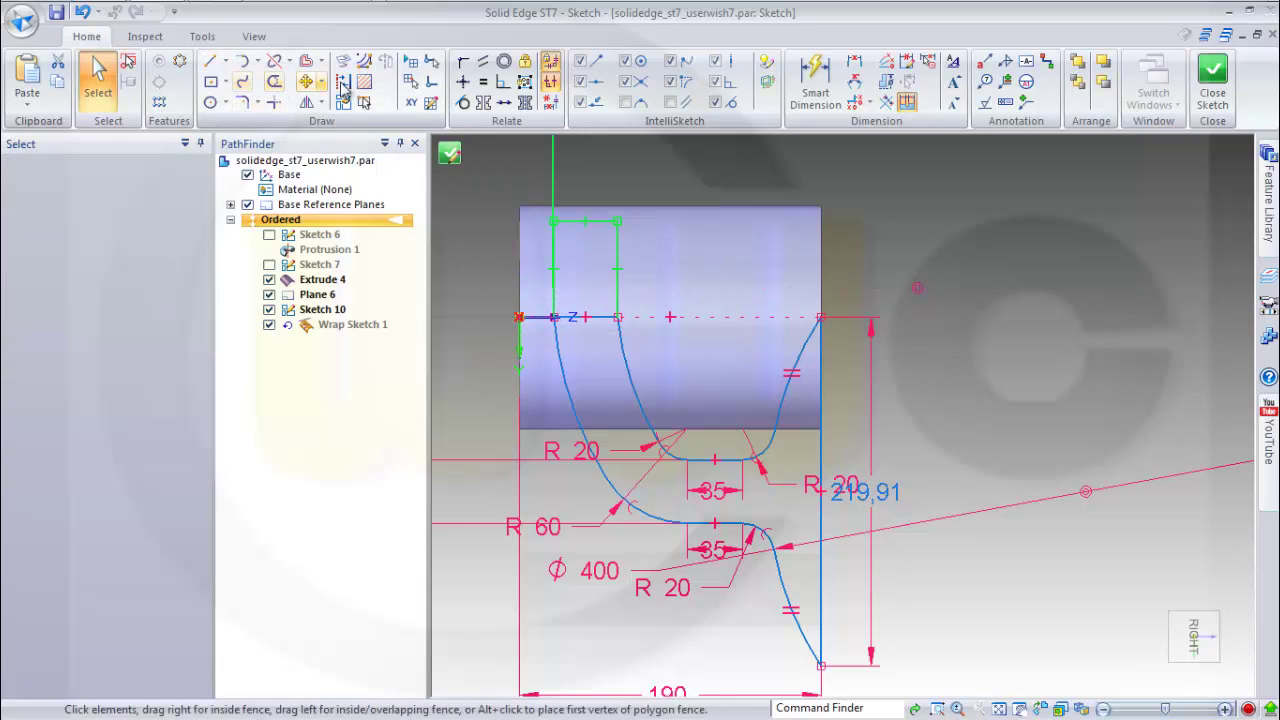
{"action": "left_click", "coordinate": [343, 84]}
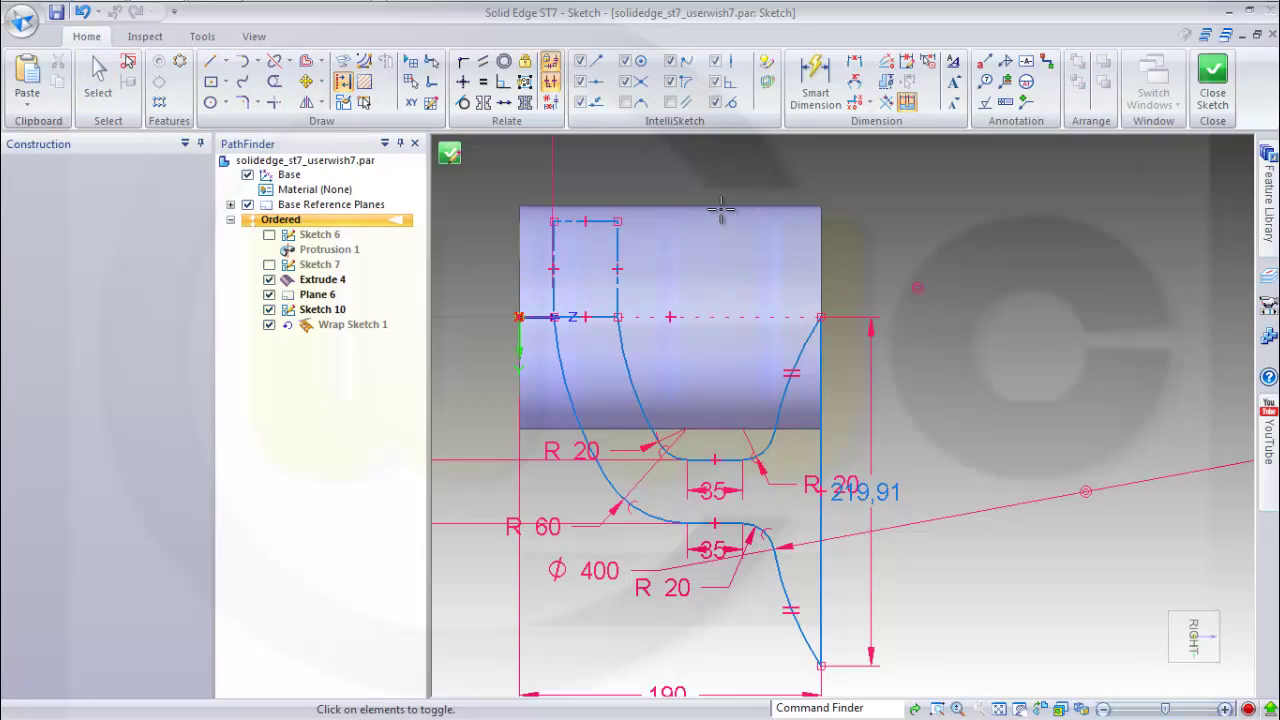
{"action": "left_click", "coordinate": [463, 102]}
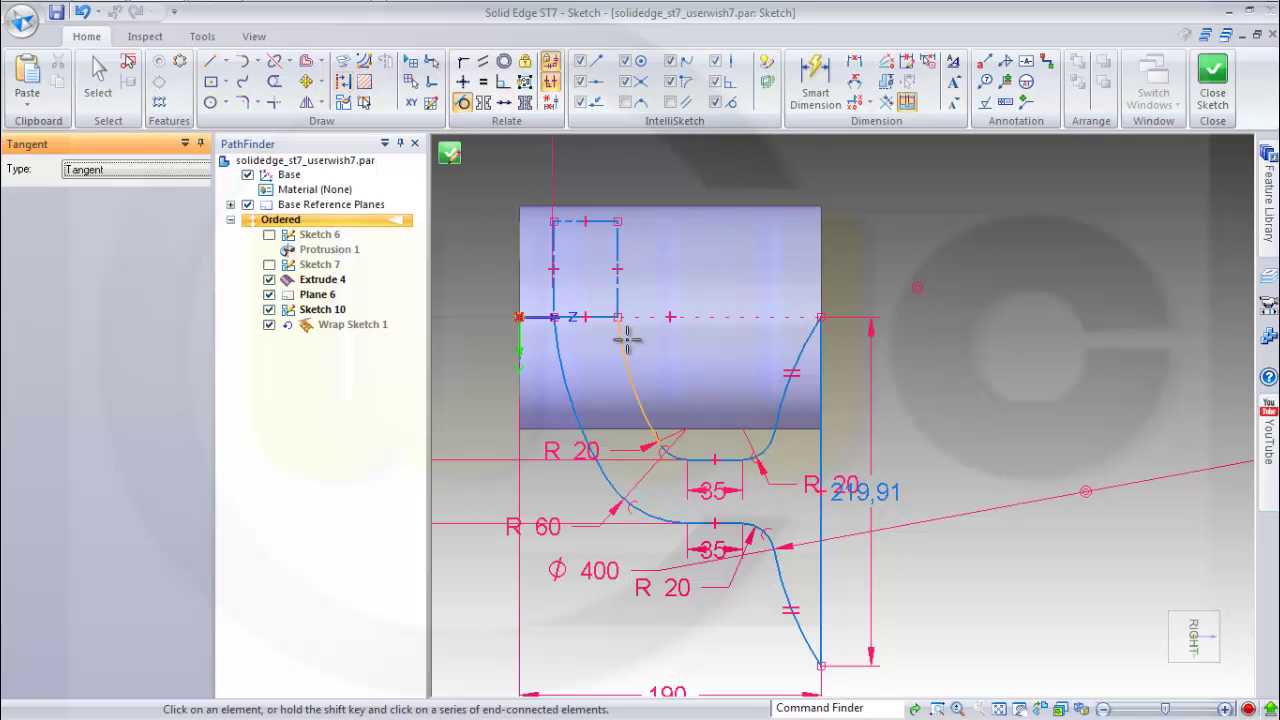
{"action": "left_click", "coordinate": [618, 286]}
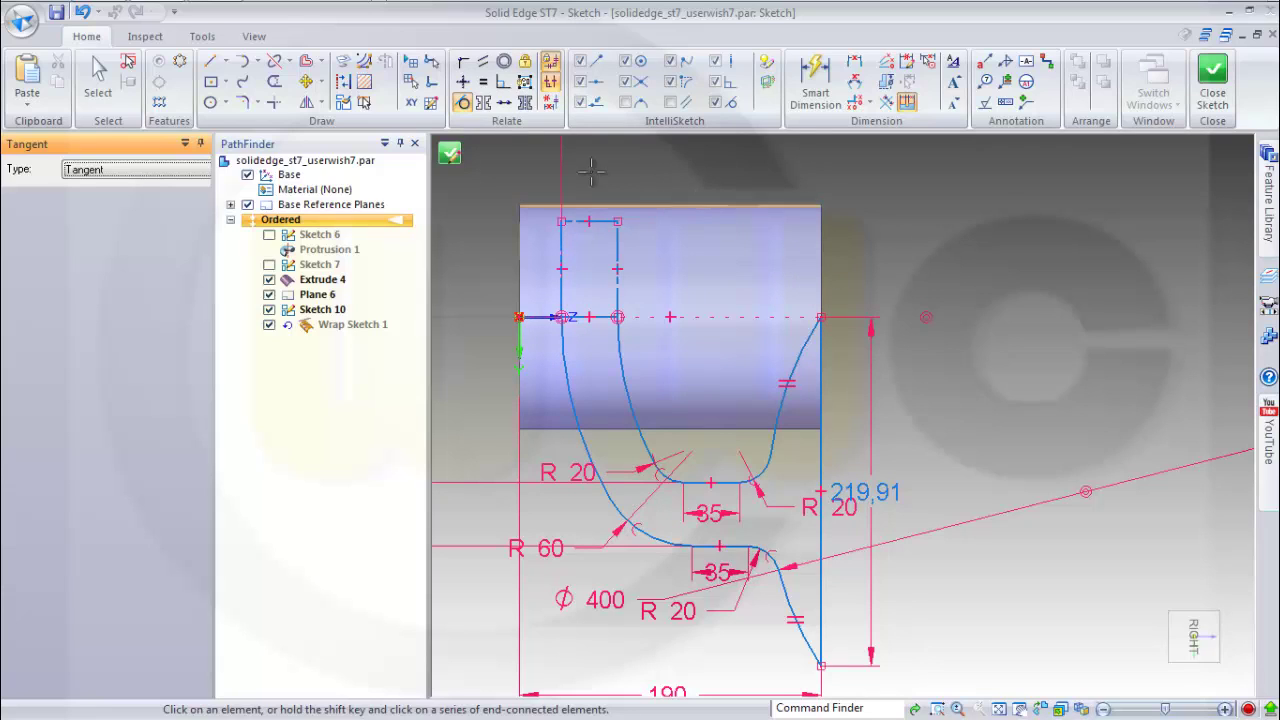
Make the short line between the two large arcs' ends collinear with the Z-axis line.
{"action": "left_click", "coordinate": [503, 102]}
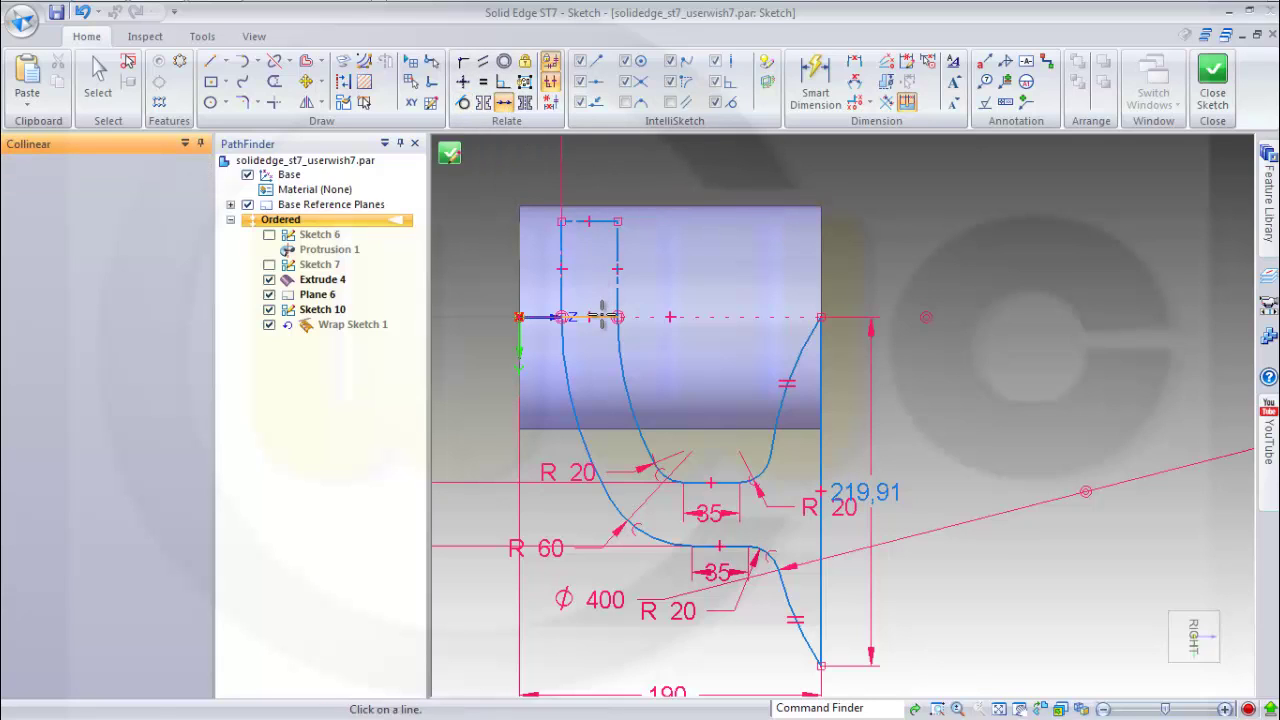
{"action": "left_click", "coordinate": [600, 317]}
{"action": "left_click", "coordinate": [541, 317]}
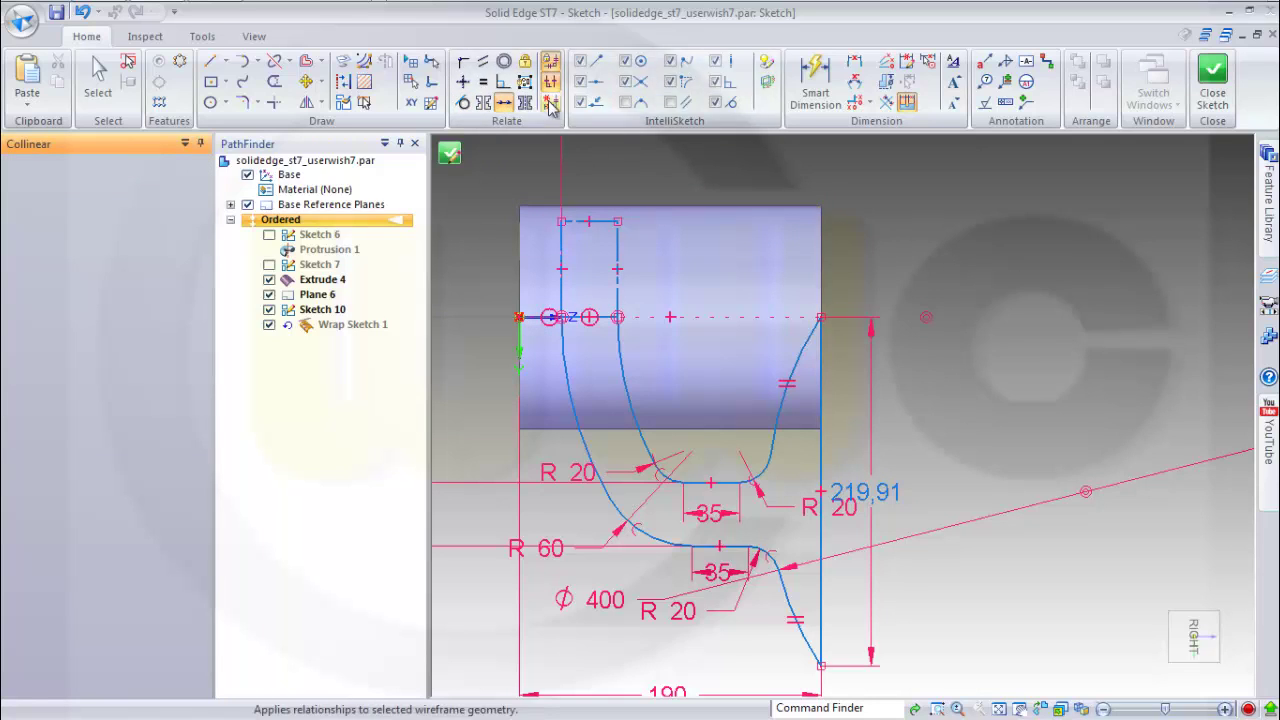
Dimension the construction rectangle's height at 50 mm from the Z axis to its far edge.
{"action": "left_click", "coordinate": [815, 78]}
{"action": "left_click", "coordinate": [600, 221]}
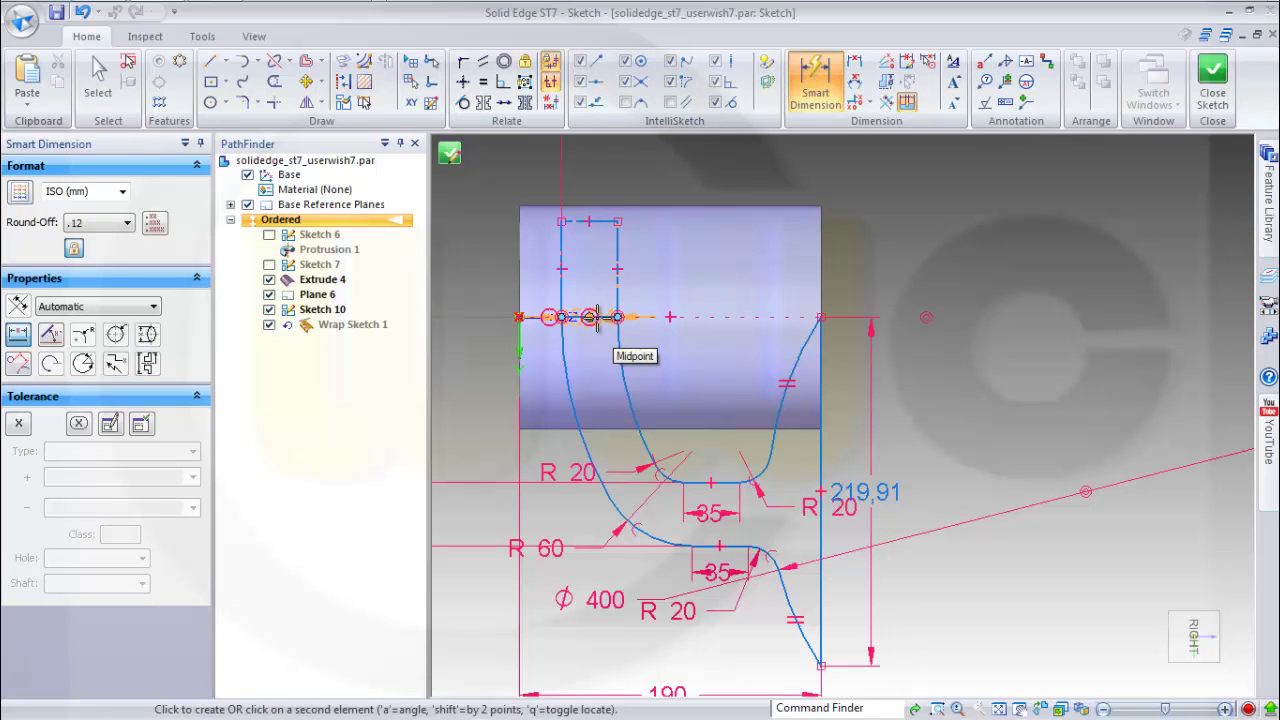
{"action": "left_click", "coordinate": [519, 317]}
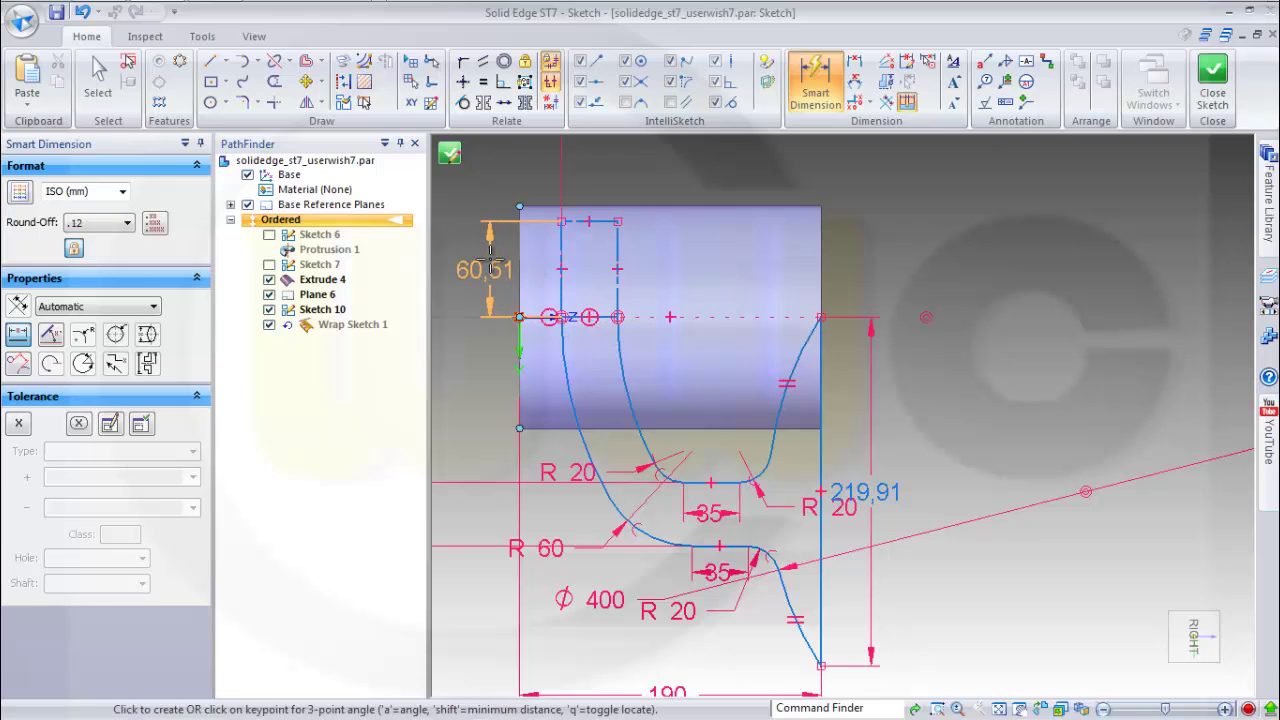
{"action": "left_click", "coordinate": [490, 253]}
{"action": "type", "text": "5"}
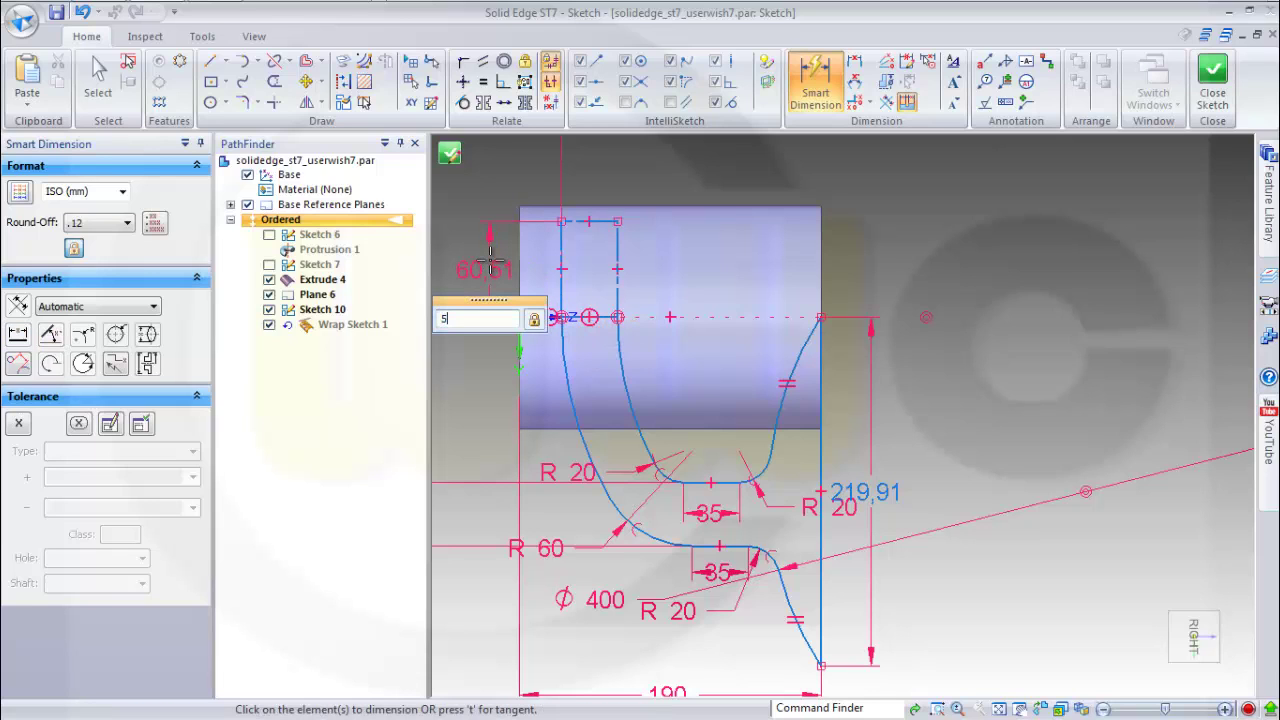
{"action": "type", "text": "0"}
{"action": "key", "text": "Return"}
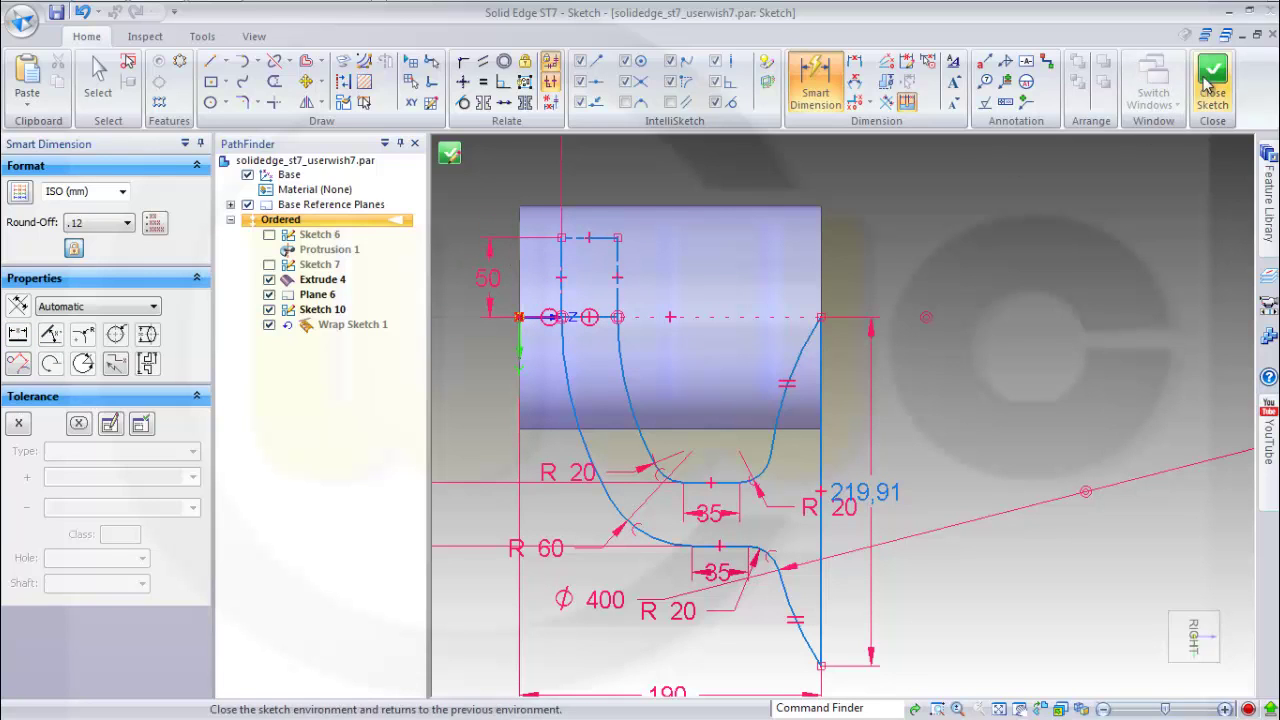
Close and finish the edited profile sketch, and hide Sketch 10 in the model.
{"action": "left_click", "coordinate": [1210, 82]}
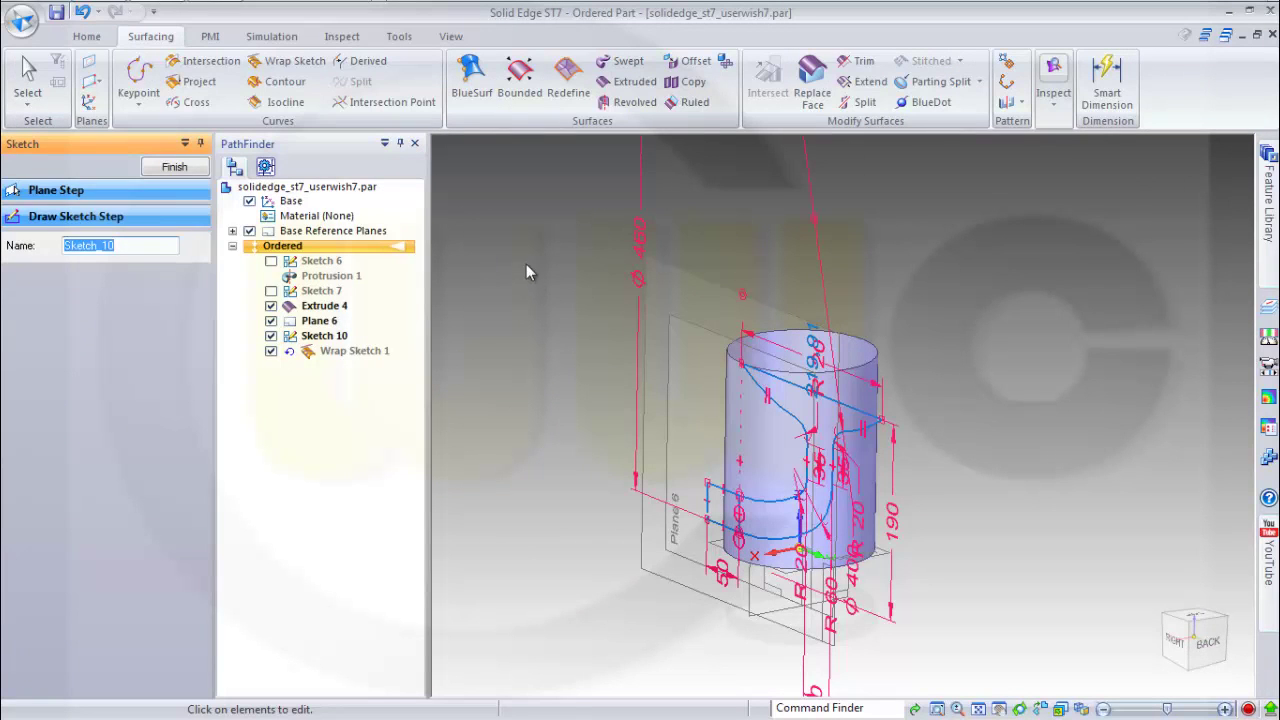
{"action": "left_click", "coordinate": [175, 170]}
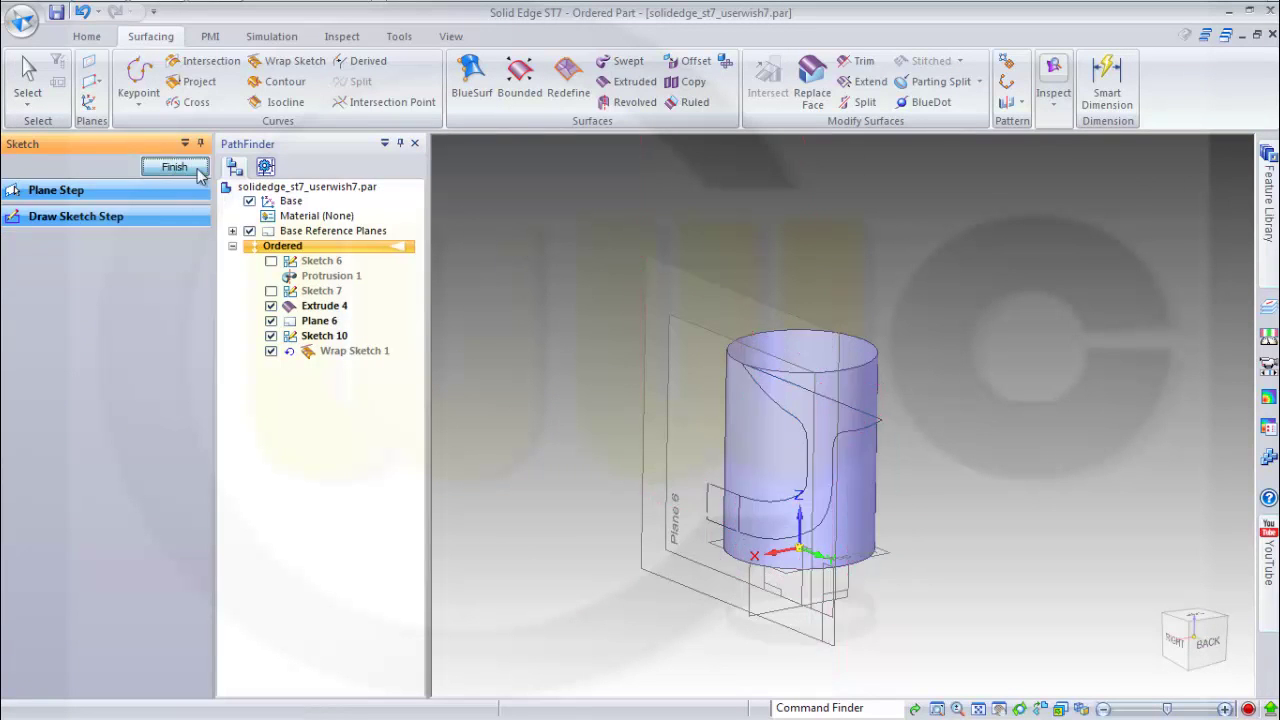
{"action": "left_click", "coordinate": [585, 343]}
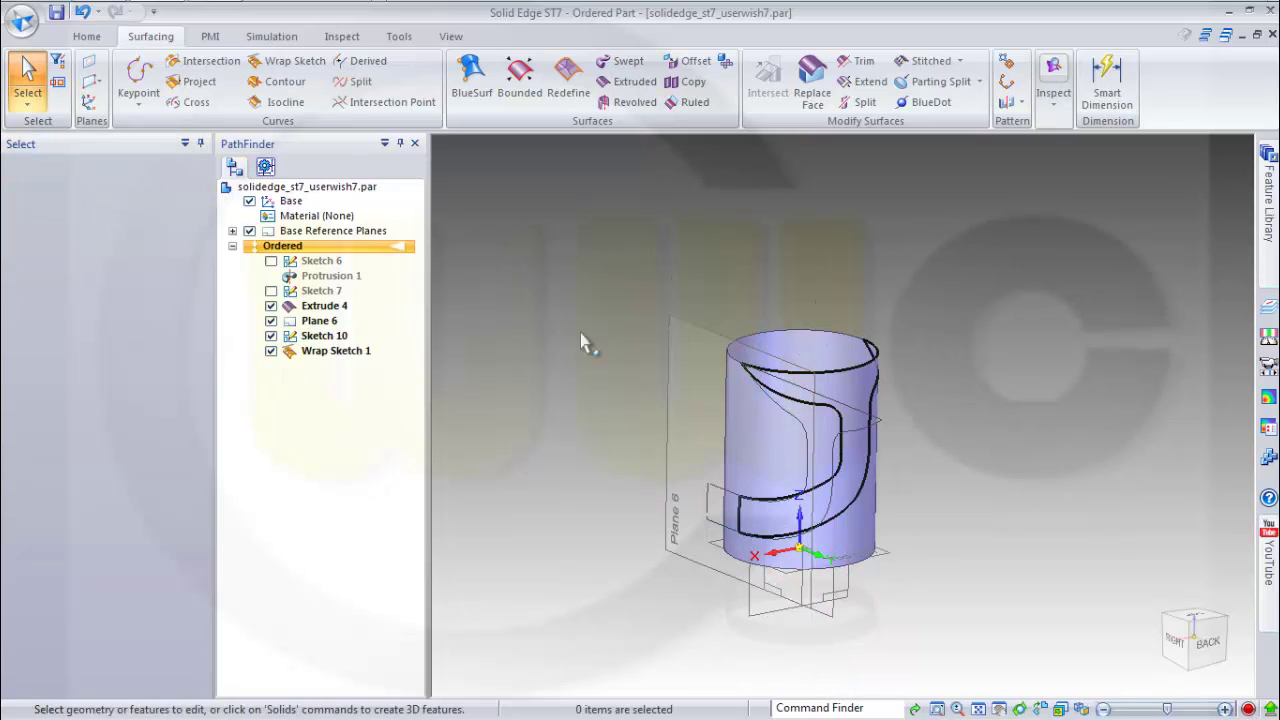
{"action": "middle_click_drag", "start_coordinate": [997, 396], "coordinate": [986, 394]}
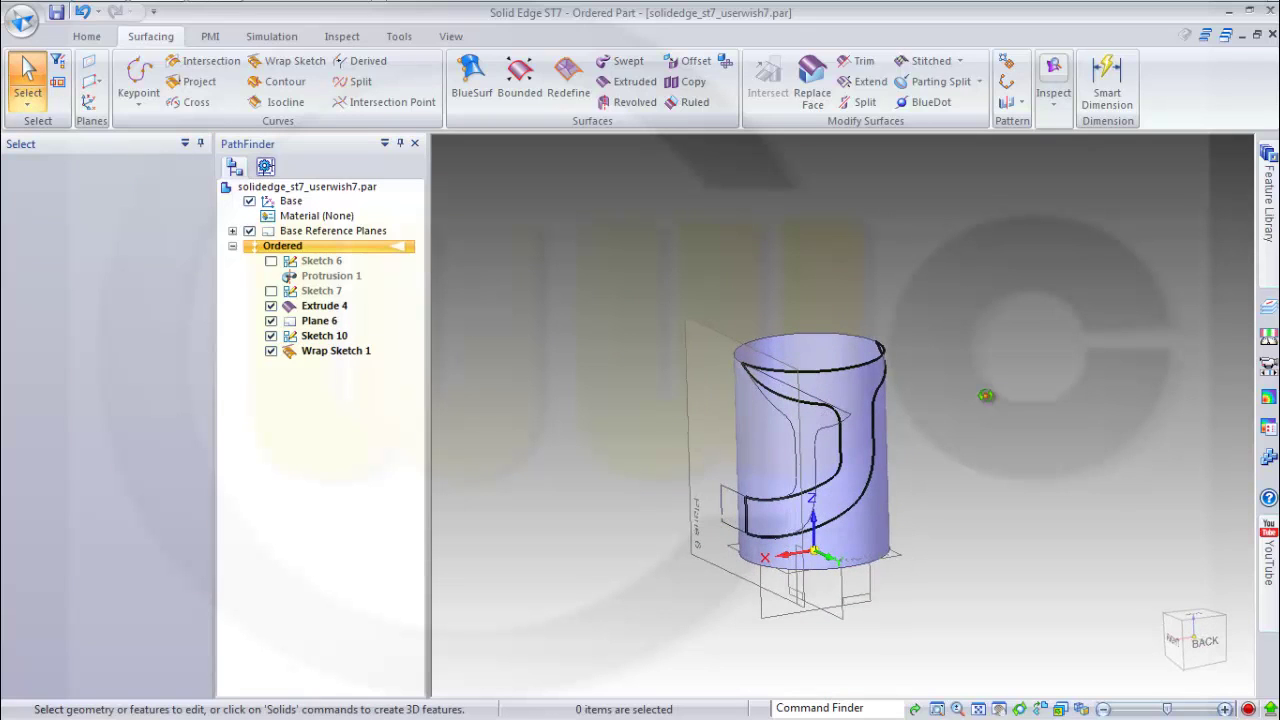
{"action": "left_click", "coordinate": [270, 337]}
{"action": "middle_click_drag", "start_coordinate": [625, 400], "coordinate": [773, 340]}
{"action": "middle_click_drag", "start_coordinate": [905, 277], "coordinate": [828, 262]}
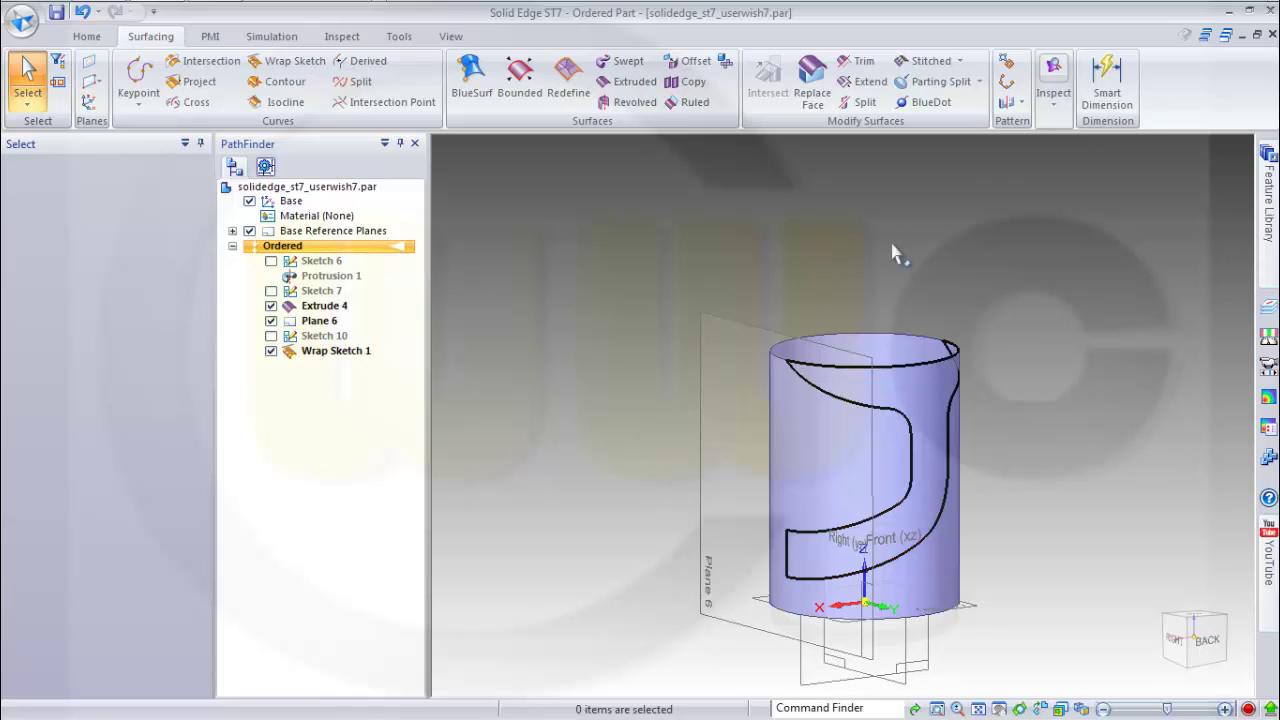
Mirror-copy the wrapped sketch curve about the Front (xz) plane and finish the mirror feature.
{"action": "left_click", "coordinate": [1021, 104]}
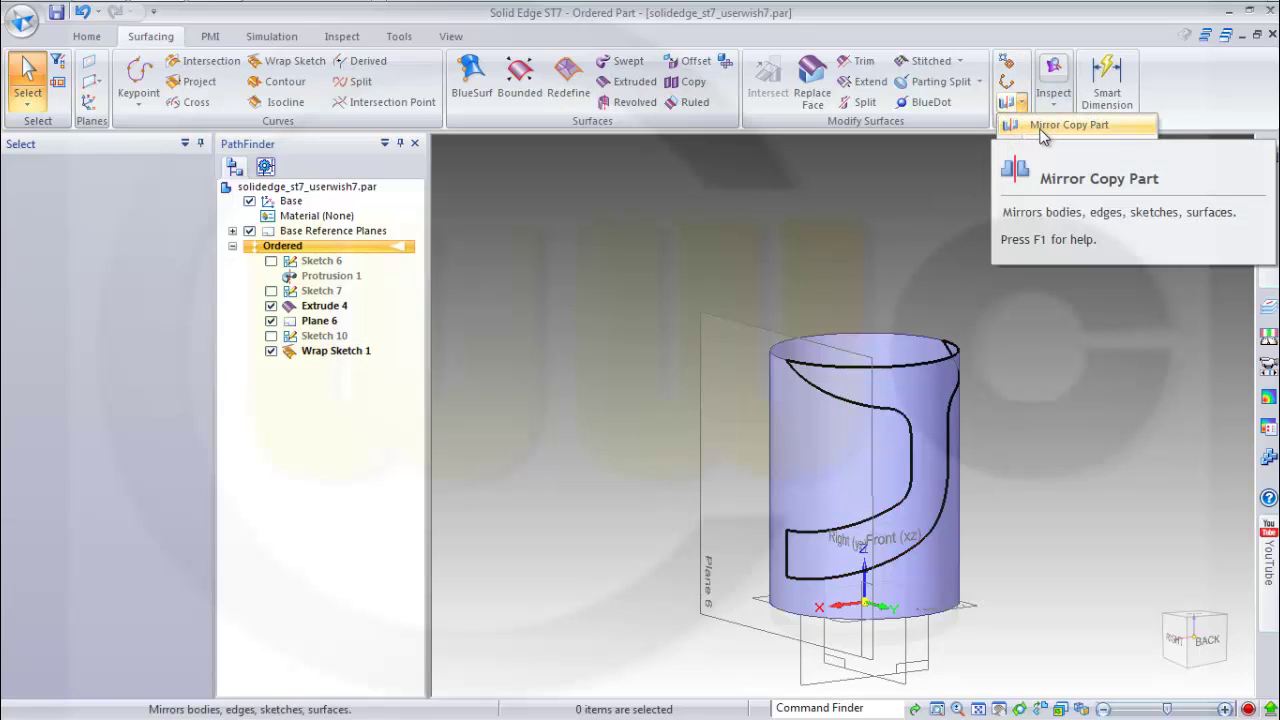
{"action": "left_click", "coordinate": [1040, 128]}
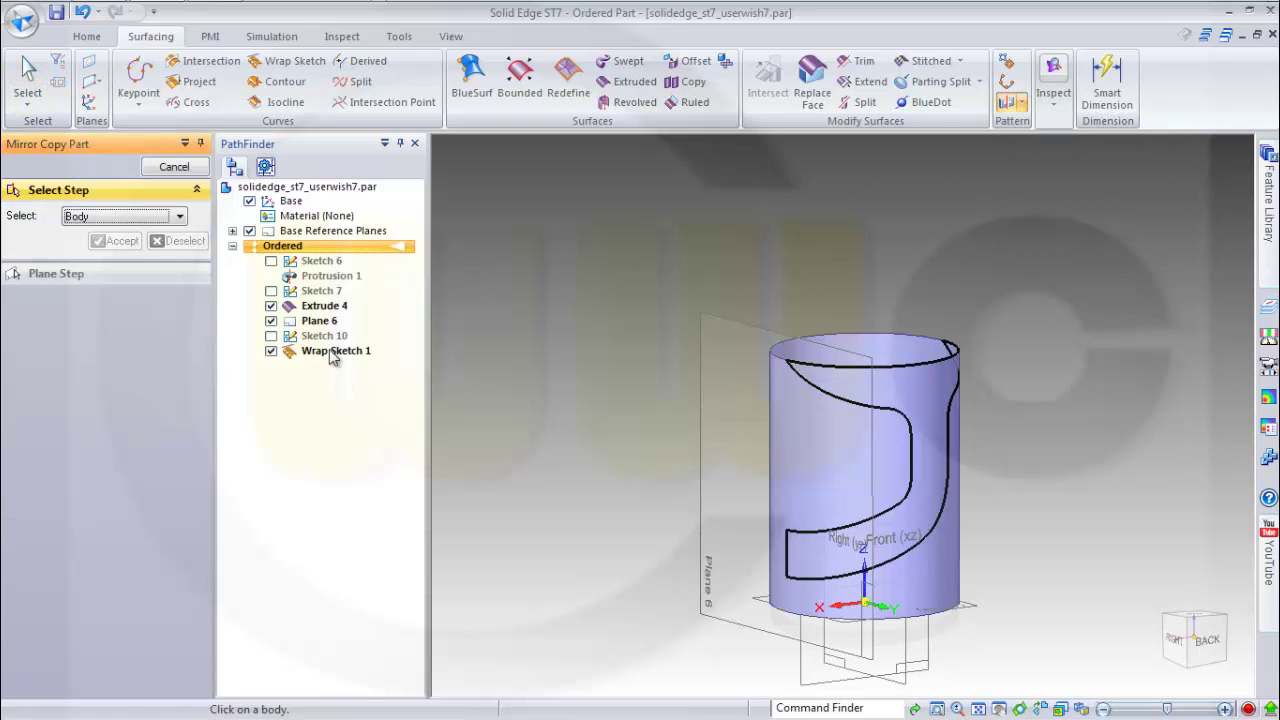
{"action": "left_click", "coordinate": [805, 383]}
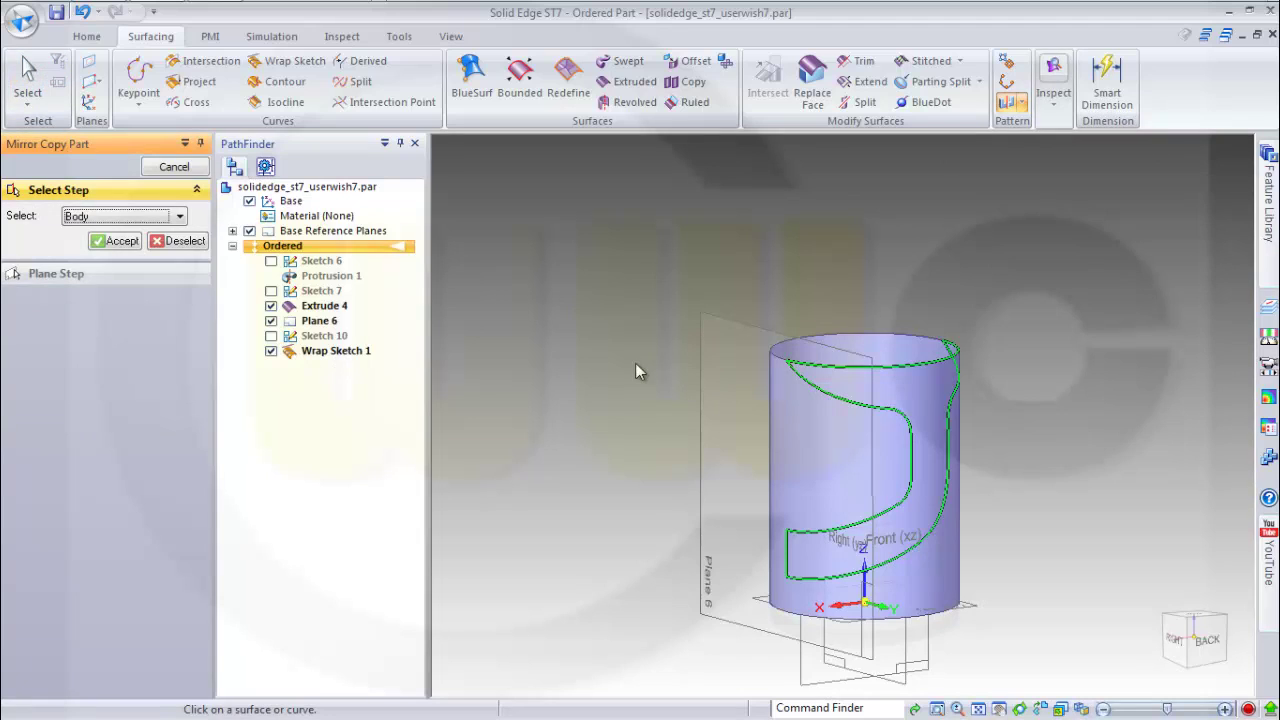
{"action": "left_click", "coordinate": [181, 217]}
{"action": "left_click", "coordinate": [80, 245]}
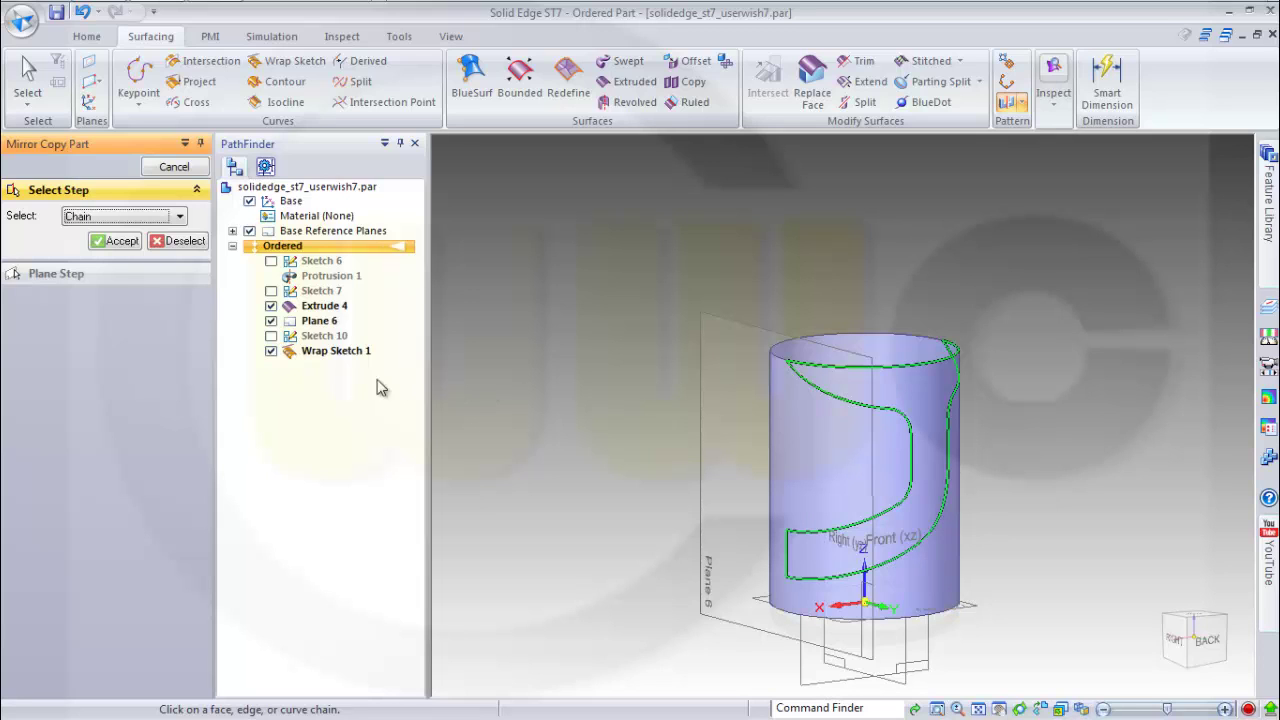
{"action": "left_click", "coordinate": [117, 243]}
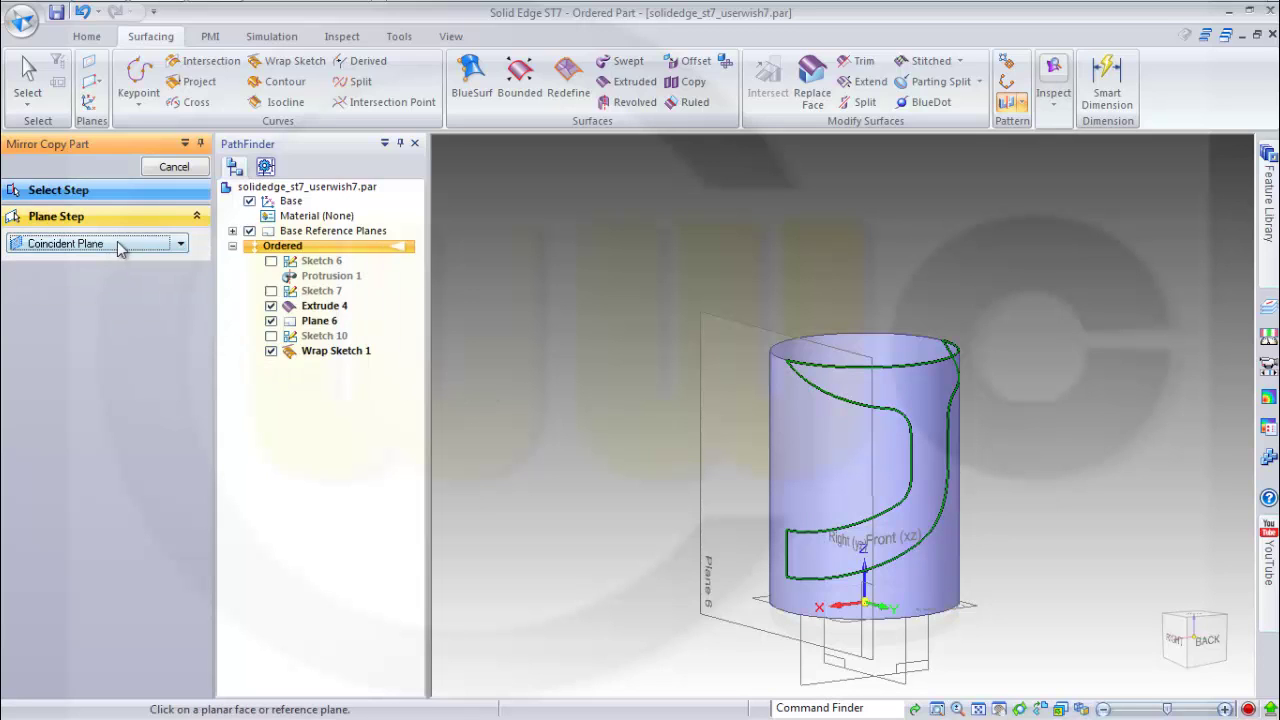
{"action": "left_click", "coordinate": [803, 660]}
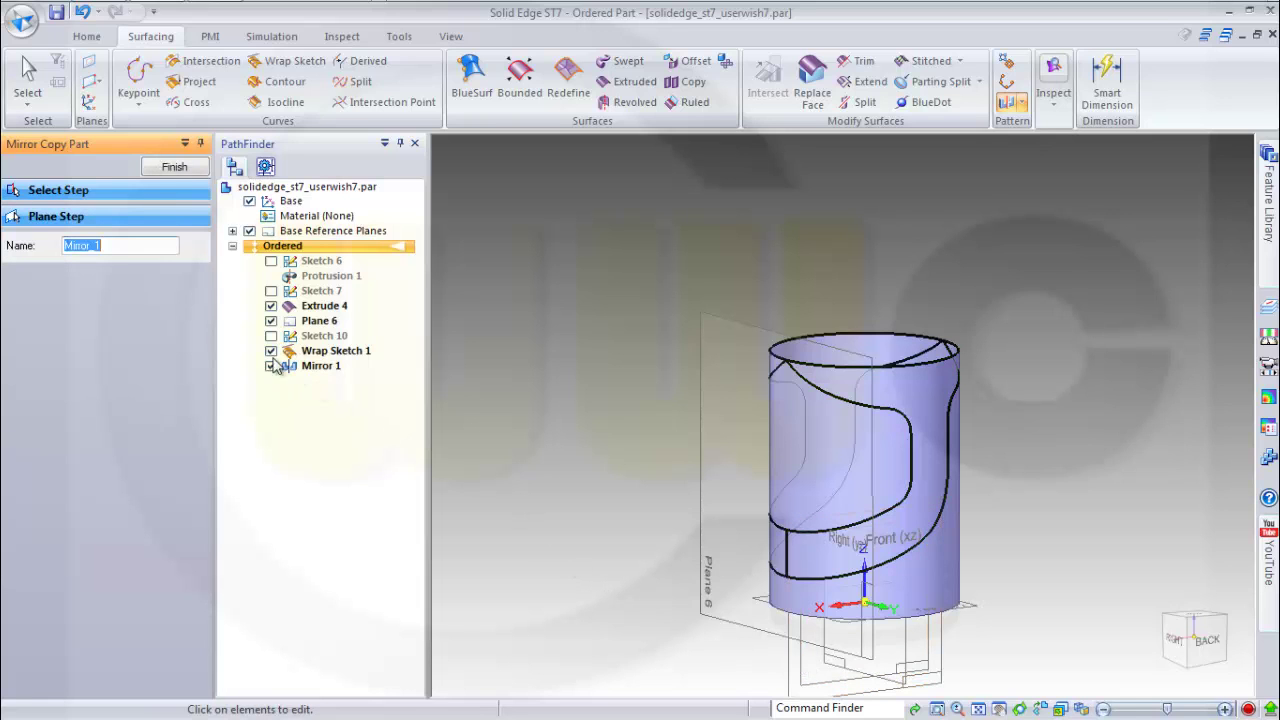
{"action": "left_click", "coordinate": [174, 166]}
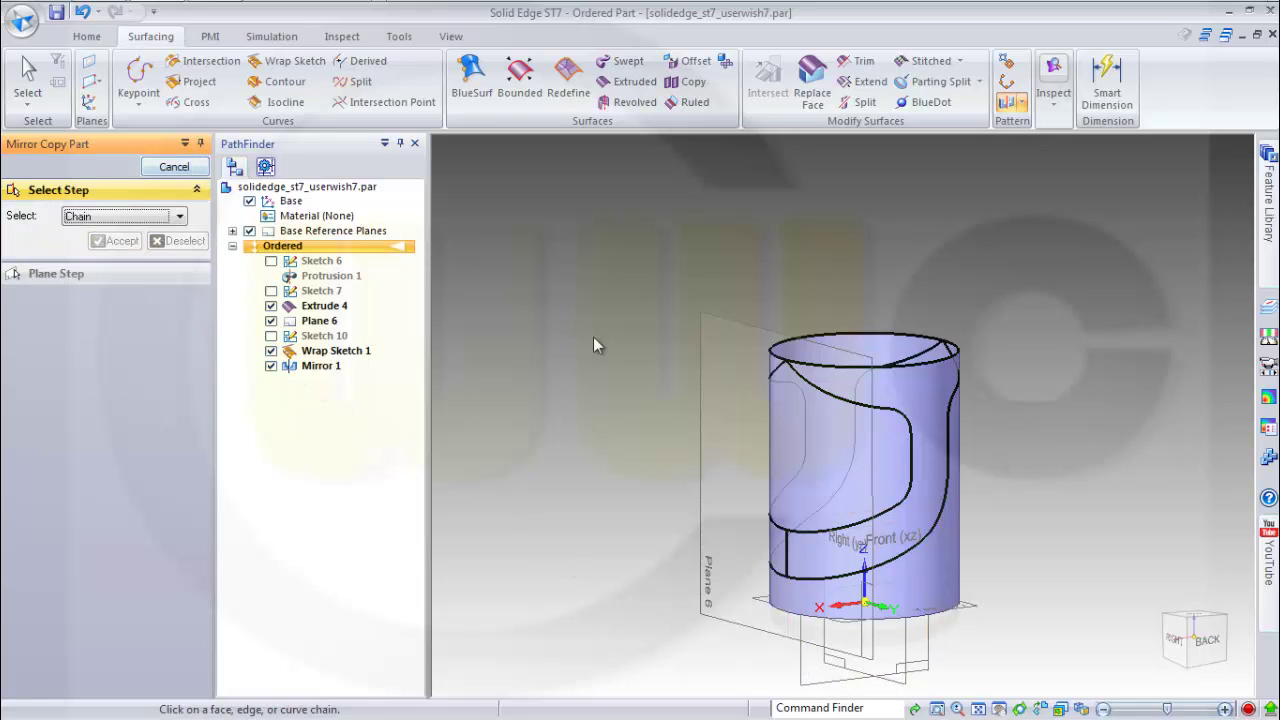
Begin a surface Trim and accept the cylindrical face as the target, using Single selection.
{"action": "middle_click_drag", "start_coordinate": [593, 345], "coordinate": [752, 381]}
{"action": "mouse_move", "coordinate": [767, 392]}
{"action": "middle_mouse_down"}
{"action": "mouse_move", "coordinate": [700, 334]}
{"action": "mouse_move", "coordinate": [963, 374]}
{"action": "mouse_move", "coordinate": [726, 349]}
{"action": "mouse_move", "coordinate": [746, 302]}
{"action": "mouse_move", "coordinate": [1037, 300]}
{"action": "mouse_move", "coordinate": [1063, 263]}
{"action": "mouse_move", "coordinate": [951, 234]}
{"action": "mouse_move", "coordinate": [751, 249]}
{"action": "mouse_move", "coordinate": [640, 286]}
{"action": "mouse_move", "coordinate": [523, 266]}
{"action": "mouse_move", "coordinate": [495, 246]}
{"action": "mouse_move", "coordinate": [734, 229]}
{"action": "mouse_move", "coordinate": [771, 214]}
{"action": "mouse_move", "coordinate": [818, 230]}
{"action": "mouse_move", "coordinate": [494, 261]}
{"action": "mouse_move", "coordinate": [557, 180]}
{"action": "middle_mouse_up"}
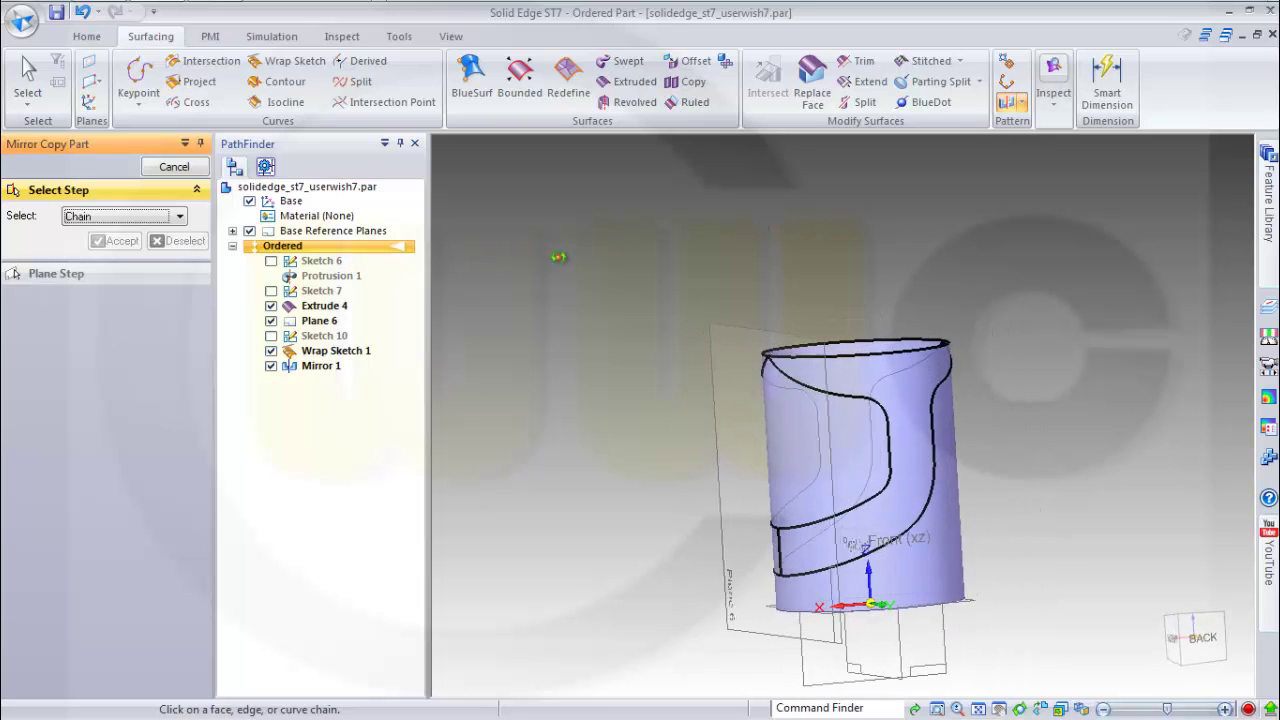
{"action": "left_click", "coordinate": [864, 63]}
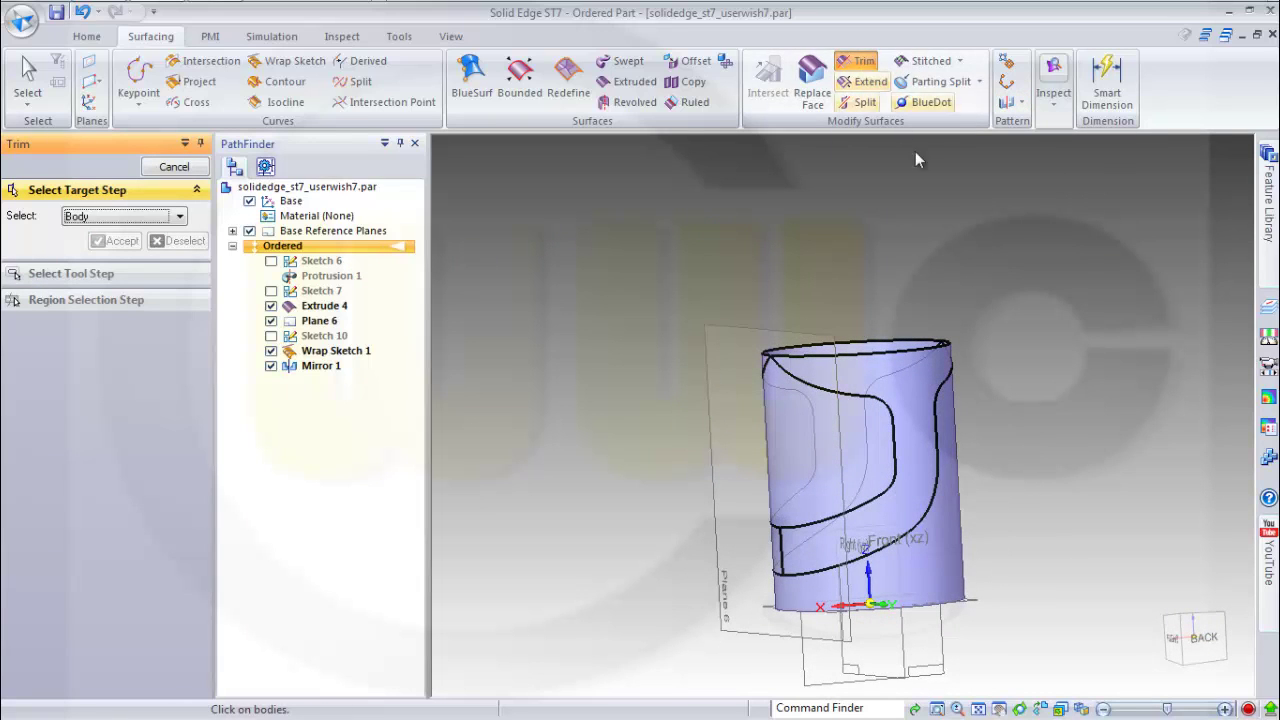
{"action": "middle_click_drag", "start_coordinate": [1057, 432], "coordinate": [934, 471]}
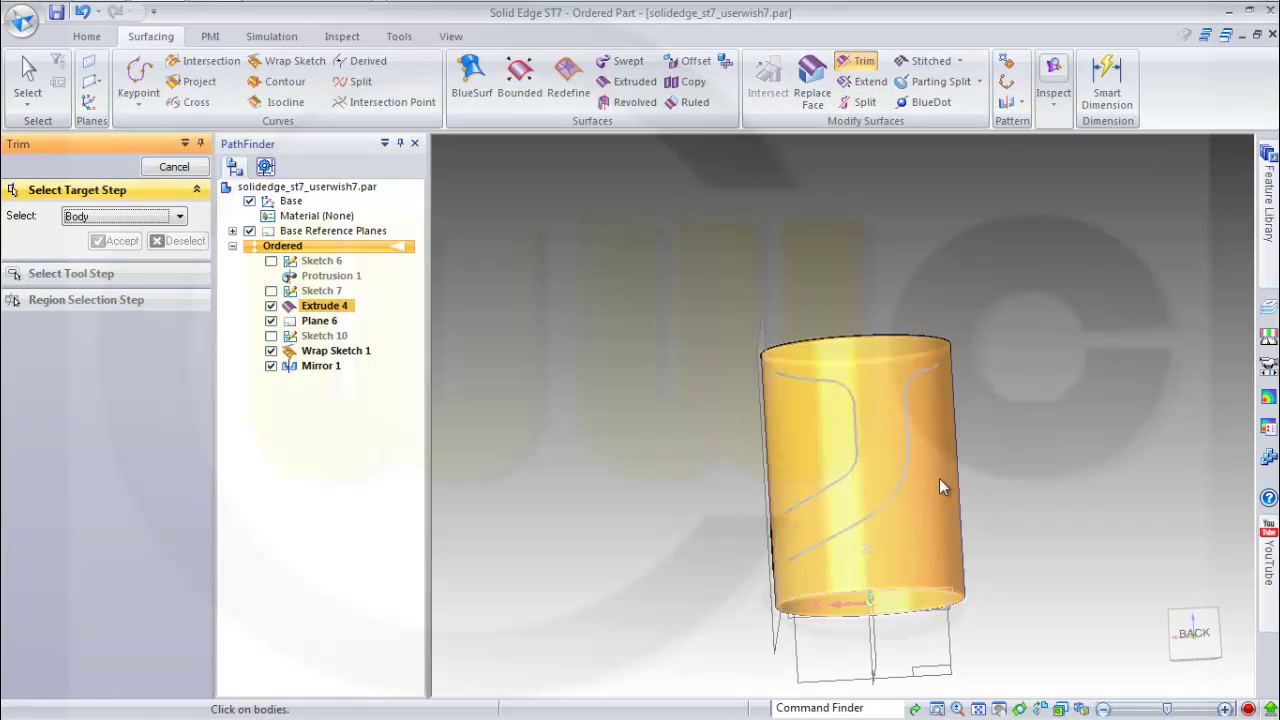
{"action": "left_click", "coordinate": [179, 216]}
{"action": "left_click", "coordinate": [148, 234]}
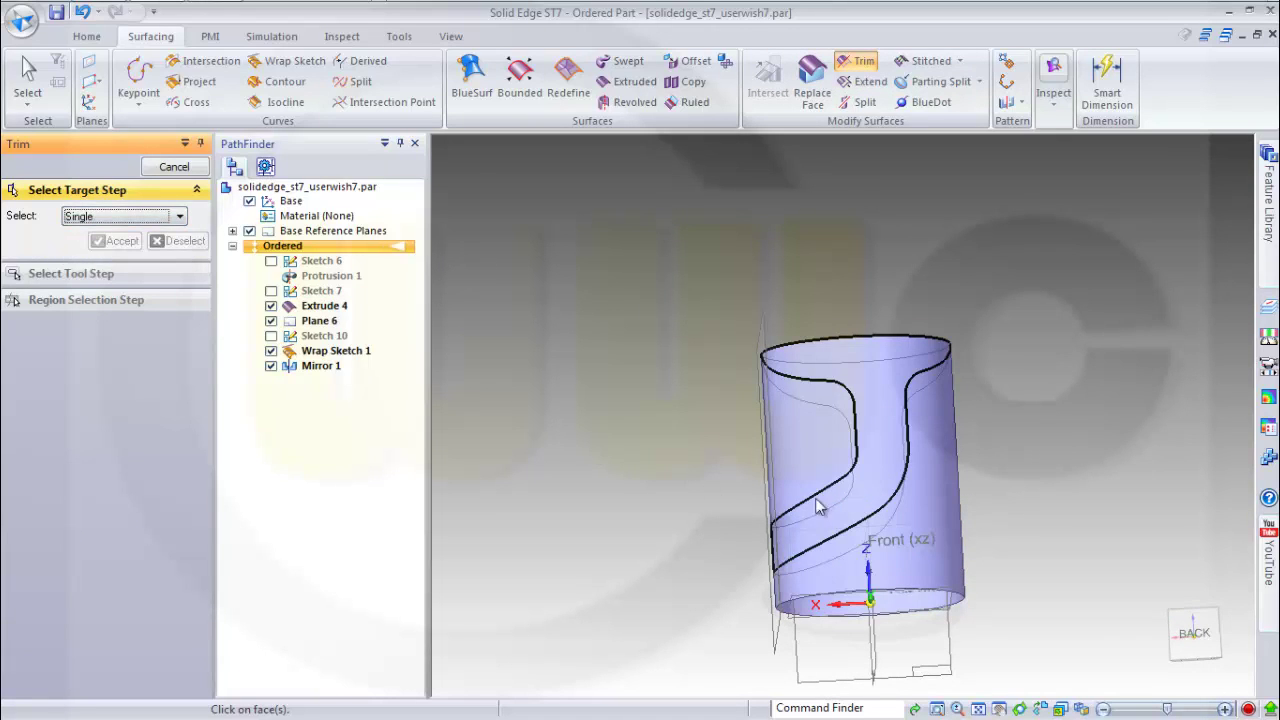
{"action": "left_click", "coordinate": [931, 493]}
{"action": "middle_click_drag", "start_coordinate": [737, 251], "coordinate": [716, 282]}
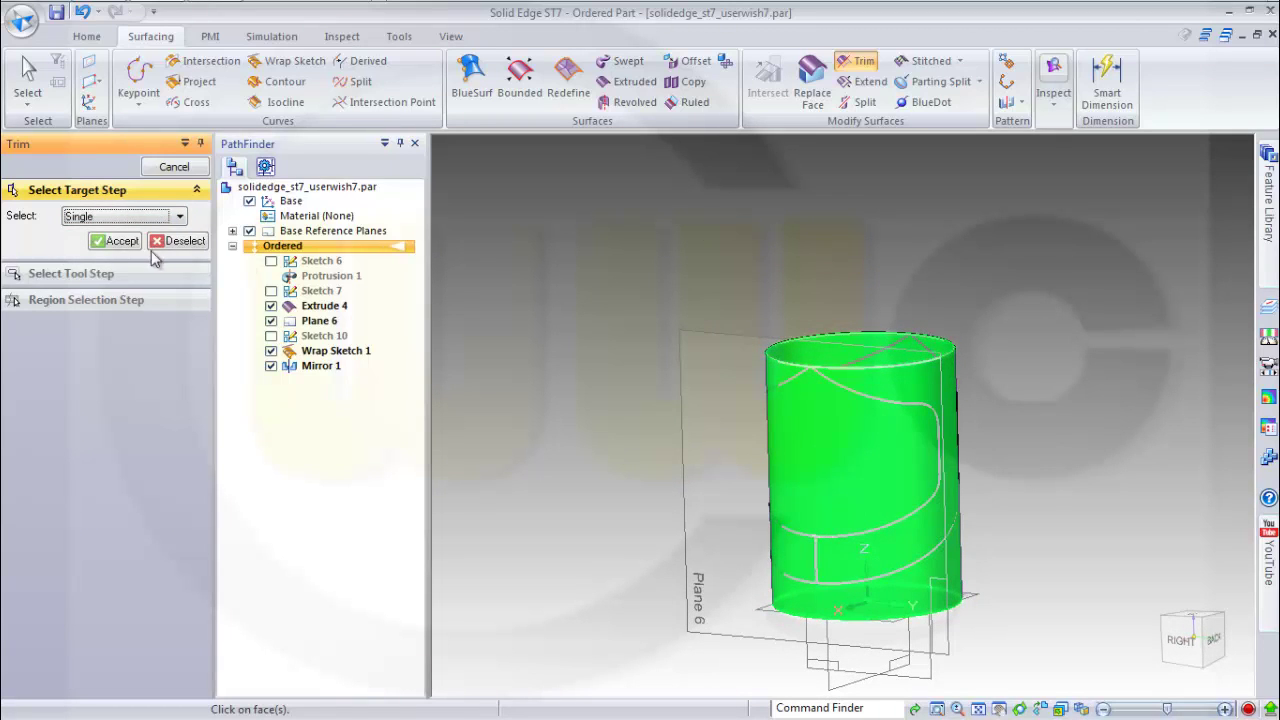
{"action": "left_click", "coordinate": [118, 241]}
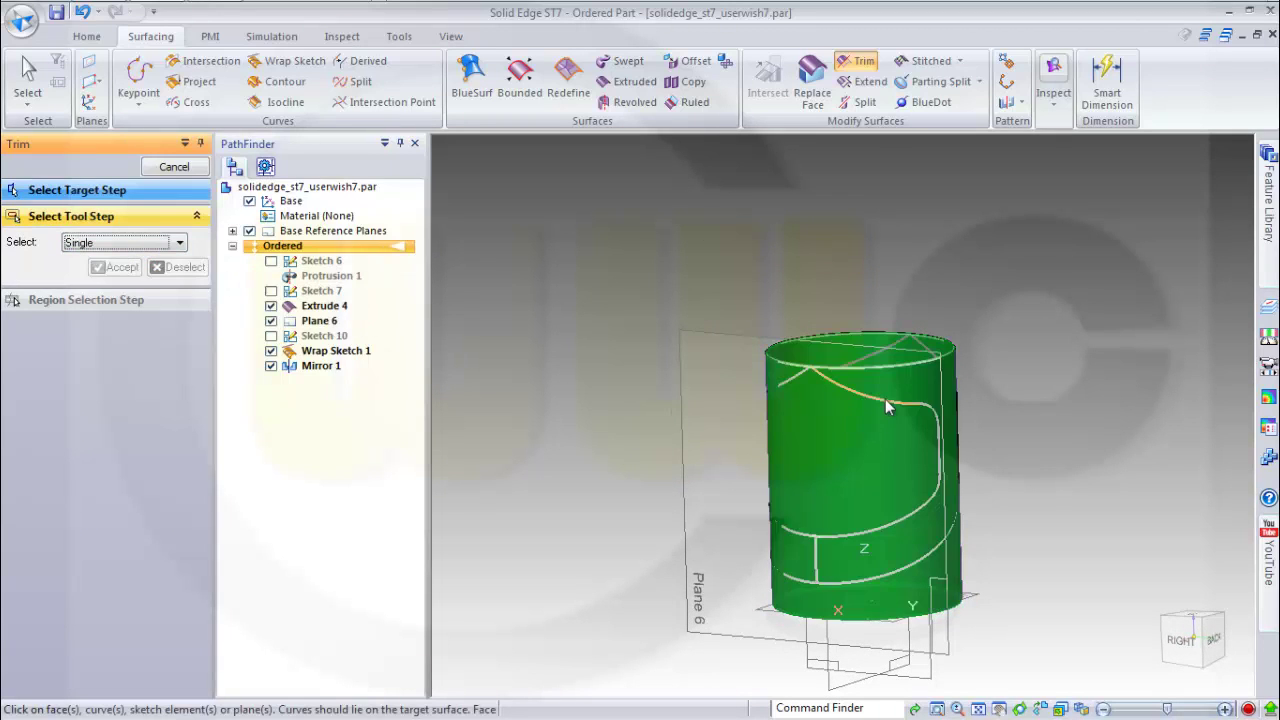
Accept the original wrapped curve as the trim tool, using Chain selection.
{"action": "left_click", "coordinate": [180, 243]}
{"action": "left_click", "coordinate": [80, 268]}
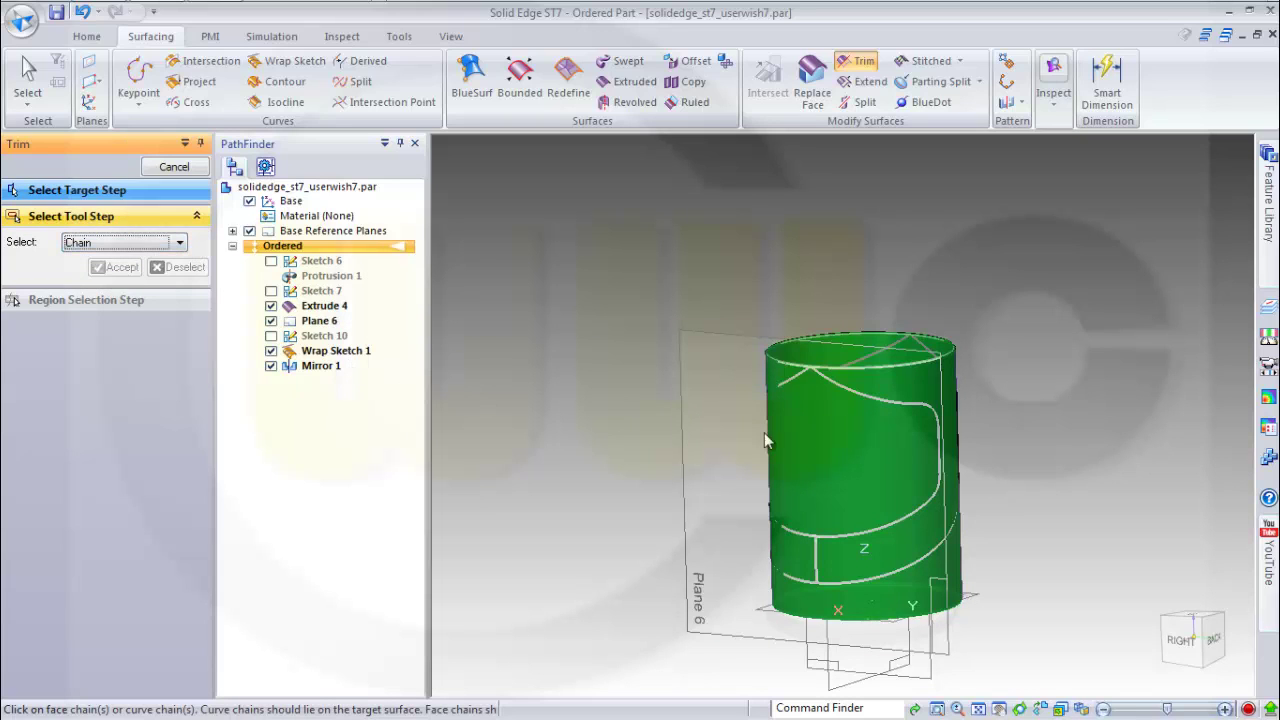
{"action": "left_click", "coordinate": [865, 397]}
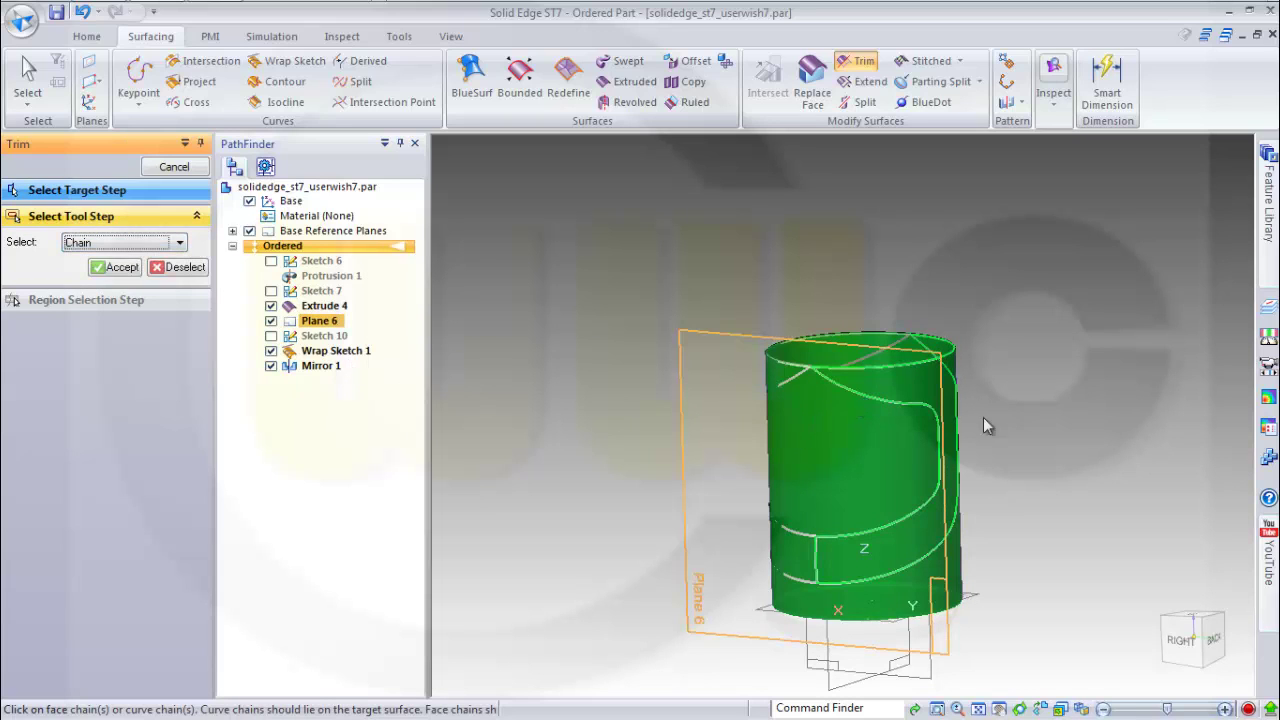
{"action": "left_click", "coordinate": [118, 267]}
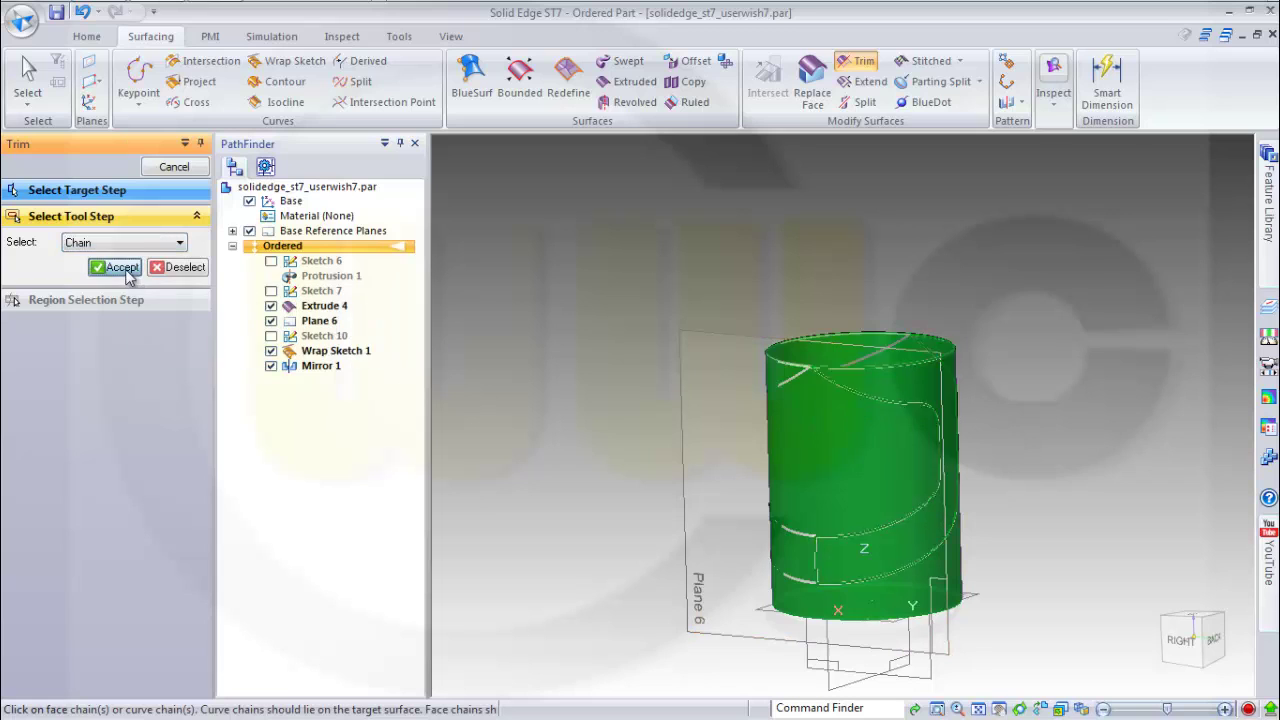
Choose the strip enclosed by the wrapped curve as the region to remove and finish the trim.
{"action": "left_click", "coordinate": [857, 451]}
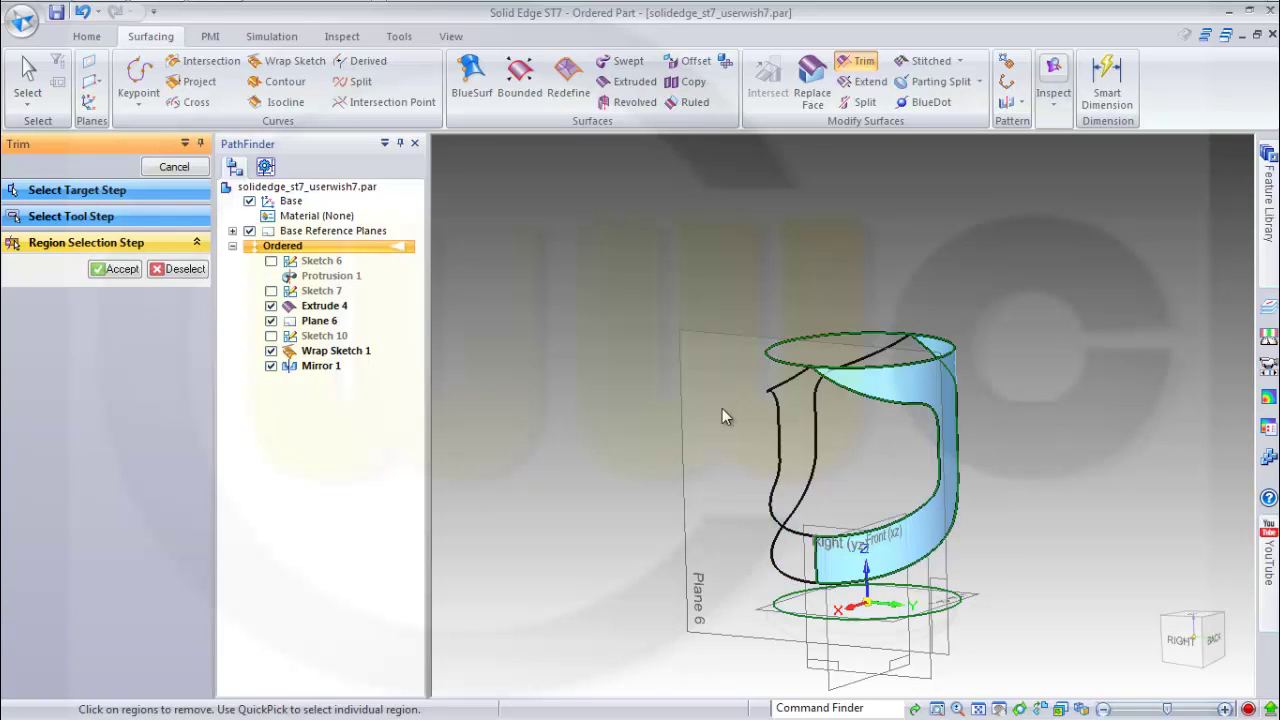
{"action": "left_click", "coordinate": [174, 276]}
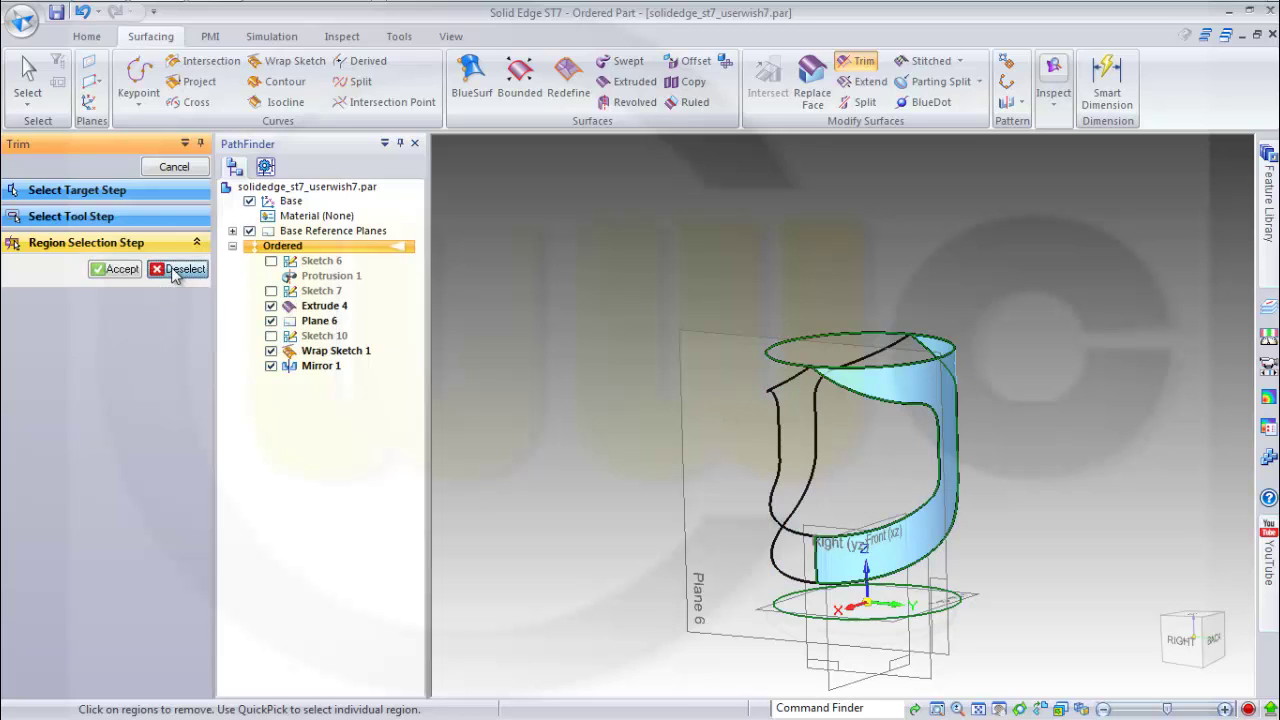
{"action": "left_click", "coordinate": [914, 387]}
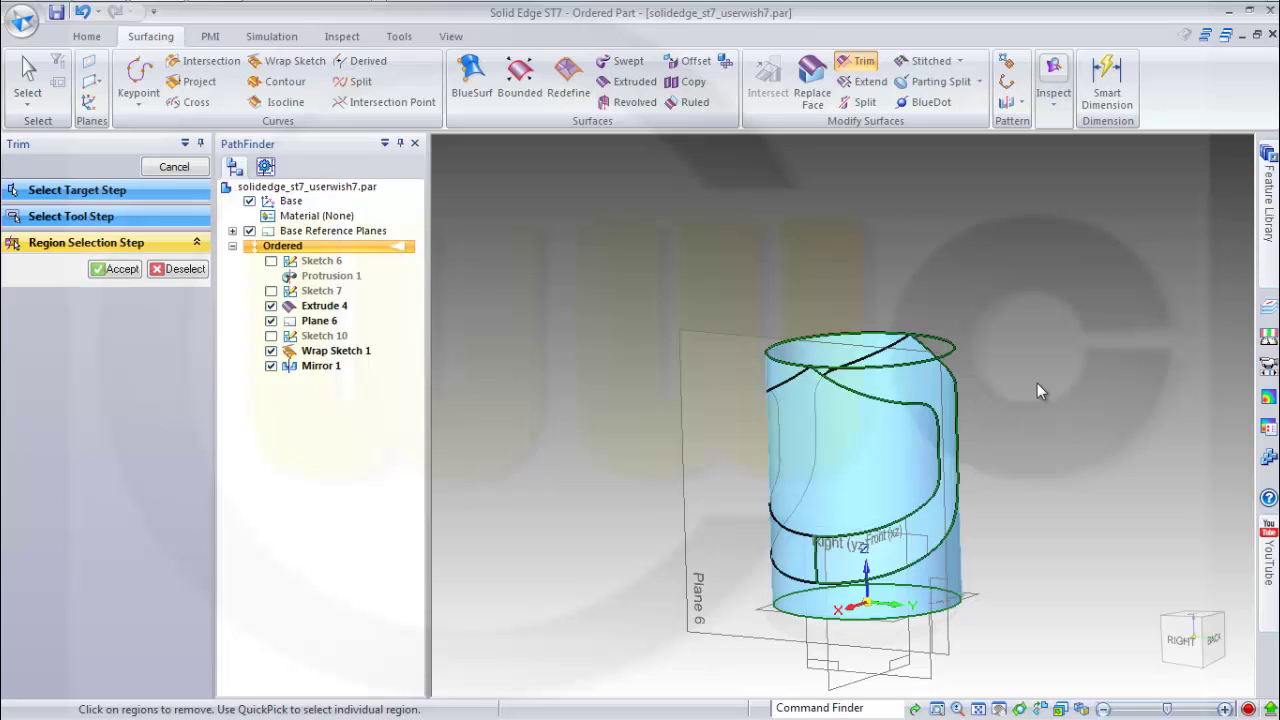
{"action": "left_click", "coordinate": [118, 269]}
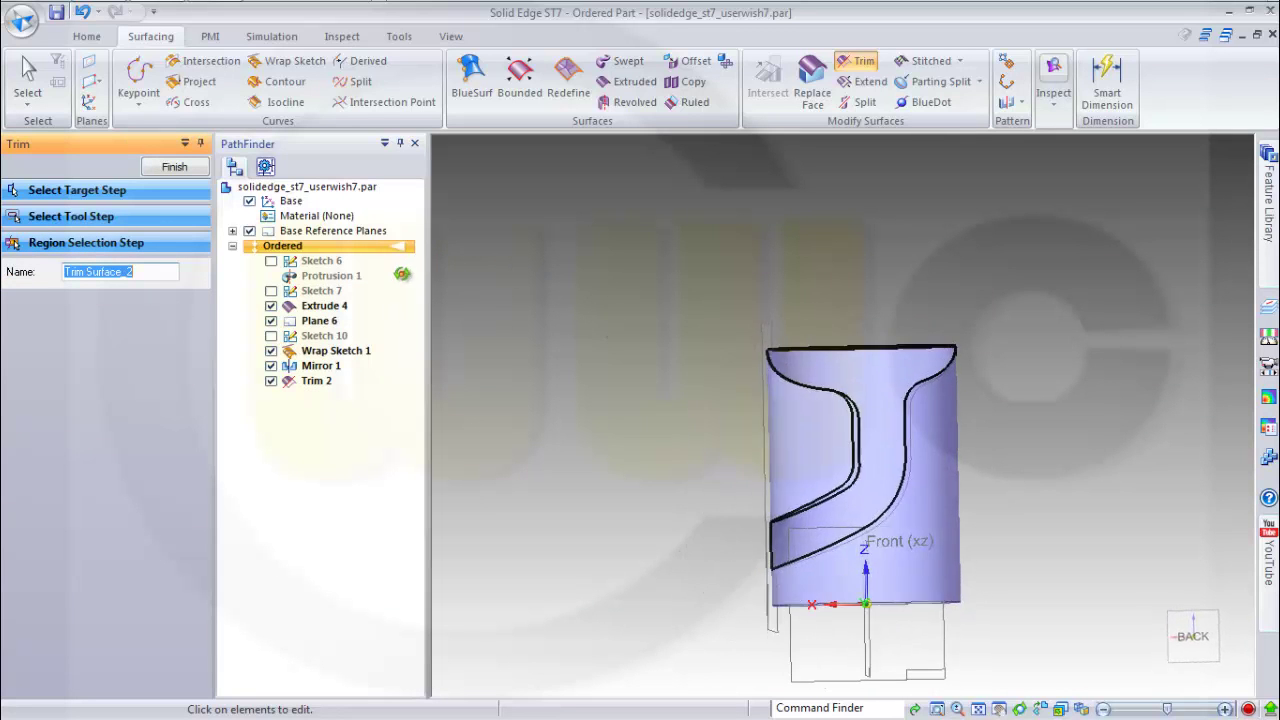
{"action": "middle_click_drag", "start_coordinate": [402, 273], "coordinate": [670, 252]}
{"action": "left_click", "coordinate": [175, 167]}
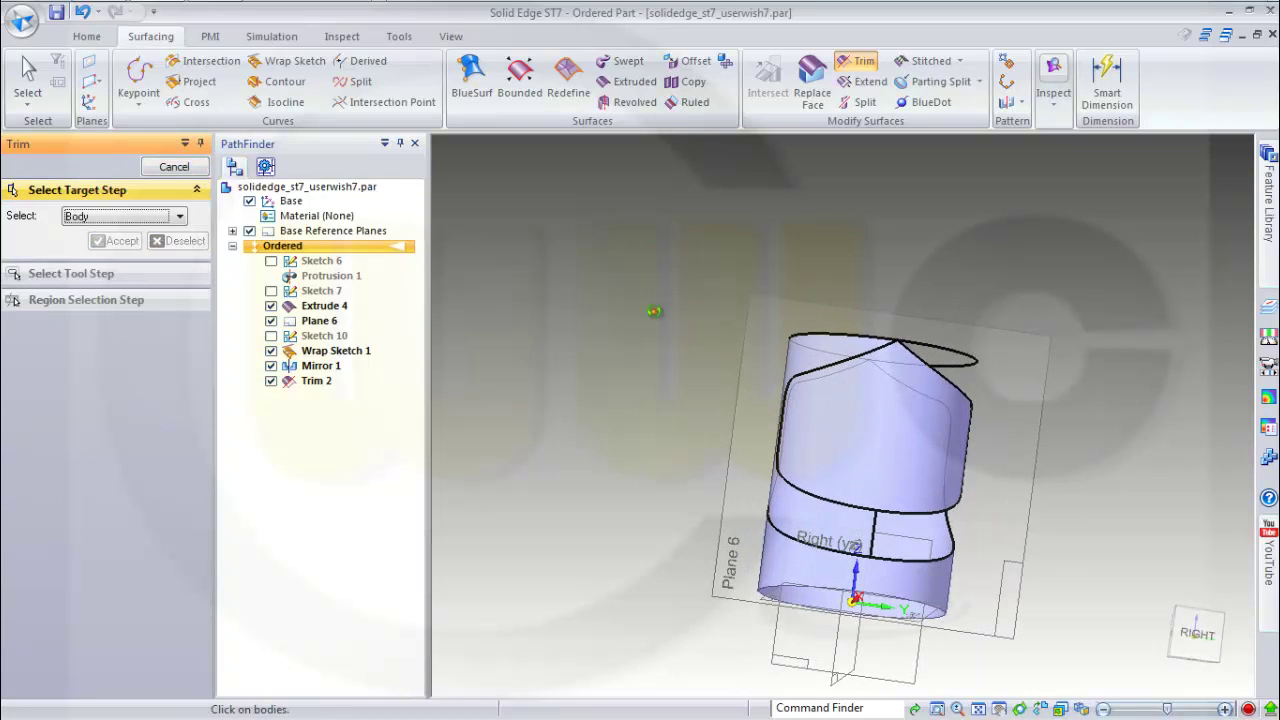
Accept the cylindrical face as the target of a second surface Trim, using Single selection.
{"action": "middle_click_drag", "start_coordinate": [654, 311], "coordinate": [887, 249]}
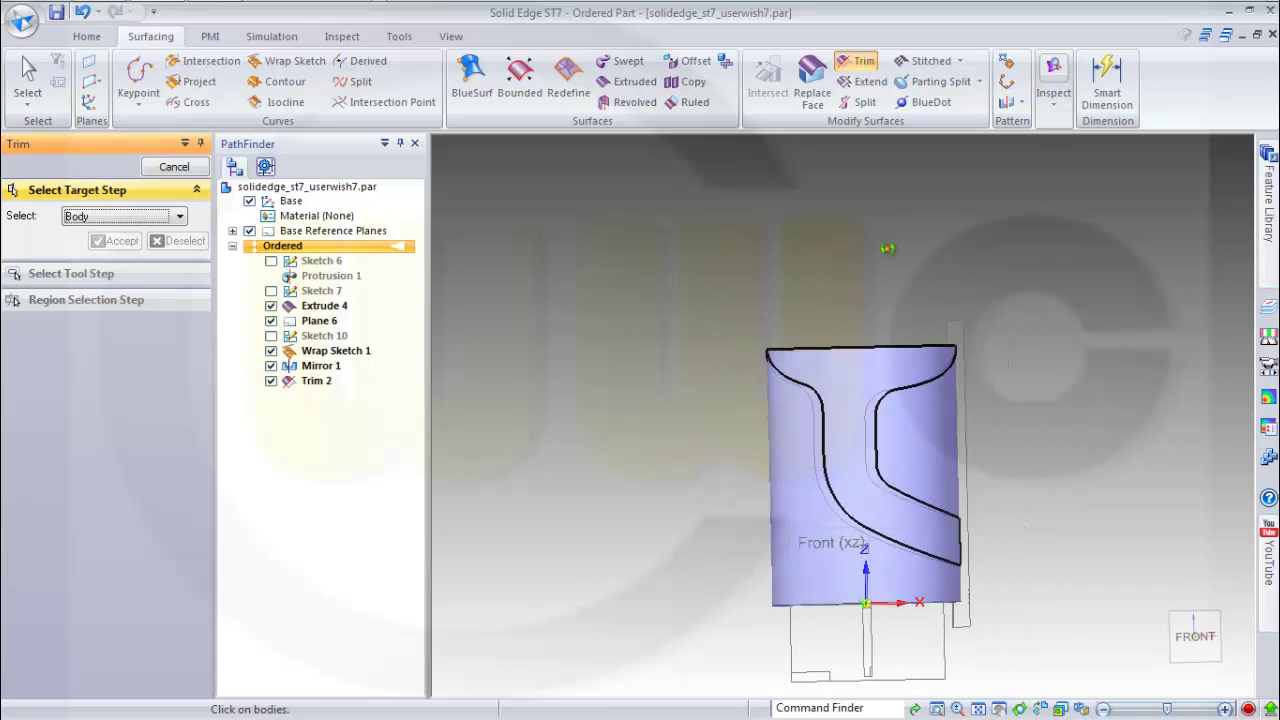
{"action": "left_click", "coordinate": [784, 425]}
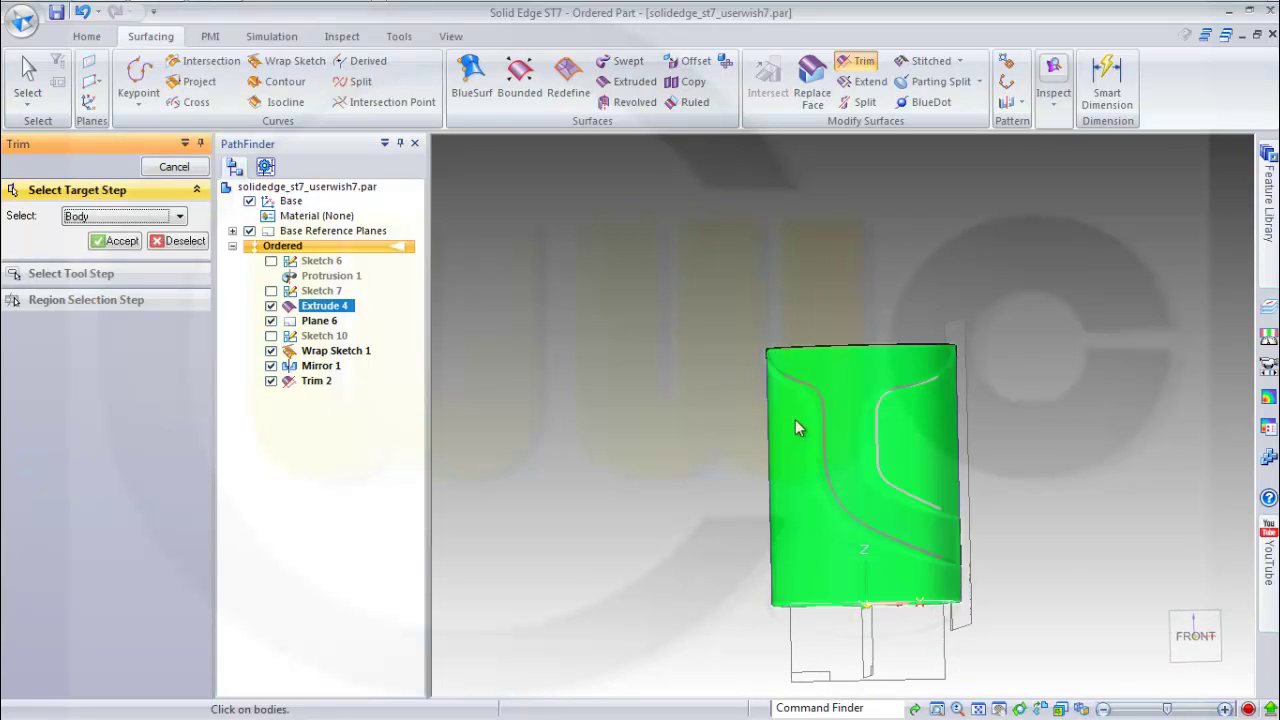
{"action": "left_click", "coordinate": [180, 219]}
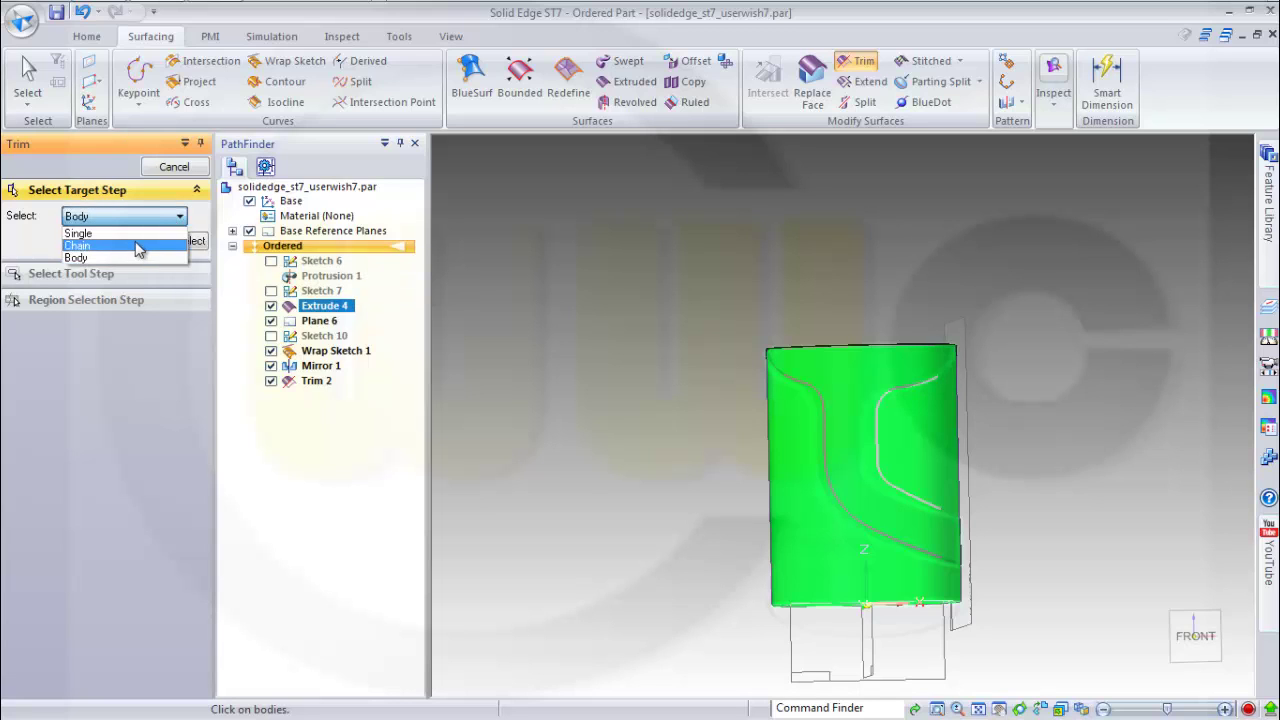
{"action": "left_click", "coordinate": [78, 233]}
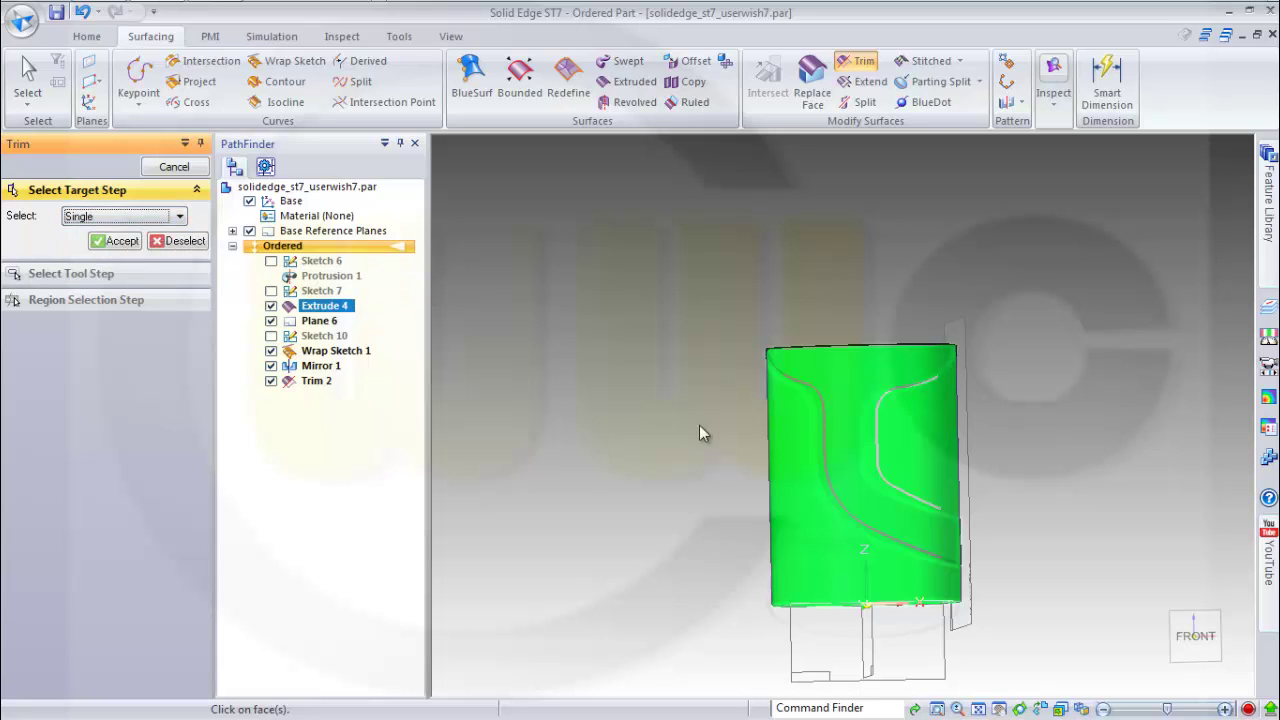
{"action": "left_click", "coordinate": [806, 443]}
{"action": "left_click", "coordinate": [115, 241]}
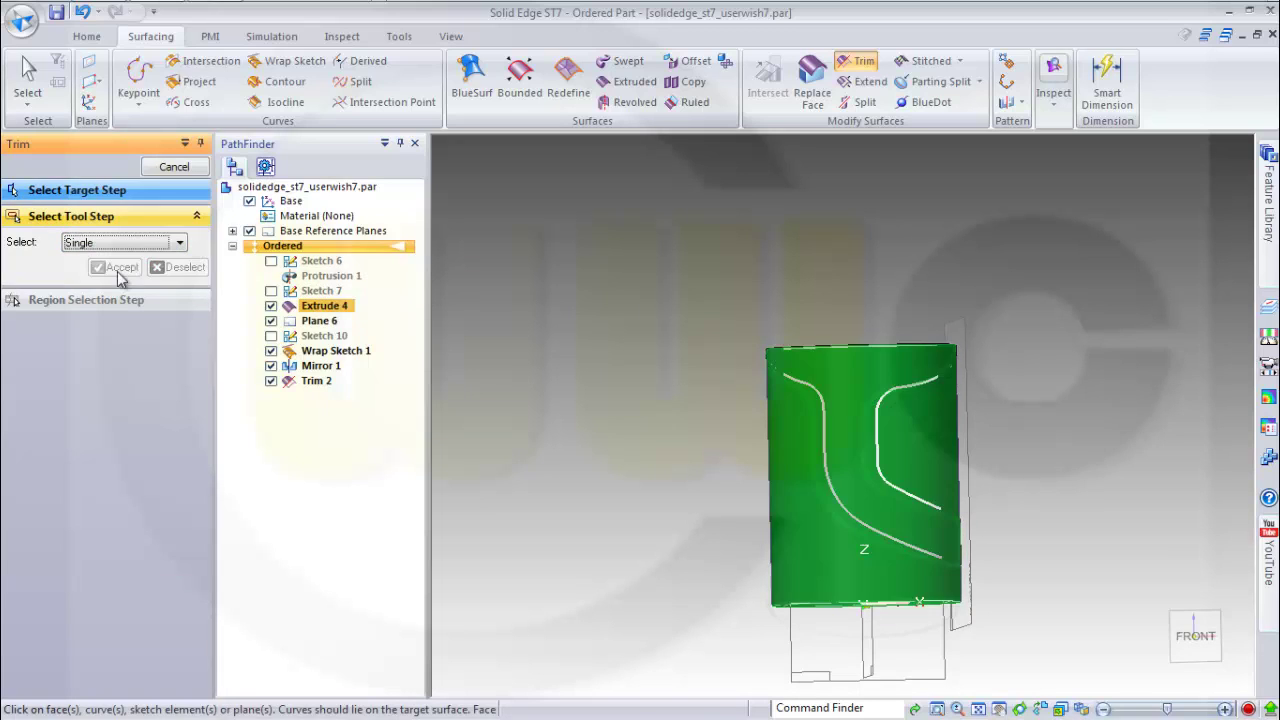
Accept the mirrored wrapped curve as the trim tool, using Chain selection.
{"action": "left_click", "coordinate": [167, 247]}
{"action": "left_click", "coordinate": [129, 271]}
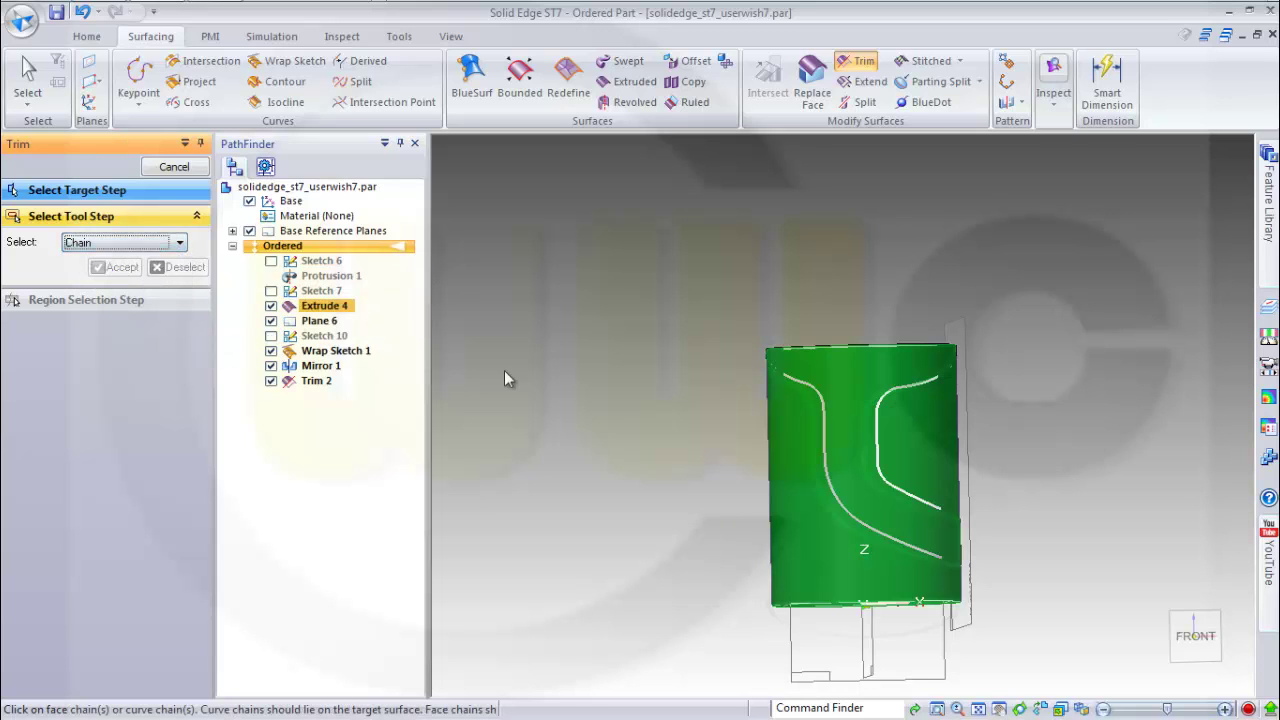
{"action": "key", "text": "ctrl+i"}
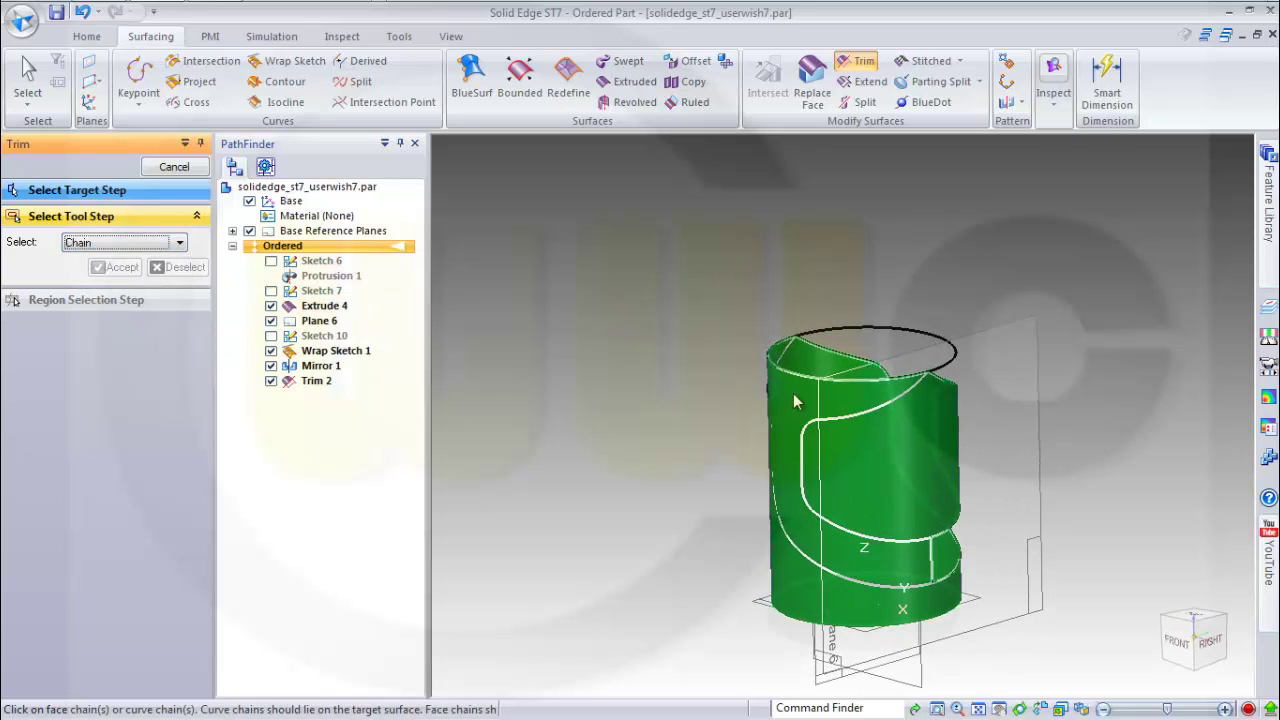
{"action": "left_click", "coordinate": [874, 413]}
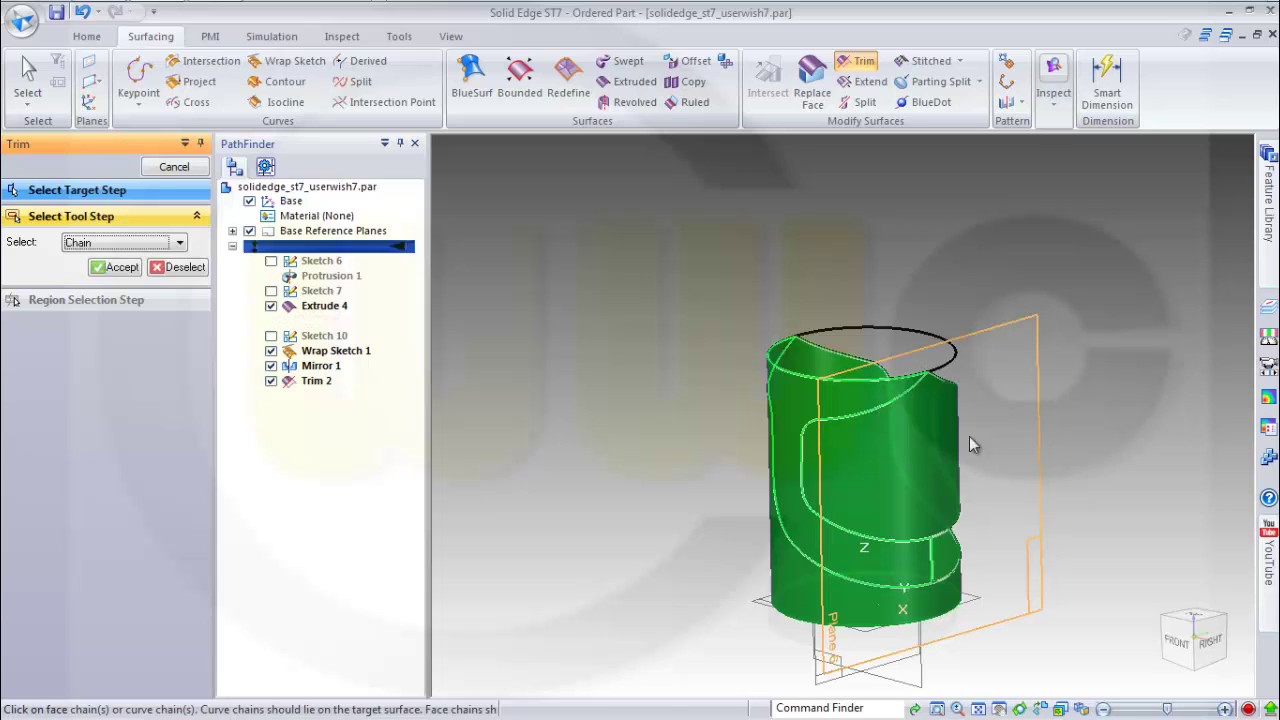
{"action": "left_click", "coordinate": [118, 267]}
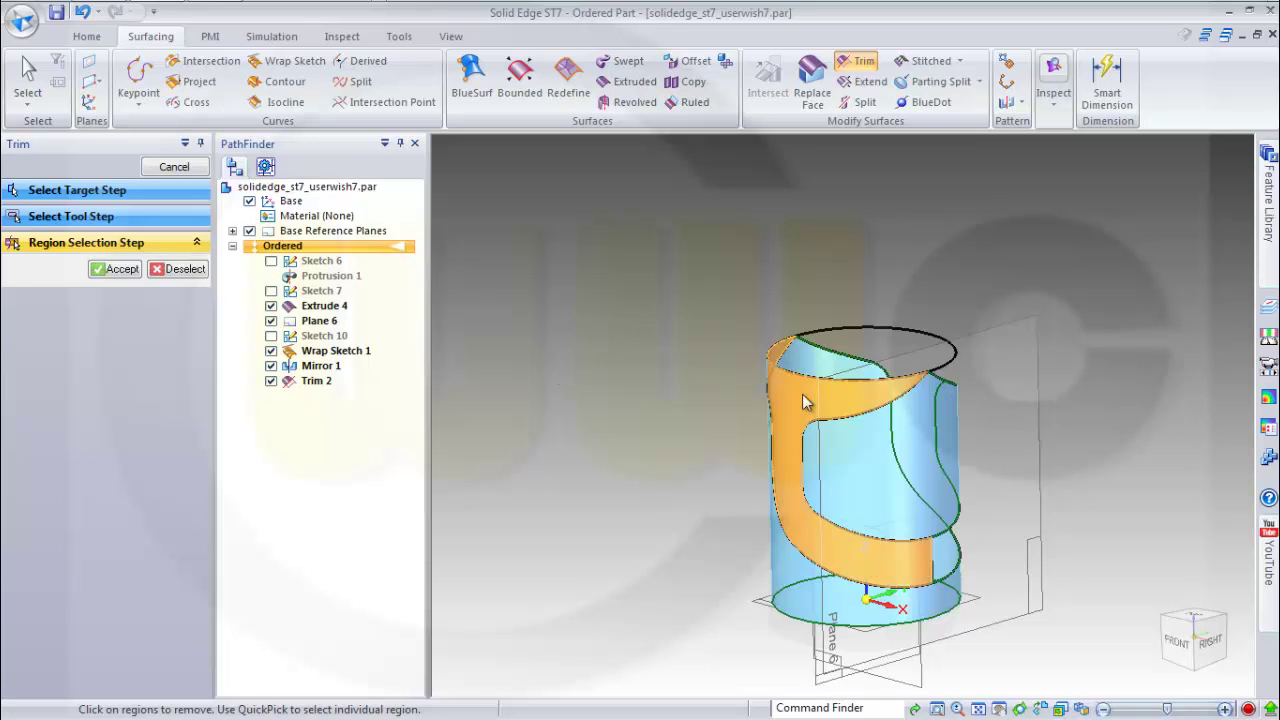
Remove the strip enclosed by the mirrored curve, finish the trim and exit the Trim command.
{"action": "left_click", "coordinate": [113, 269]}
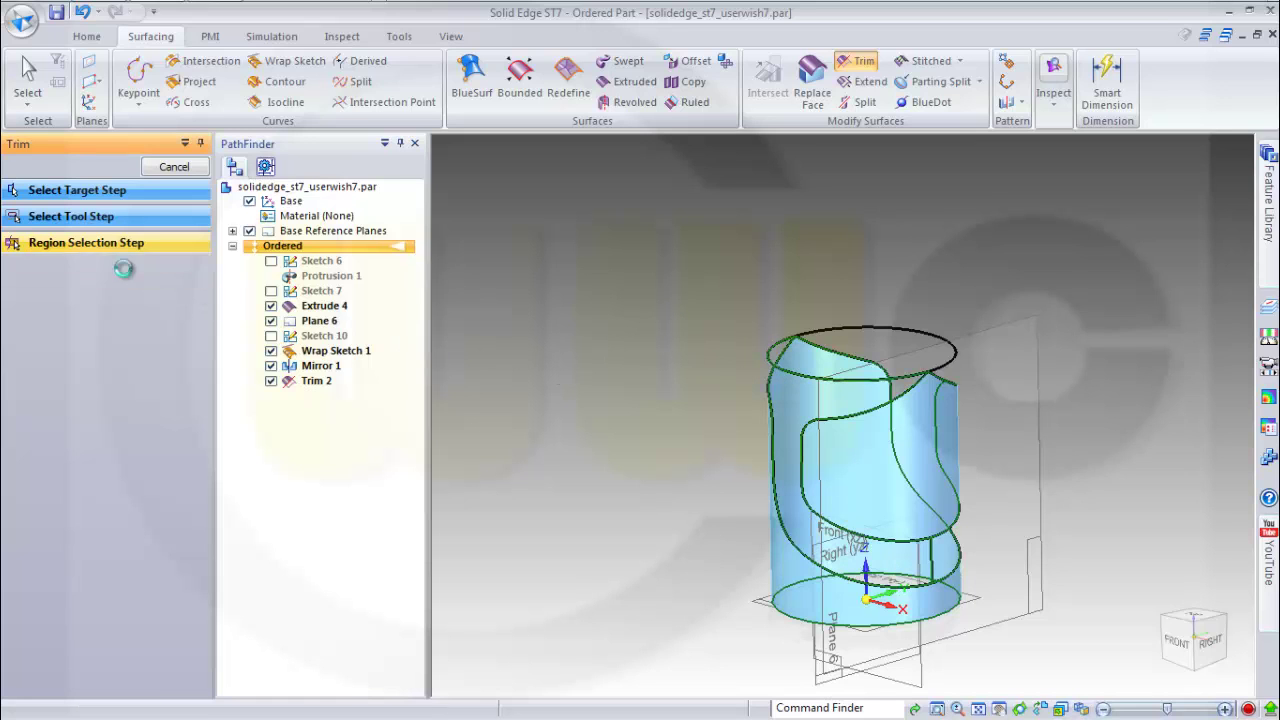
{"action": "middle_click_drag", "start_coordinate": [719, 308], "coordinate": [520, 280]}
{"action": "left_click", "coordinate": [176, 167]}
{"action": "middle_click_drag", "start_coordinate": [697, 231], "coordinate": [928, 490]}
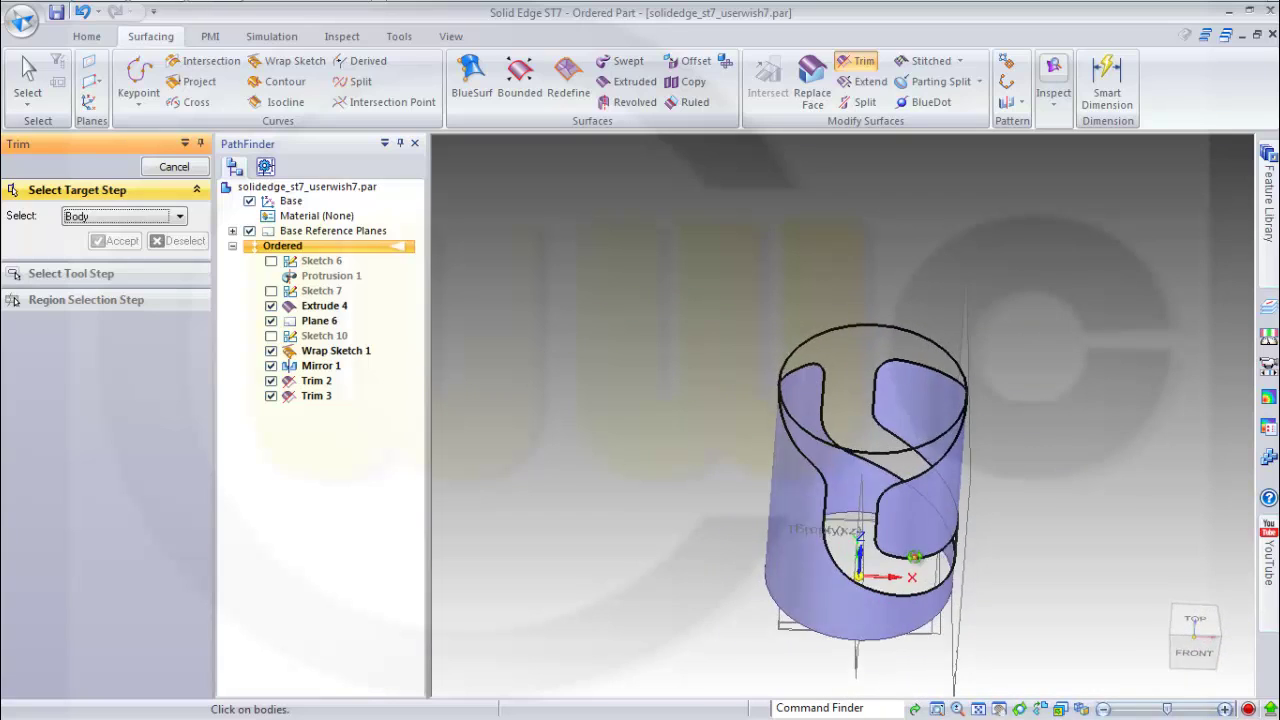
{"action": "middle_click_drag", "start_coordinate": [957, 569], "coordinate": [914, 504]}
{"action": "middle_click_drag", "start_coordinate": [806, 468], "coordinate": [703, 438]}
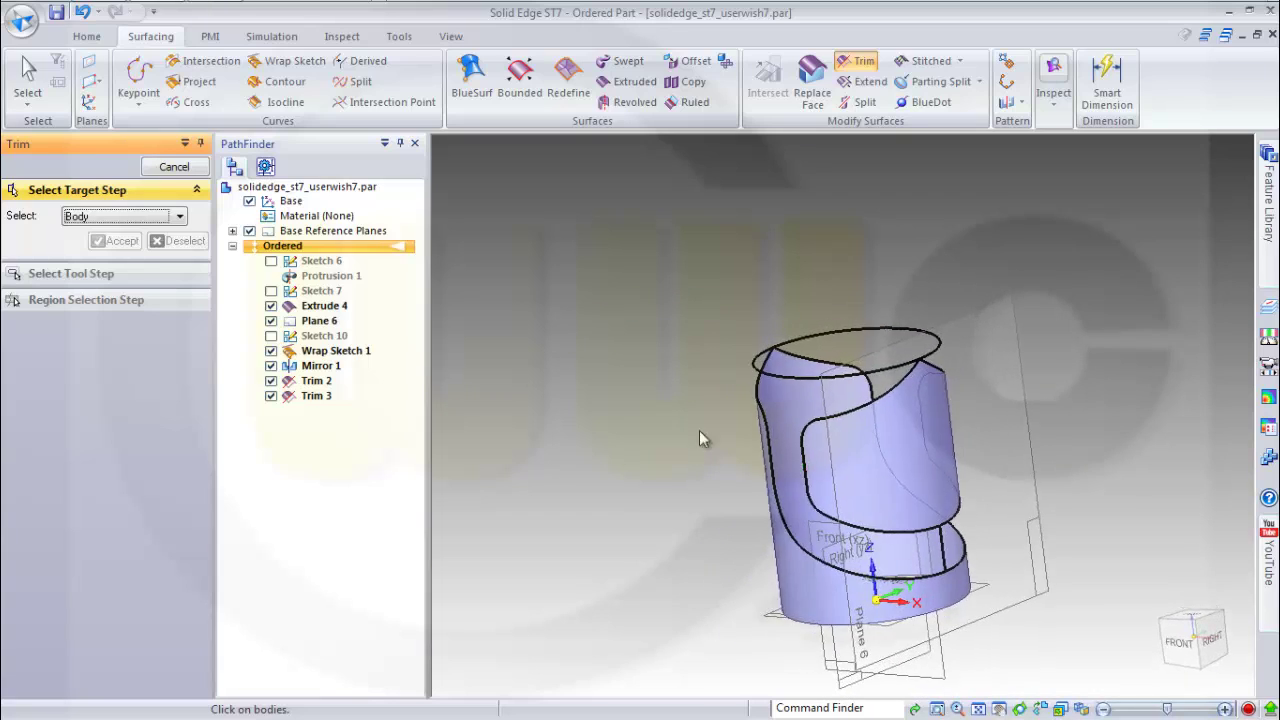
{"action": "left_click", "coordinate": [174, 166]}
Hide the wrapped sketch and the mirrored curve, and add a new part body to the model.
{"action": "middle_click_drag", "start_coordinate": [743, 277], "coordinate": [567, 280]}
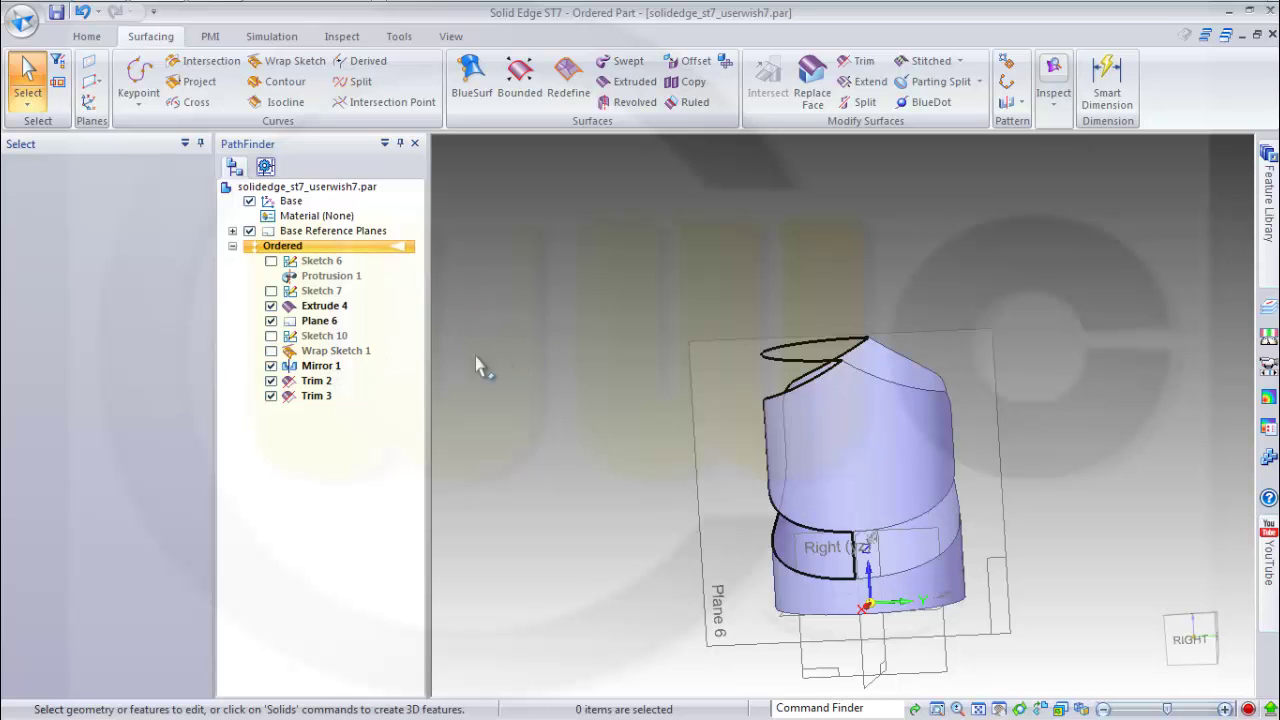
{"action": "middle_click_drag", "start_coordinate": [514, 386], "coordinate": [765, 358]}
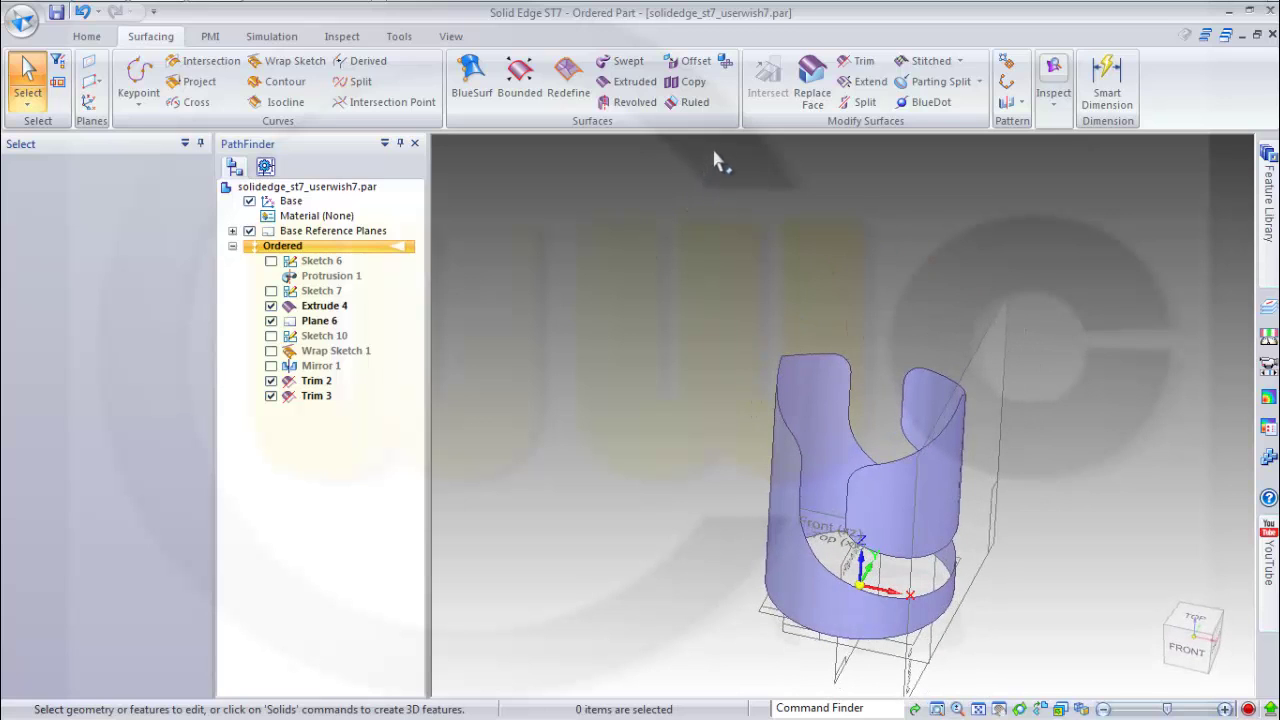
{"action": "left_click", "coordinate": [87, 37]}
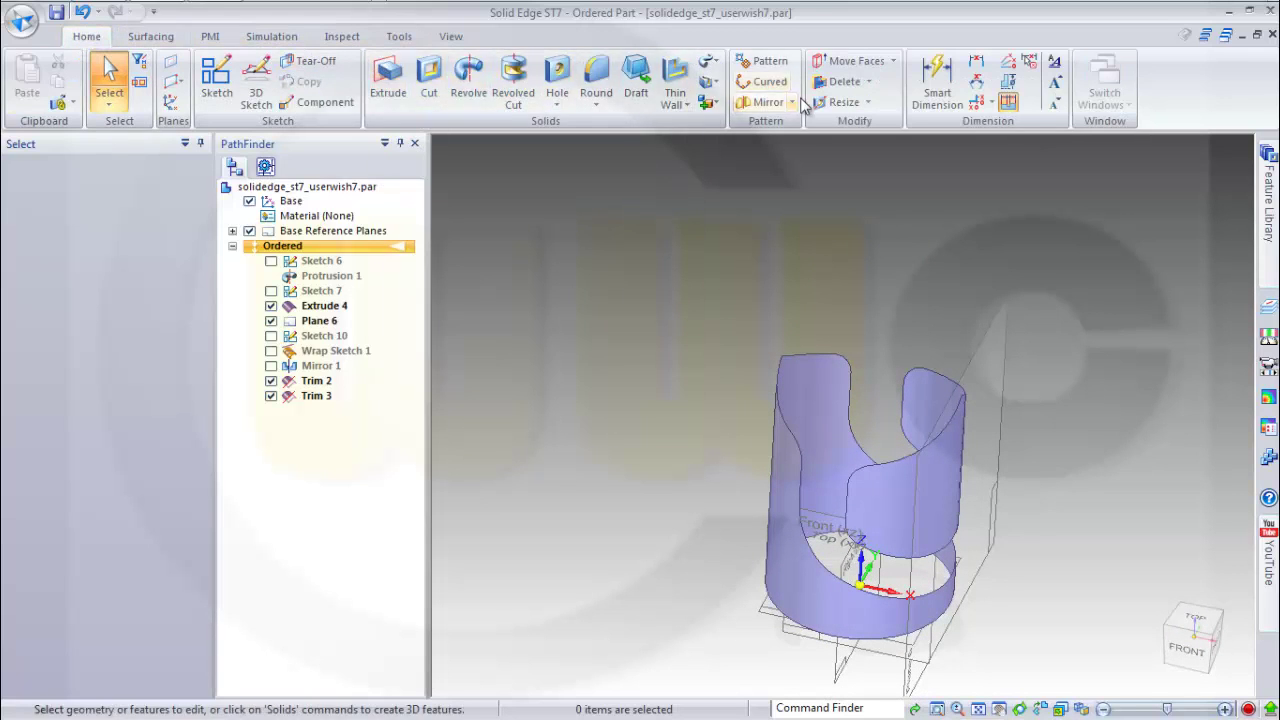
{"action": "left_click", "coordinate": [710, 104]}
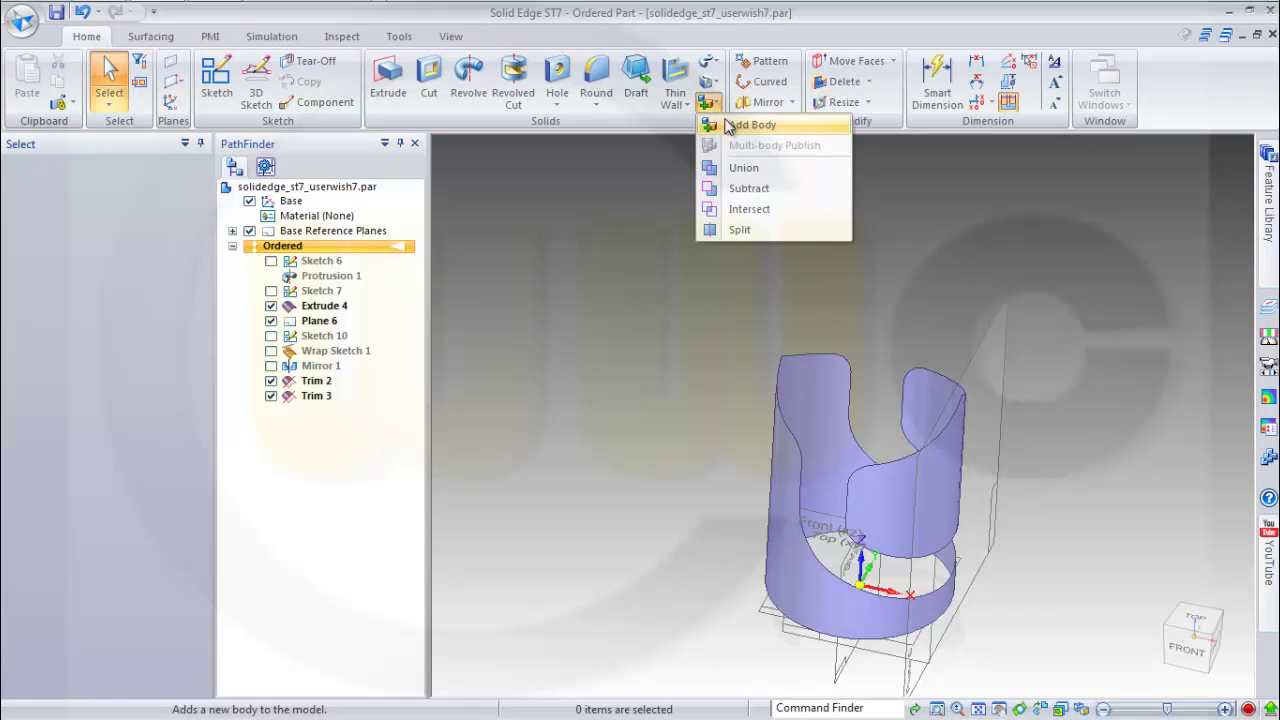
{"action": "left_click", "coordinate": [750, 125]}
{"action": "left_click", "coordinate": [630, 447]}
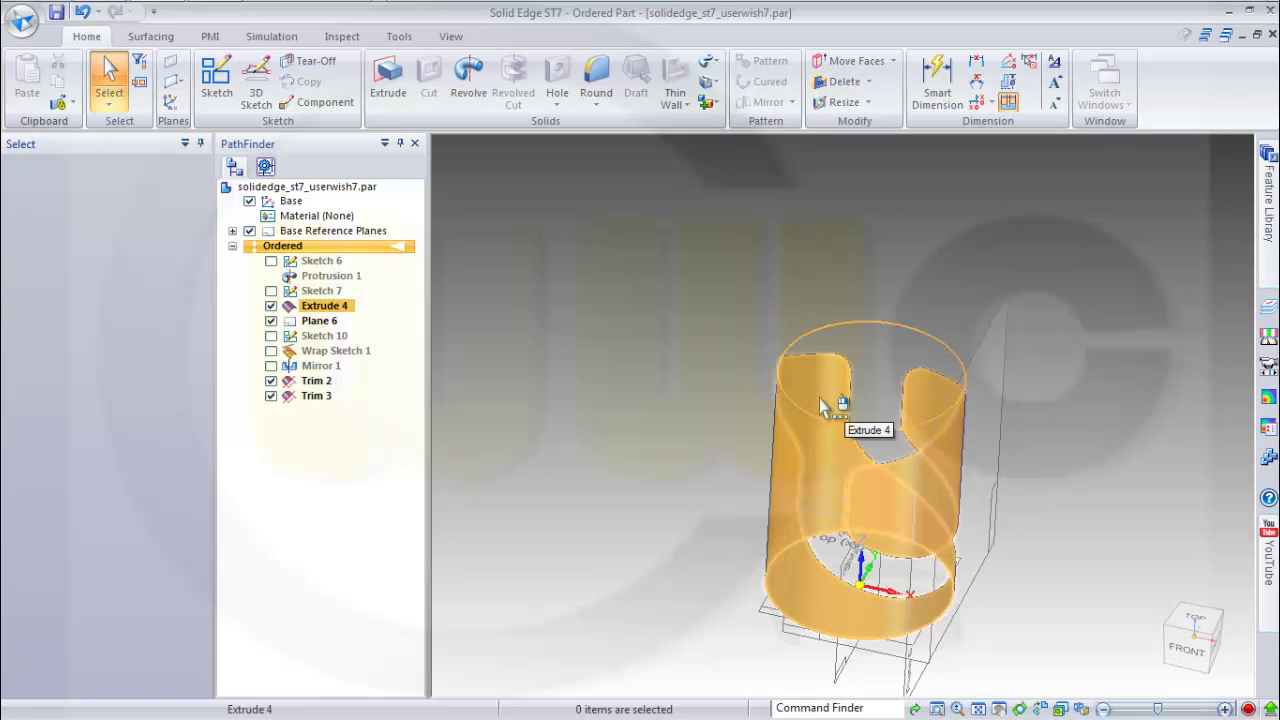
Thicken the surface piece attached to the lower ring 40 mm inward, picking its face with Single selection, and finish the feature.
{"action": "left_click", "coordinate": [823, 407]}
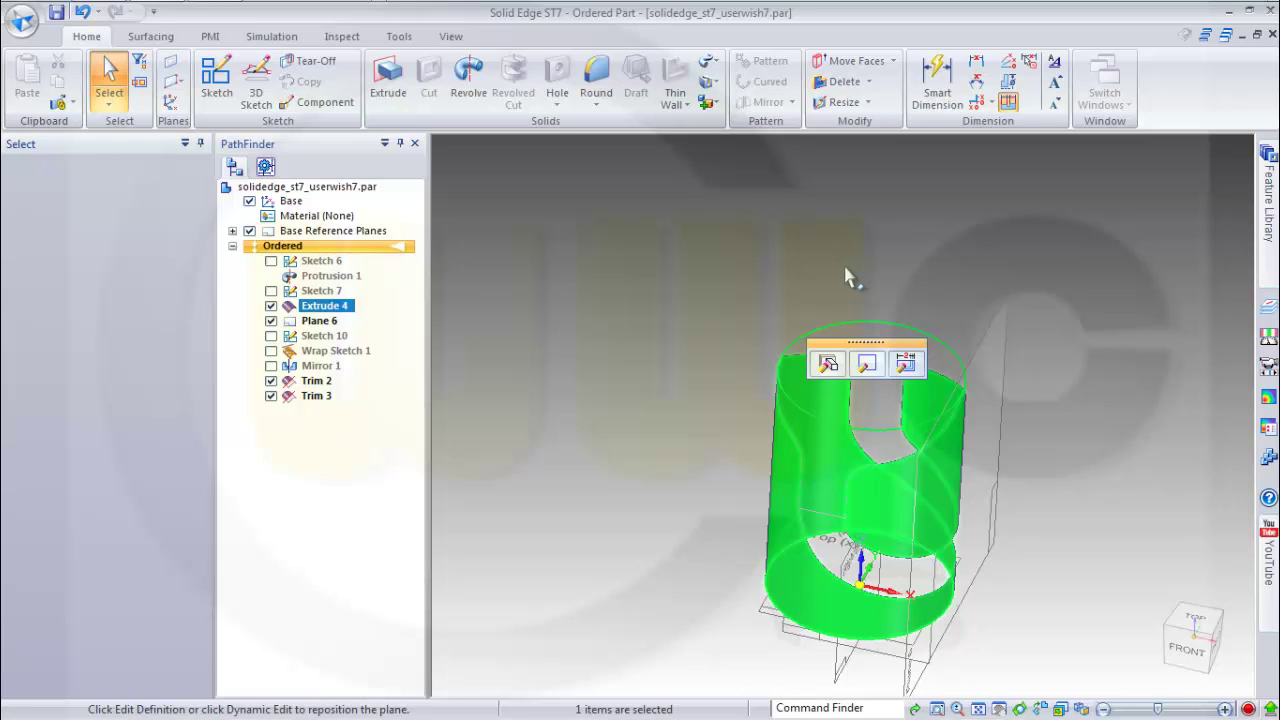
{"action": "left_click", "coordinate": [709, 62]}
{"action": "left_click", "coordinate": [738, 168]}
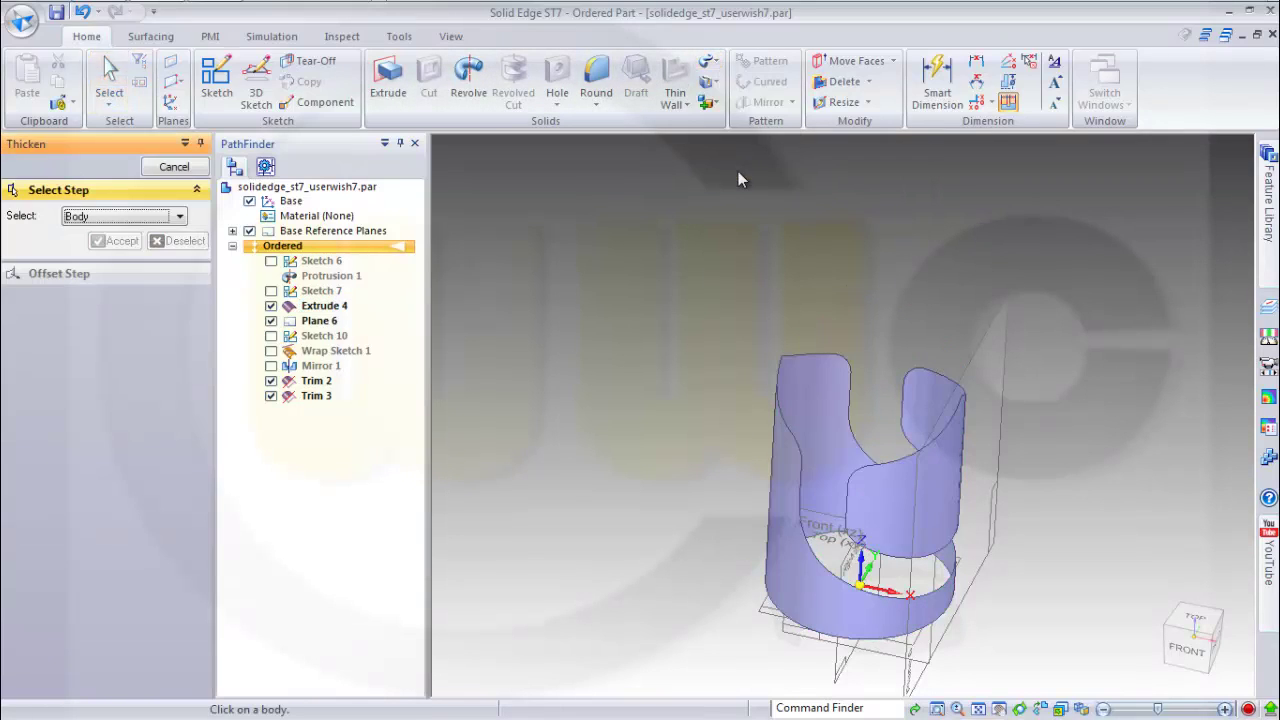
{"action": "left_click", "coordinate": [176, 216]}
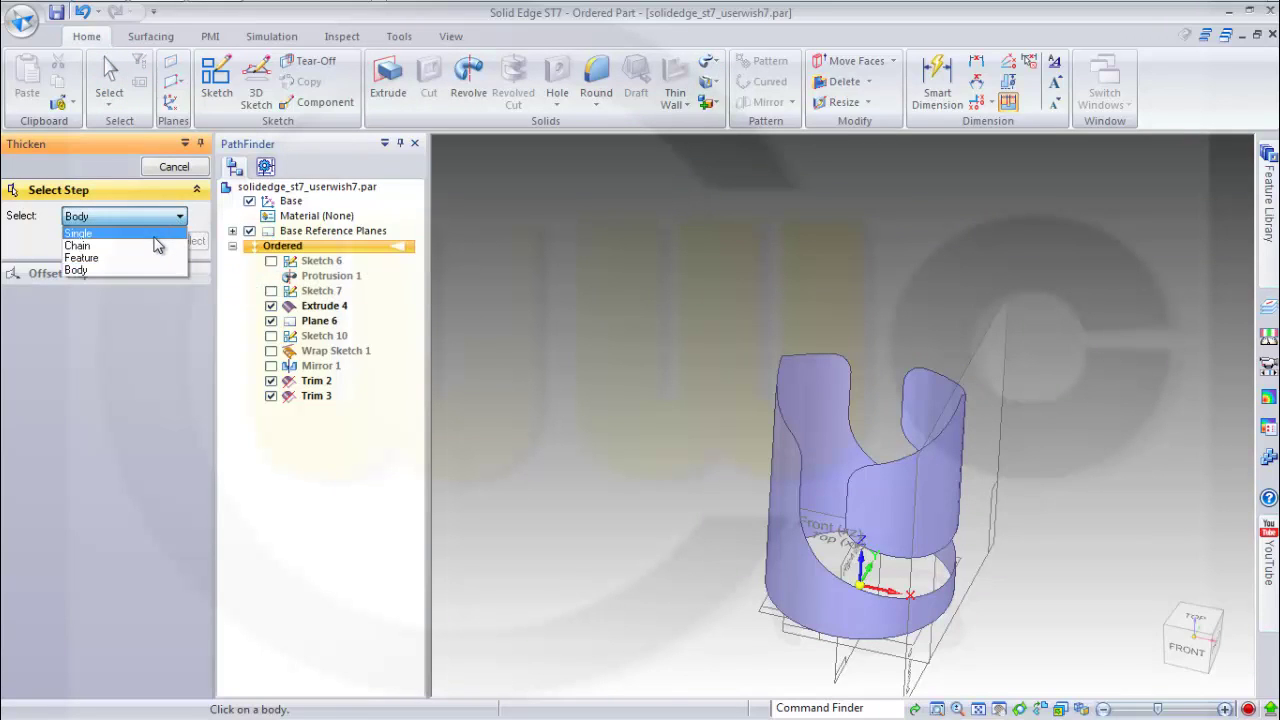
{"action": "left_click", "coordinate": [155, 235]}
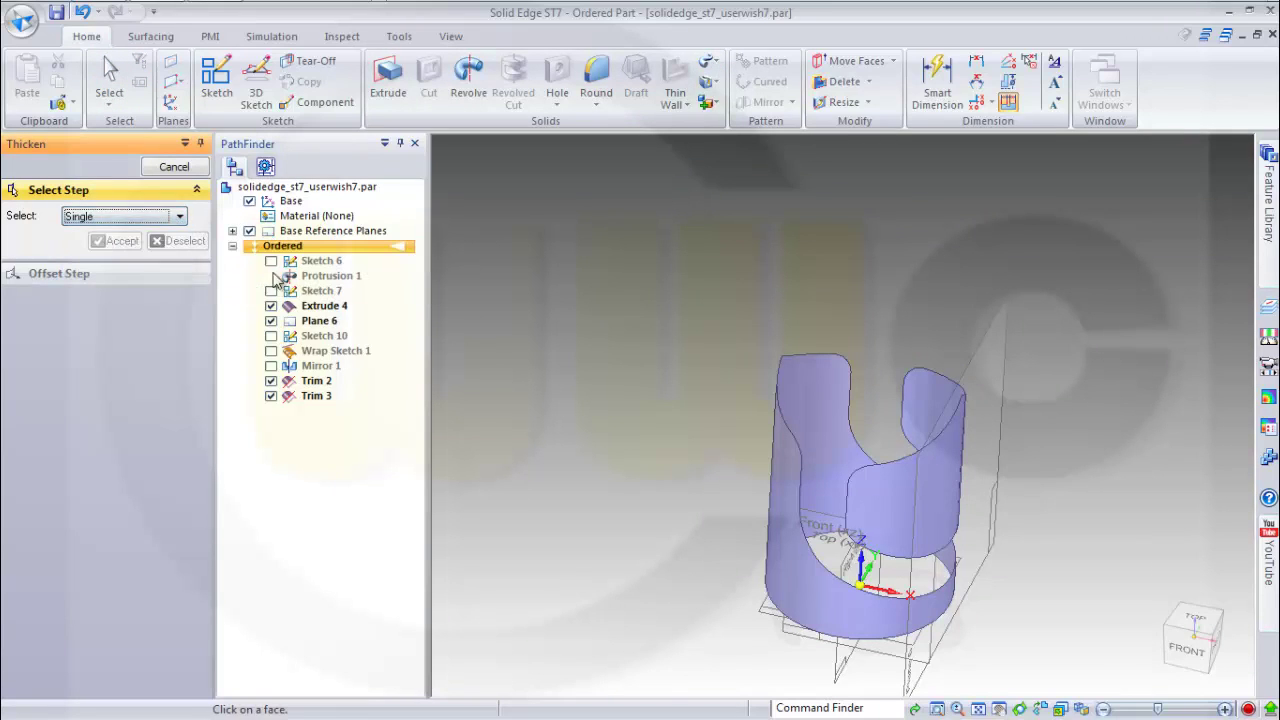
{"action": "left_click", "coordinate": [817, 395]}
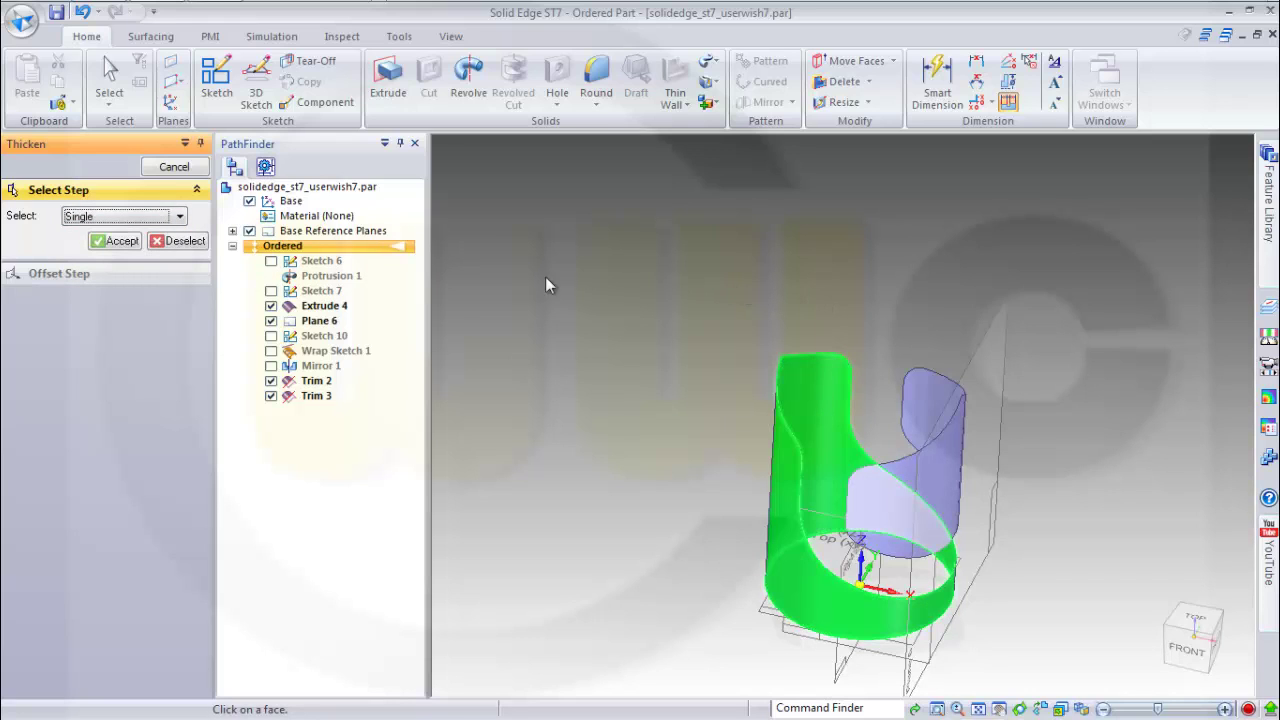
{"action": "left_click", "coordinate": [117, 243]}
{"action": "left_click", "coordinate": [1038, 388]}
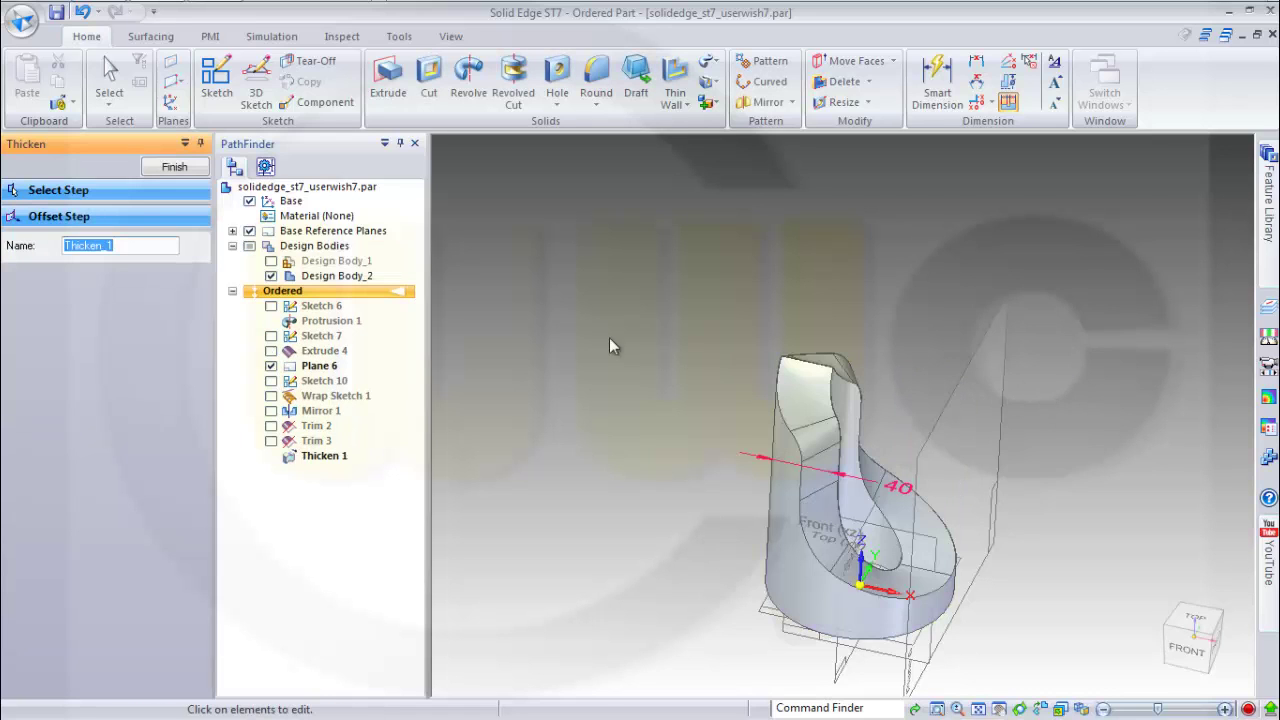
{"action": "left_click", "coordinate": [175, 168]}
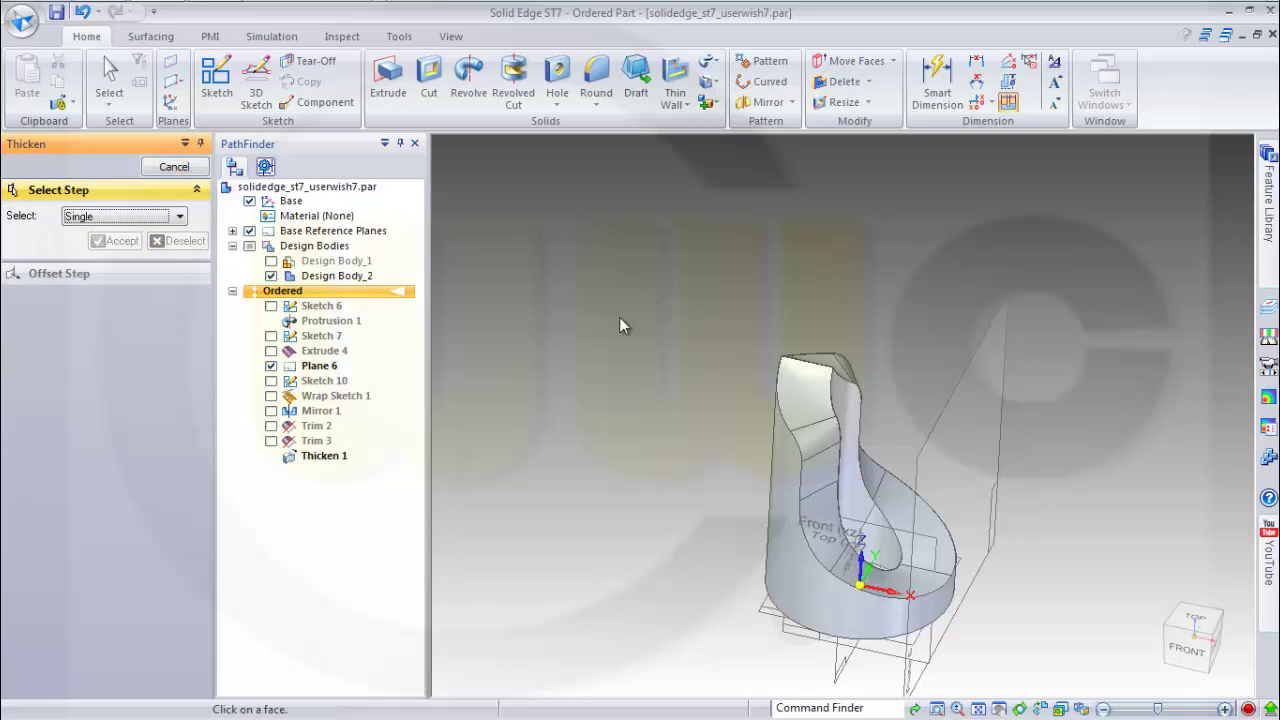
Show the trimmed surface of Trim 3 again and exit the Thicken command.
{"action": "middle_click_drag", "start_coordinate": [619, 326], "coordinate": [474, 397]}
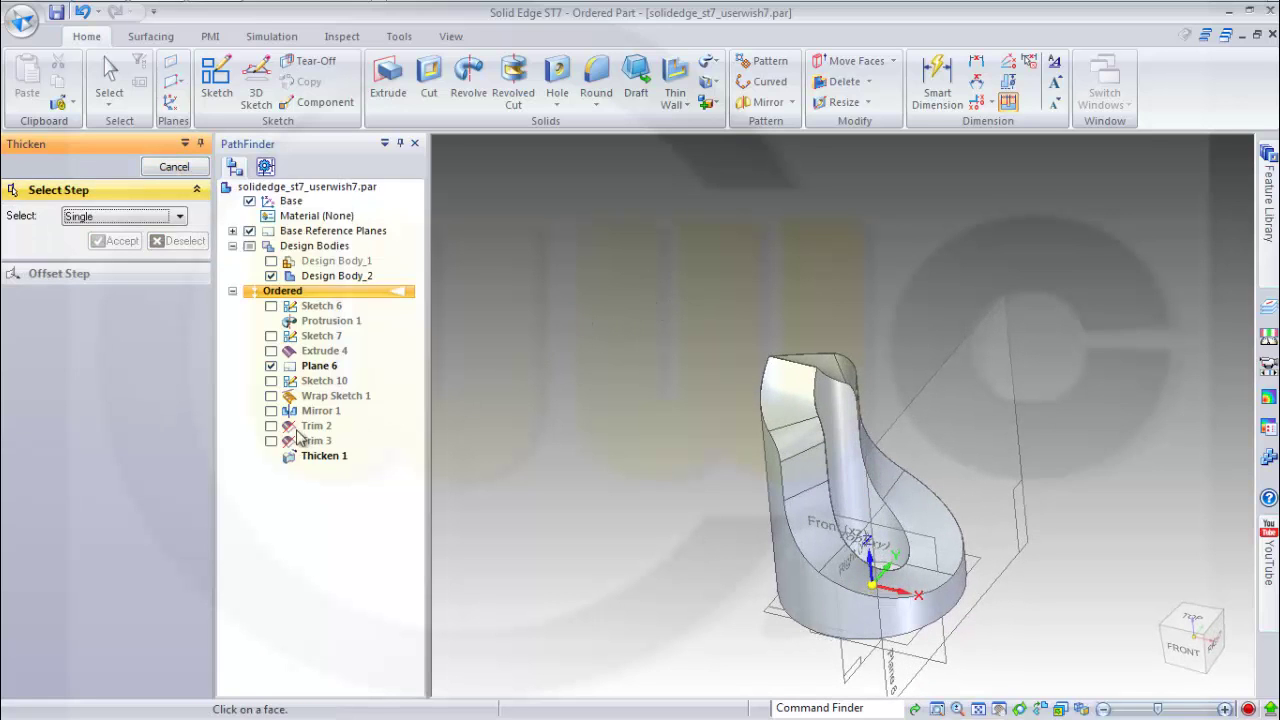
{"action": "left_click", "coordinate": [271, 441]}
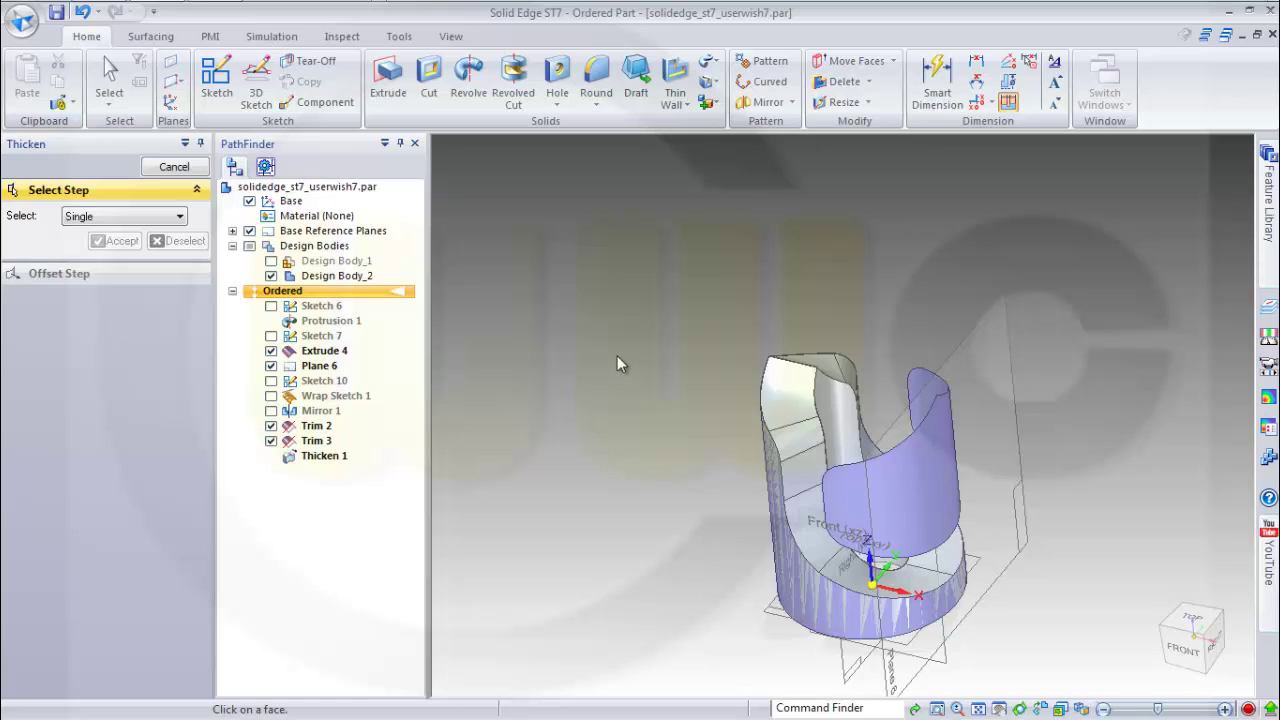
{"action": "middle_click_drag", "start_coordinate": [617, 365], "coordinate": [666, 345]}
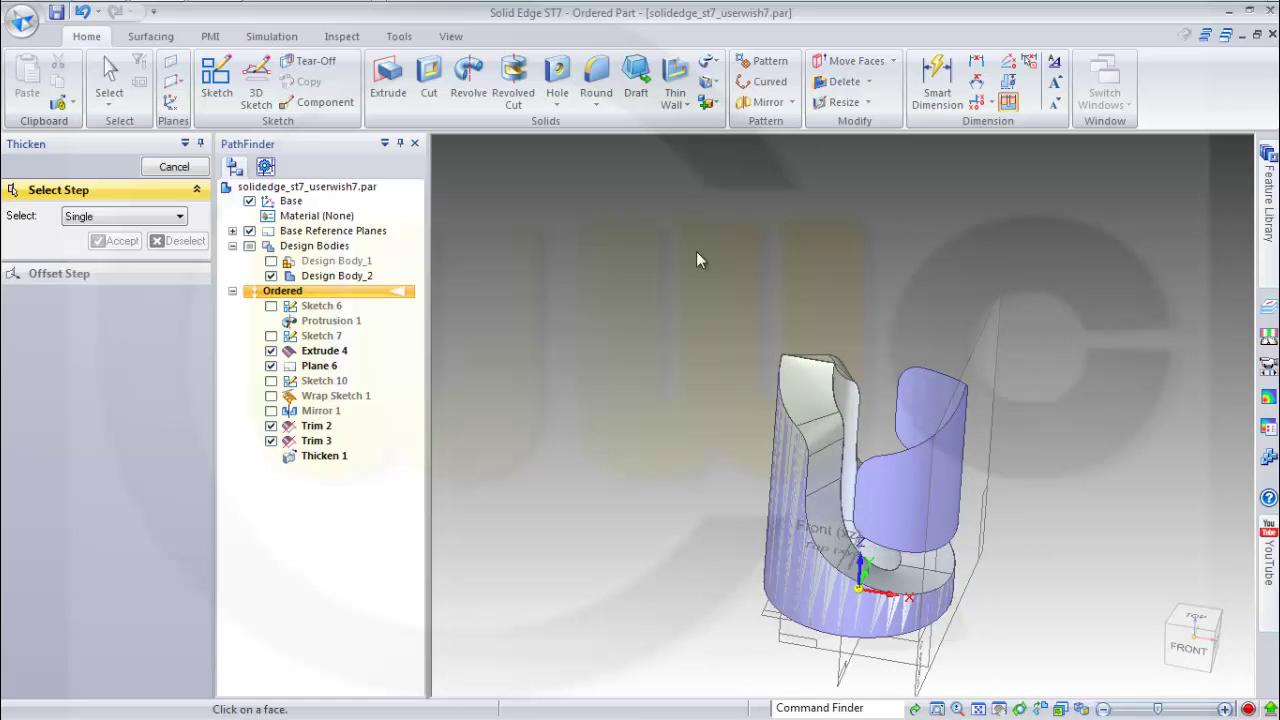
{"action": "left_click", "coordinate": [192, 168]}
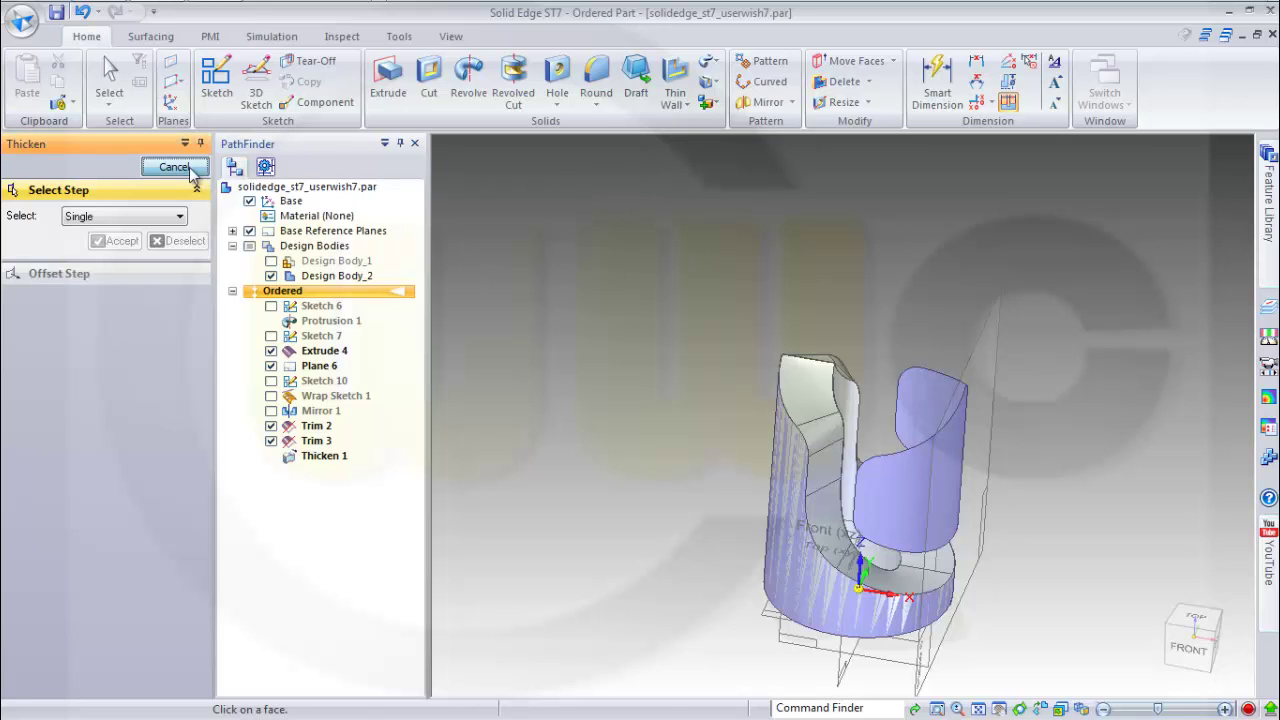
{"action": "left_click", "coordinate": [783, 222]}
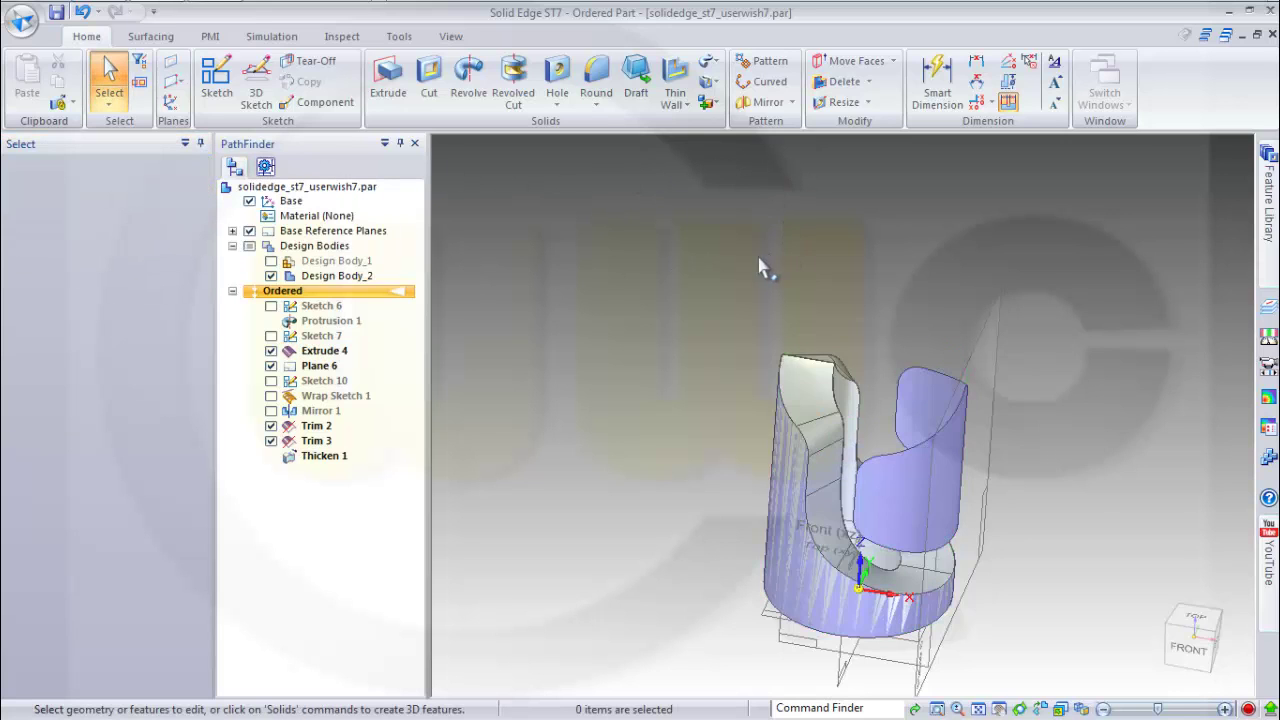
Add another part body with the default name for the remaining surface piece.
{"action": "left_click", "coordinate": [718, 106]}
{"action": "left_click", "coordinate": [755, 123]}
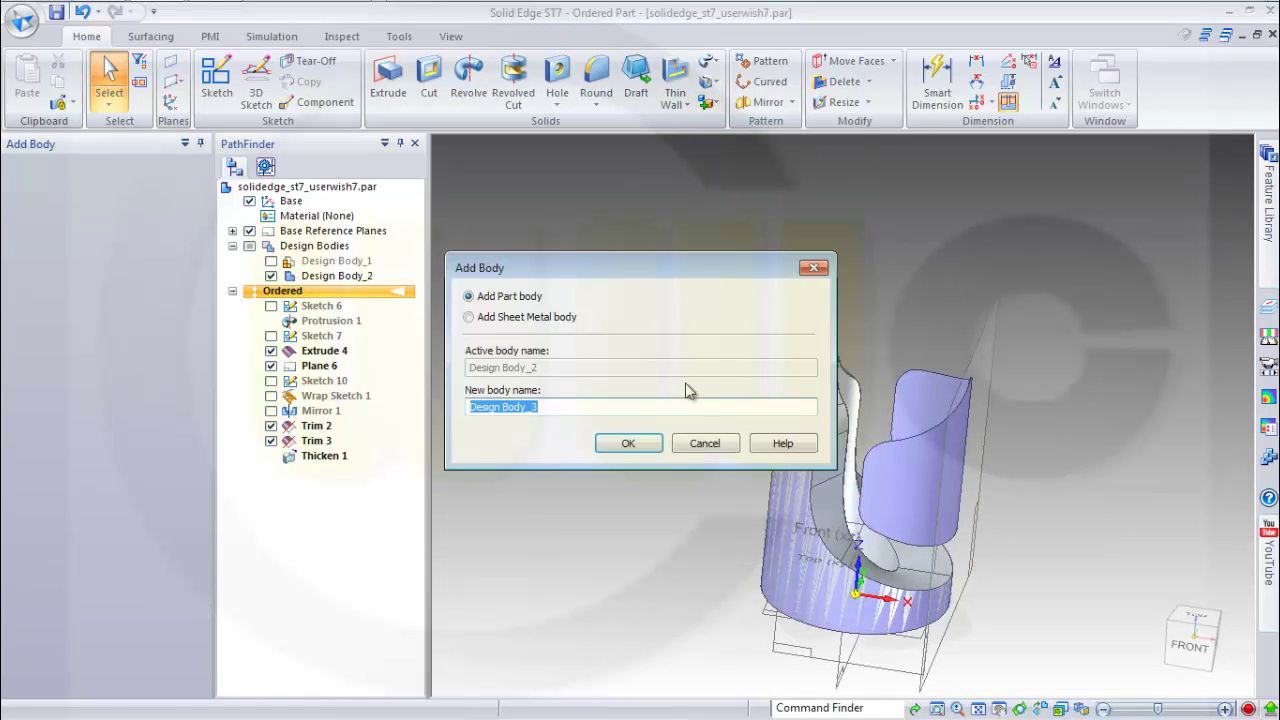
{"action": "left_click", "coordinate": [628, 444]}
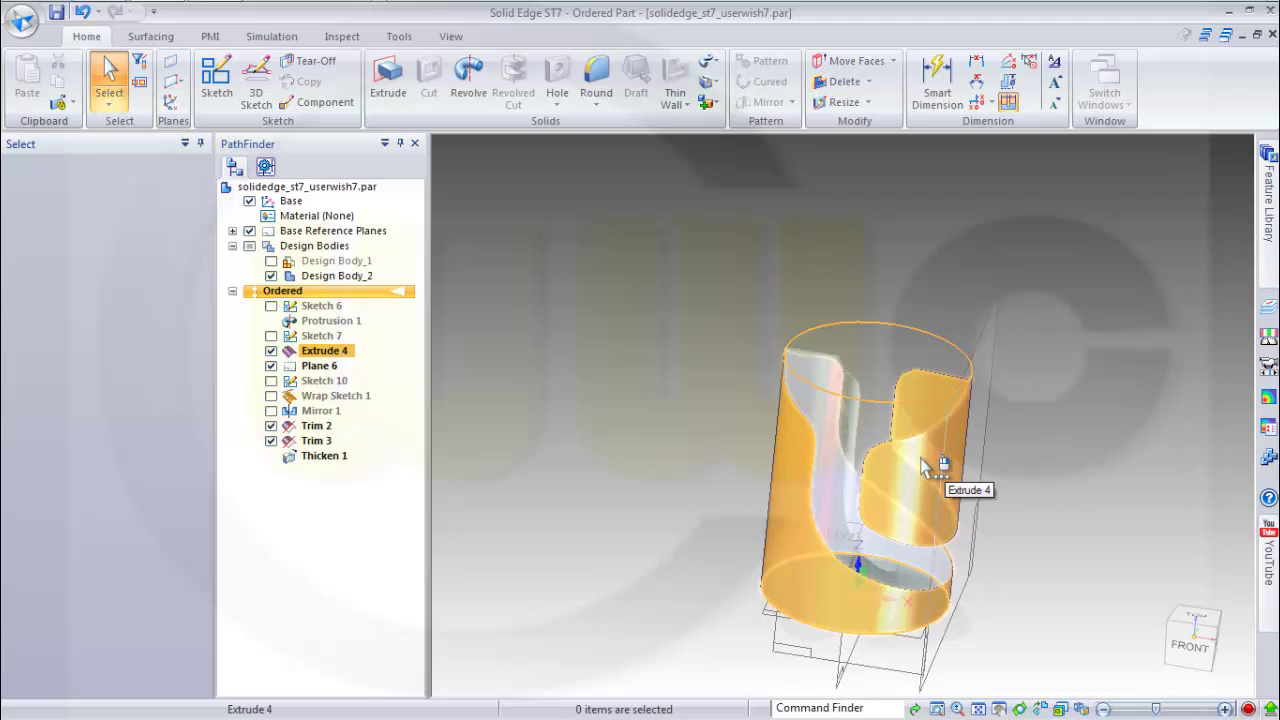
Start a Thicken feature with Single face selection and clear the preselected surface body.
{"action": "left_click", "coordinate": [927, 395]}
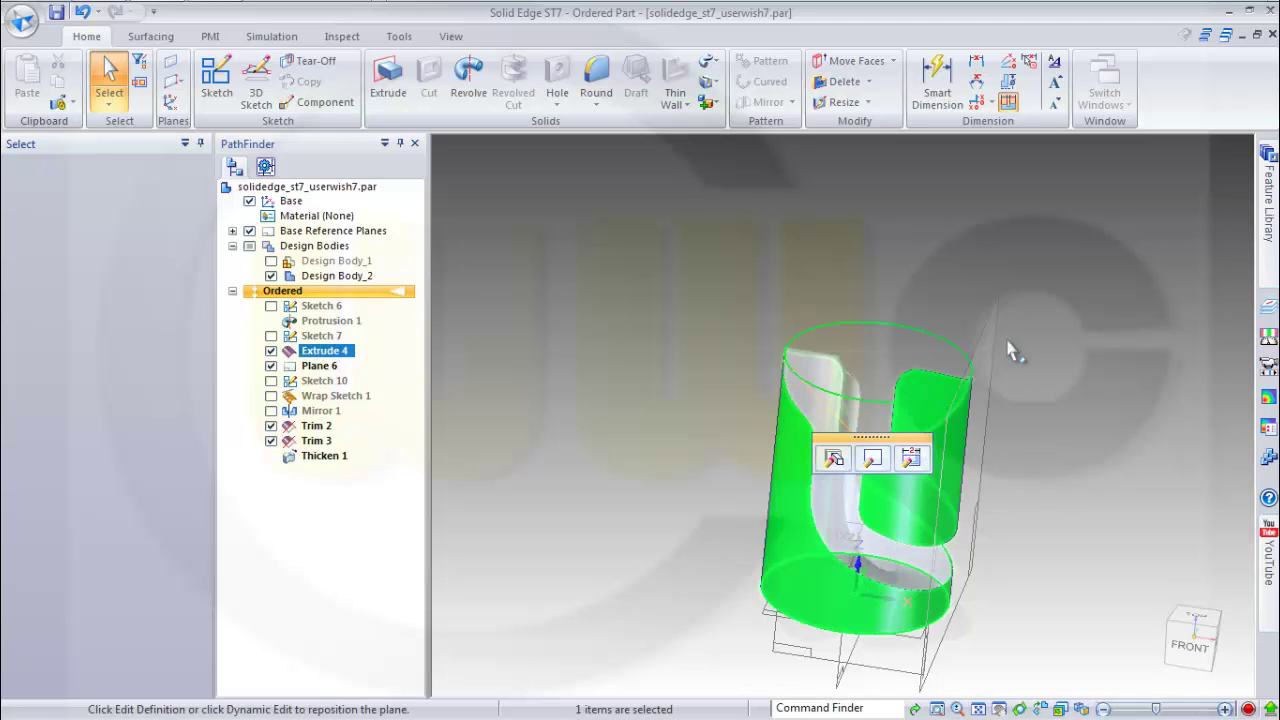
{"action": "left_click", "coordinate": [712, 62]}
{"action": "left_click", "coordinate": [745, 166]}
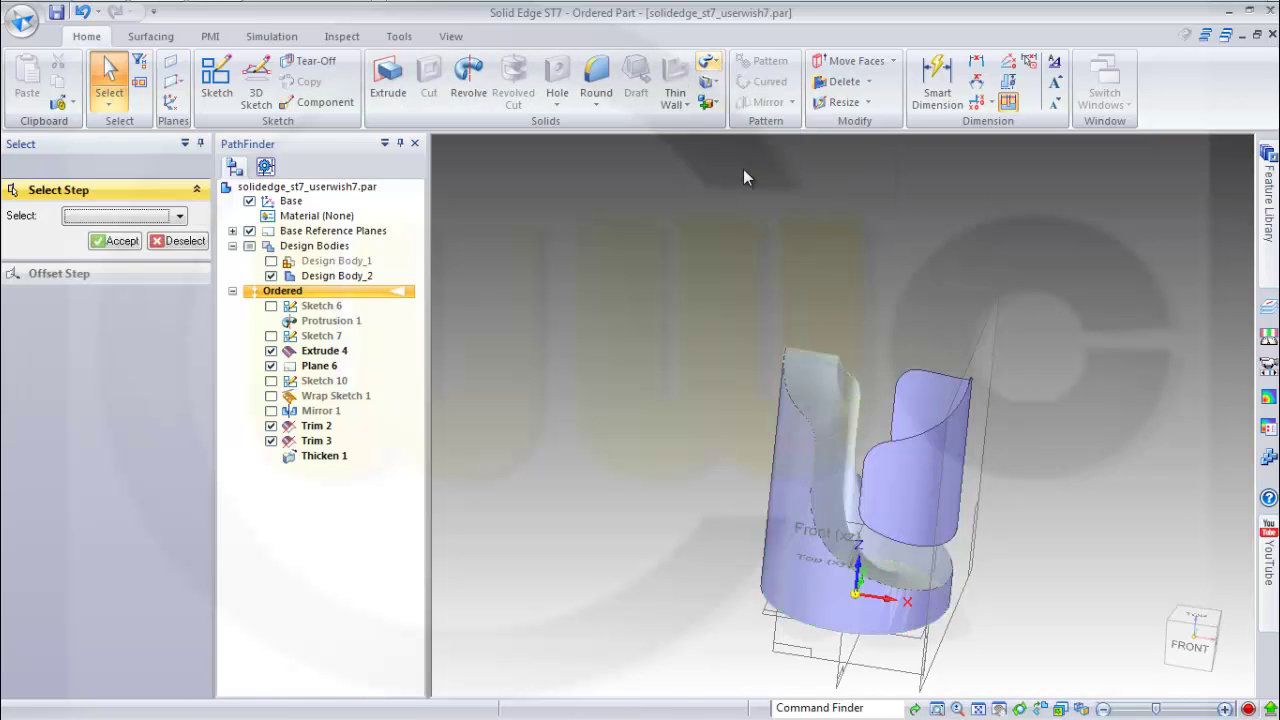
{"action": "left_click", "coordinate": [929, 403]}
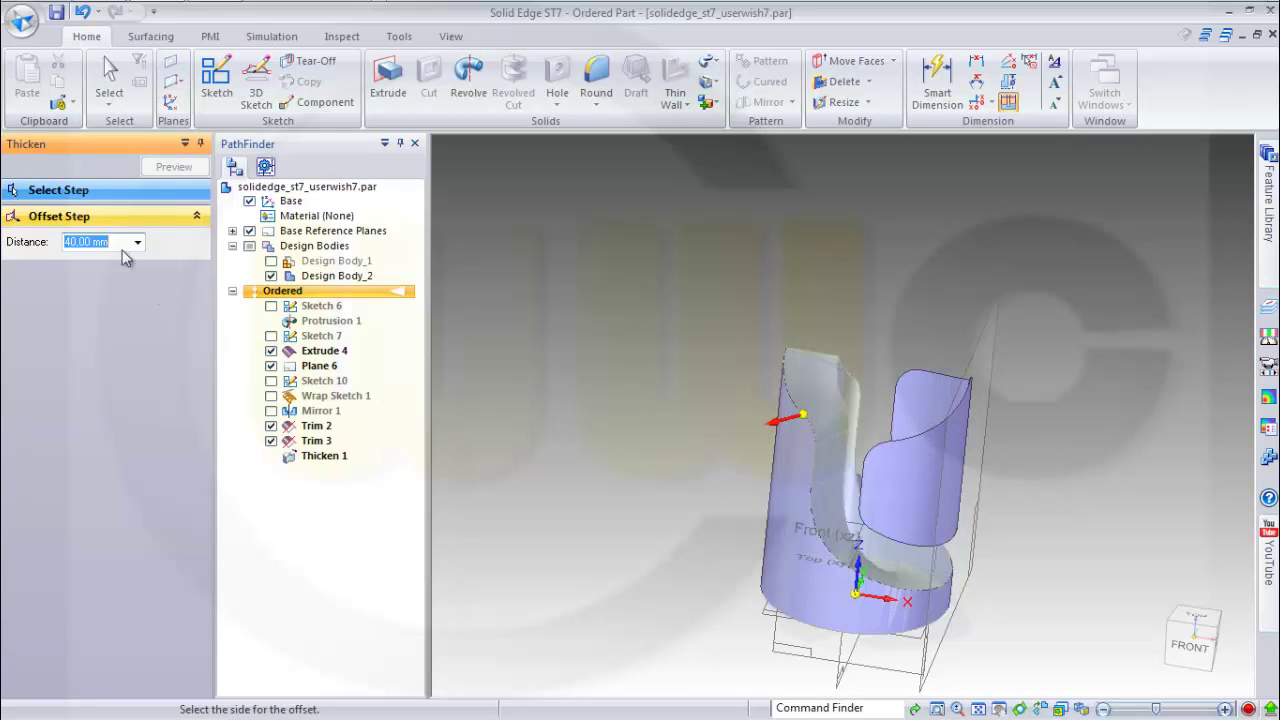
{"action": "left_click", "coordinate": [141, 195]}
{"action": "left_click", "coordinate": [179, 216]}
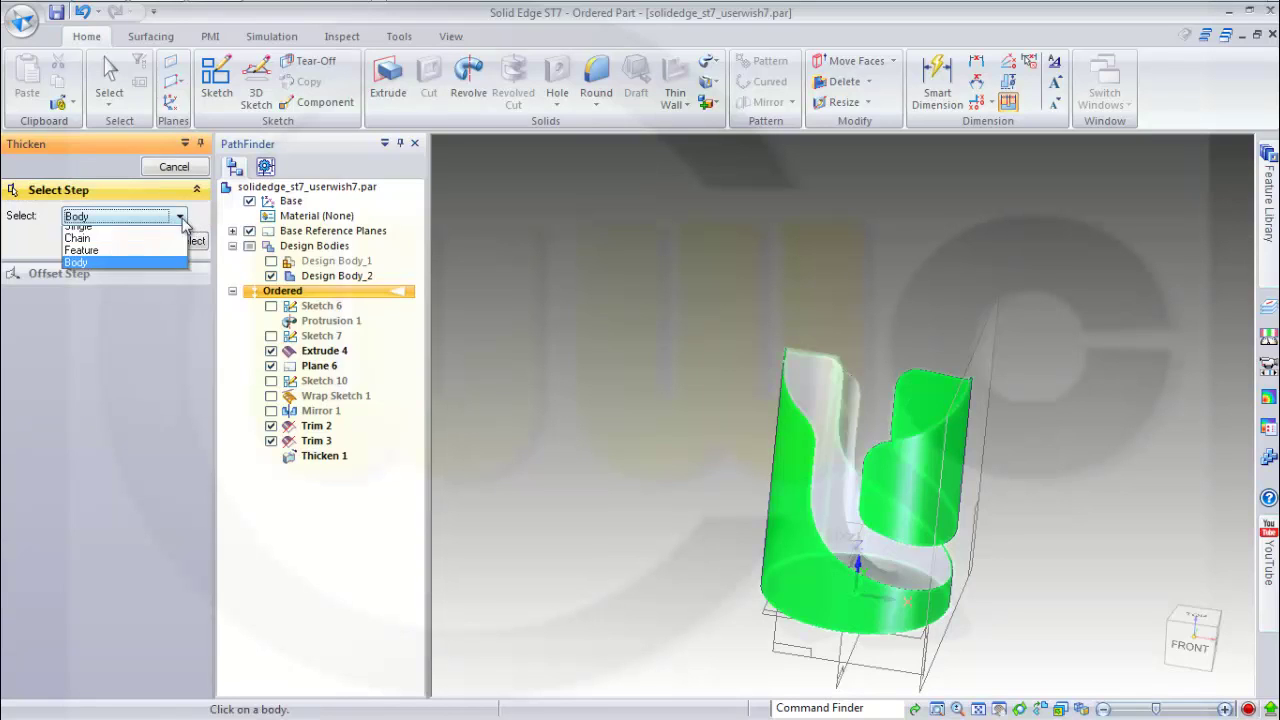
{"action": "left_click", "coordinate": [80, 231]}
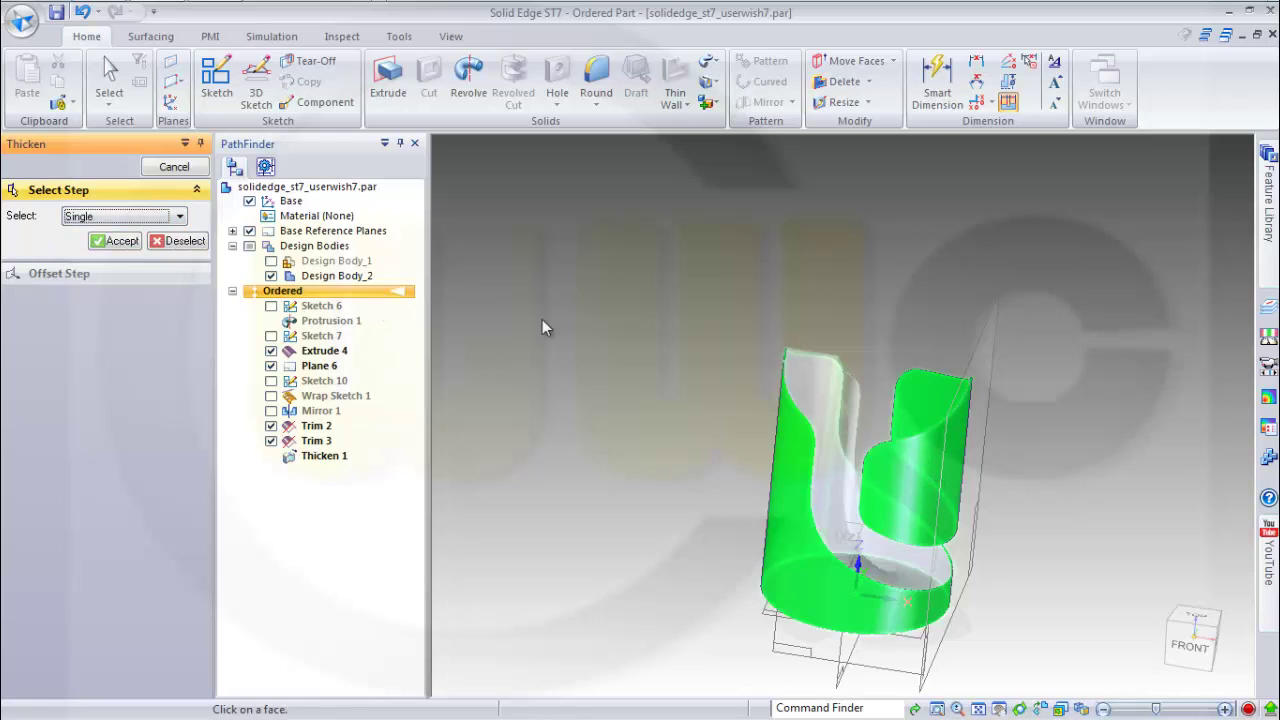
{"action": "left_click", "coordinate": [190, 245]}
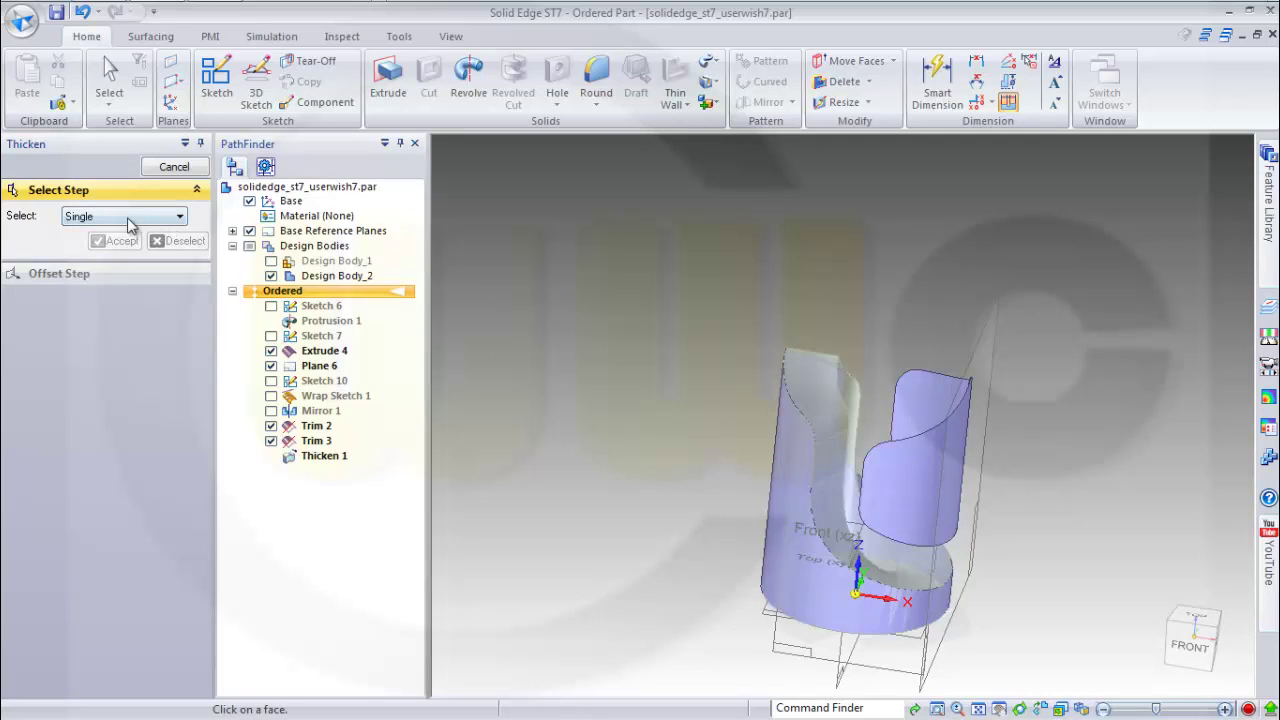
Thicken the remaining upper surface piece 40 mm inward, finish the feature and exit the Thicken command.
{"action": "left_click", "coordinate": [928, 467]}
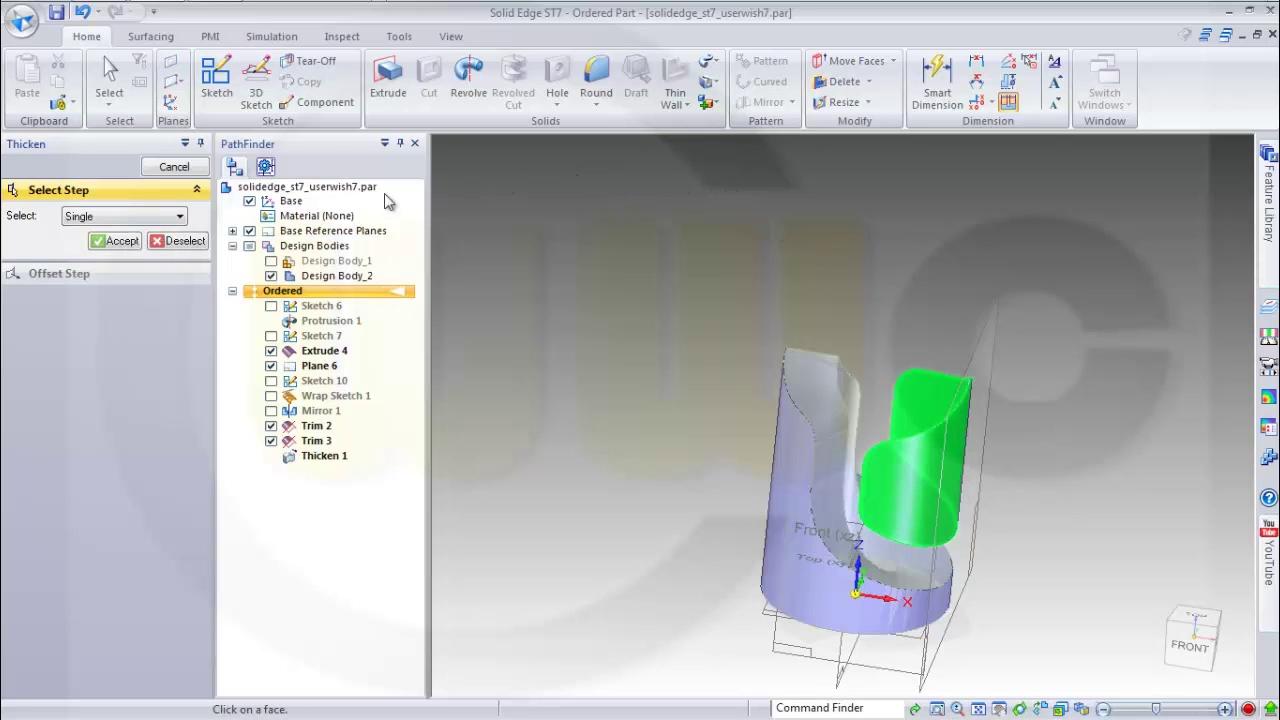
{"action": "left_click", "coordinate": [127, 248]}
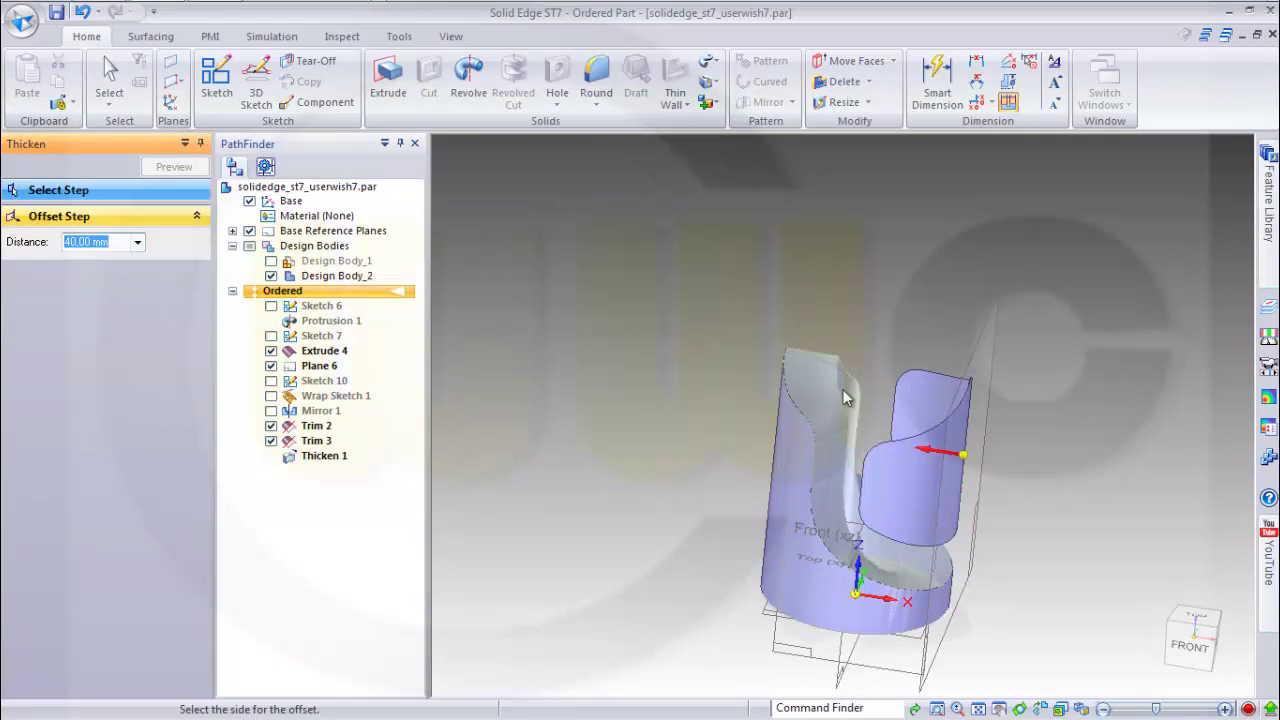
{"action": "left_click", "coordinate": [648, 341]}
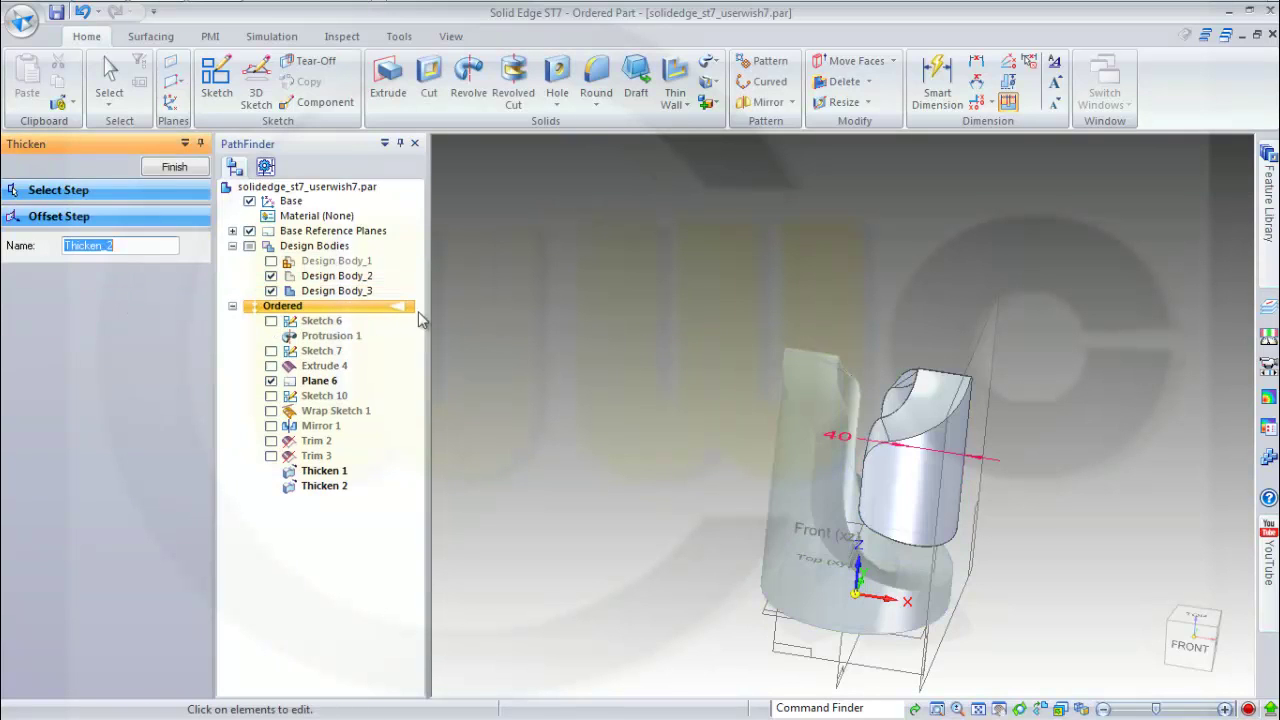
{"action": "left_click", "coordinate": [172, 168]}
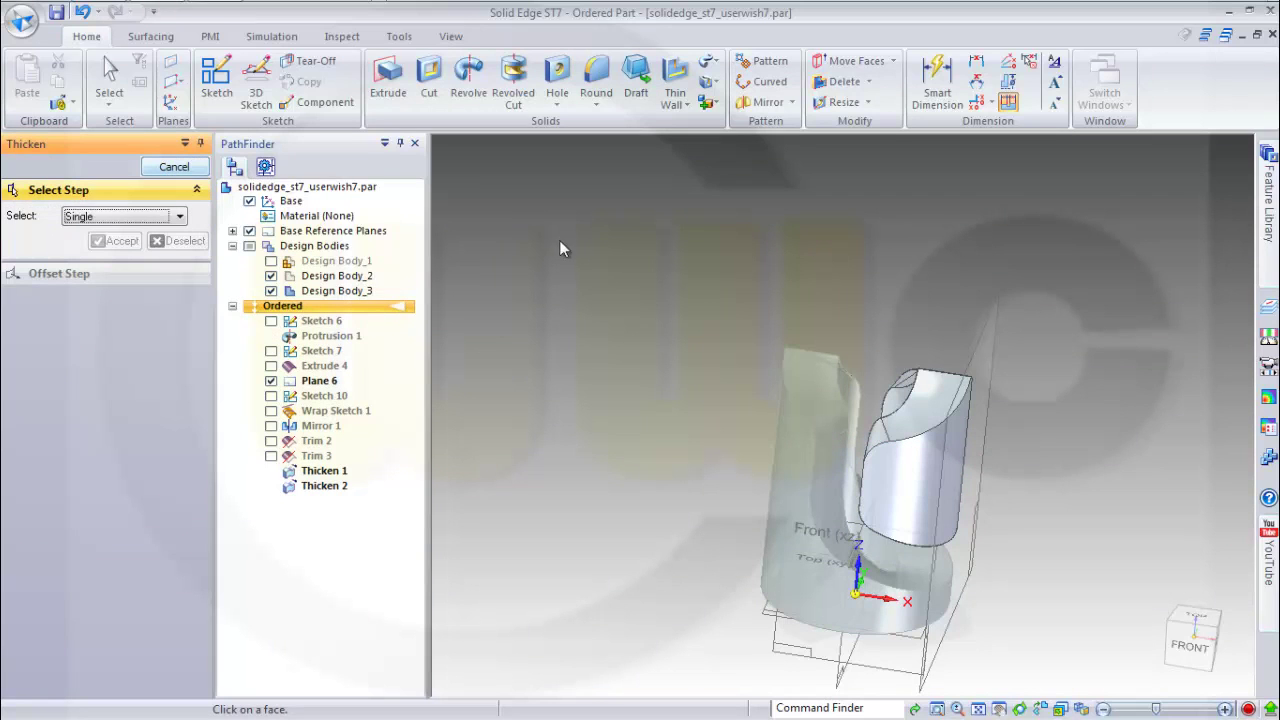
{"action": "left_click", "coordinate": [188, 172]}
Show the revolved base body Design Body_1 together with the two thickened bodies.
{"action": "middle_click_drag", "start_coordinate": [714, 309], "coordinate": [770, 263]}
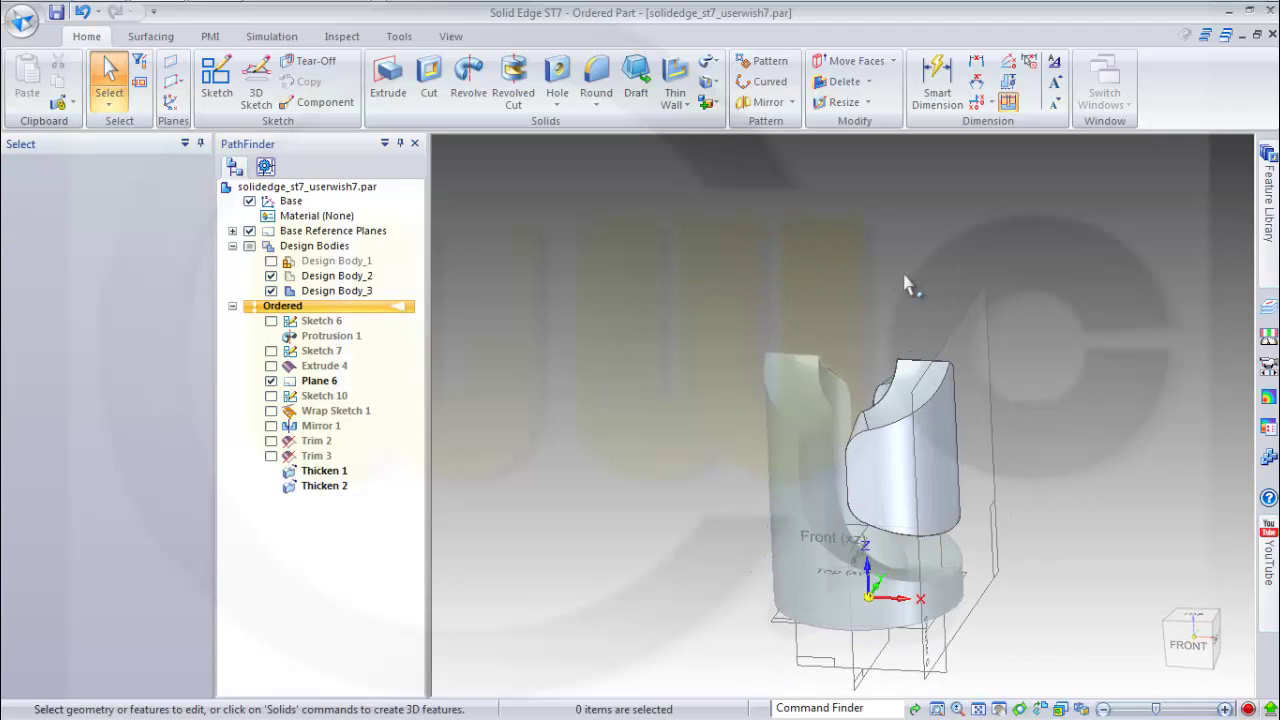
{"action": "middle_click_drag", "start_coordinate": [1118, 345], "coordinate": [651, 393]}
{"action": "middle_click_drag", "start_coordinate": [670, 270], "coordinate": [566, 307]}
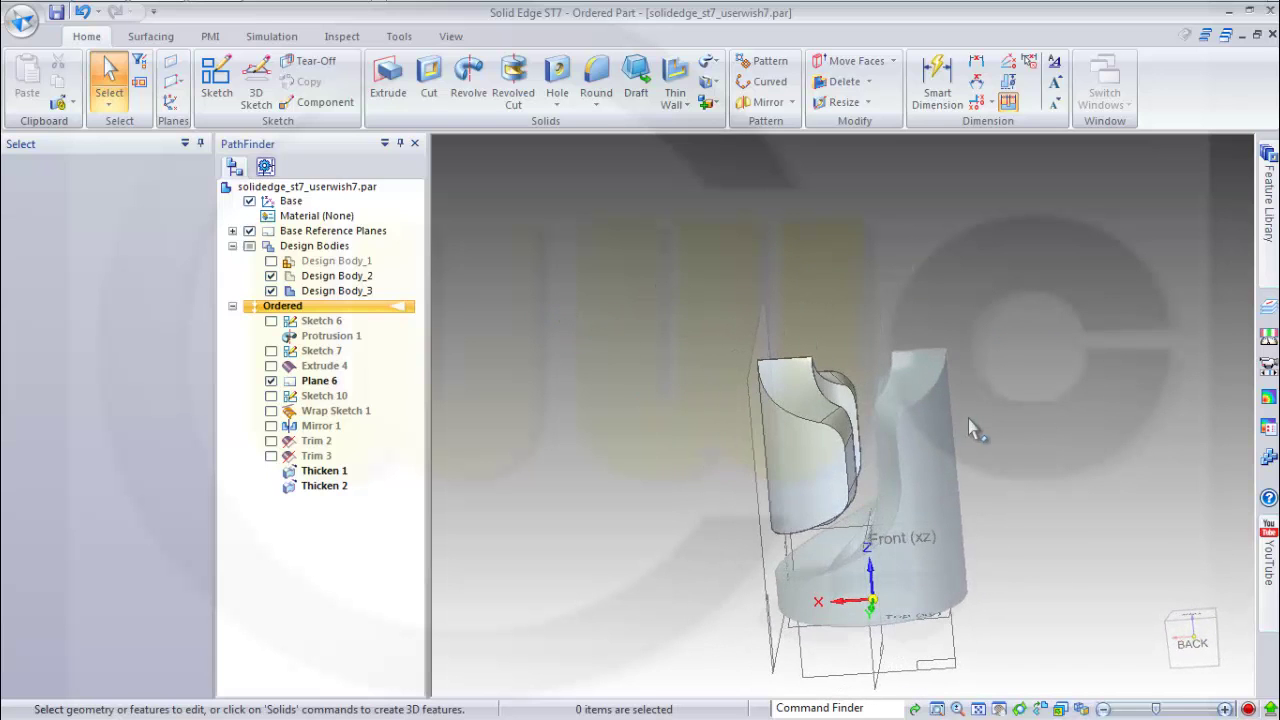
{"action": "left_click", "coordinate": [271, 261]}
{"action": "middle_click_drag", "start_coordinate": [598, 310], "coordinate": [700, 331]}
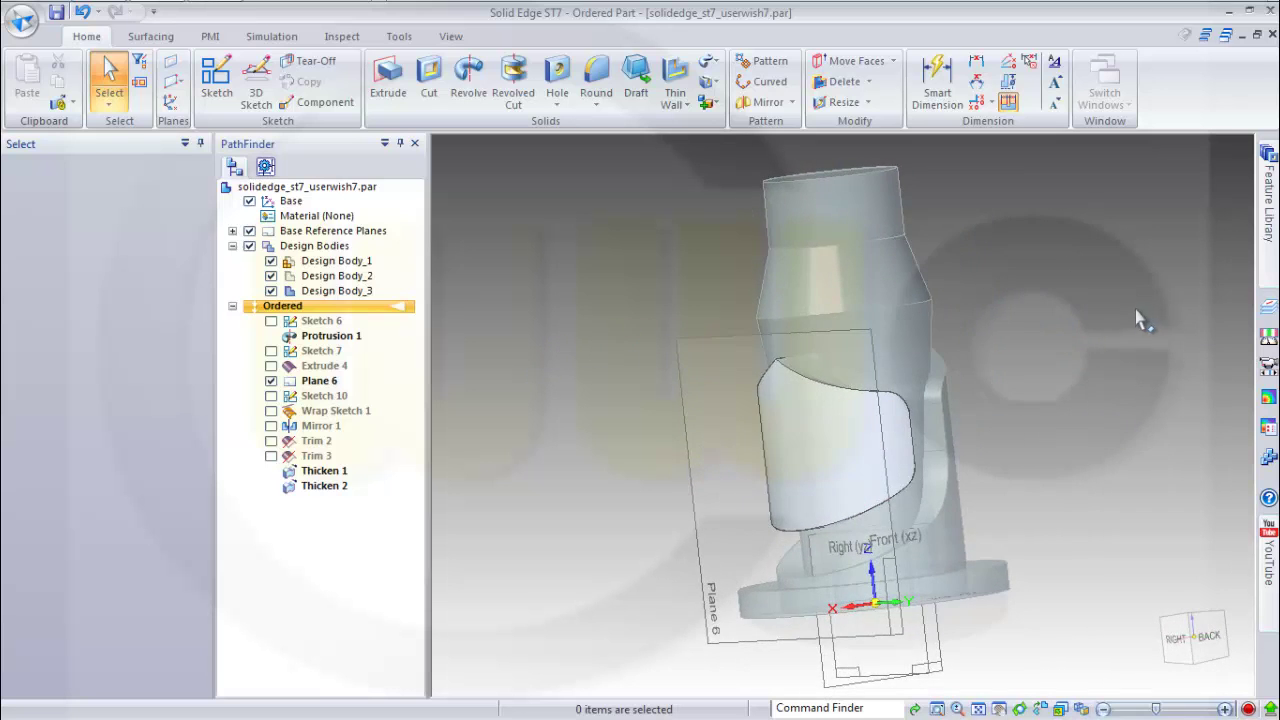
Unite the upper thickened piece, Design Body_3, with the revolved base body as the target.
{"action": "left_click", "coordinate": [711, 103]}
{"action": "left_click", "coordinate": [741, 169]}
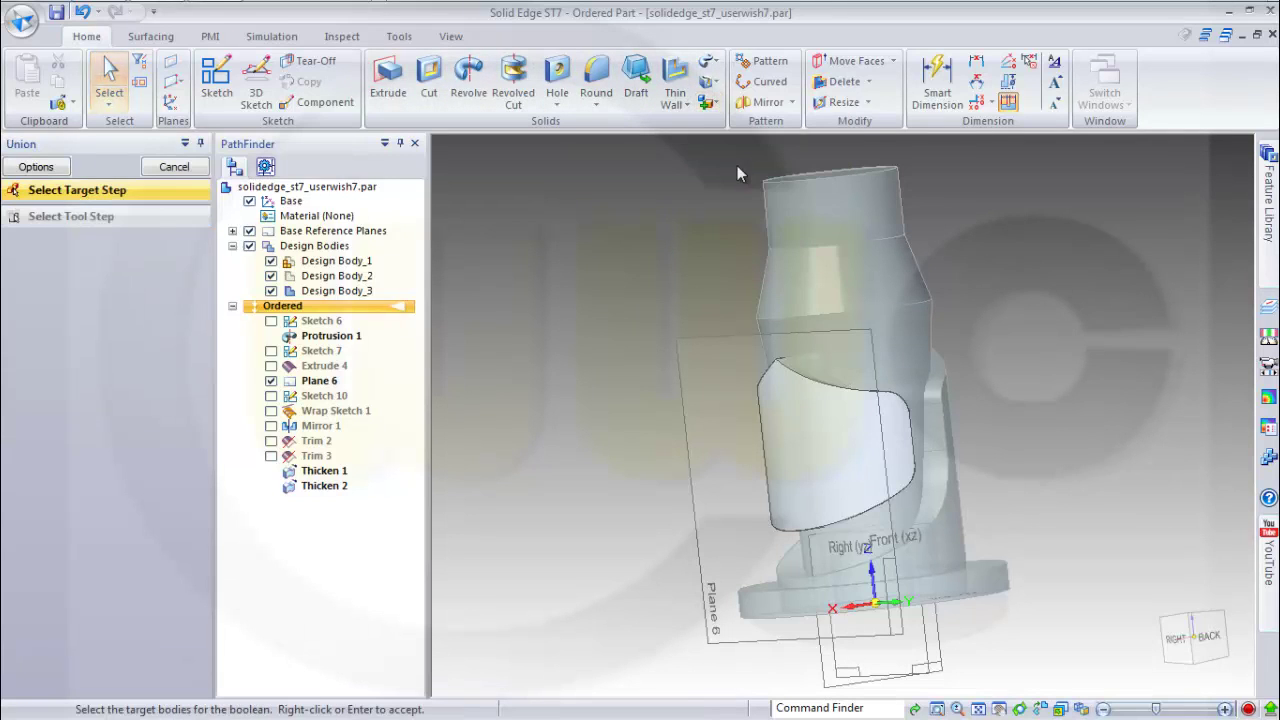
{"action": "left_click", "coordinate": [840, 218]}
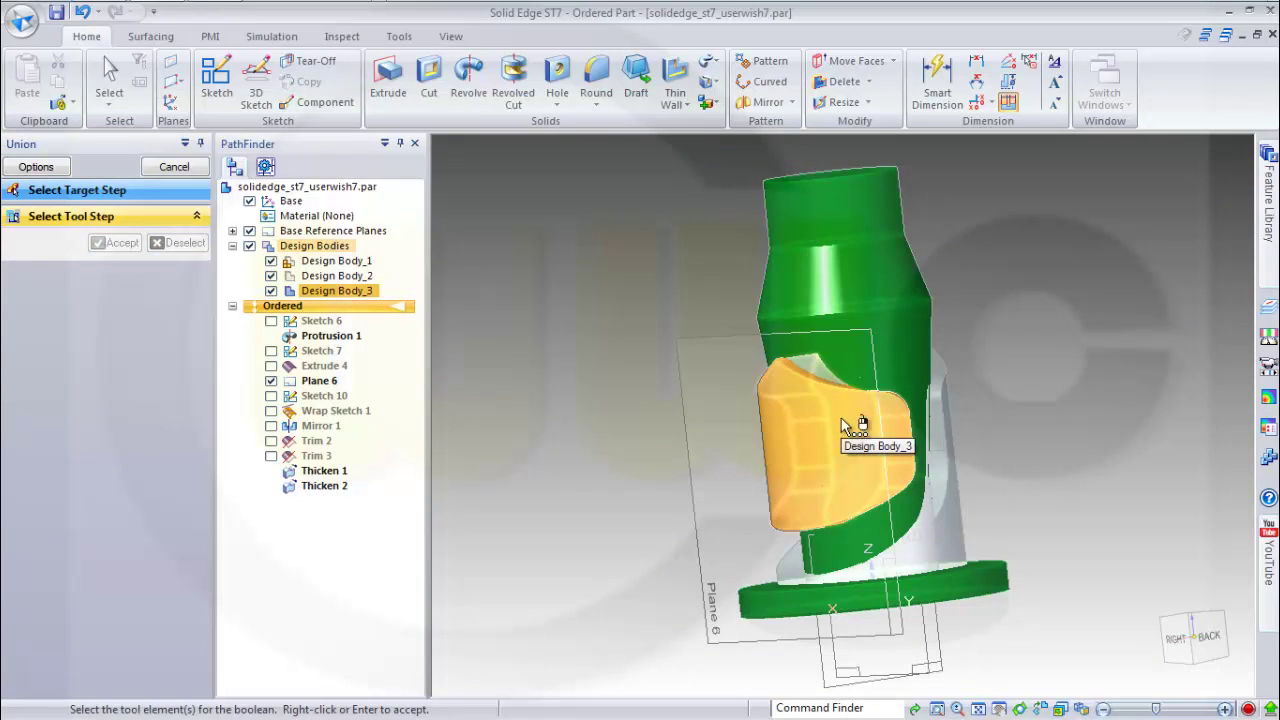
{"action": "middle_click_drag", "start_coordinate": [689, 394], "coordinate": [648, 433]}
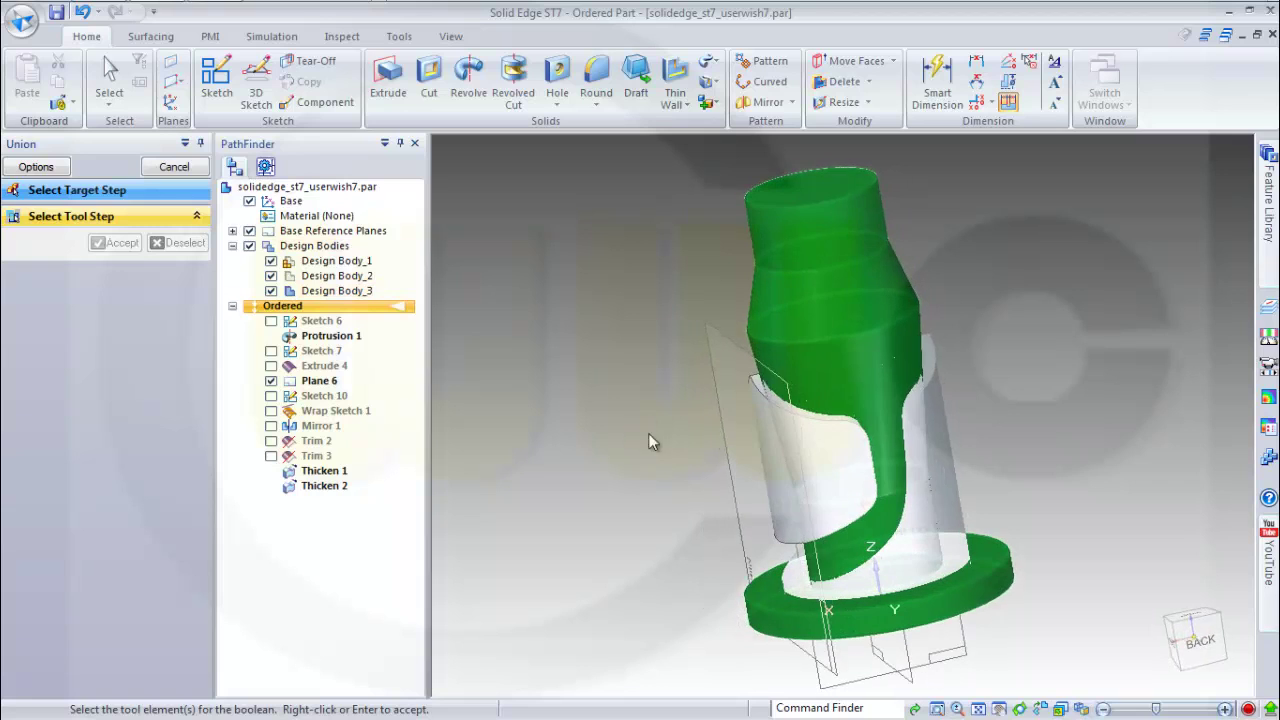
{"action": "left_click", "coordinate": [819, 437]}
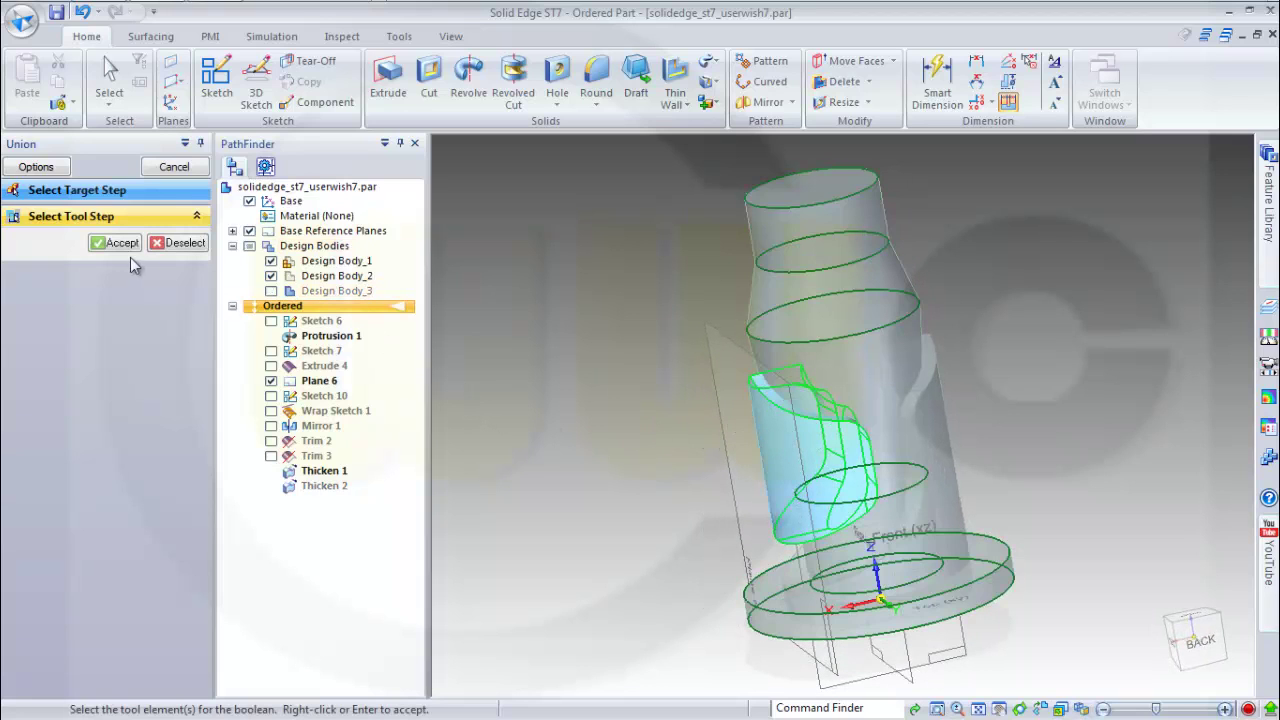
{"action": "left_click", "coordinate": [115, 243]}
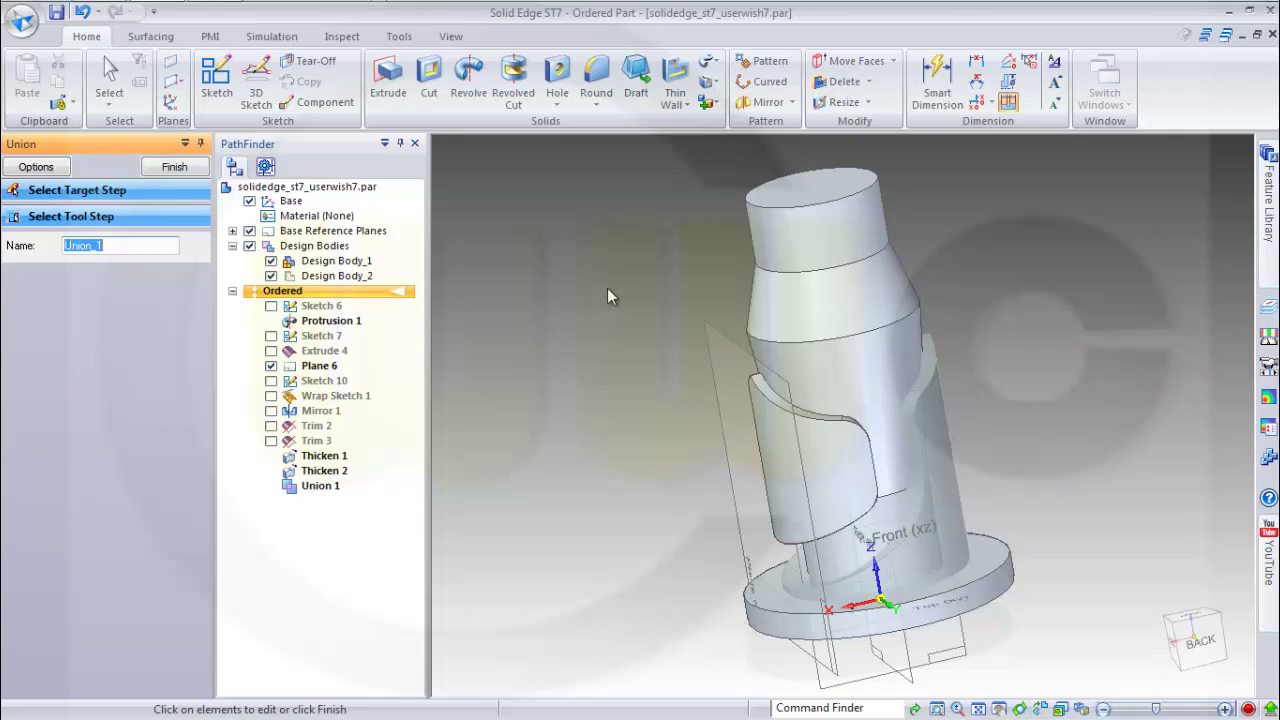
{"action": "left_click", "coordinate": [174, 166]}
Unite the lower thickened piece, Design Body_2, with the base body and exit the Union command.
{"action": "left_click", "coordinate": [708, 103]}
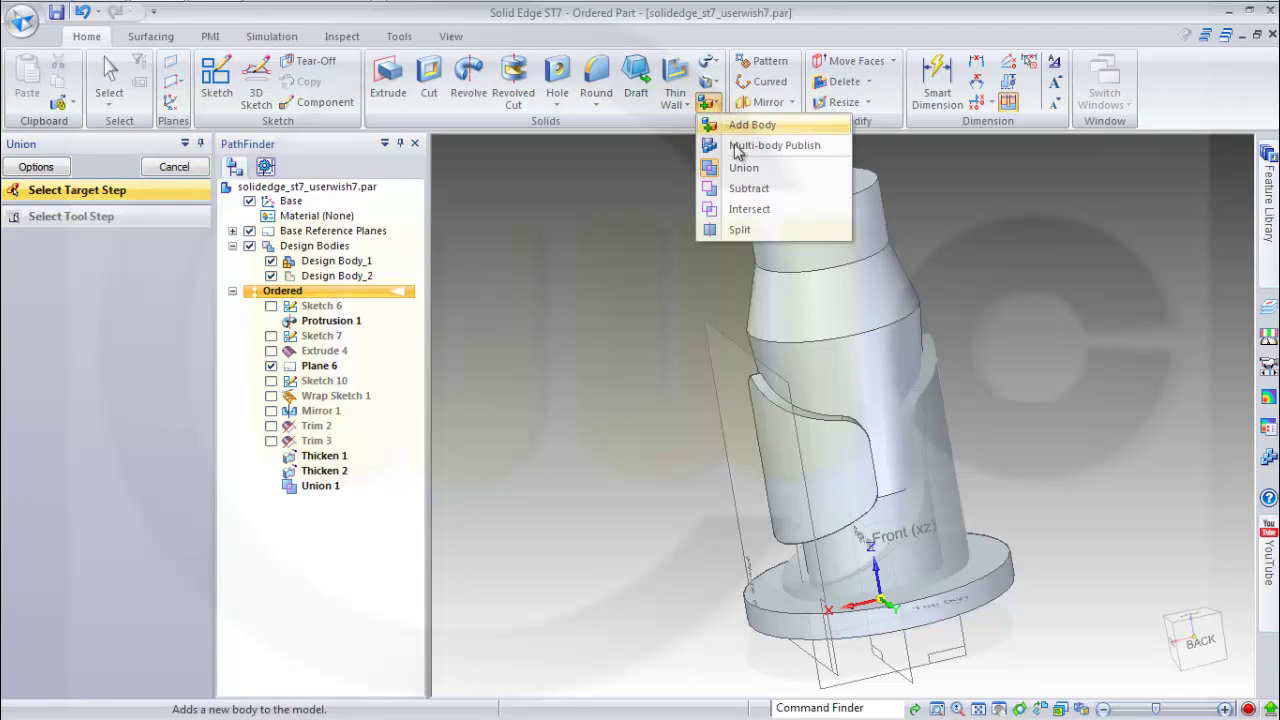
{"action": "left_click", "coordinate": [746, 169]}
{"action": "left_click", "coordinate": [826, 327]}
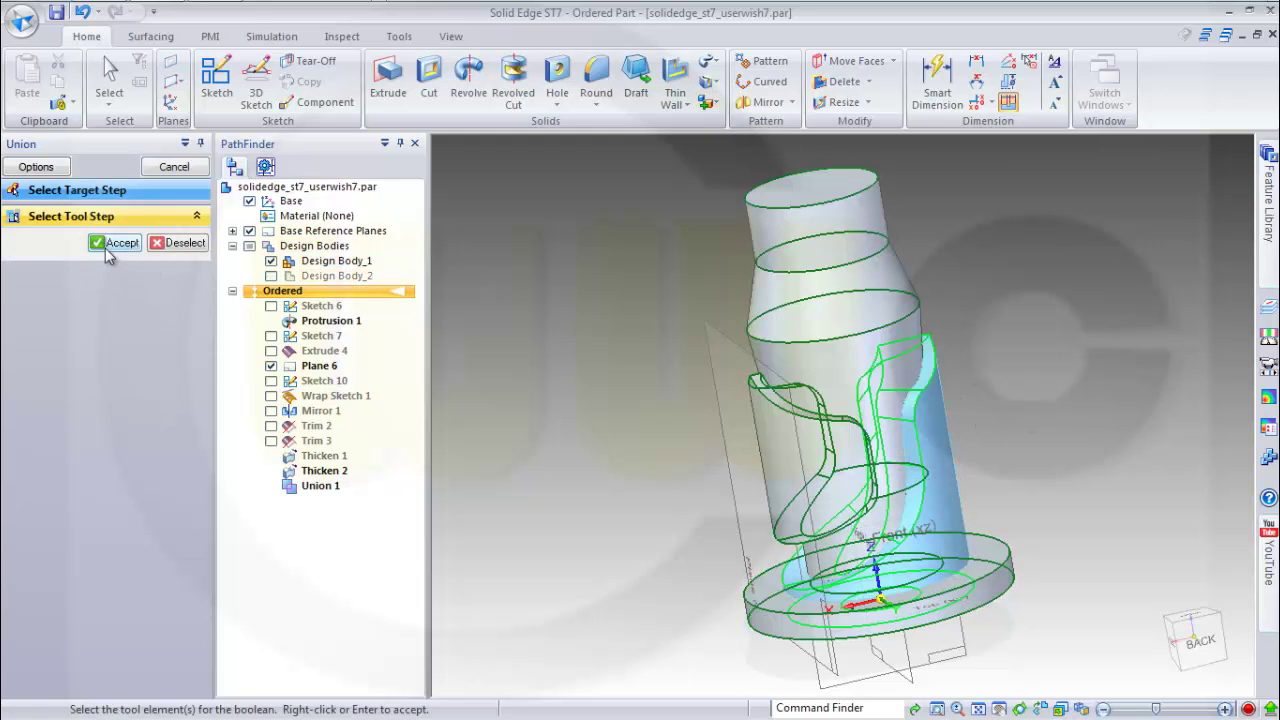
{"action": "left_click", "coordinate": [114, 243]}
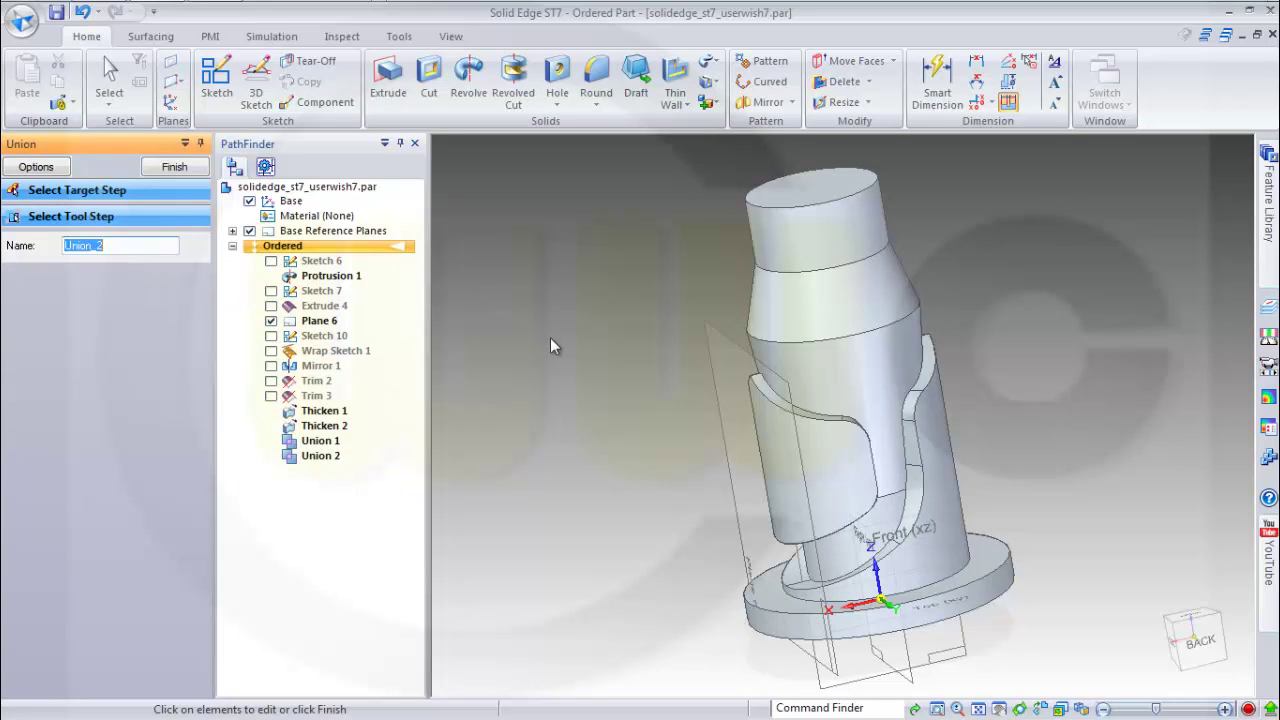
{"action": "left_click", "coordinate": [183, 170]}
{"action": "middle_click_drag", "start_coordinate": [500, 268], "coordinate": [512, 308]}
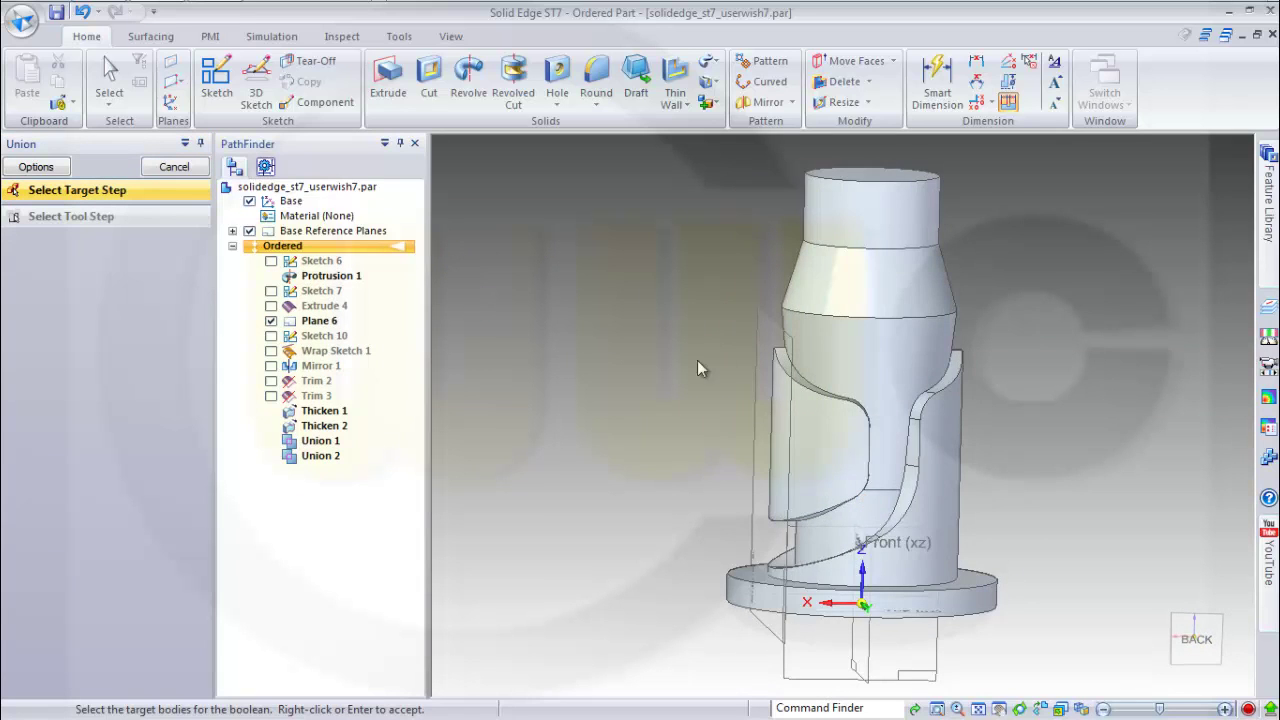
{"action": "middle_click_drag", "start_coordinate": [694, 363], "coordinate": [643, 480]}
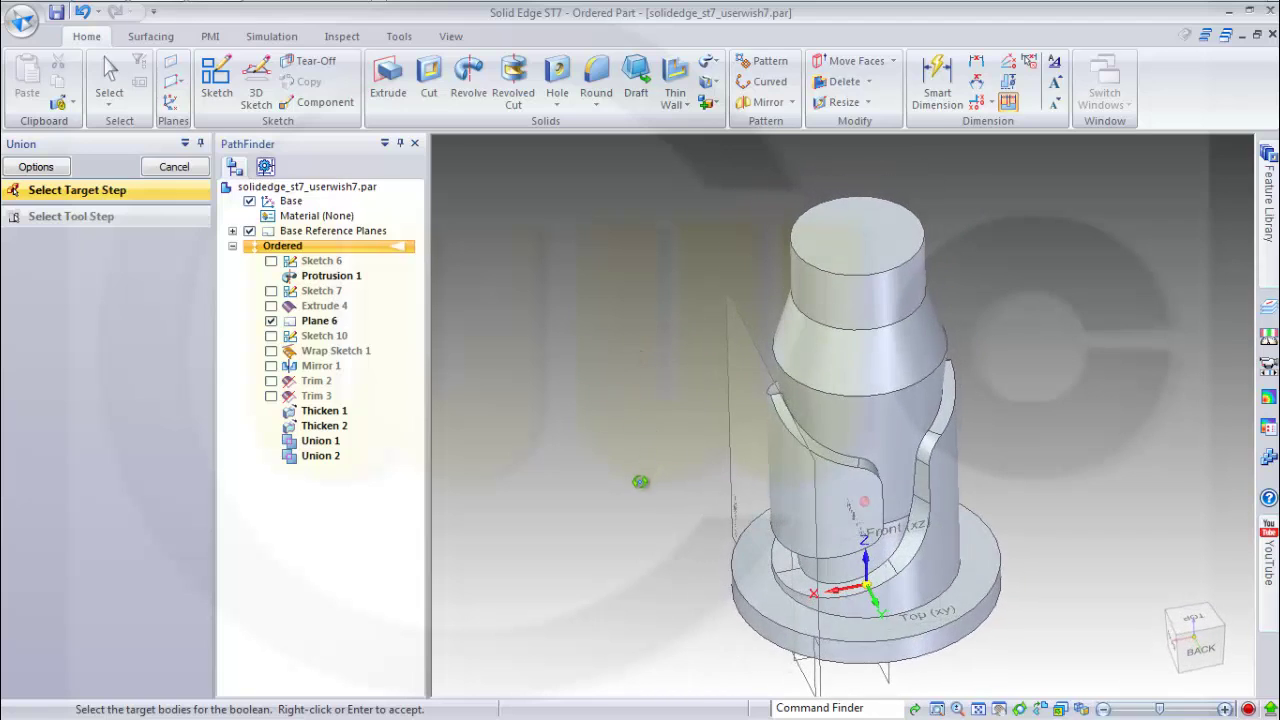
{"action": "middle_click_drag", "start_coordinate": [914, 254], "coordinate": [774, 311]}
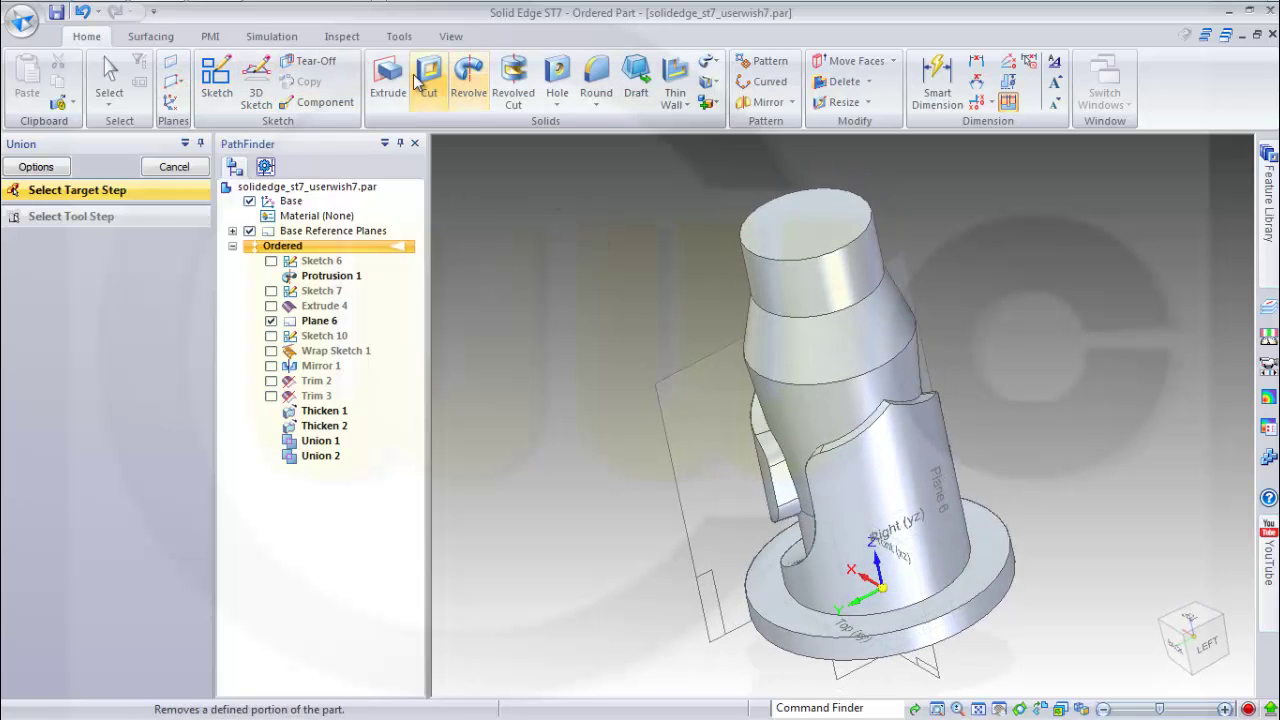
{"action": "key", "text": "Escape"}
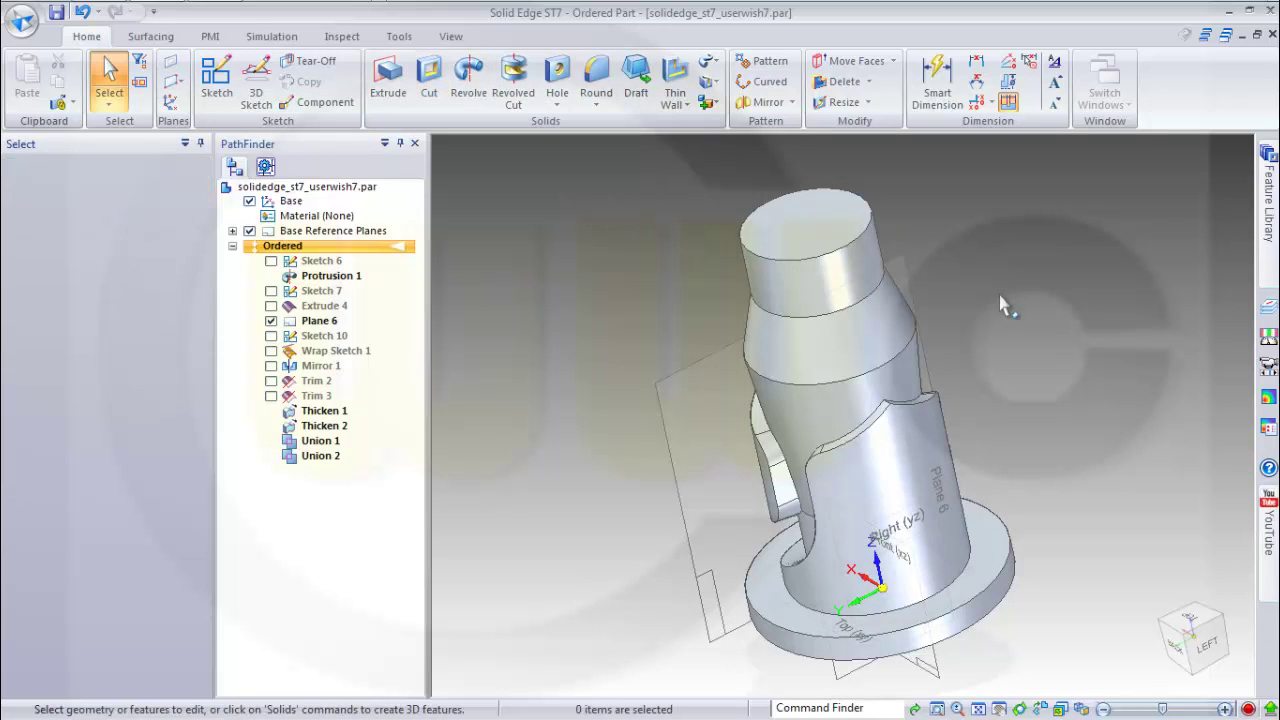
Sketch a 70 mm diameter circle centred on the origin of the Top (xy) plane and finish the sketch.
{"action": "left_click", "coordinate": [216, 80]}
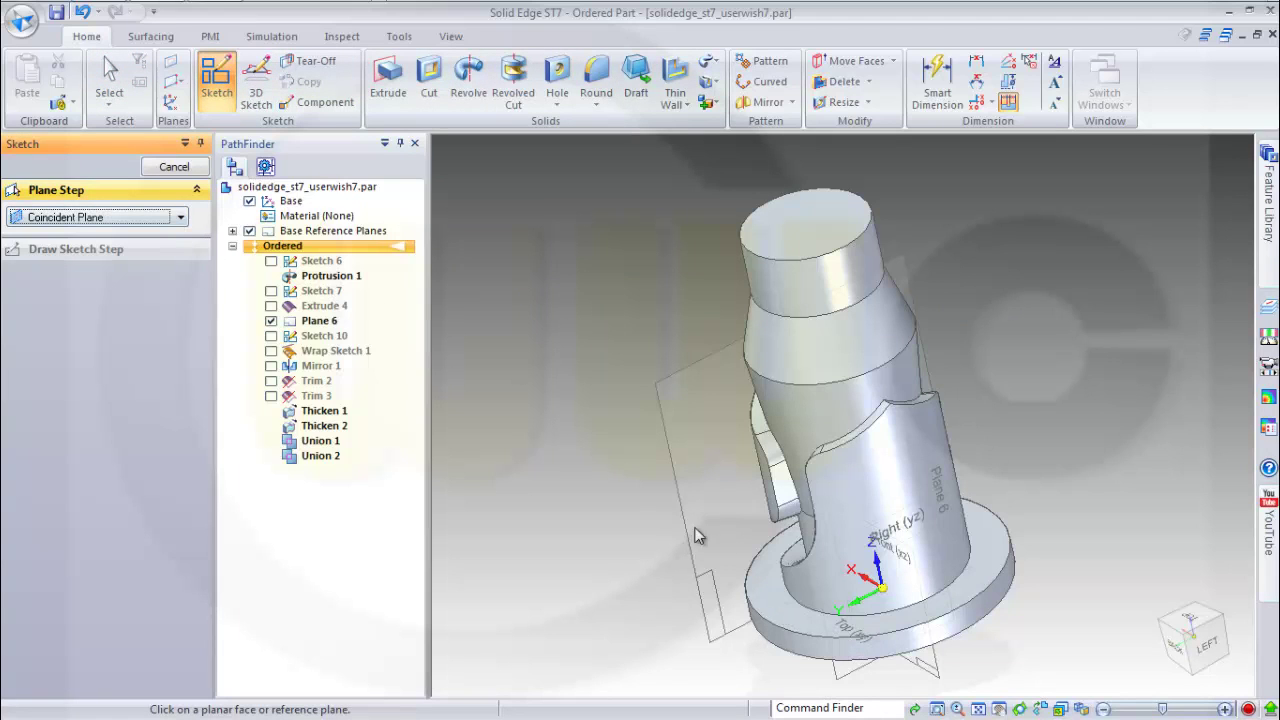
{"action": "left_click", "coordinate": [233, 231]}
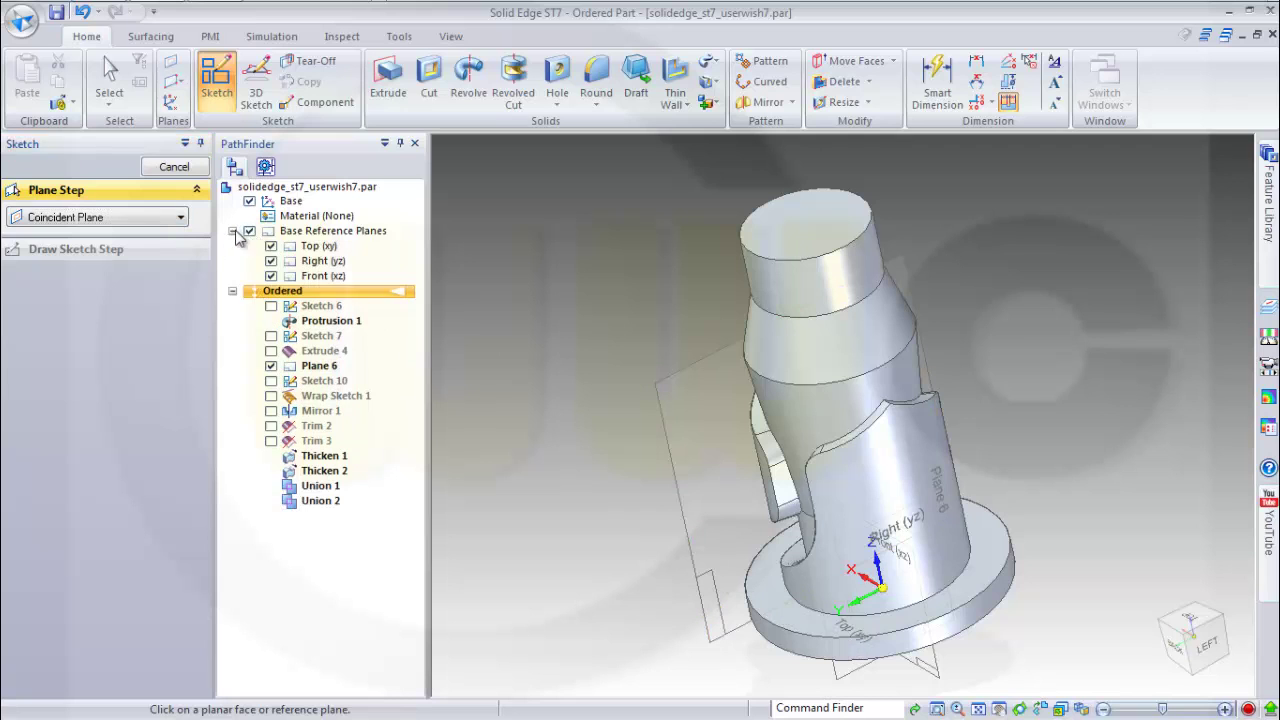
{"action": "left_click", "coordinate": [318, 247]}
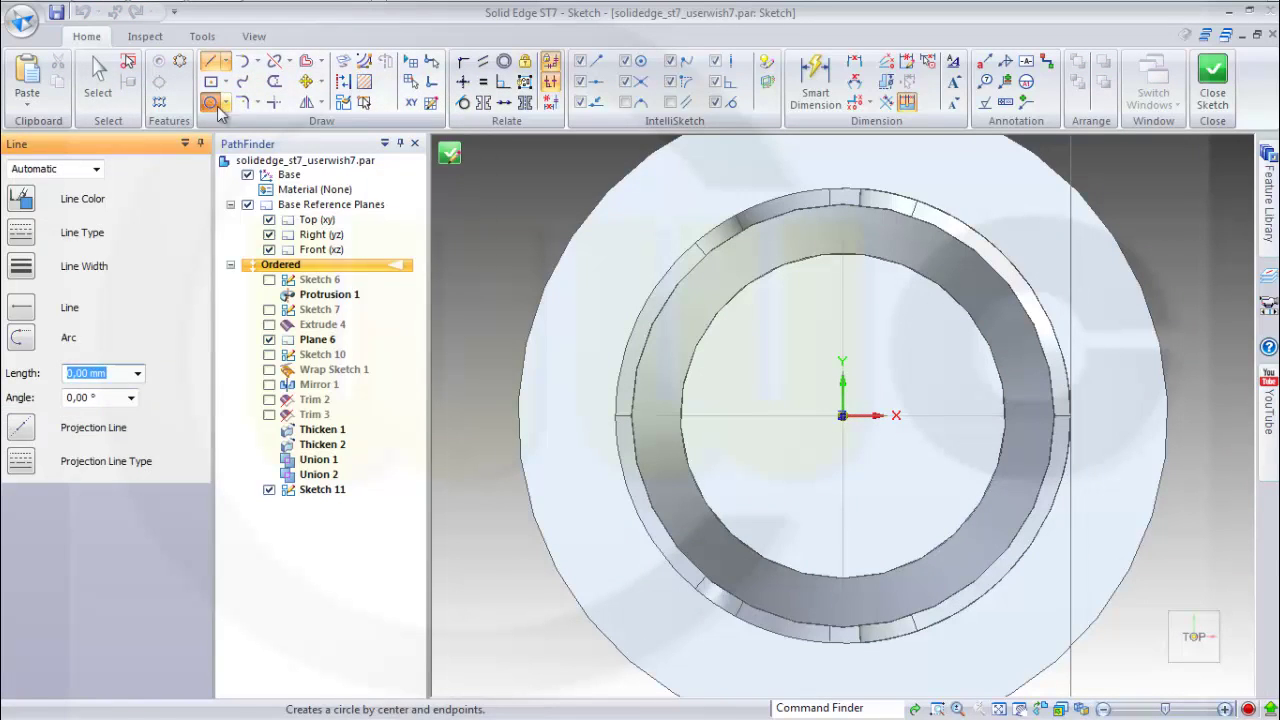
{"action": "left_click", "coordinate": [216, 105]}
{"action": "left_click", "coordinate": [843, 416]}
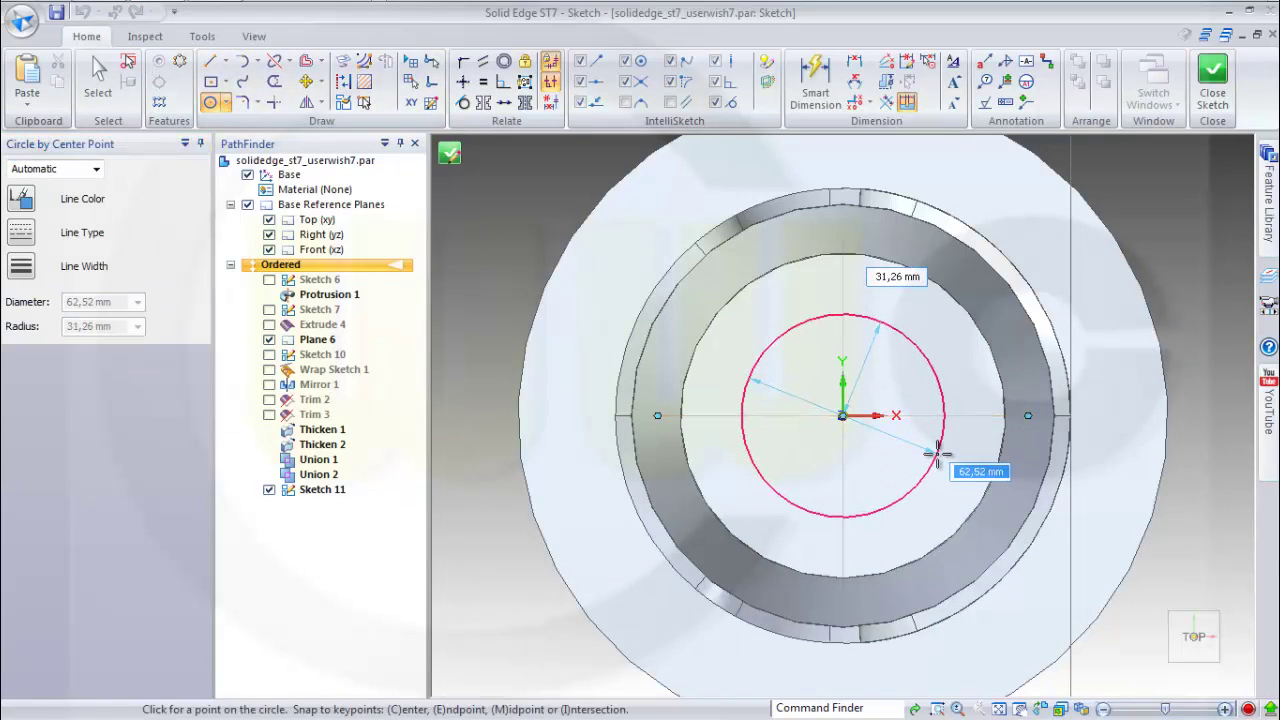
{"action": "type", "text": "70"}
{"action": "key", "text": "Return"}
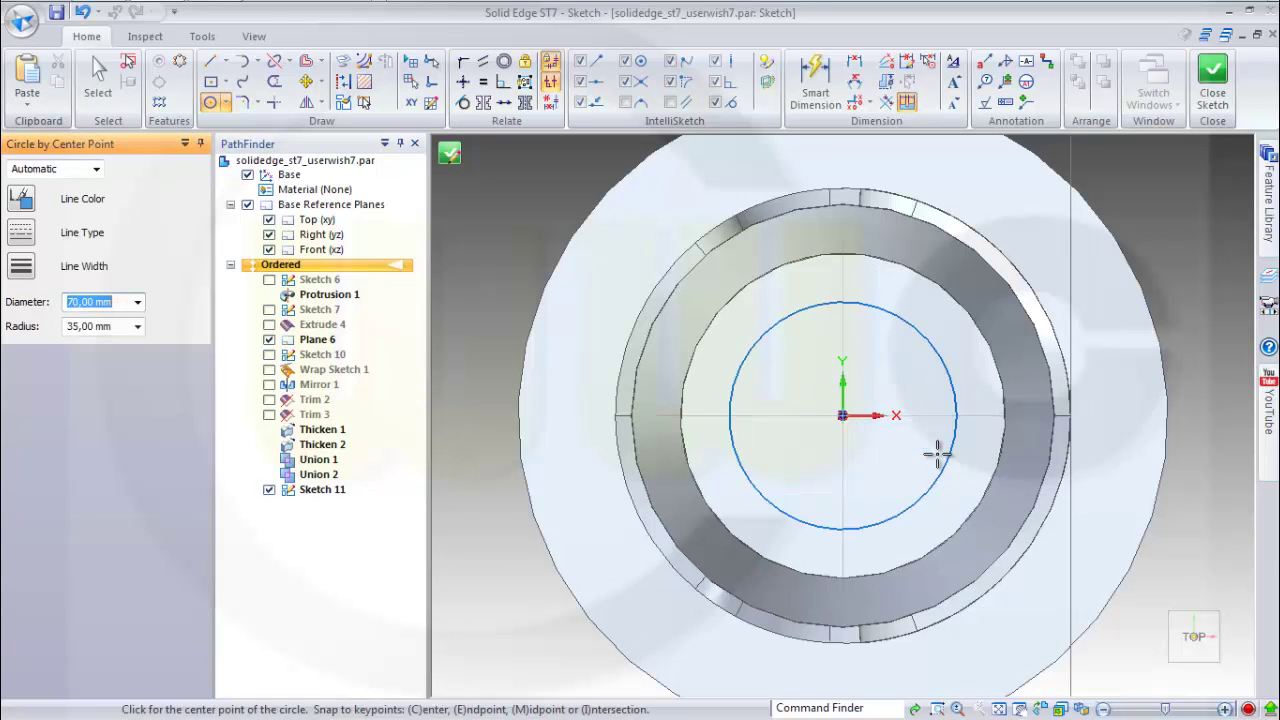
{"action": "left_click", "coordinate": [1212, 82]}
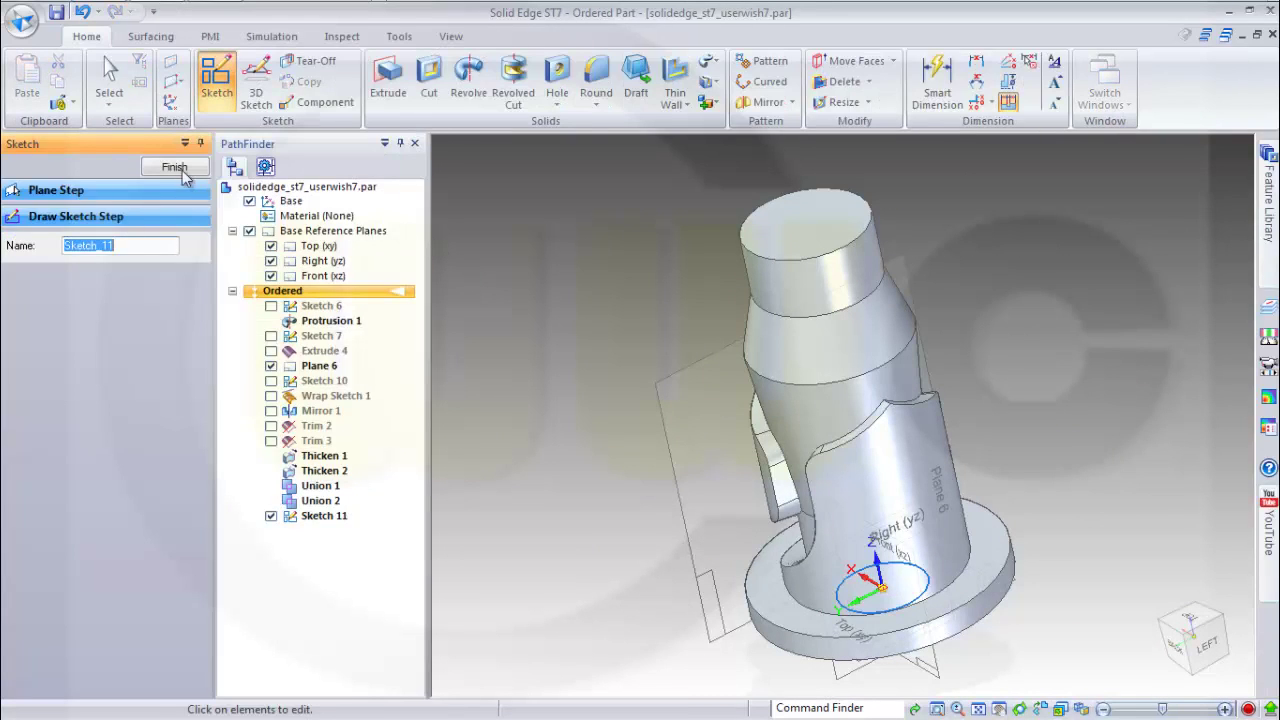
{"action": "left_click", "coordinate": [184, 170]}
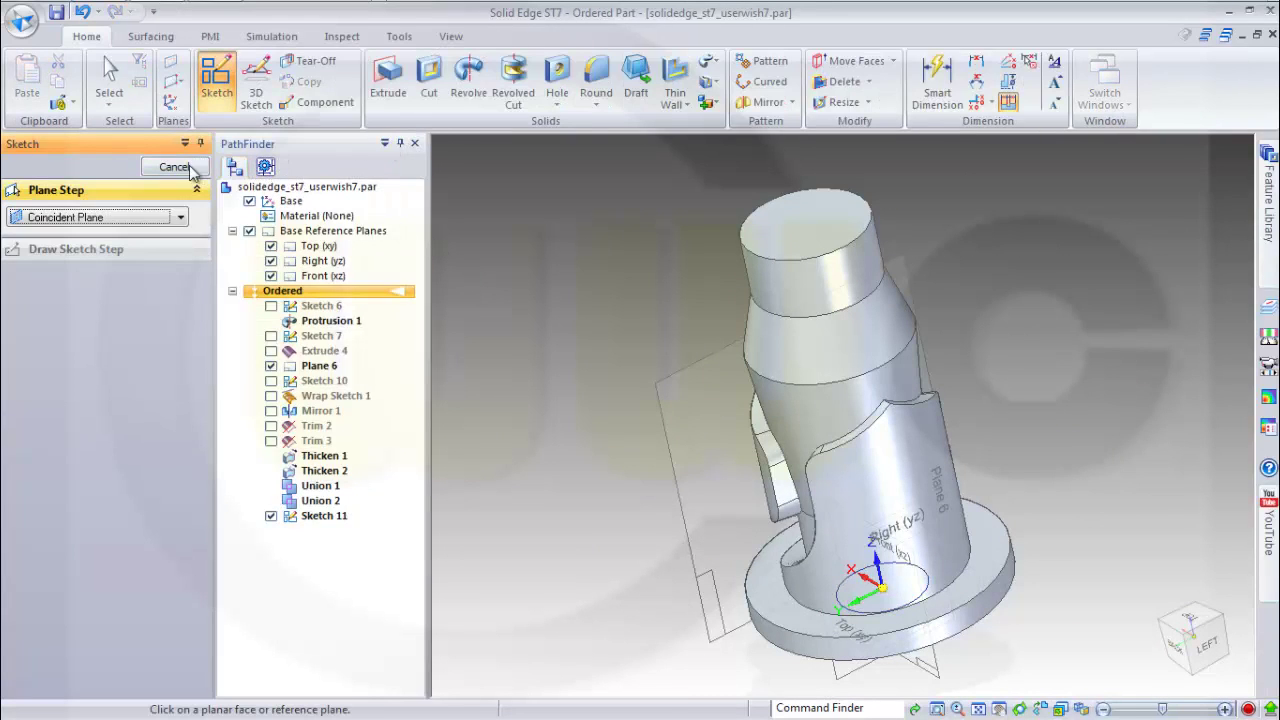
{"action": "left_click", "coordinate": [193, 170]}
Cut the 70 mm circle upward through the whole part with the Through All extent and finish the cutout.
{"action": "left_click", "coordinate": [428, 80]}
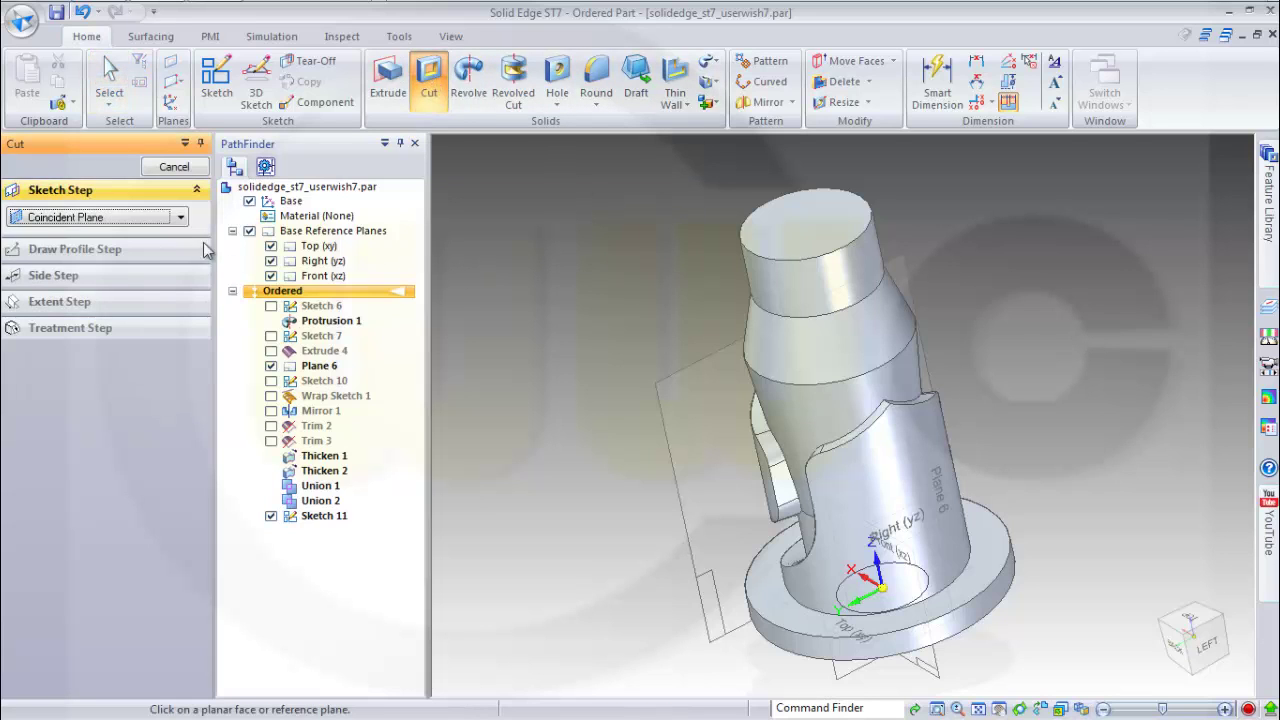
{"action": "left_click", "coordinate": [183, 222]}
{"action": "left_click", "coordinate": [143, 234]}
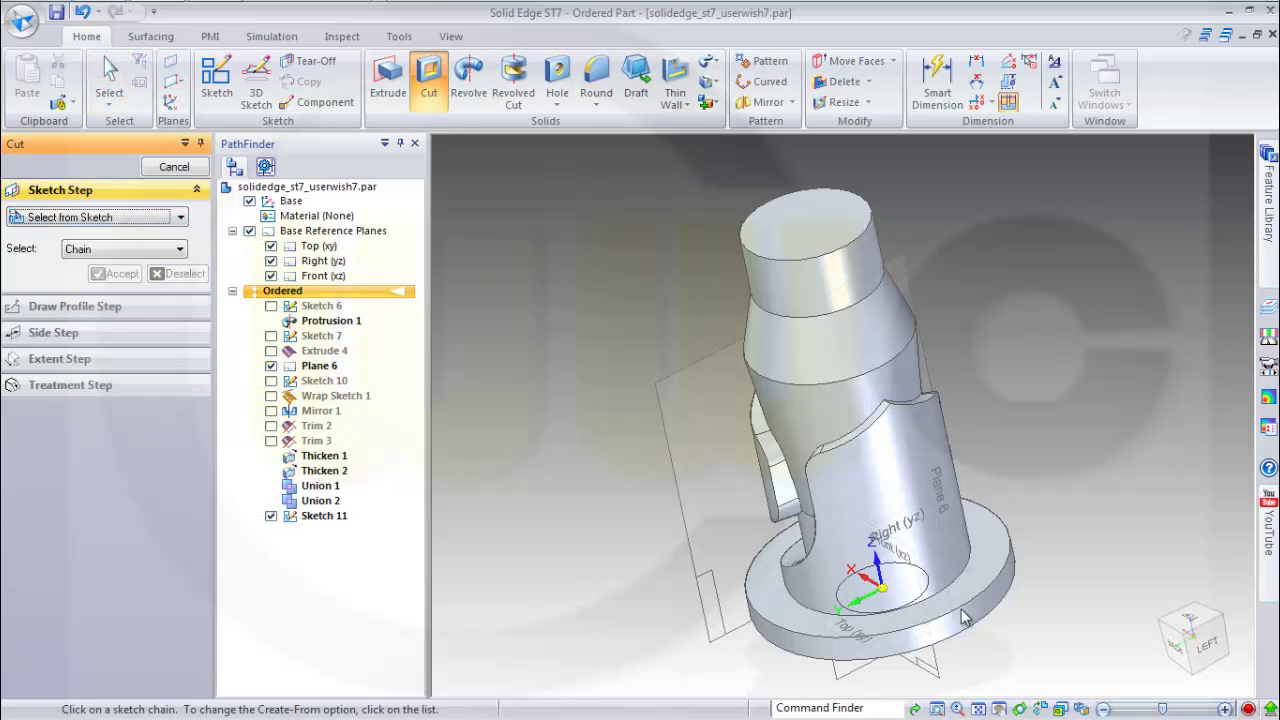
{"action": "left_click", "coordinate": [928, 583]}
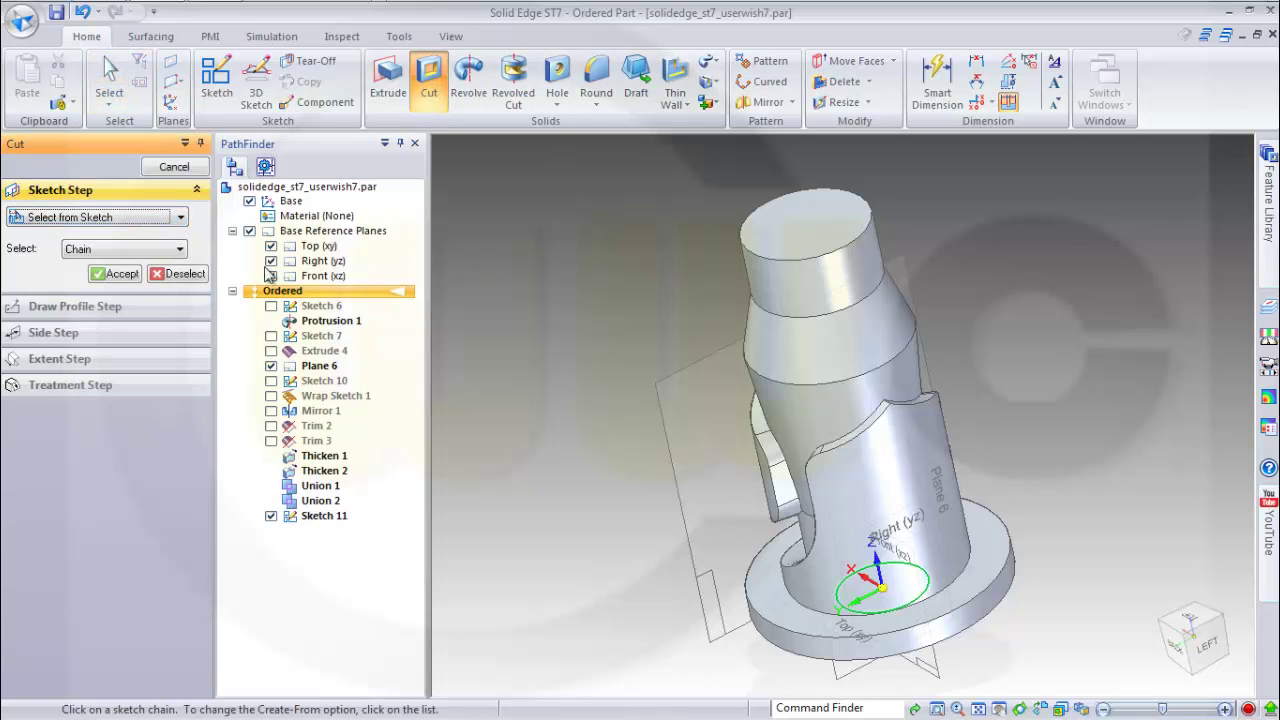
{"action": "left_click", "coordinate": [120, 274]}
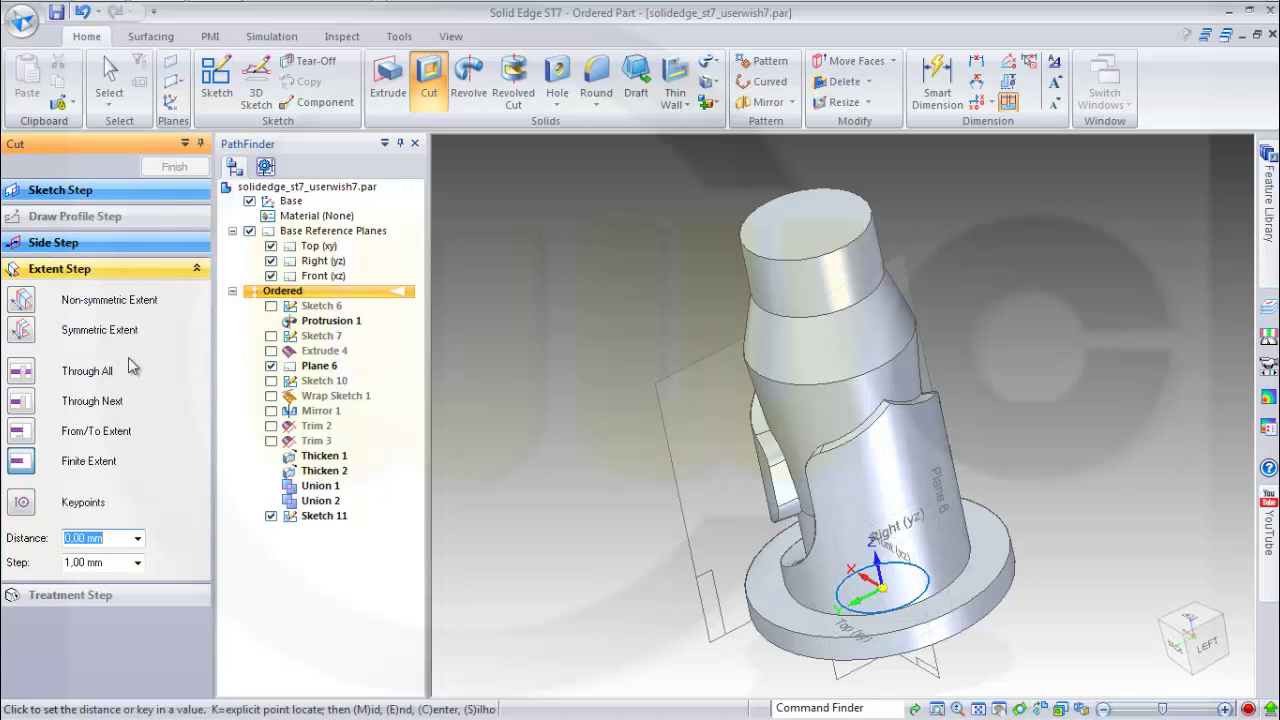
{"action": "left_click", "coordinate": [22, 374]}
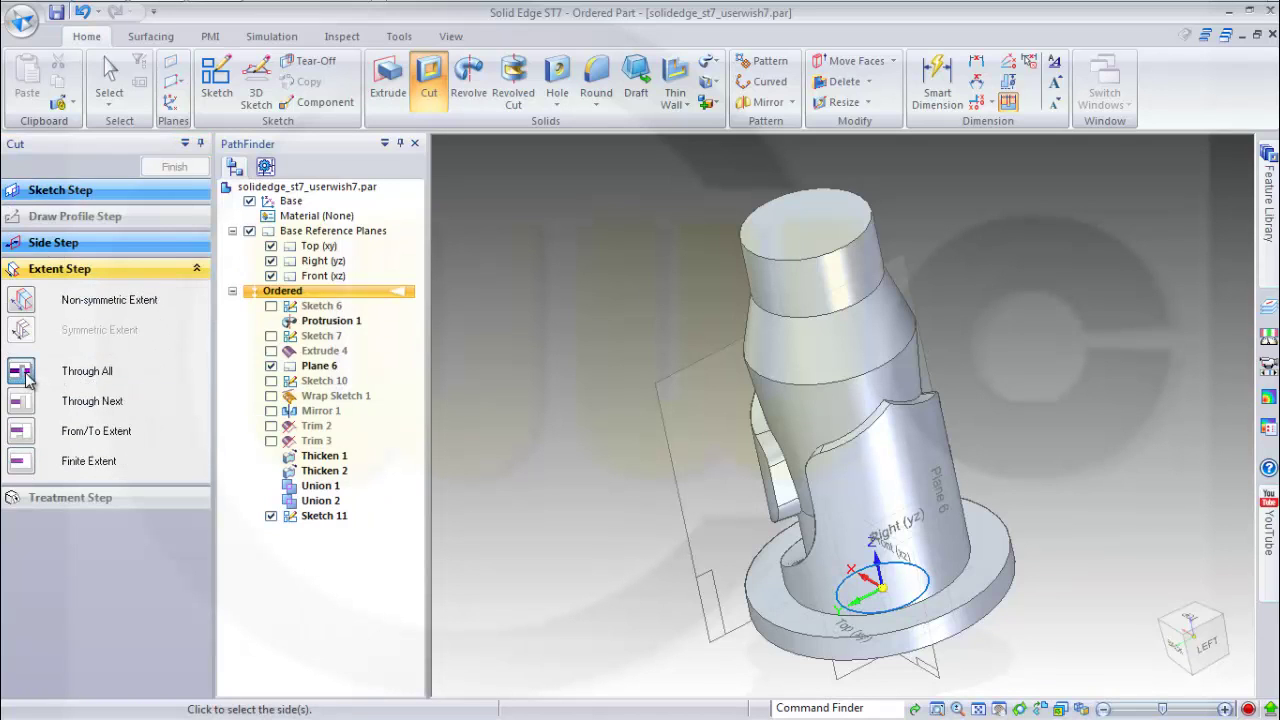
{"action": "left_click", "coordinate": [683, 230]}
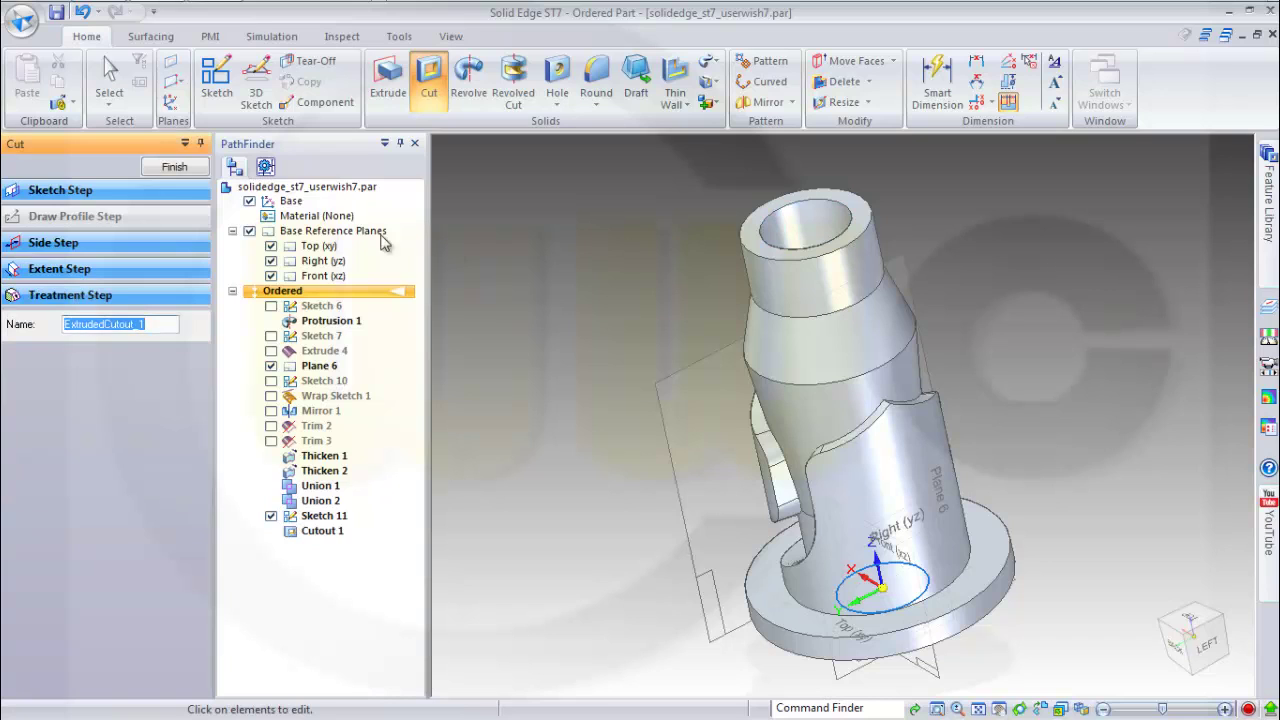
{"action": "left_click", "coordinate": [174, 167]}
{"action": "mouse_move", "coordinate": [1008, 340]}
{"action": "middle_mouse_down"}
{"action": "mouse_move", "coordinate": [820, 271]}
{"action": "mouse_move", "coordinate": [655, 263]}
{"action": "mouse_move", "coordinate": [737, 277]}
{"action": "mouse_move", "coordinate": [646, 446]}
{"action": "mouse_move", "coordinate": [683, 417]}
{"action": "mouse_move", "coordinate": [488, 347]}
{"action": "mouse_move", "coordinate": [440, 390]}
{"action": "mouse_move", "coordinate": [846, 249]}
{"action": "mouse_move", "coordinate": [777, 240]}
{"action": "mouse_move", "coordinate": [846, 237]}
{"action": "mouse_move", "coordinate": [812, 234]}
{"action": "mouse_move", "coordinate": [826, 206]}
{"action": "mouse_move", "coordinate": [900, 290]}
{"action": "mouse_move", "coordinate": [810, 370]}
{"action": "mouse_move", "coordinate": [806, 355]}
{"action": "middle_mouse_up"}
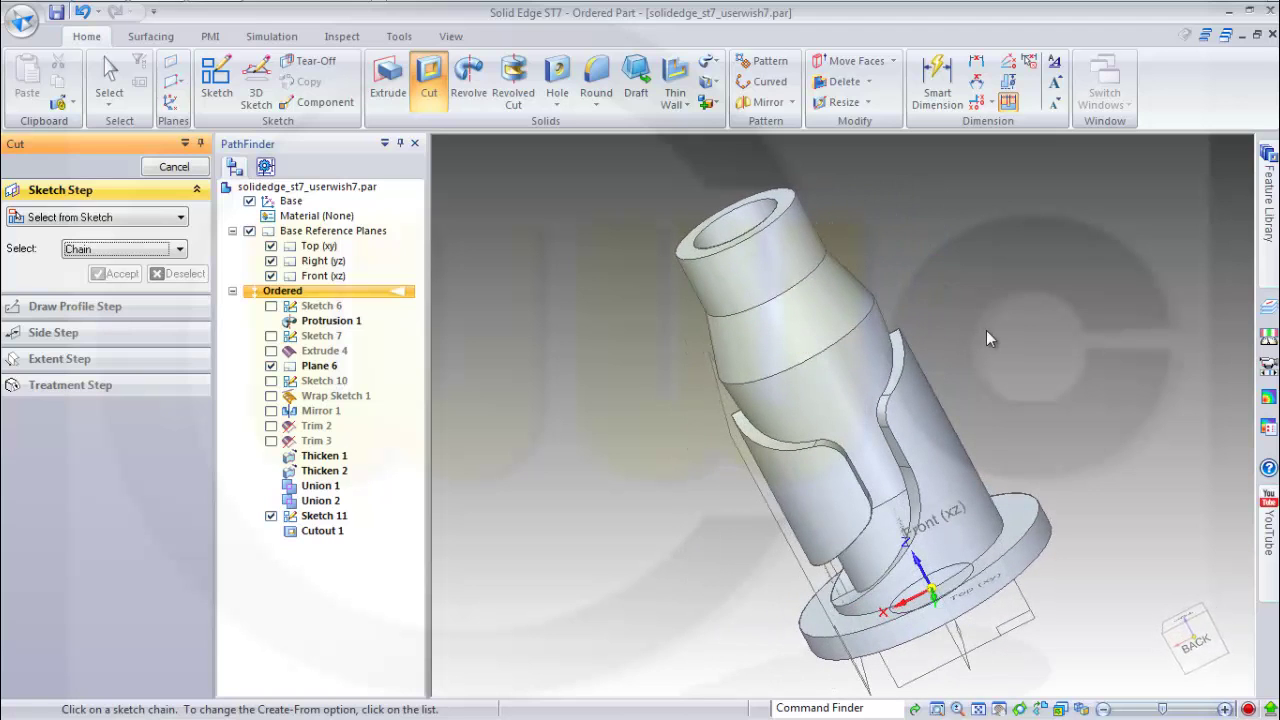